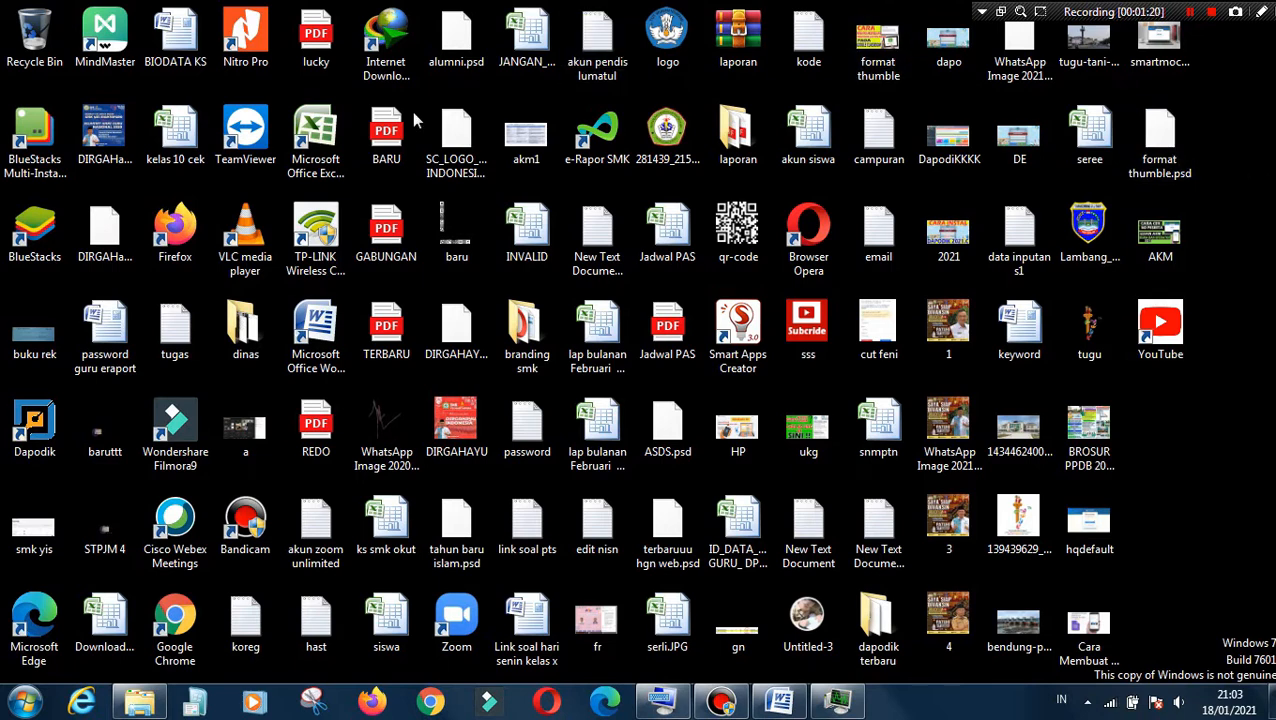
Start Microsoft Word from the desktop and maximize the blank document's window
double_click(318, 355)
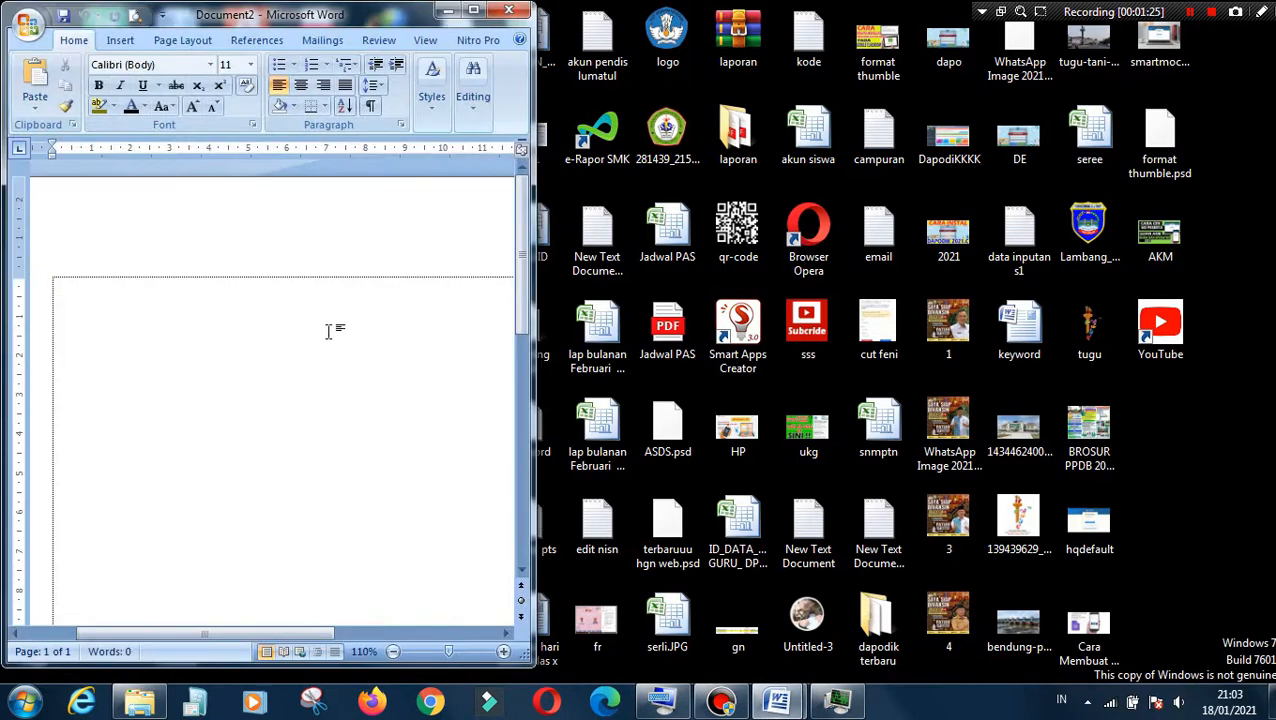
click(473, 10)
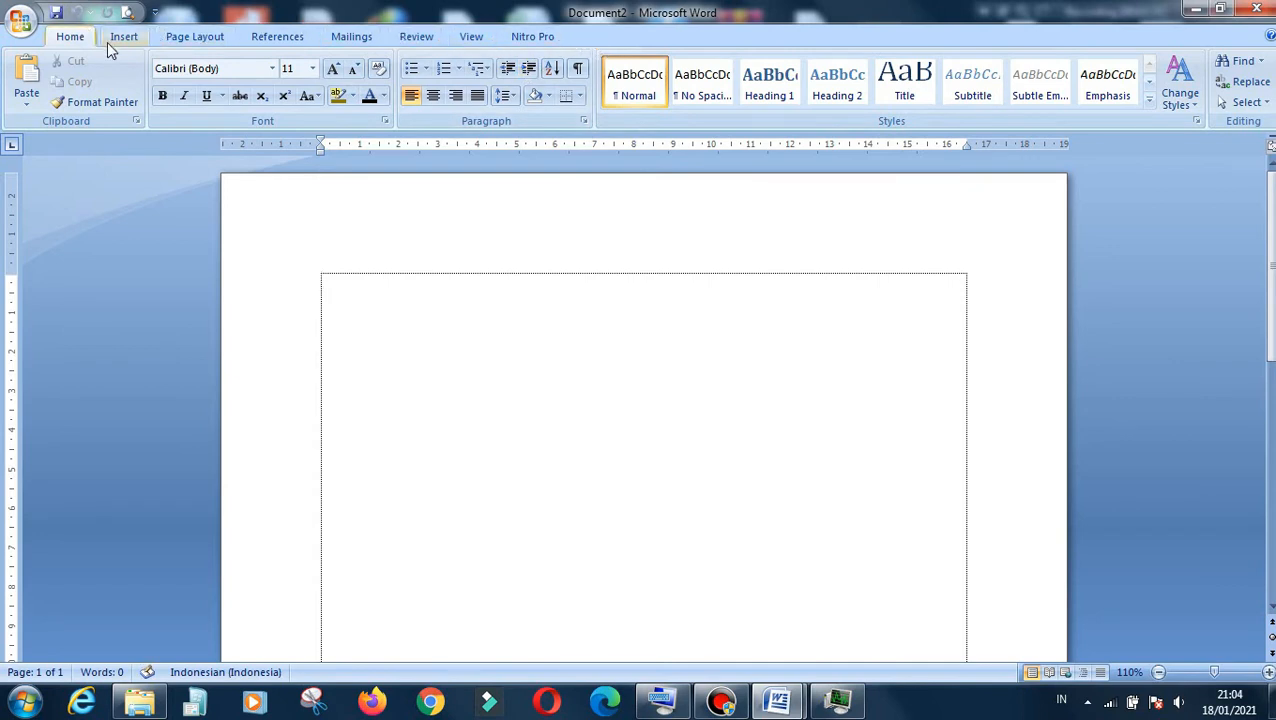
Review Word's file commands, including the options for printing, preparing, sending and publishing the document
click(20, 22)
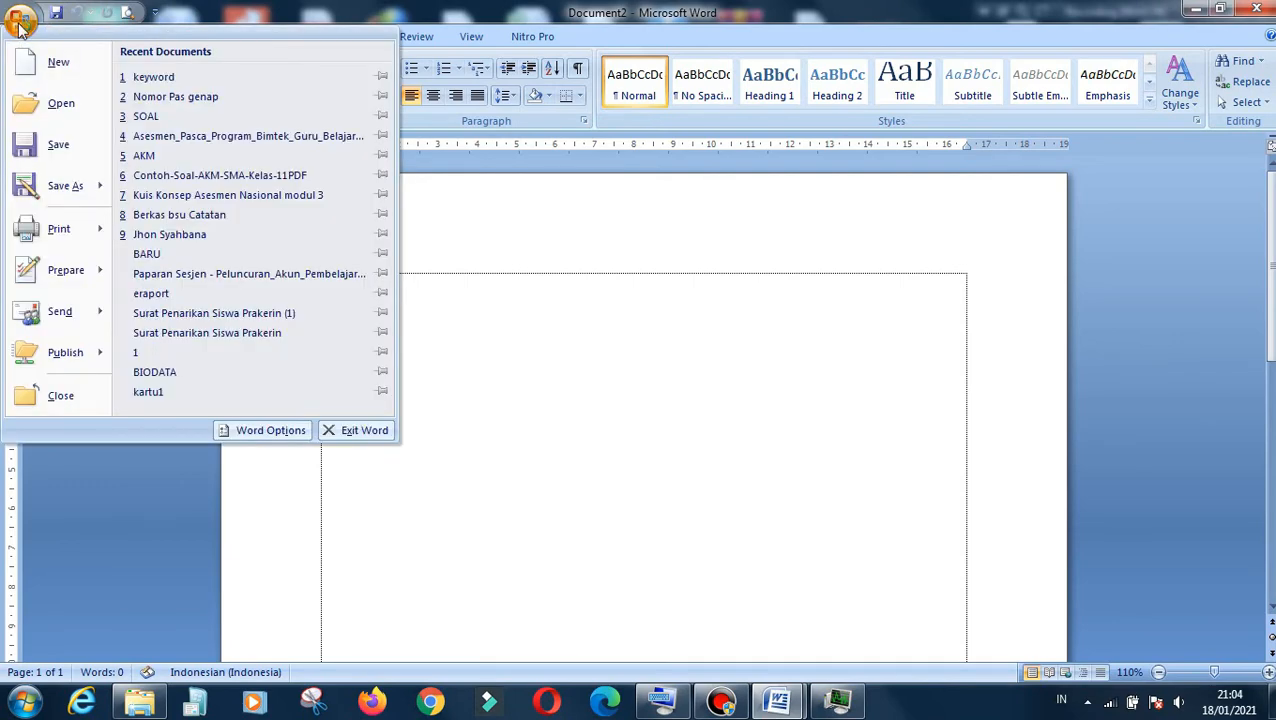
click(20, 24)
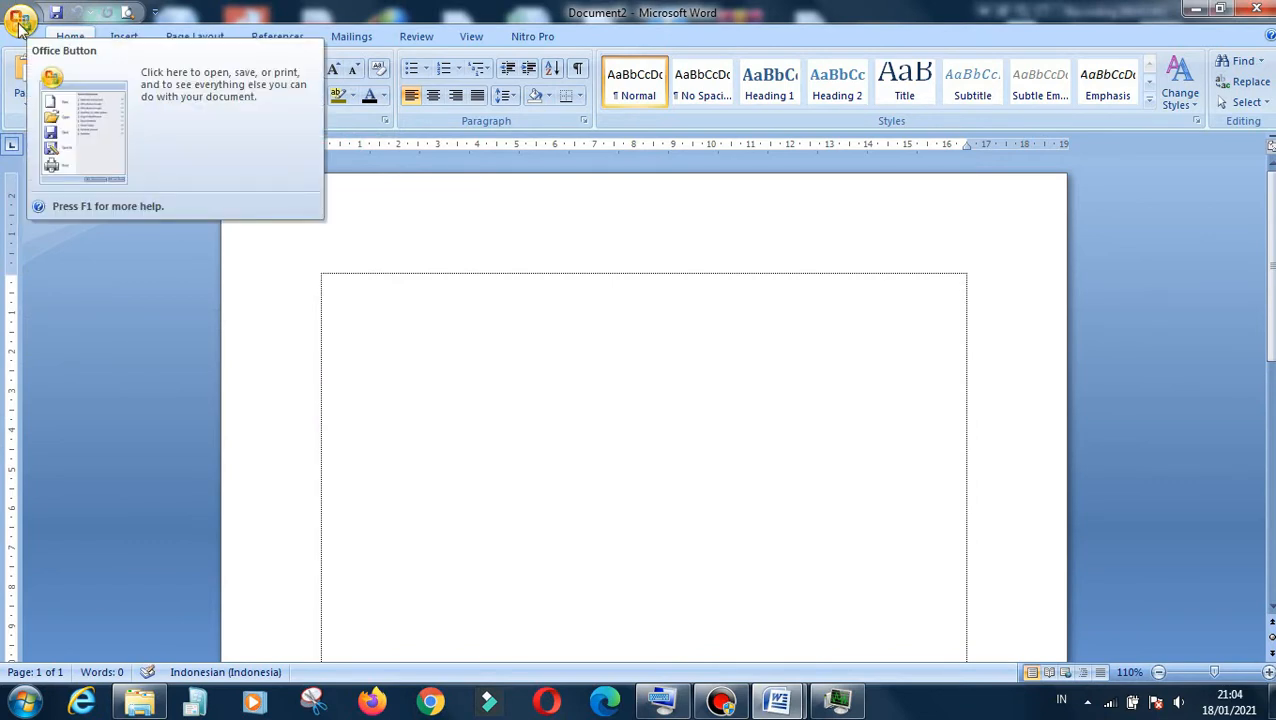
click(20, 24)
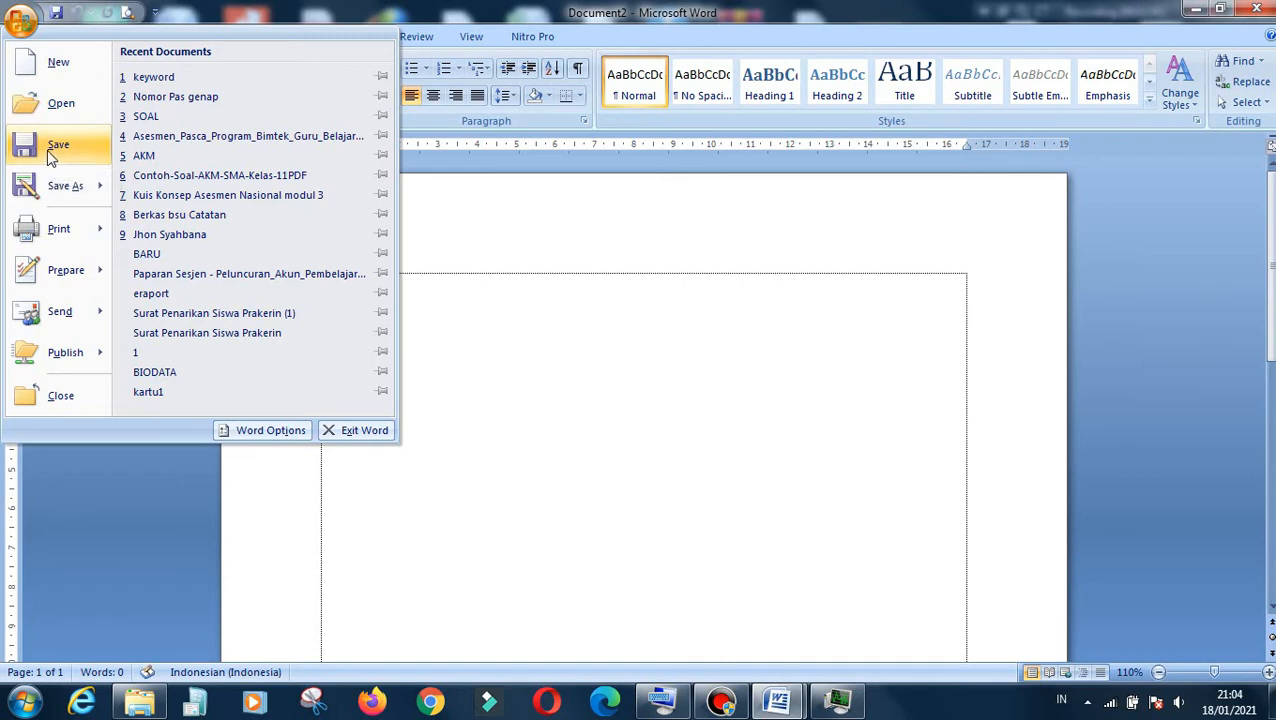
mouse_move(36, 232)
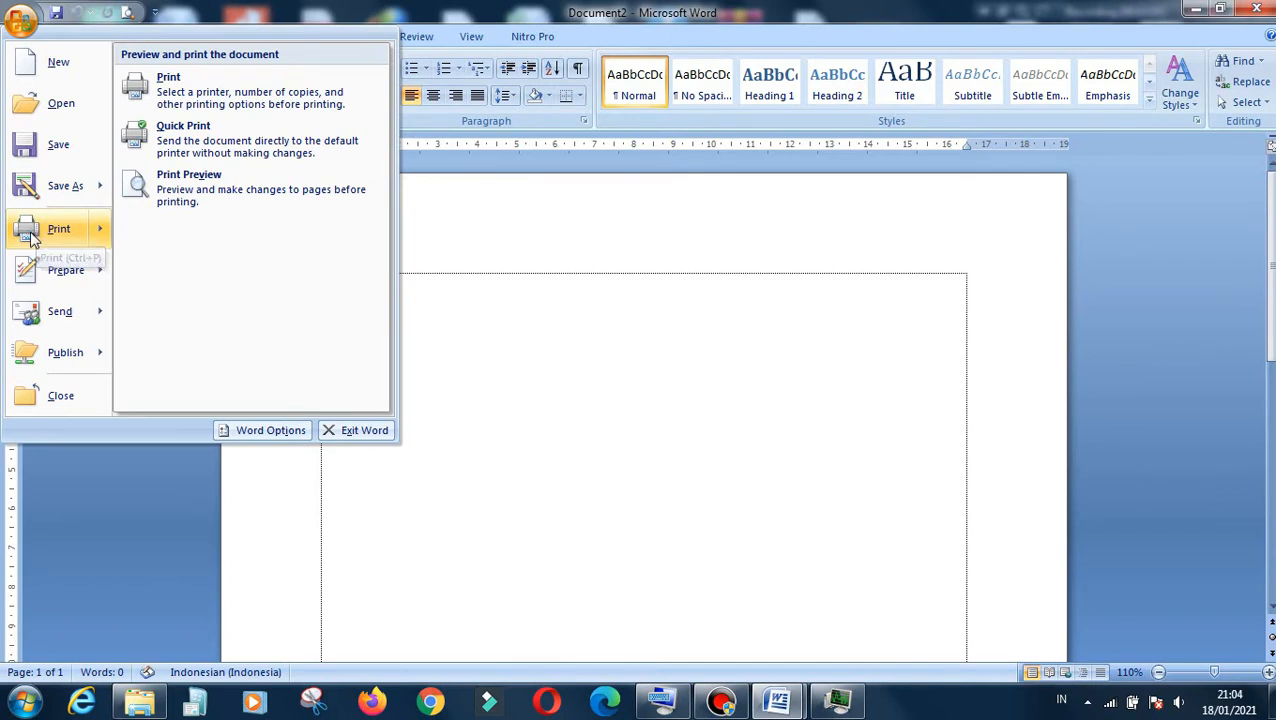
mouse_move(38, 280)
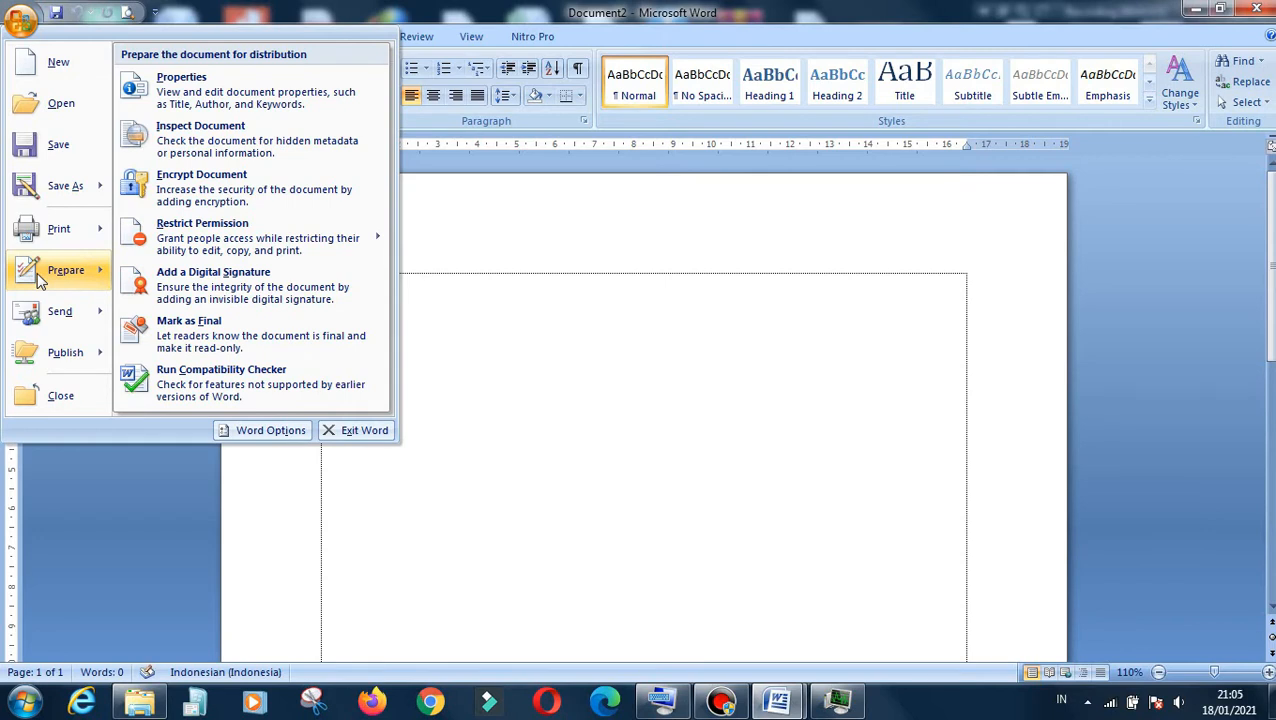
mouse_move(62, 330)
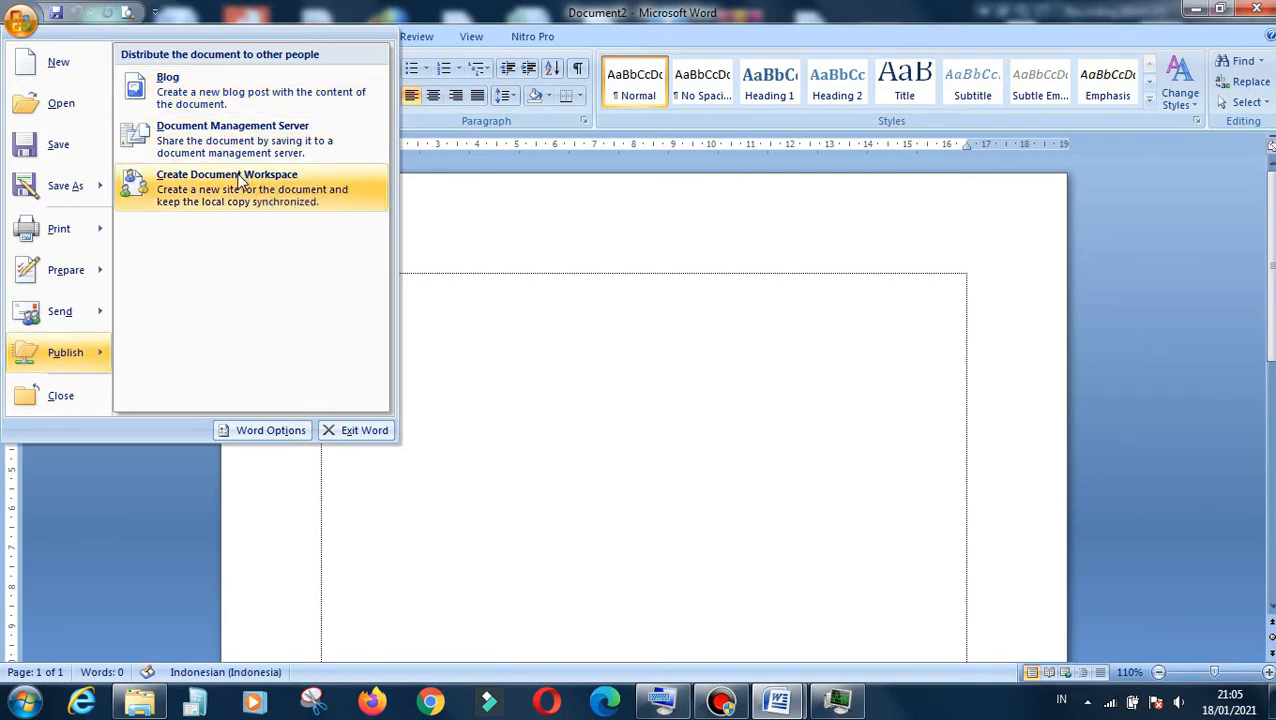
click(18, 22)
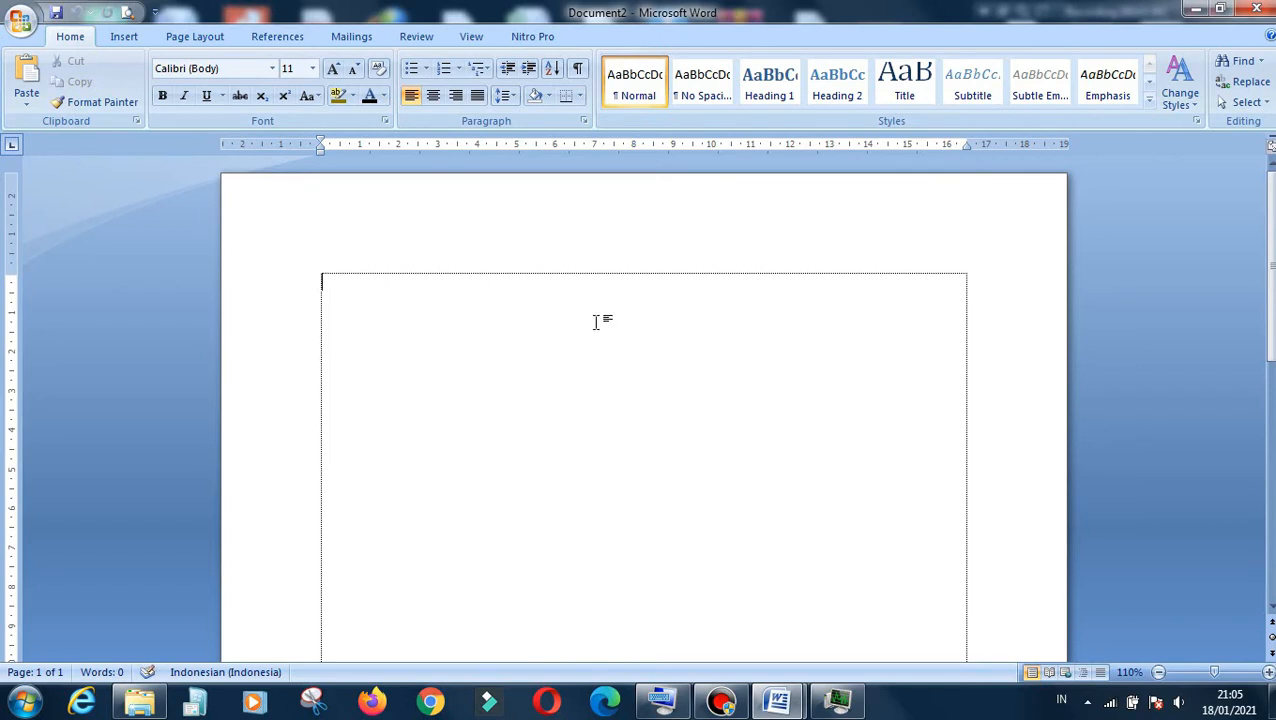
Begin a paragraph with "Saya ingin bermain di daerah Jakarta , tapi dalam keadaan pandemi covid 19 ini dilarang ataupun harus"
click(163, 97)
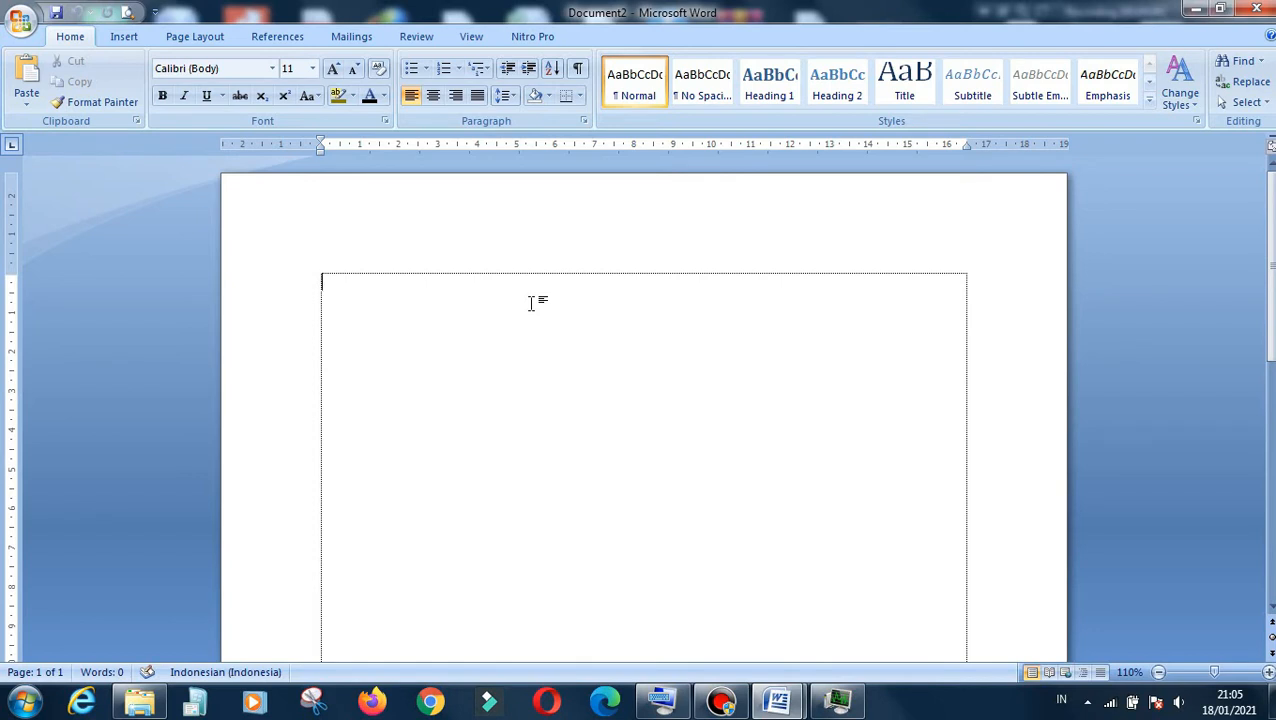
text(saya i)
text(ngin)
text( be)
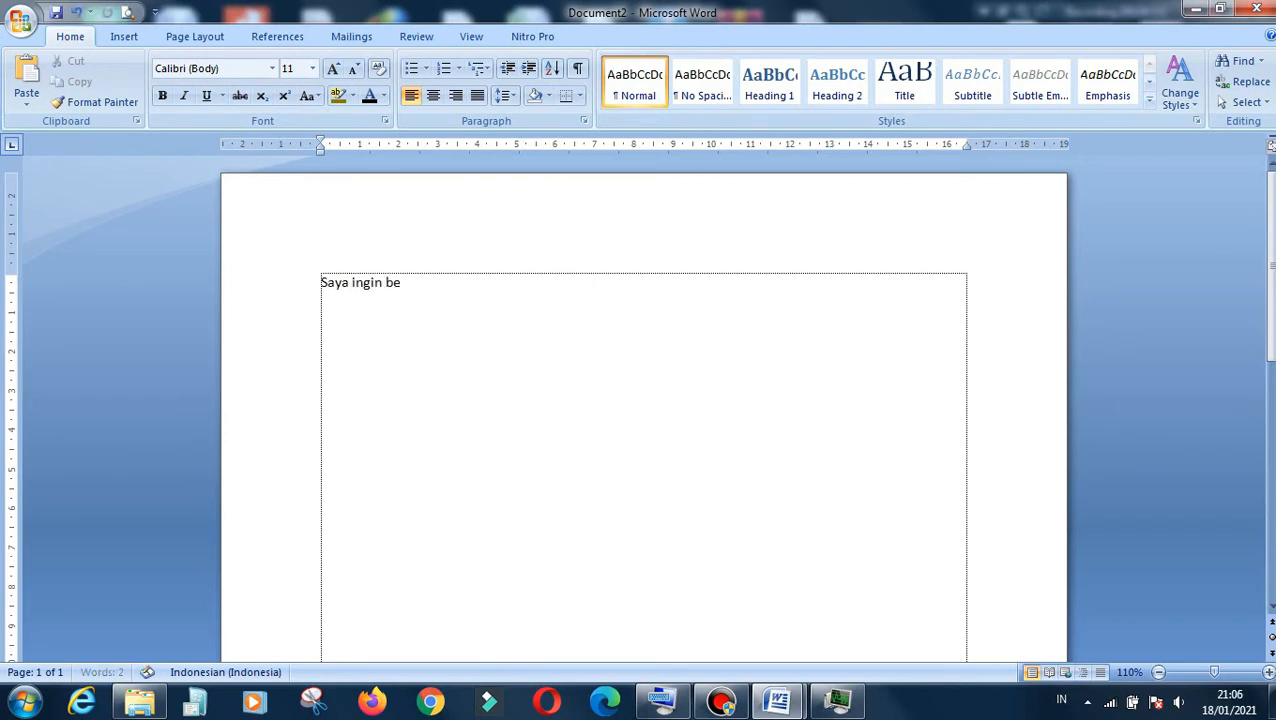
text(rmain di daera)
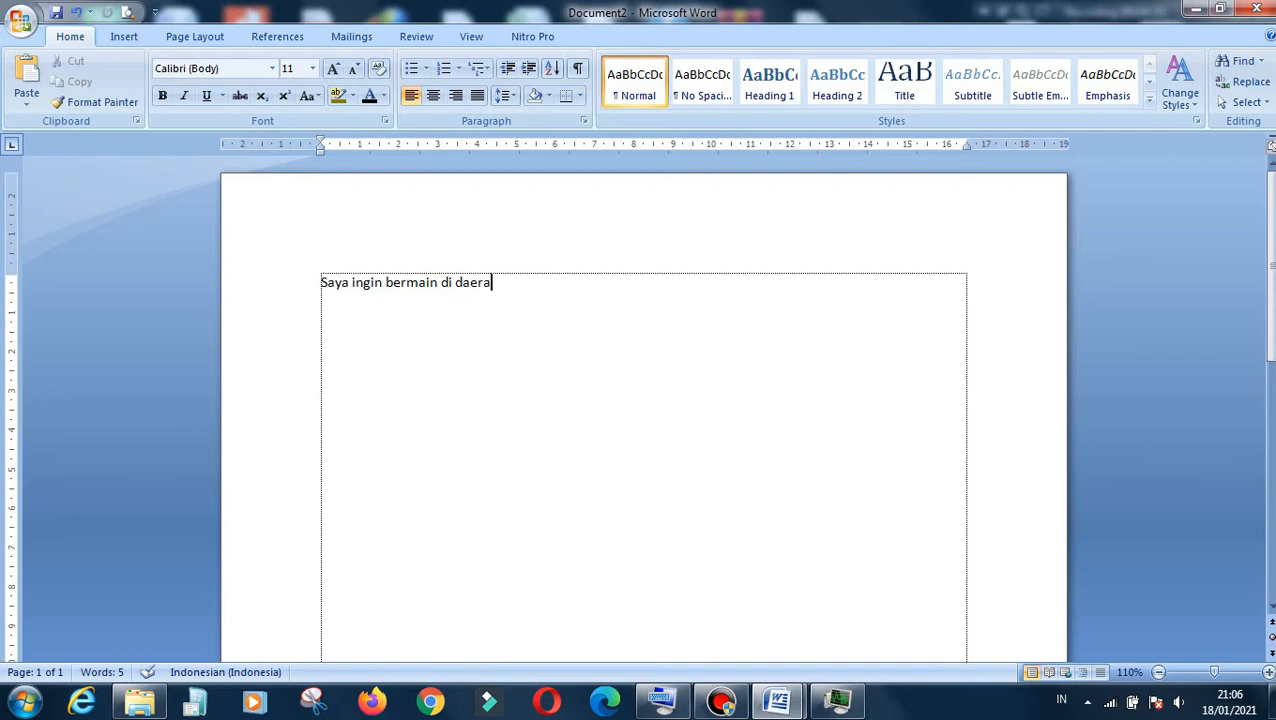
text(h Jakarta , tapi dalam kea)
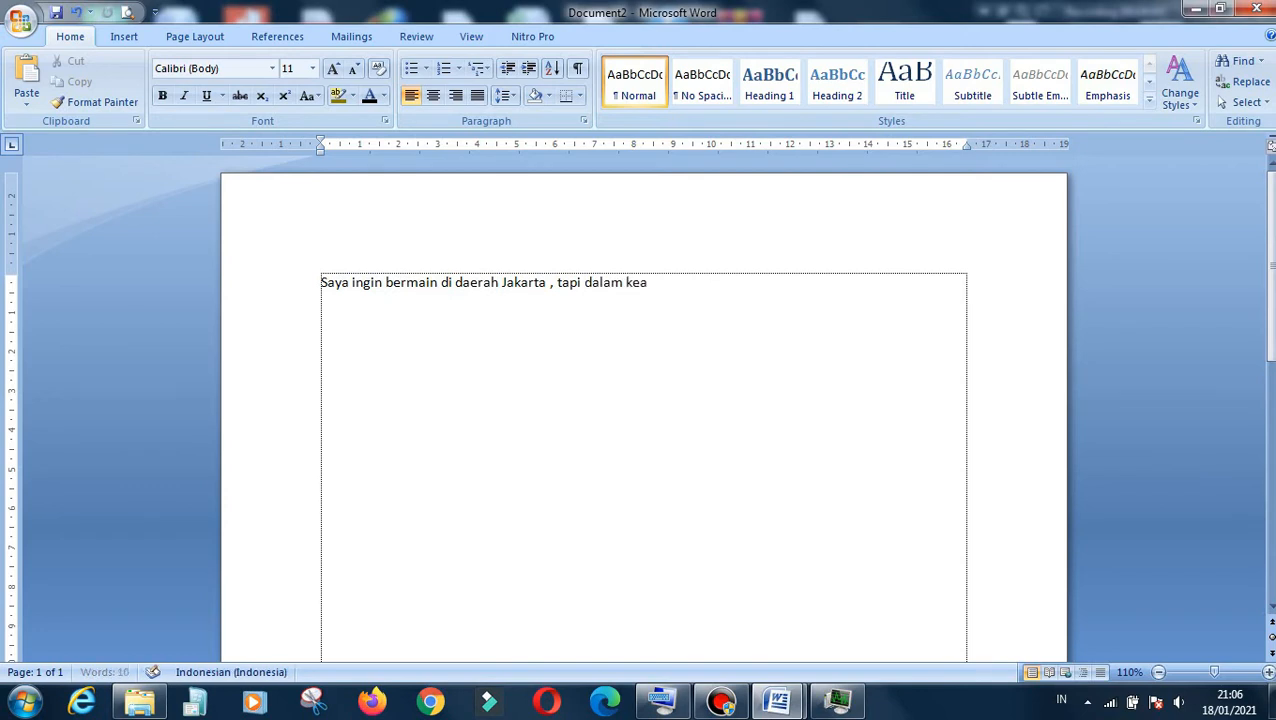
text(daan pandemi cov)
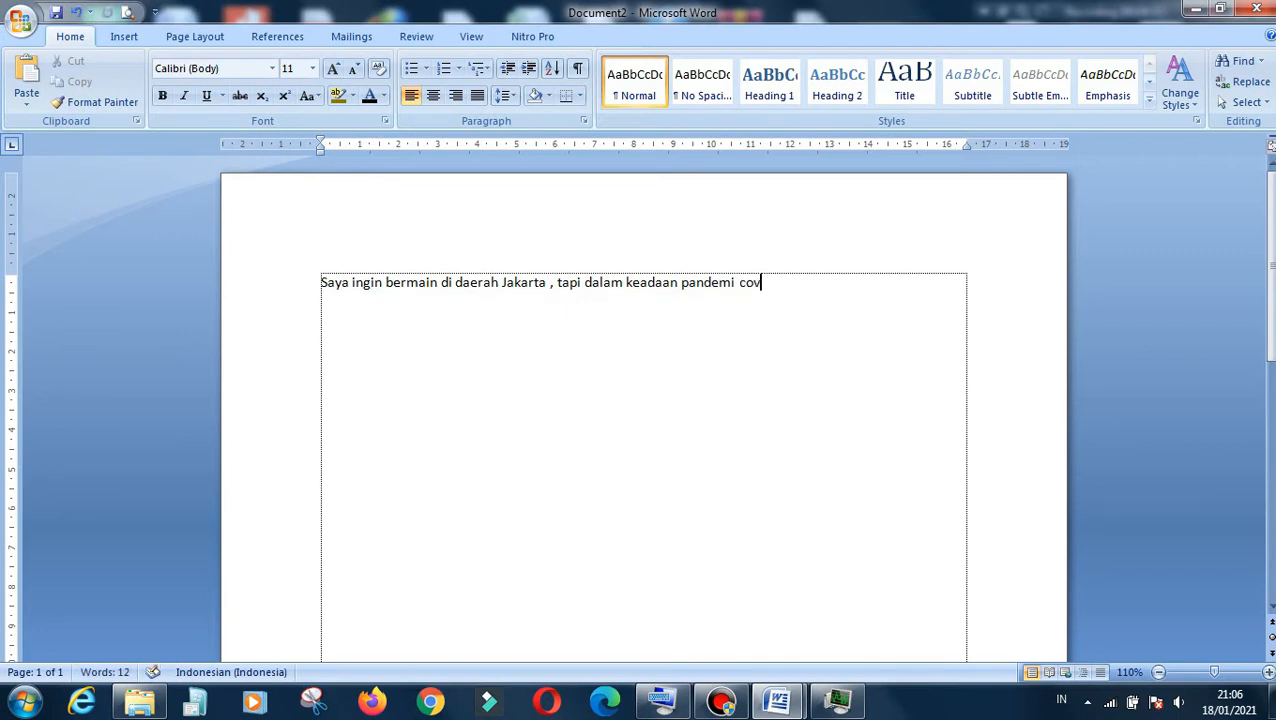
text(id 19 ini dilaran)
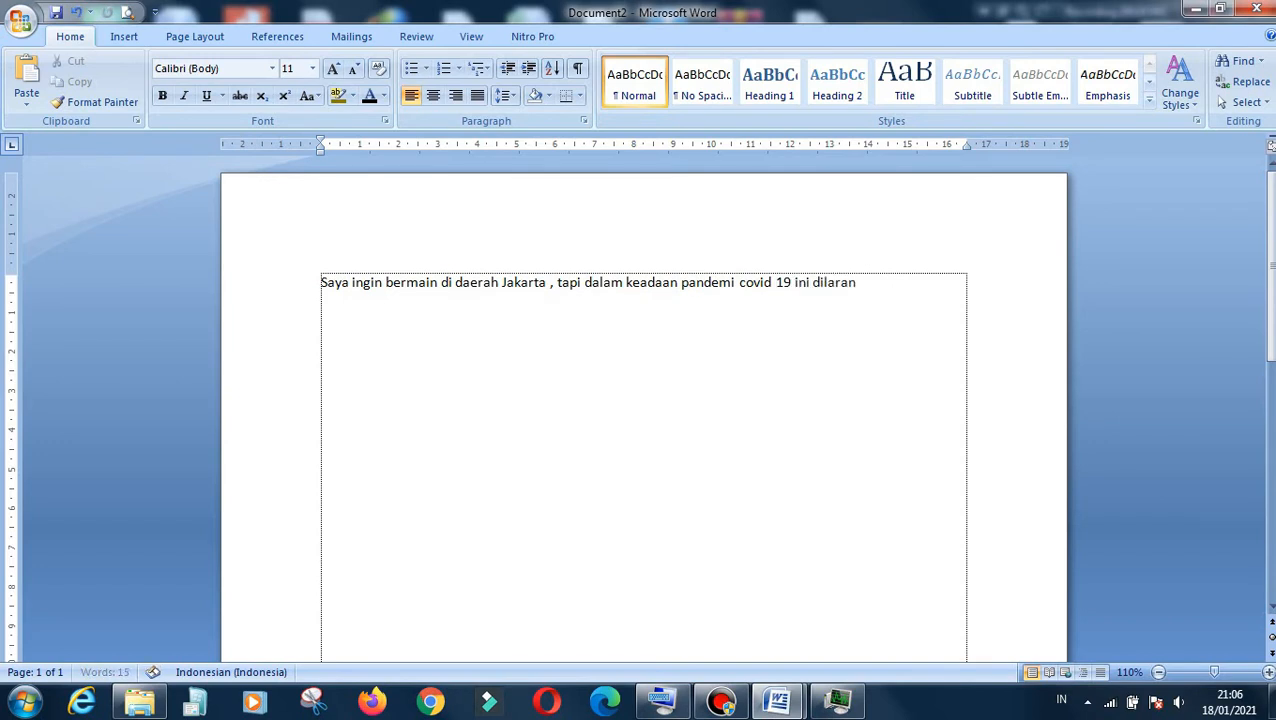
text(g ataupun harus memp)
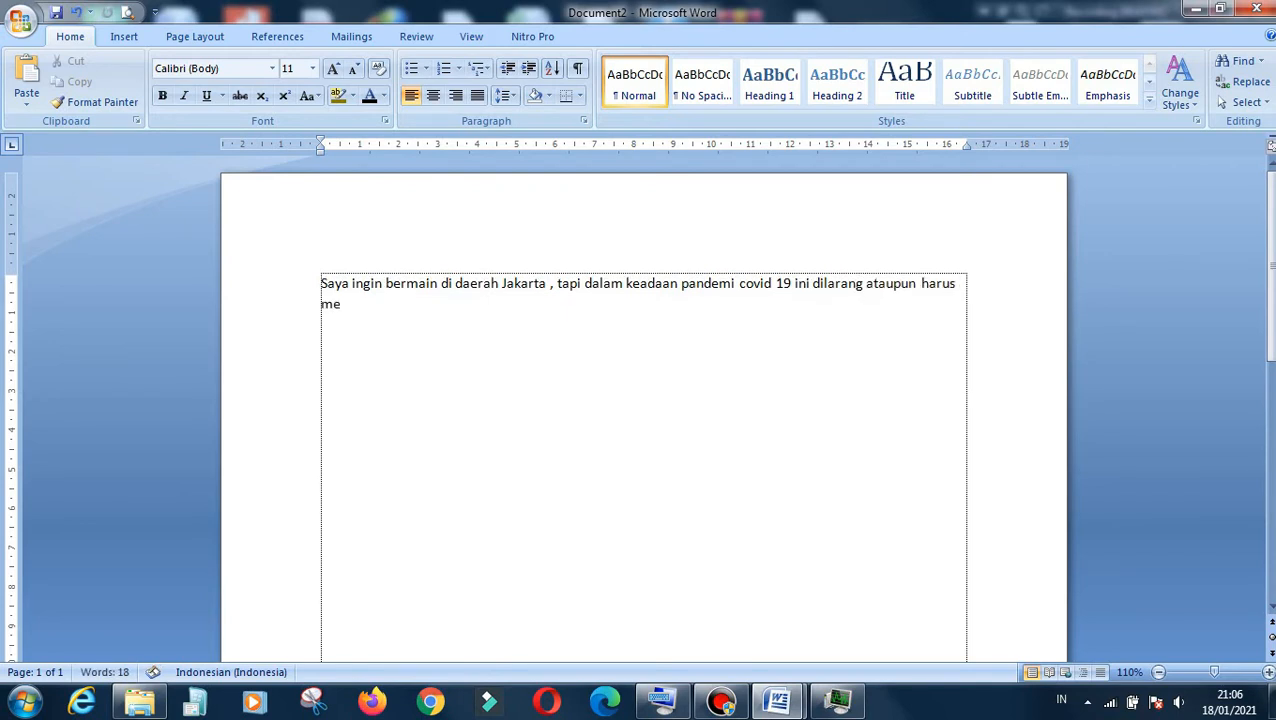
Complete the paragraph with "mempunyai surat swap atau surat keterangan bahwa kita negatif covid 19"
text(unyai surat a)
key(BackSpace)
text(swa)
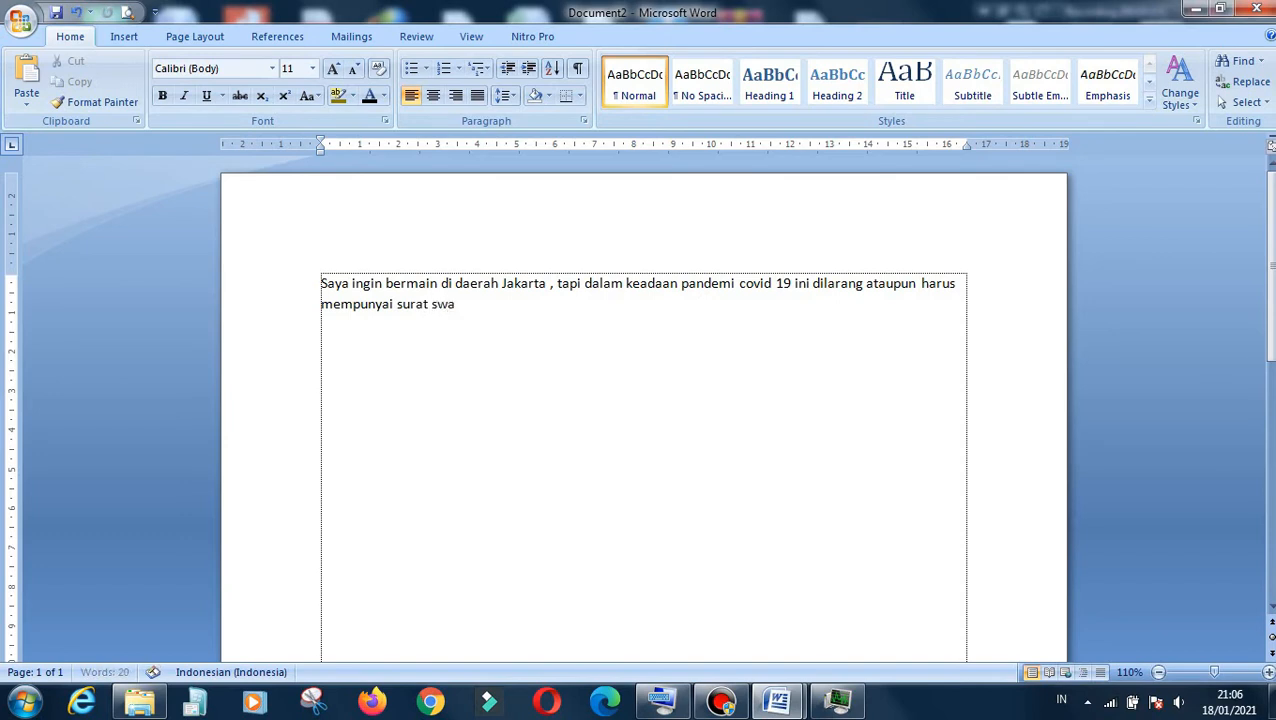
text(p atau surat keter)
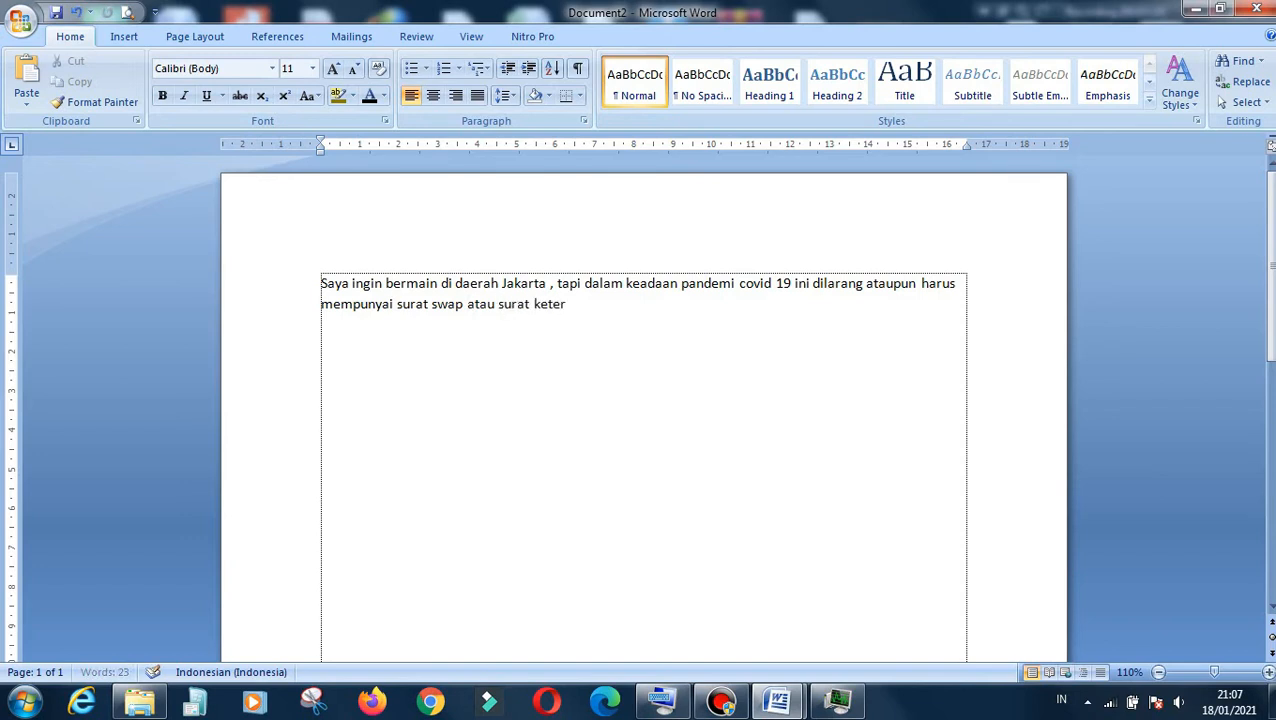
text(ngan)
key(BackSpace)
key(BackSpace)
key(BackSpace)
key(BackSpace)
key(BackSpace)
text(angan bahwa kita nega)
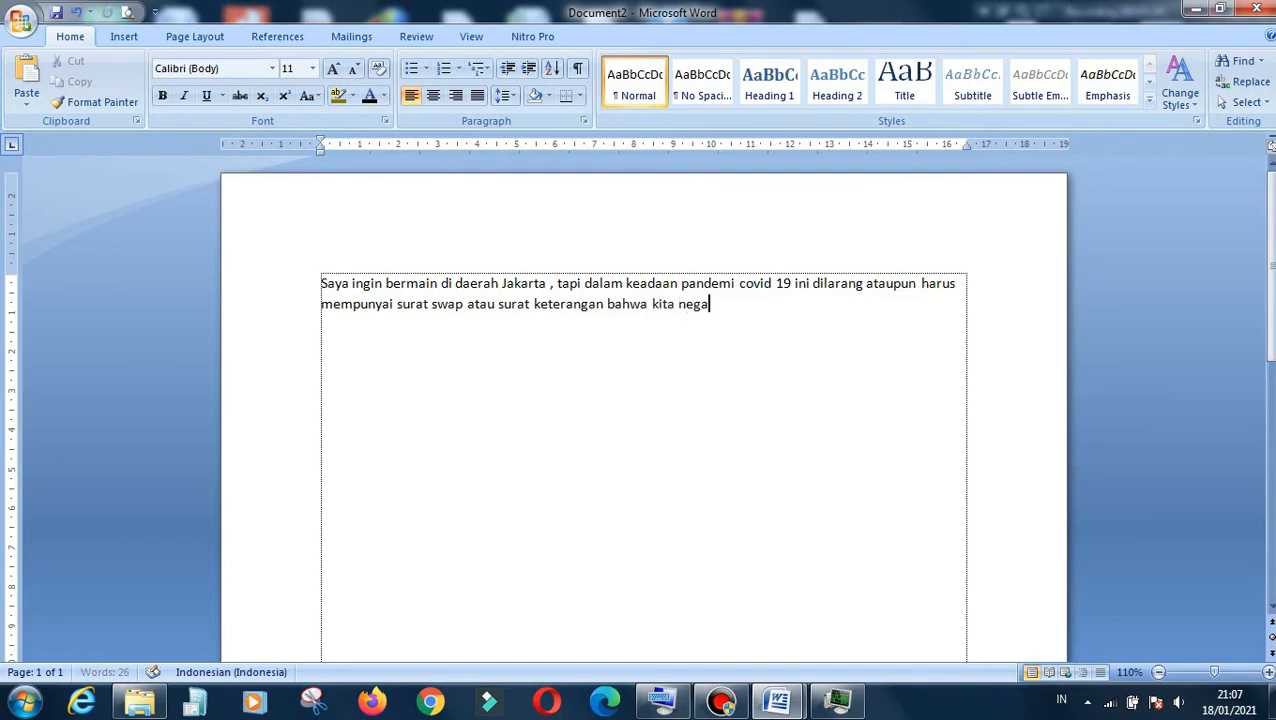
text(tif covid 19)
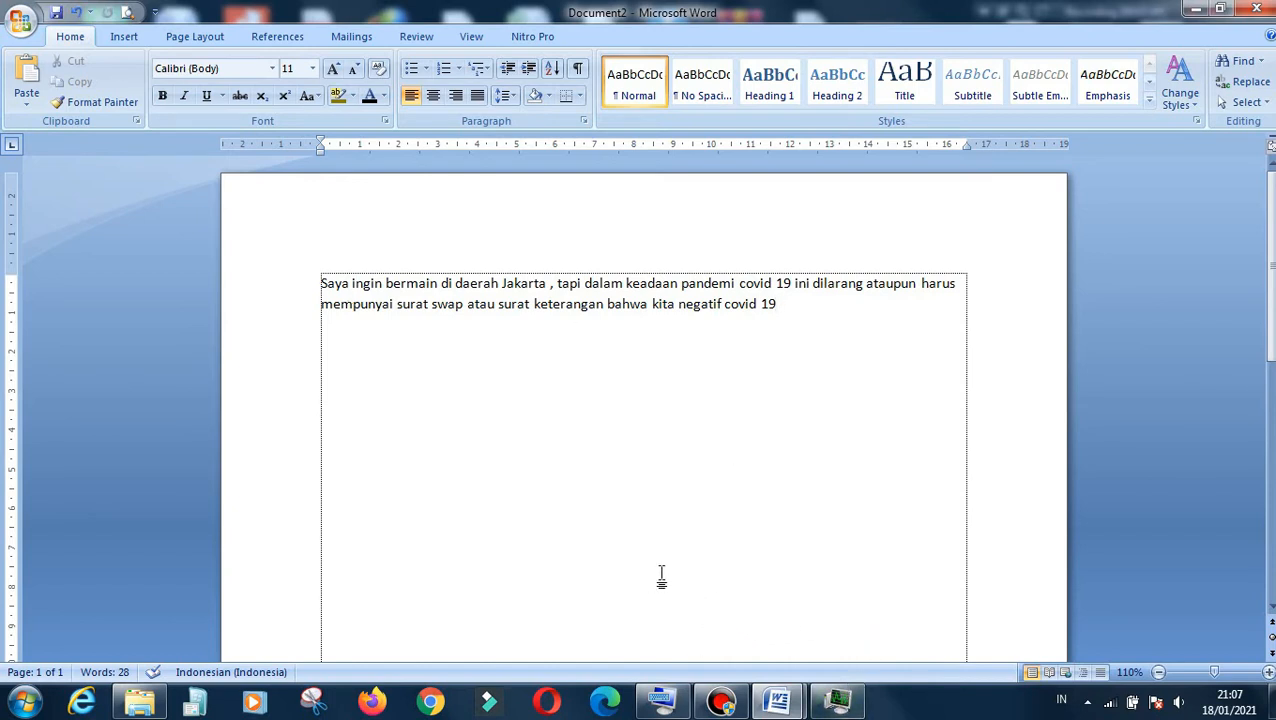
Show the On-Screen Keyboard, add a new line at the end of the paragraph and remove that line again
click(661, 700)
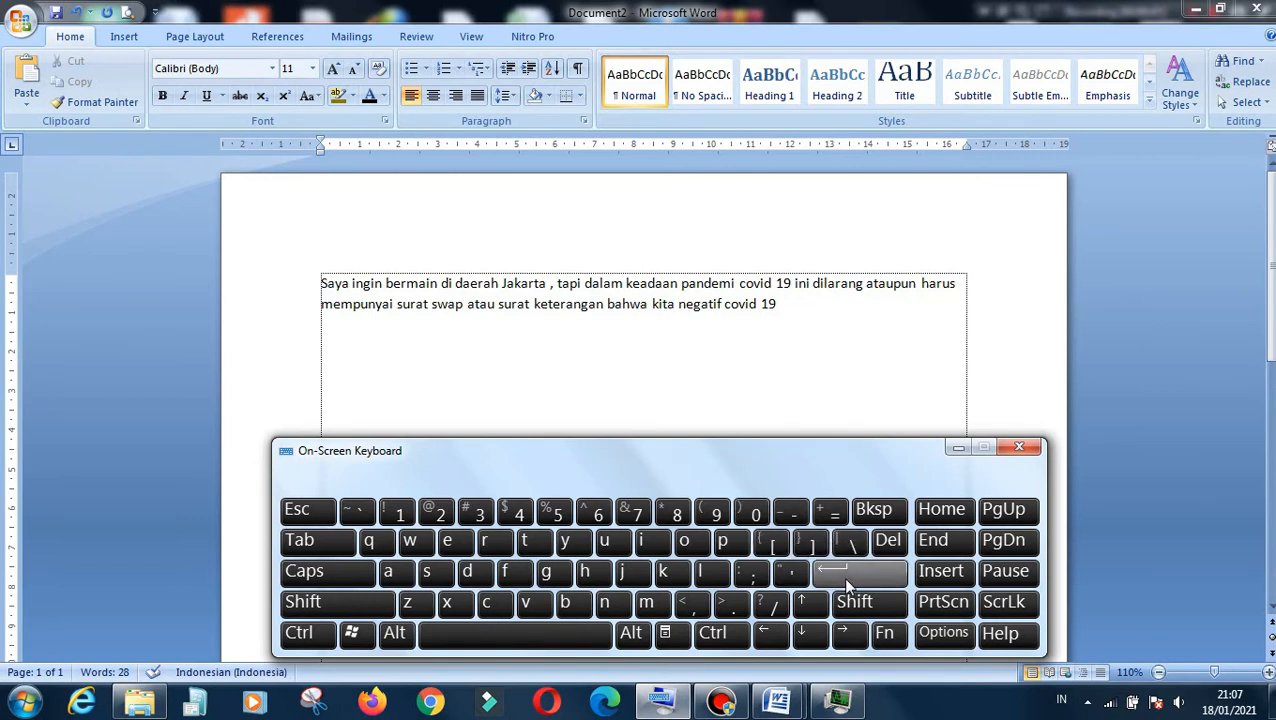
click(778, 312)
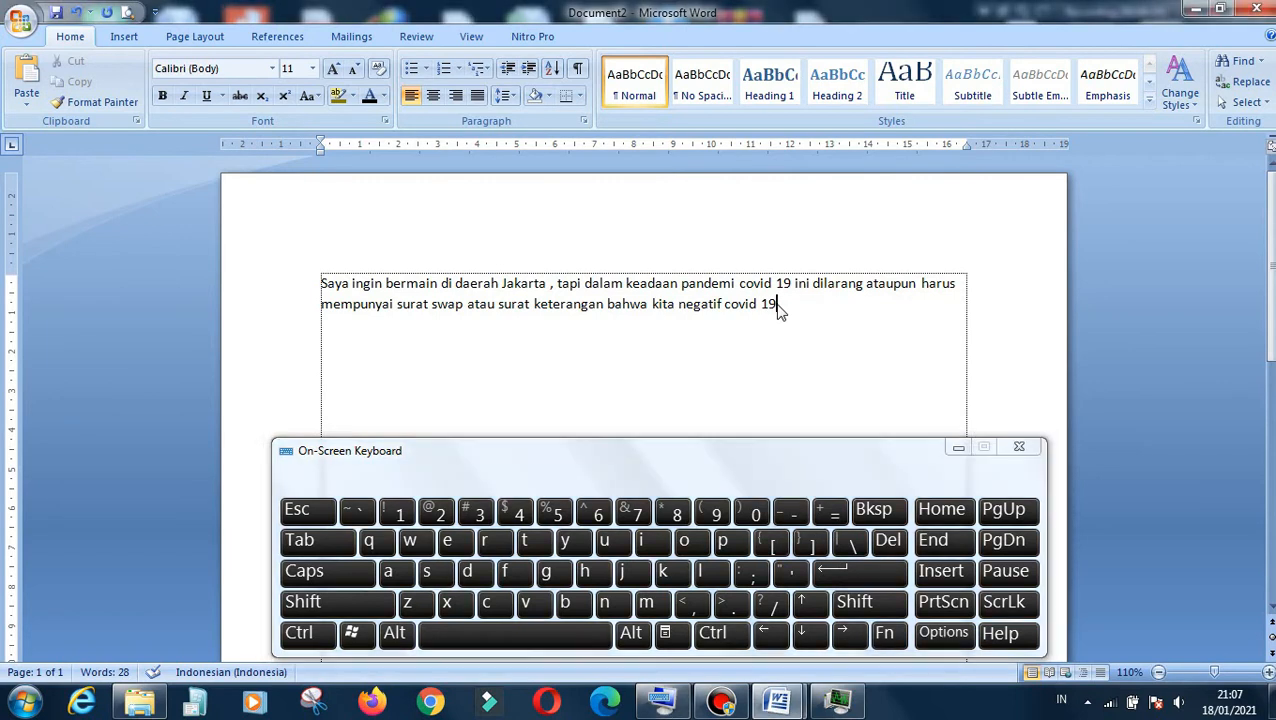
click(849, 574)
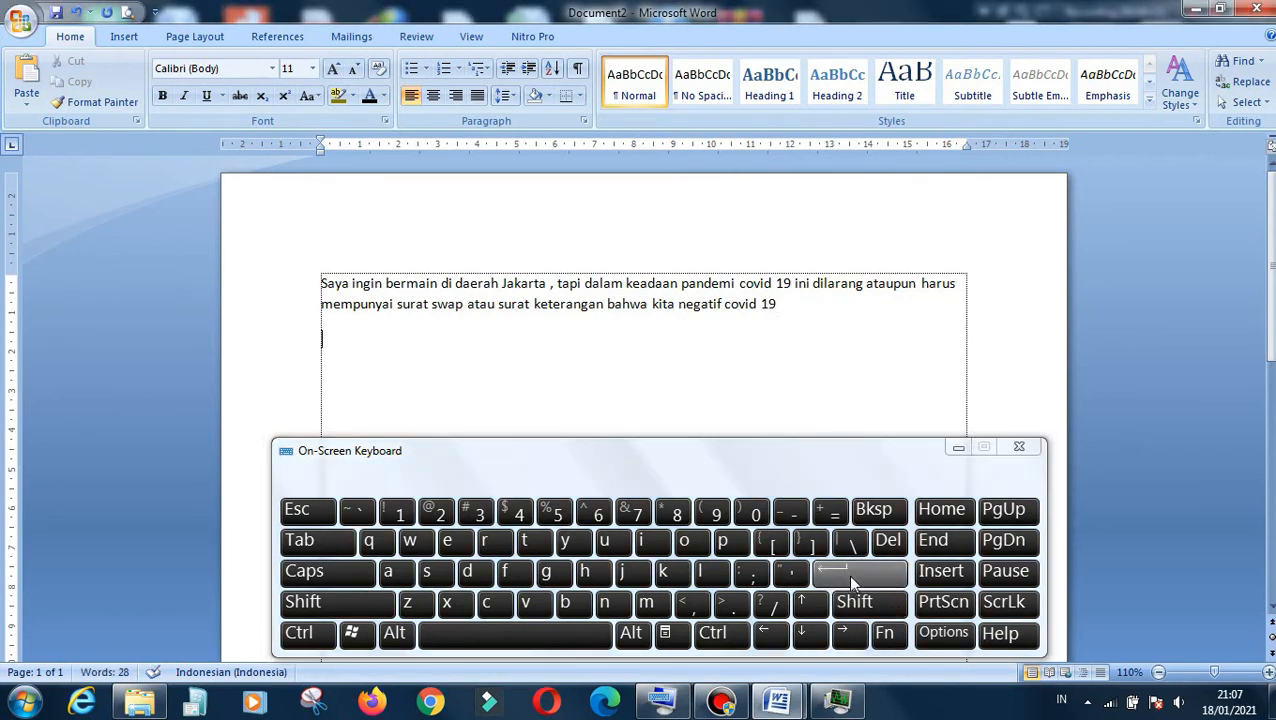
click(874, 511)
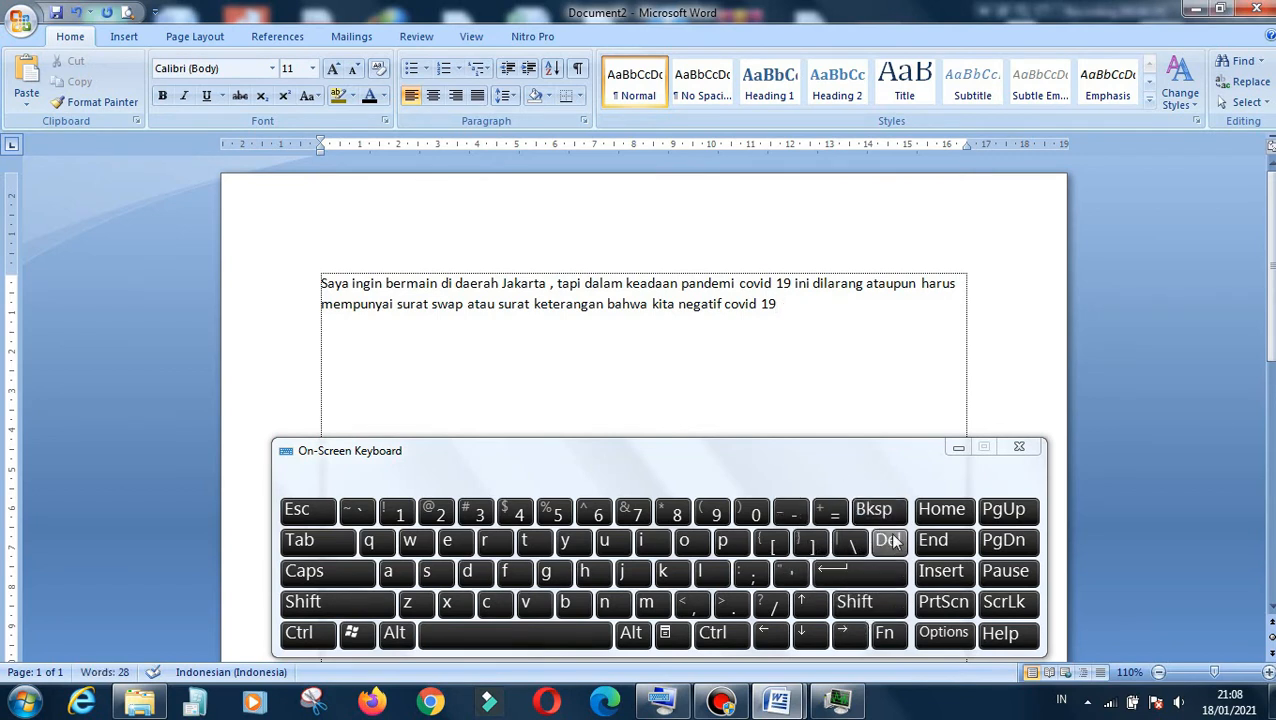
Delete the "19" at the end of the paragraph and enter it again
click(762, 306)
click(884, 542)
click(884, 543)
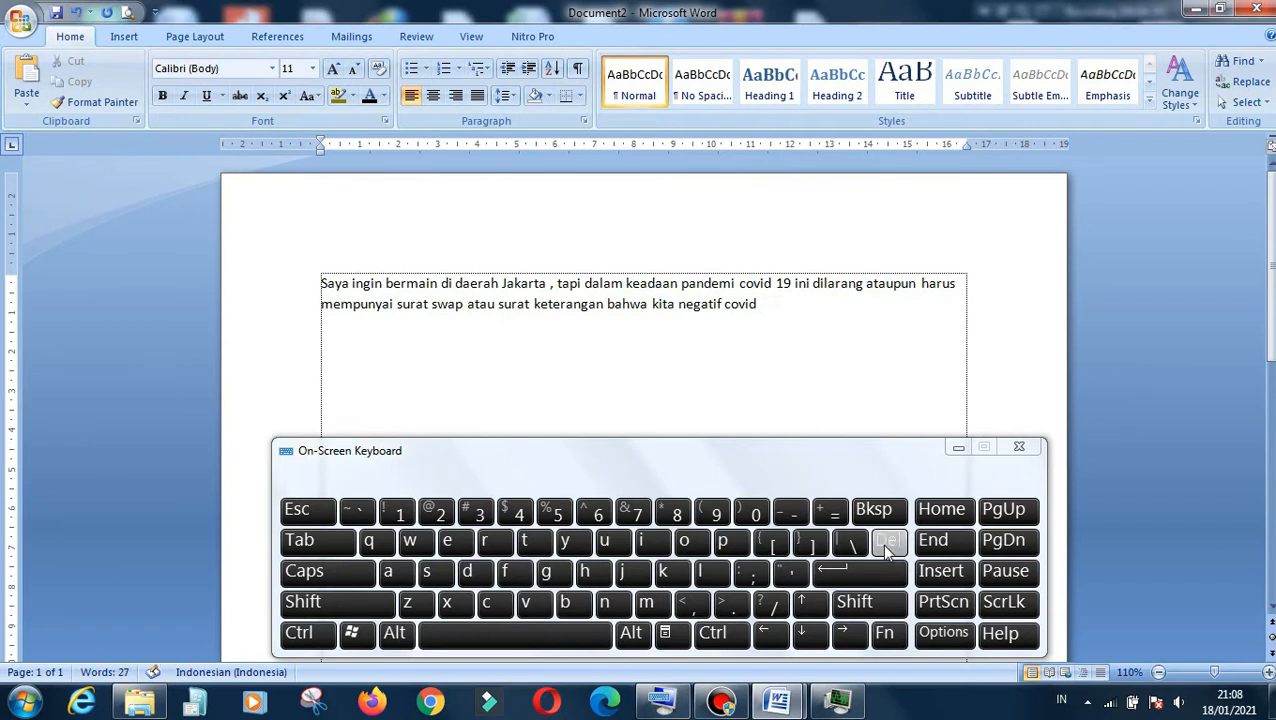
text(19)
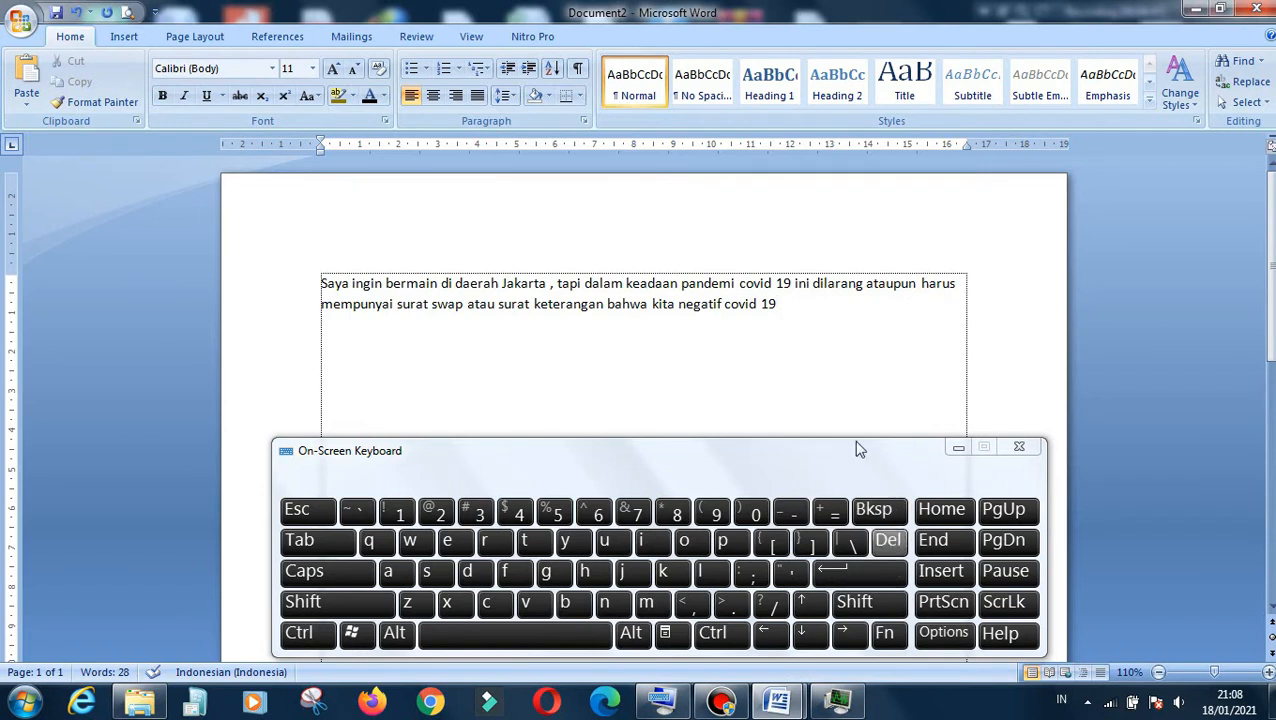
Start a new line below the paragraph, enter "aan" with the On-Screen Keyboard and erase those letters
click(854, 577)
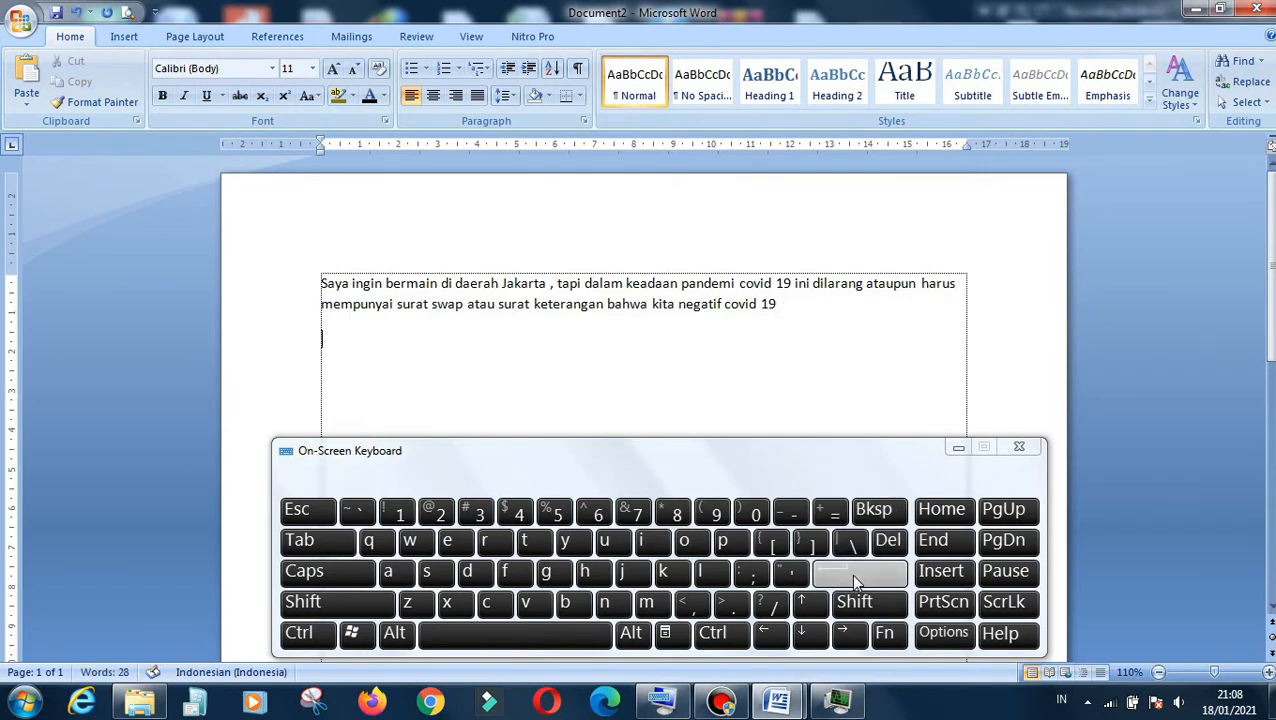
click(396, 578)
click(396, 578)
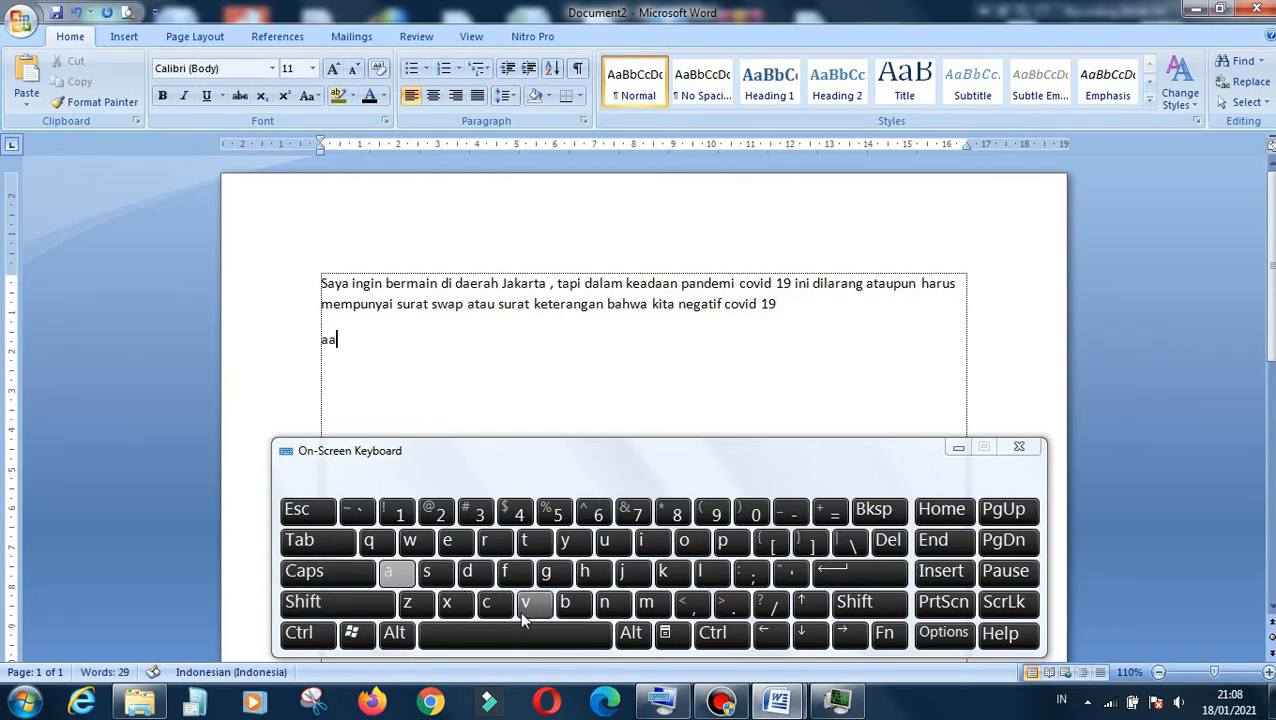
click(607, 604)
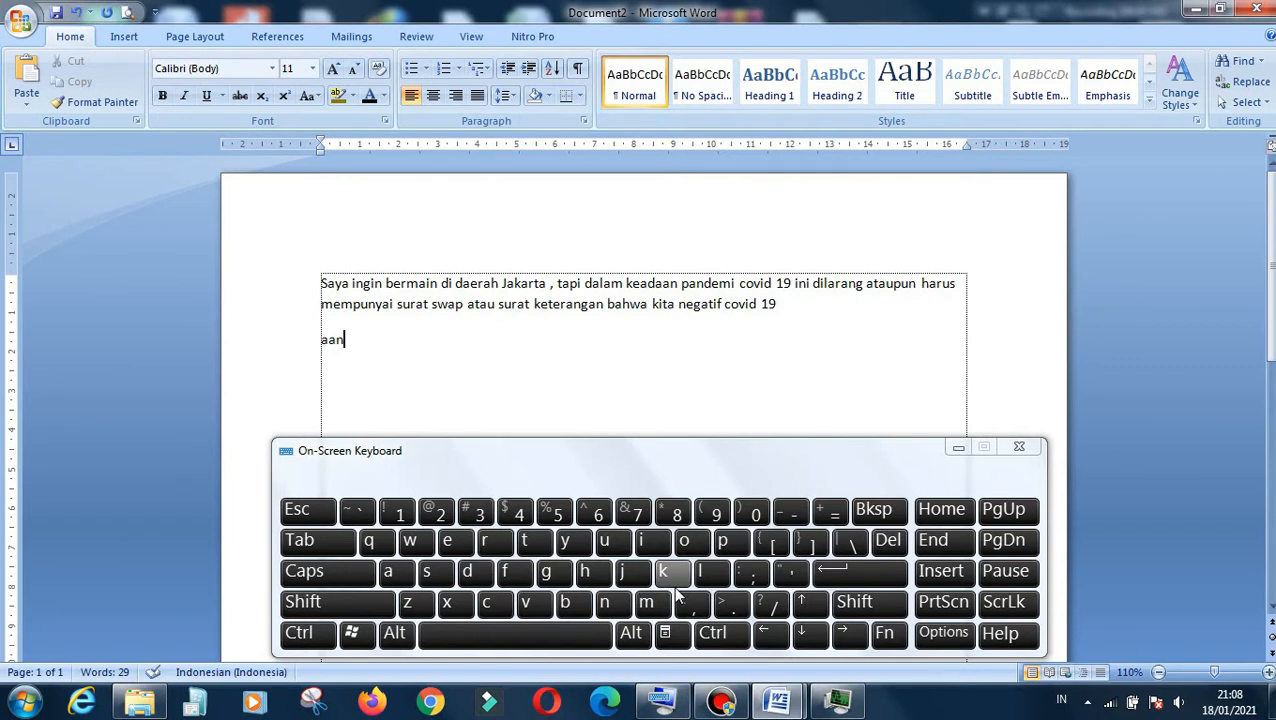
key(BackSpace)
key(BackSpace)
key(BackSpace)
Turn on Caps Lock and enter "ANAK" on the line below the paragraph with the On-Screen Keyboard
click(326, 573)
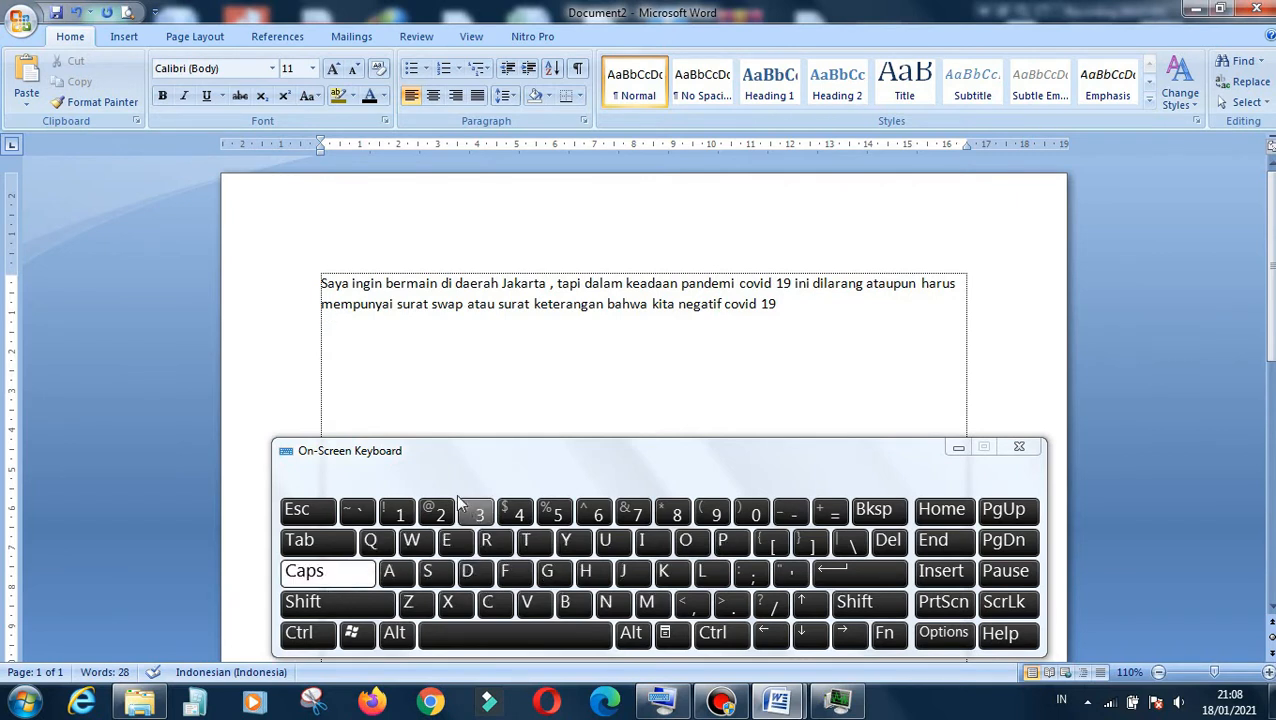
click(401, 576)
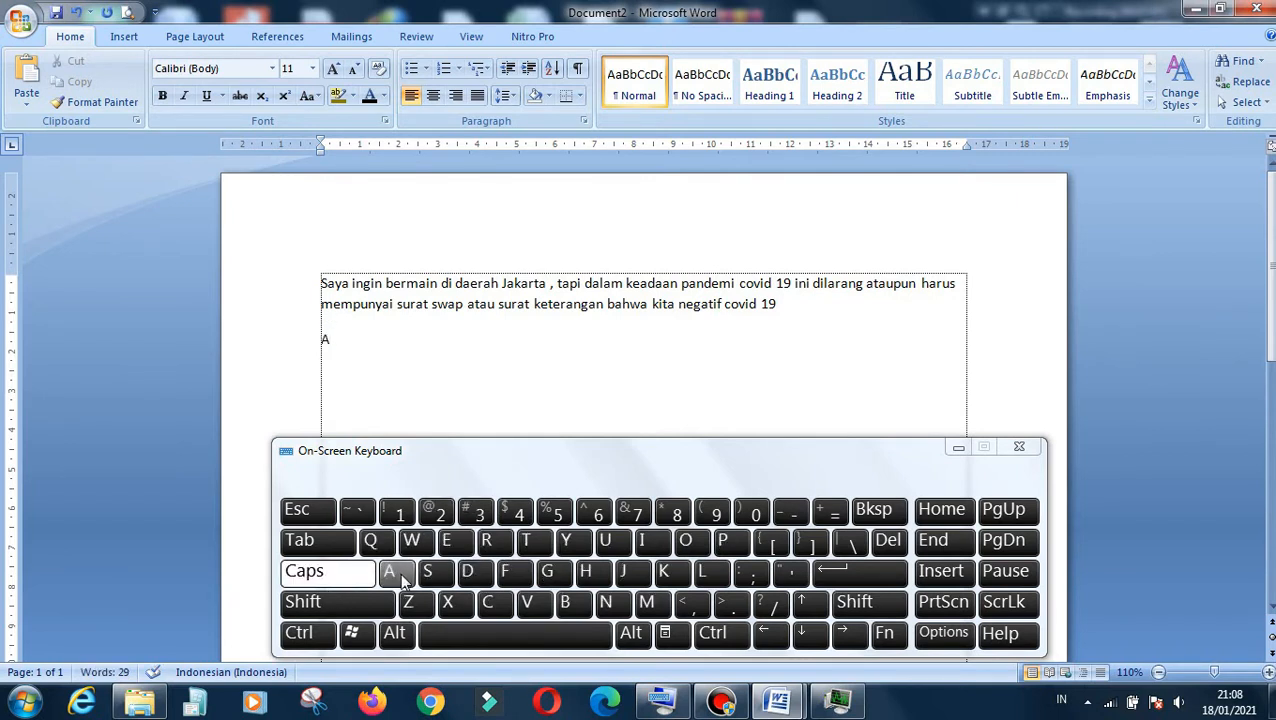
click(605, 602)
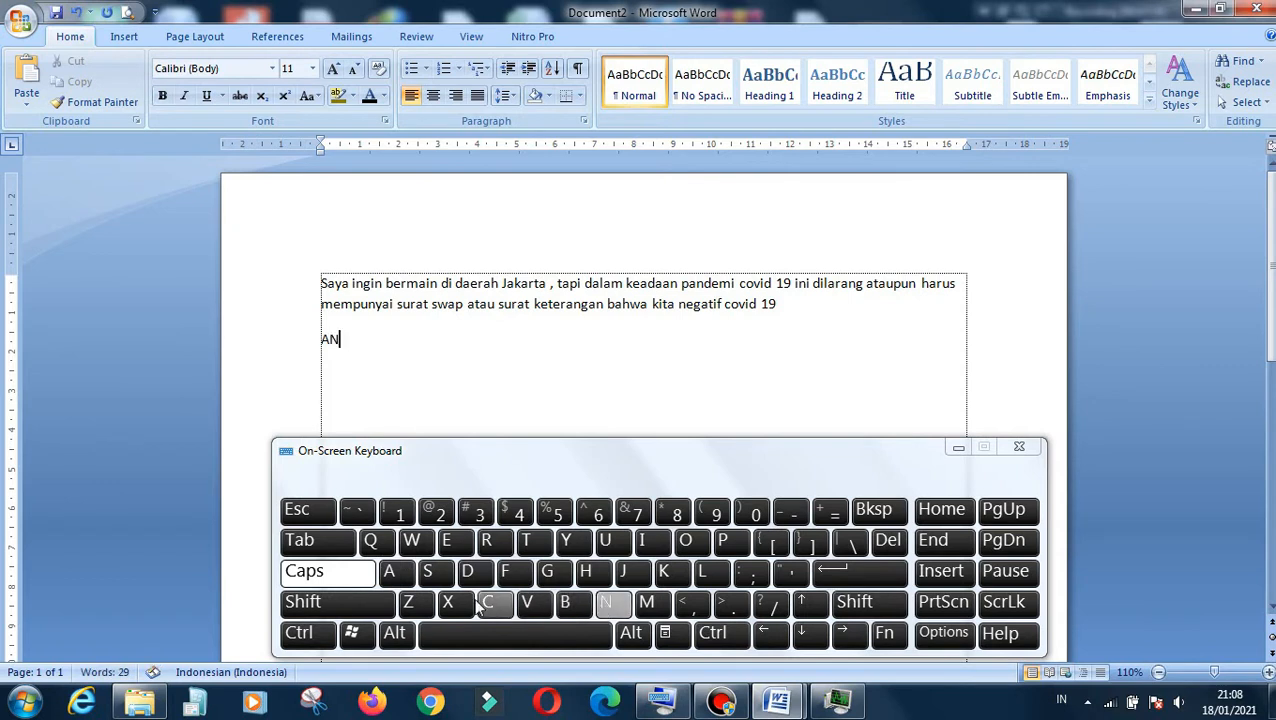
click(392, 574)
click(668, 575)
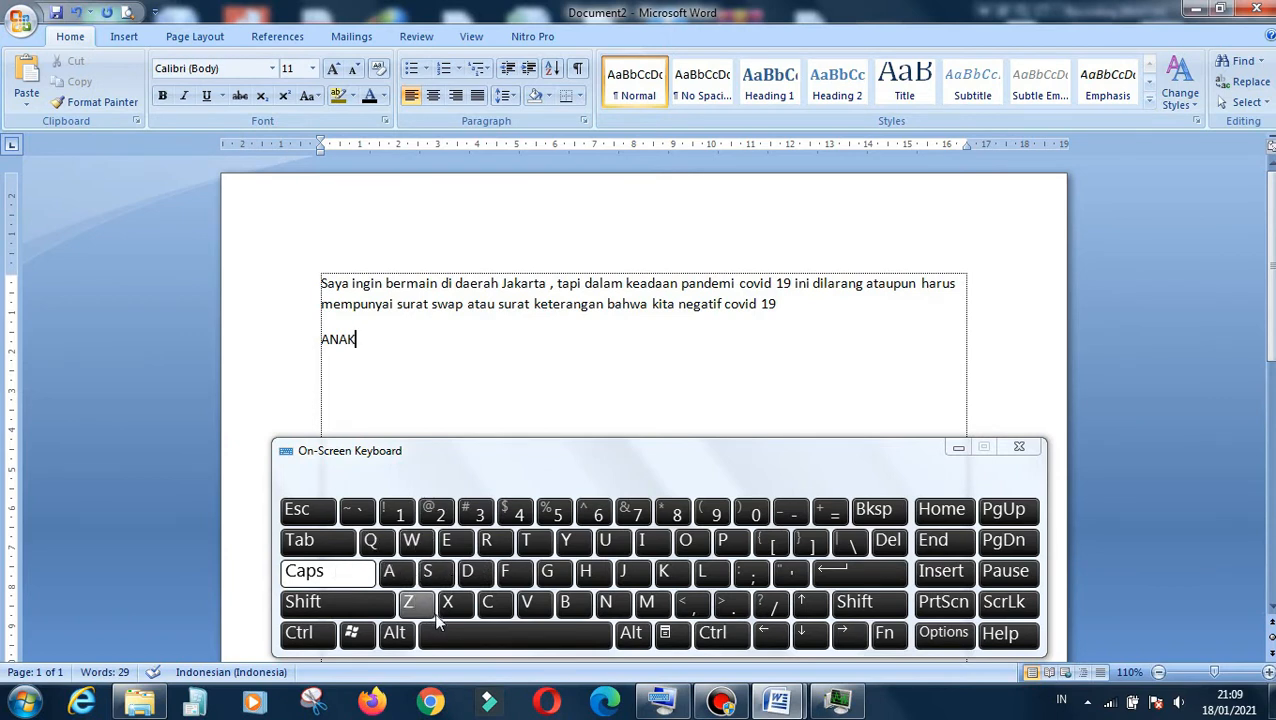
Turn off Caps Lock and continue the line after "ANAK" with "pergi 1" using the On-Screen Keyboard
click(335, 572)
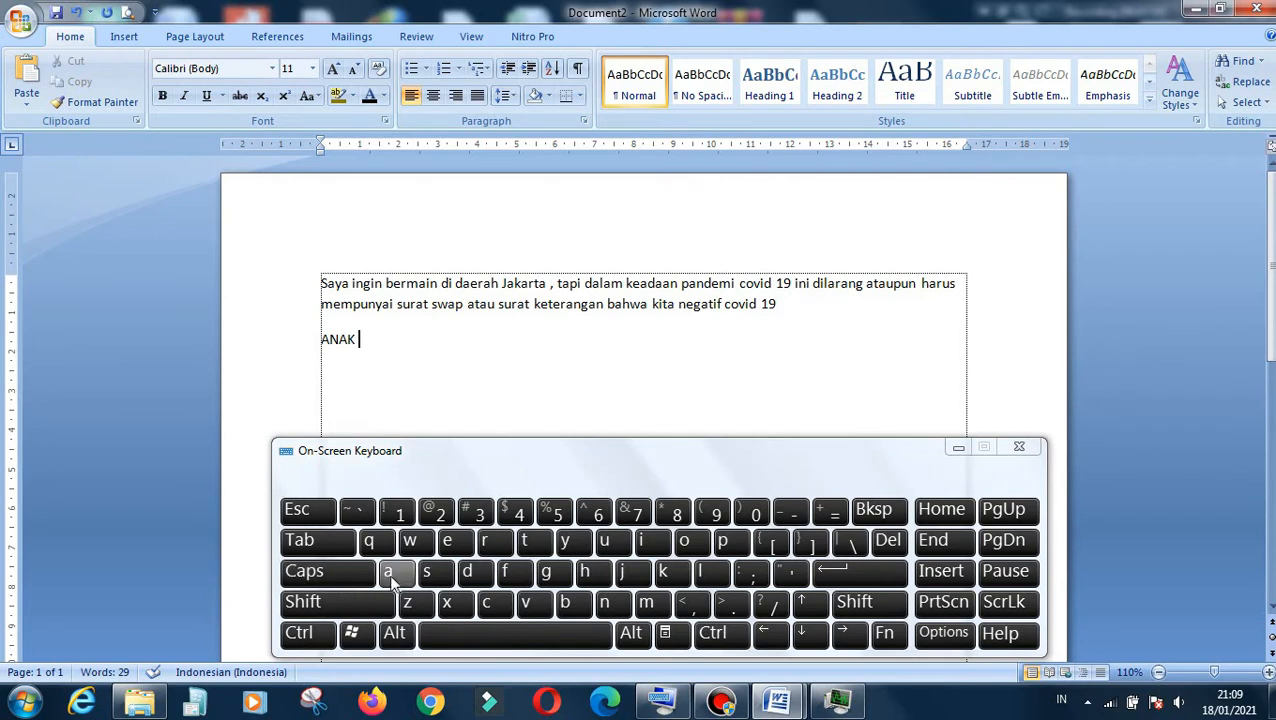
click(724, 541)
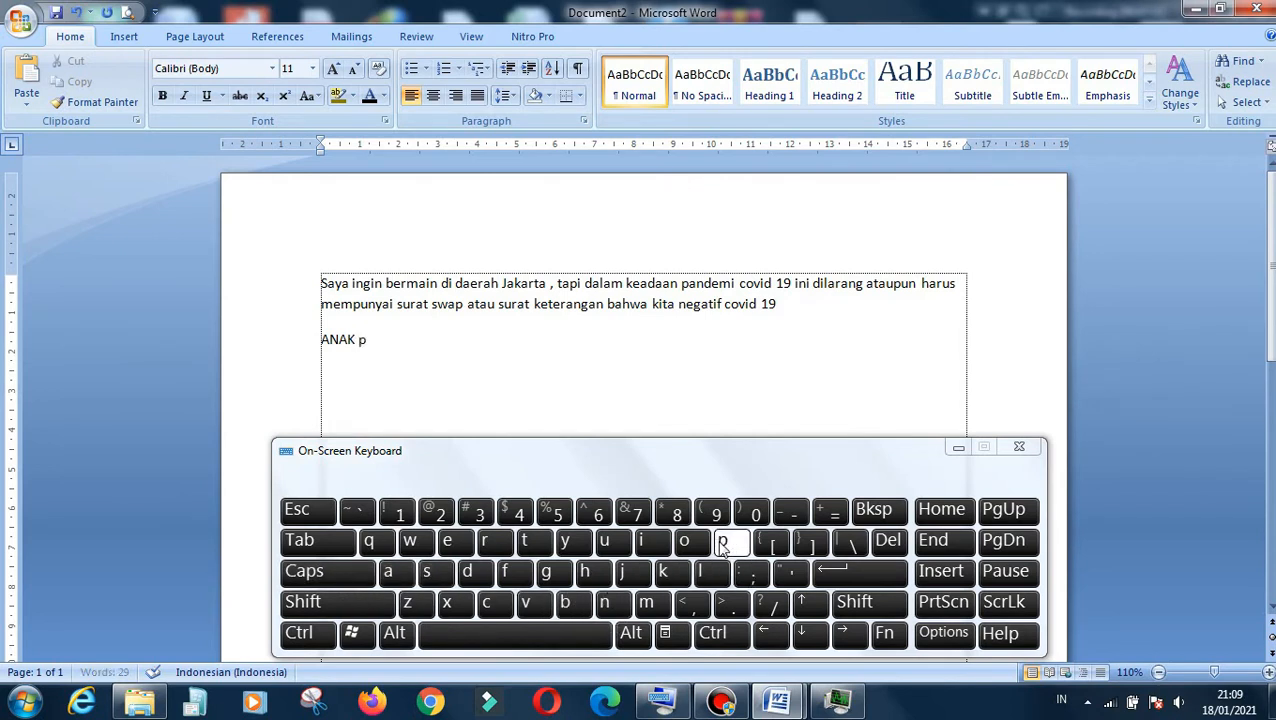
click(449, 541)
click(490, 542)
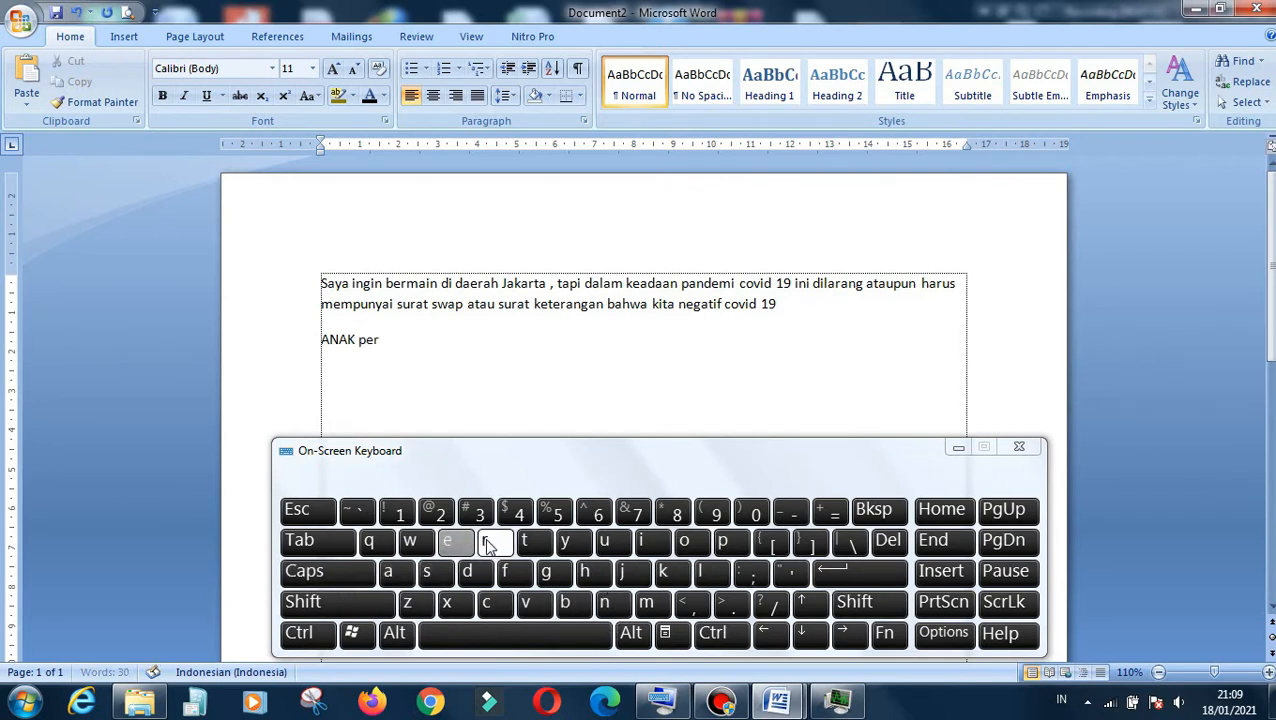
click(546, 571)
click(651, 543)
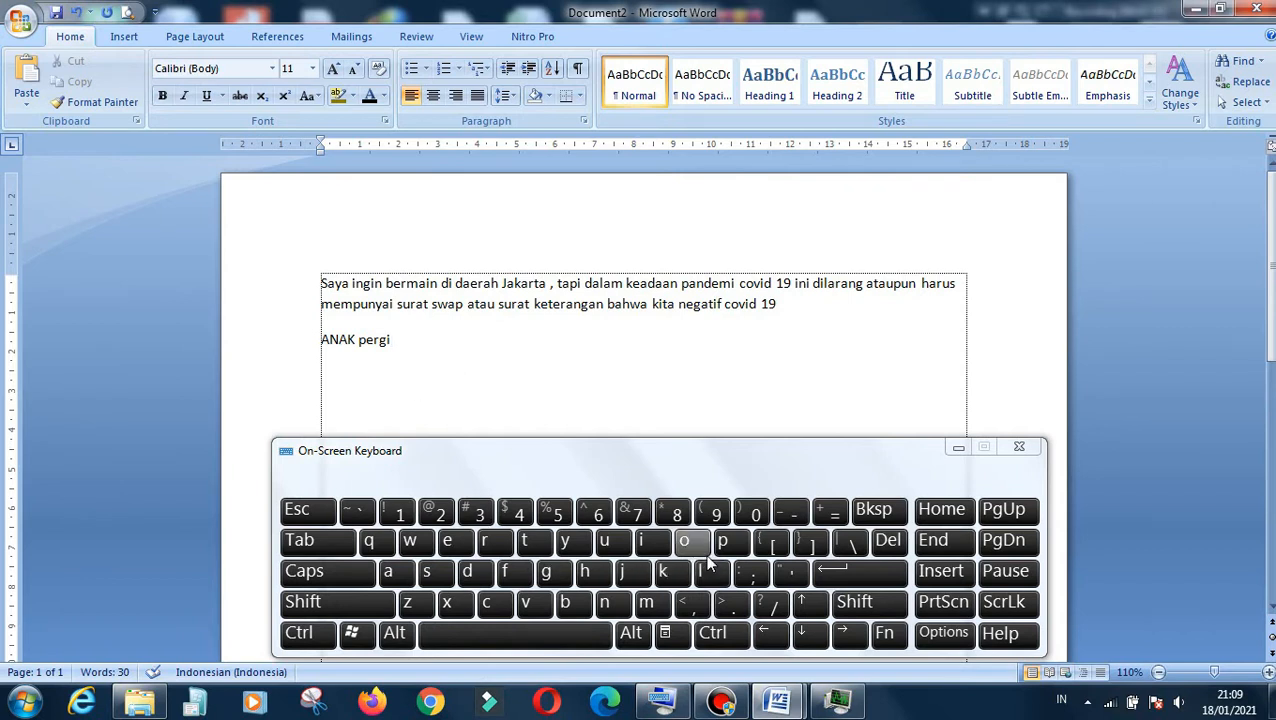
click(557, 635)
click(385, 512)
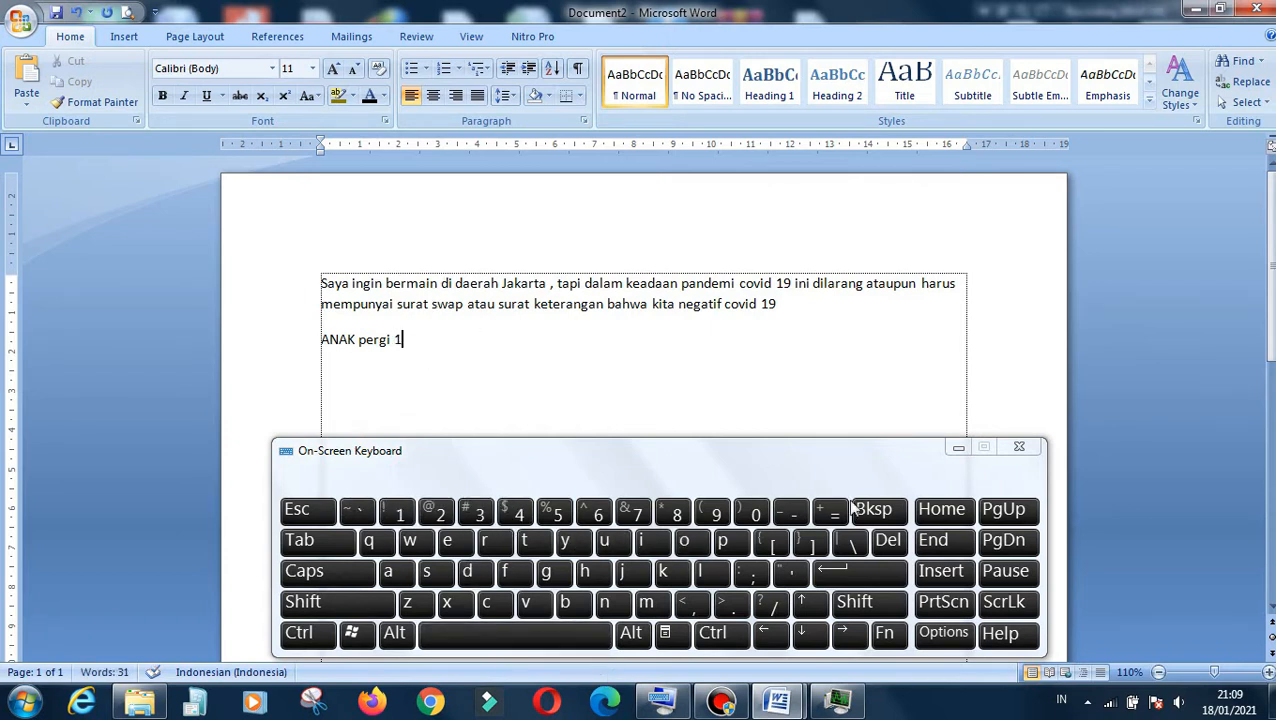
Start another line below "ANAK pergi 1" and enter "hg" with the On-Screen Keyboard
click(860, 575)
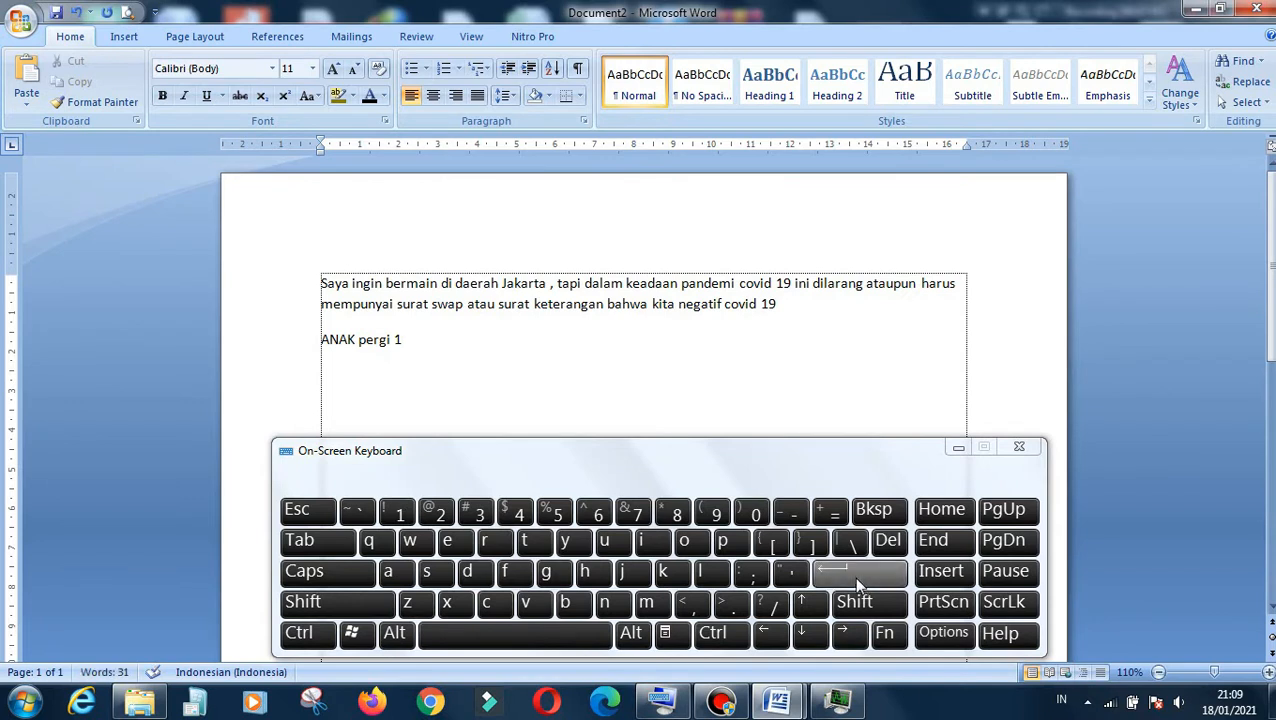
click(590, 571)
click(546, 571)
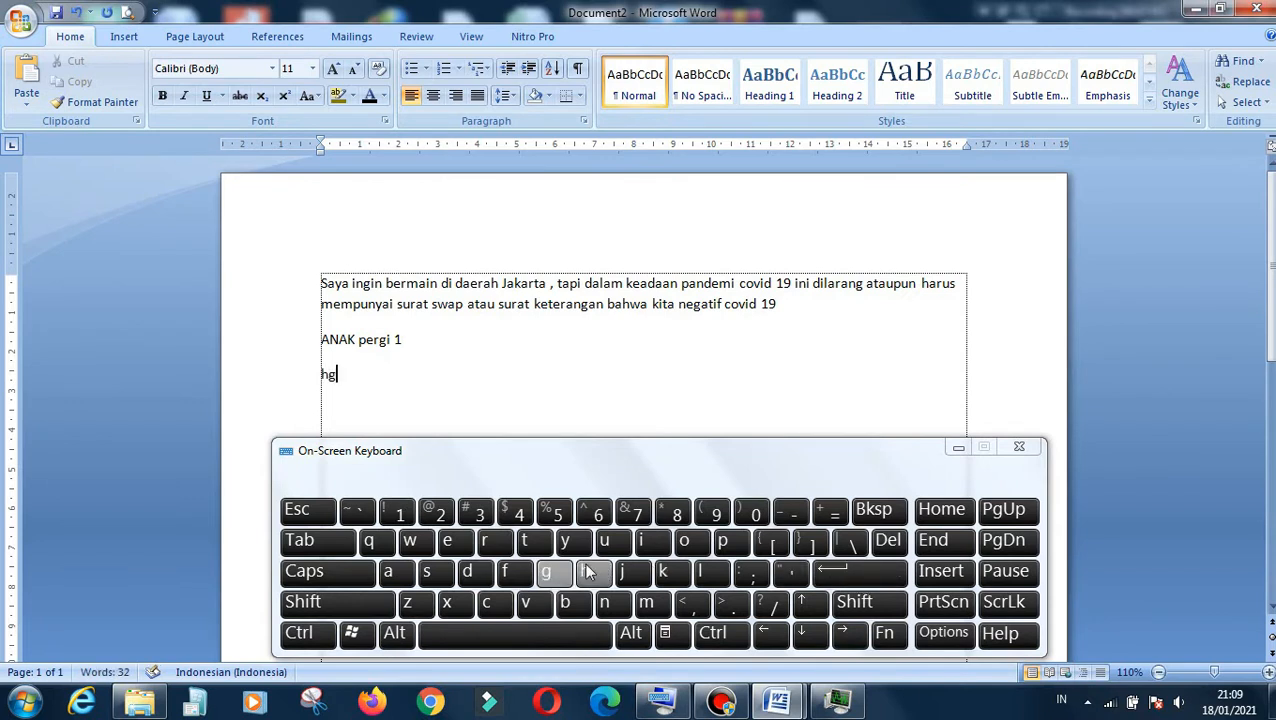
Erase all the sample text below the paragraph back to "covid 19" and minimize the On-Screen Keyboard
click(869, 512)
click(869, 512)
click(869, 512)
click(869, 512)
click(869, 512)
click(869, 512)
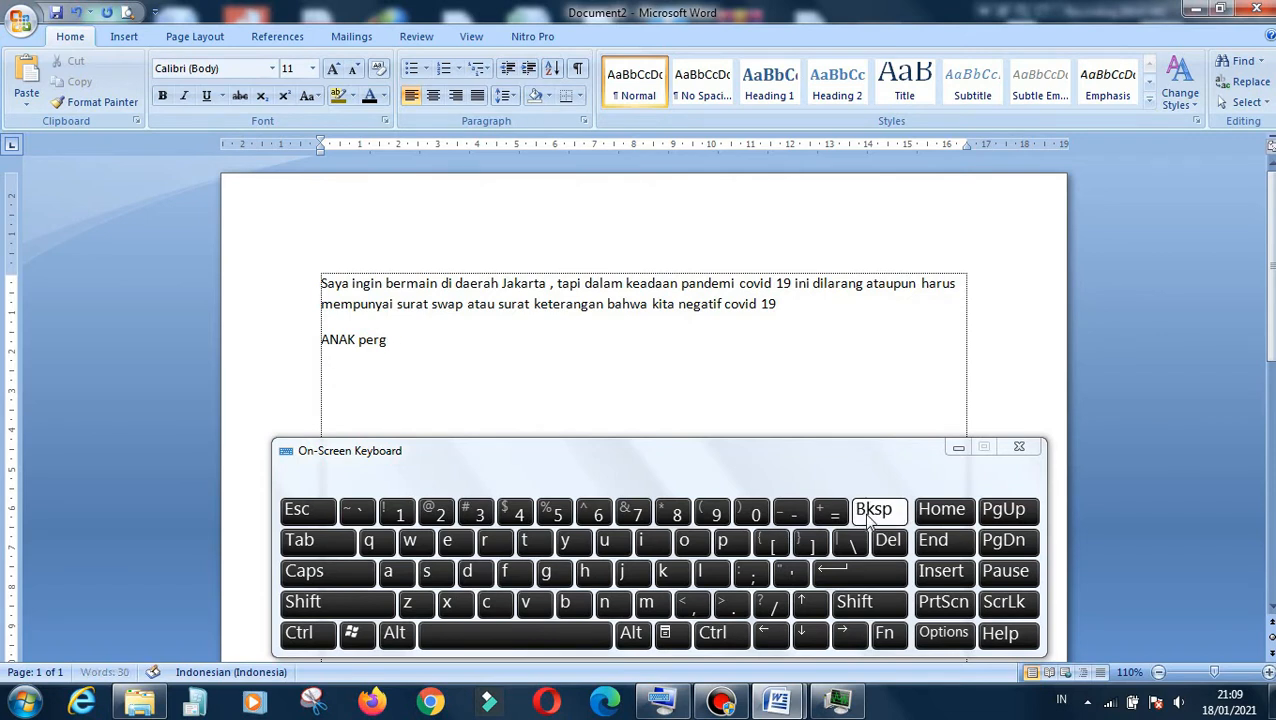
click(869, 512)
click(869, 512)
click(869, 512)
click(869, 512)
click(869, 512)
click(869, 512)
click(869, 512)
click(869, 512)
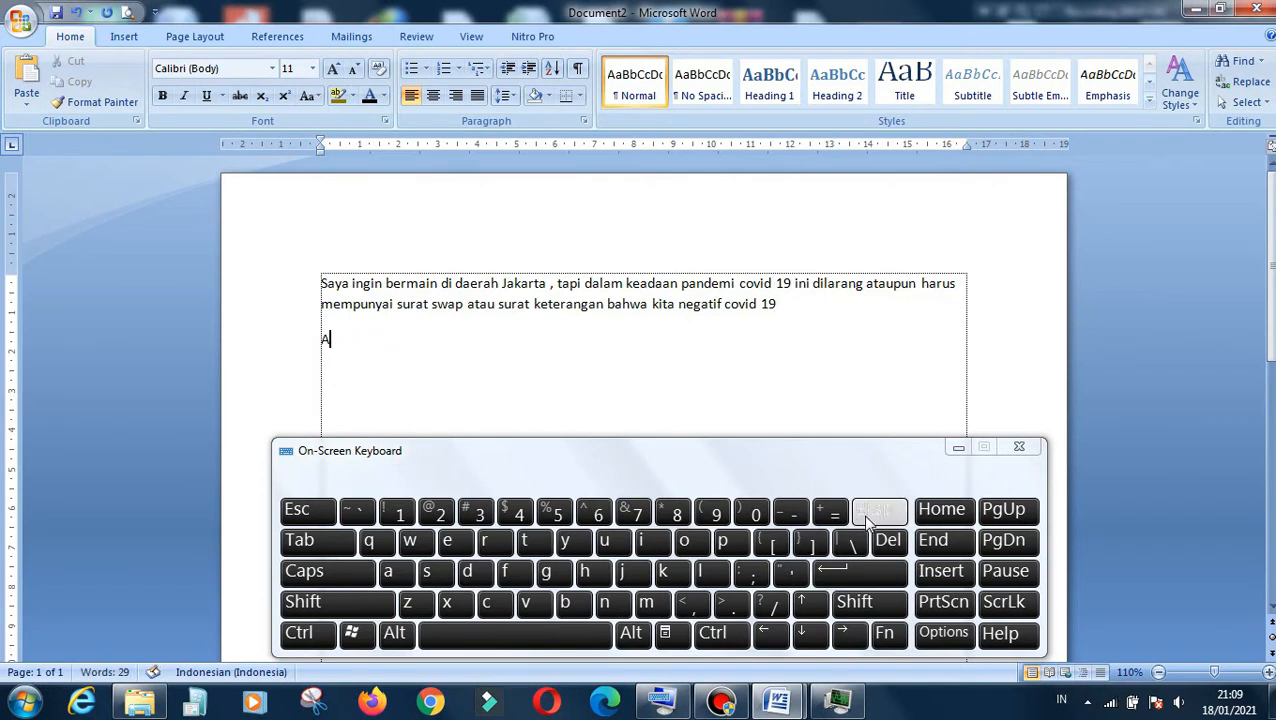
click(869, 512)
click(869, 512)
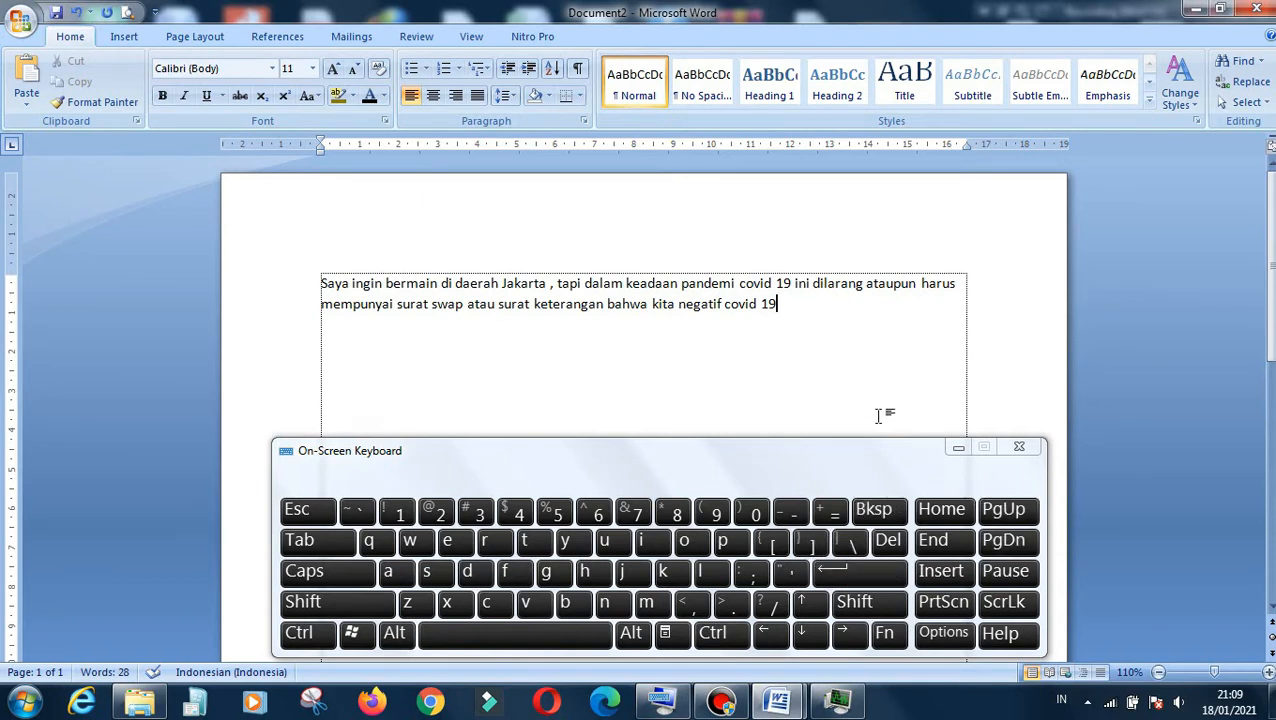
click(958, 447)
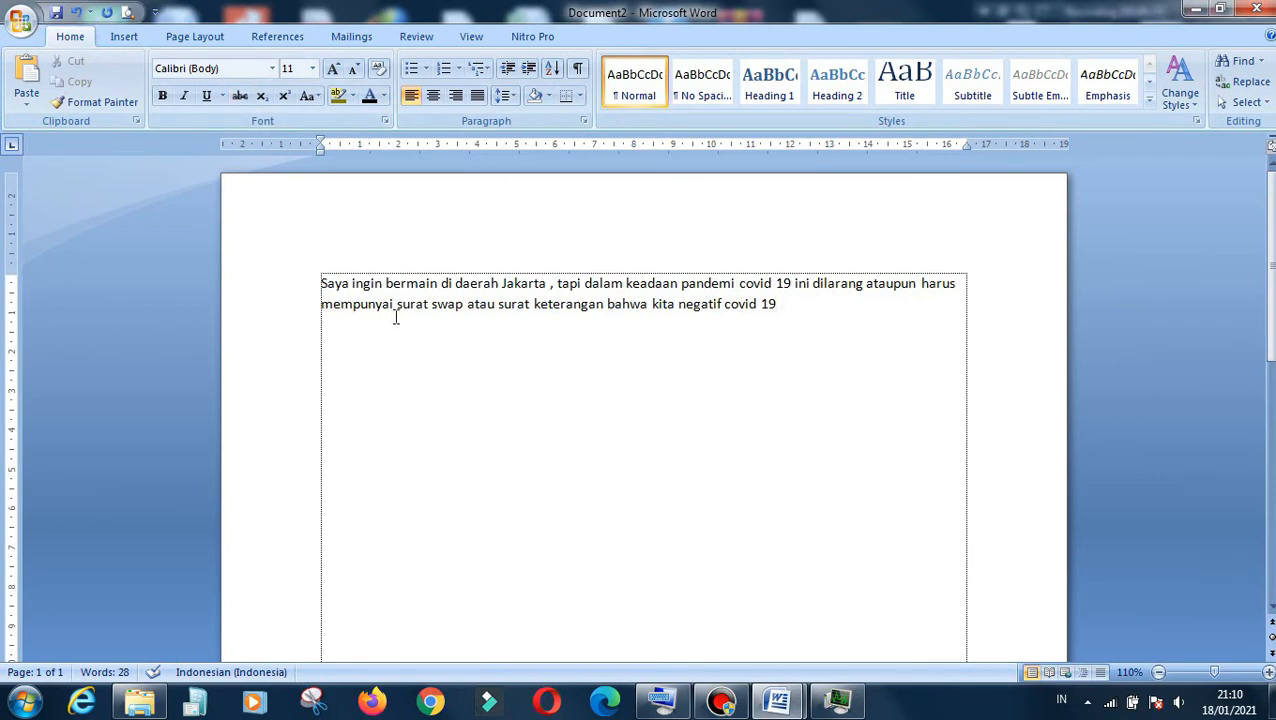
double_click(318, 283)
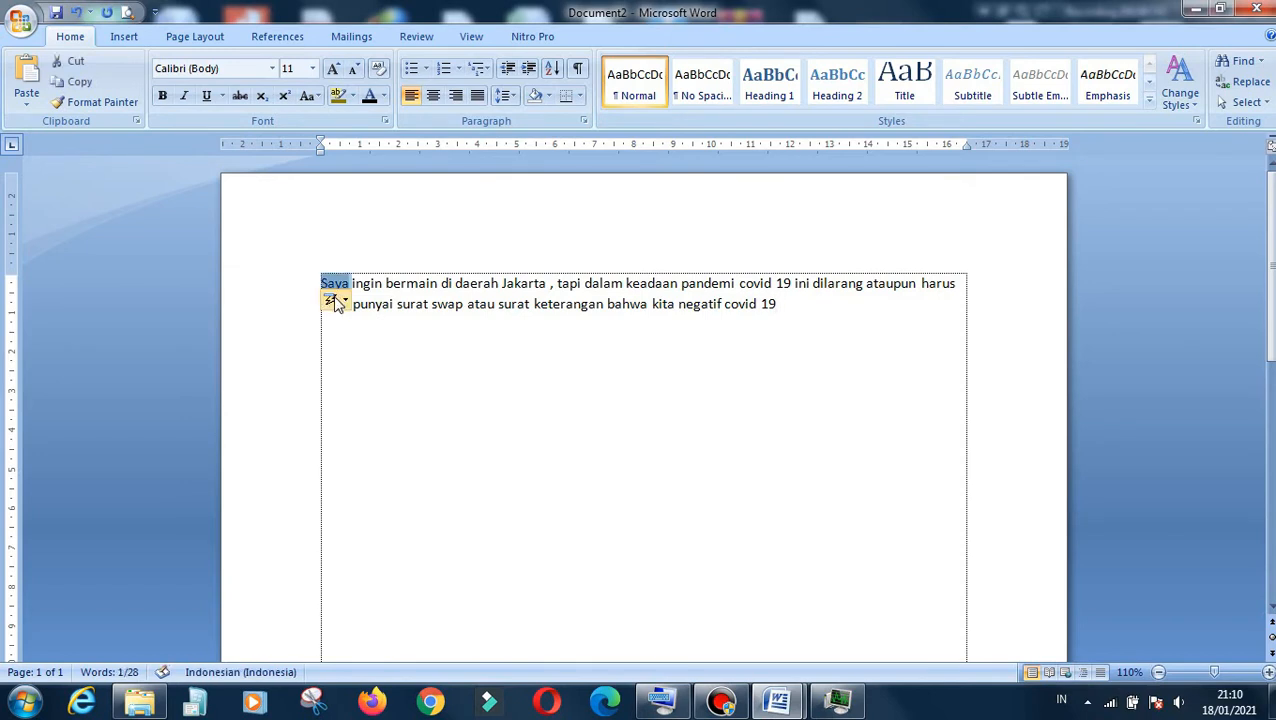
click(334, 299)
click(426, 469)
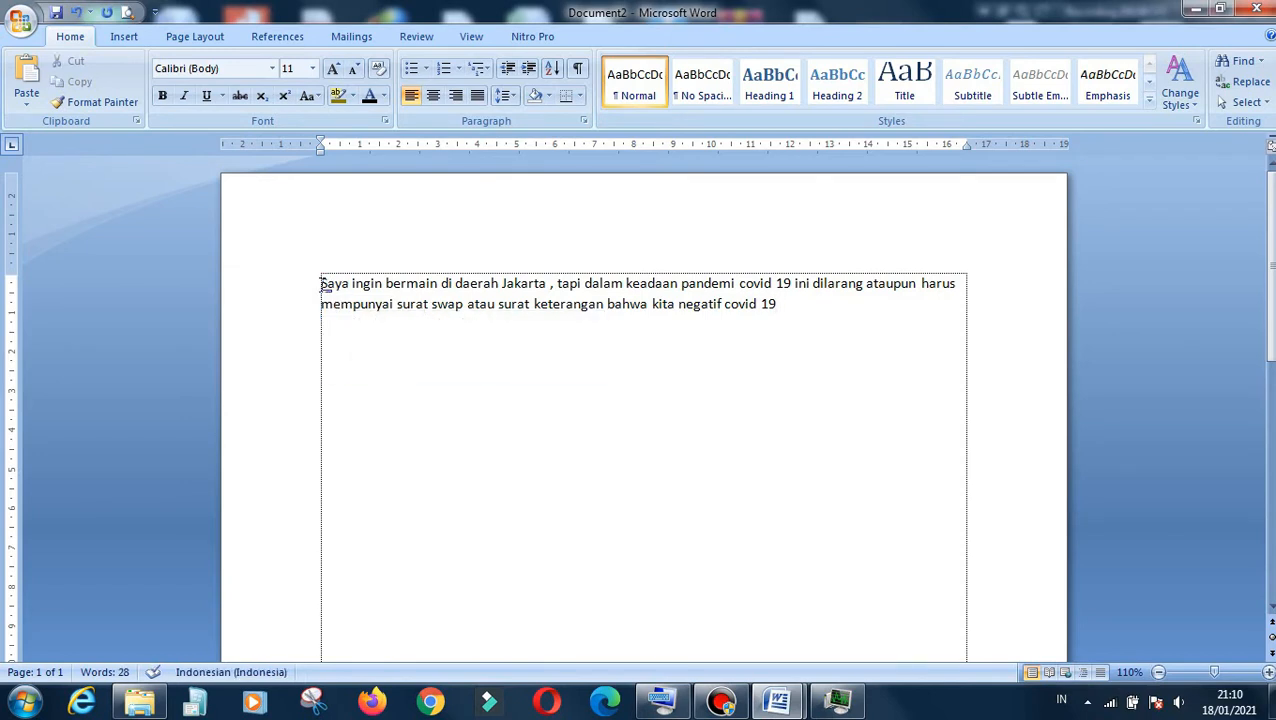
Change the font of the whole paragraph to Arial
drag(320, 283, 777, 304)
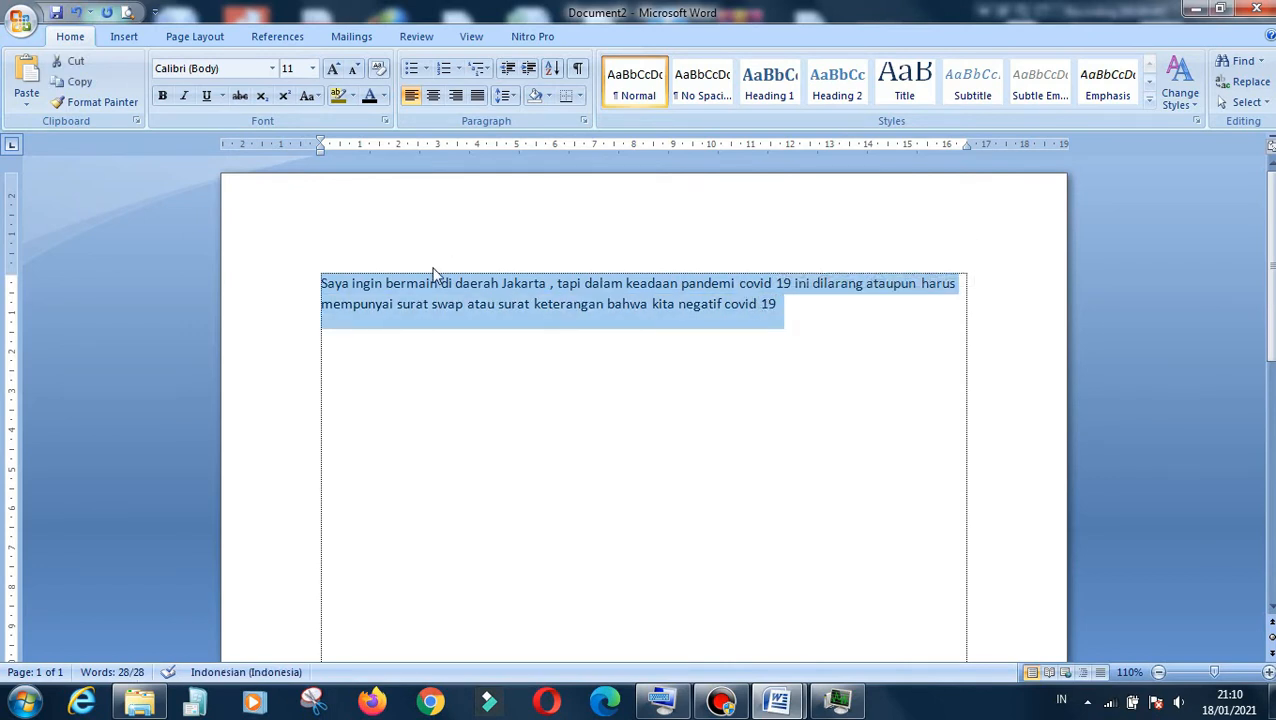
click(272, 69)
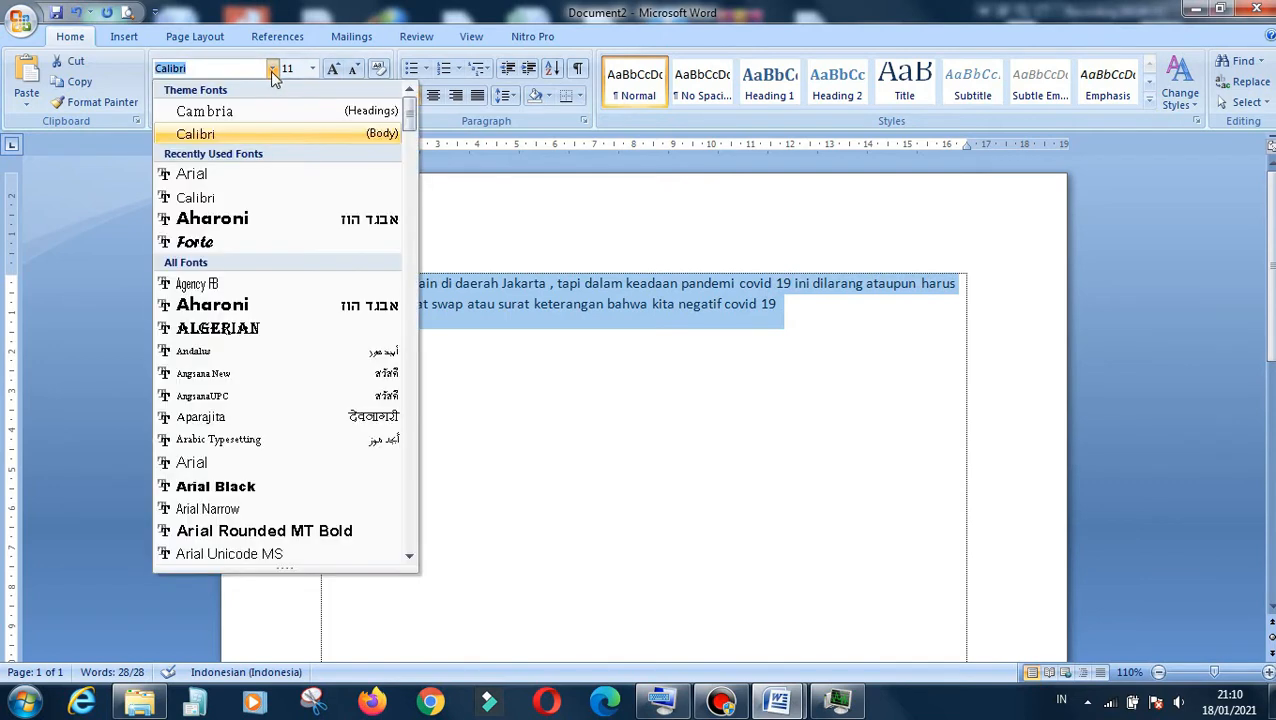
click(228, 176)
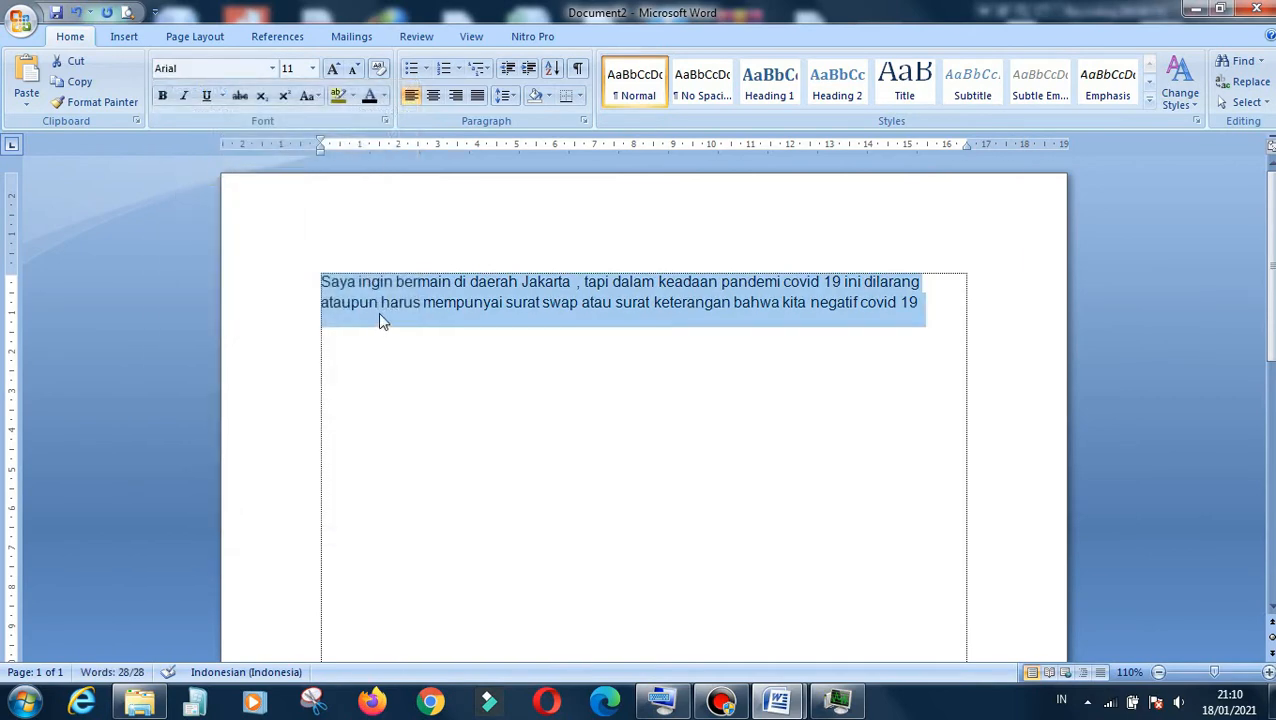
Browse the available fonts, set the whole paragraph to Calibri and deselect the text
click(272, 68)
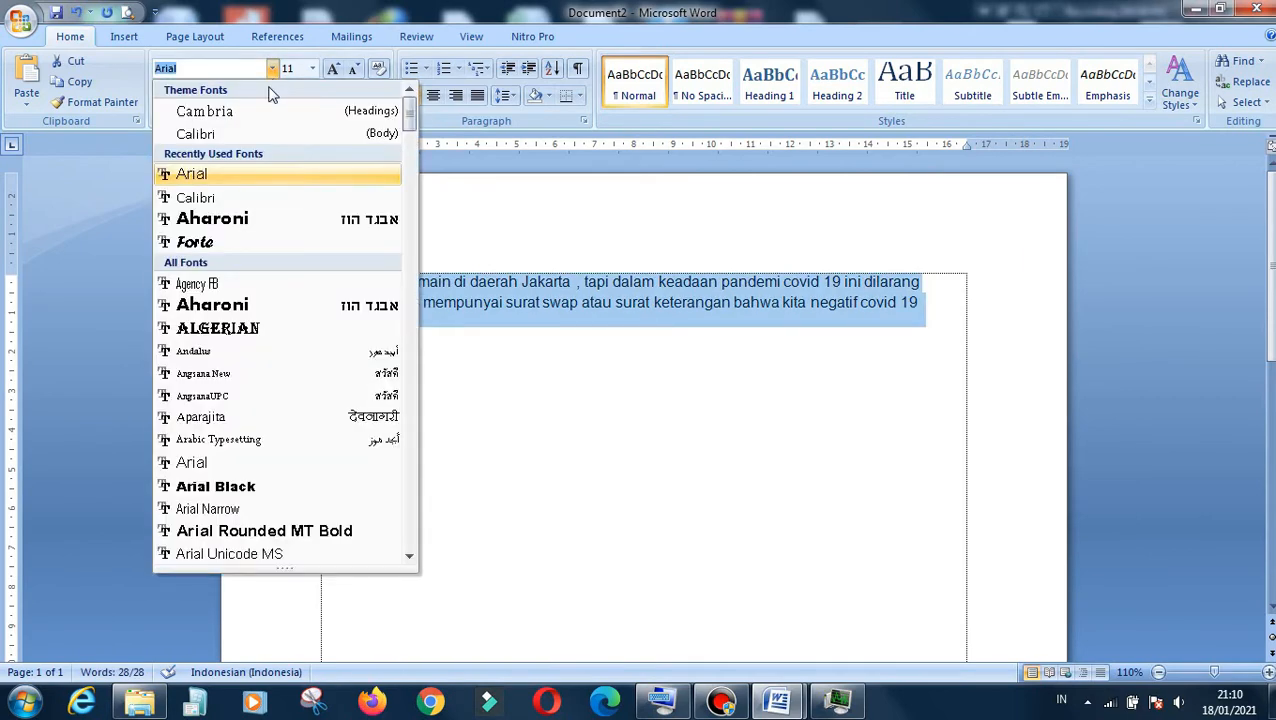
key(Escape)
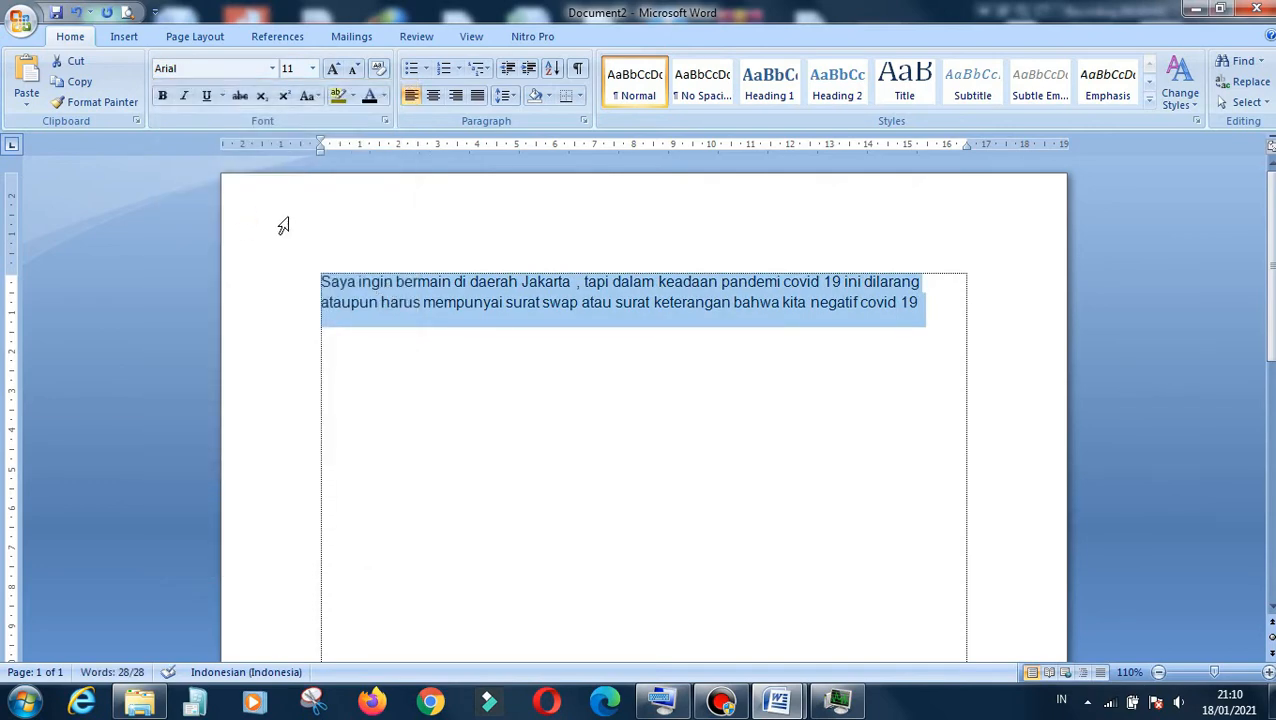
click(272, 68)
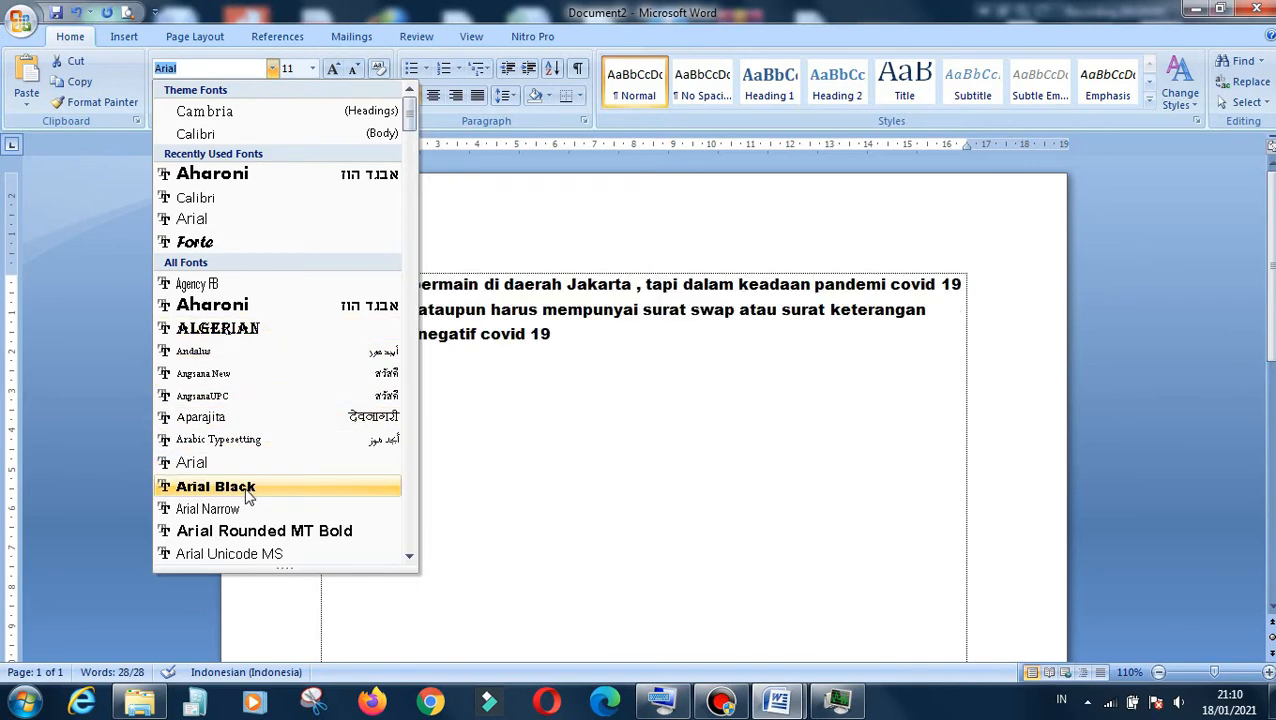
click(214, 198)
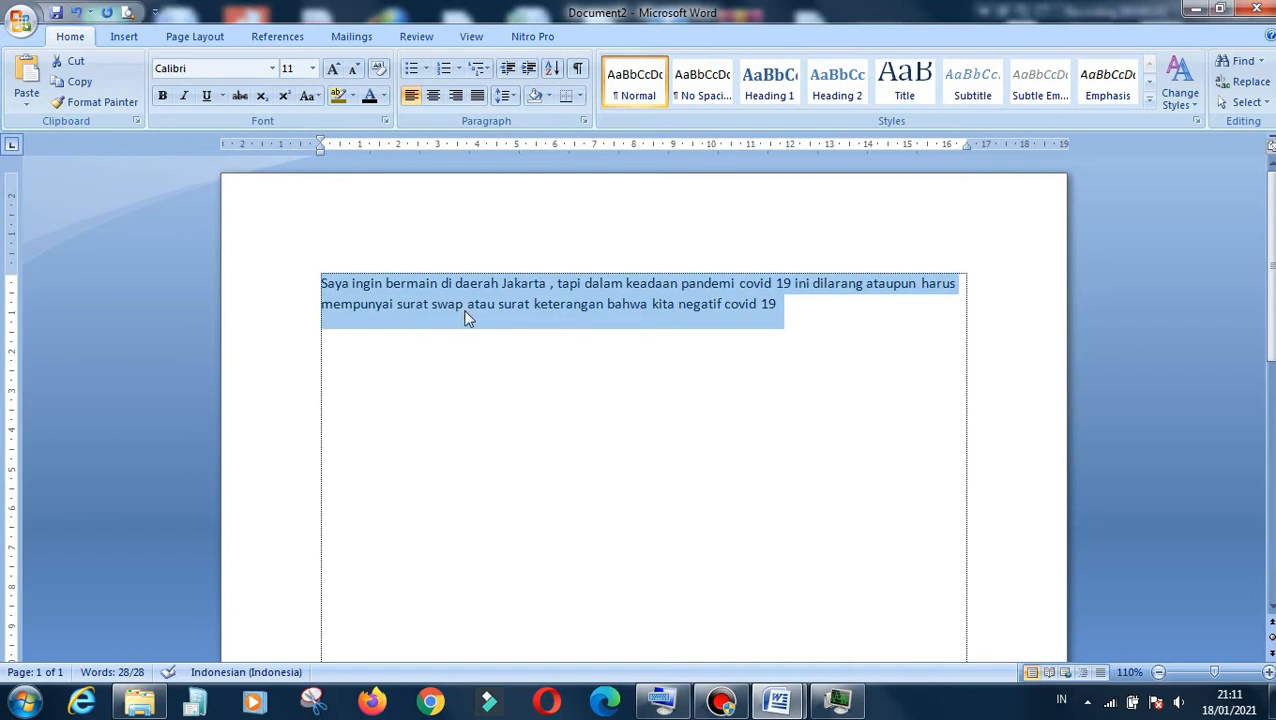
click(494, 343)
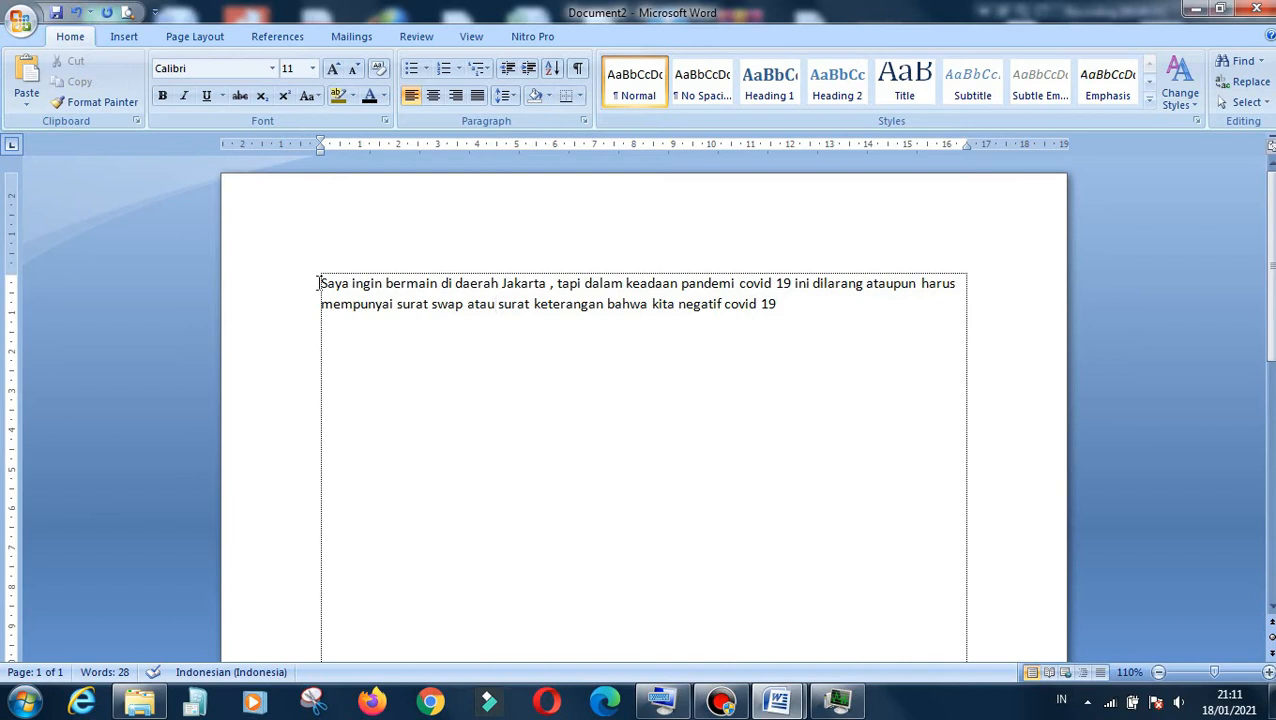
Make the word "Saya" at the start of the paragraph bold
drag(319, 283, 348, 283)
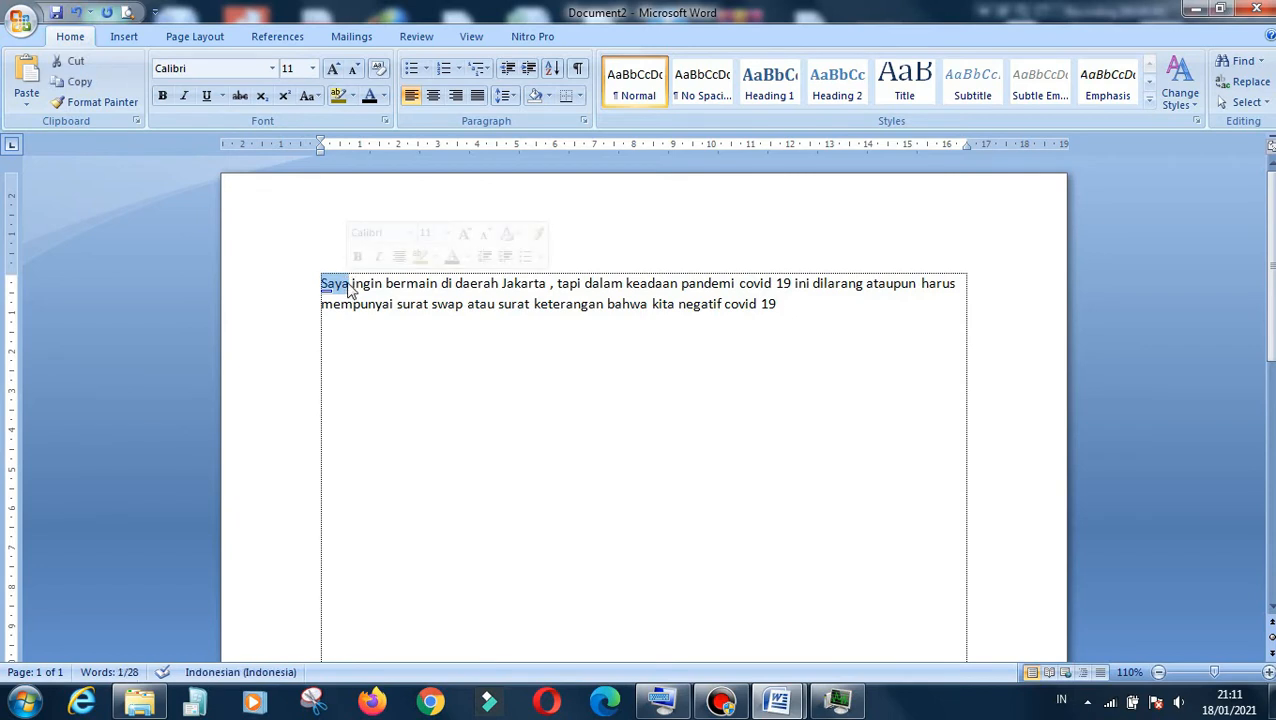
click(161, 97)
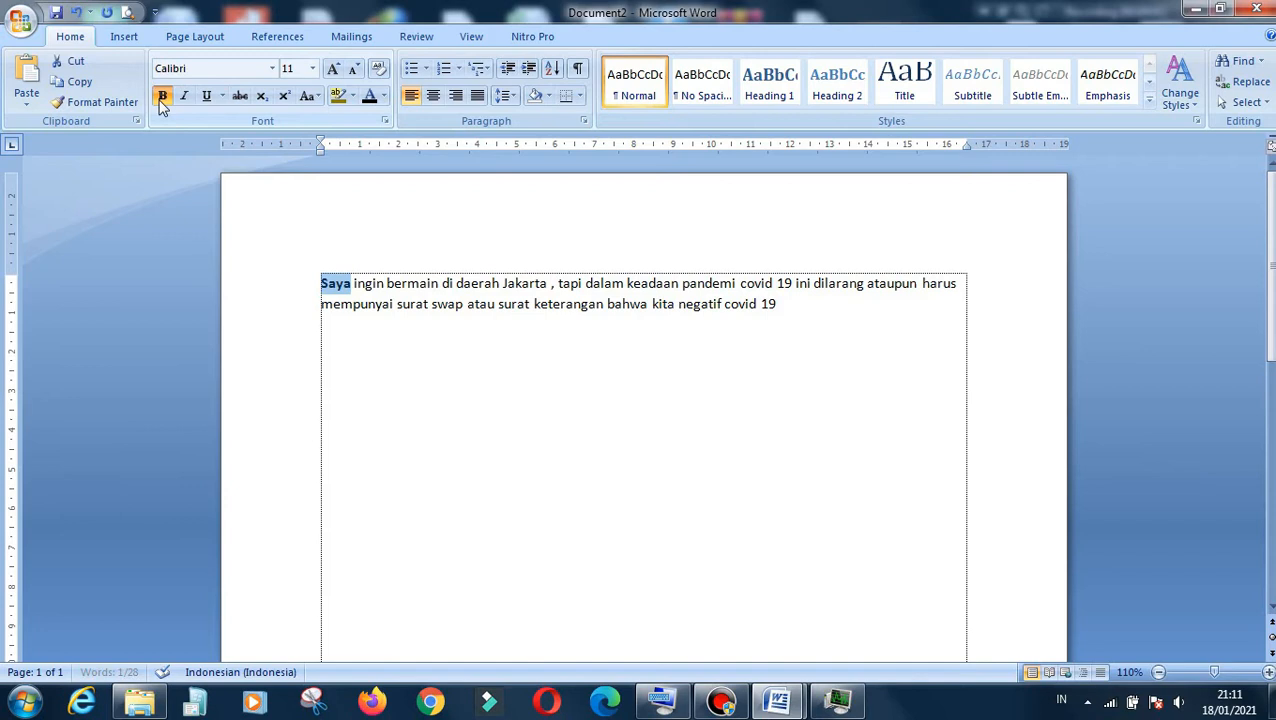
click(361, 304)
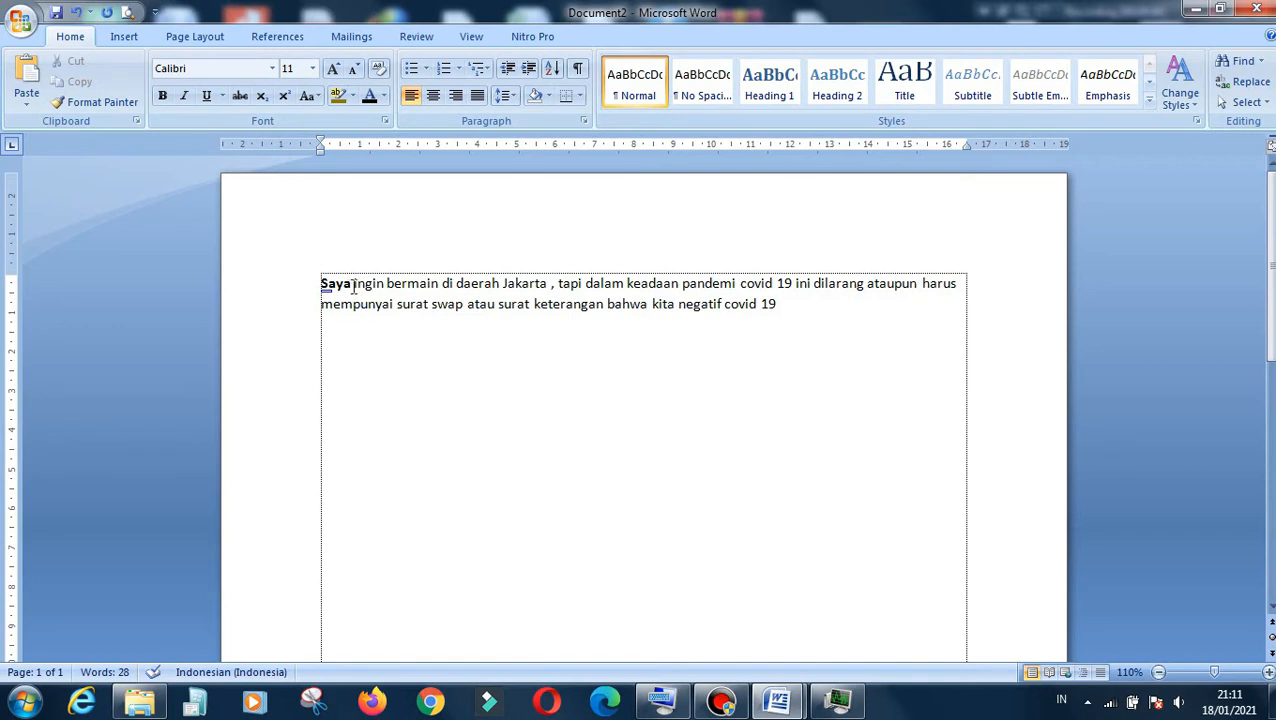
Italicize "Saya ingin bermain" at the start of the paragraph and remove the italics again
drag(351, 285, 392, 287)
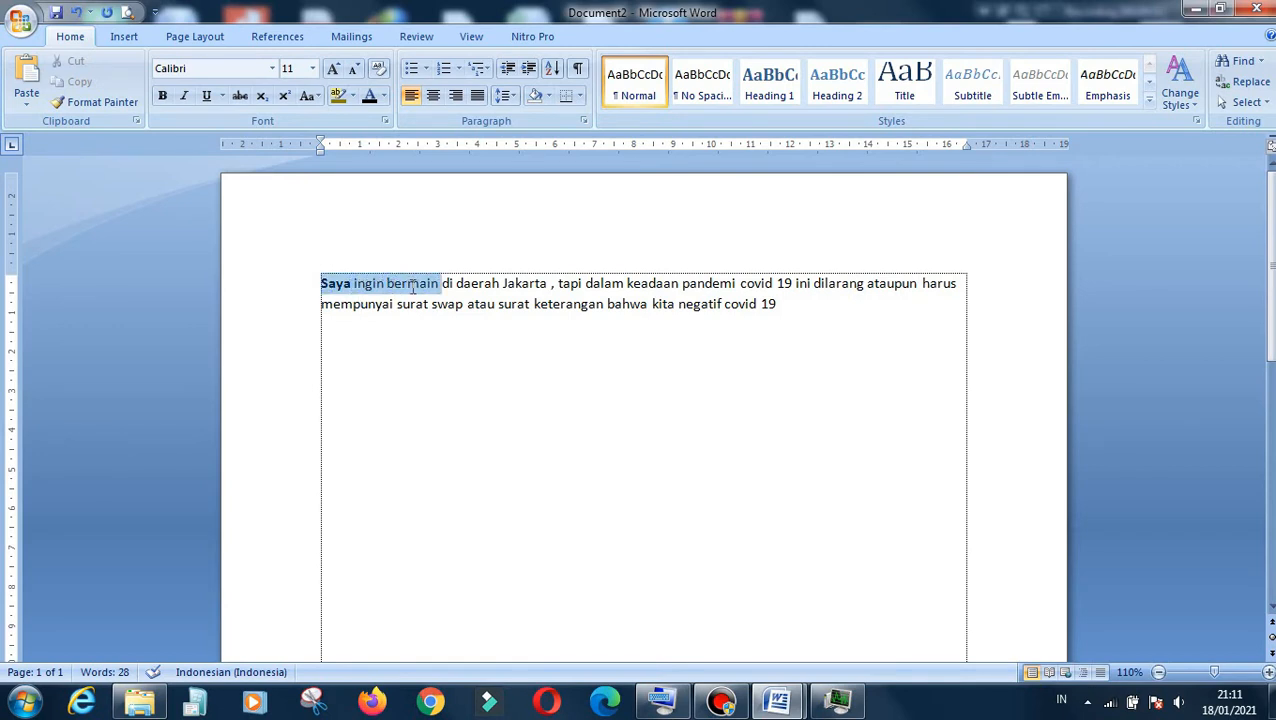
drag(441, 285, 443, 285)
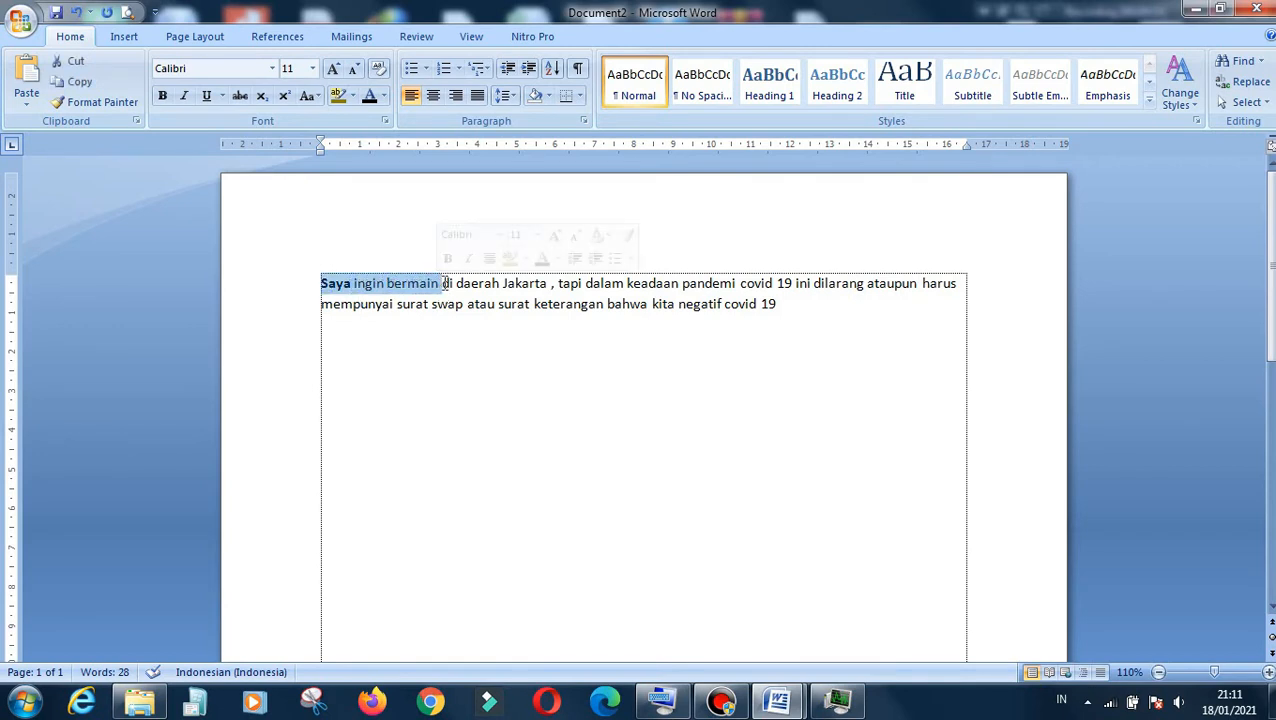
click(185, 97)
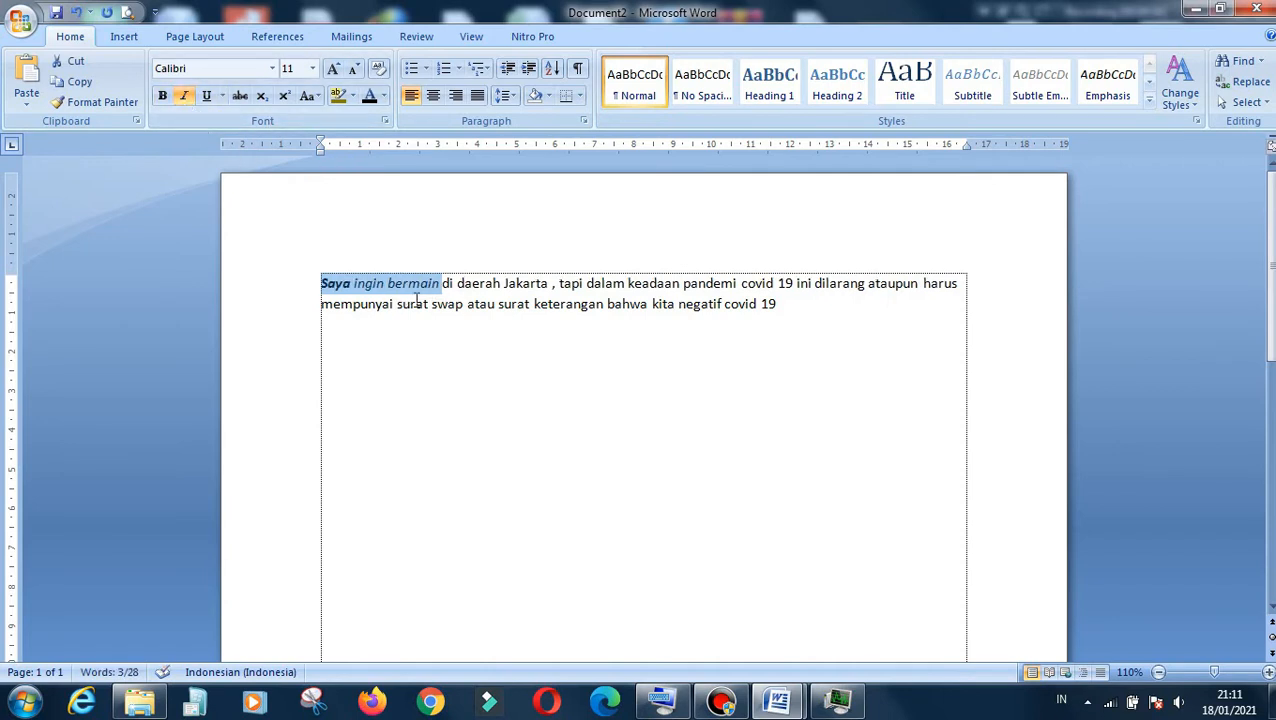
click(186, 96)
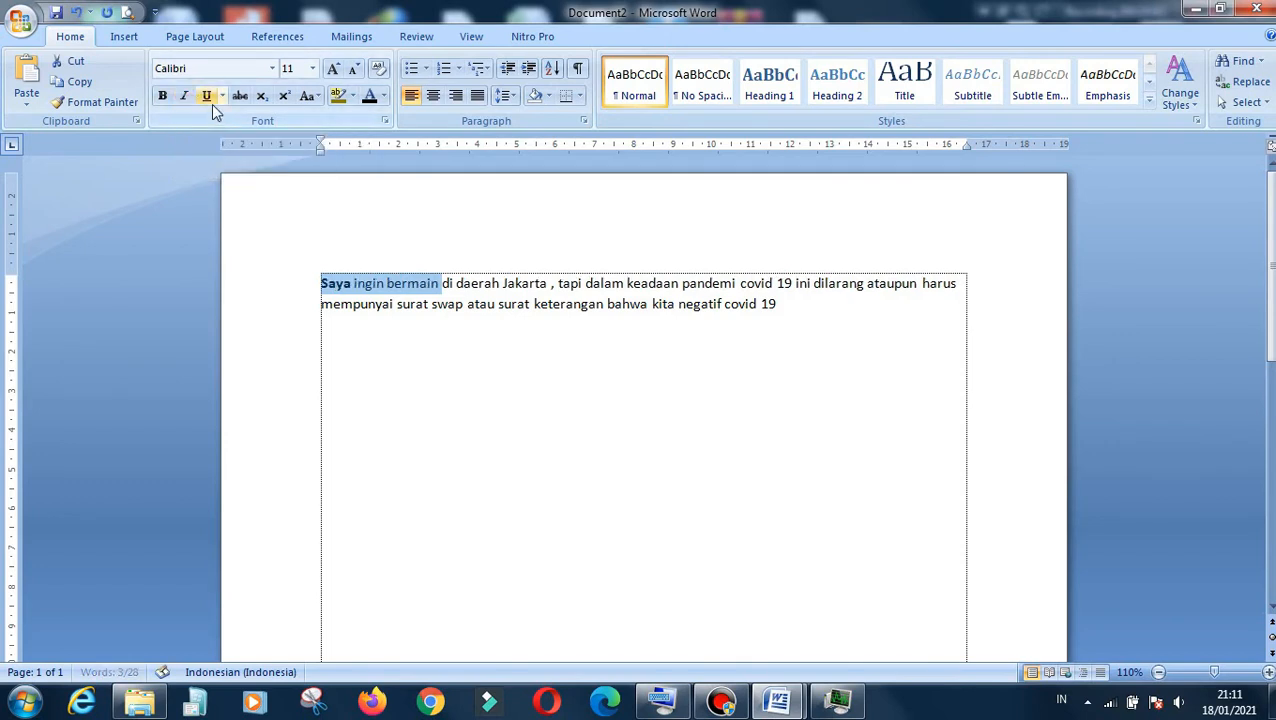
Underline "Saya ingin bermain", remove the underline again and deselect the text
click(206, 97)
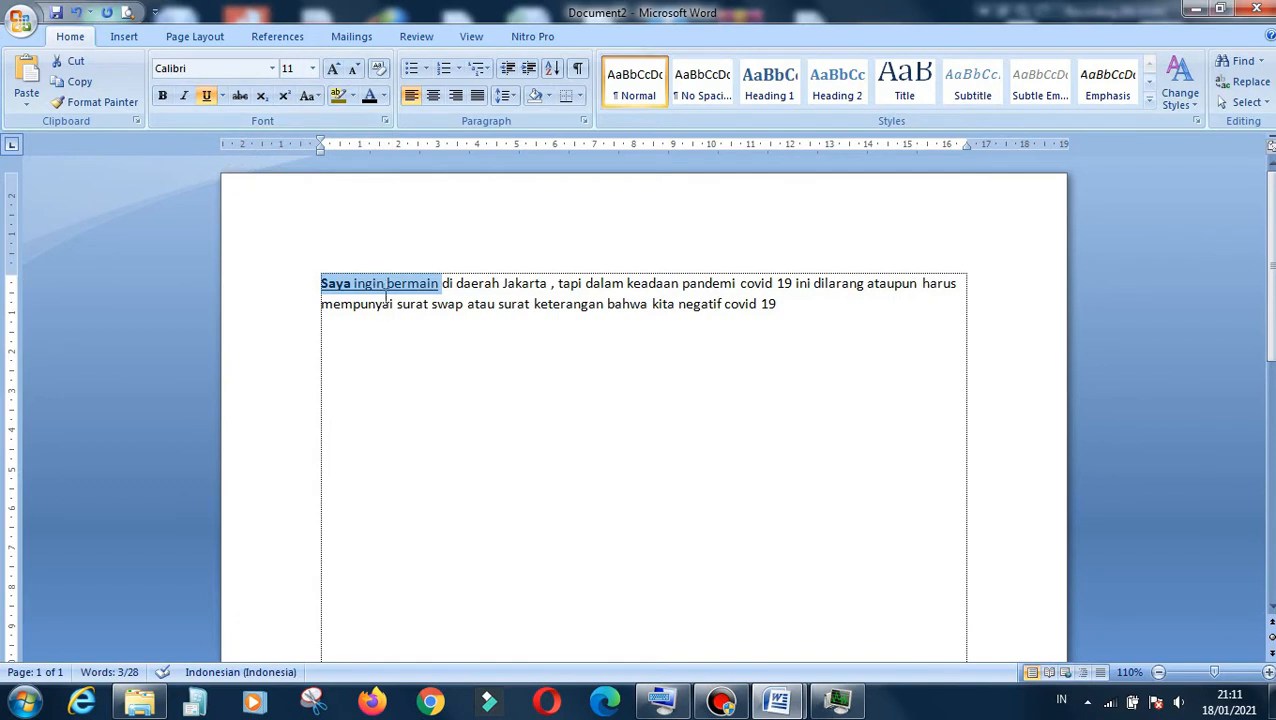
click(206, 97)
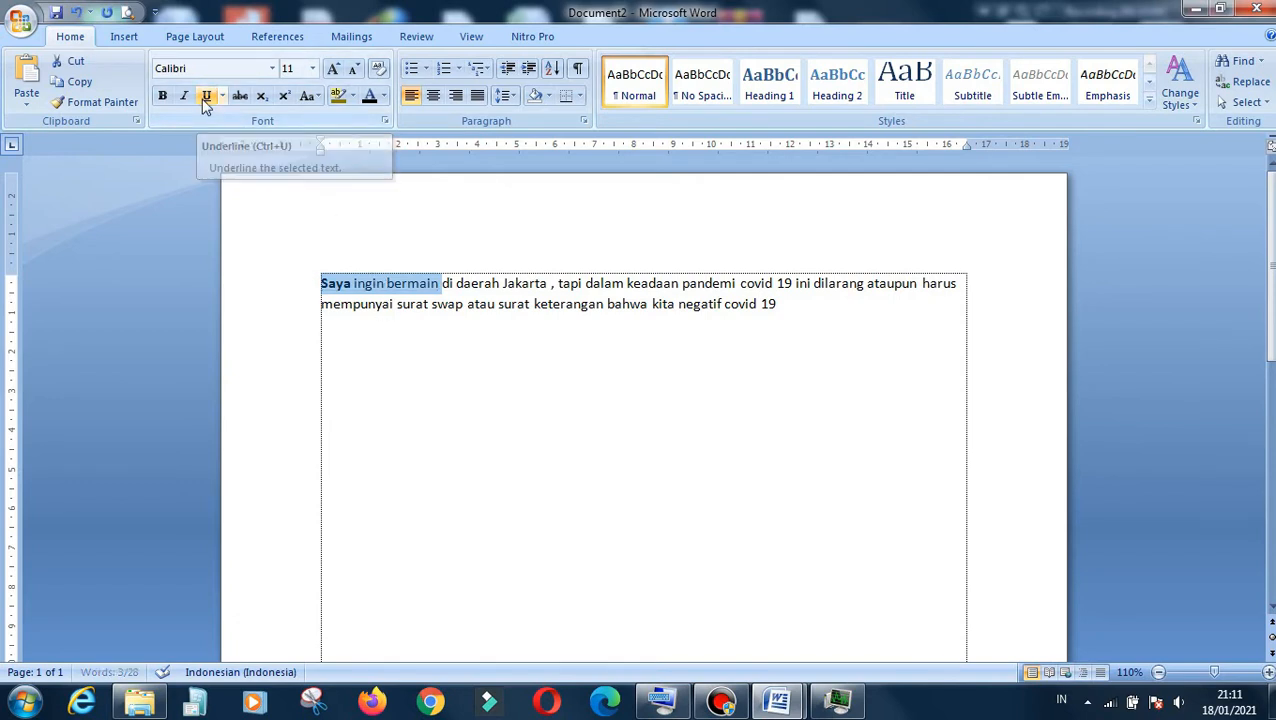
click(503, 344)
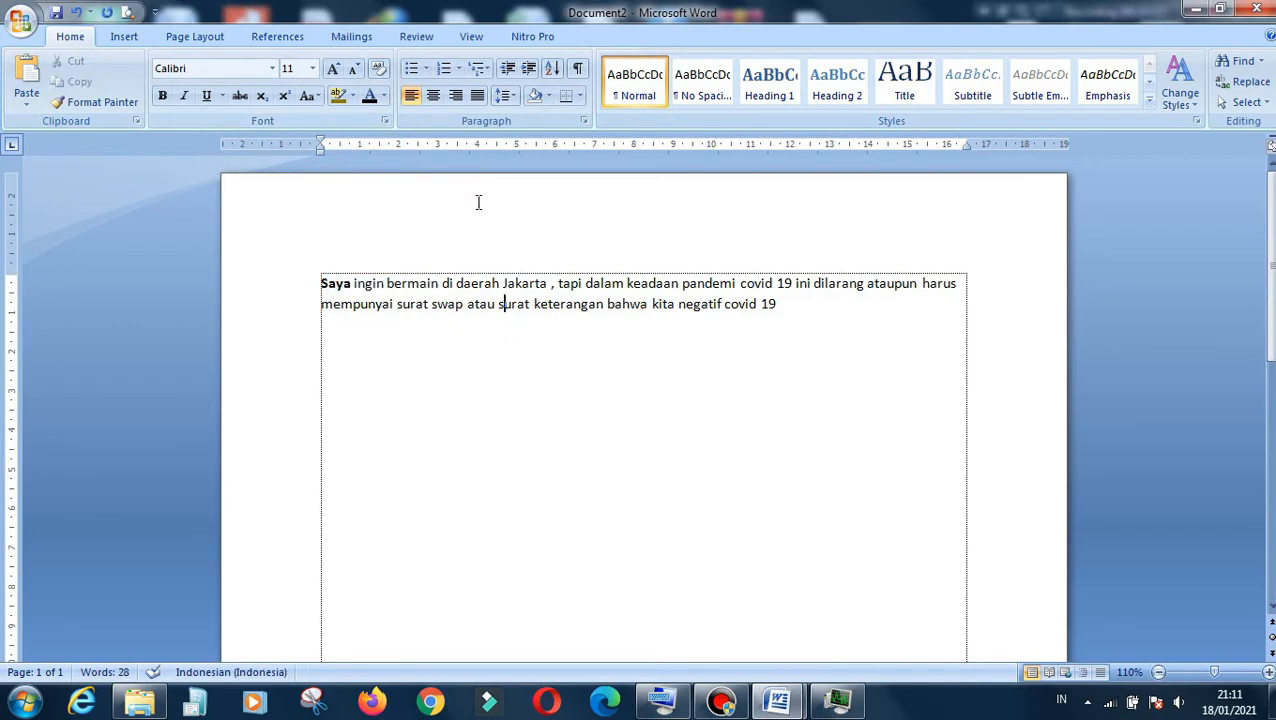
Try centered and justified alignment on the whole paragraph, restore left alignment and deselect the text
click(784, 303)
drag(784, 303, 316, 256)
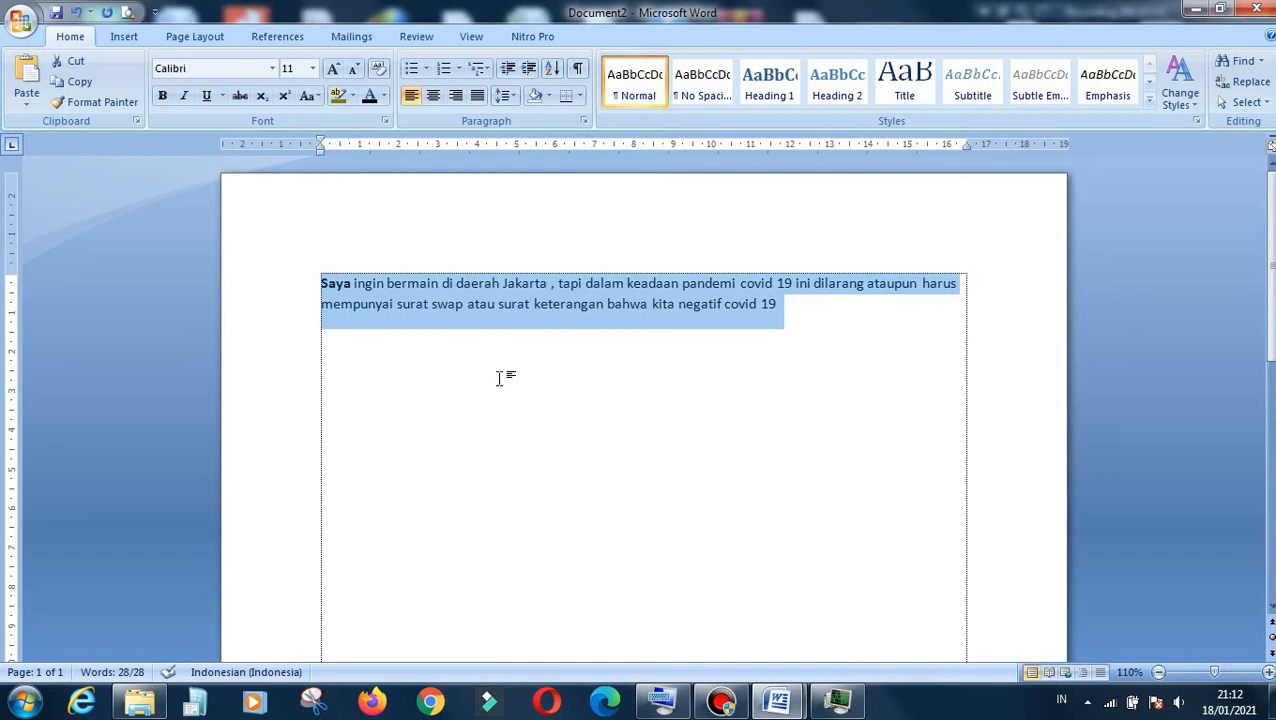
click(499, 378)
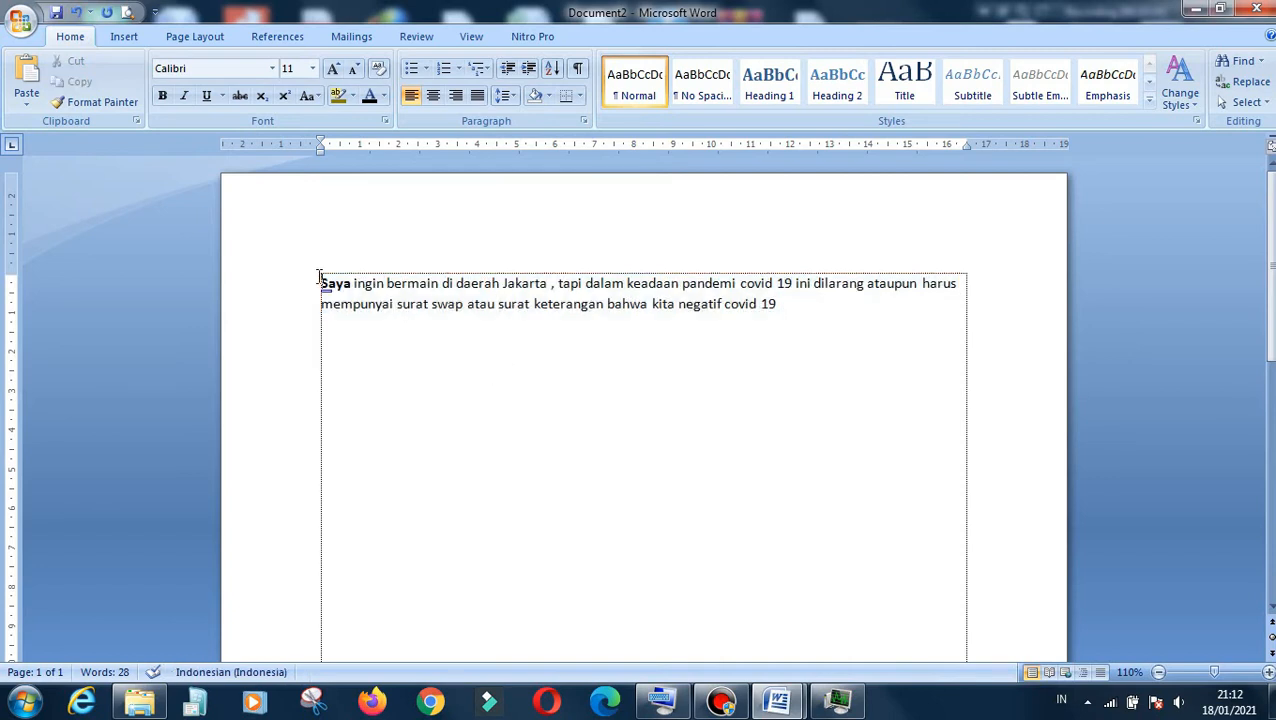
drag(318, 278, 775, 313)
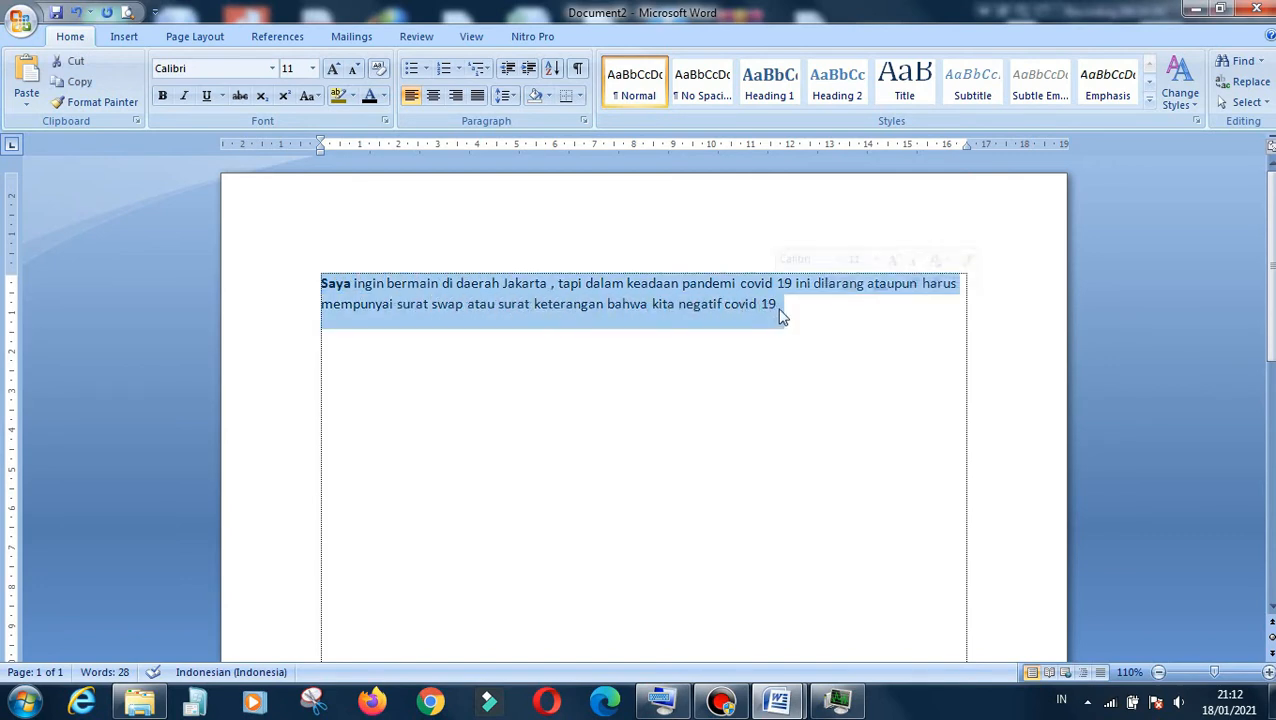
click(433, 97)
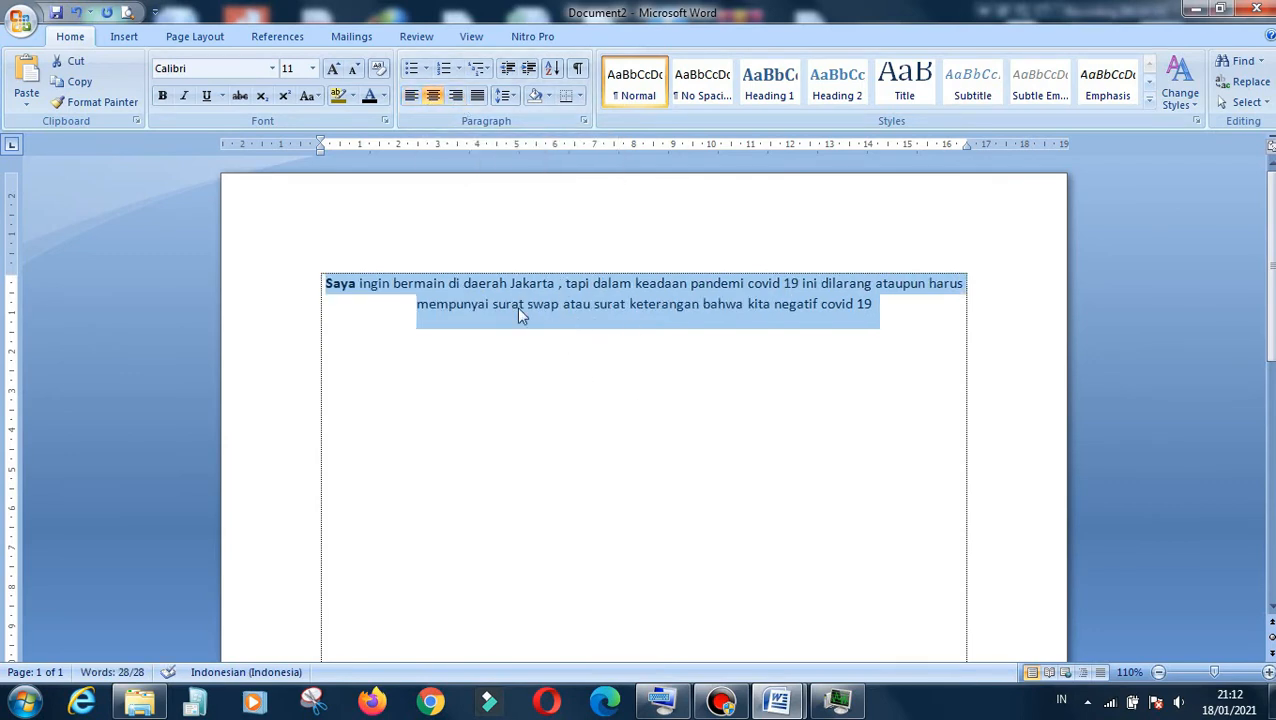
click(478, 98)
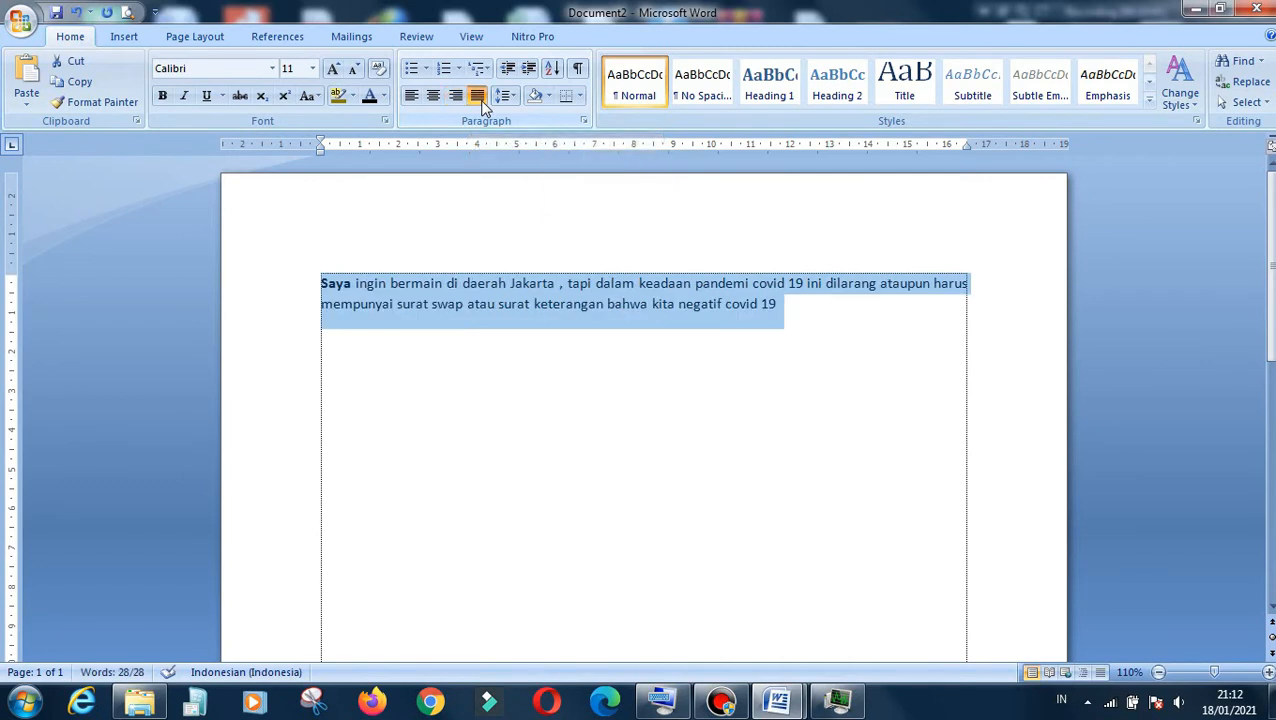
click(411, 97)
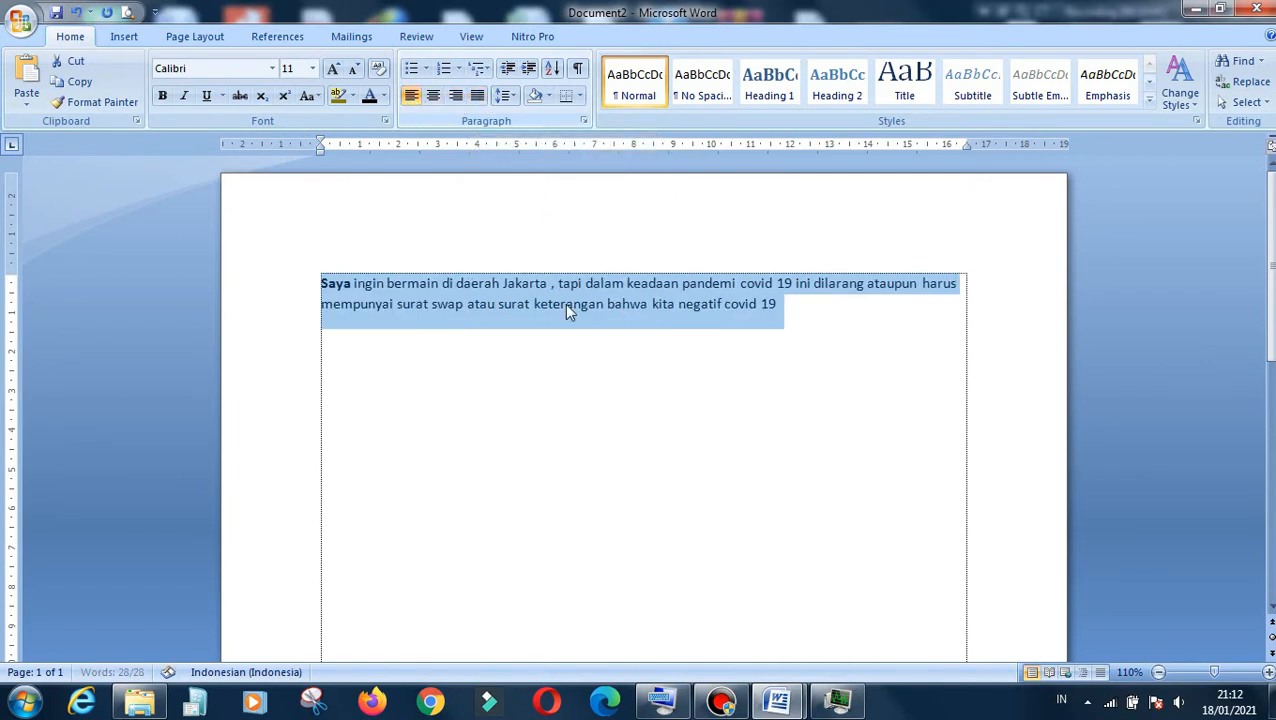
click(675, 303)
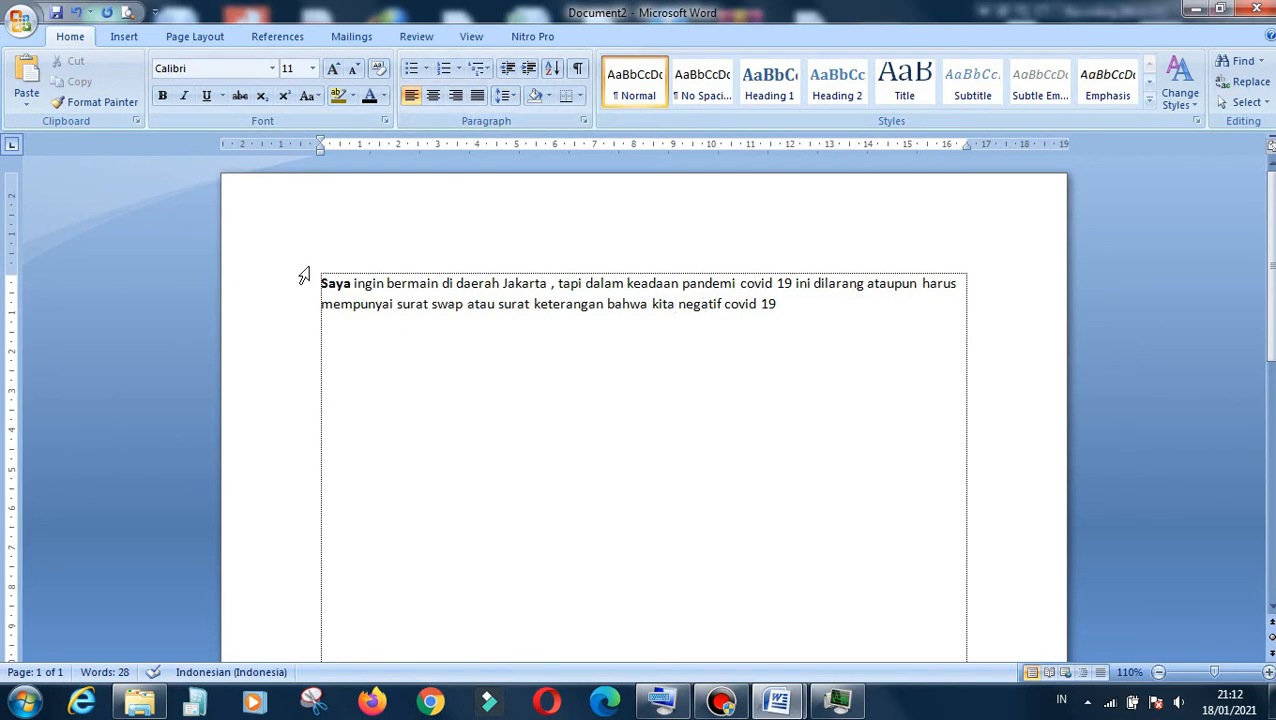
Preview font size 72 on the word "Saya" at the start of the paragraph without applying it
drag(313, 284, 351, 288)
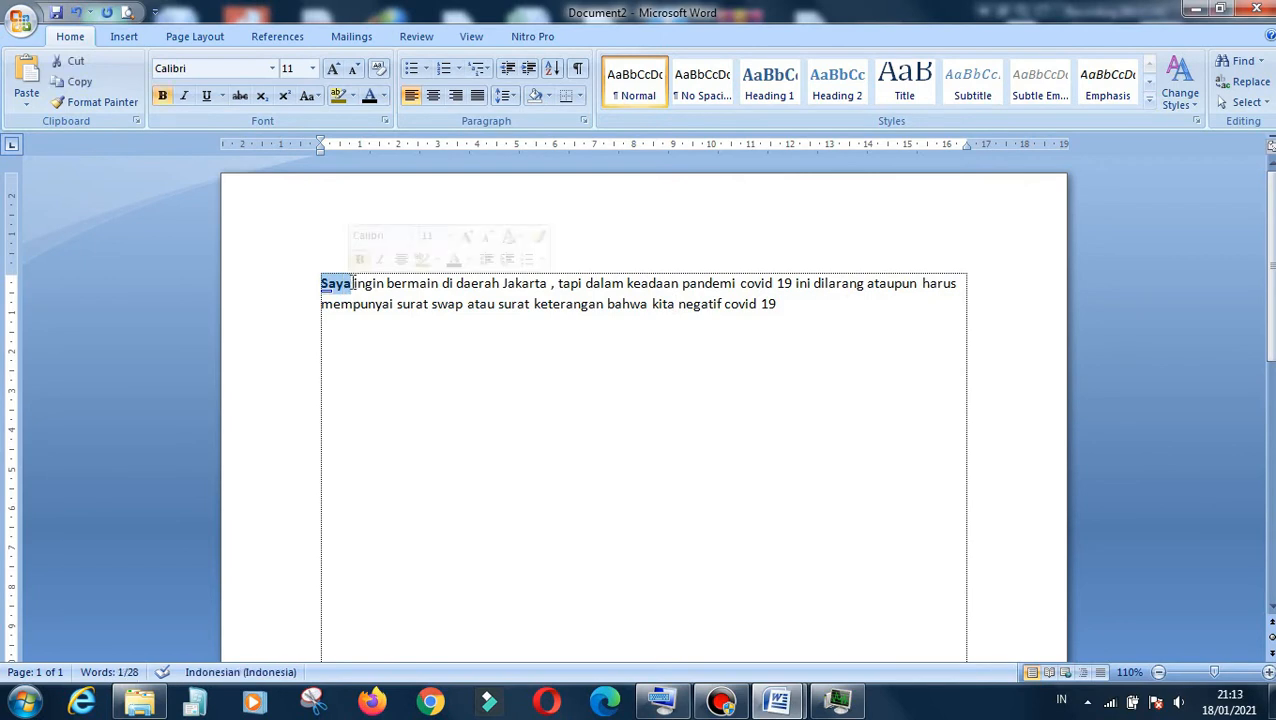
click(312, 68)
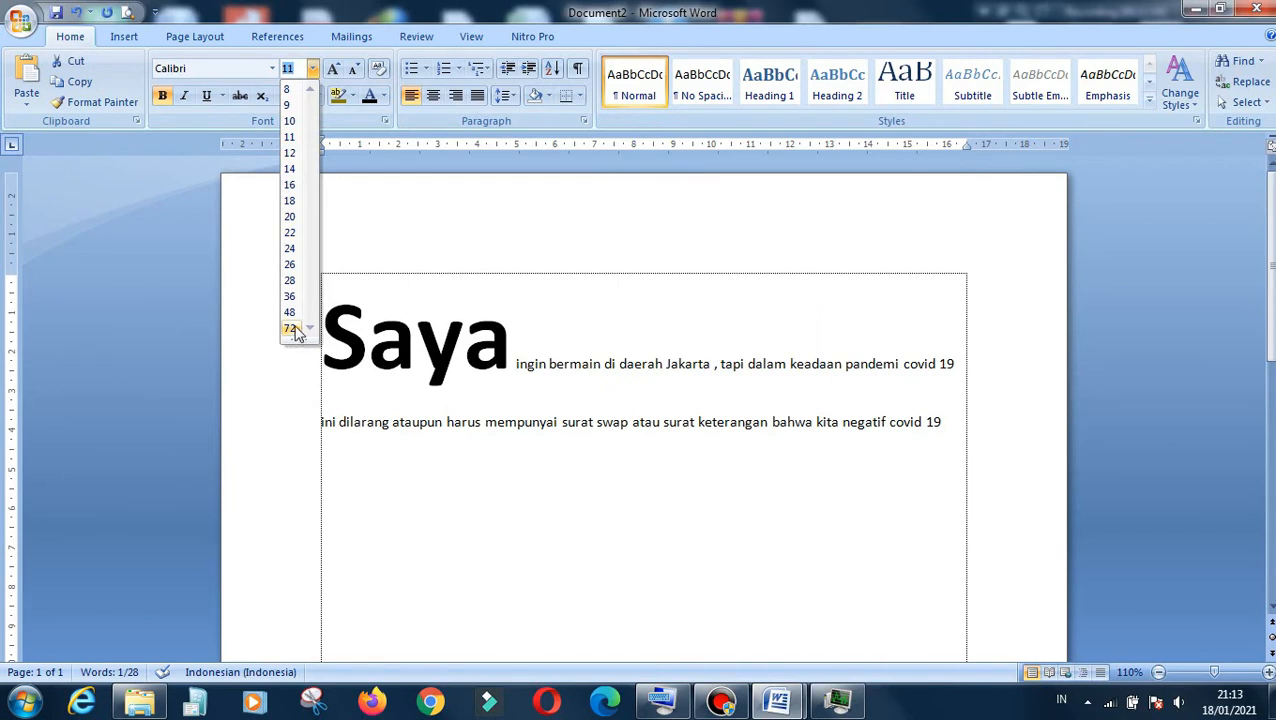
click(462, 351)
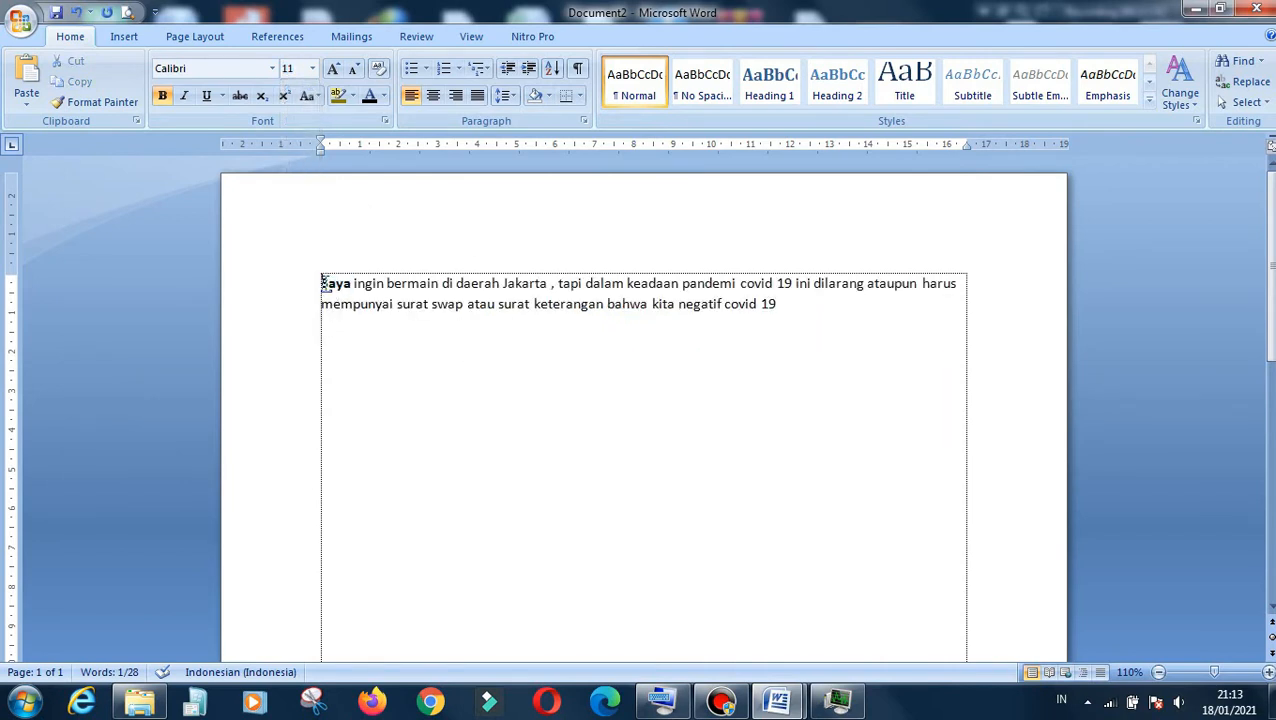
click(340, 322)
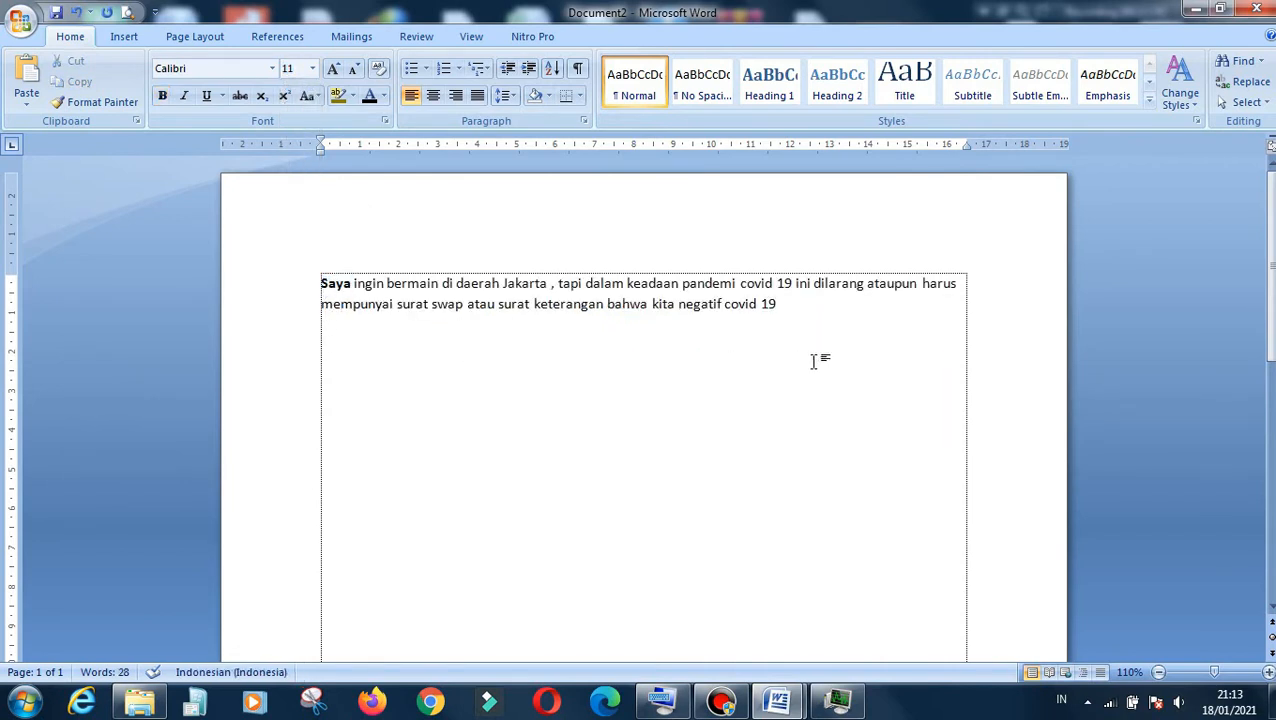
Set the font size of the whole paragraph to 12 and deselect the text
drag(783, 316, 820, 319)
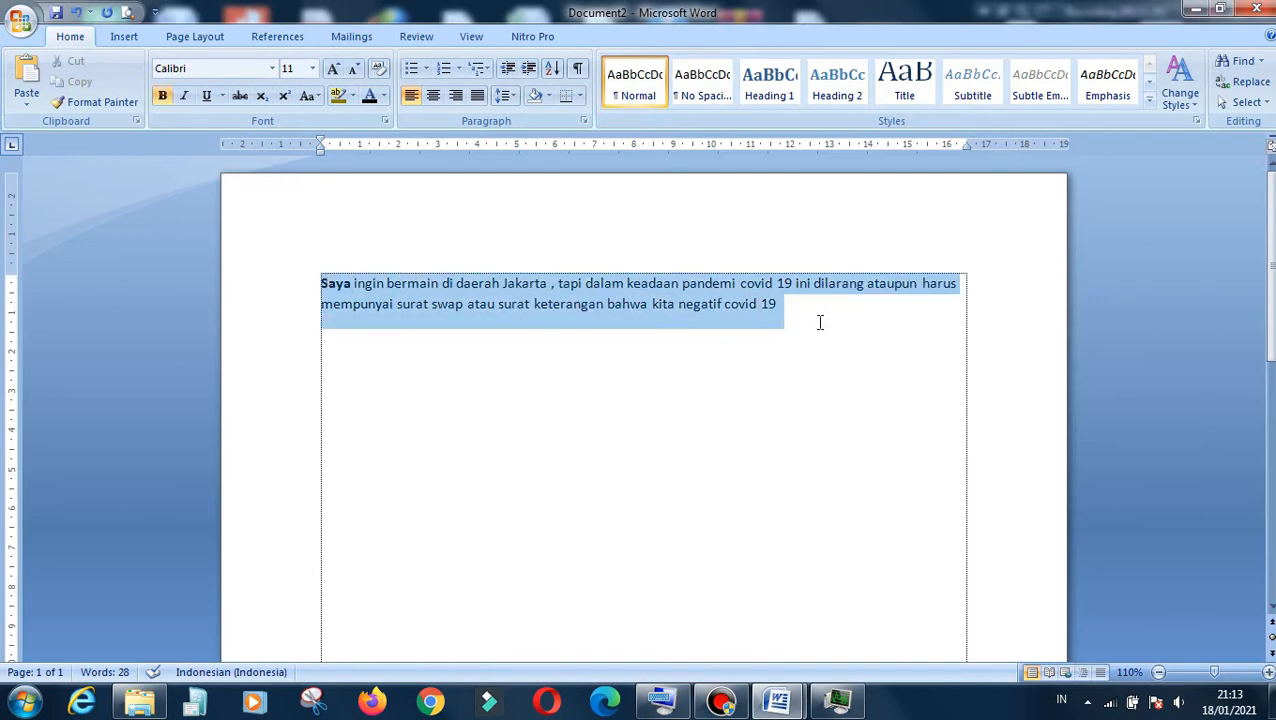
click(312, 68)
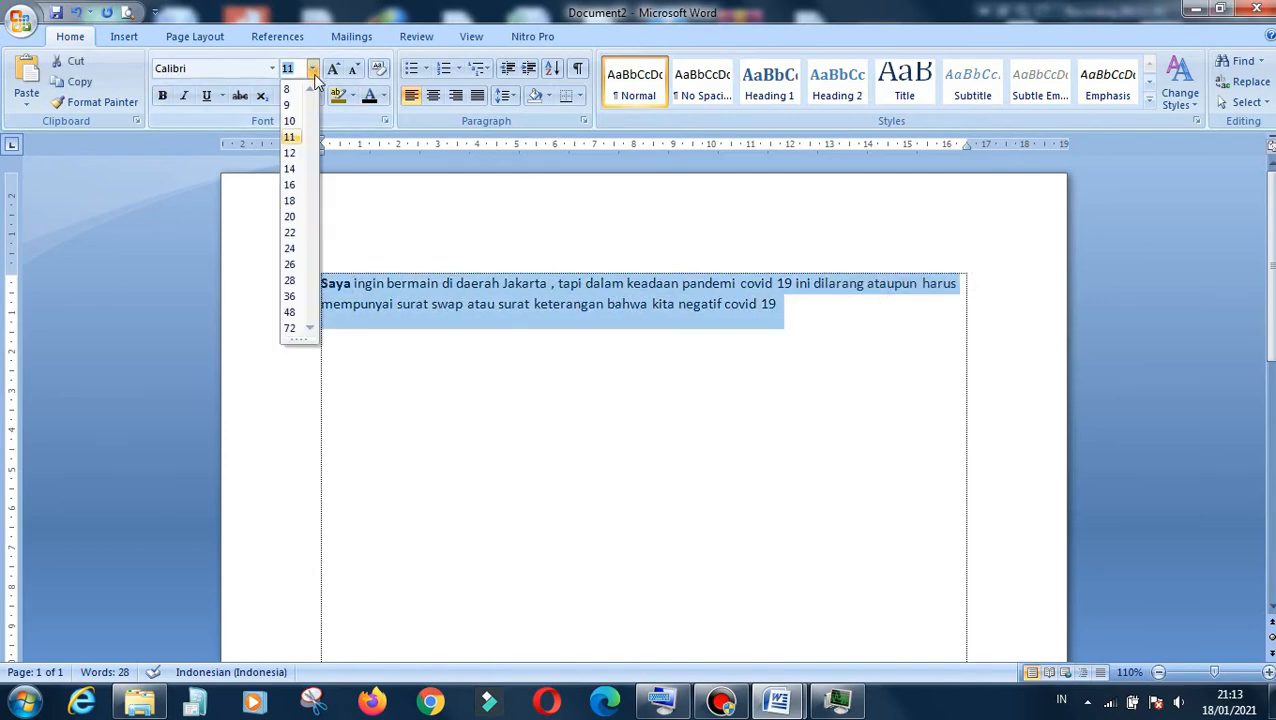
click(291, 153)
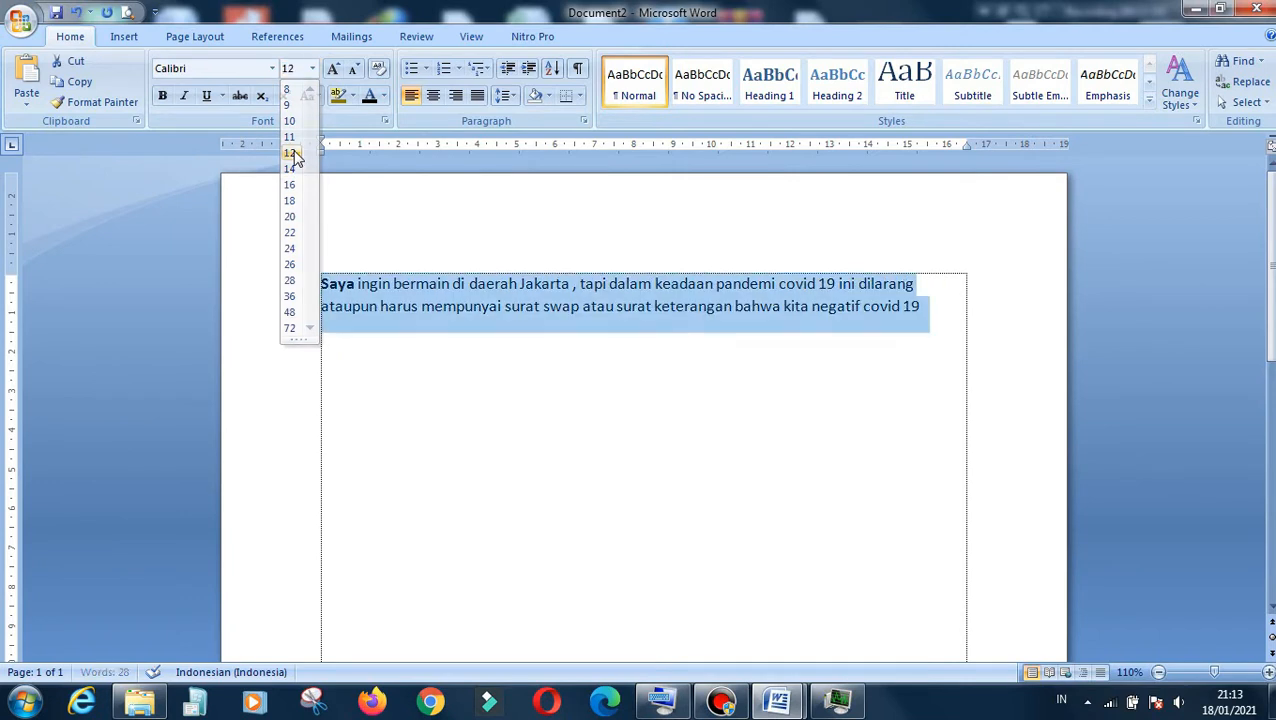
click(775, 393)
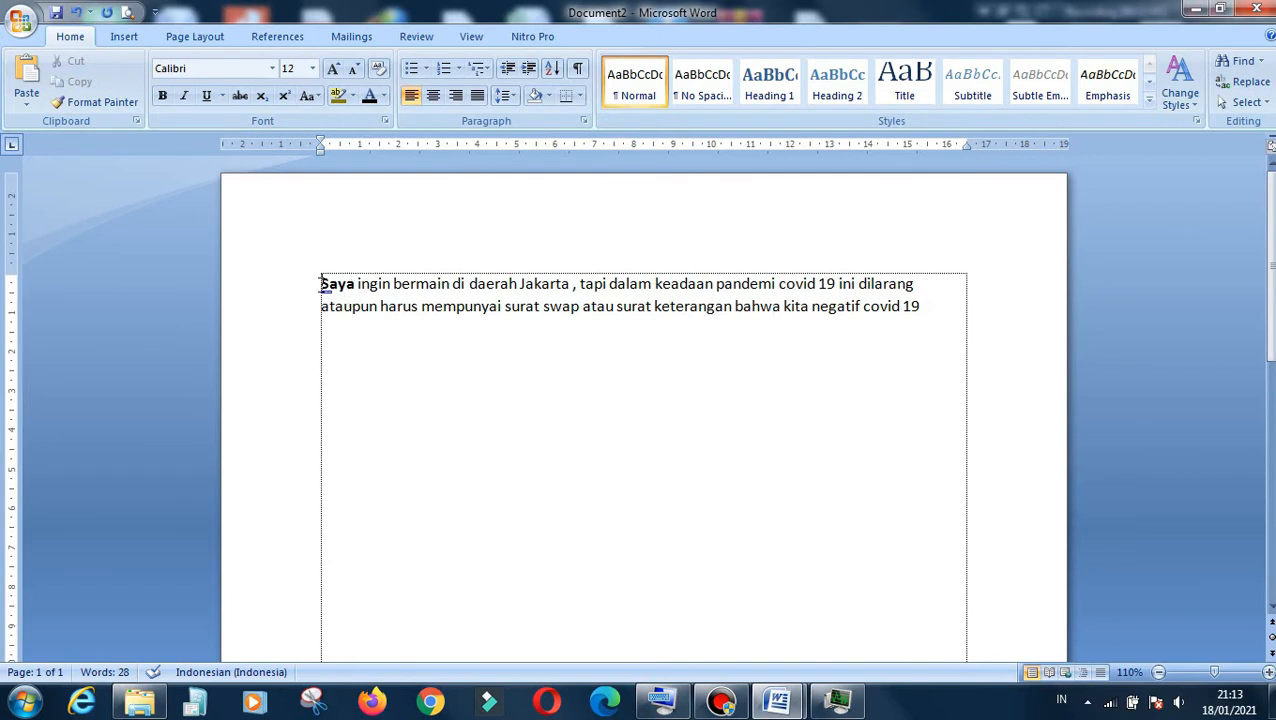
Color the phrase "Saya ingin bermain di daerah Jakarta" standard red and deselect it
drag(320, 283, 564, 271)
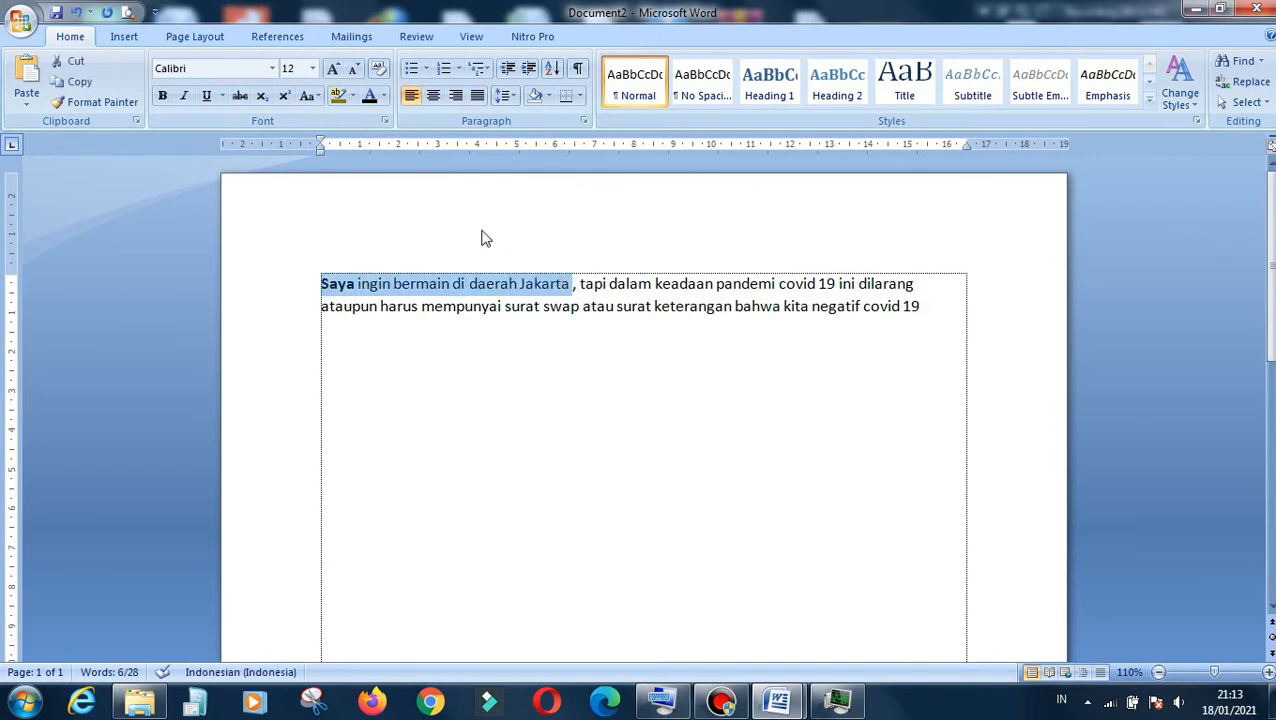
click(386, 97)
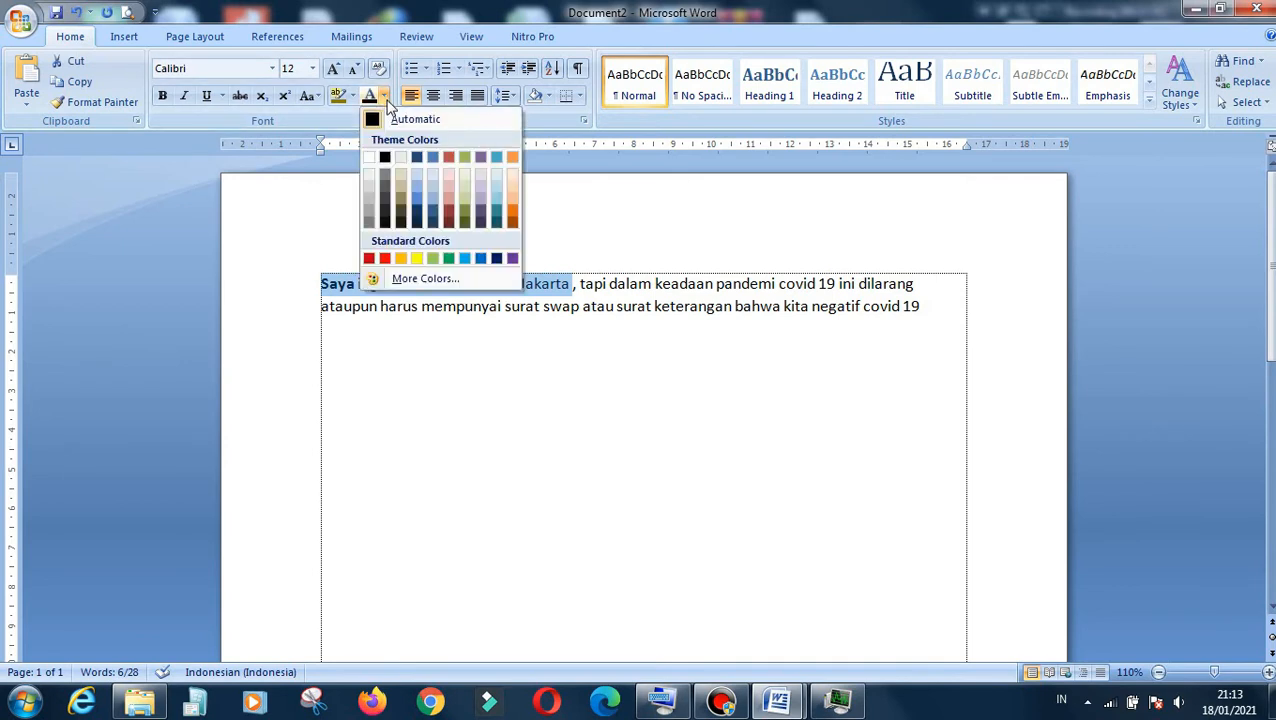
click(386, 259)
click(444, 362)
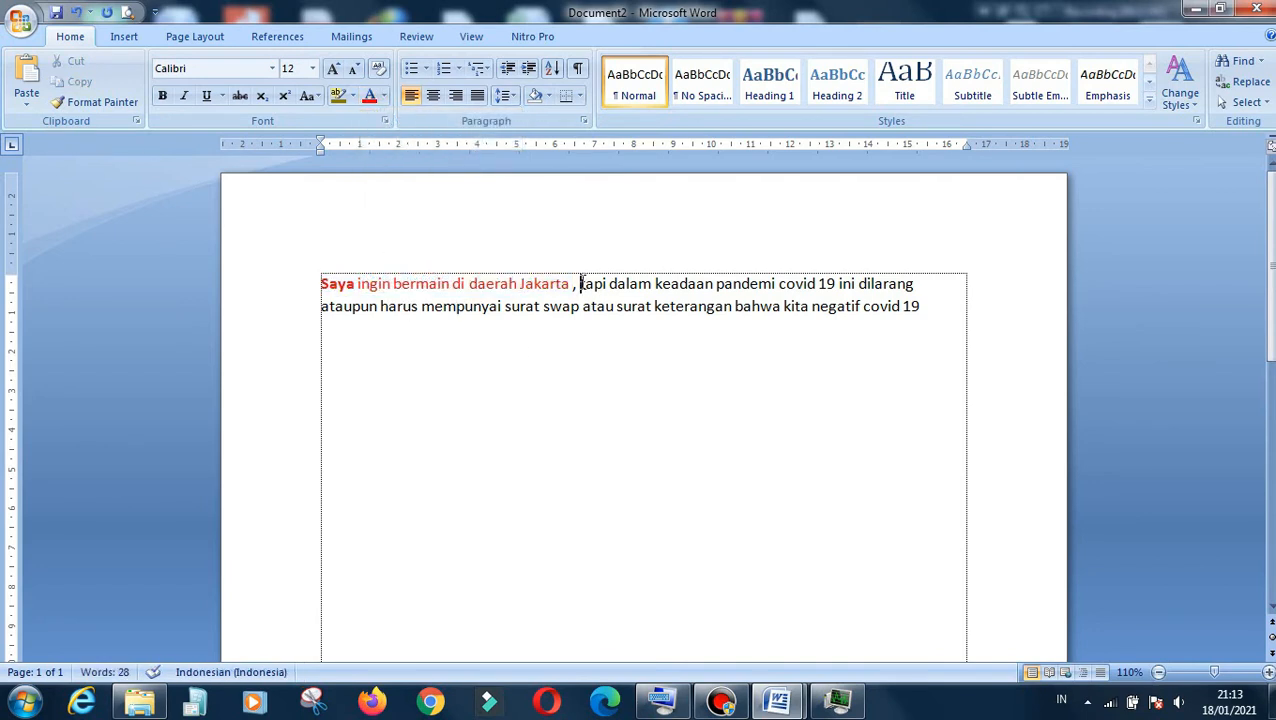
Color the phrase "tapi dalam keadaan pandemi covid 19 ini dilarang" standard green and deselect it
drag(580, 284, 896, 283)
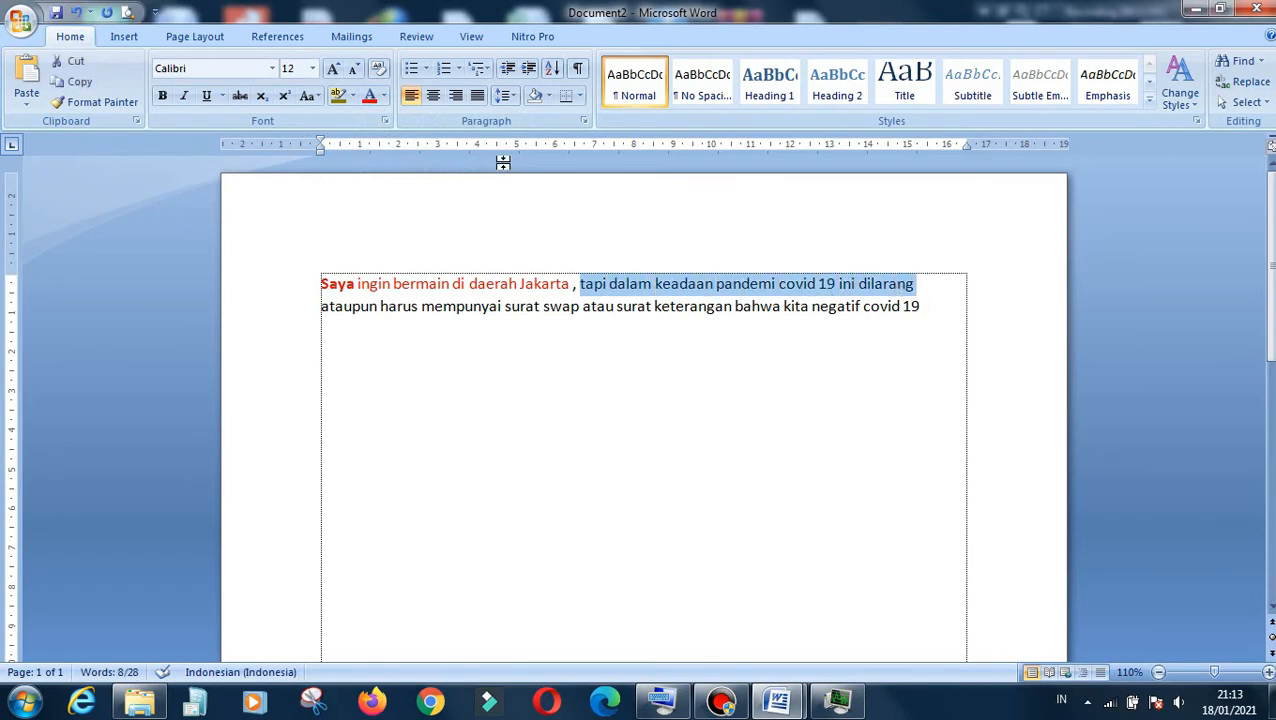
click(384, 96)
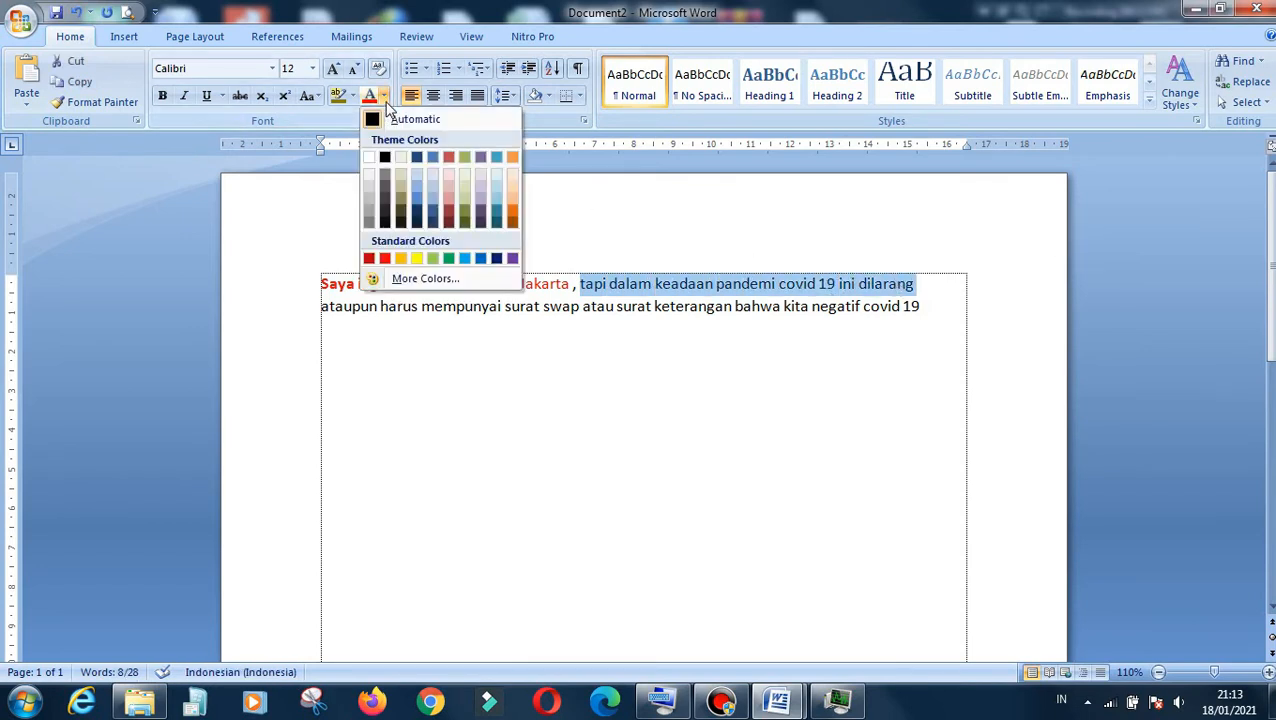
click(449, 259)
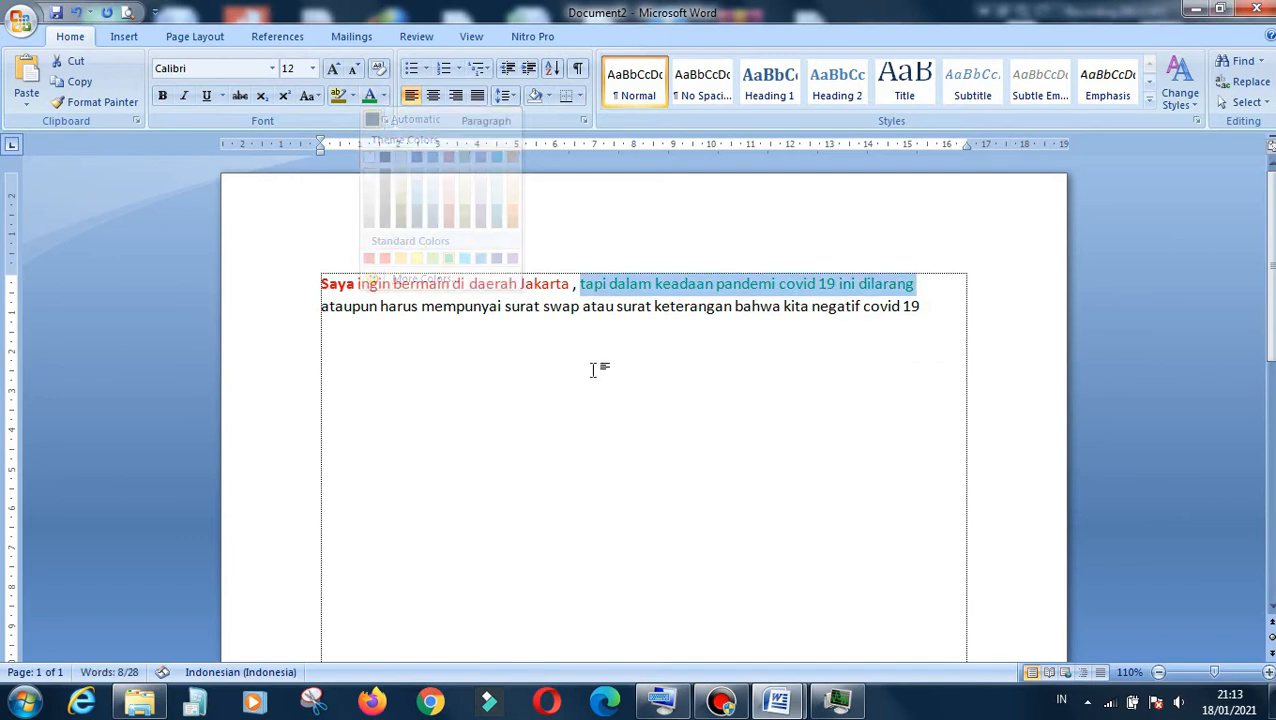
click(592, 371)
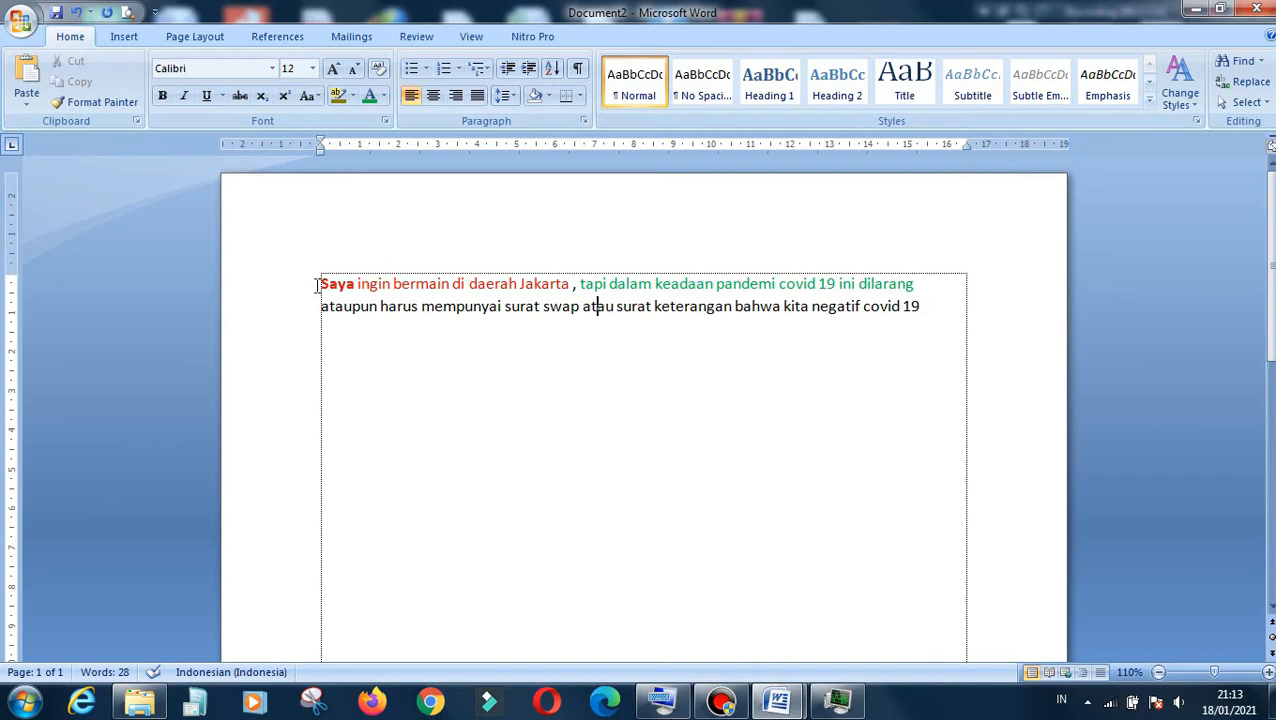
View the text highlight colors available for the whole paragraph without applying one
drag(317, 285, 945, 311)
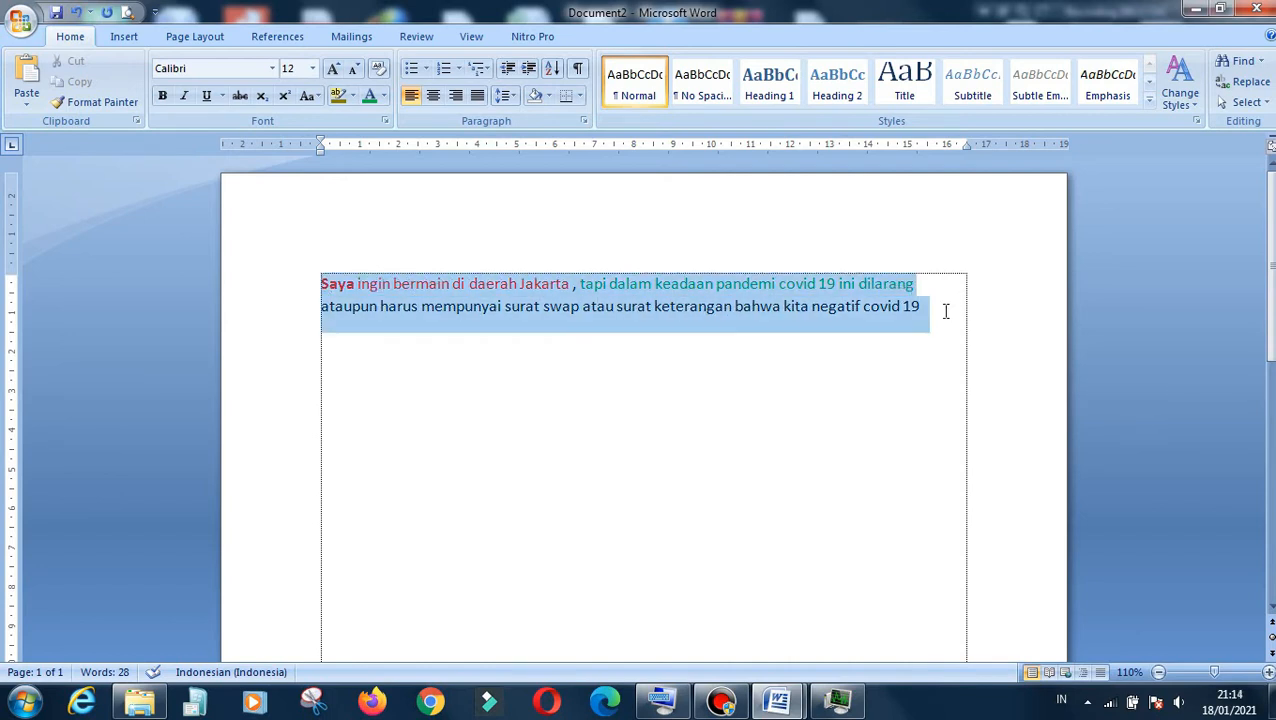
click(352, 96)
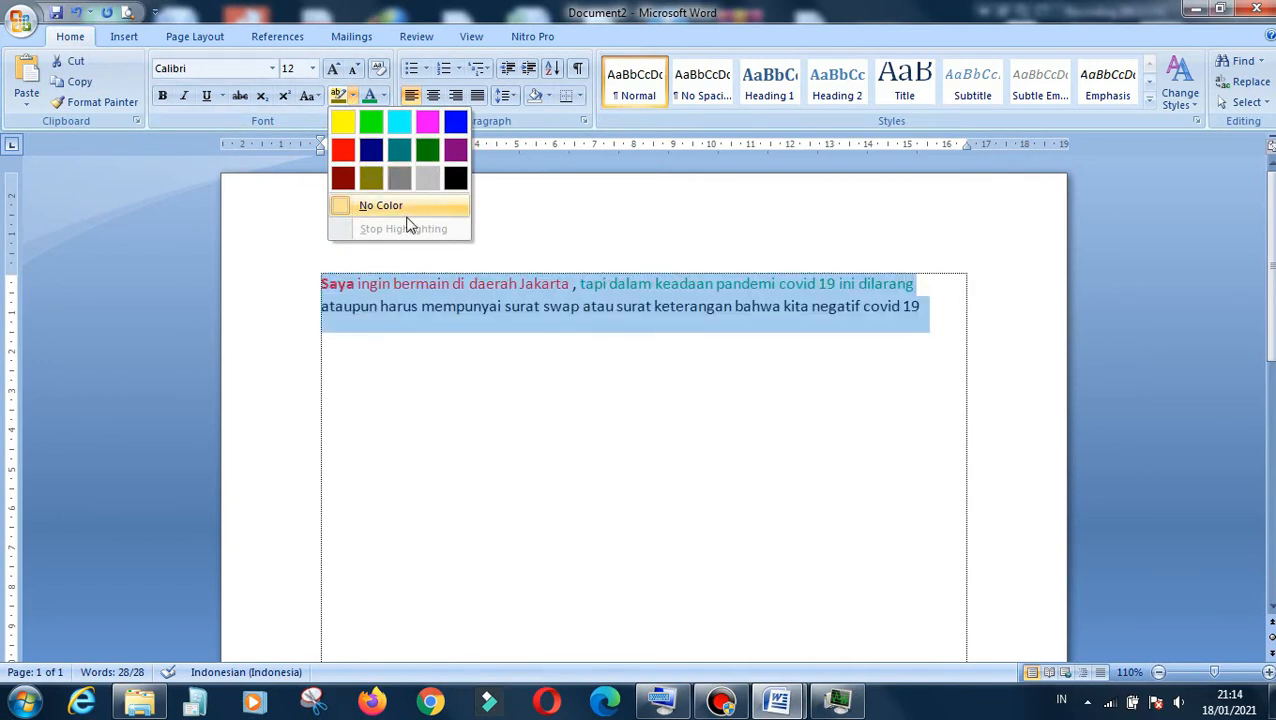
click(692, 305)
click(543, 308)
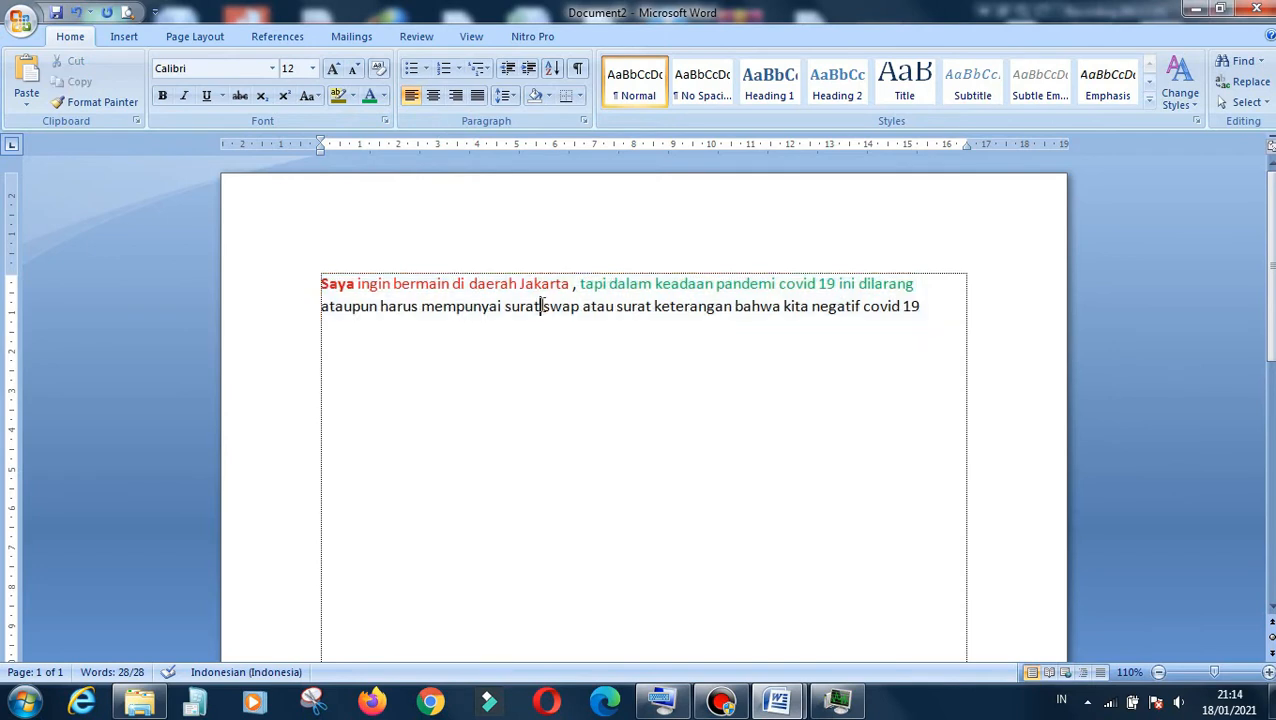
Set the font color of the whole paragraph to black and deselect the text
drag(919, 307, 199, 259)
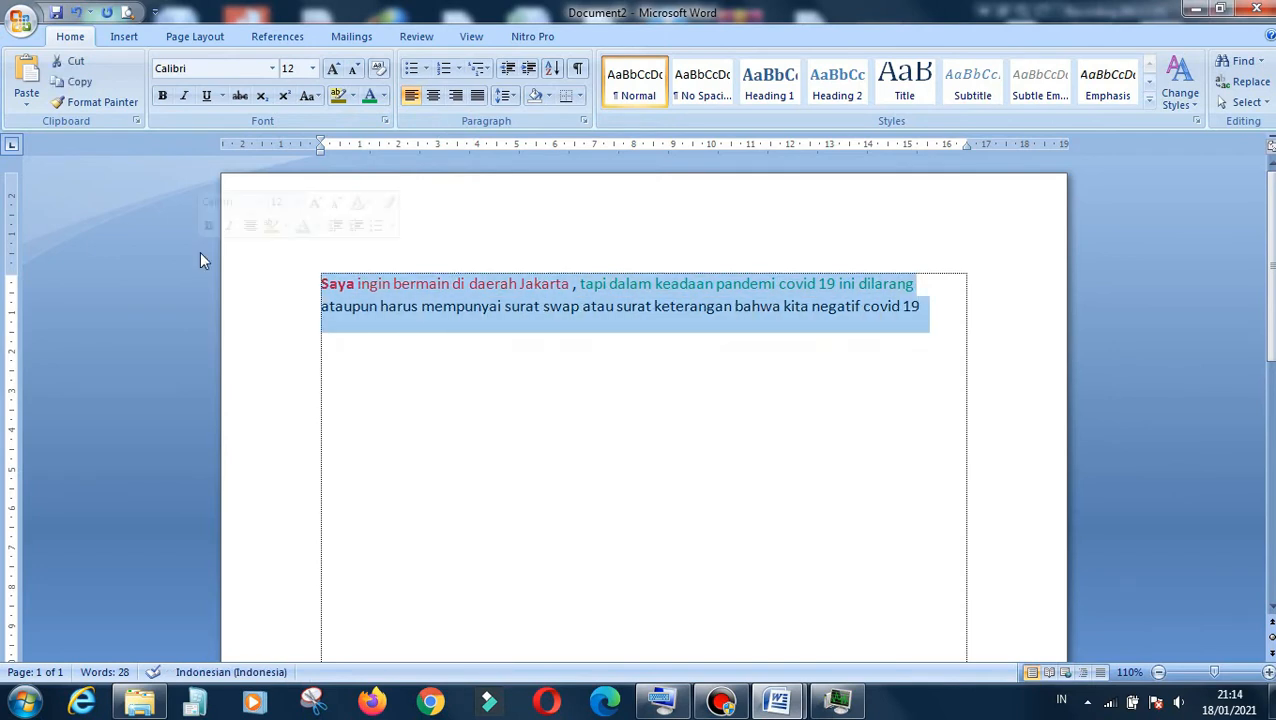
click(383, 96)
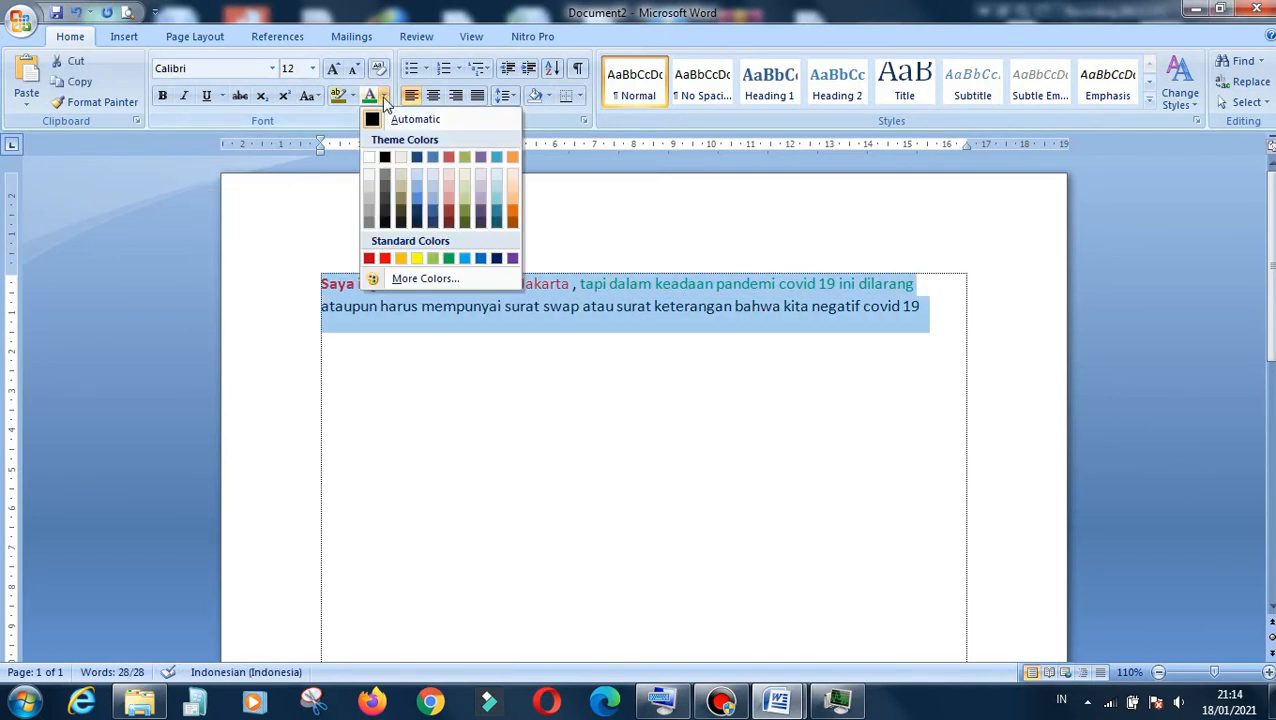
click(387, 160)
click(588, 375)
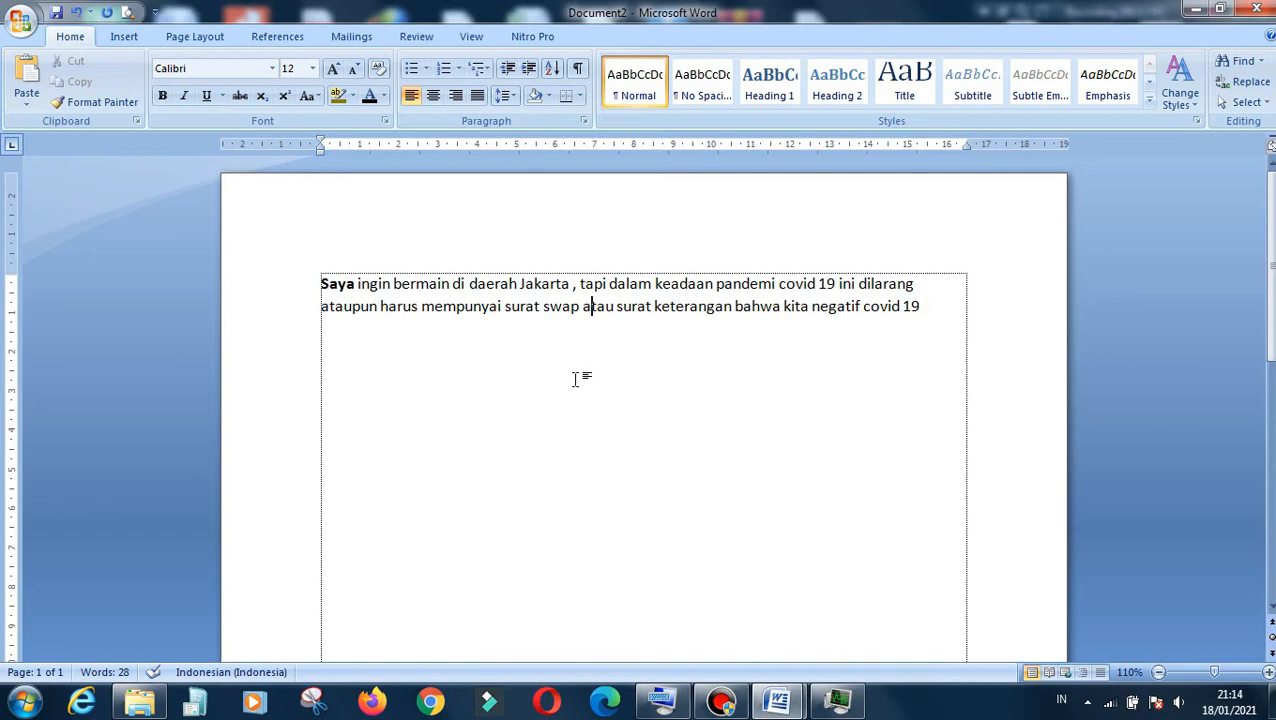
Select the whole paragraph and examine the bullet, numbering and multilevel list libraries without applying a style
drag(320, 285, 916, 302)
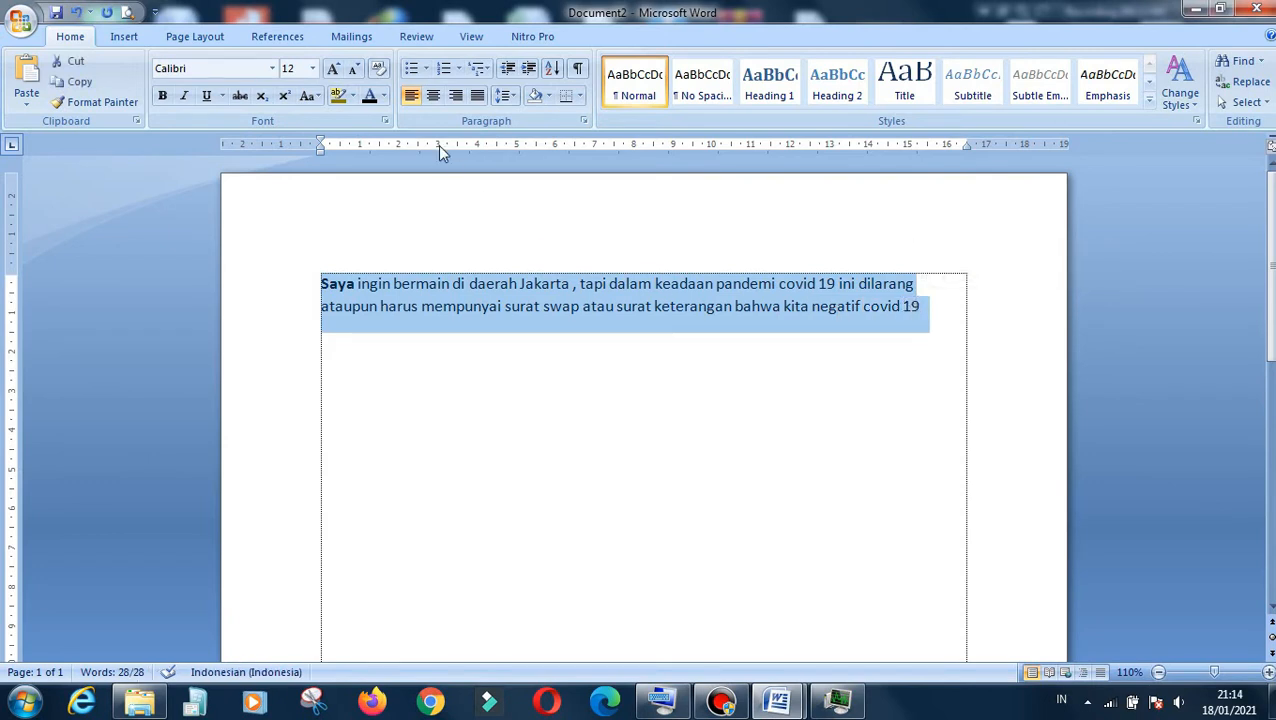
click(426, 72)
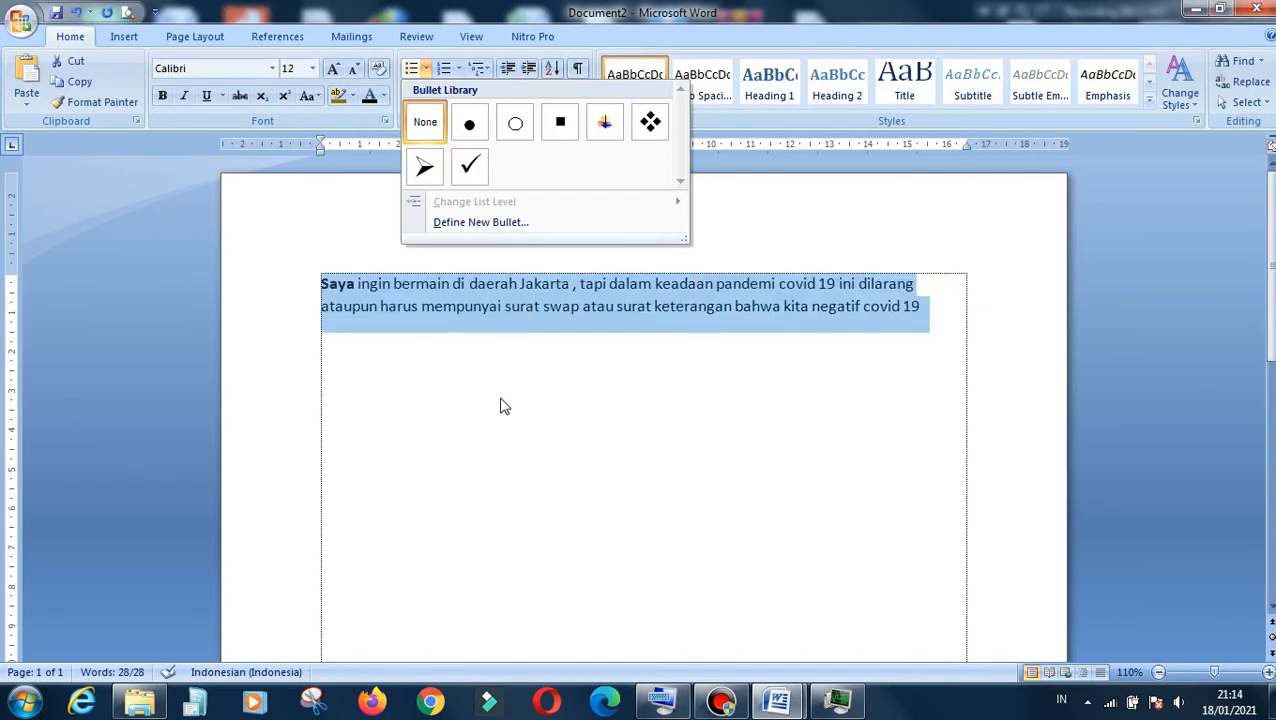
key(Escape)
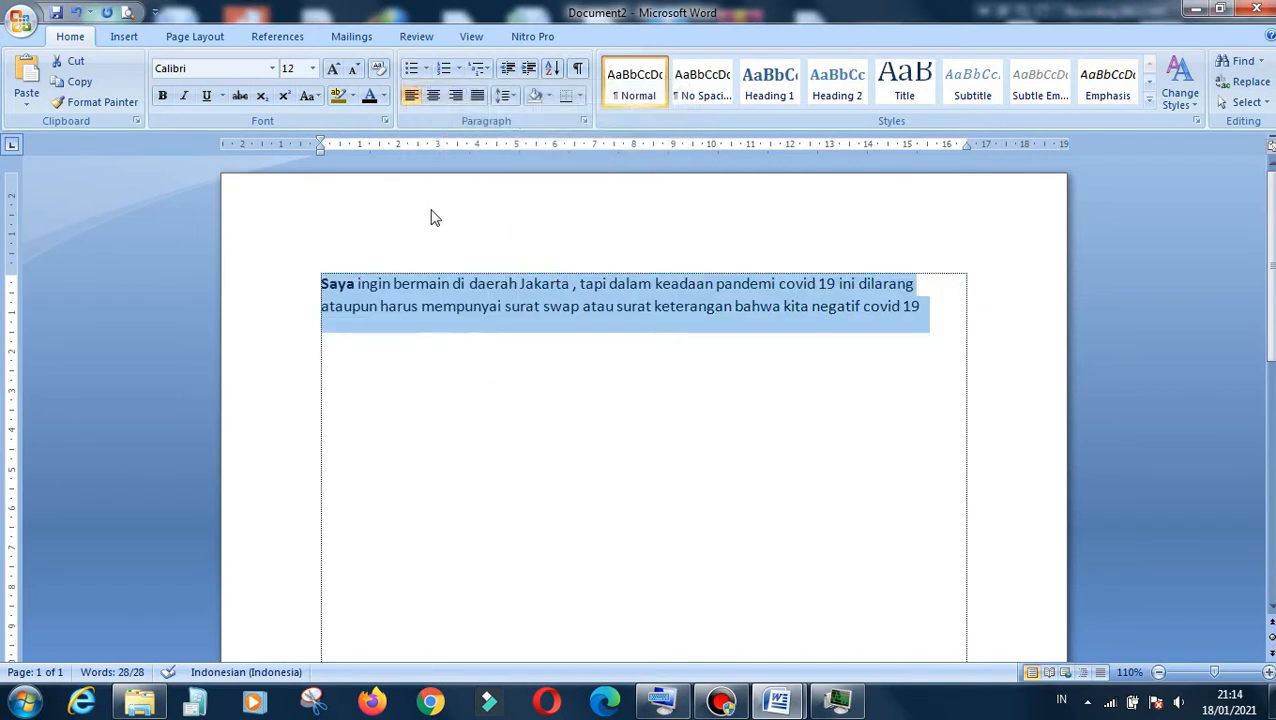
click(459, 69)
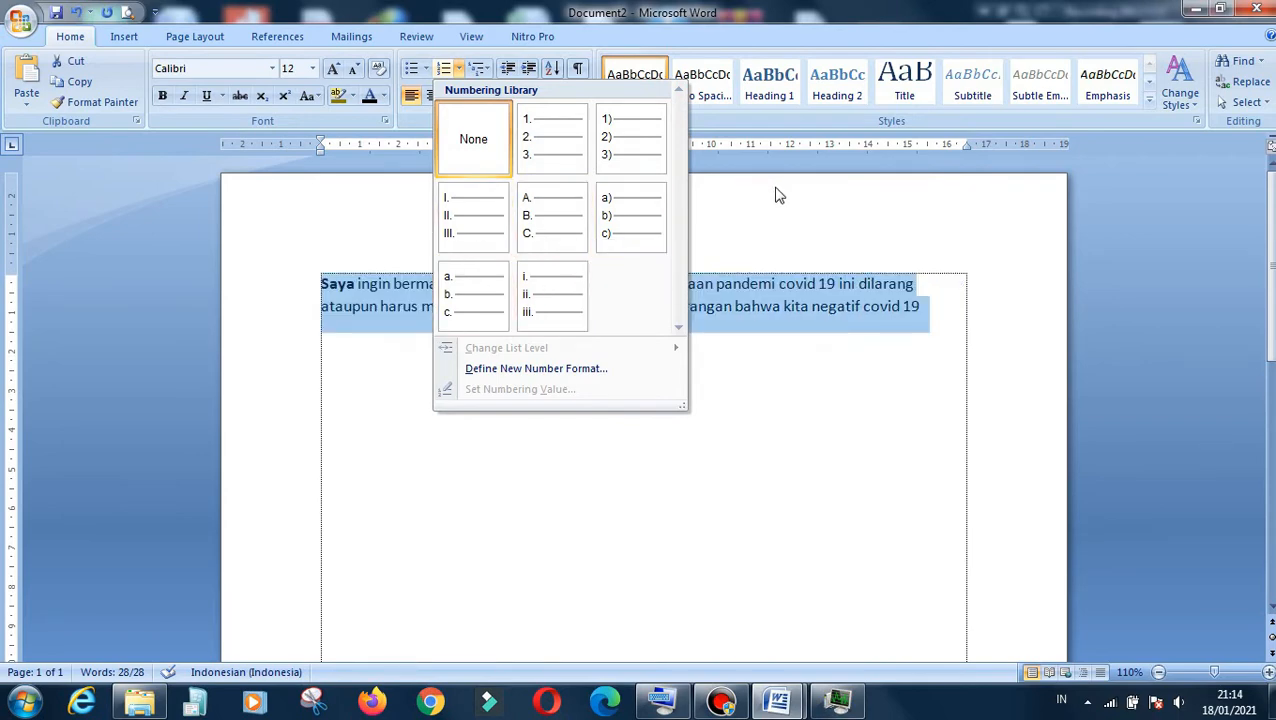
key(Escape)
click(484, 72)
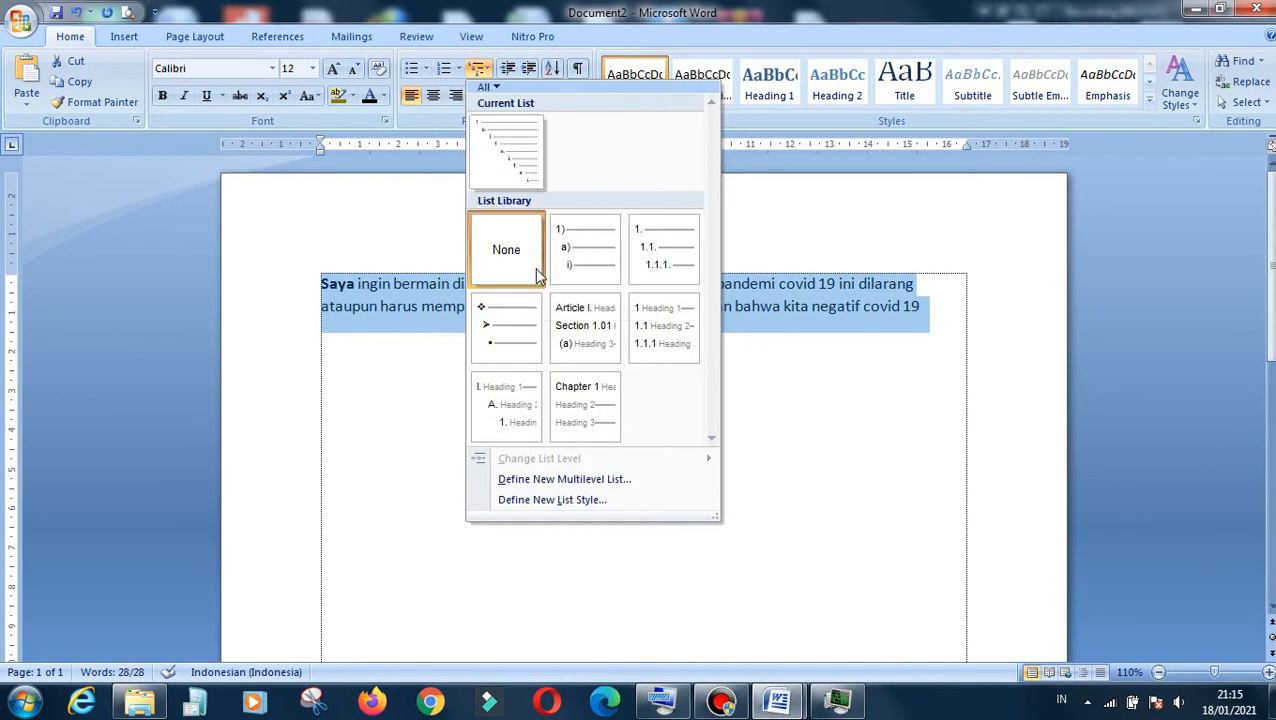
mouse_move(580, 272)
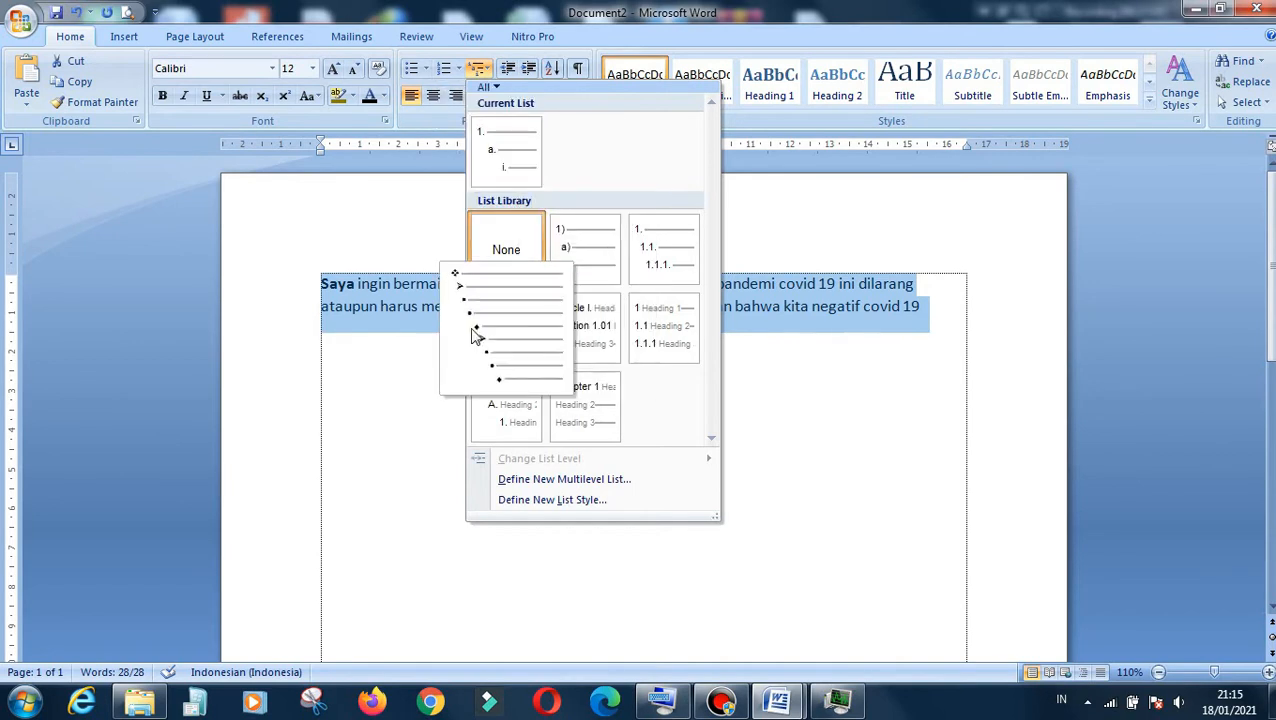
click(783, 214)
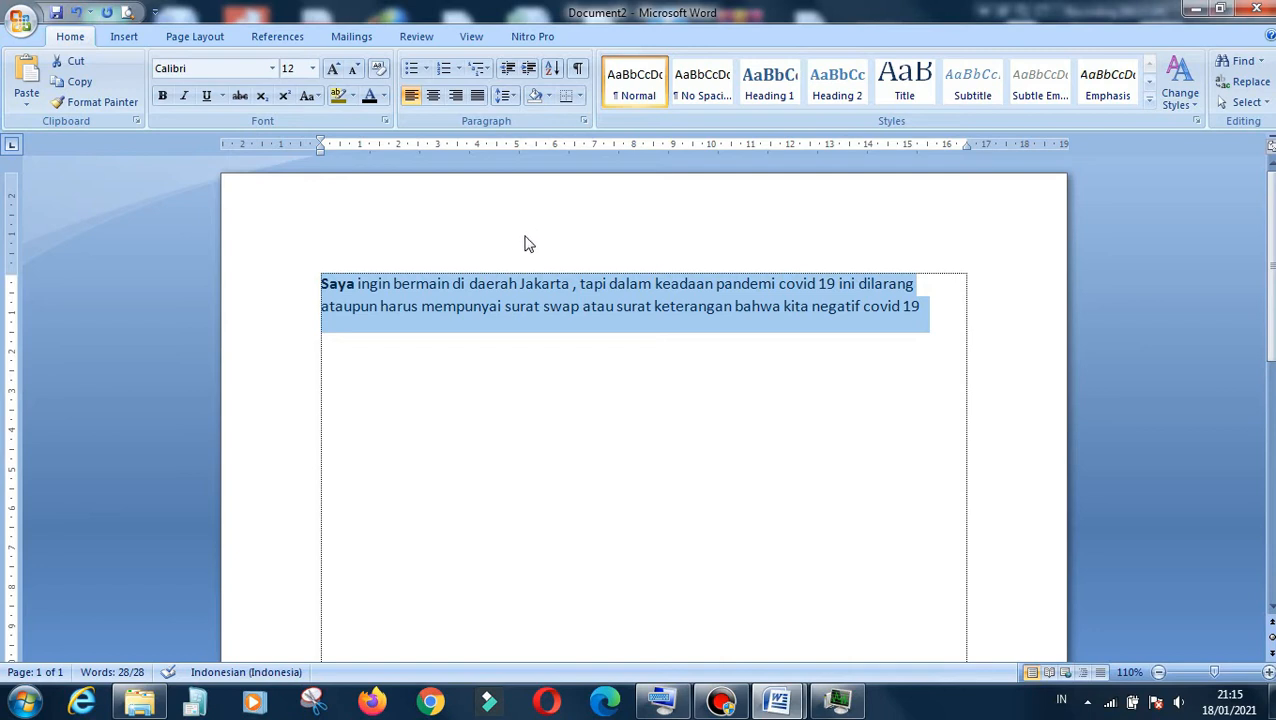
Select the whole paragraph and try line spacing of 1,5 and then 3,0 on it
click(541, 306)
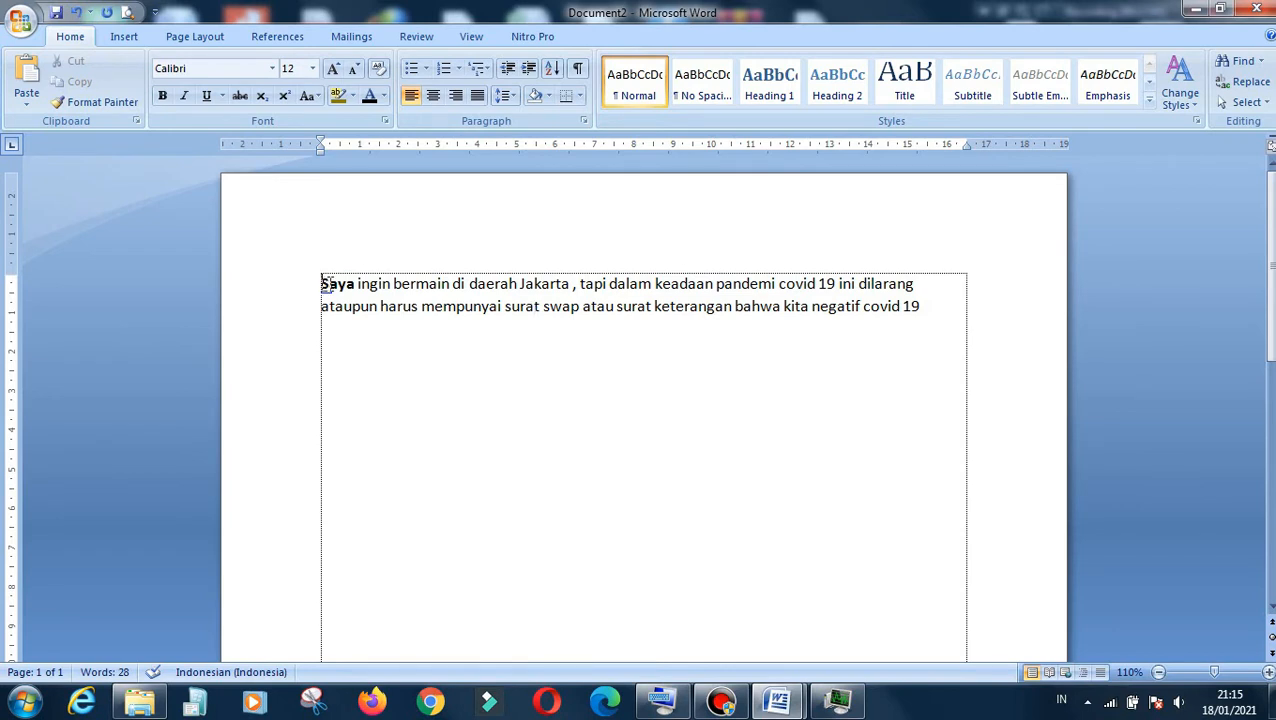
drag(322, 284, 923, 318)
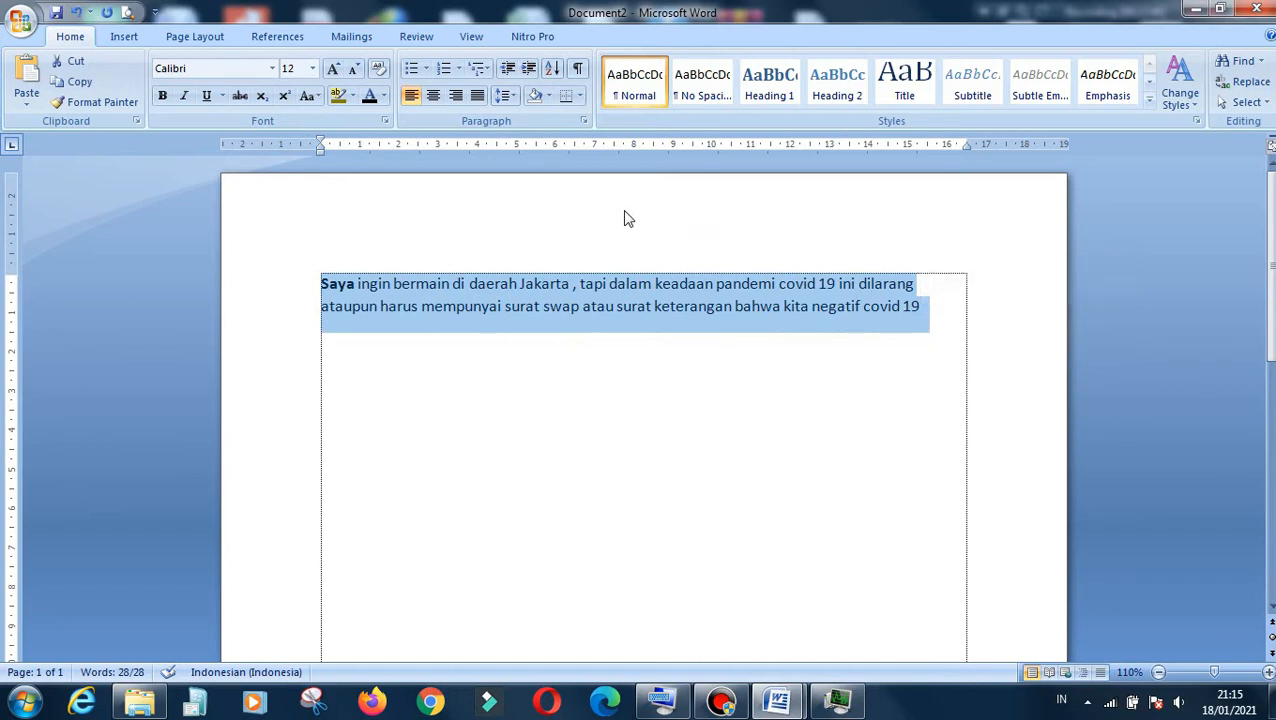
click(512, 100)
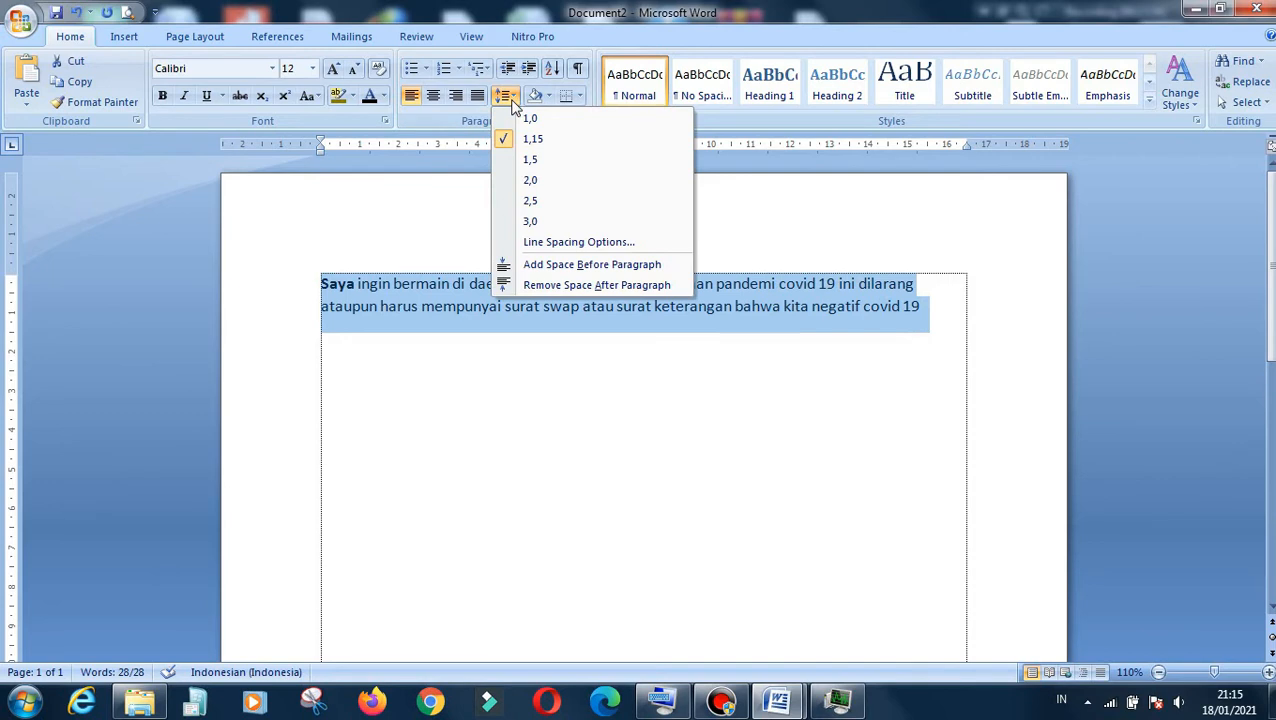
click(521, 162)
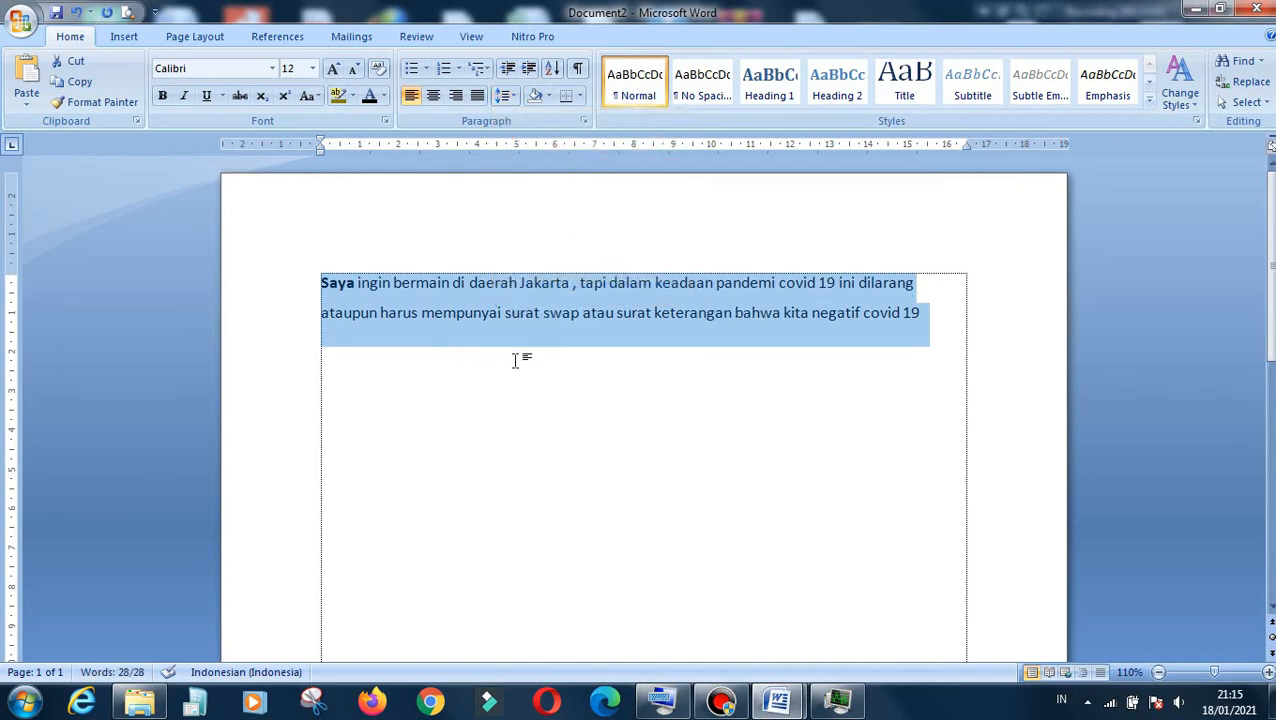
click(507, 96)
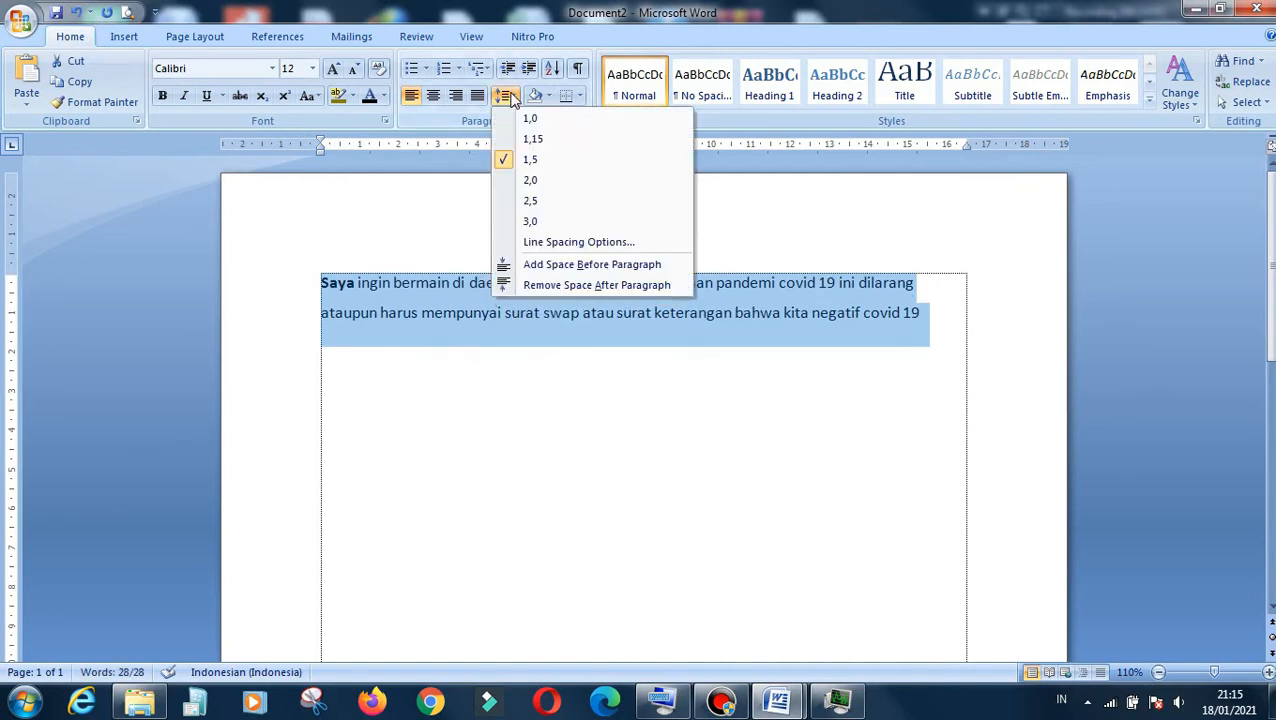
click(530, 224)
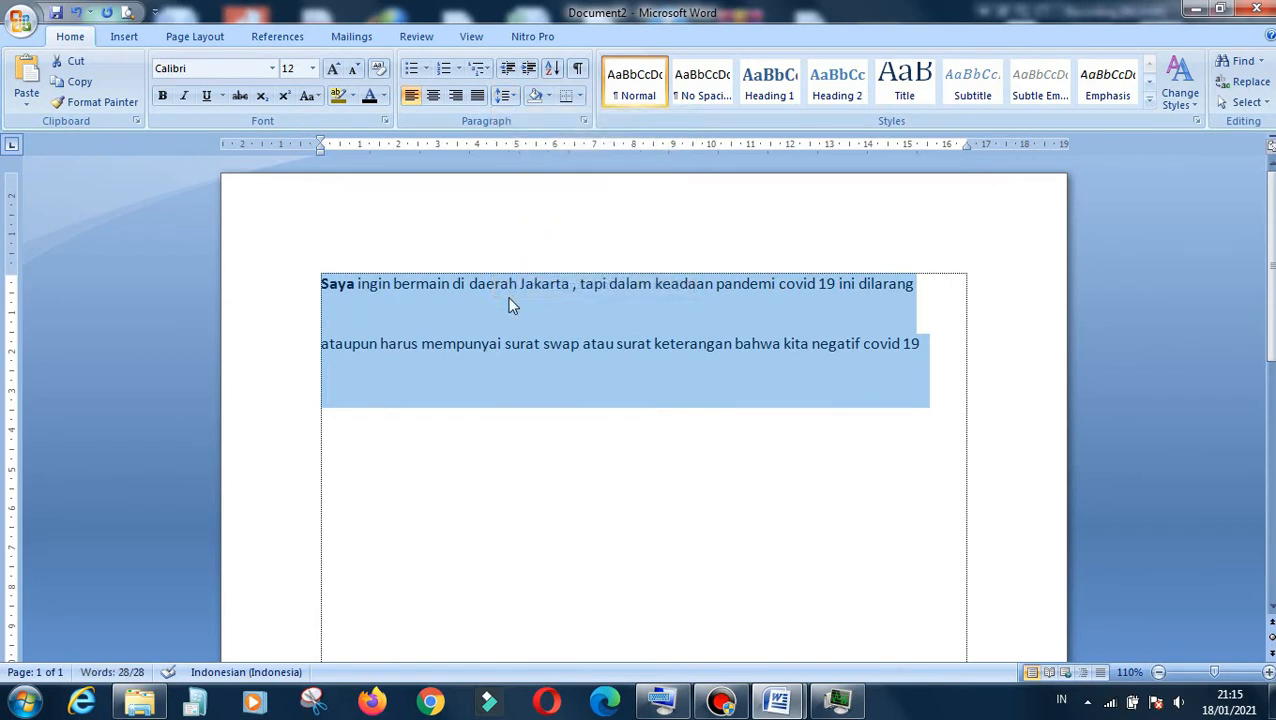
Set the selected paragraph's line spacing to 1,0 and deselect the text
click(510, 98)
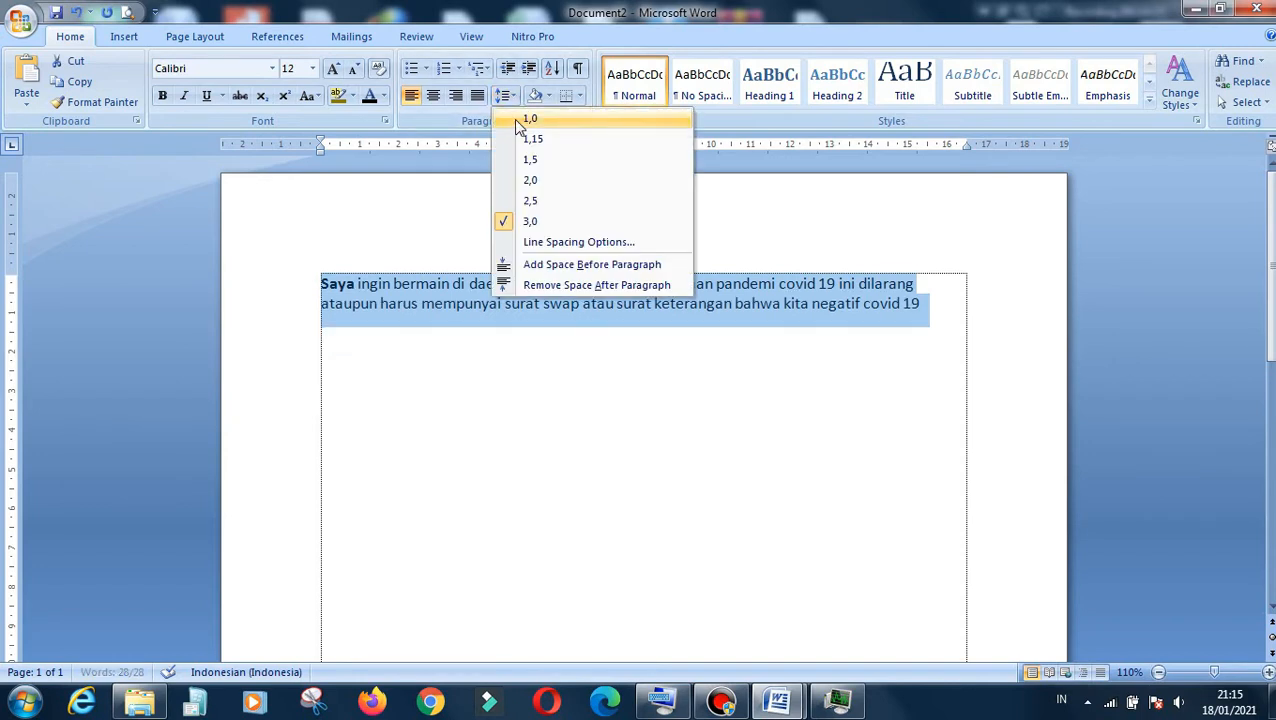
click(521, 120)
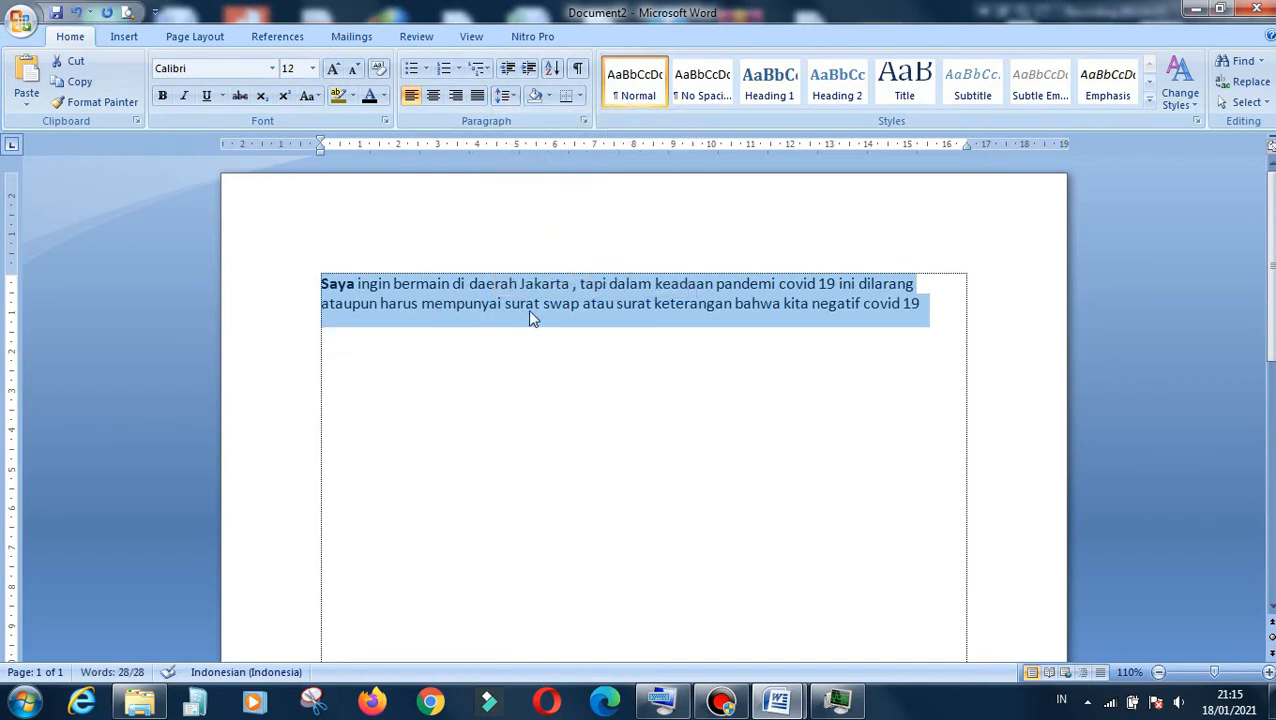
click(646, 303)
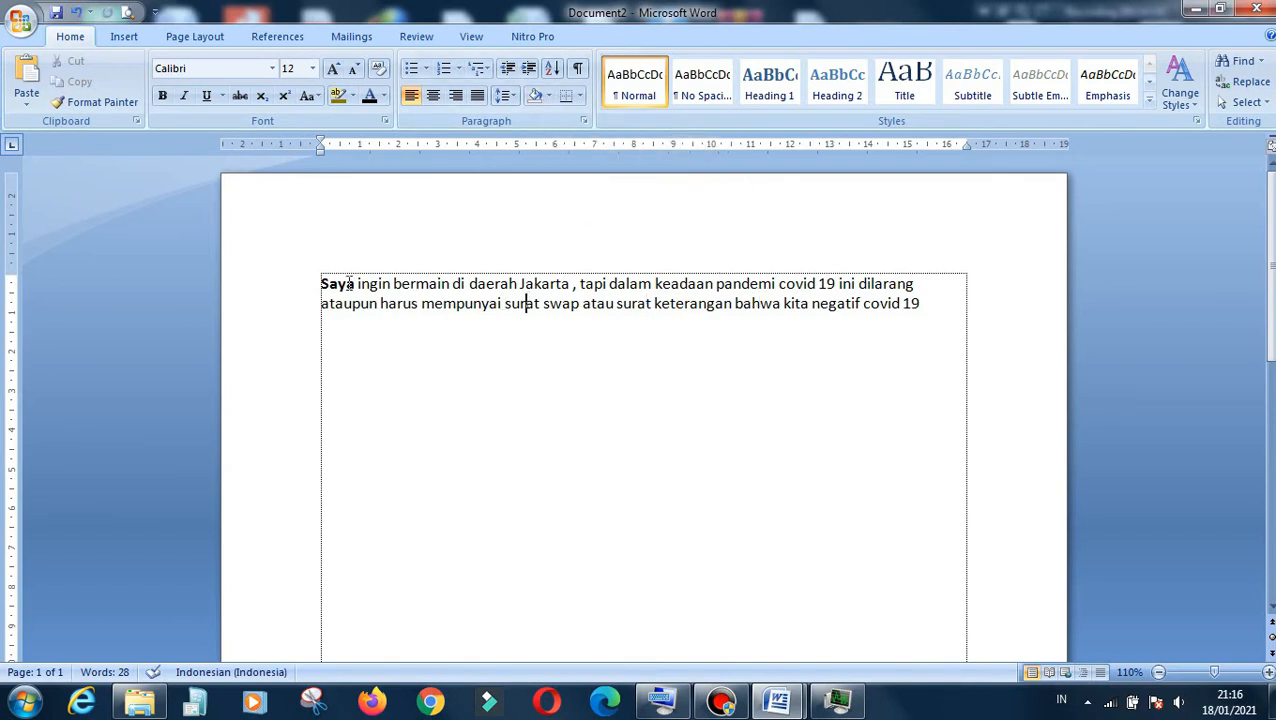
View the shading colors available for the whole paragraph and the list of border types without applying any
drag(322, 290, 932, 305)
click(548, 95)
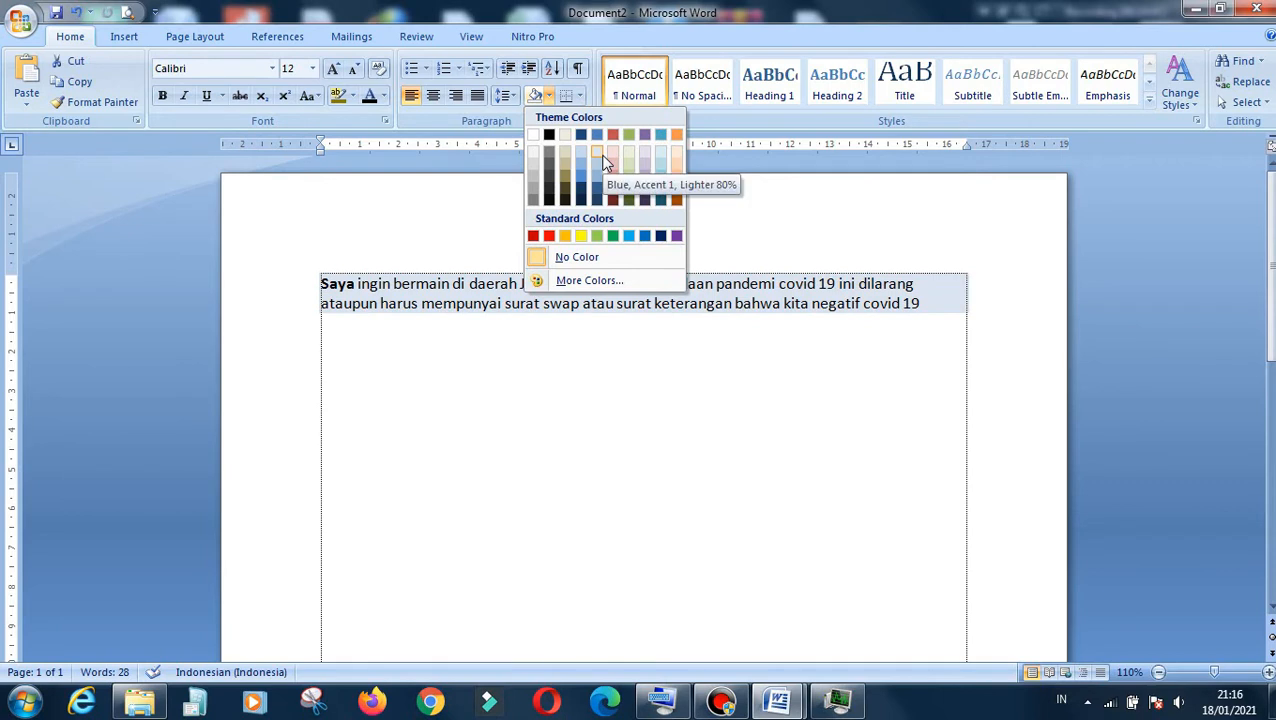
click(456, 302)
click(545, 425)
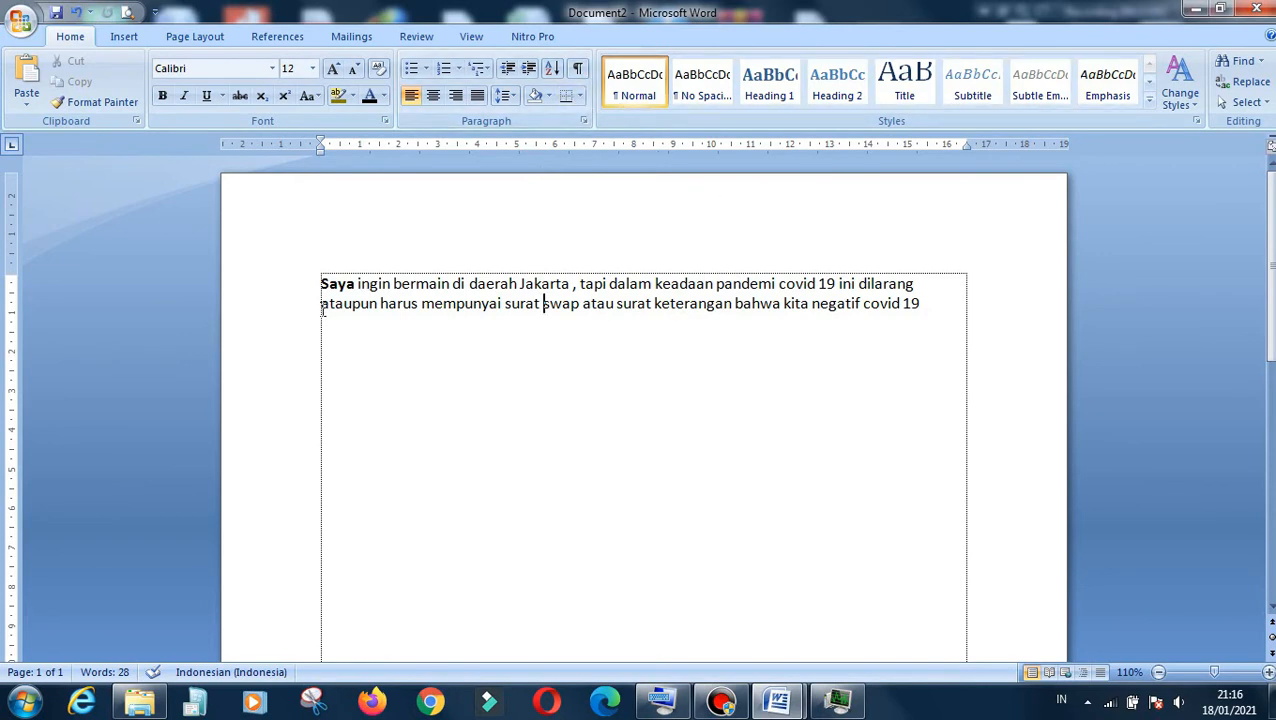
click(581, 95)
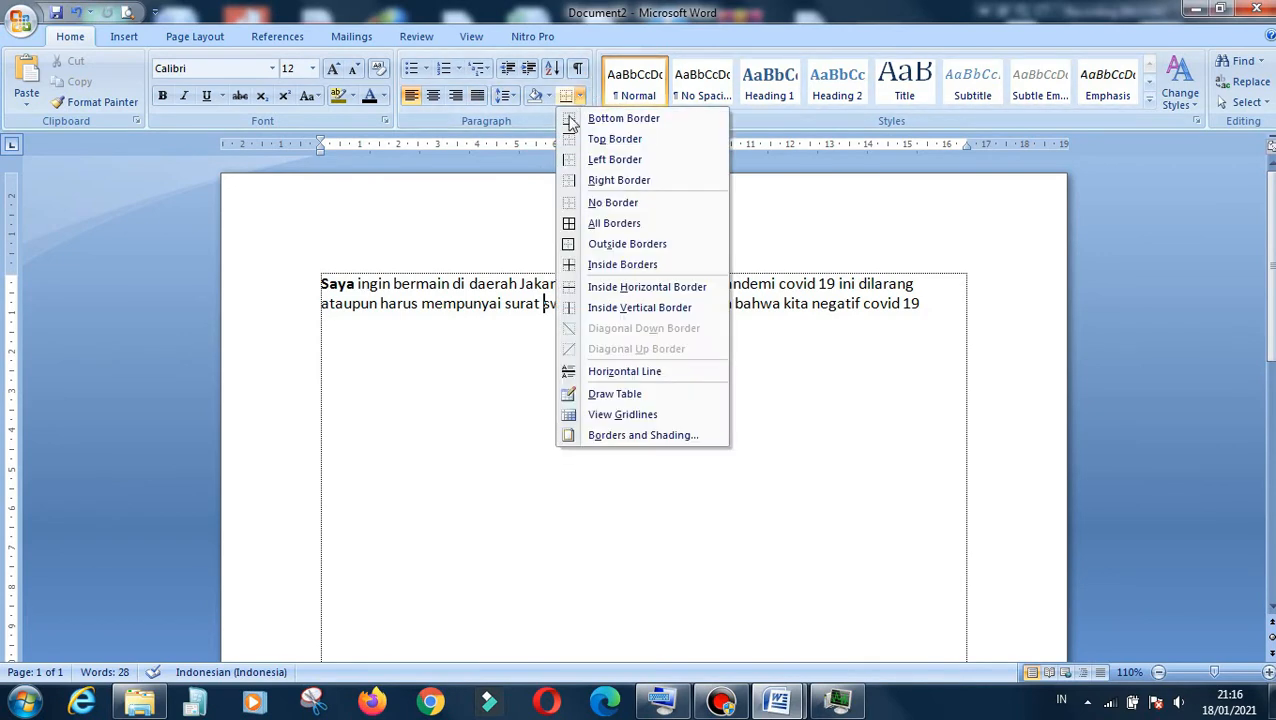
click(436, 470)
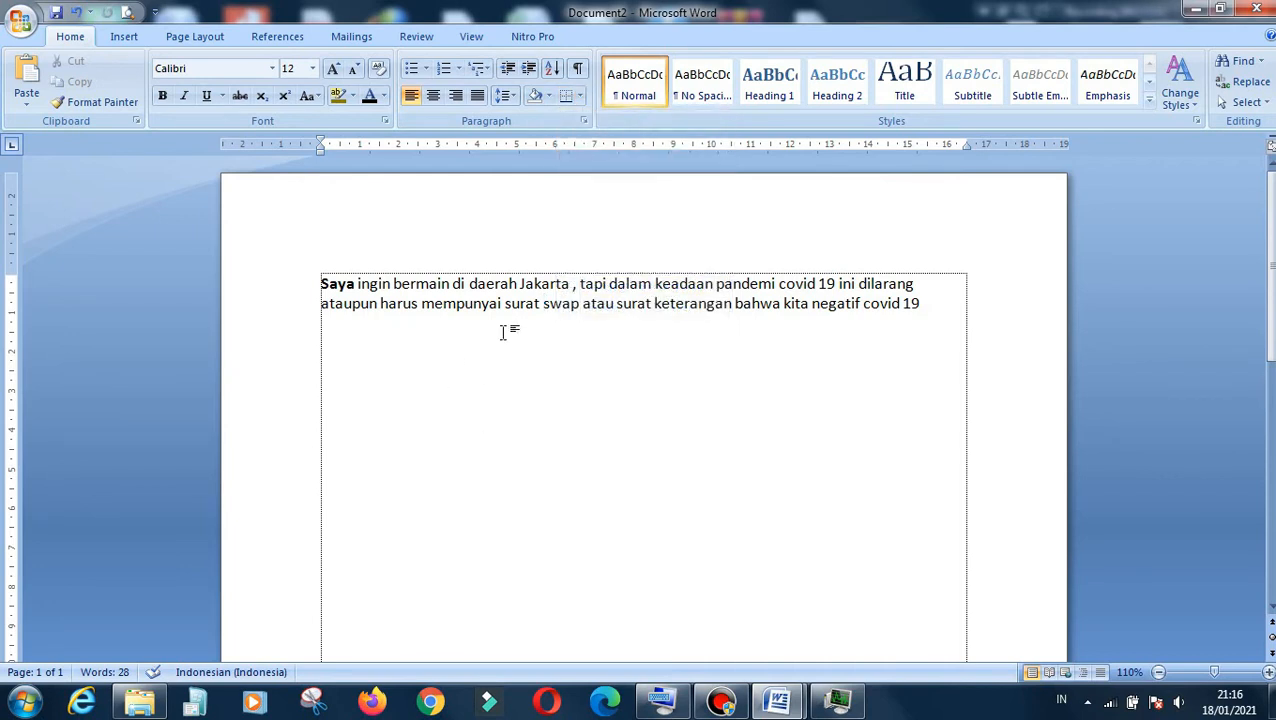
Start a new empty paragraph after "covid 19" using the On-Screen Keyboard, and minimize the keyboard
click(932, 303)
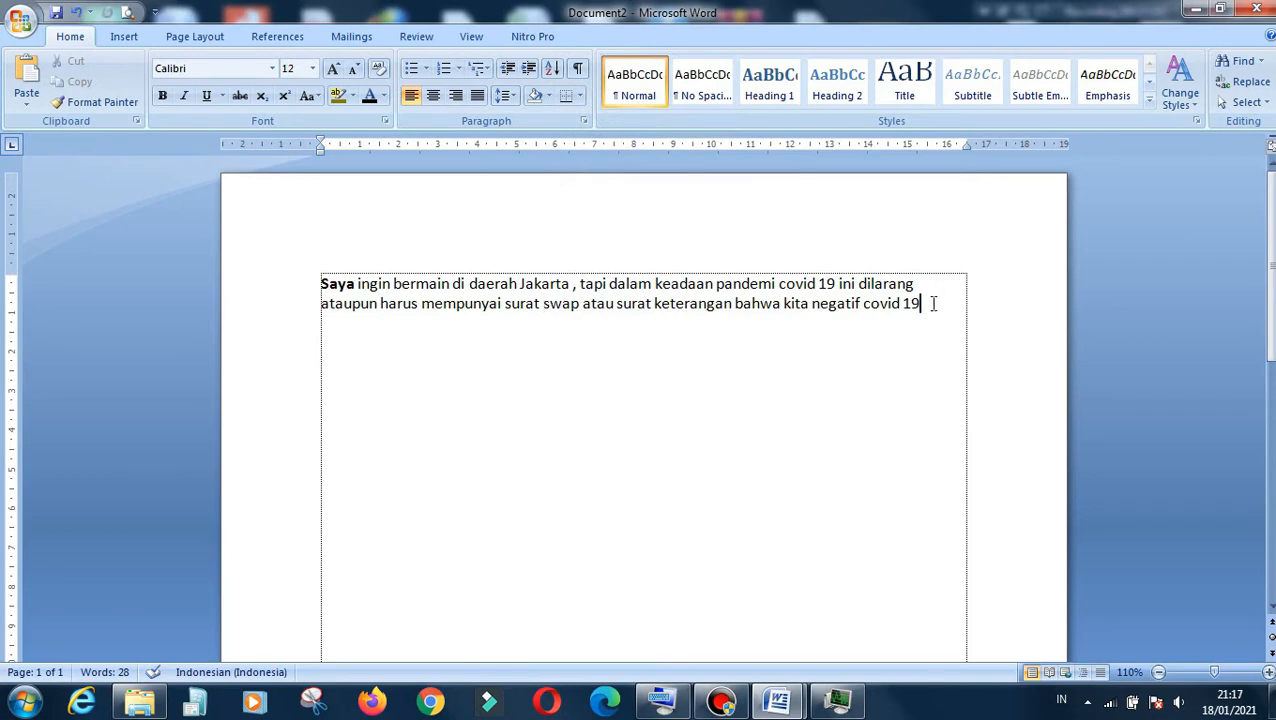
click(661, 700)
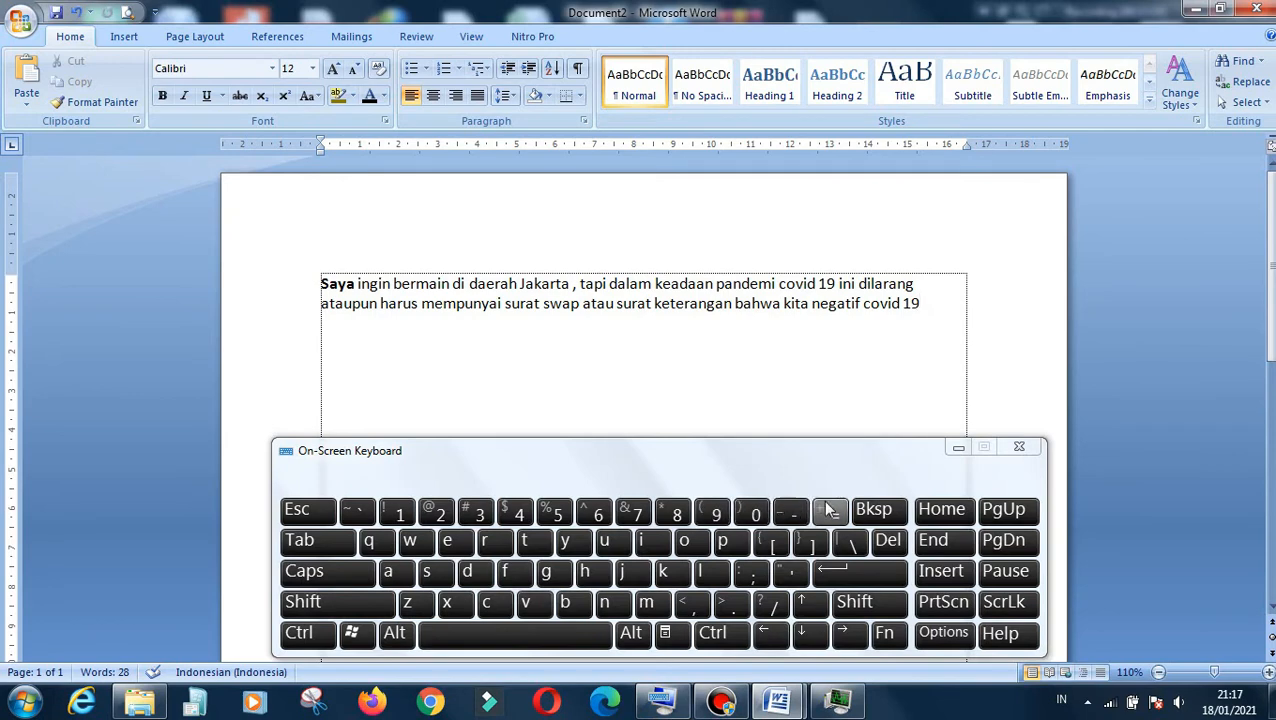
click(862, 566)
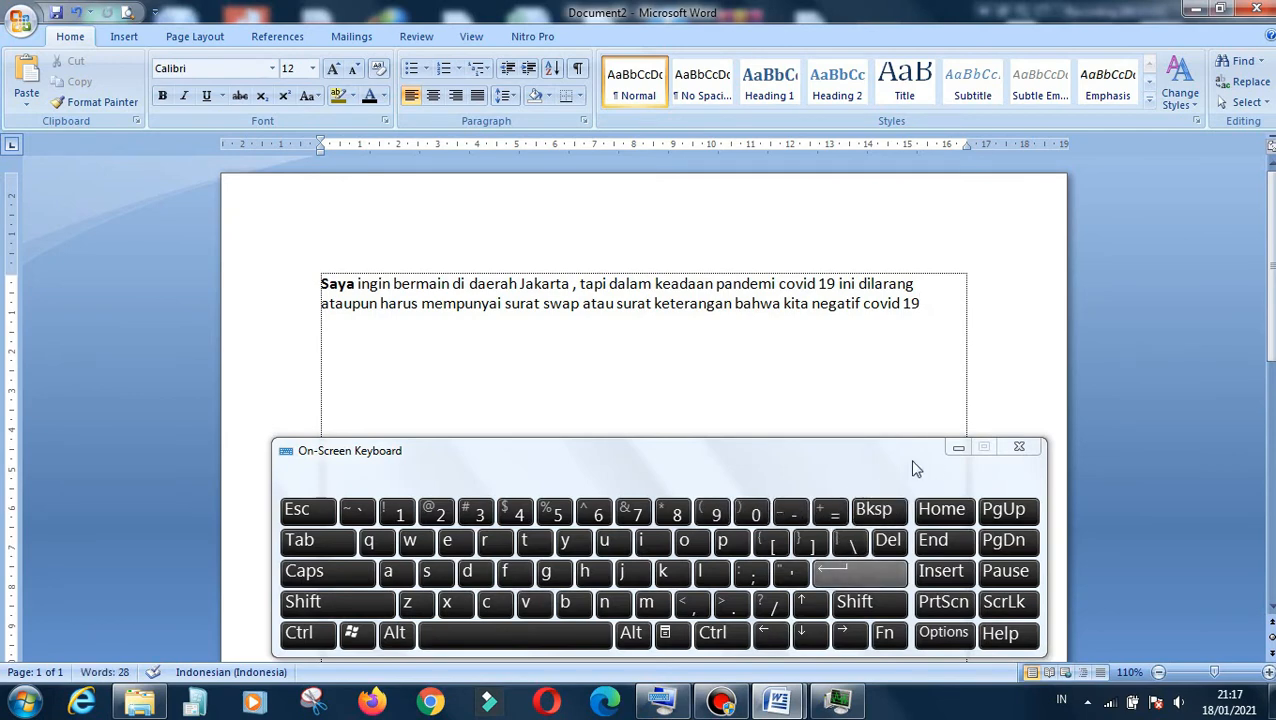
click(958, 448)
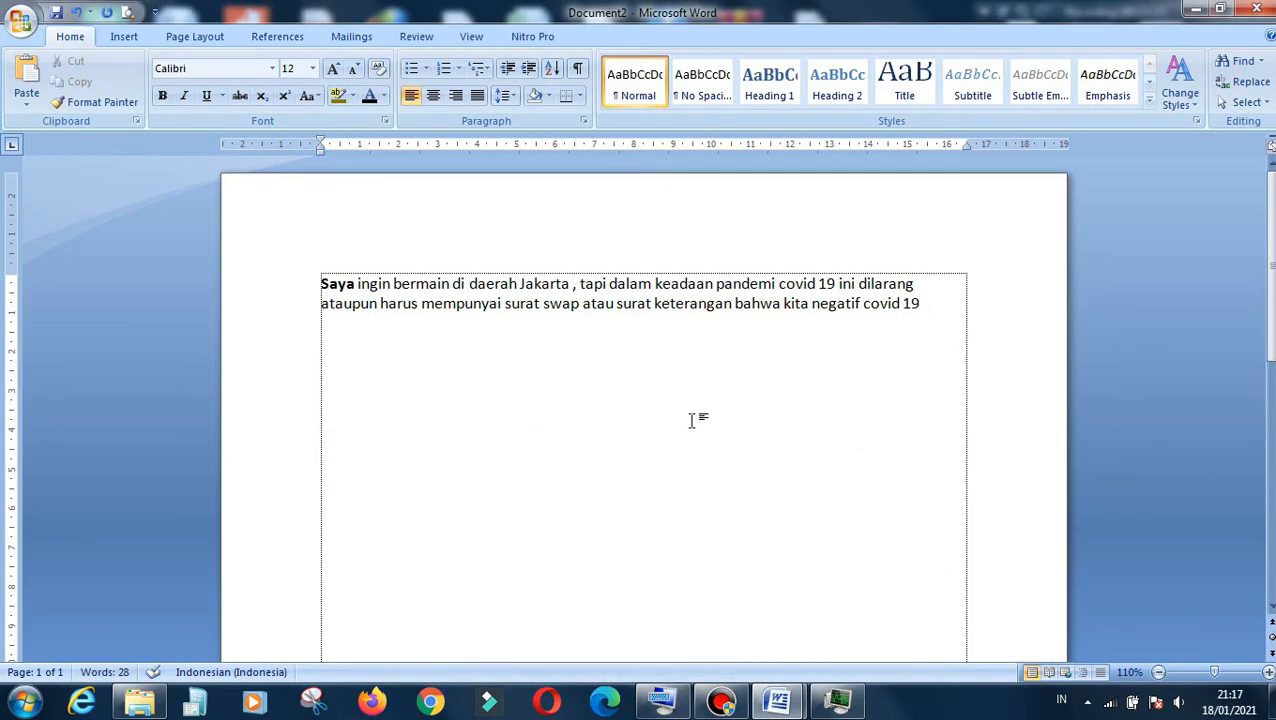
Apply All Borders to the empty paragraph below the text and extend it with three more bordered lines
click(578, 99)
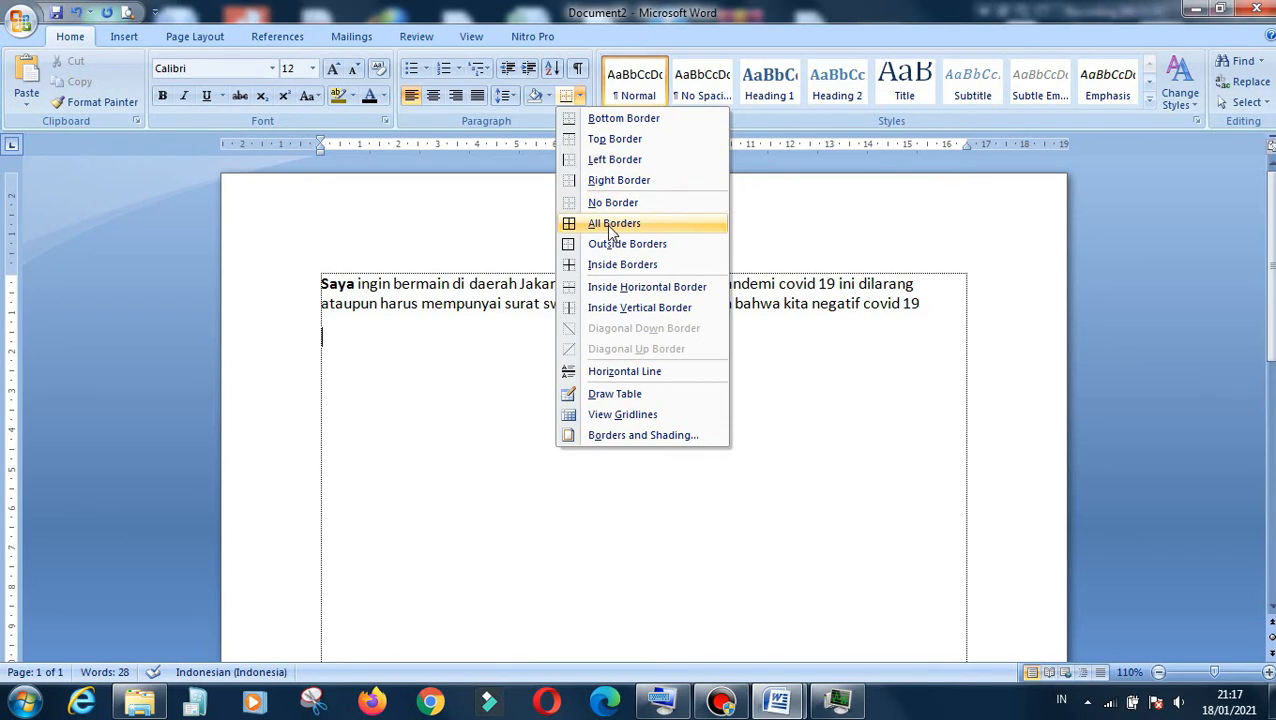
click(612, 228)
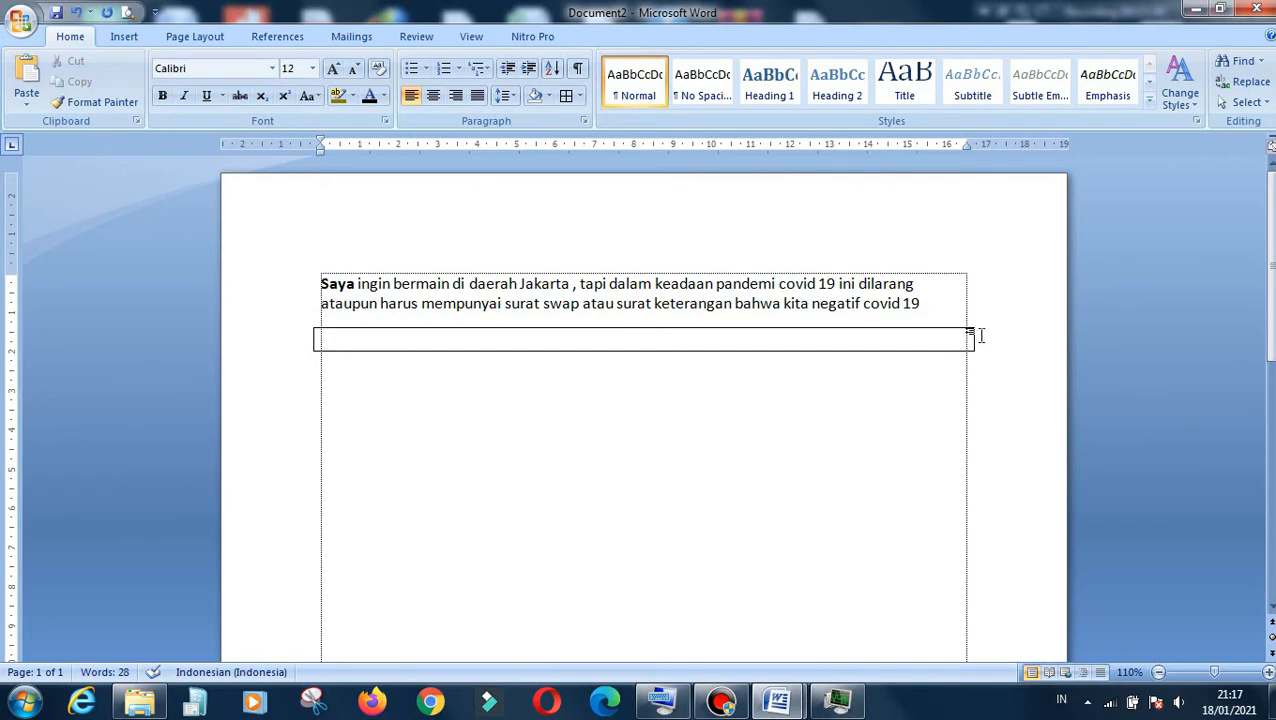
key(Return)
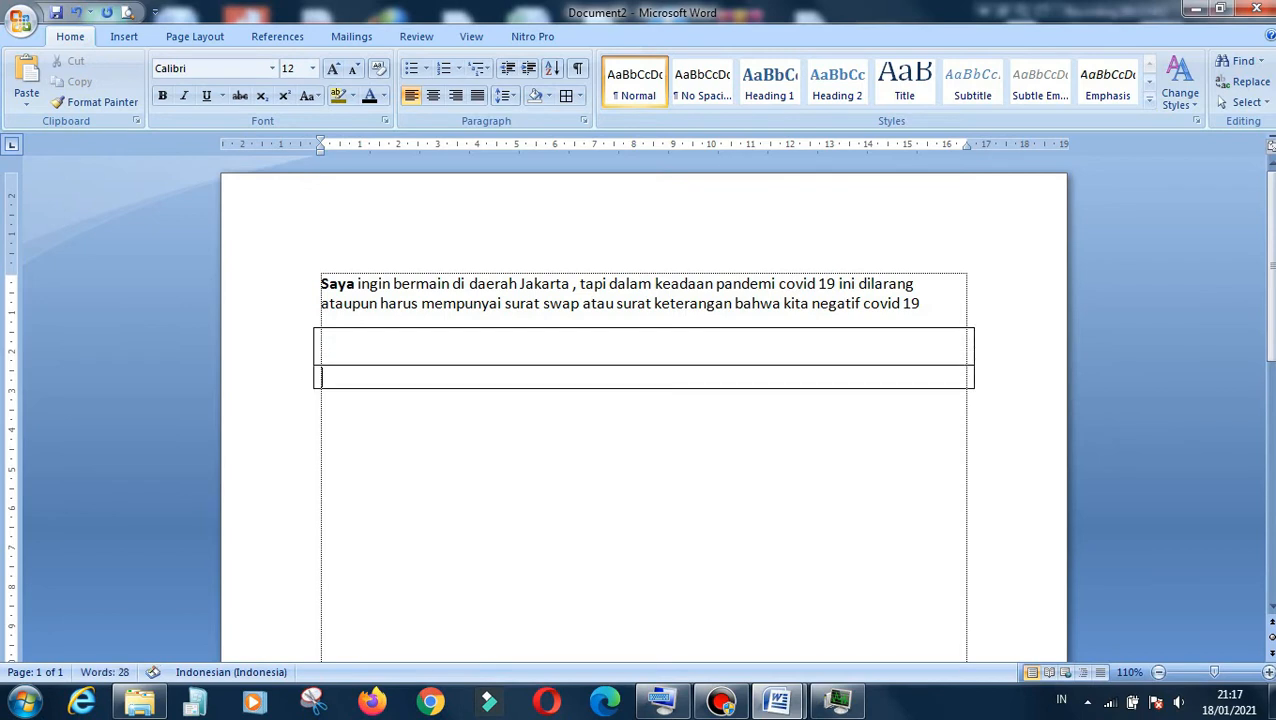
key(Return)
key(Return)
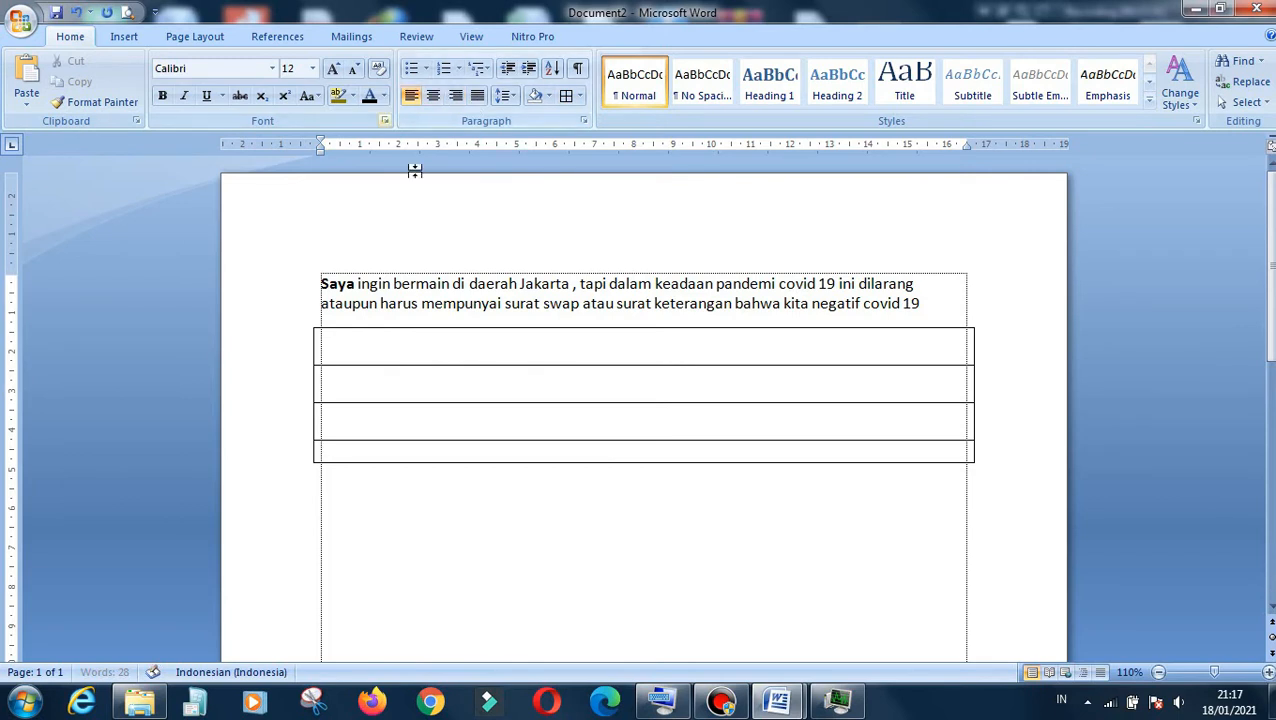
Remove the added bordered lines and the border from the empty paragraph below the text
mouse_move(676, 711)
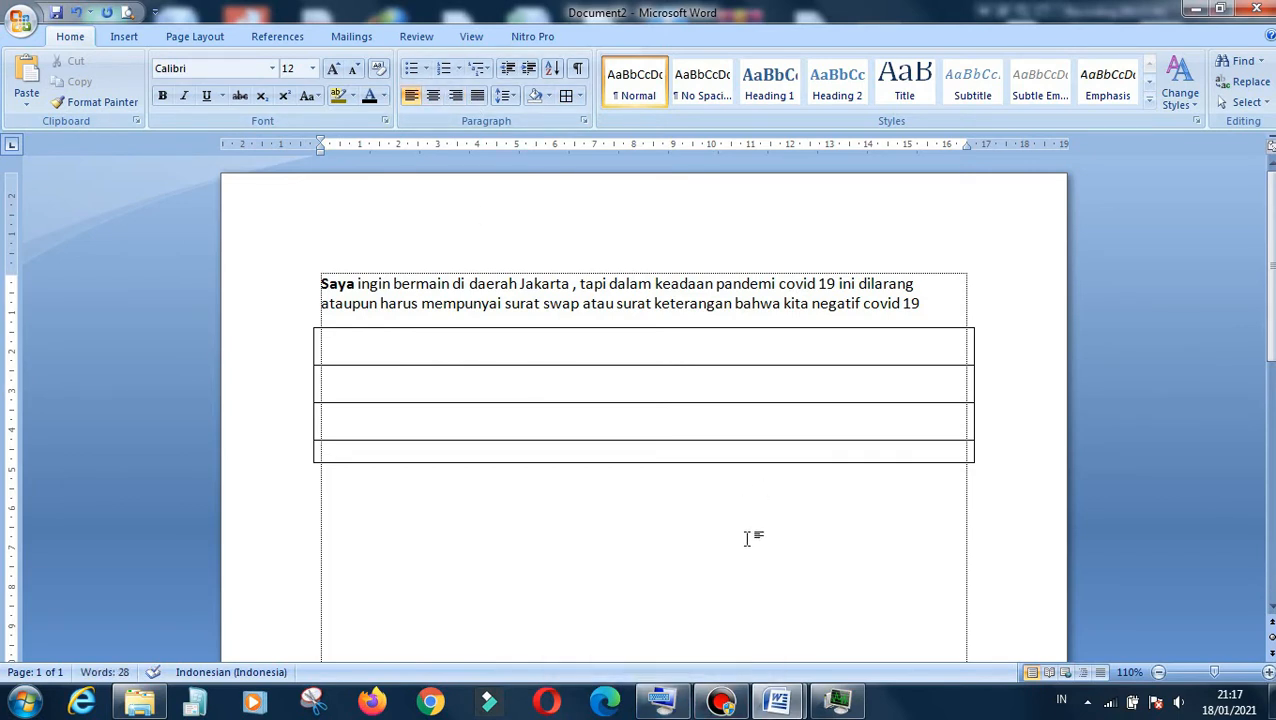
key(BackSpace)
key(BackSpace)
key(BackSpace)
key(BackSpace)
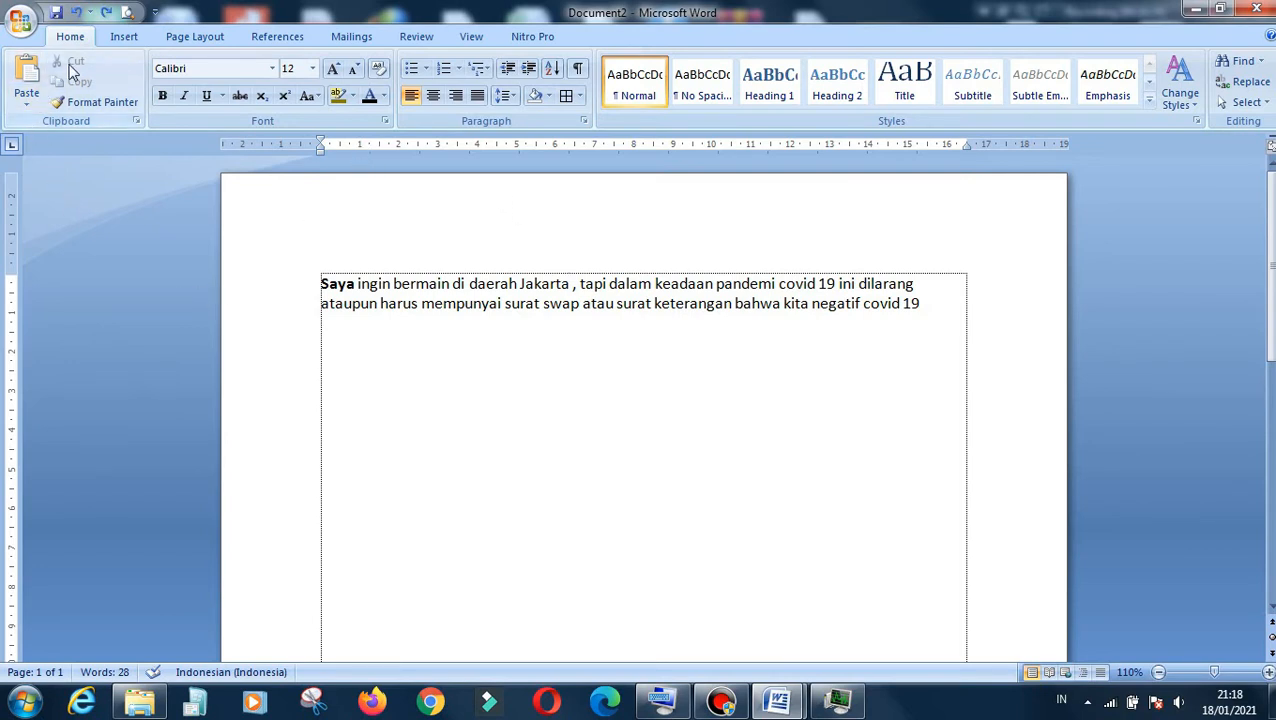
Insert the built-in Austere cover page and look over its year, company name, title and abstract placeholders
click(110, 42)
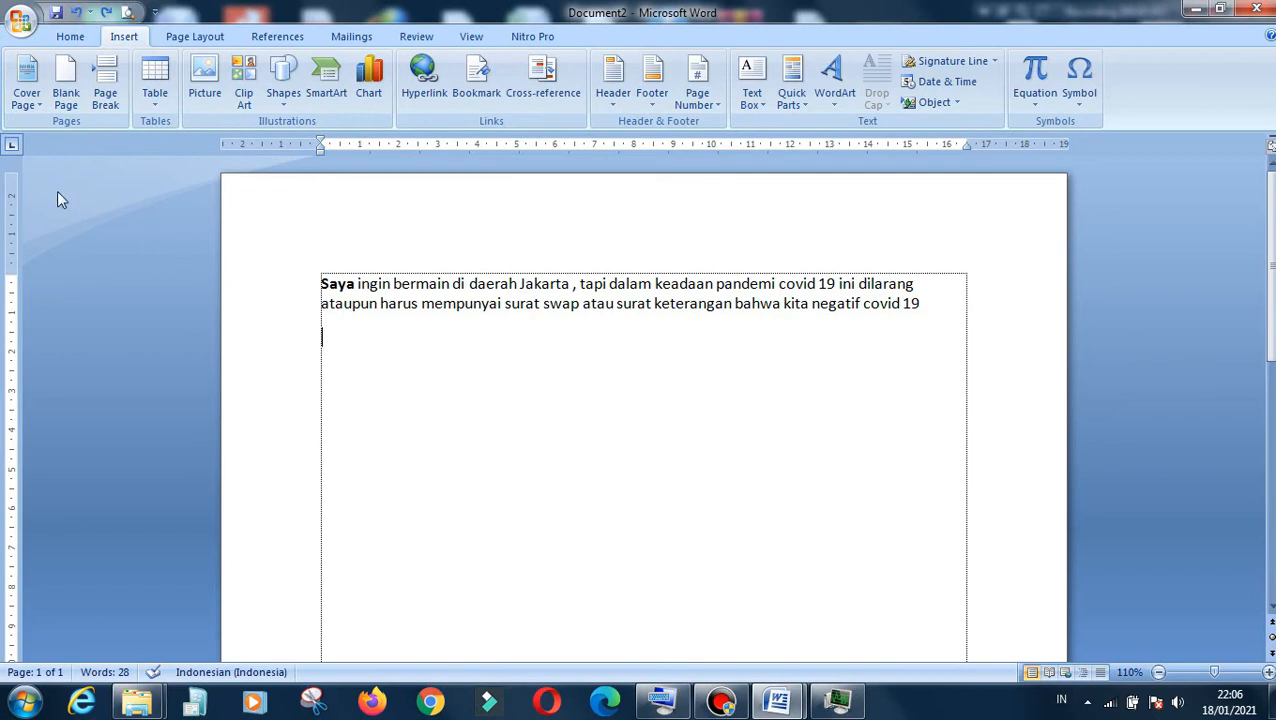
click(38, 112)
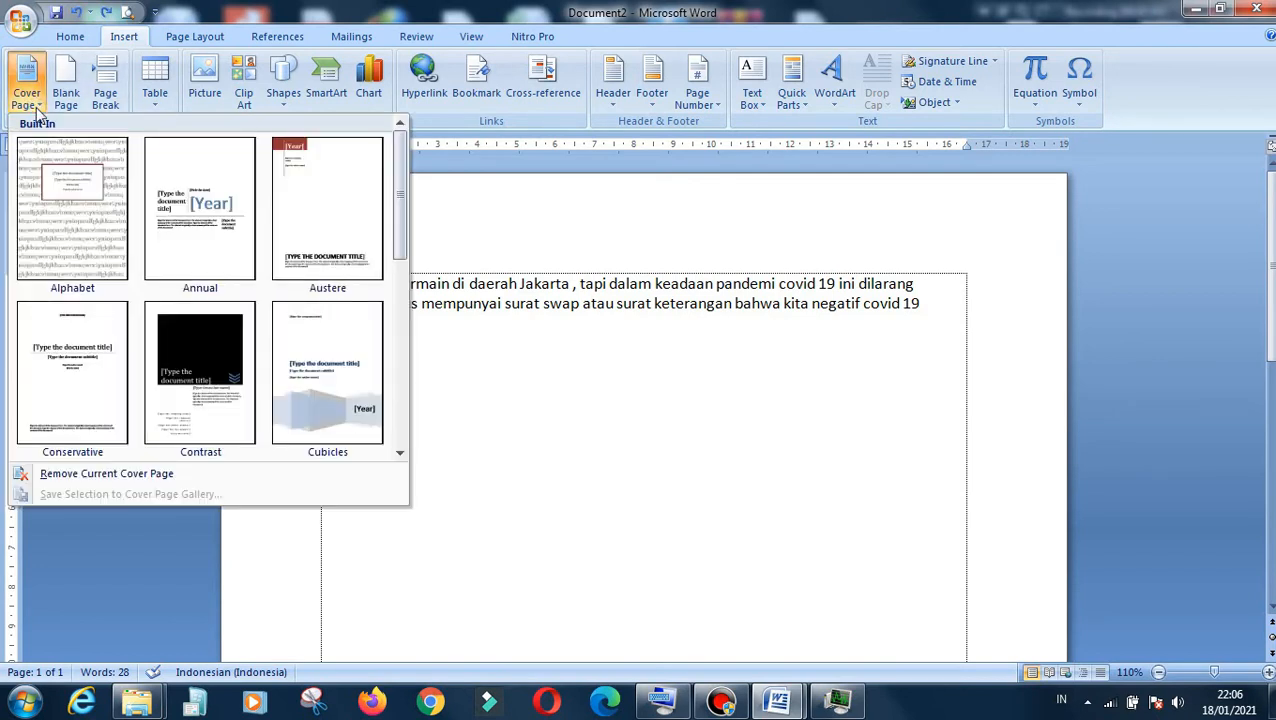
click(303, 198)
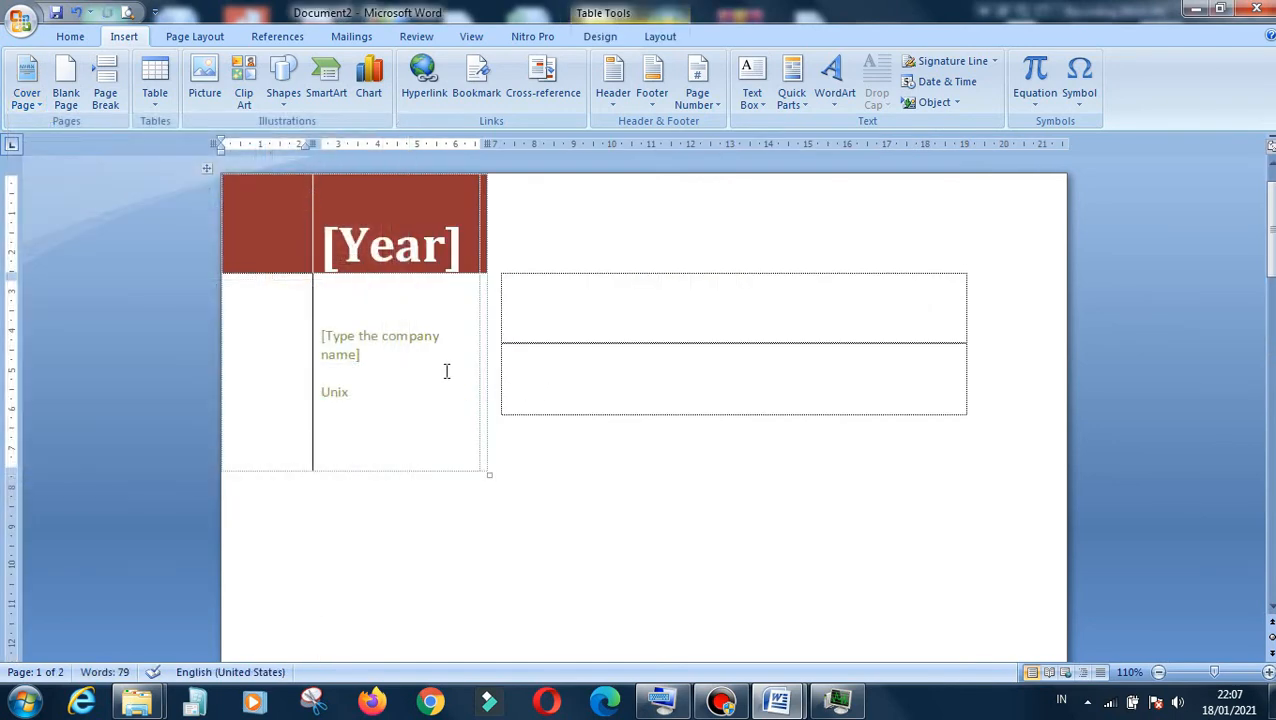
scroll(441, 375, down, 6)
scroll(440, 377, down, 8)
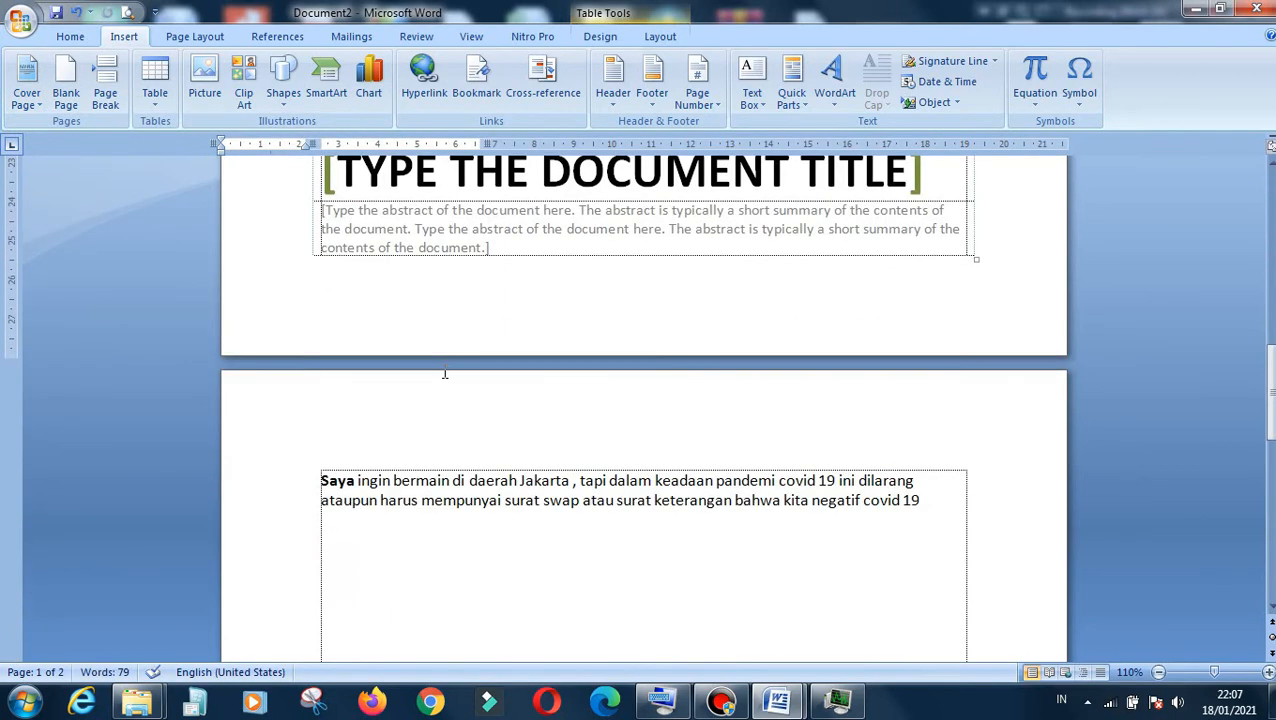
scroll(445, 375, up, 1)
scroll(445, 375, up, 10)
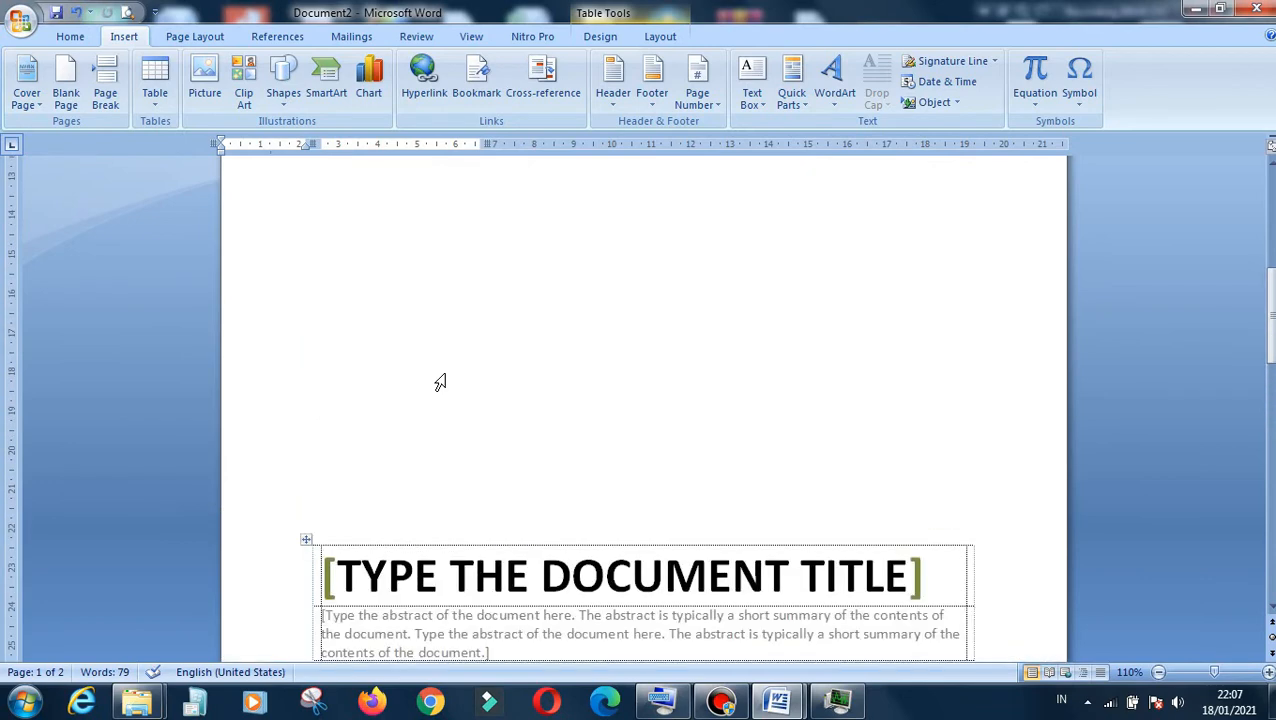
scroll(440, 381, up, 3)
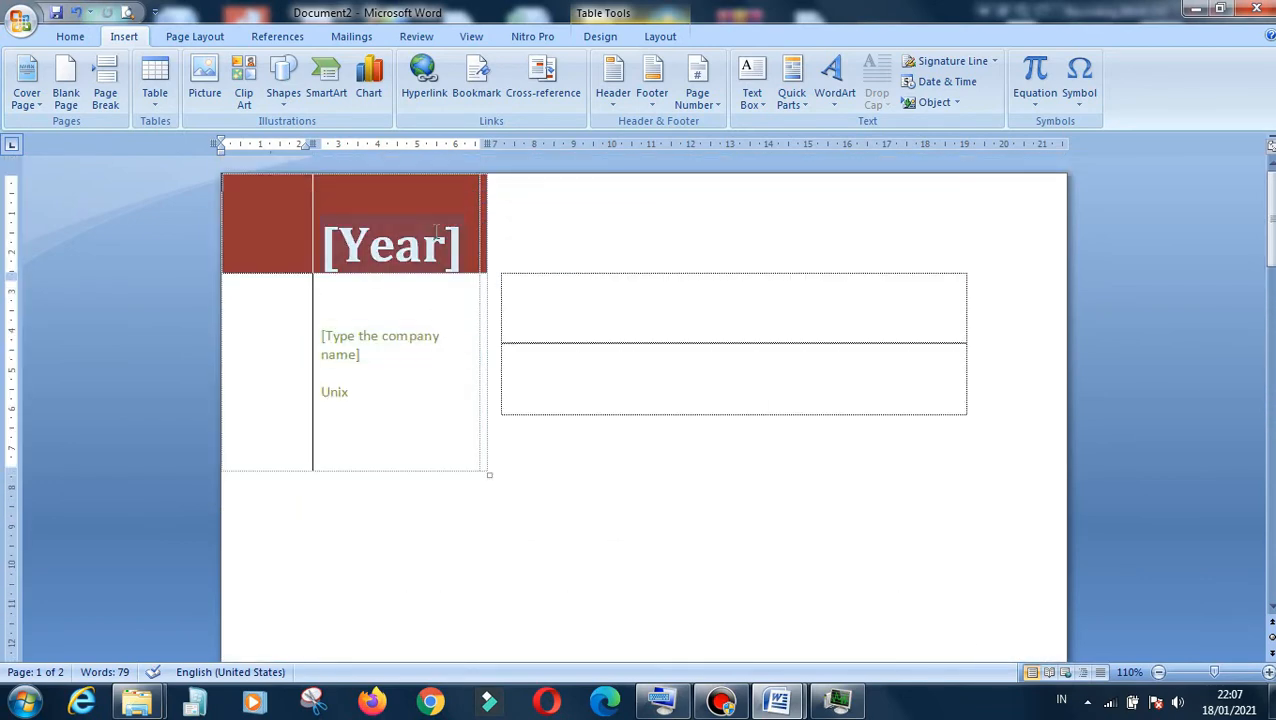
scroll(580, 405, down, 1)
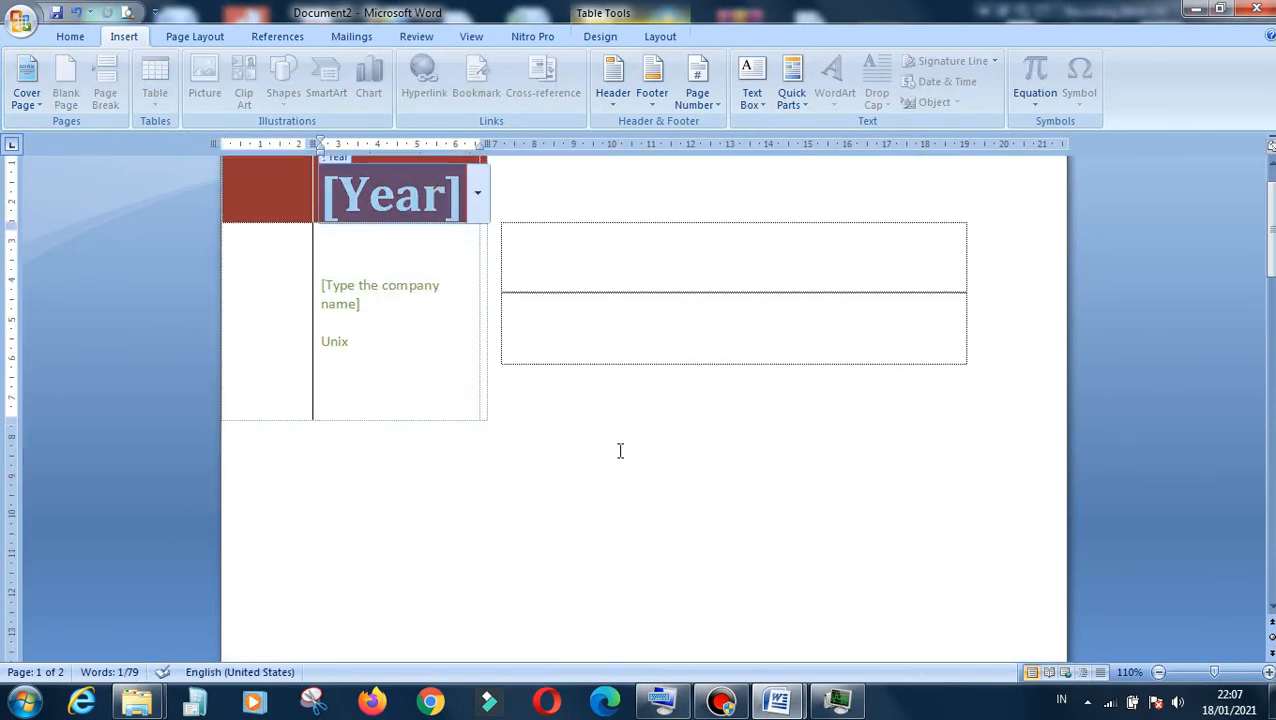
scroll(617, 450, up, 1)
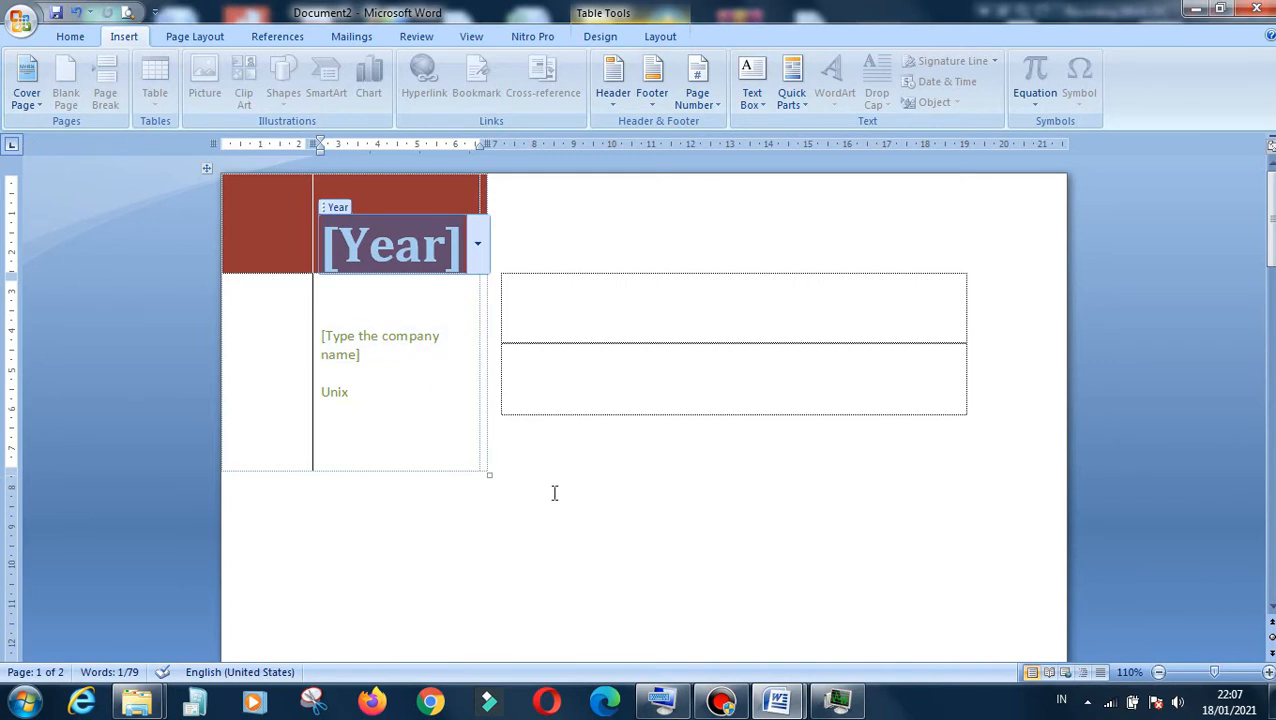
Undo the insertion of the Austere cover page
key(ctrl+z)
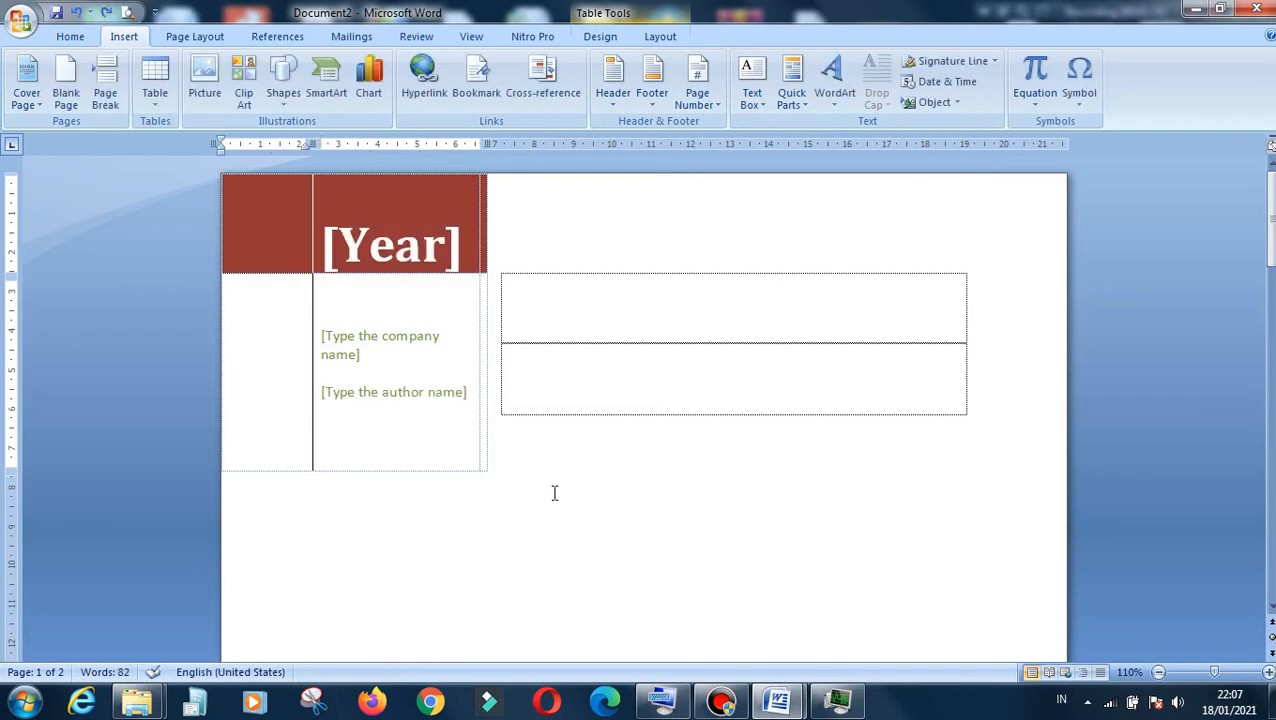
key(ctrl+z)
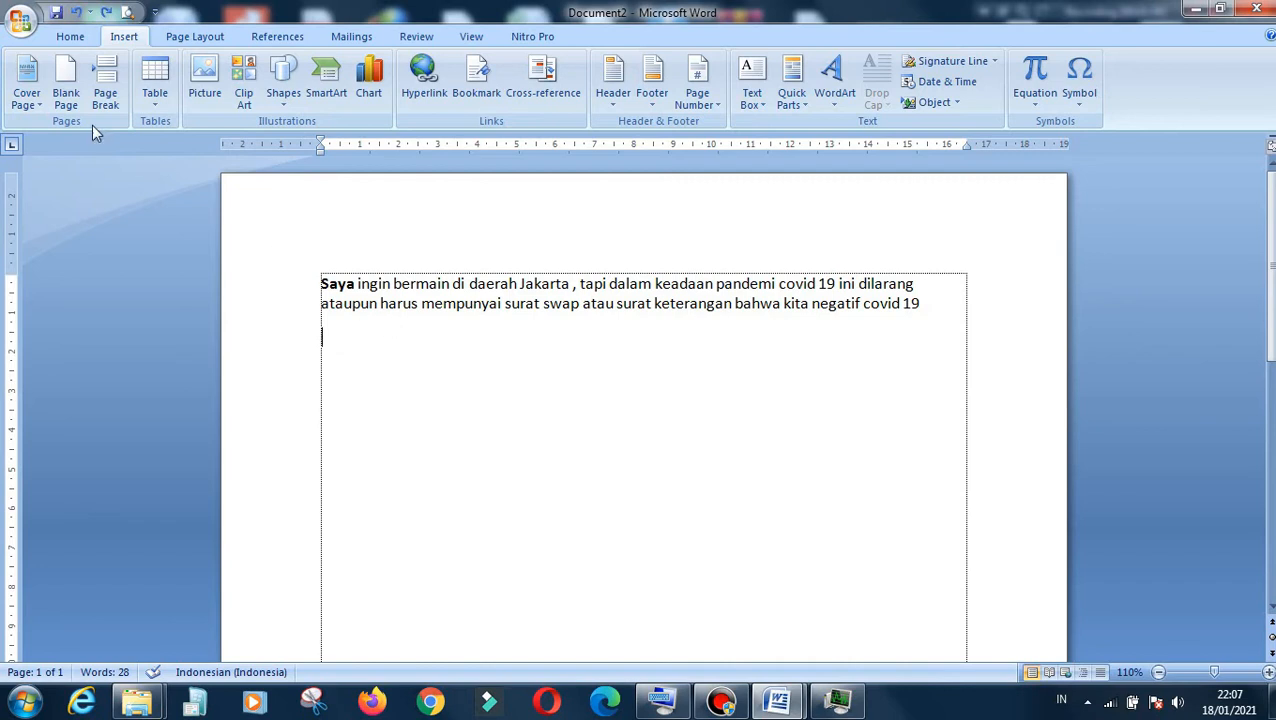
Insert a blank page after the sample text and look back over the document
click(63, 89)
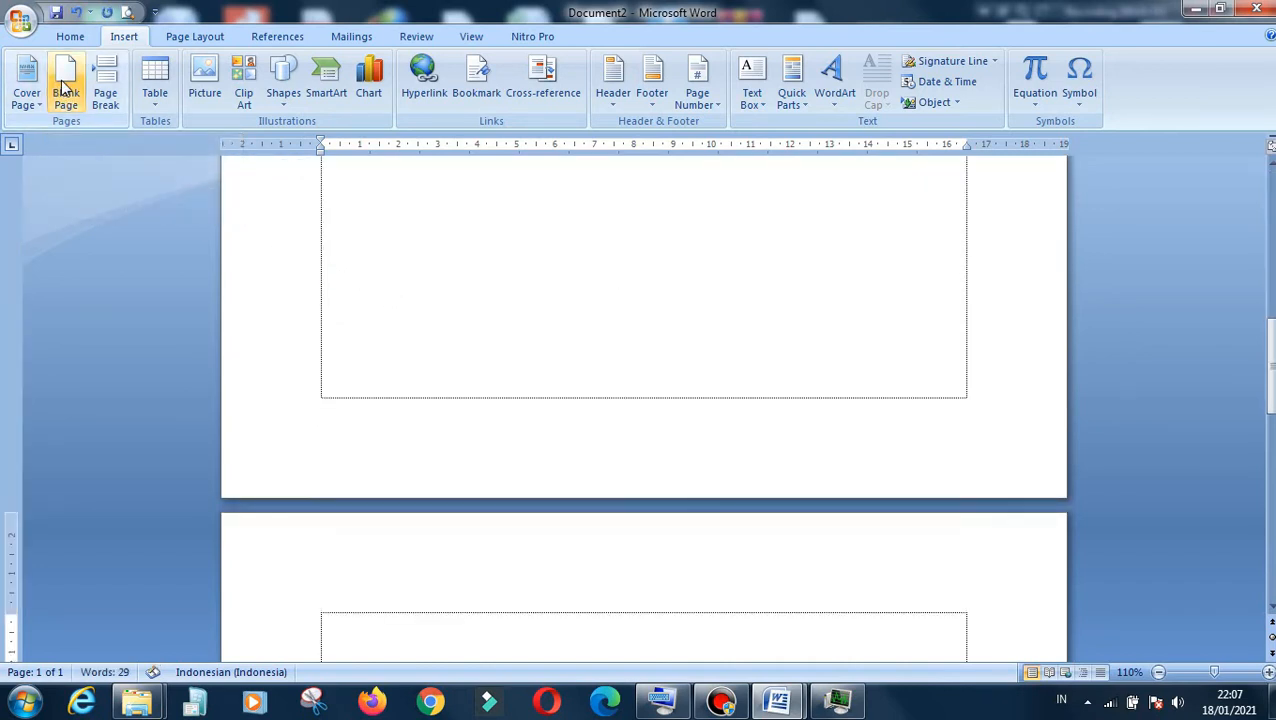
scroll(516, 377, up, 1)
scroll(516, 377, up, 10)
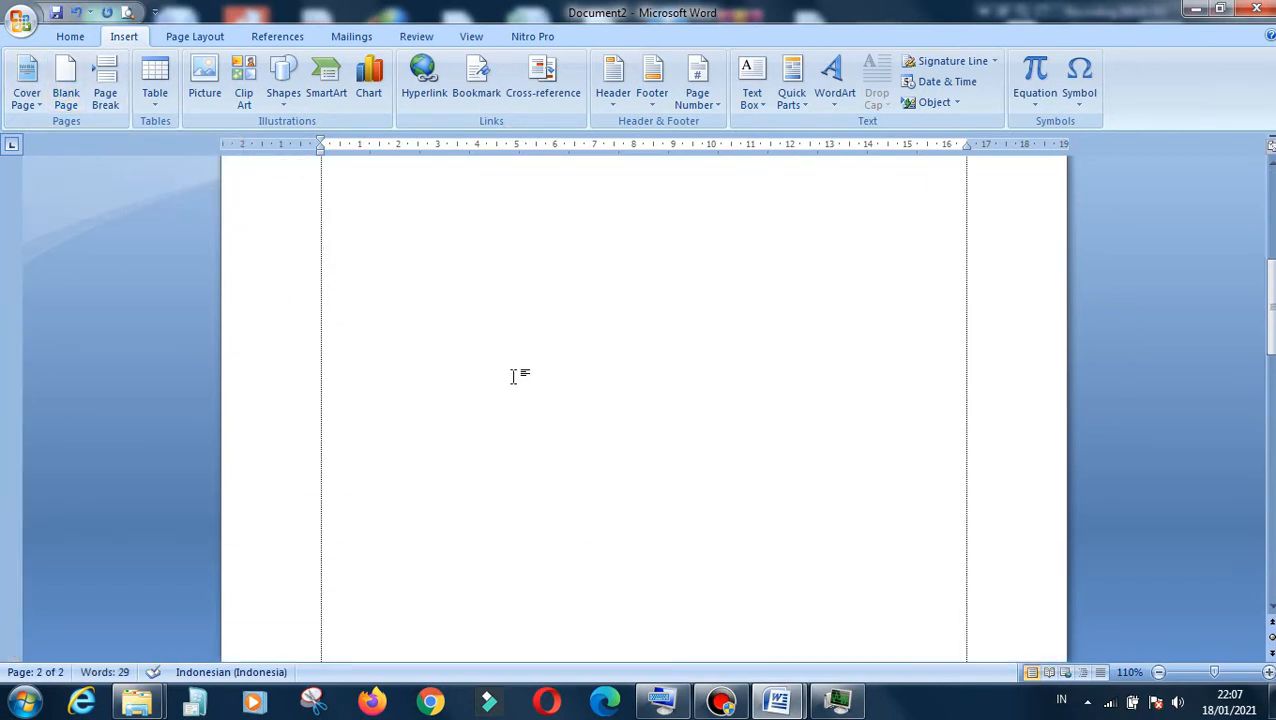
Look over the blank second page and undo its insertion
scroll(514, 376, down, 20)
scroll(512, 376, down, 4)
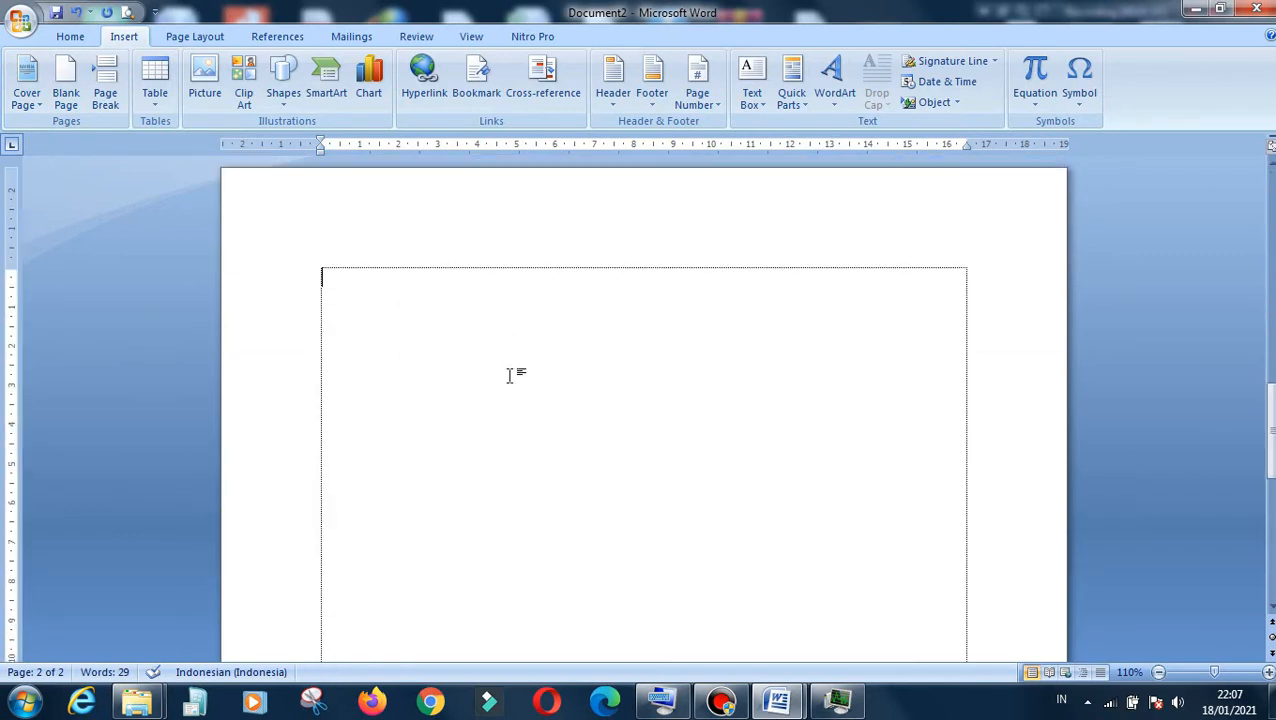
scroll(514, 380, up, 6)
scroll(514, 385, down, 6)
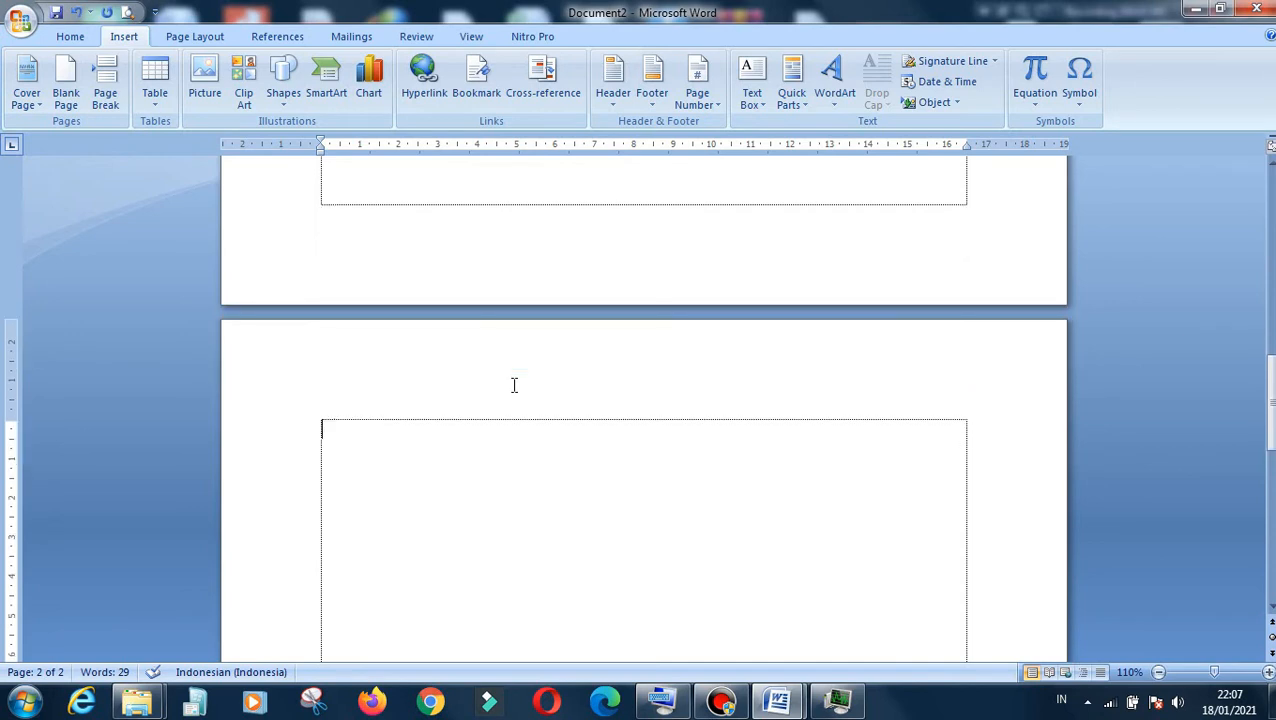
scroll(512, 383, up, 2)
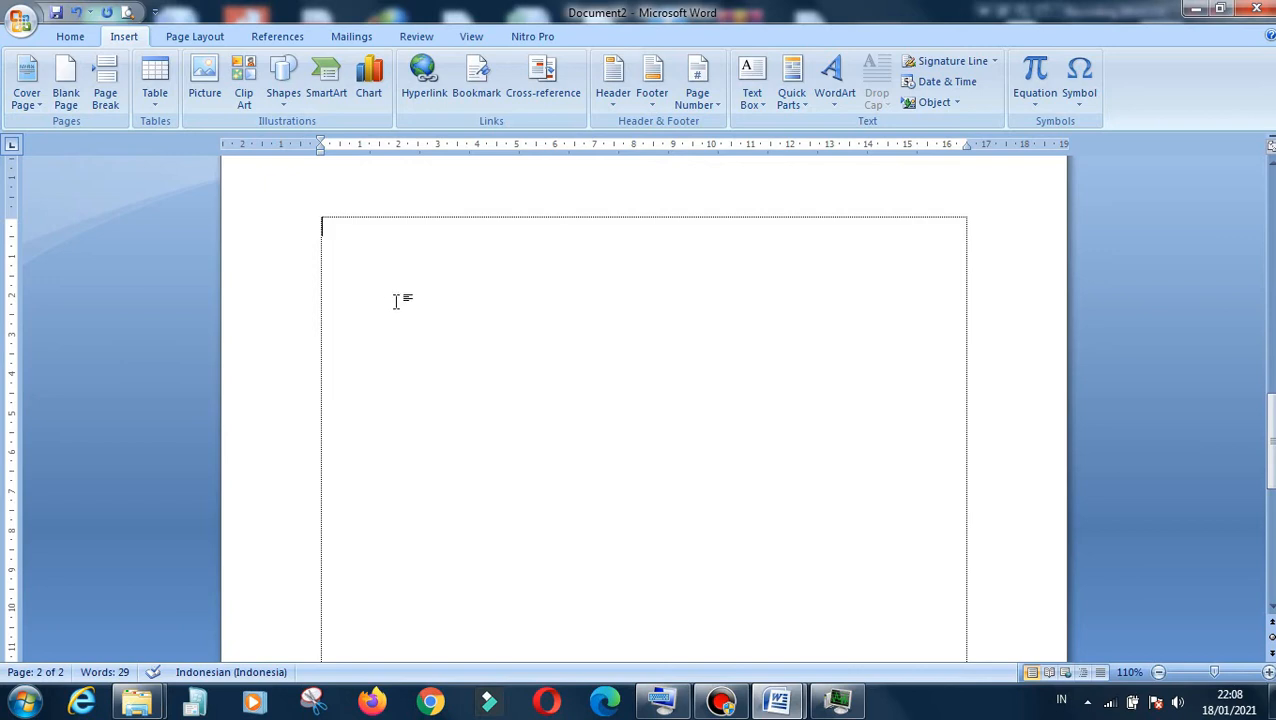
key(ctrl+z)
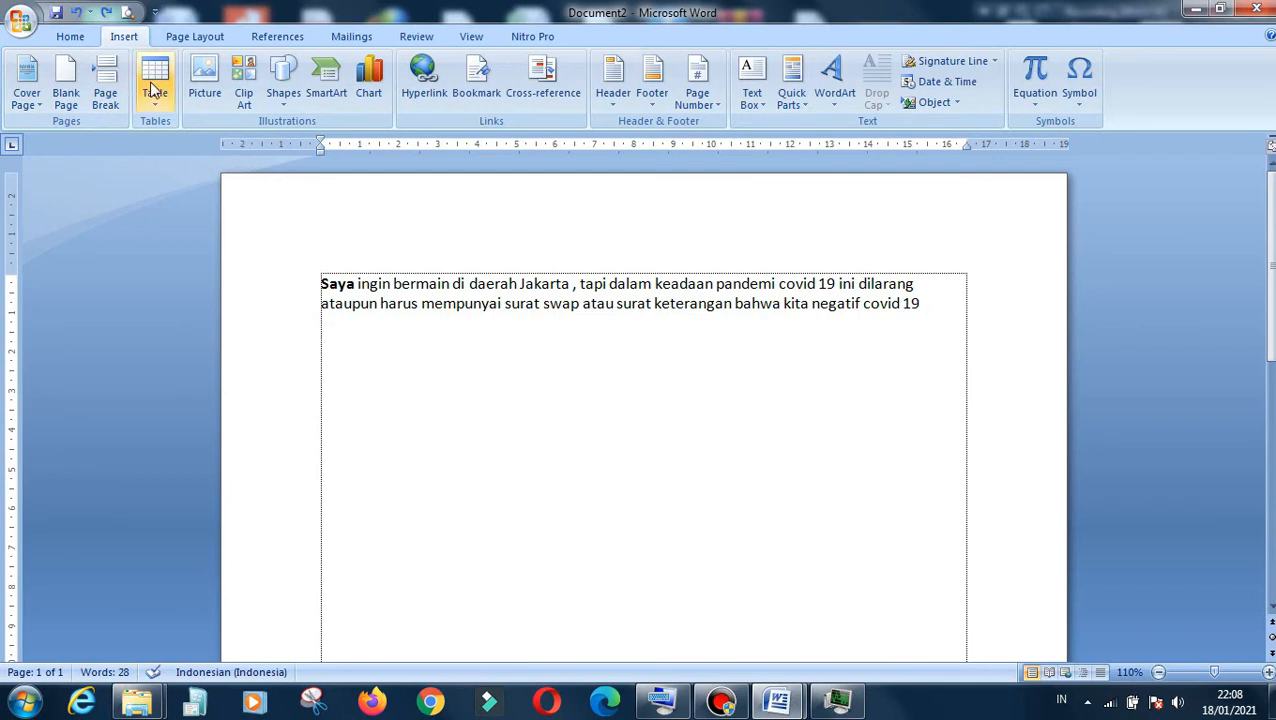
Insert a page break after the sample text and look over both pages of the document
click(110, 78)
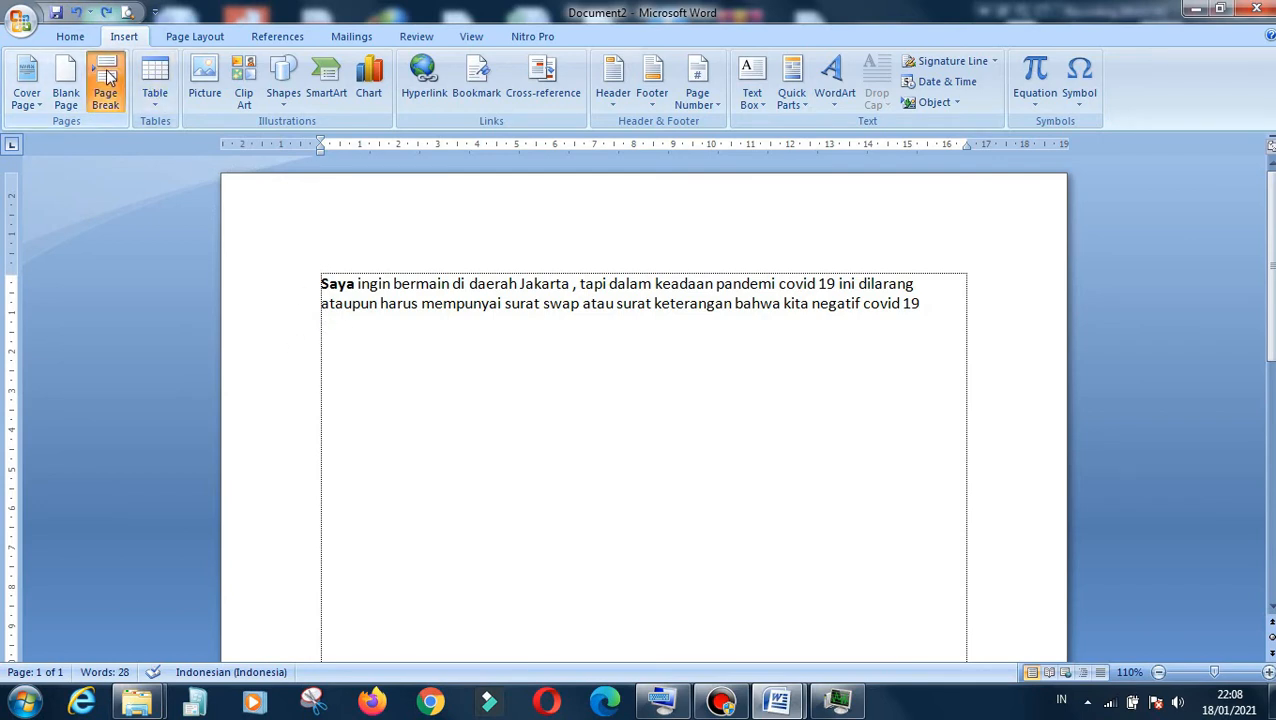
click(110, 78)
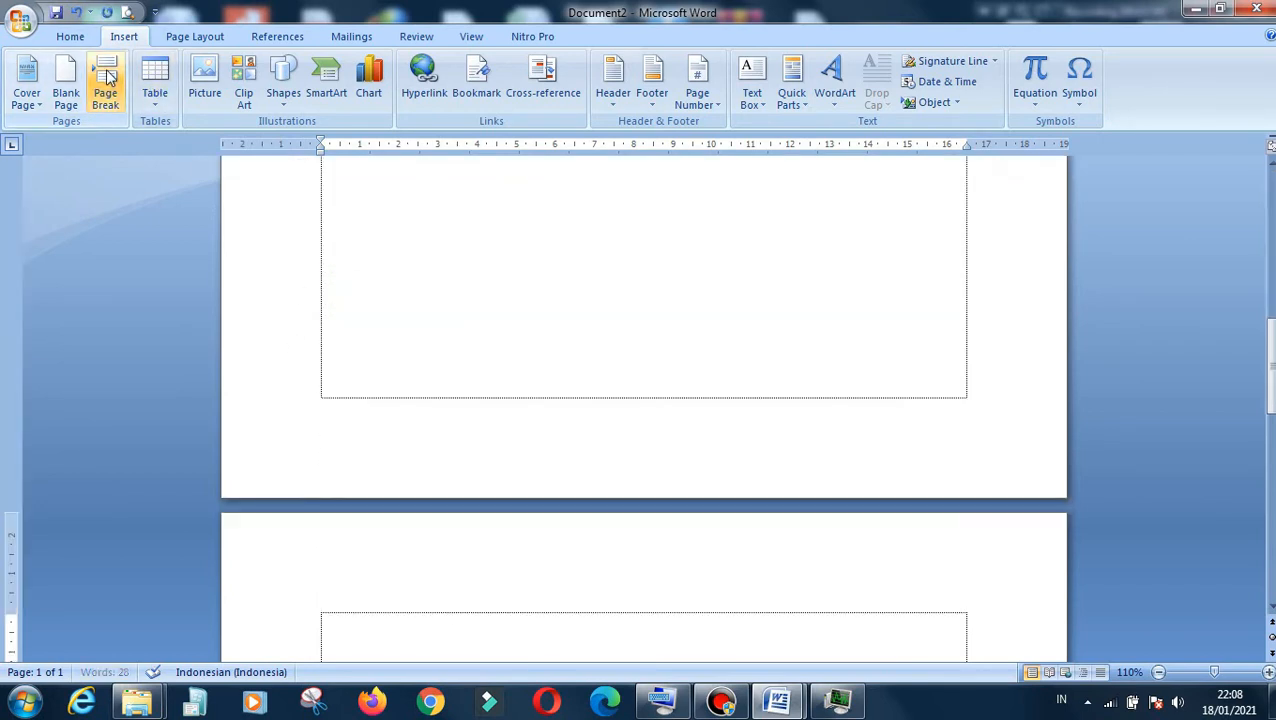
scroll(515, 313, down, 2)
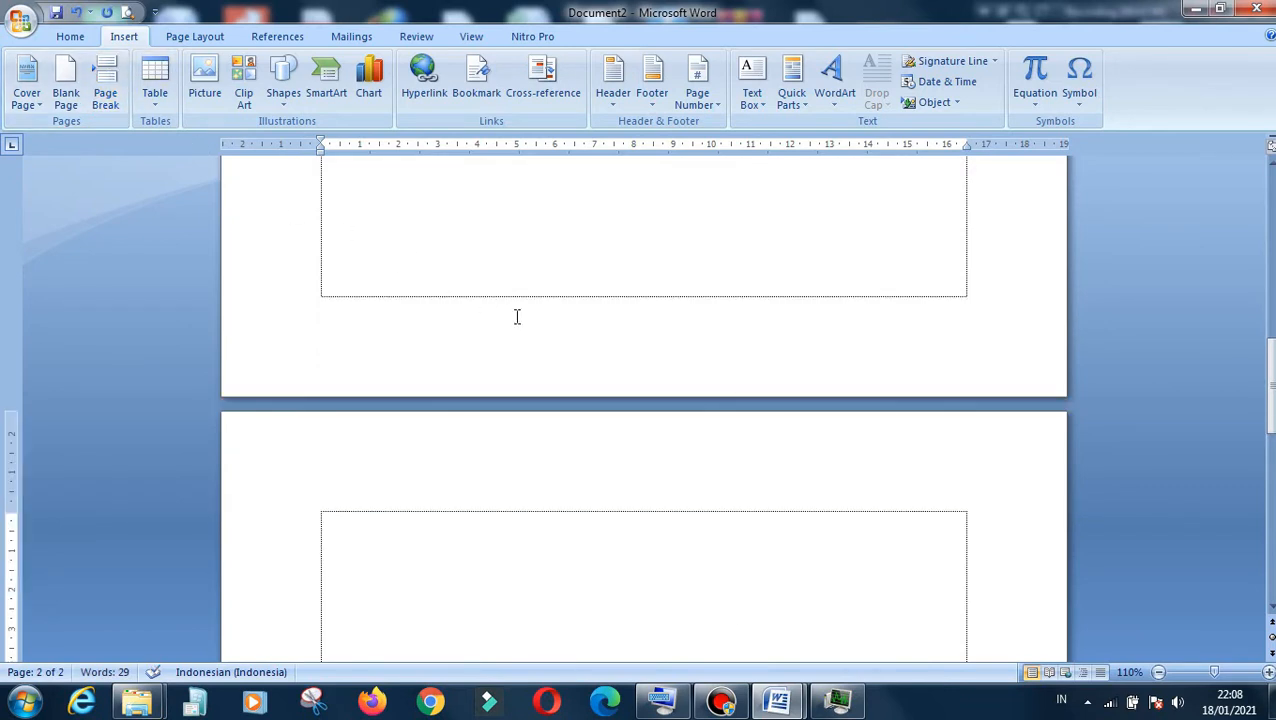
scroll(515, 316, up, 3)
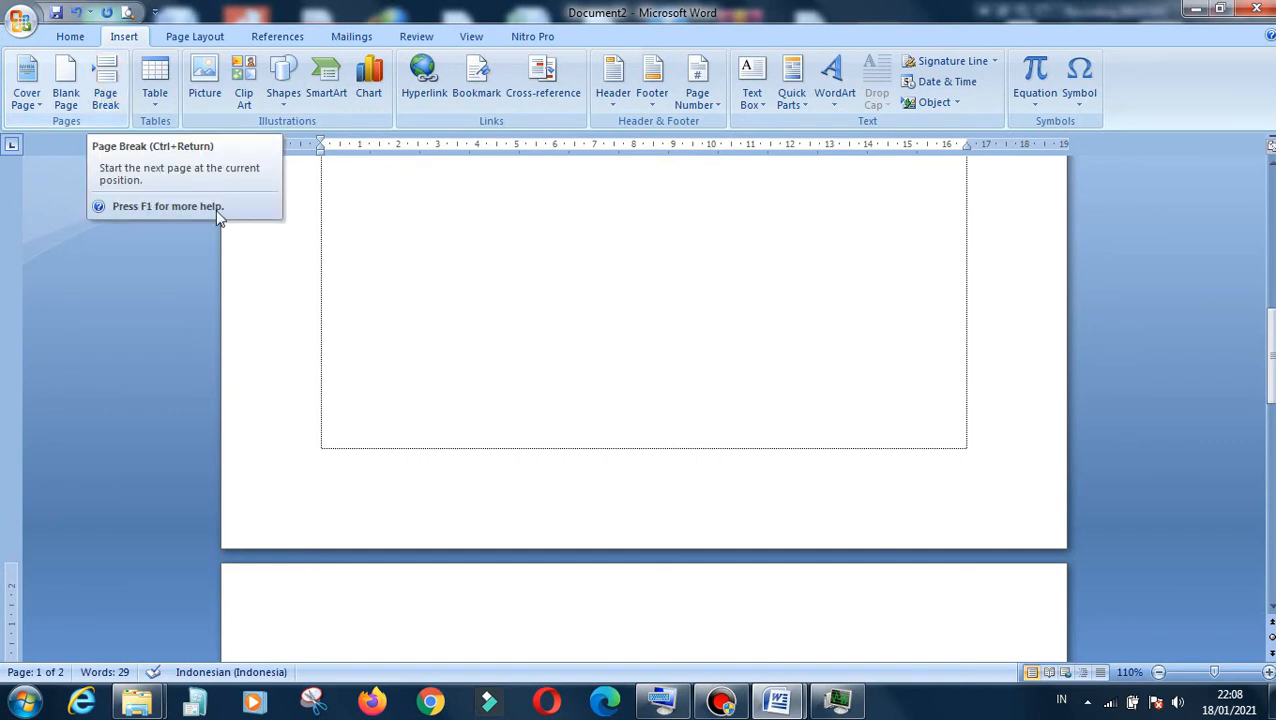
scroll(477, 288, up, 8)
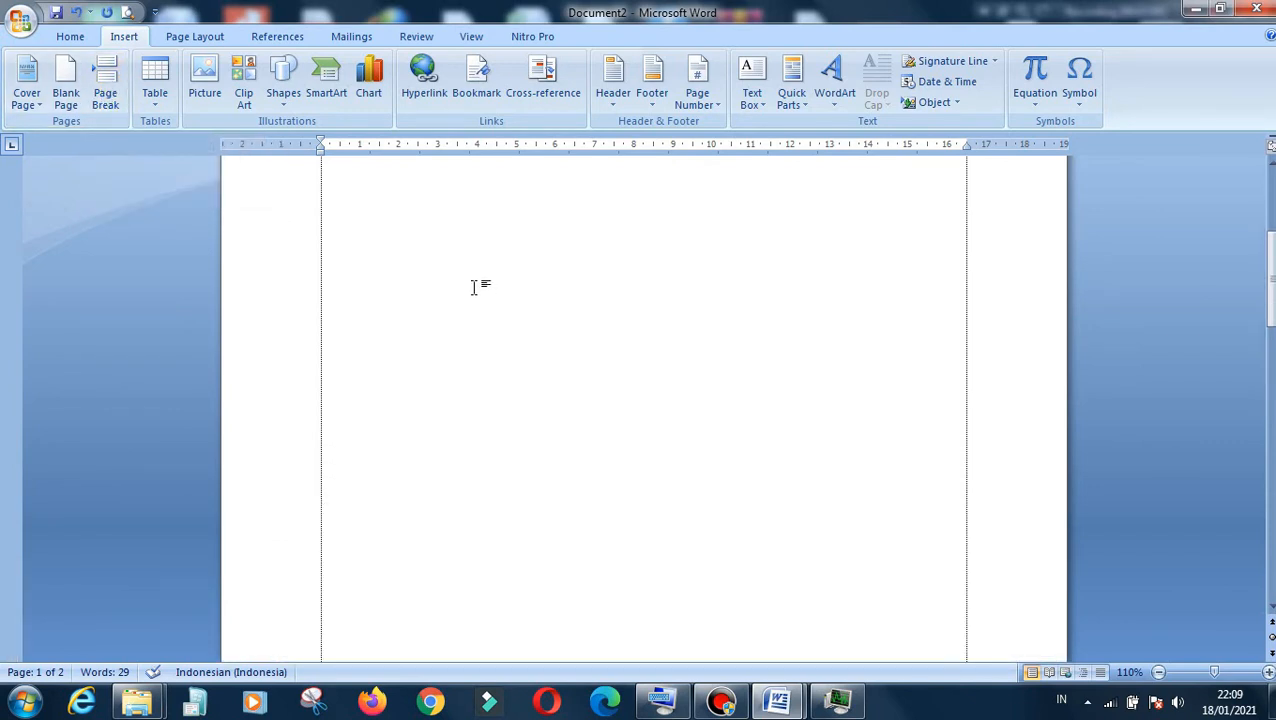
scroll(470, 288, up, 2)
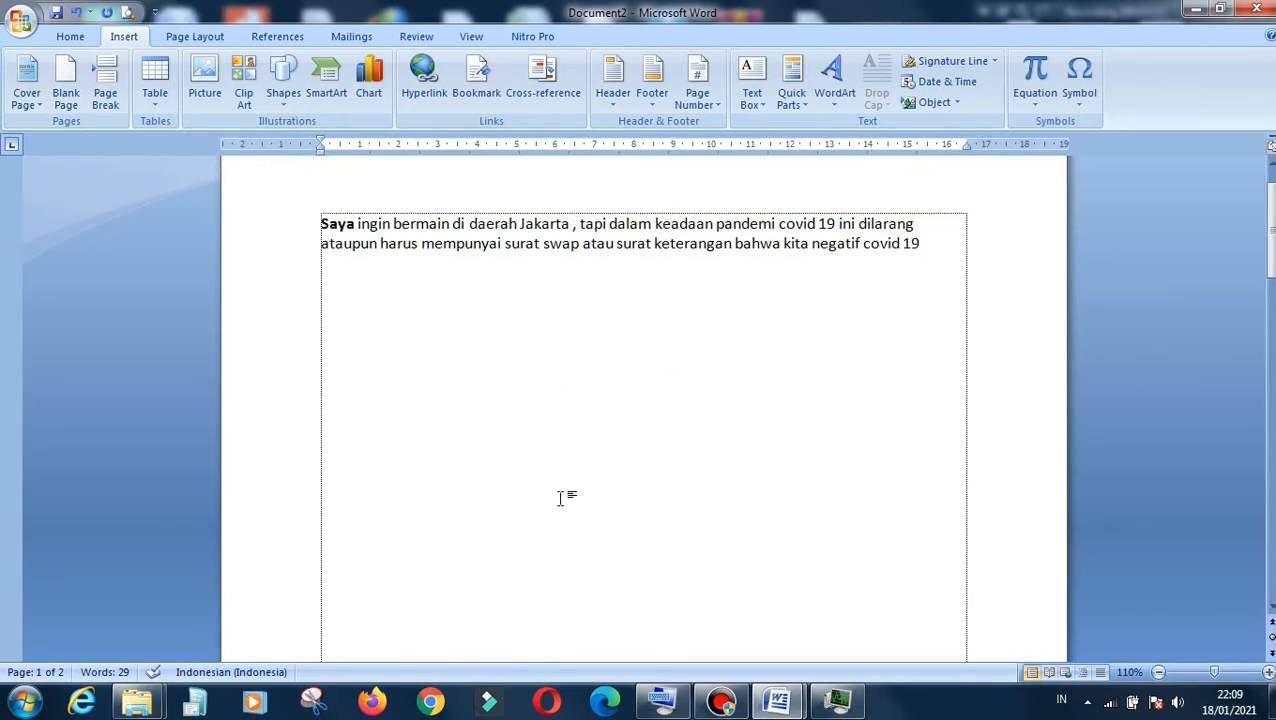
scroll(487, 407, down, 10)
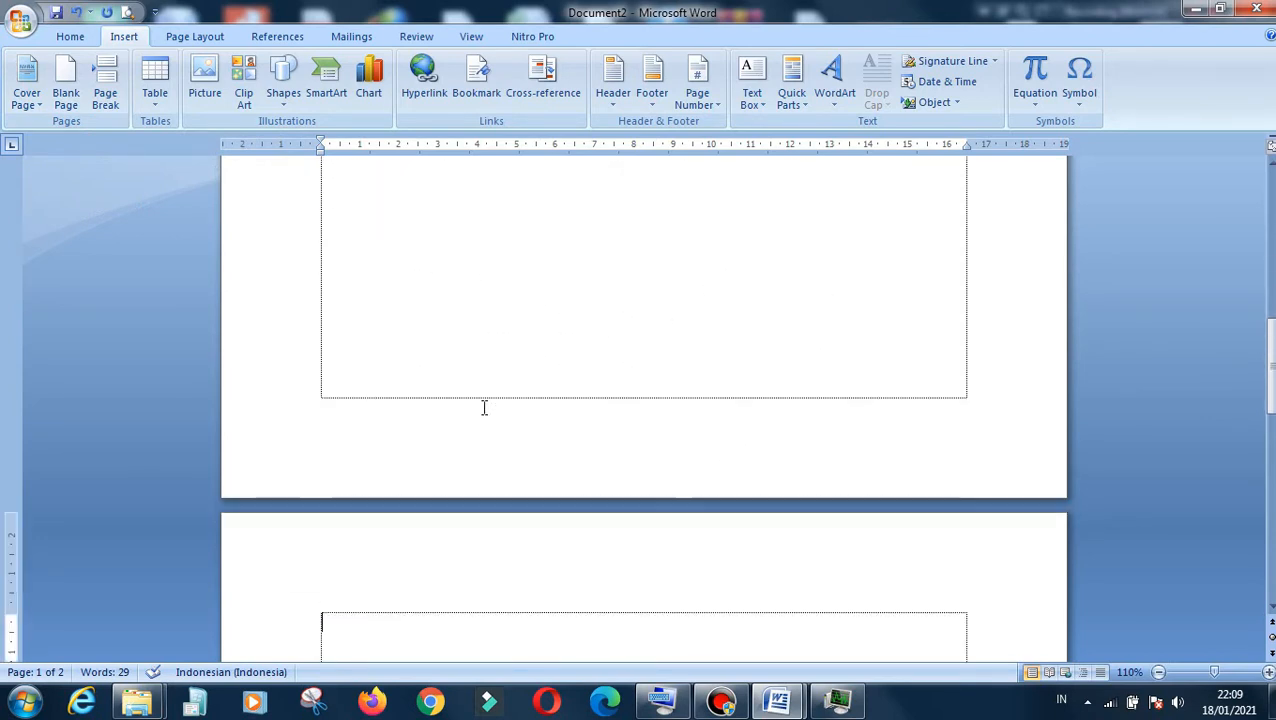
scroll(484, 407, down, 3)
scroll(584, 478, down, 3)
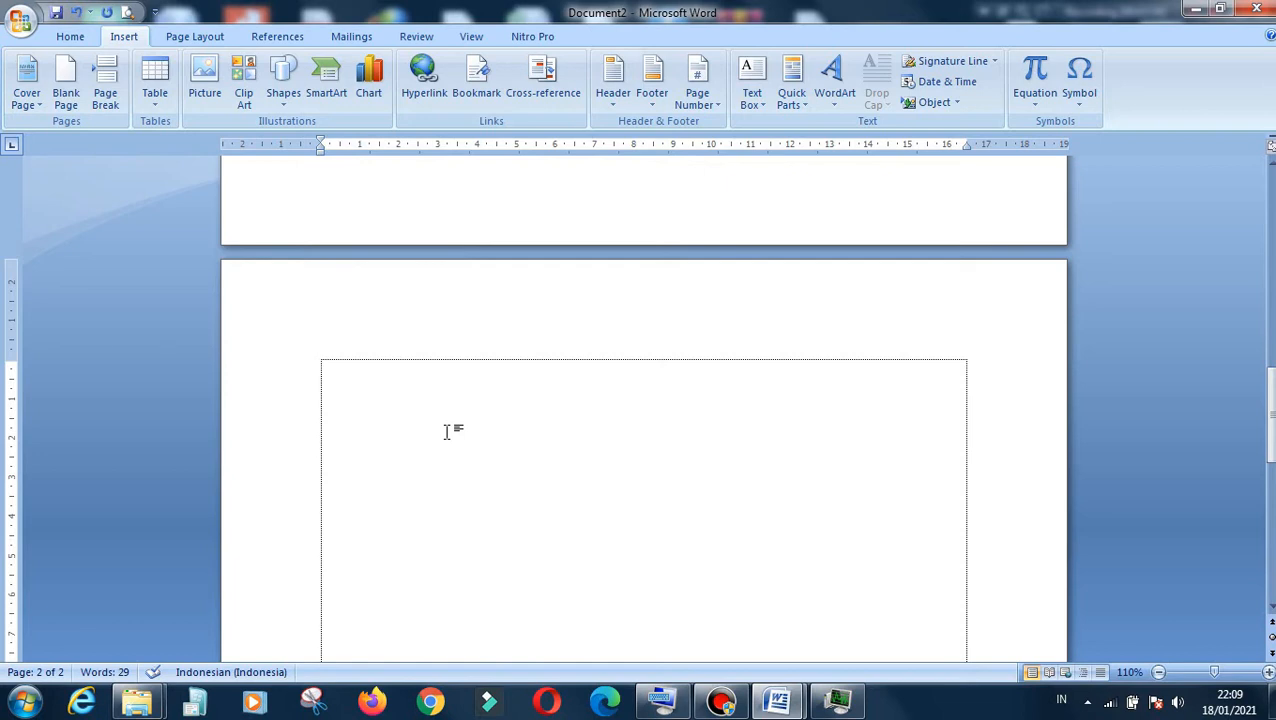
scroll(447, 432, down, 10)
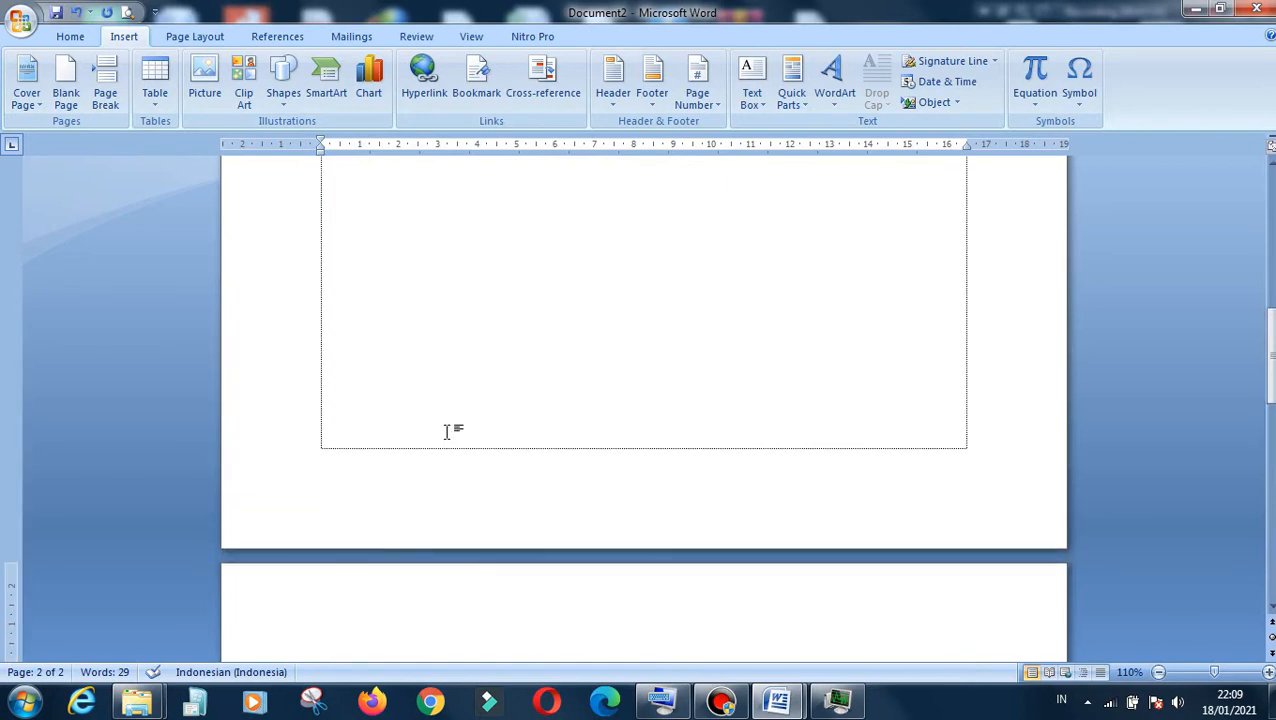
scroll(447, 432, up, 3)
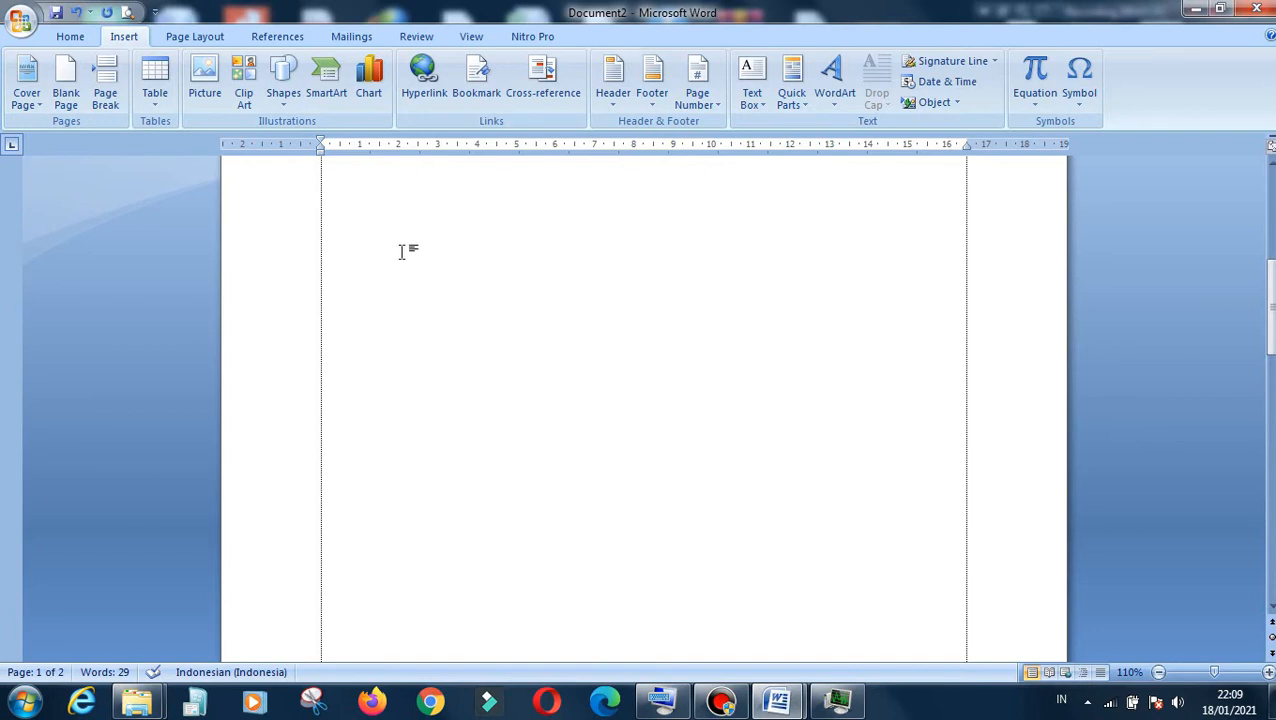
Undo the page break and return to the sample text
key(ctrl+z)
scroll(647, 367, up, 3)
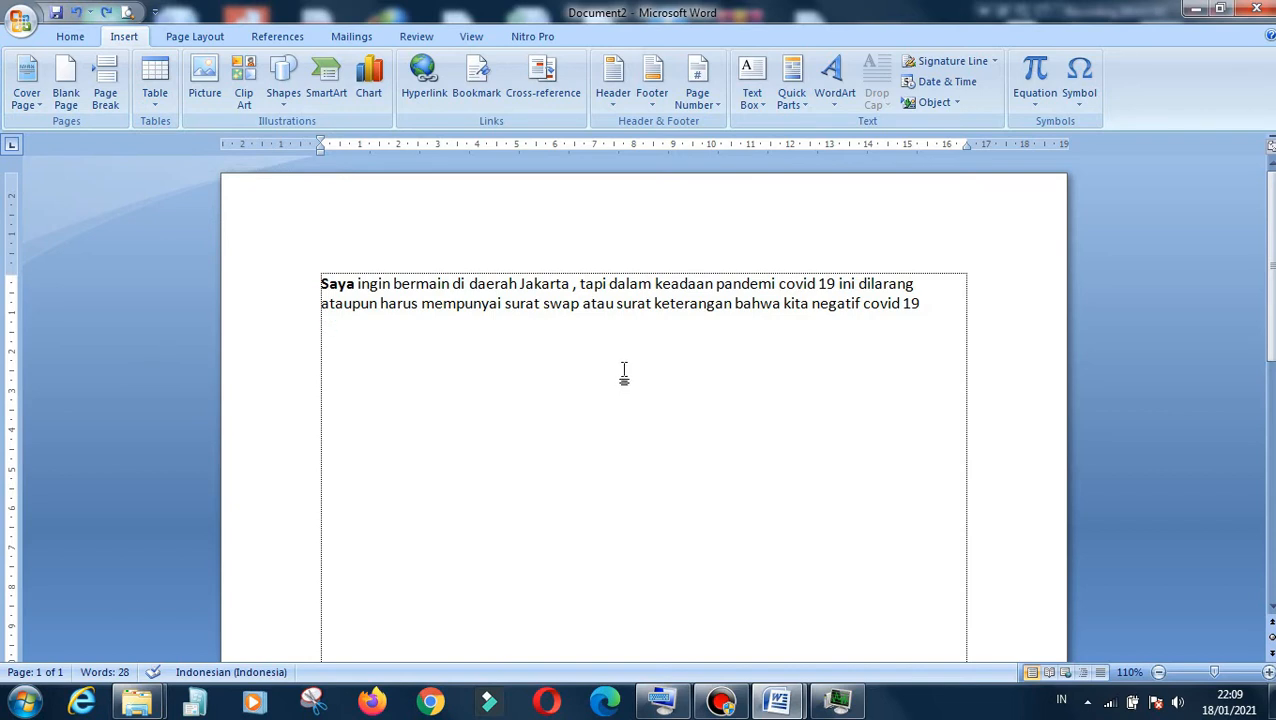
Insert a table of 4 columns and 3 rows below the sample text and narrow its first two columns
click(155, 92)
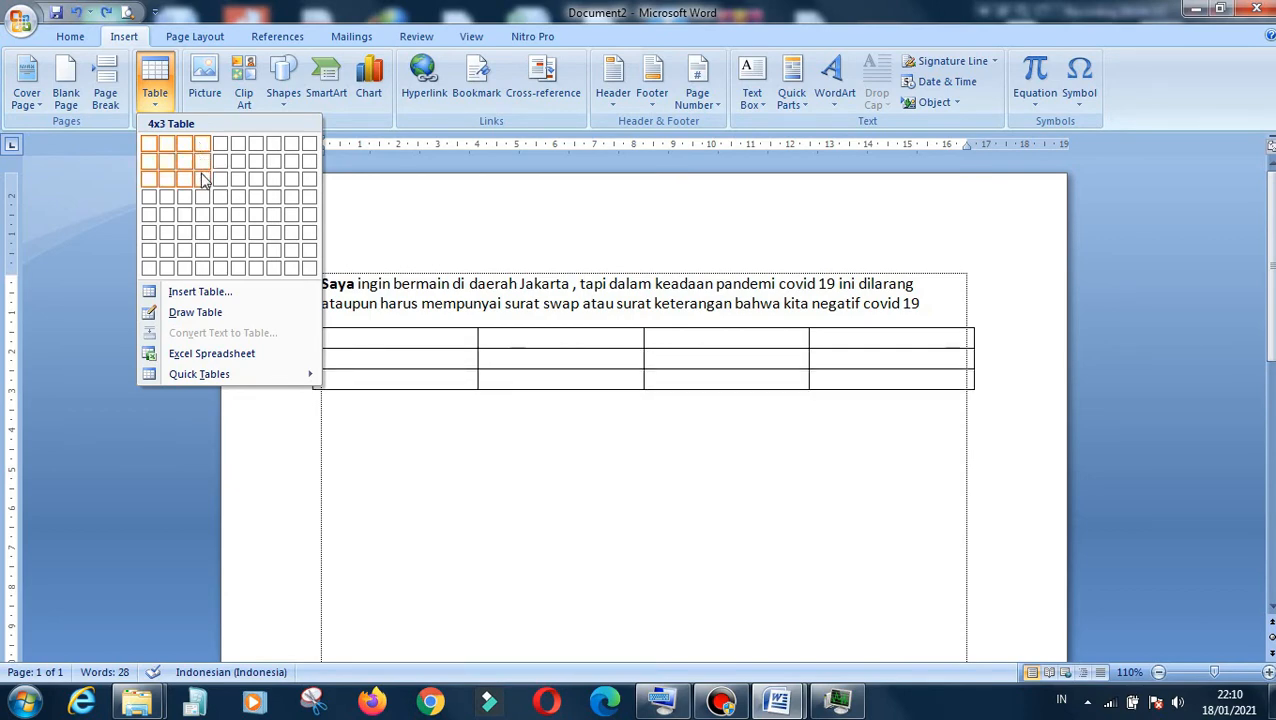
click(203, 179)
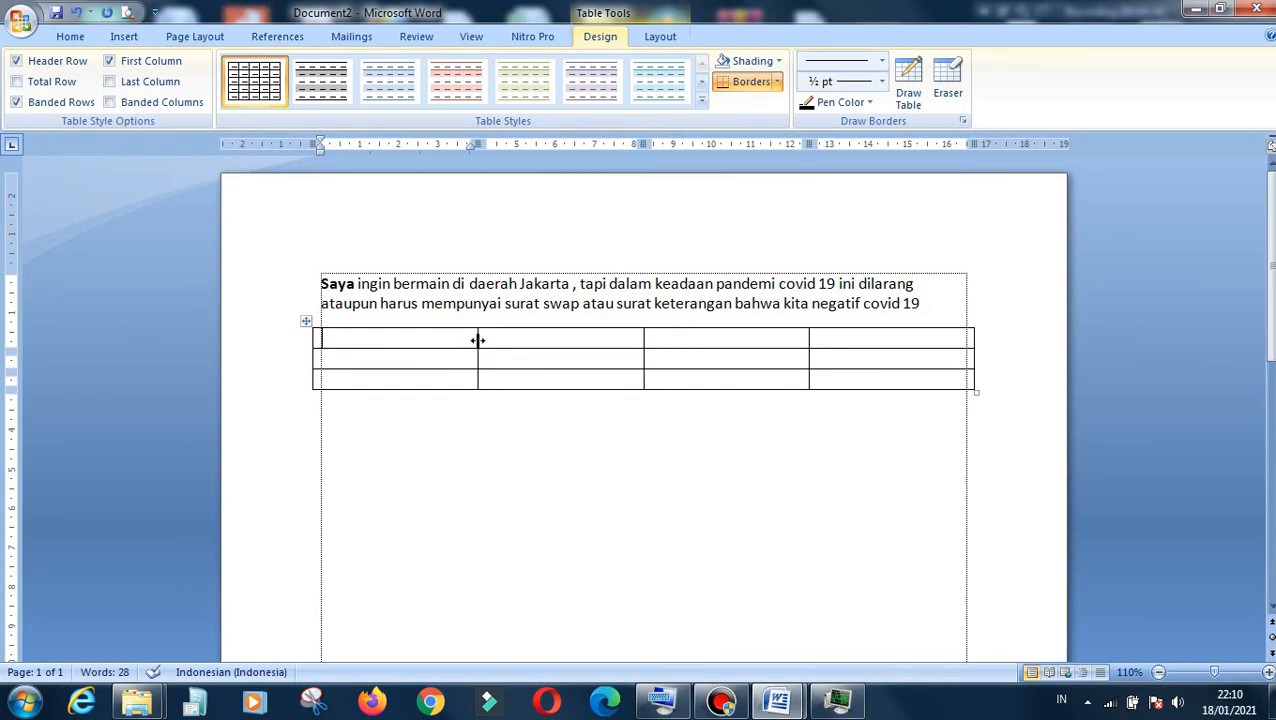
drag(478, 340, 478, 340)
drag(478, 340, 377, 347)
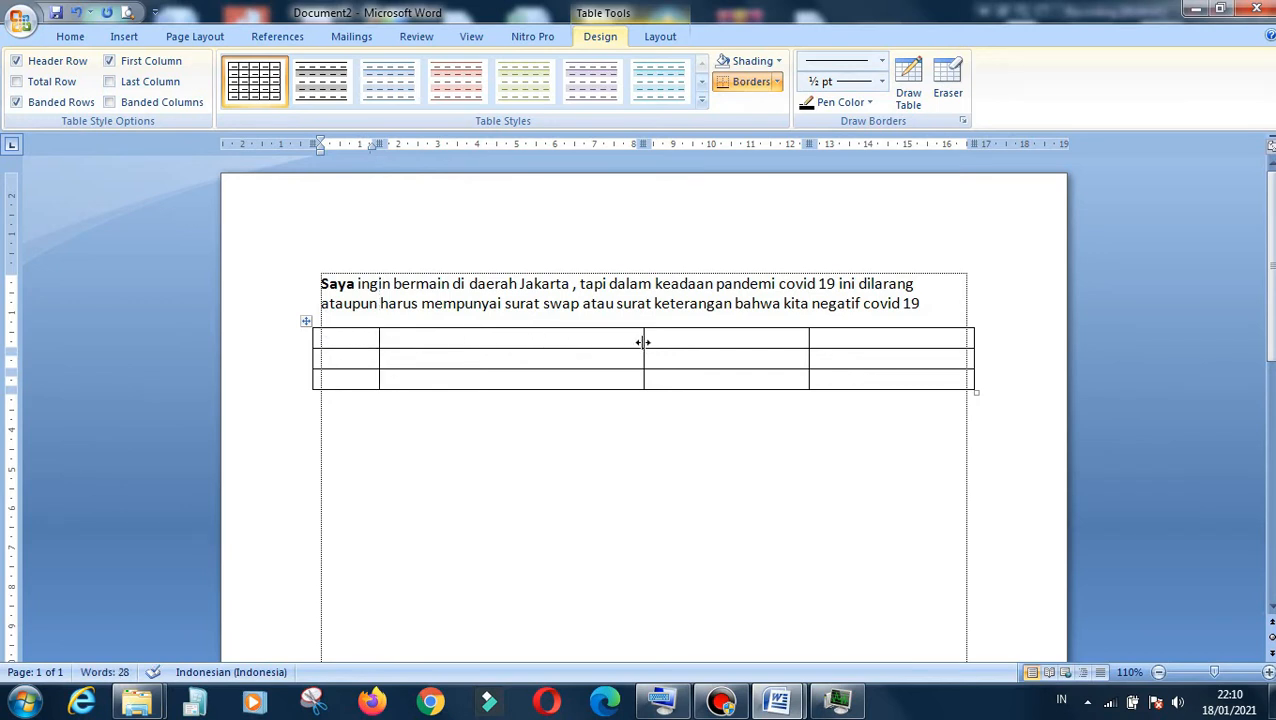
drag(642, 342, 584, 344)
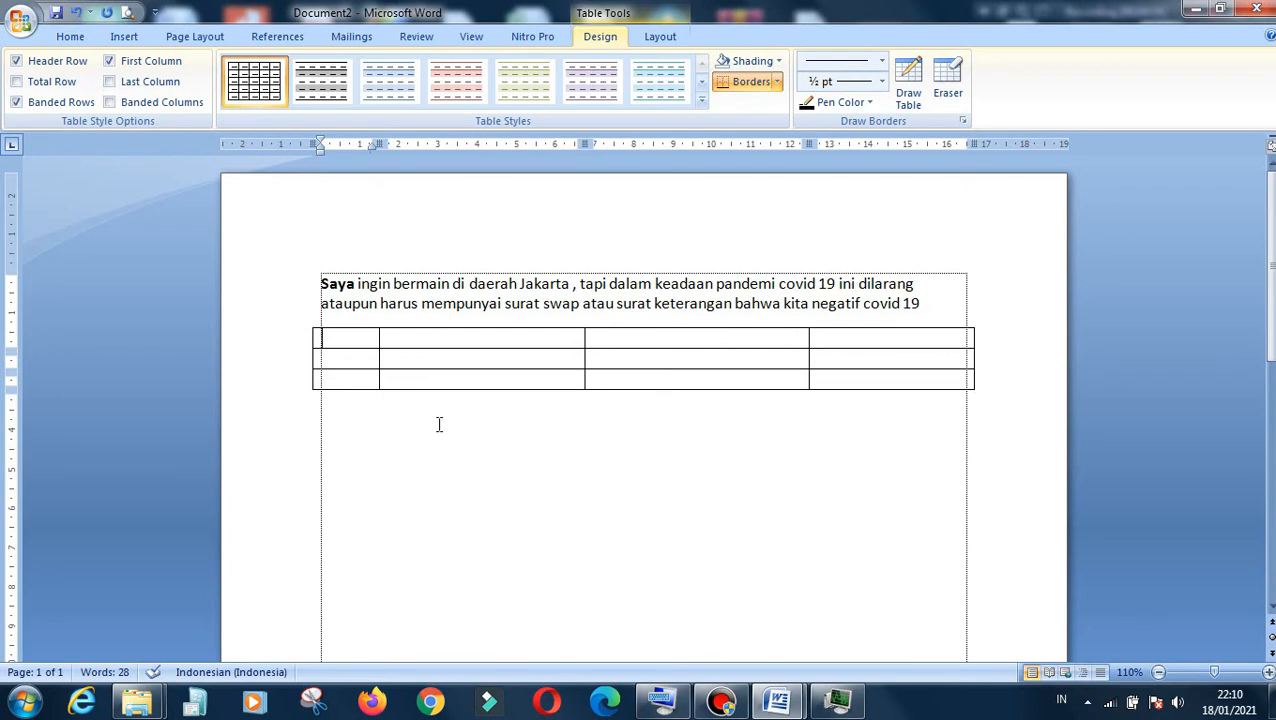
Undo the column width changes and the insertion of the 4x3 table
key(ctrl+z)
key(ctrl+z)
key(ctrl+z)
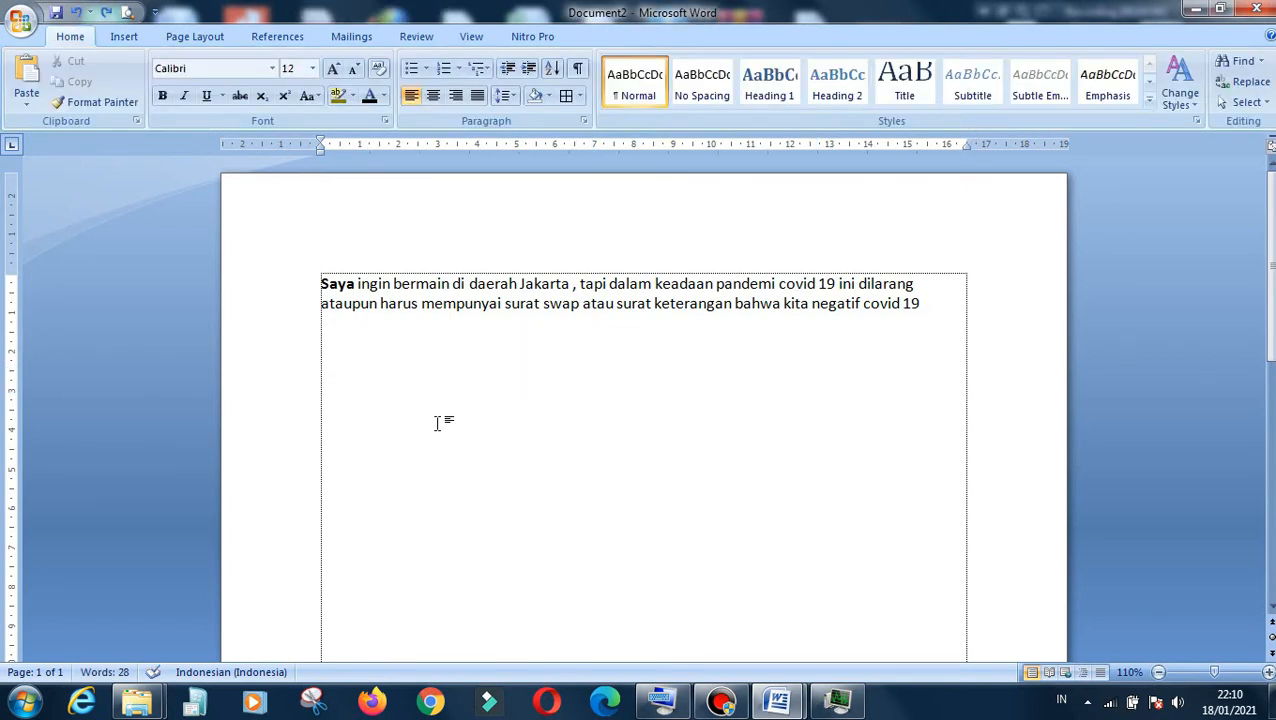
Insert a table with 15 columns and 15 rows below the sample text, specifying its size in the Insert Table dialog
click(130, 39)
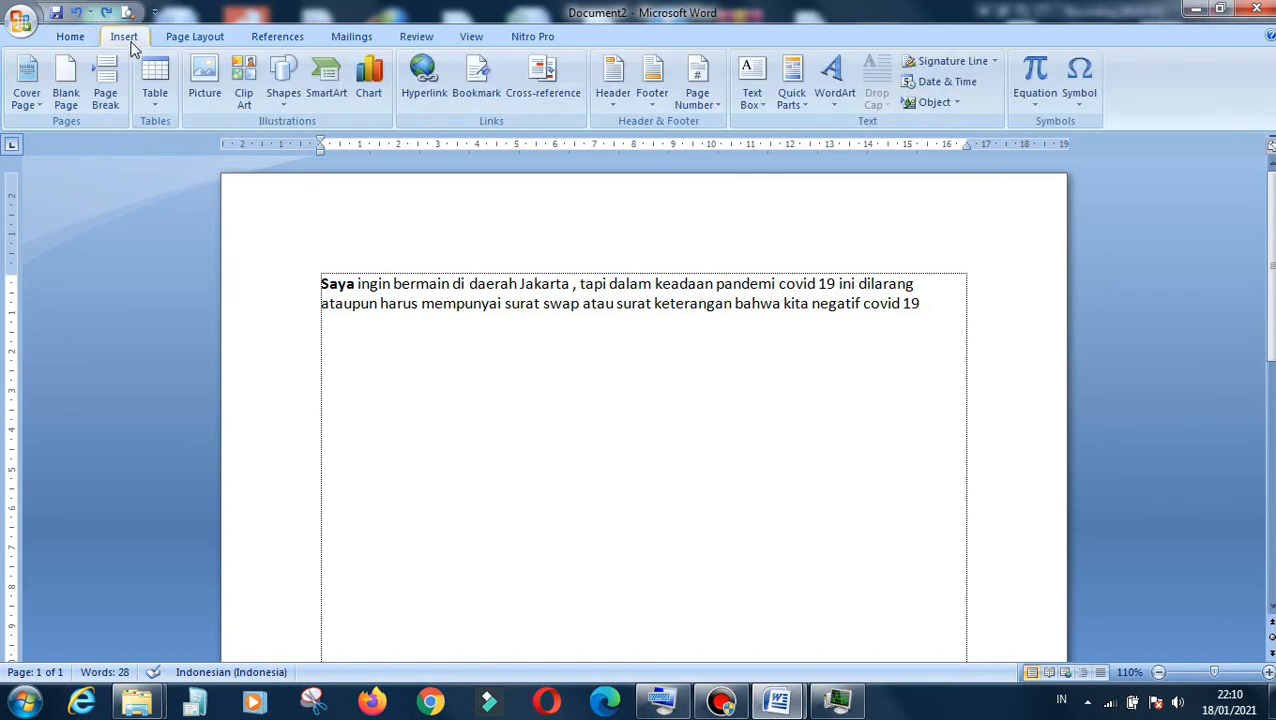
click(153, 113)
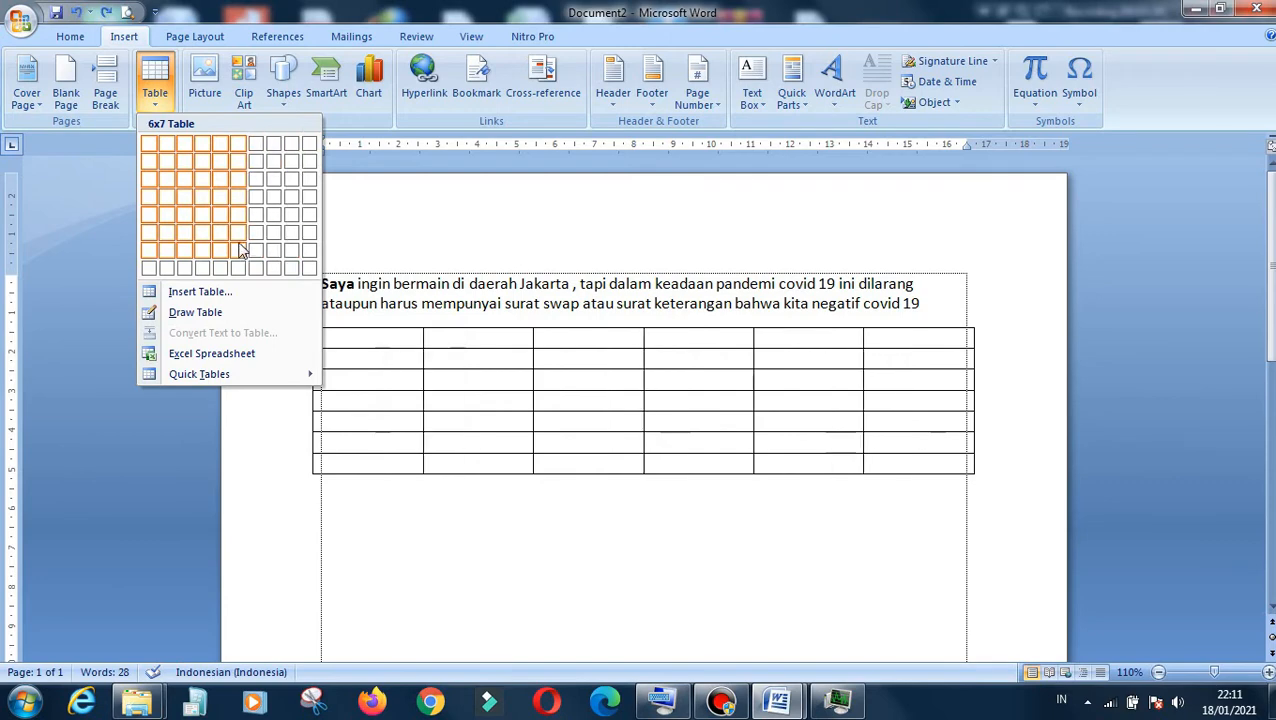
click(192, 294)
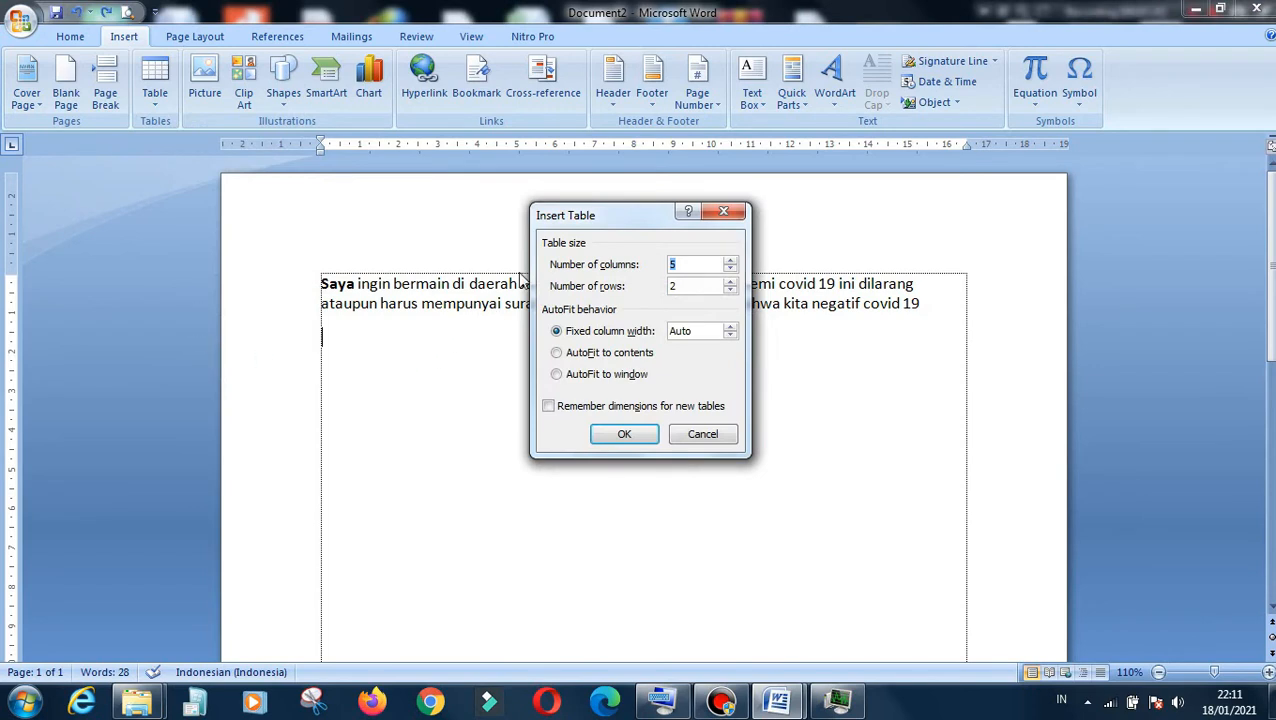
drag(574, 226, 509, 257)
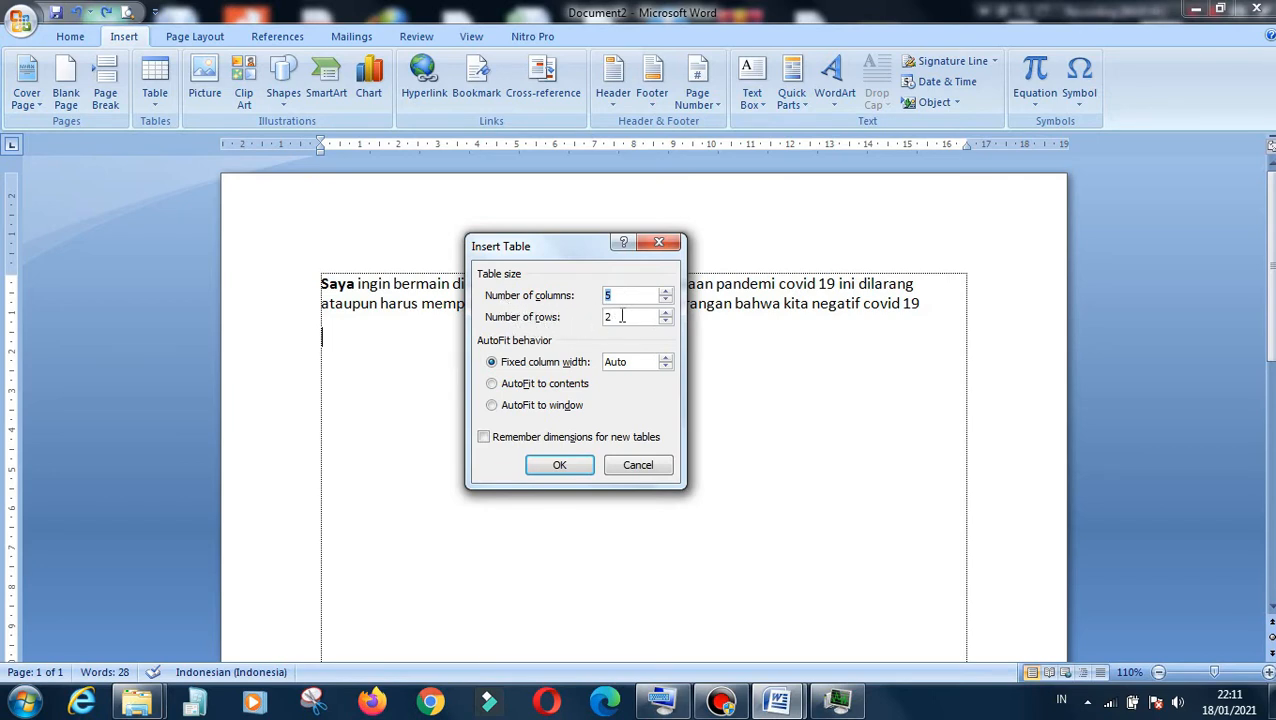
drag(625, 296, 600, 300)
text(15)
drag(618, 317, 590, 315)
text(15)
click(562, 466)
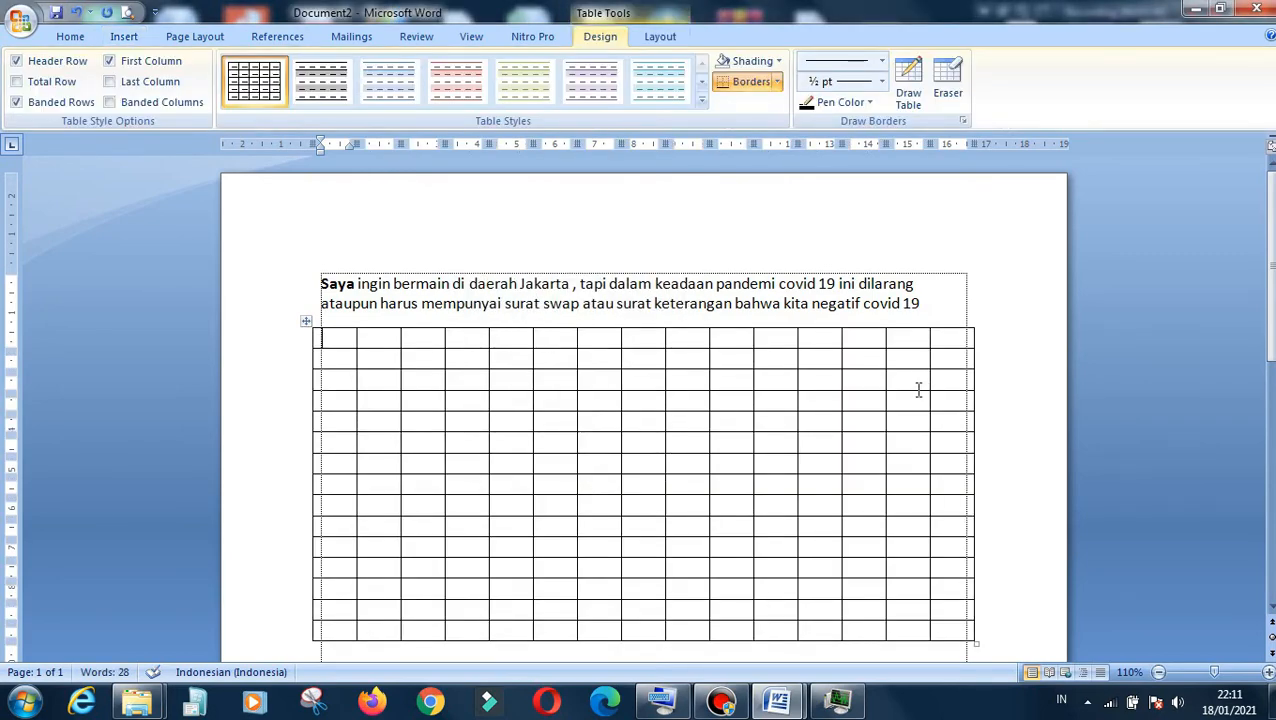
Align the table's outer left and right borders with the page's text margins
scroll(922, 395, down, 3)
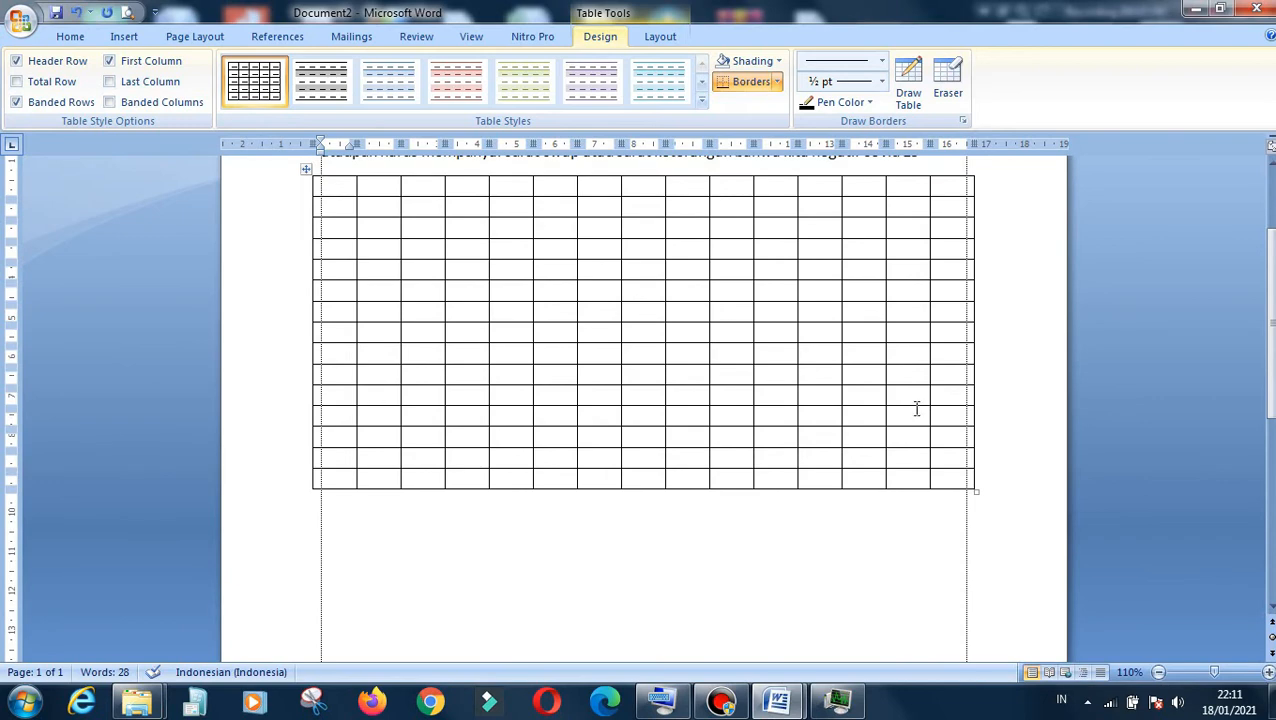
scroll(916, 401, up, 2)
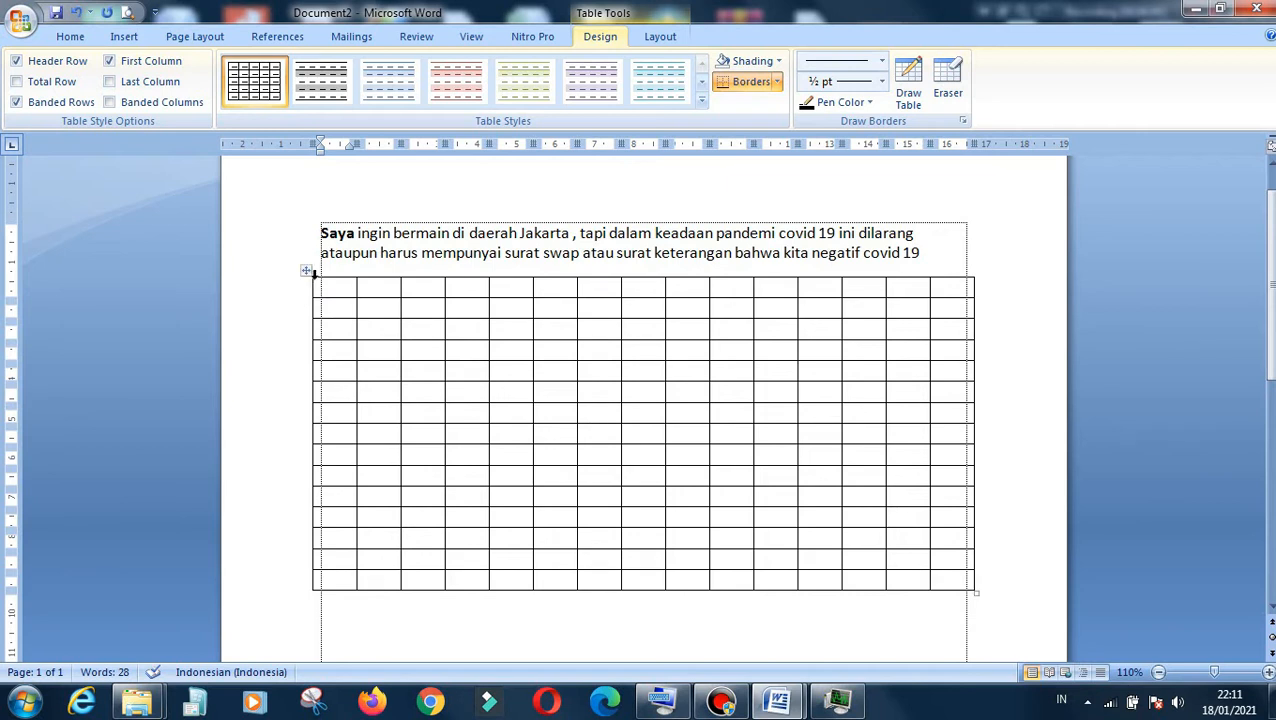
drag(313, 288, 321, 291)
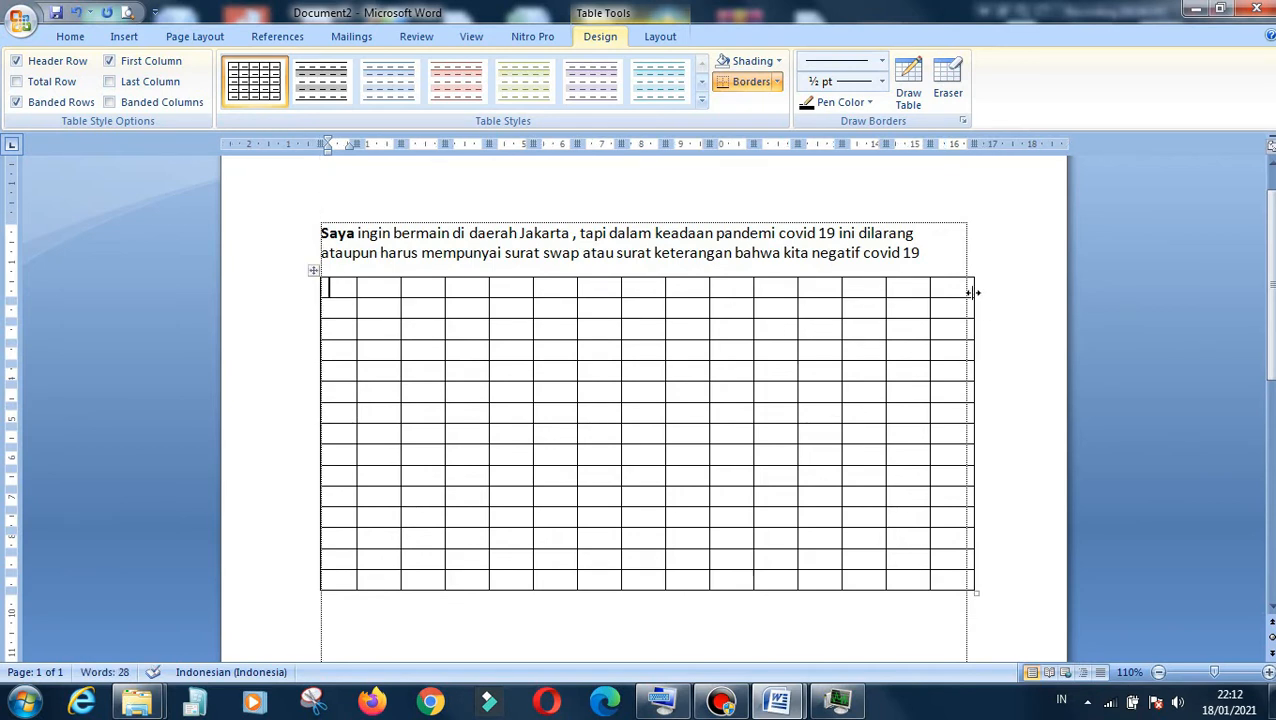
drag(971, 292, 966, 291)
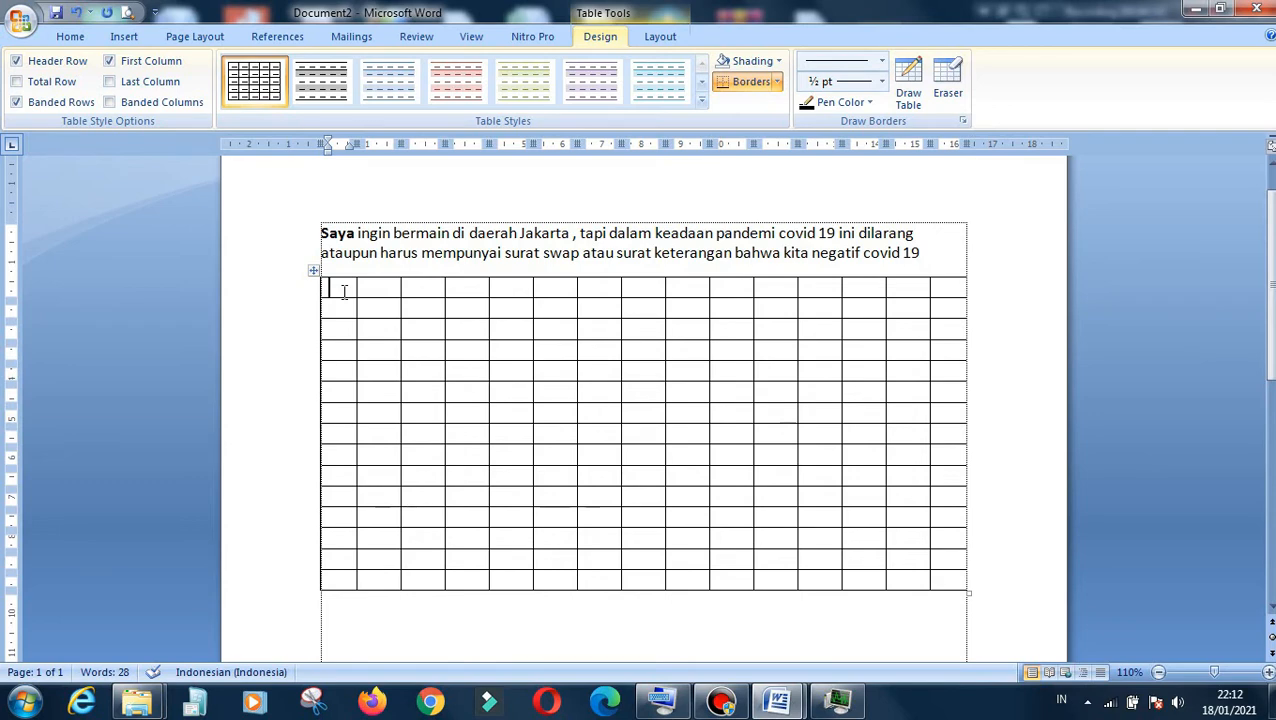
Enter the headings NO and TANGGAL in the first two cells of the table's top row, using the On-Screen Keyboard for the second
text(NO)
click(663, 702)
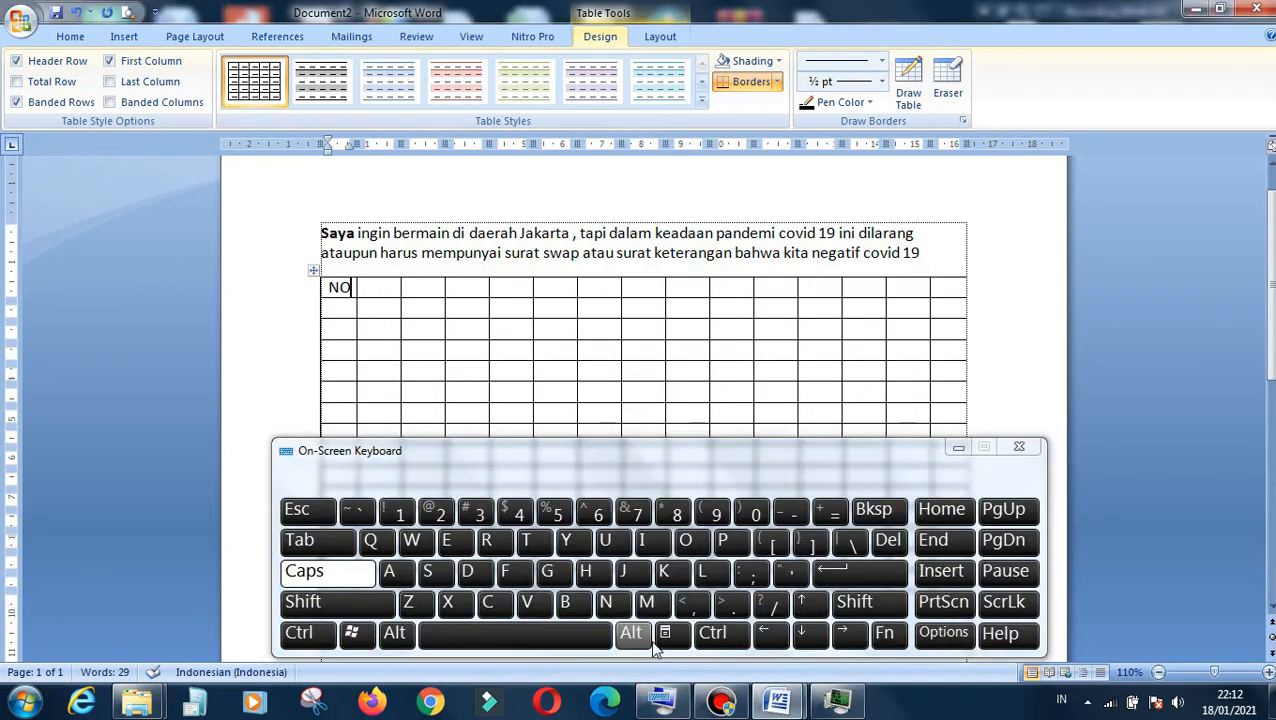
click(378, 287)
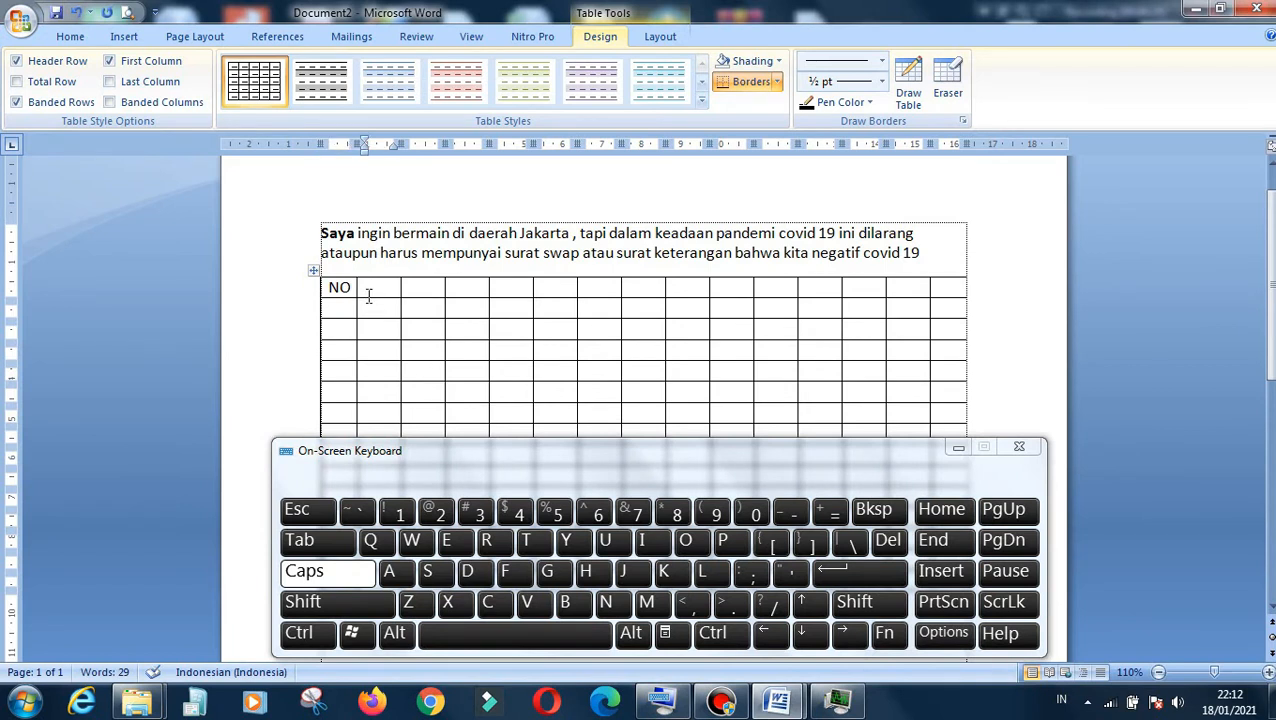
click(527, 541)
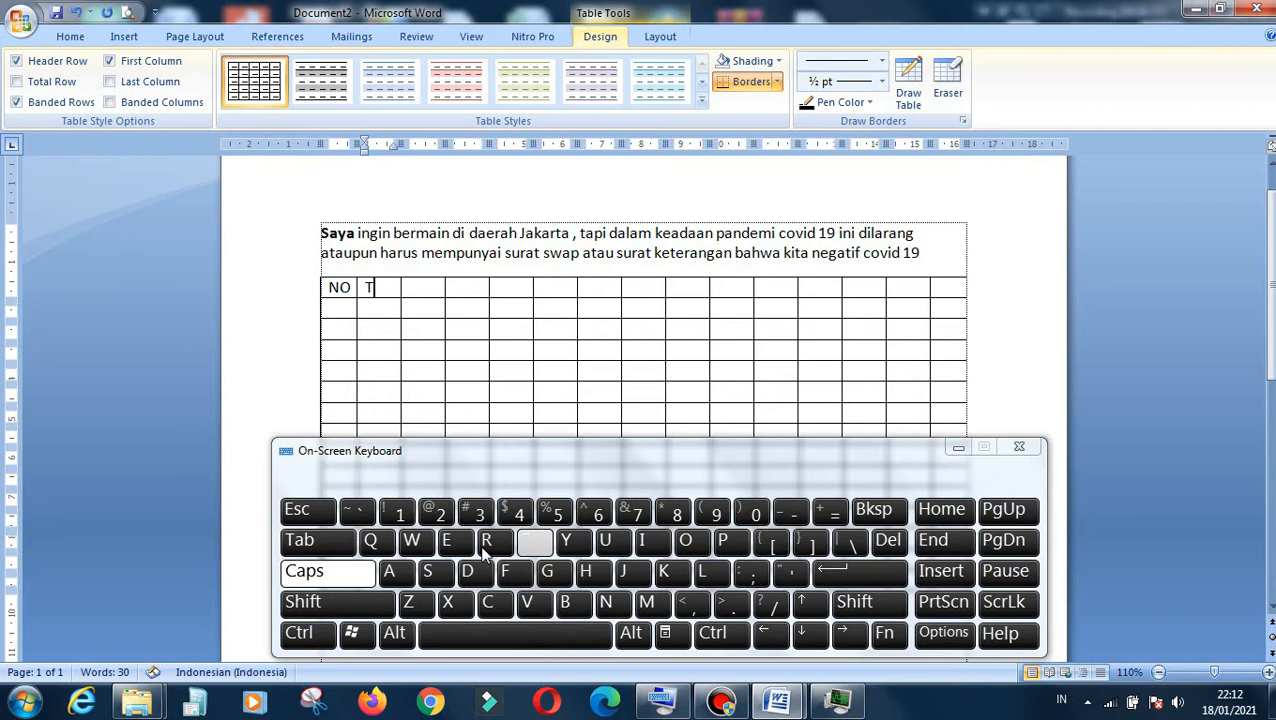
click(390, 571)
click(605, 602)
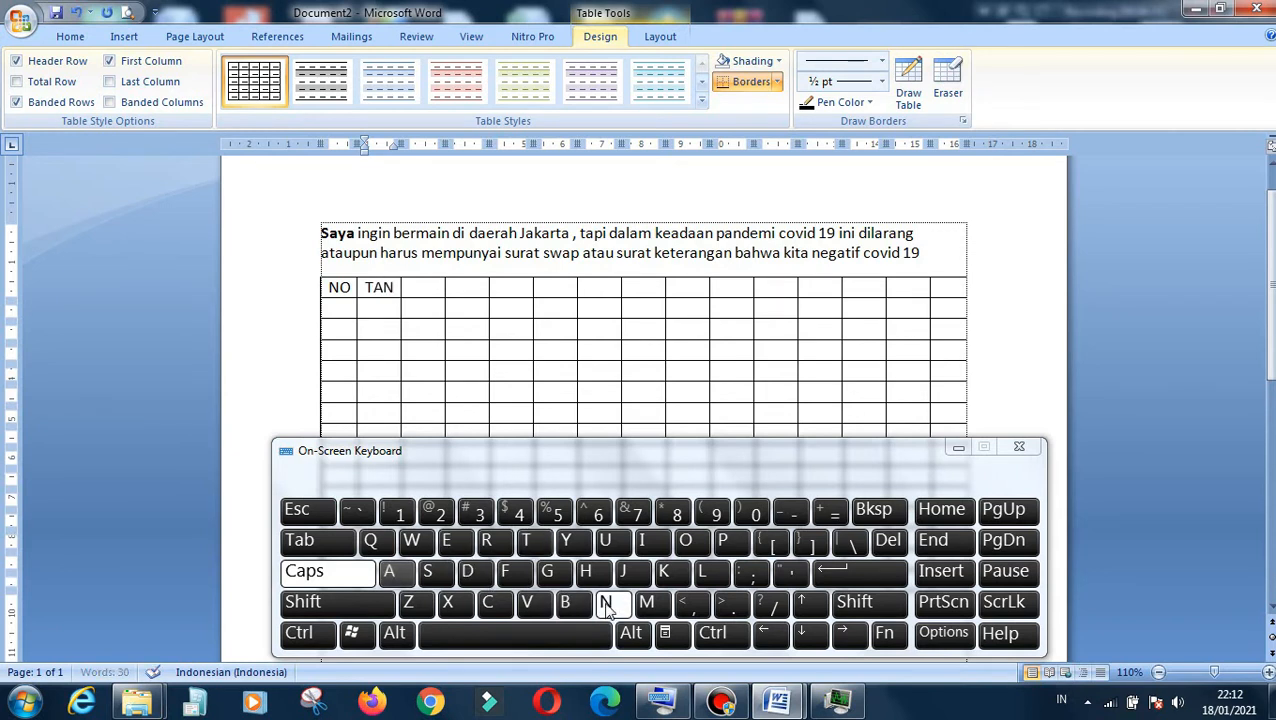
click(547, 571)
click(547, 571)
click(395, 571)
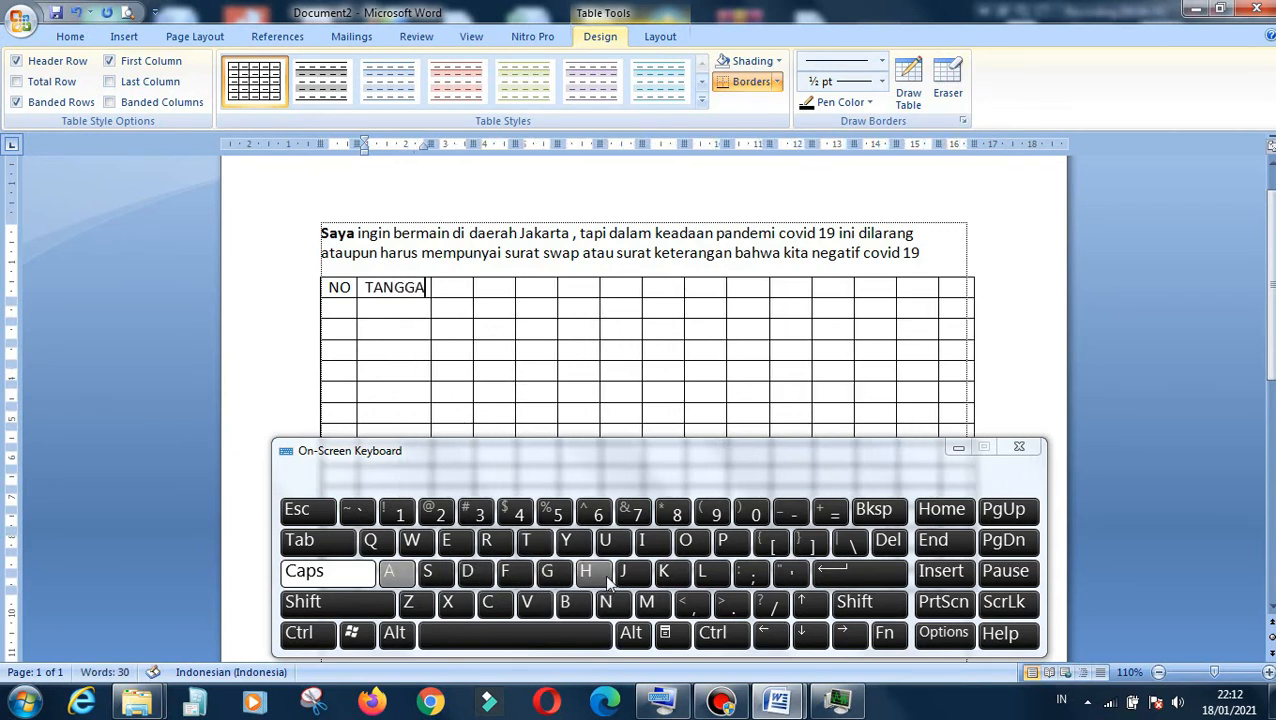
click(713, 576)
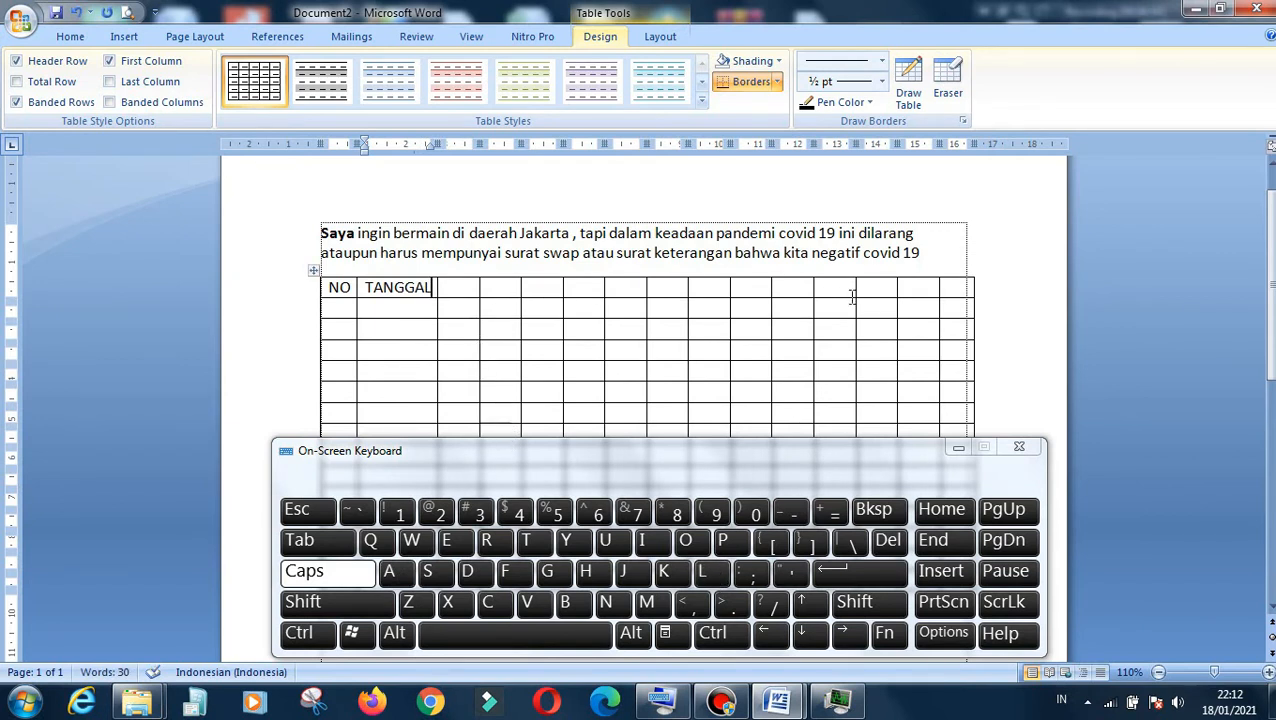
Enter the heading KET in the last cell of the table's top row, using the On-Screen Keyboard
click(949, 286)
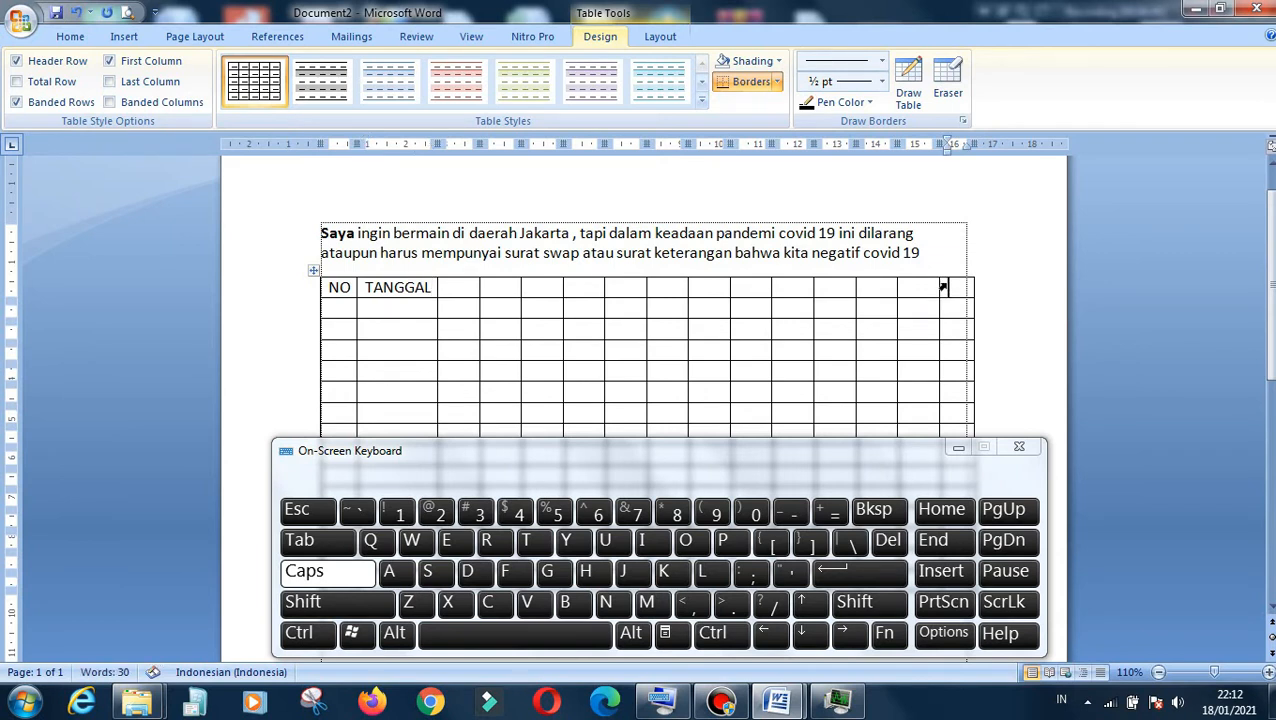
click(670, 573)
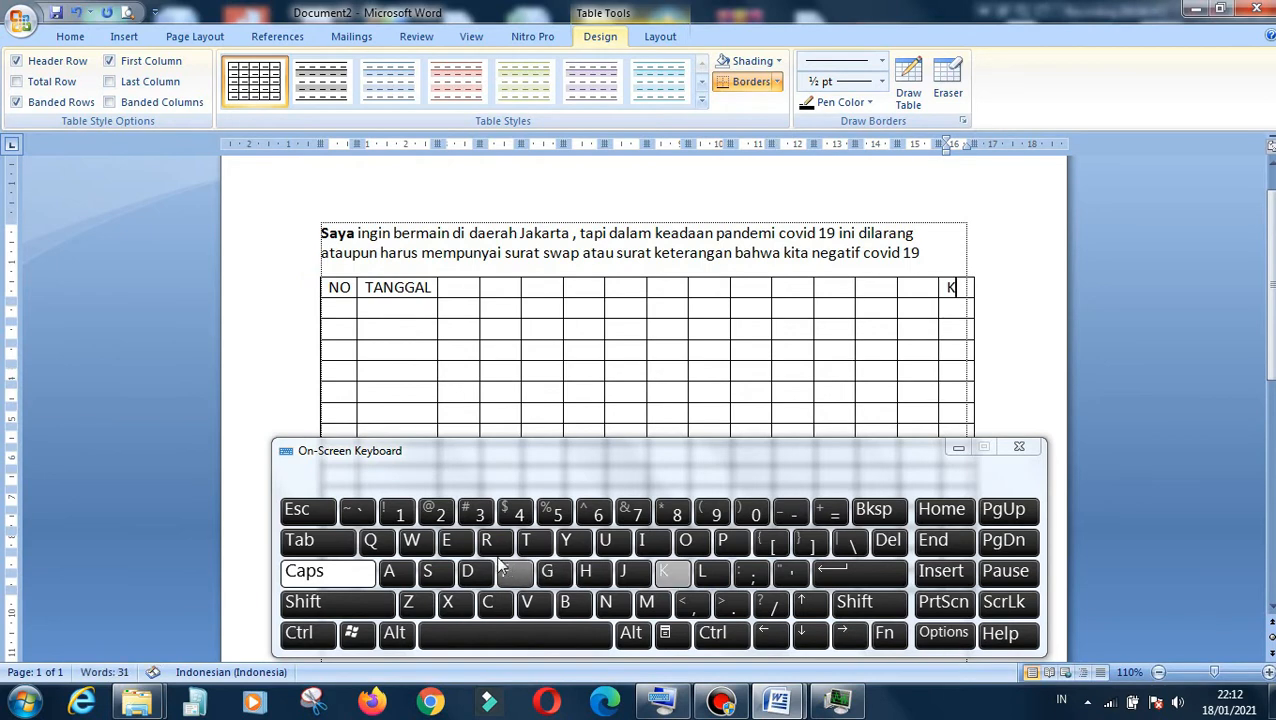
click(446, 540)
click(528, 546)
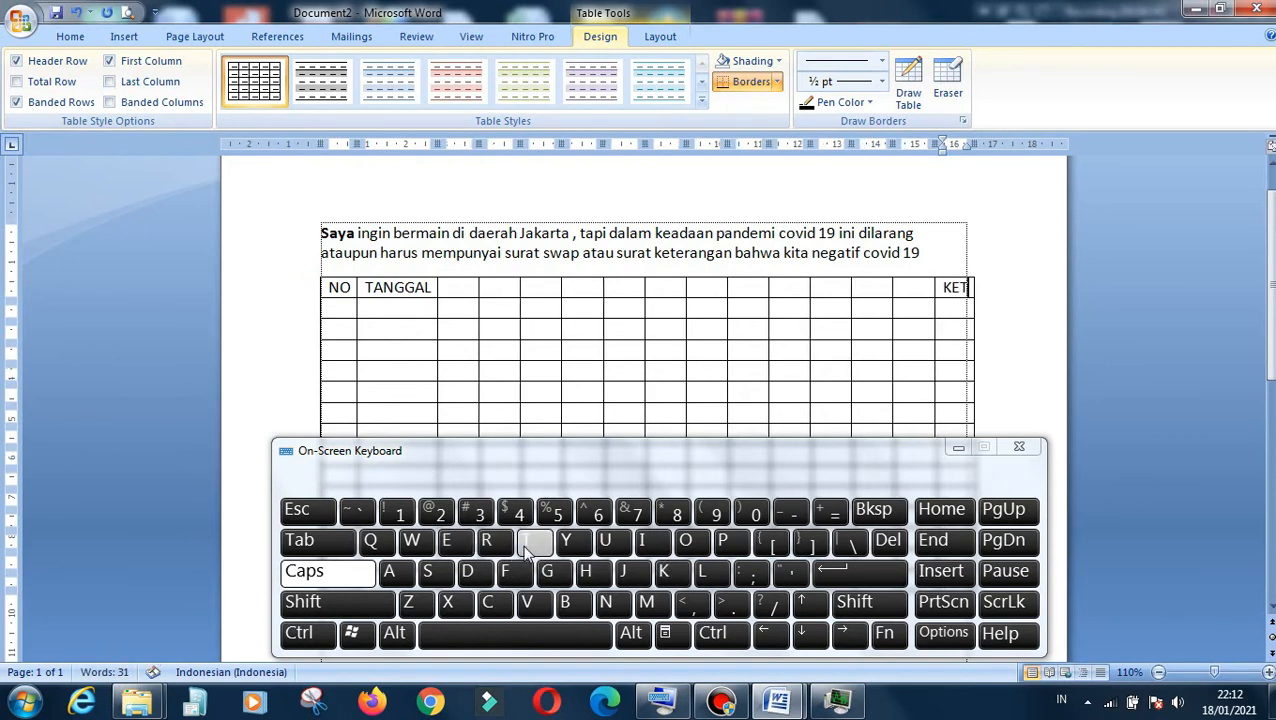
Move the On-Screen Keyboard lower to uncover more of the table and number the NO column 1, 2 and 3 from the third row down
drag(838, 472, 859, 545)
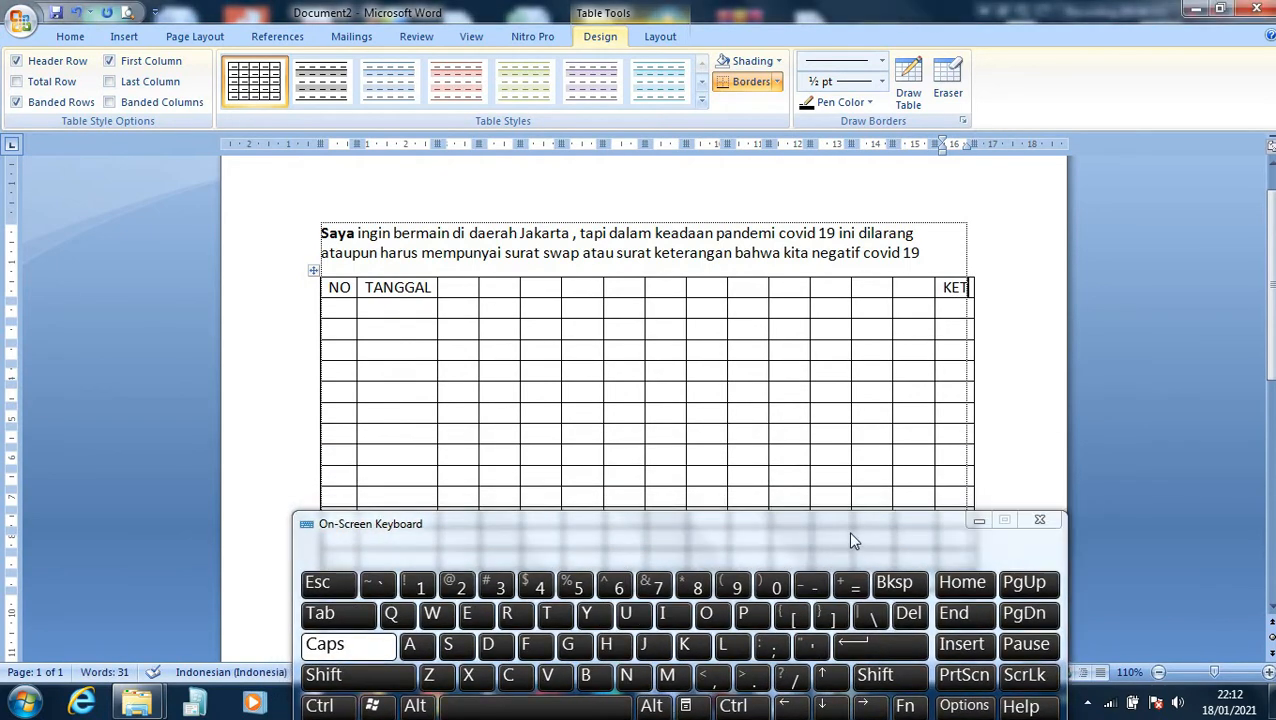
click(341, 332)
click(424, 586)
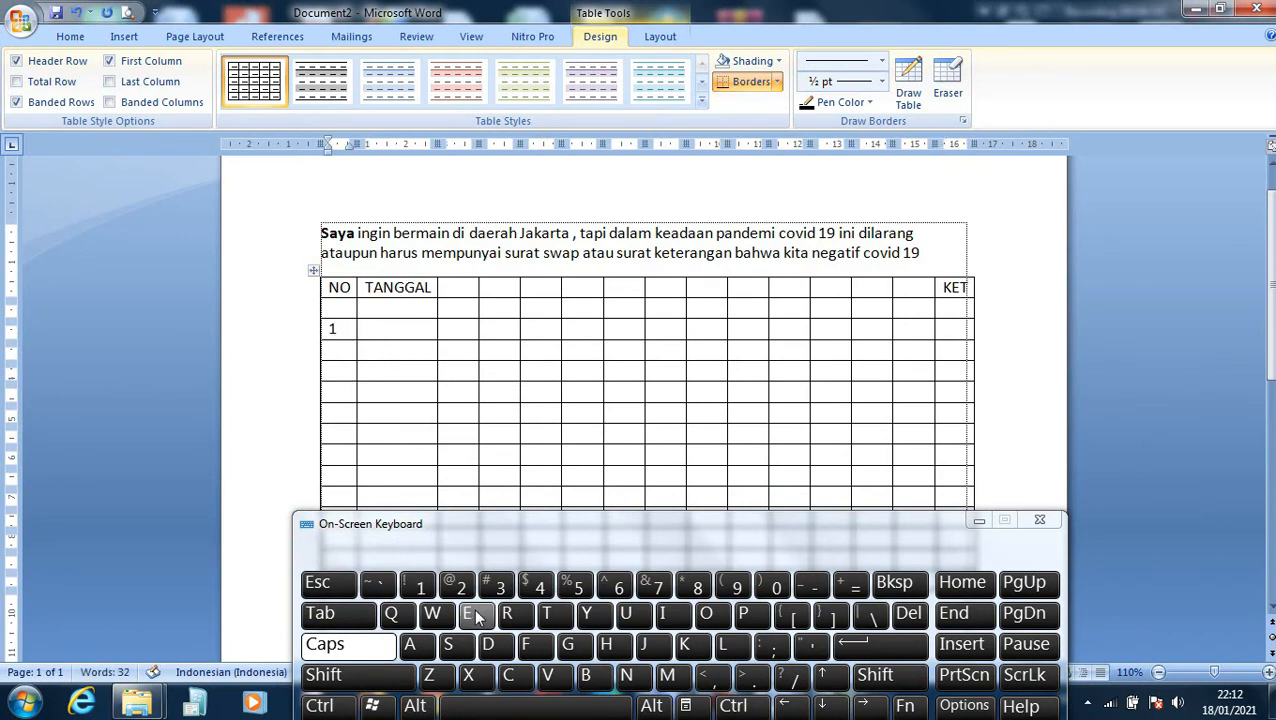
key(Down)
click(461, 586)
click(341, 374)
click(499, 586)
Number the second row's cells 1 to 13 across the columns between NO and KET, starting under TANGGAL
click(415, 311)
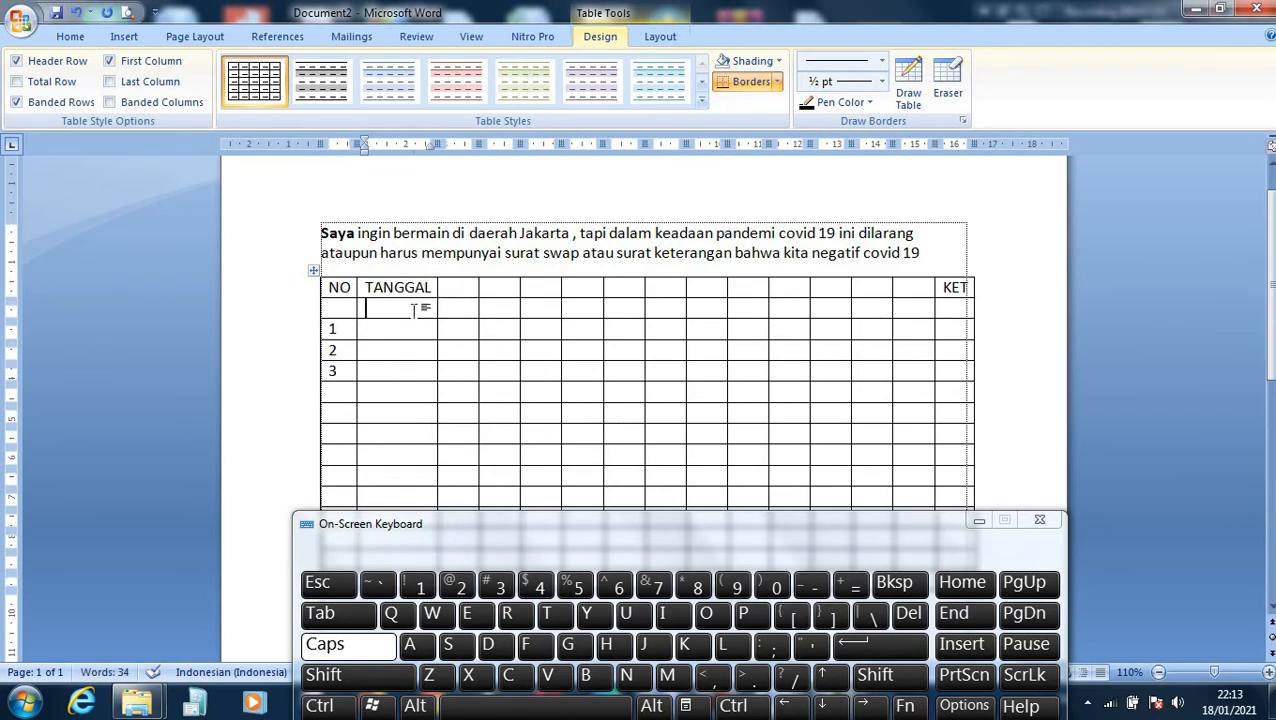
click(426, 584)
click(467, 306)
click(460, 588)
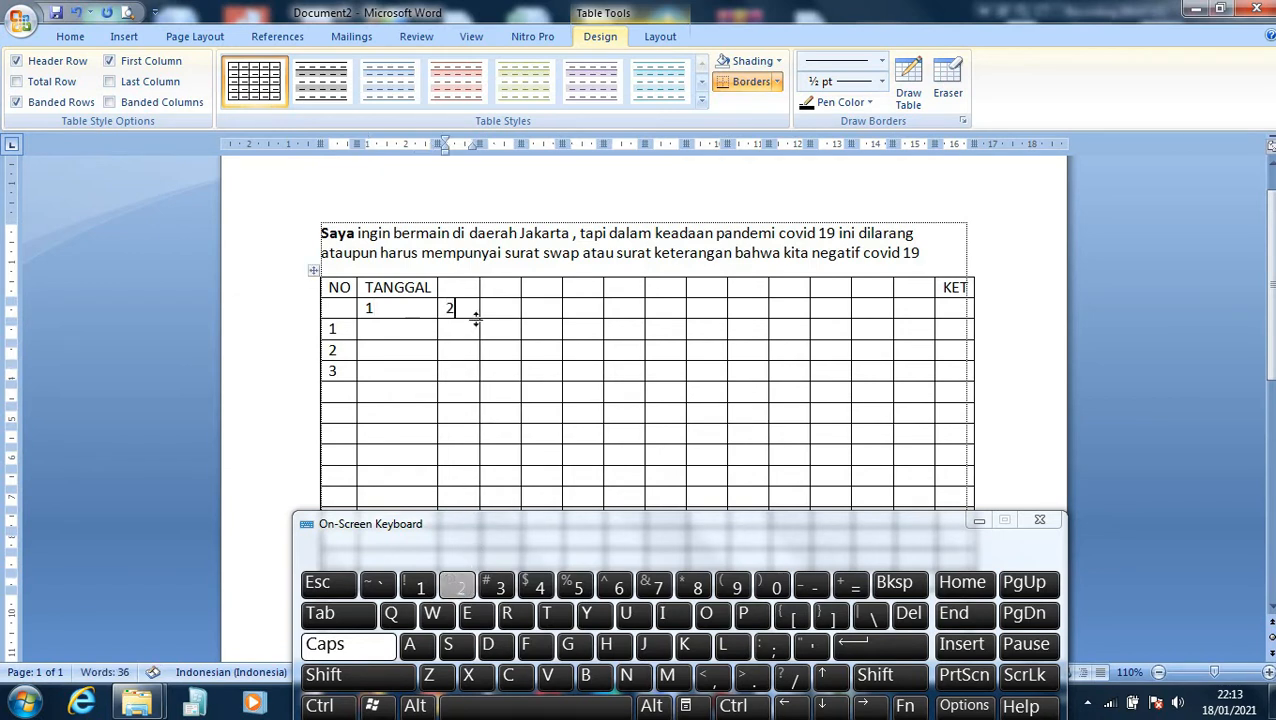
click(490, 310)
click(500, 588)
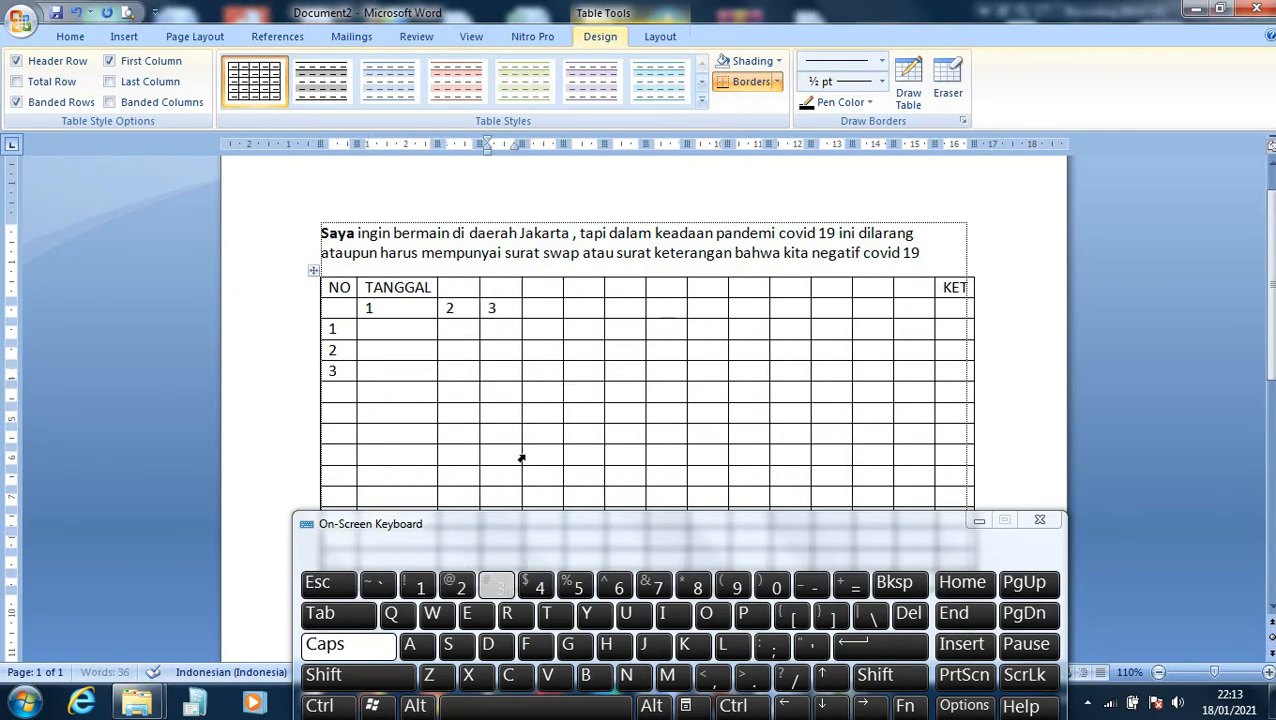
click(538, 306)
click(535, 586)
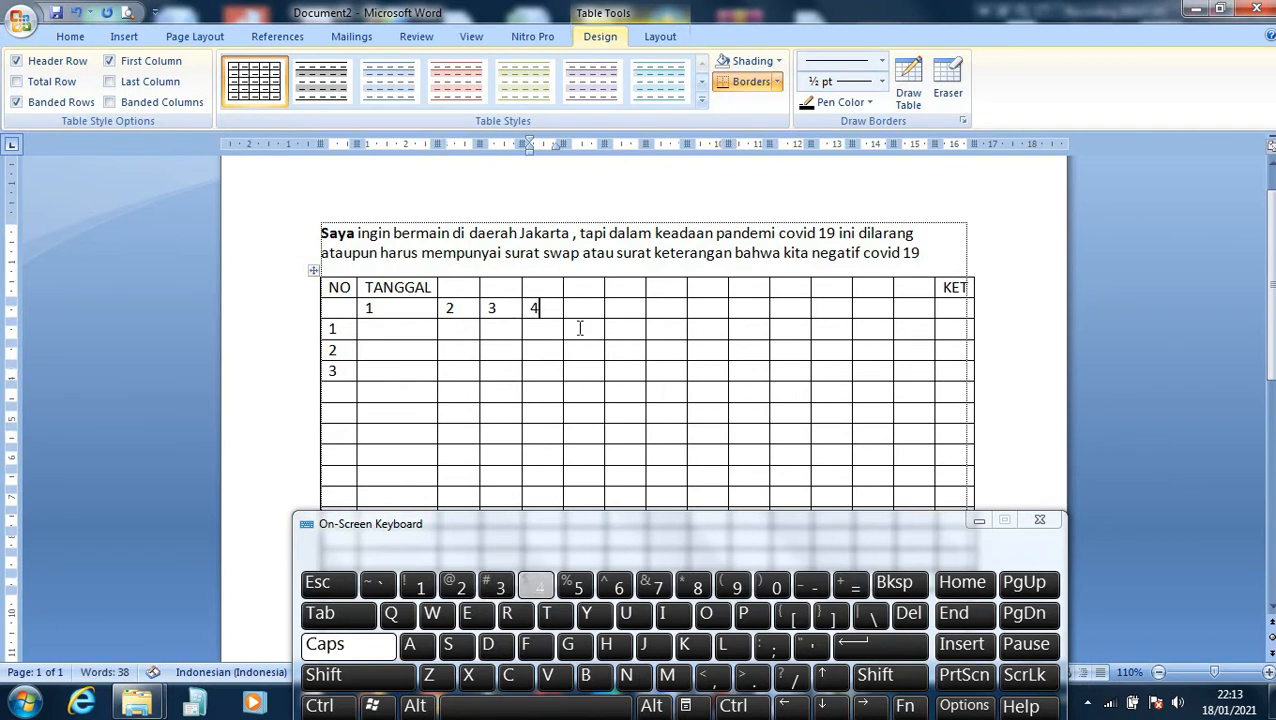
click(578, 310)
click(578, 588)
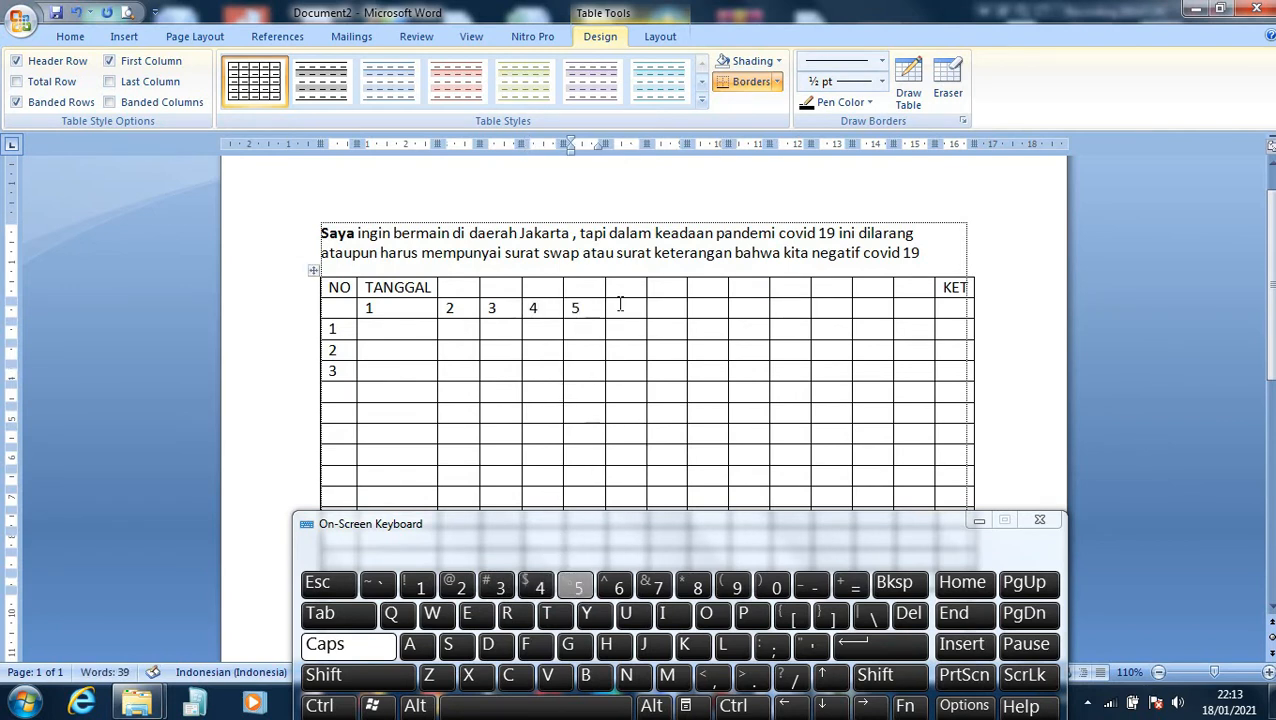
click(615, 305)
click(615, 588)
click(675, 307)
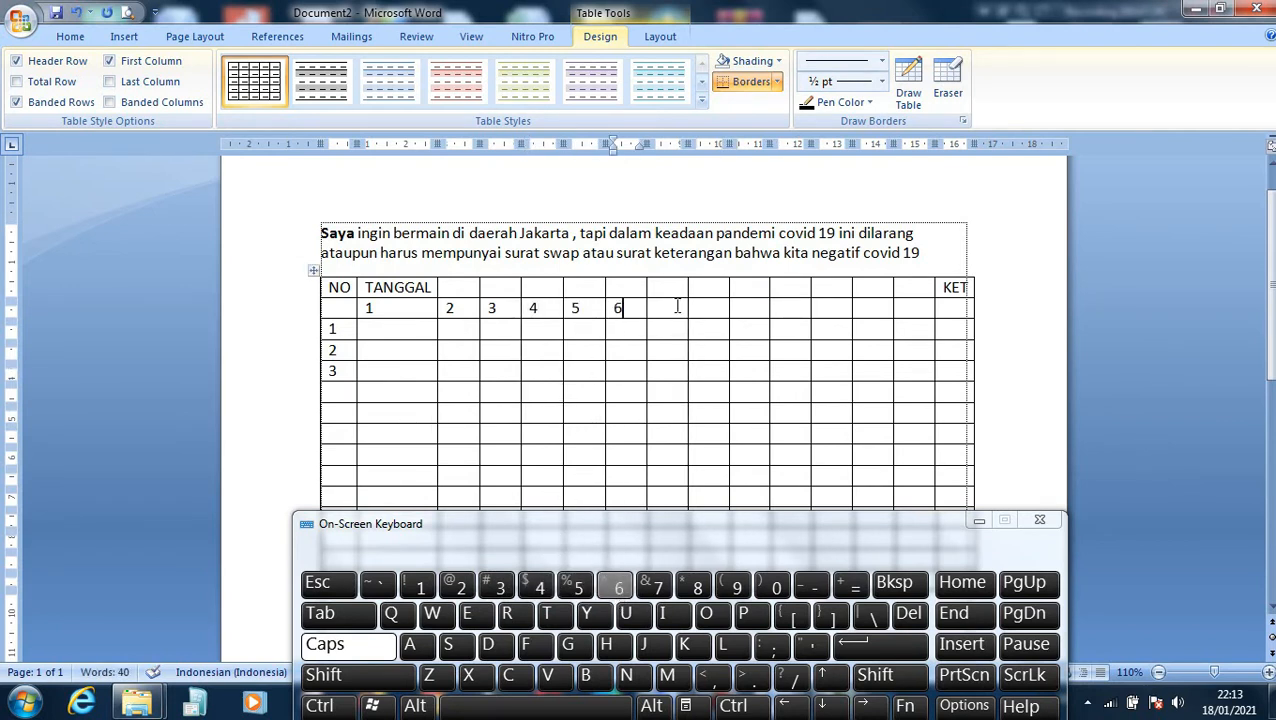
click(655, 586)
click(716, 313)
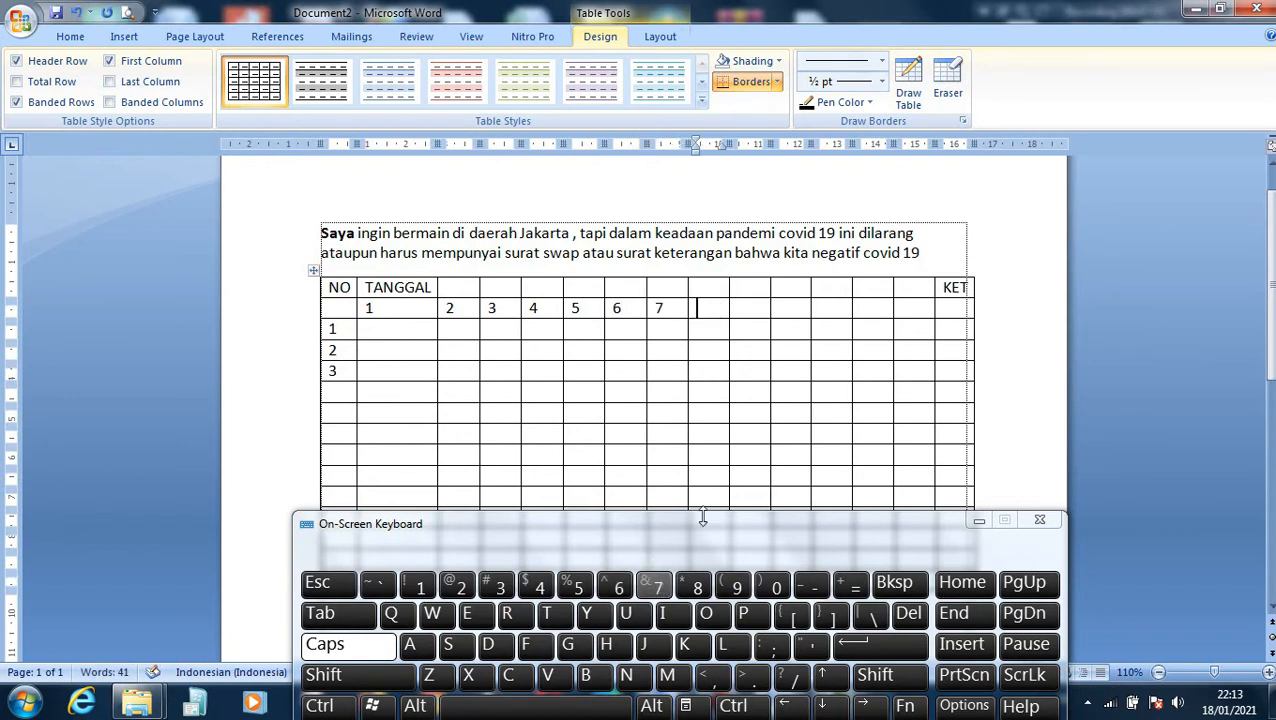
click(697, 586)
click(746, 310)
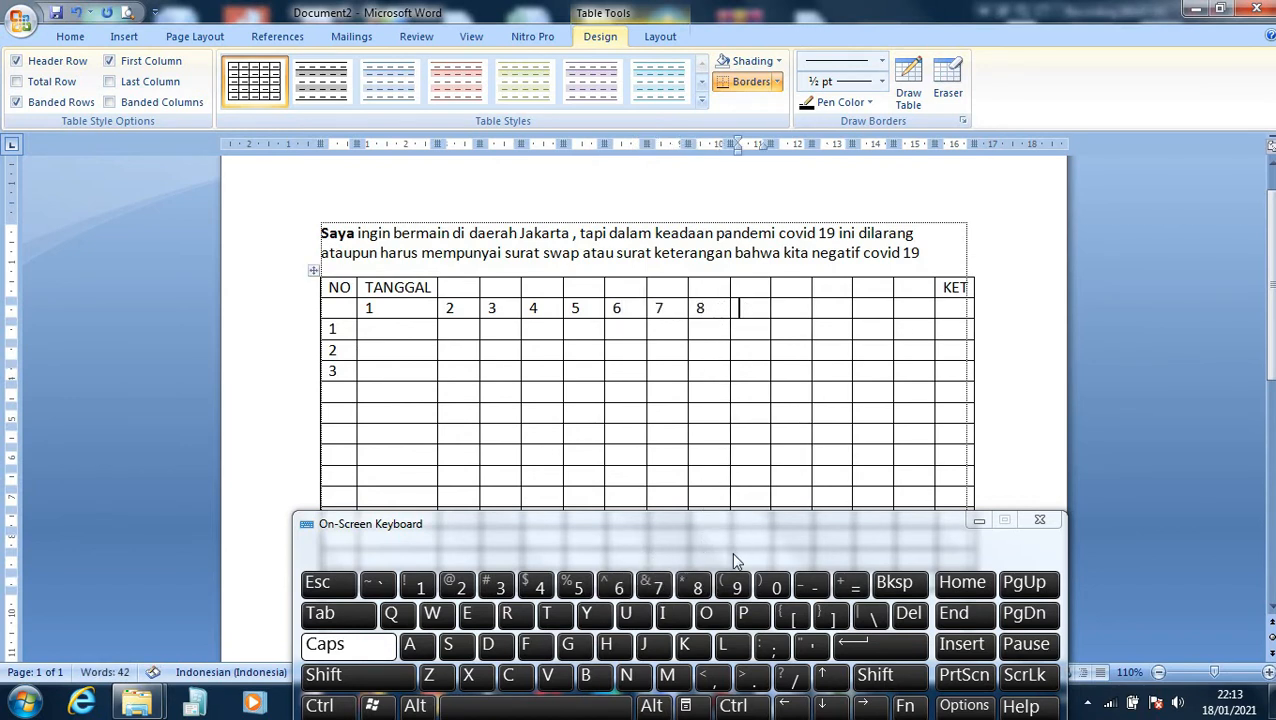
click(736, 586)
click(780, 310)
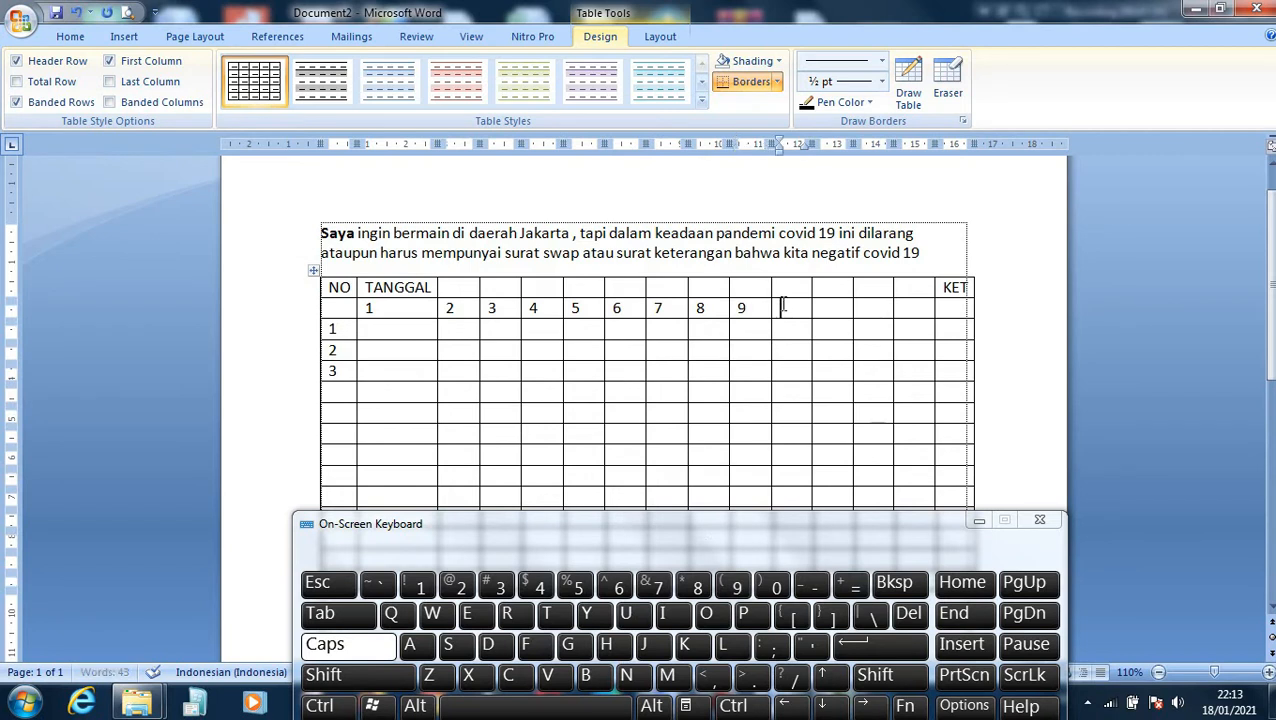
click(420, 586)
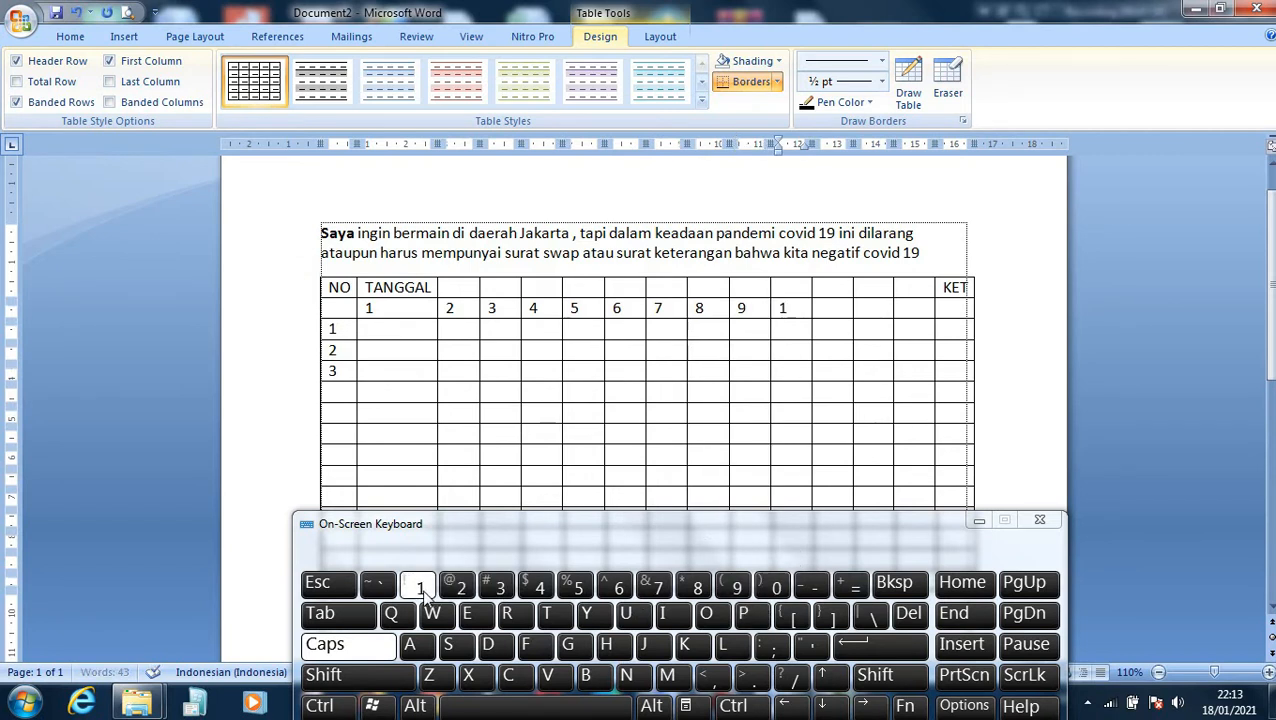
click(776, 586)
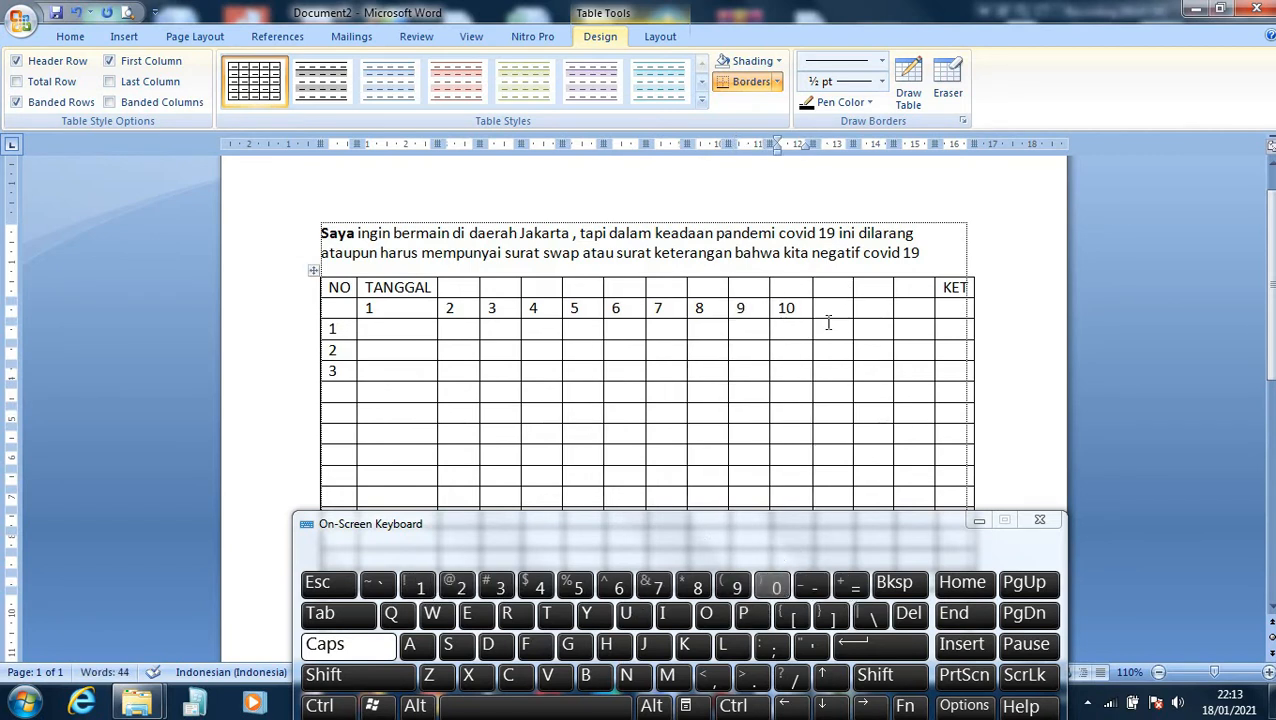
click(836, 310)
click(420, 586)
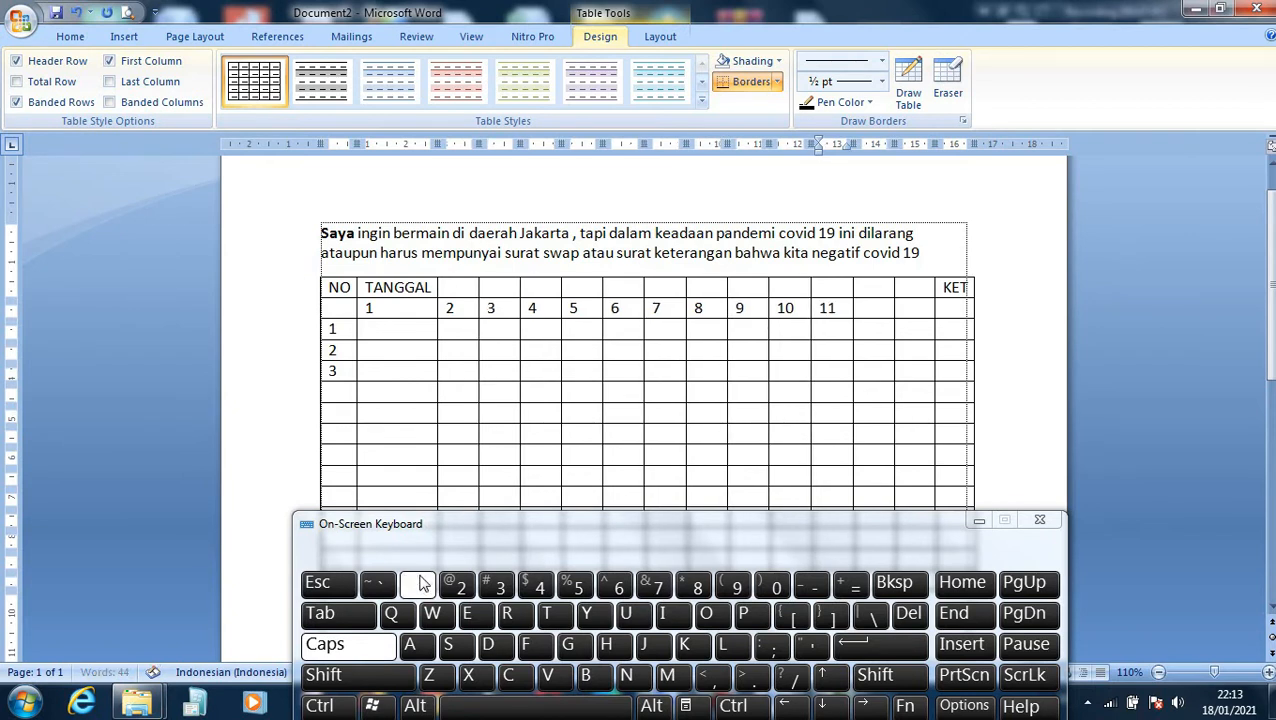
click(420, 586)
click(420, 586)
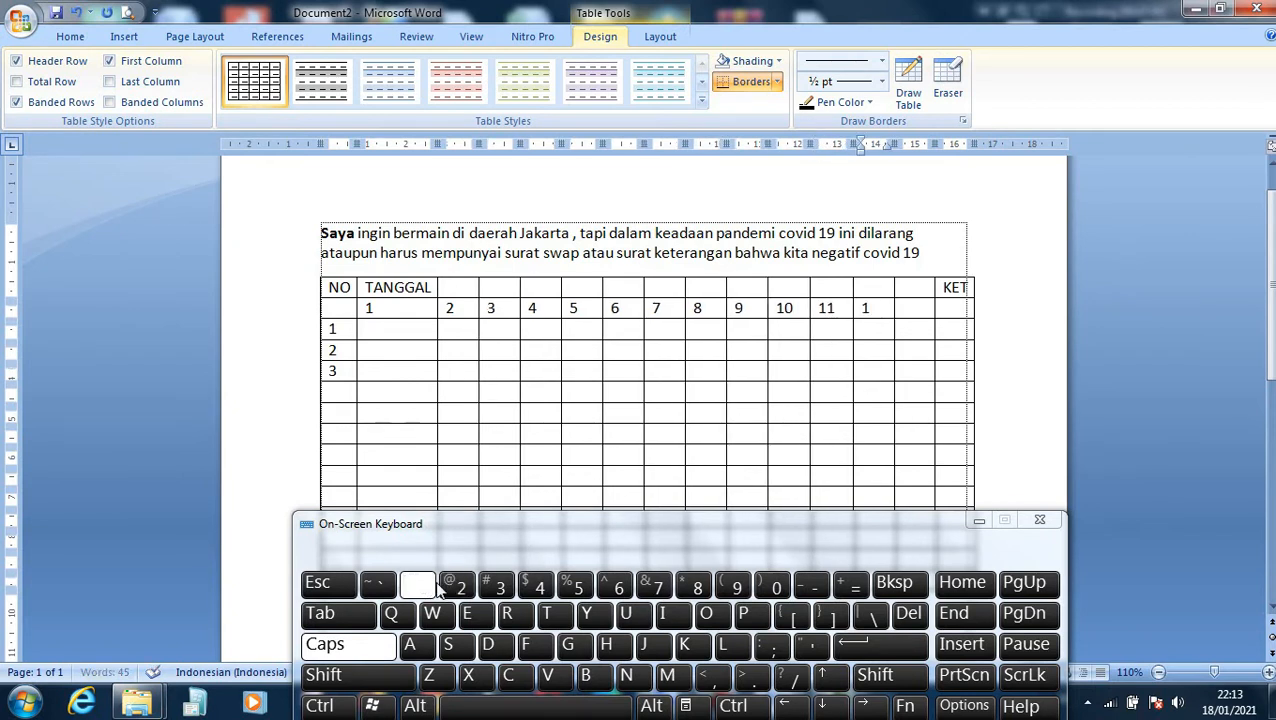
click(458, 586)
click(912, 320)
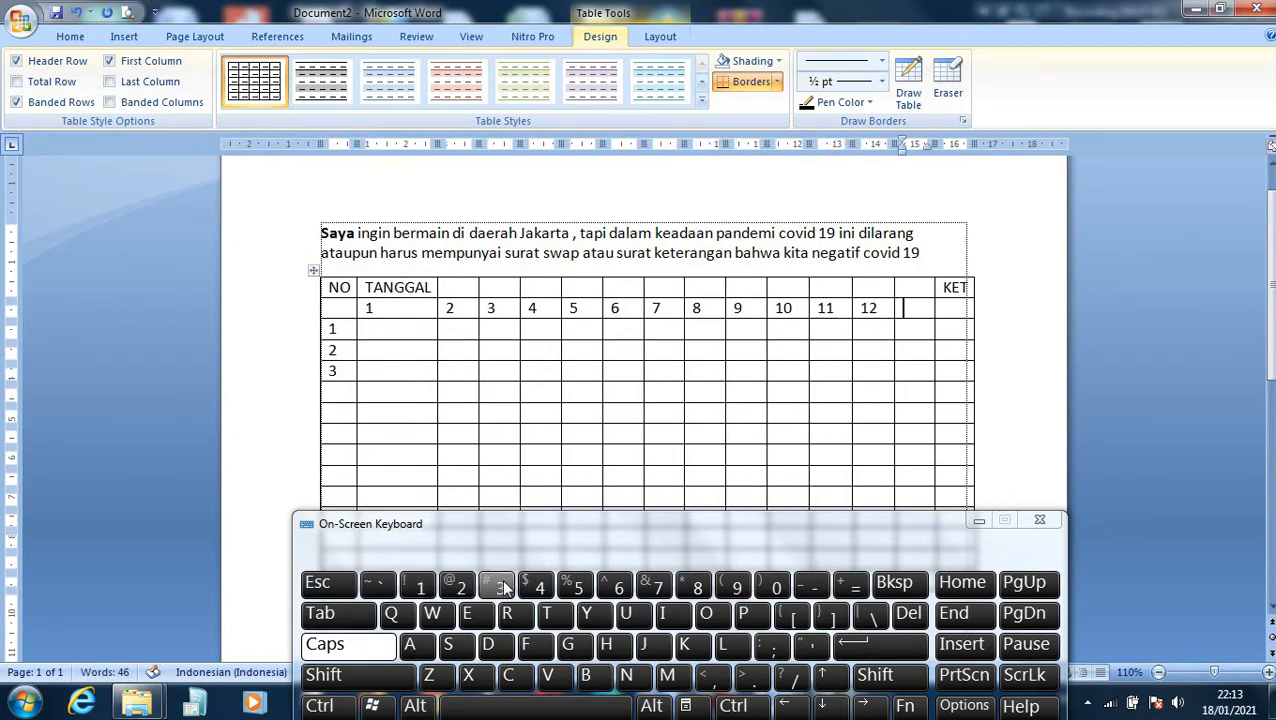
click(420, 586)
click(497, 586)
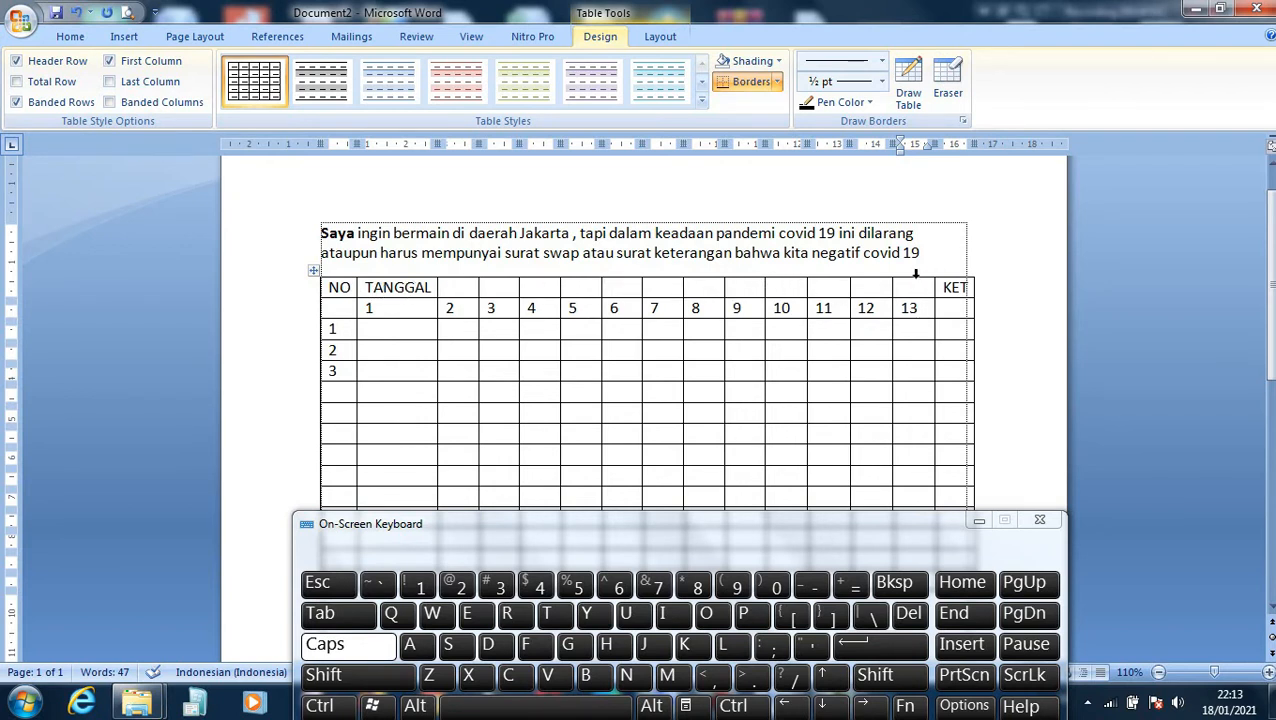
Merge the TANGGAL cell with the empty top-row cells up to KET and center the heading horizontally
click(371, 287)
drag(365, 287, 928, 297)
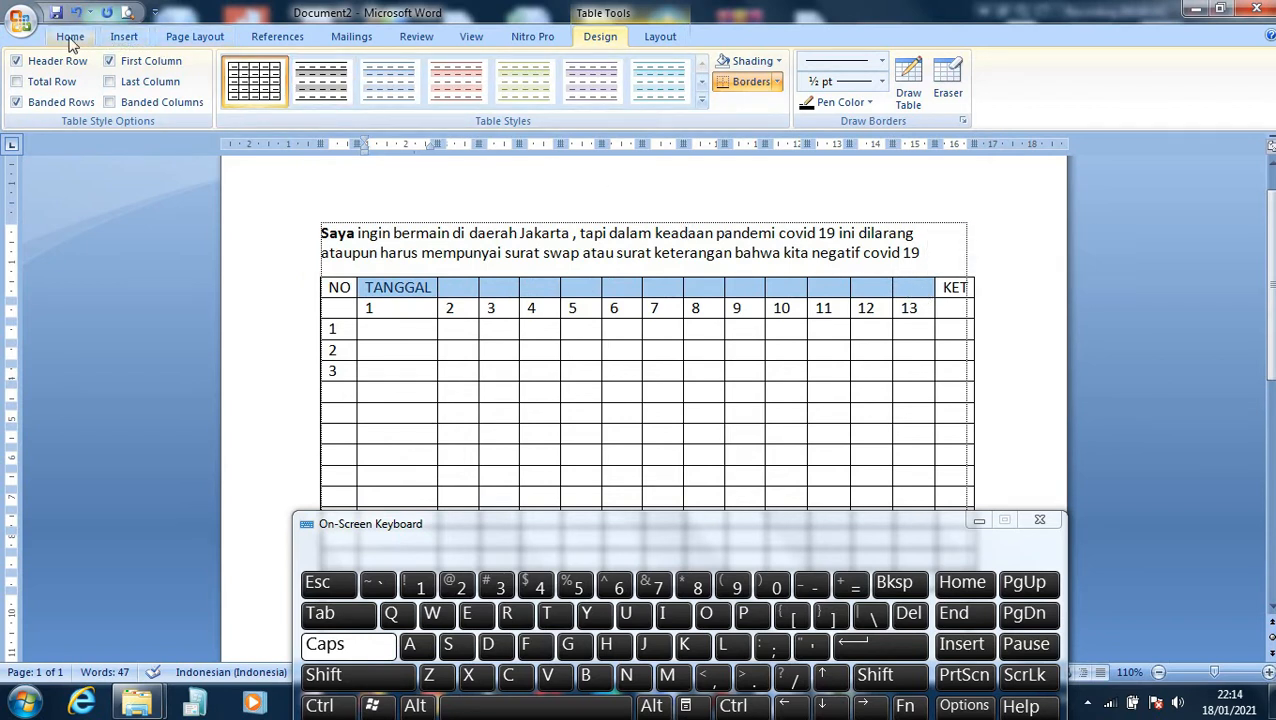
click(70, 38)
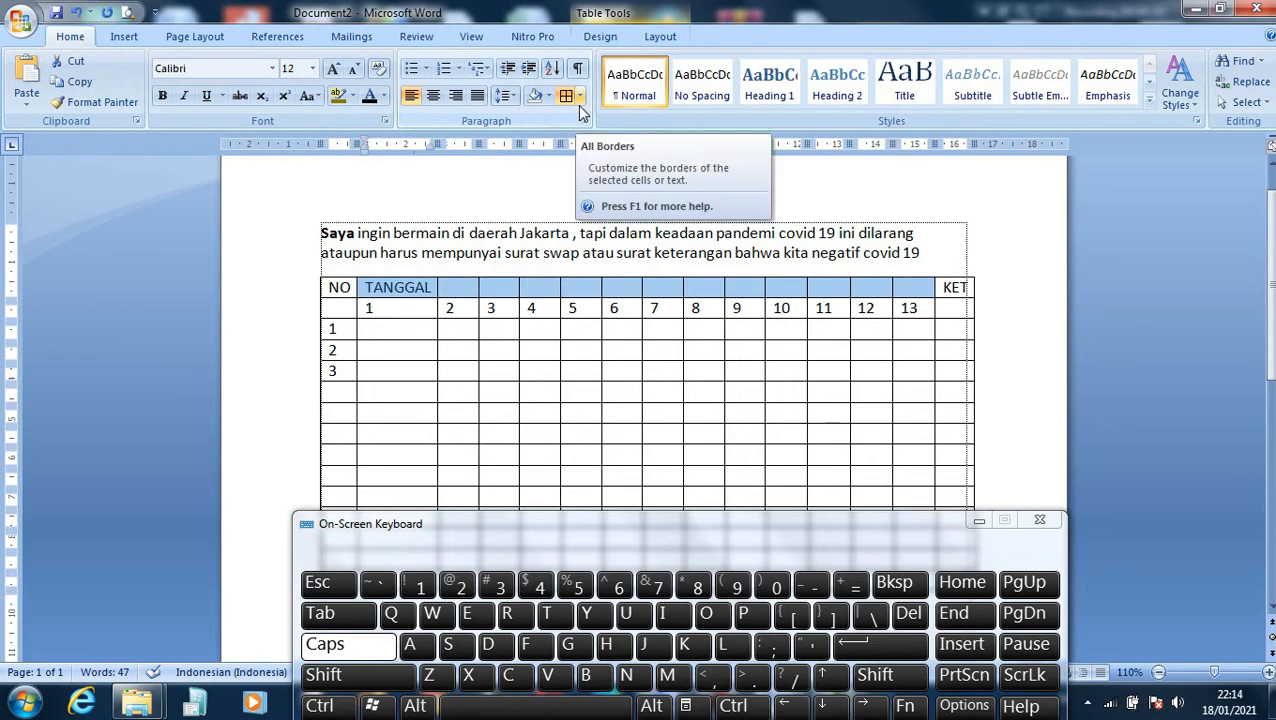
right_click(549, 290)
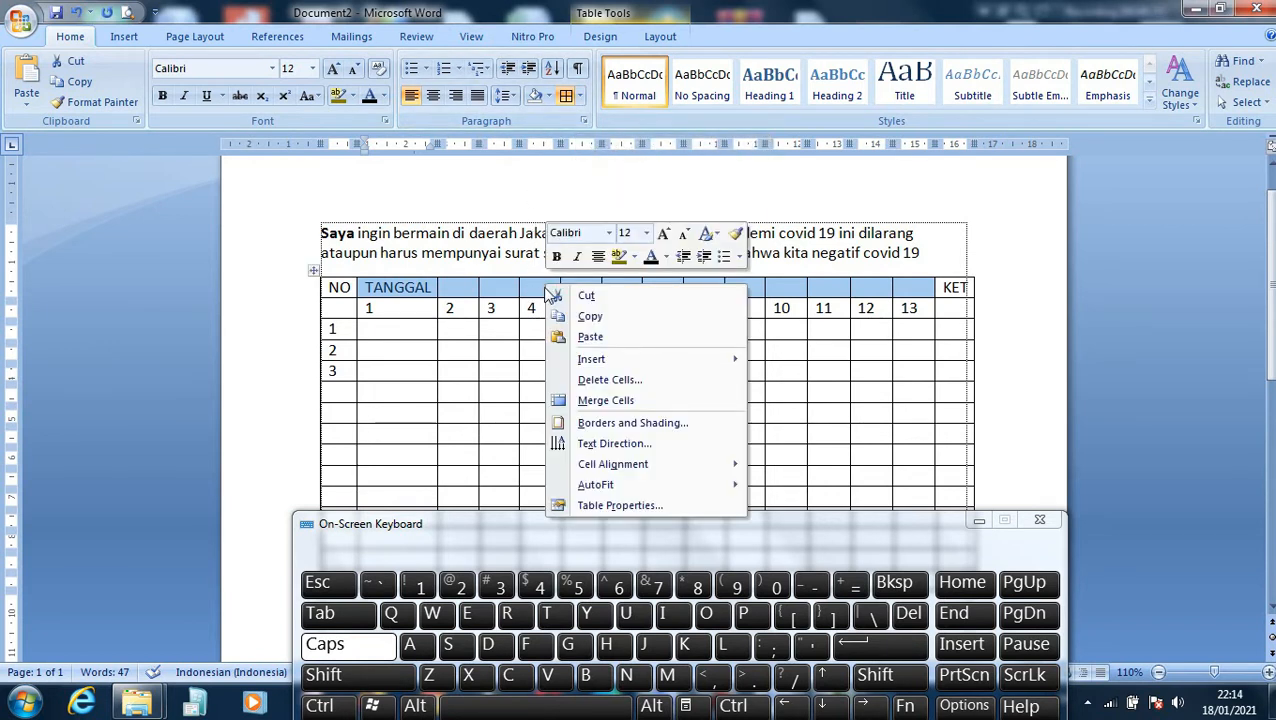
click(596, 402)
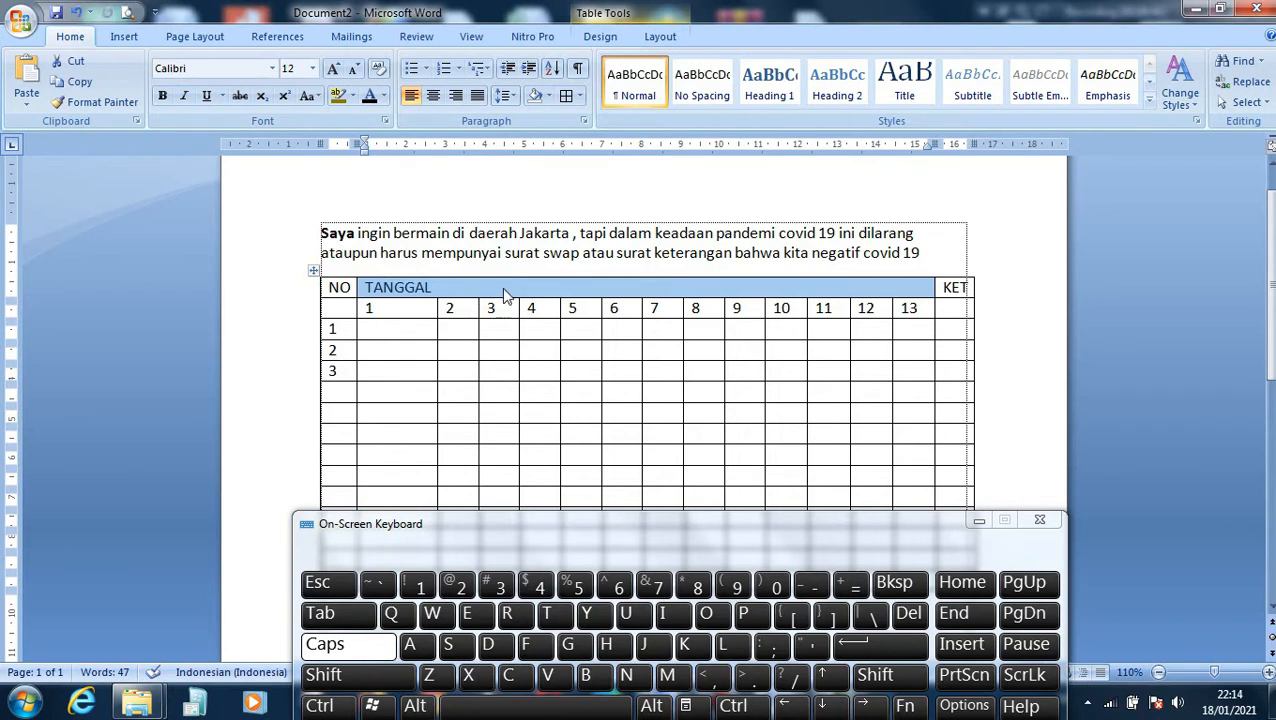
click(435, 103)
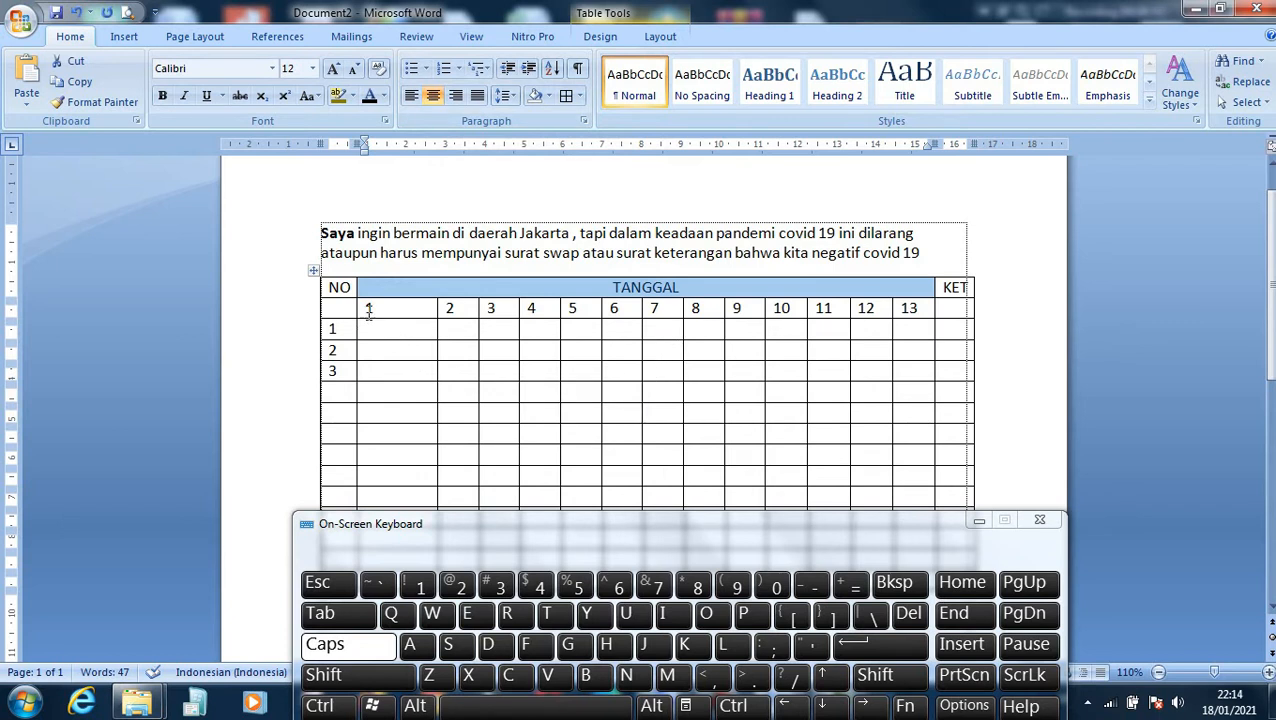
Merge the NO heading cell with the empty cell directly below it
click(326, 287)
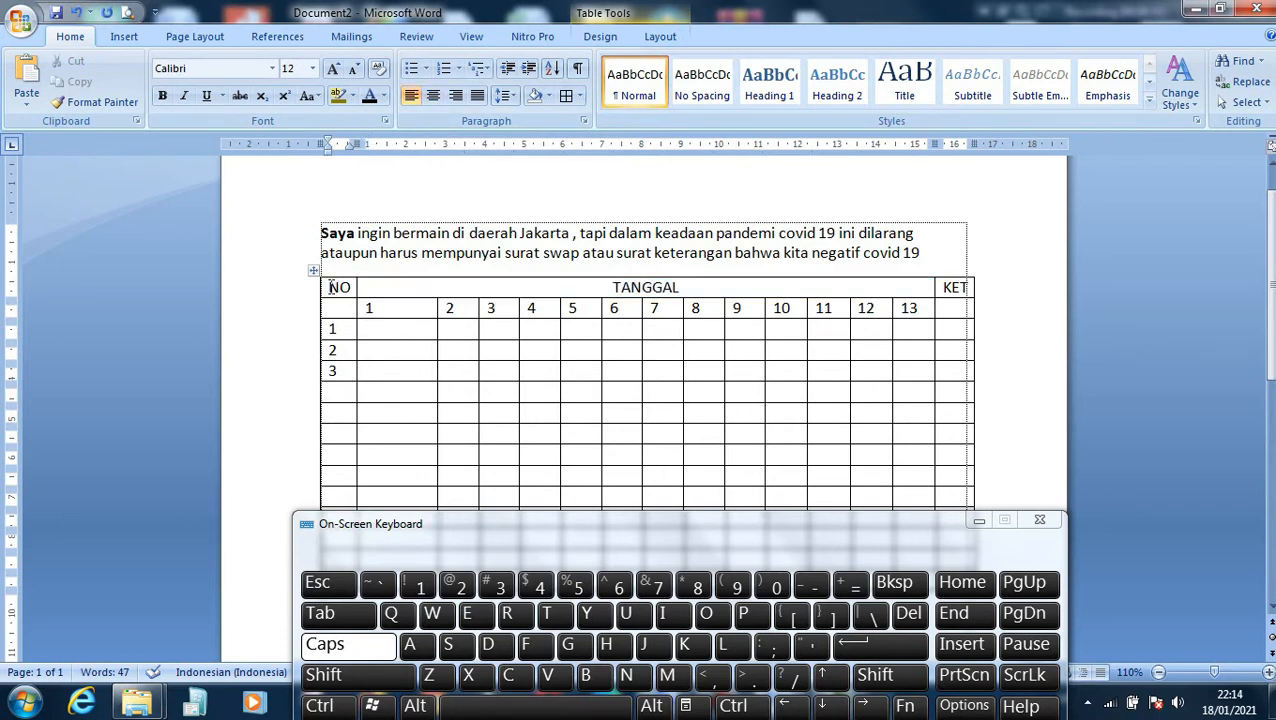
drag(335, 290, 343, 309)
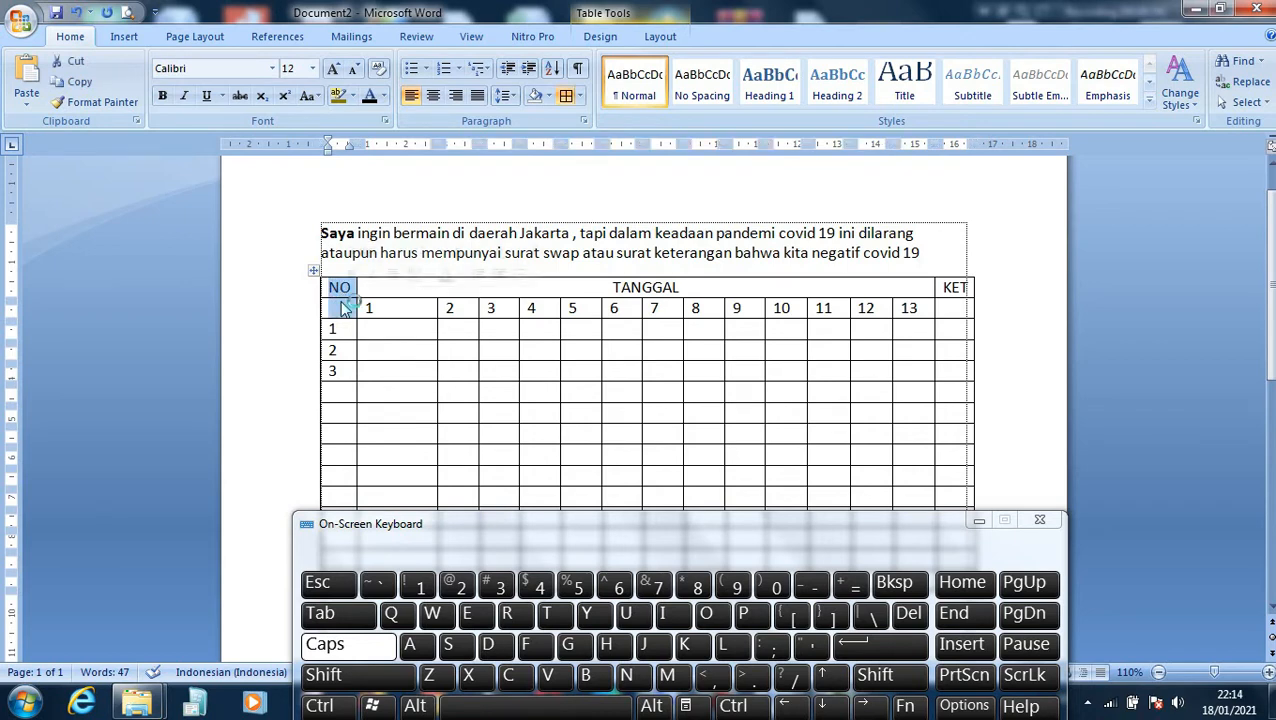
right_click(342, 303)
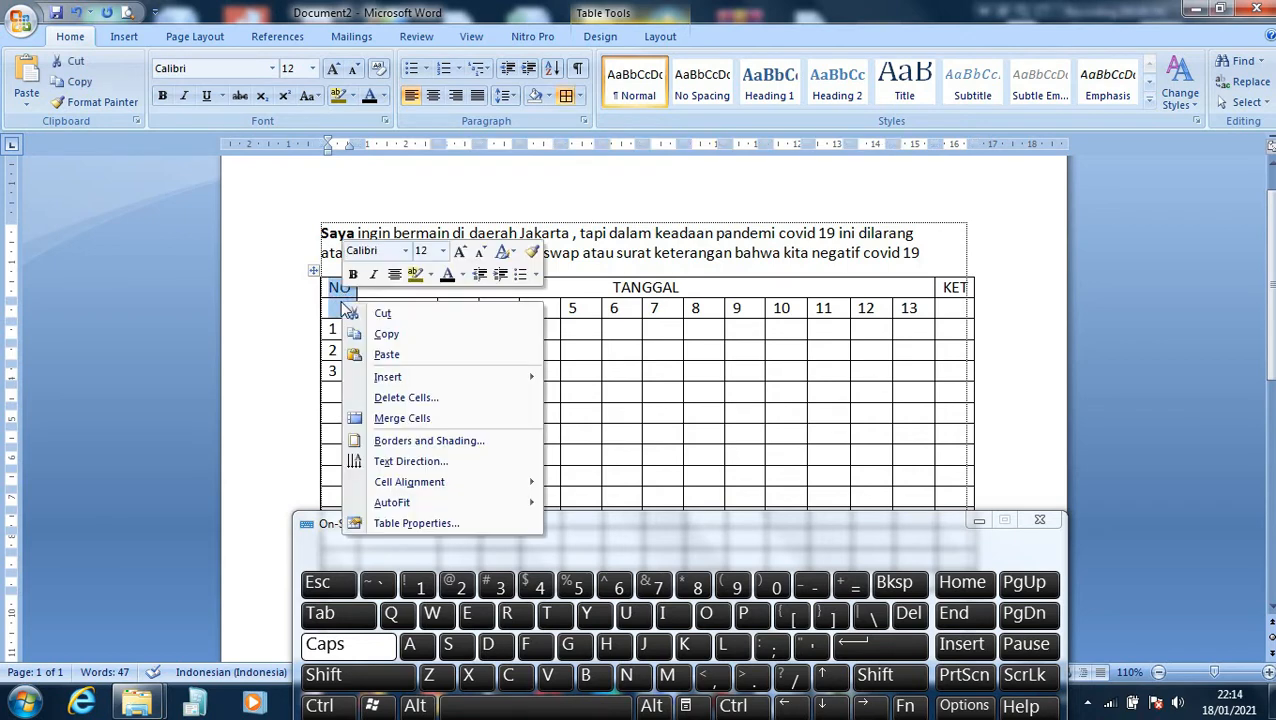
click(384, 422)
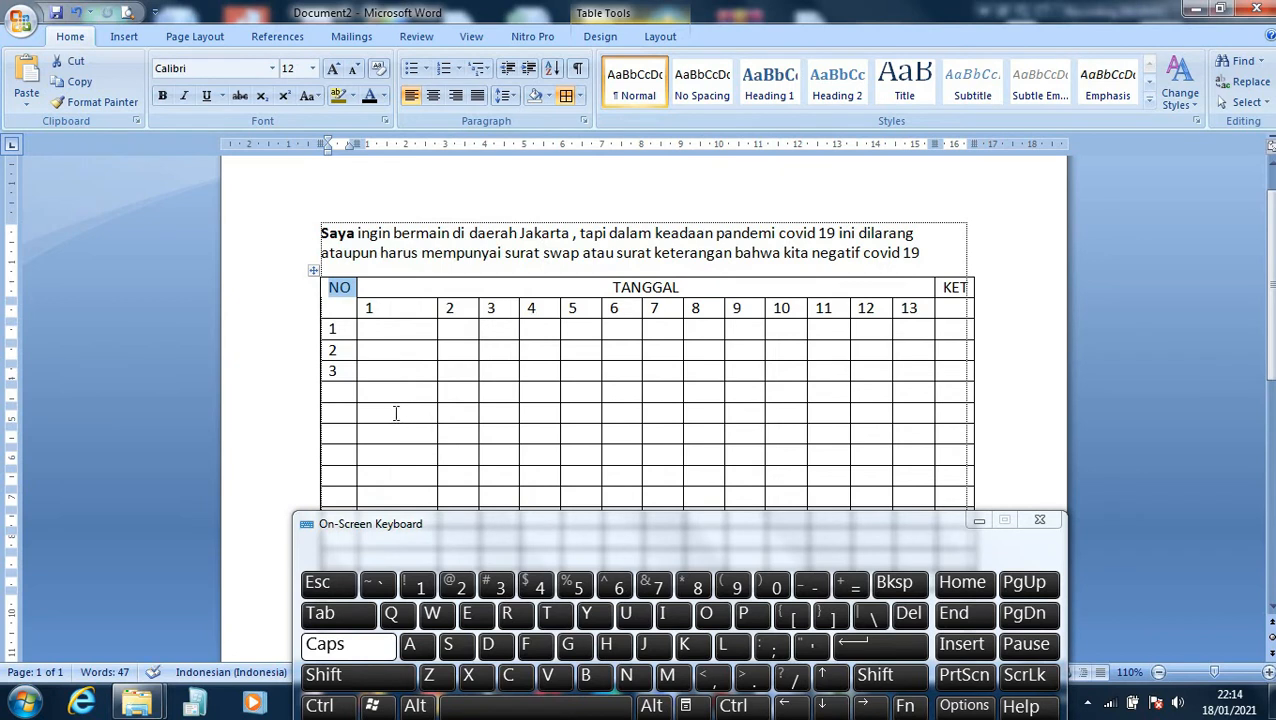
Center the NO heading both horizontally and vertically within its merged cell
click(346, 303)
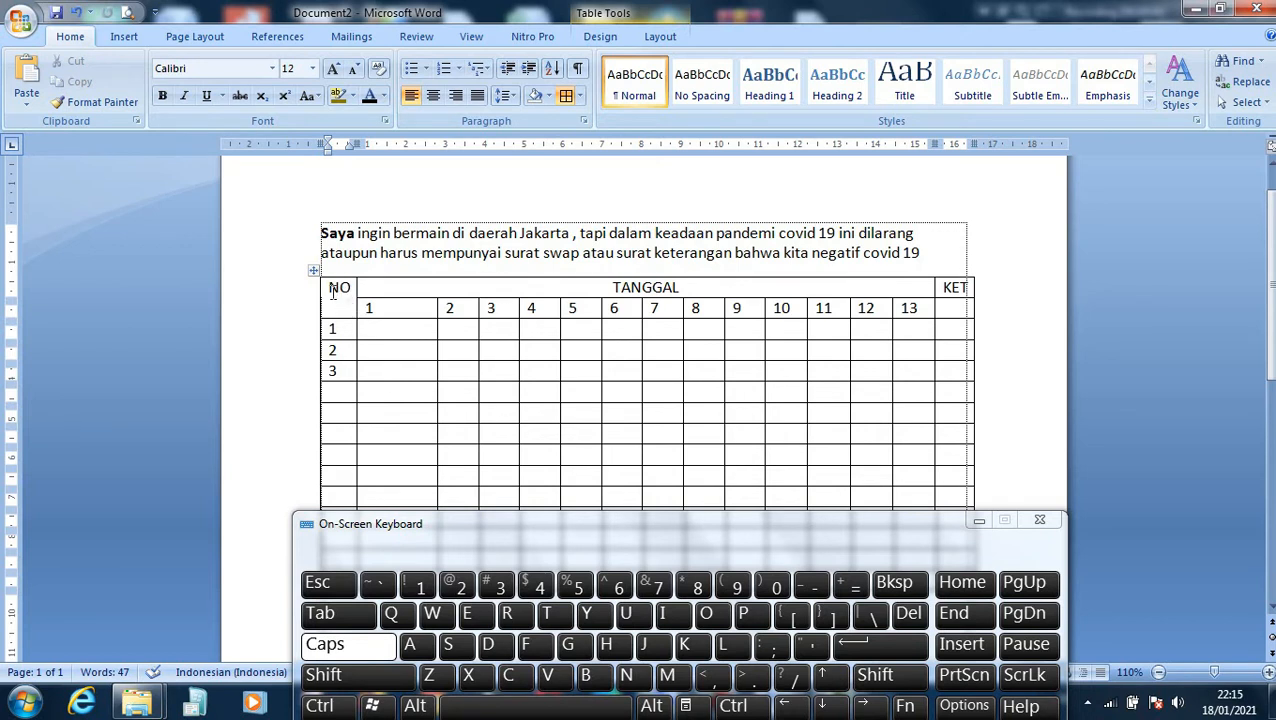
drag(329, 288, 347, 317)
right_click(340, 296)
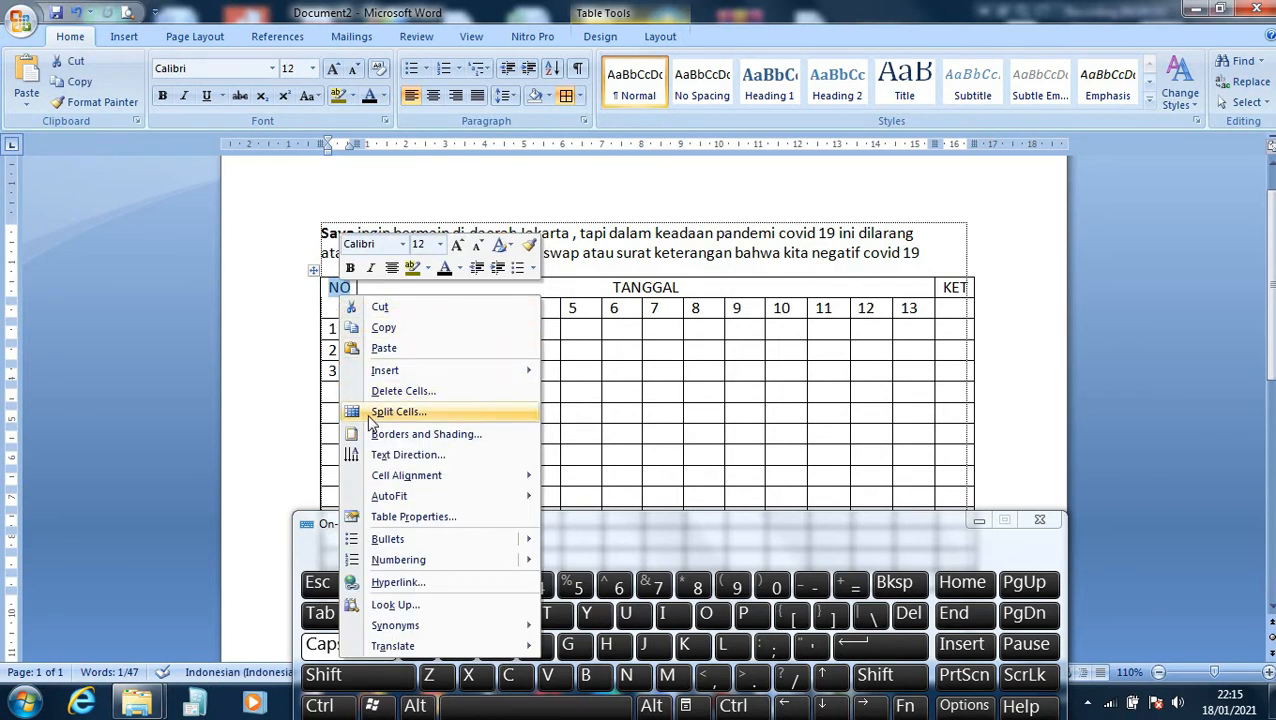
mouse_move(393, 478)
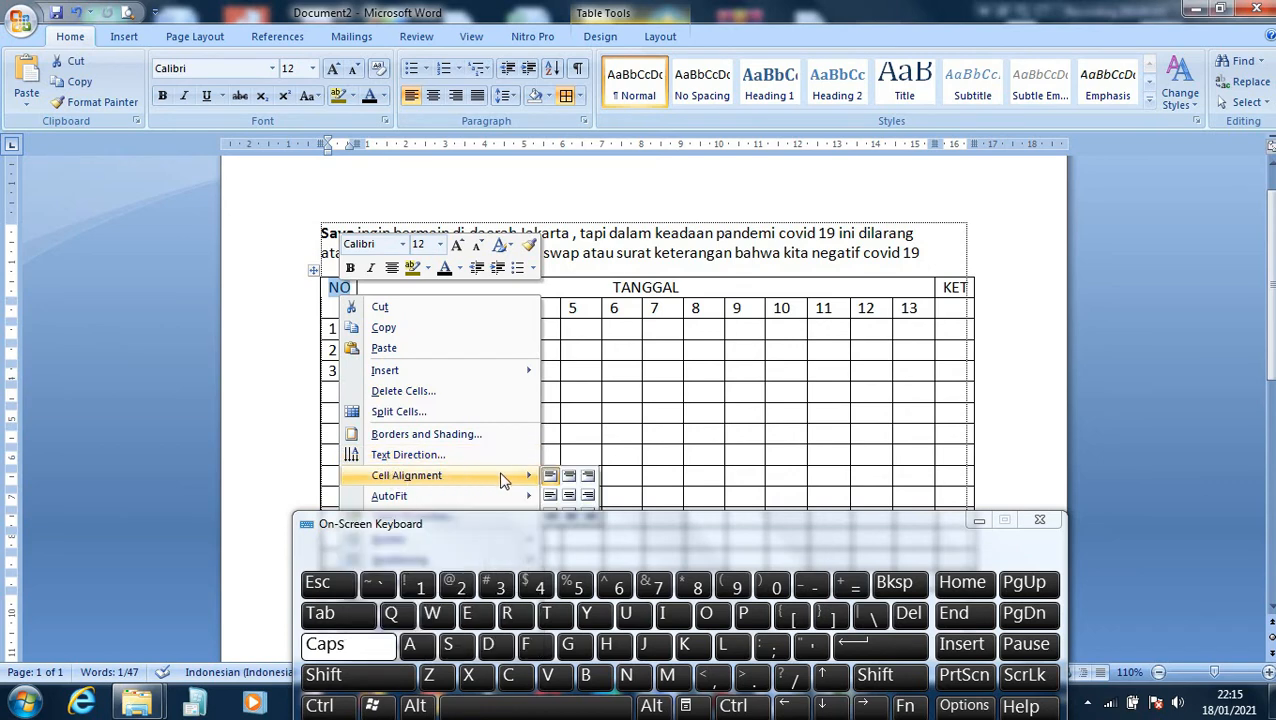
click(569, 497)
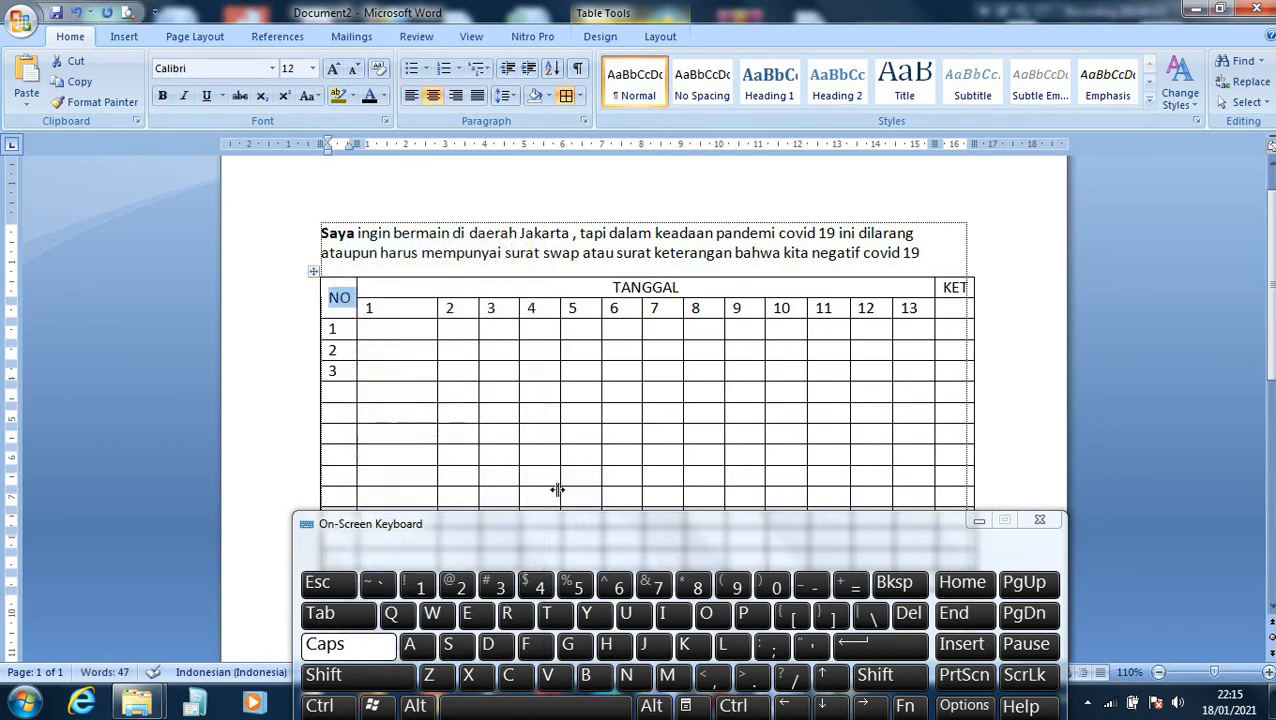
Center the date numbers 1 to 13 horizontally in their cells beneath the TANGGAL heading
click(428, 289)
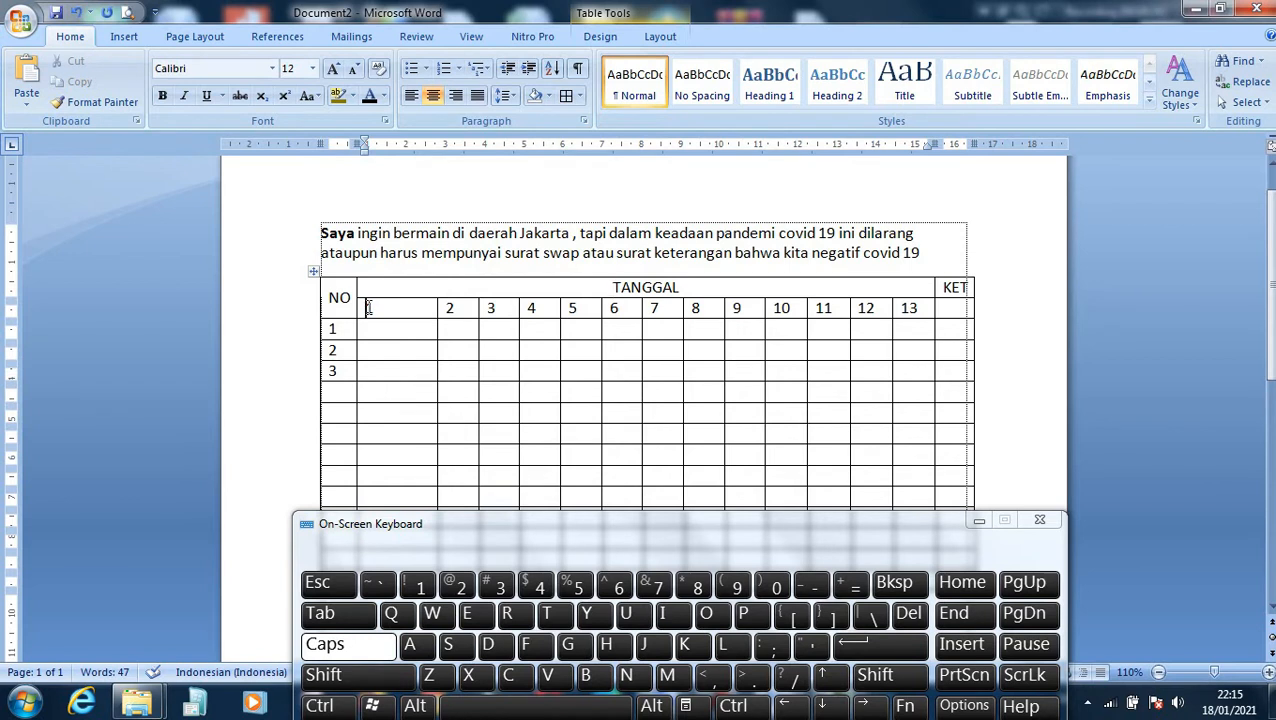
drag(370, 308, 915, 312)
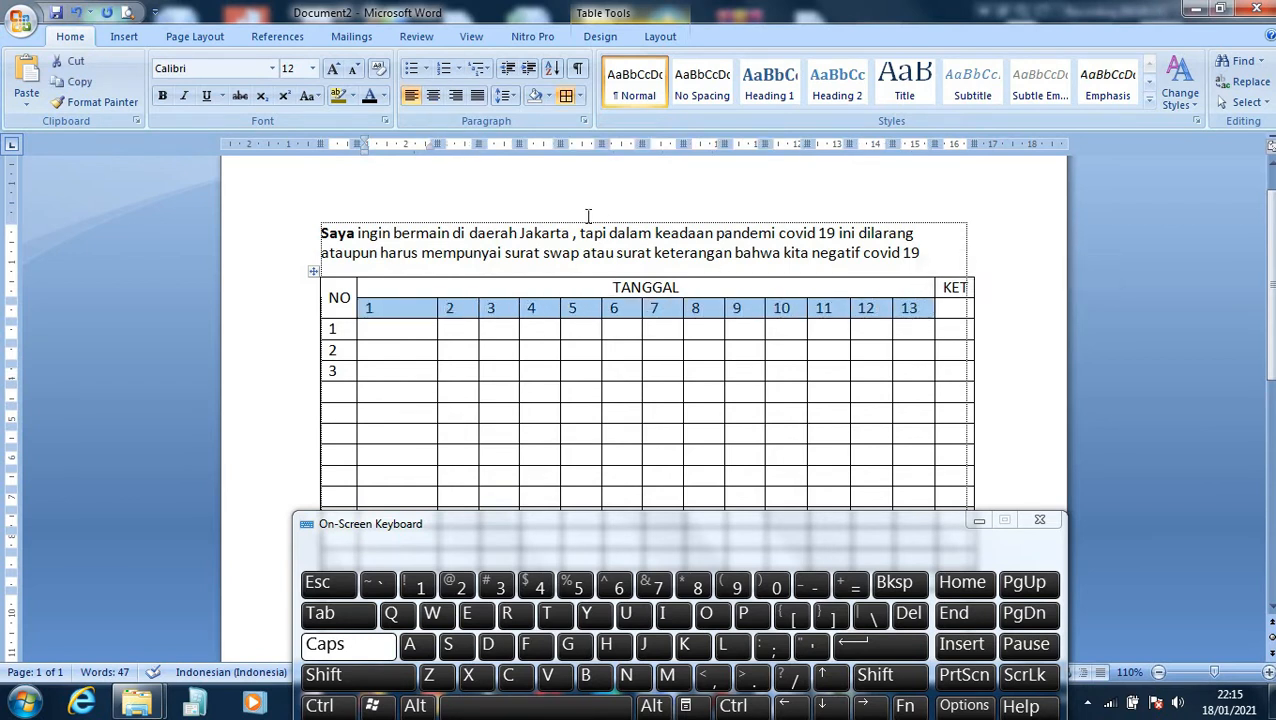
click(433, 97)
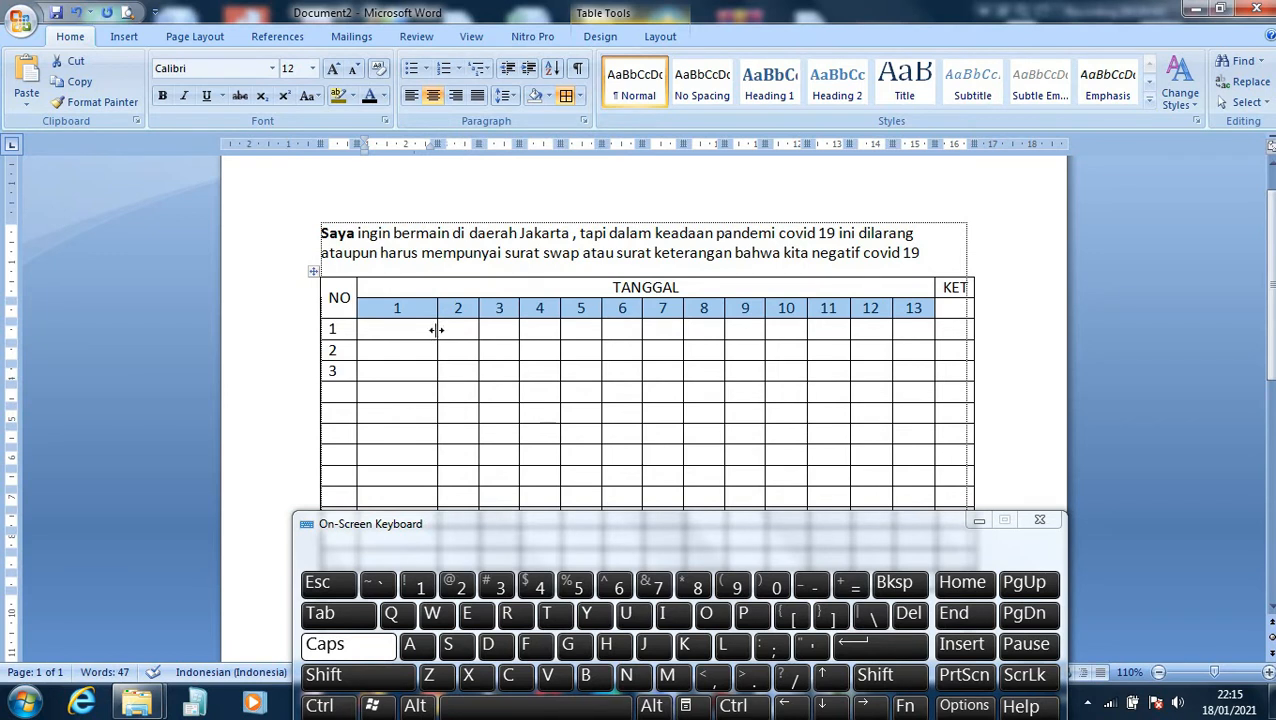
Narrow the column for date 1 and shift the following column borders to even out the widths of date columns 2 to 7
drag(437, 330, 397, 330)
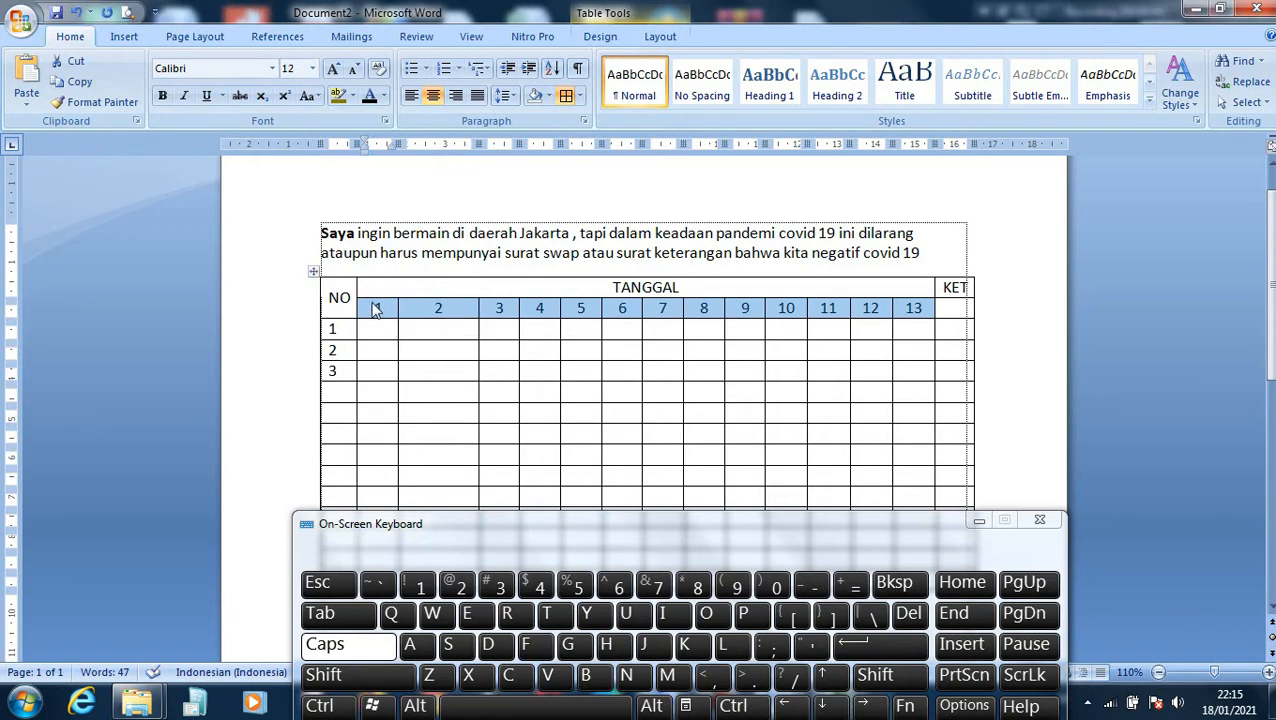
drag(380, 302, 546, 330)
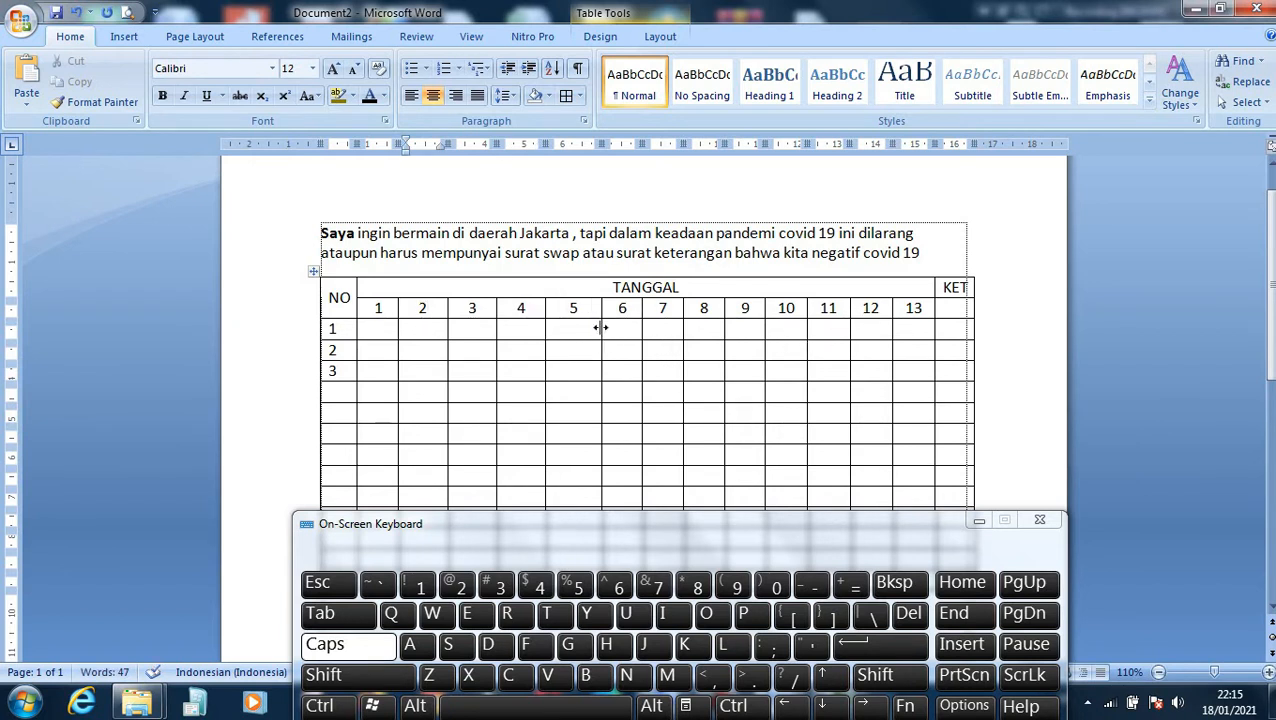
mouse_move(598, 328)
mouse_down()
mouse_move(585, 328)
mouse_move(630, 329)
mouse_up()
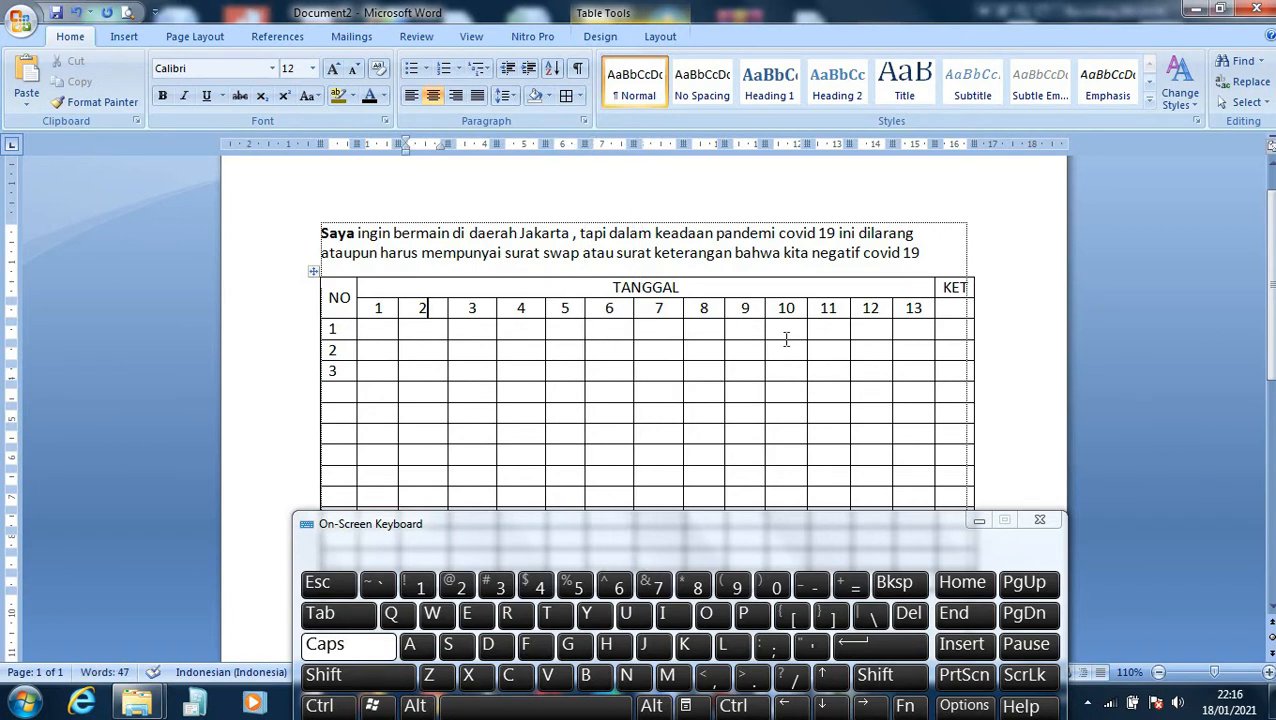
Merge the KET heading cell with the empty cell below it and center the heading horizontally and vertically
click(946, 290)
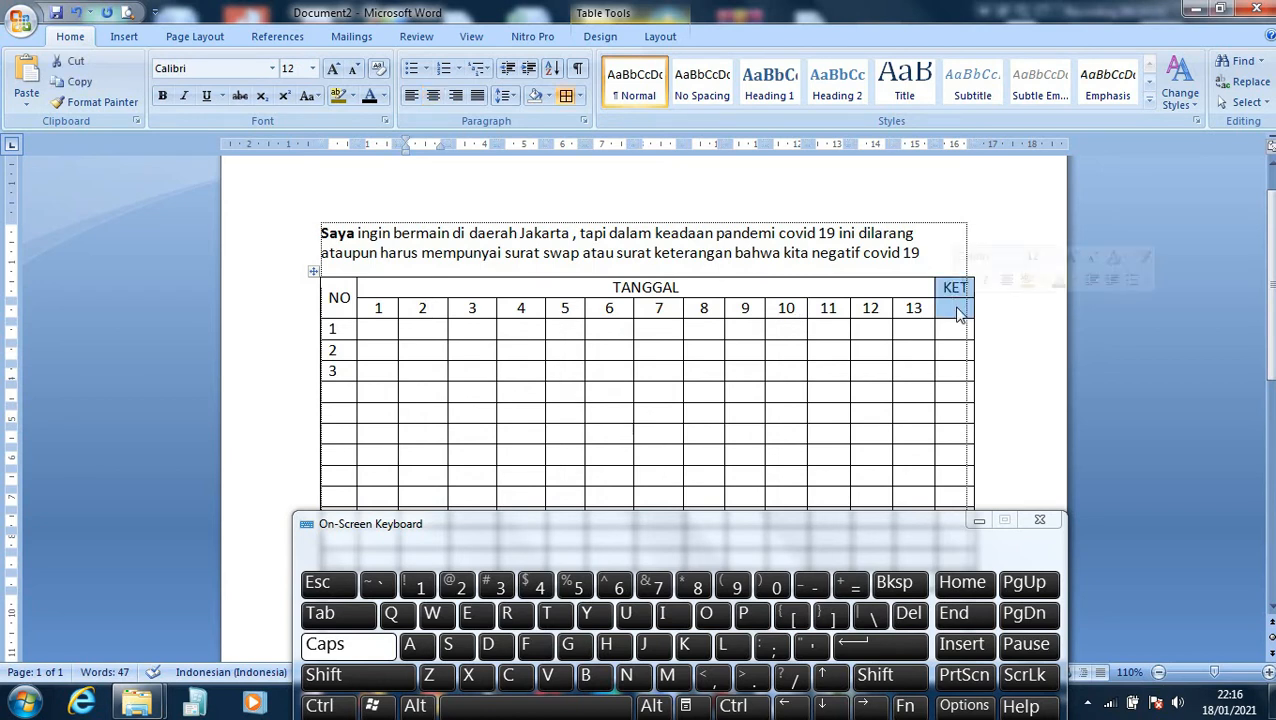
right_click(957, 314)
click(1012, 424)
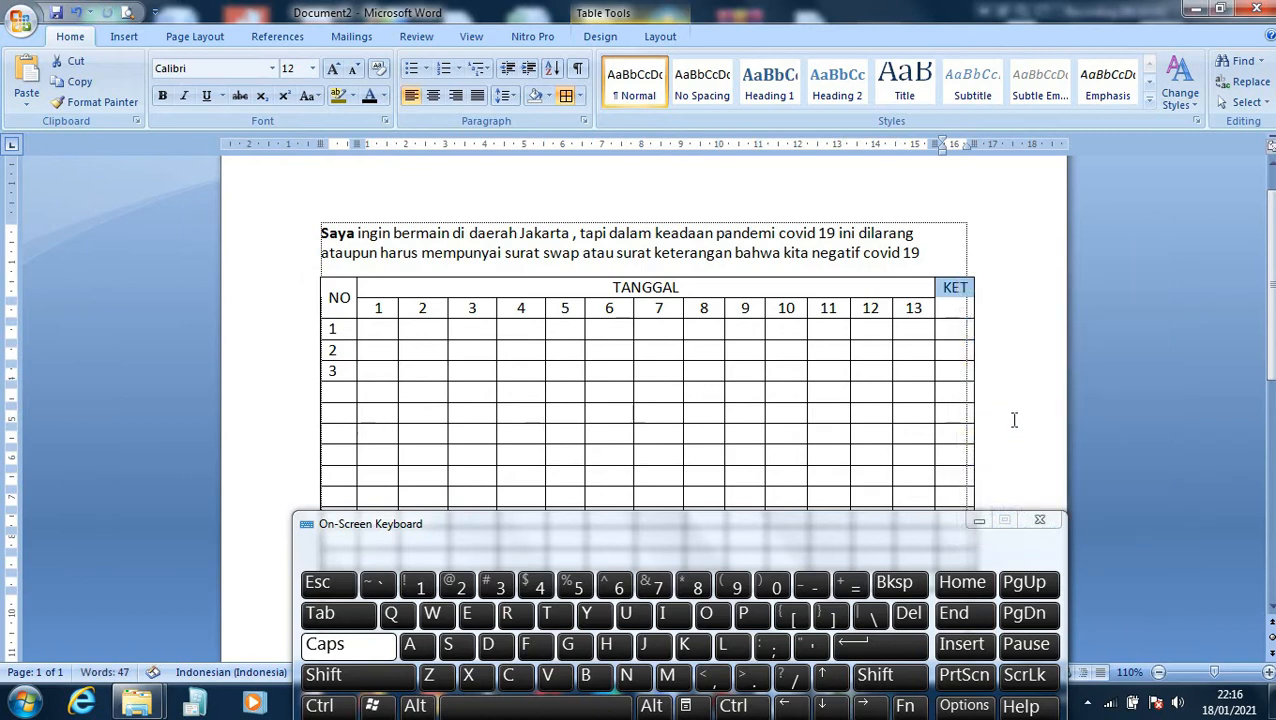
right_click(962, 304)
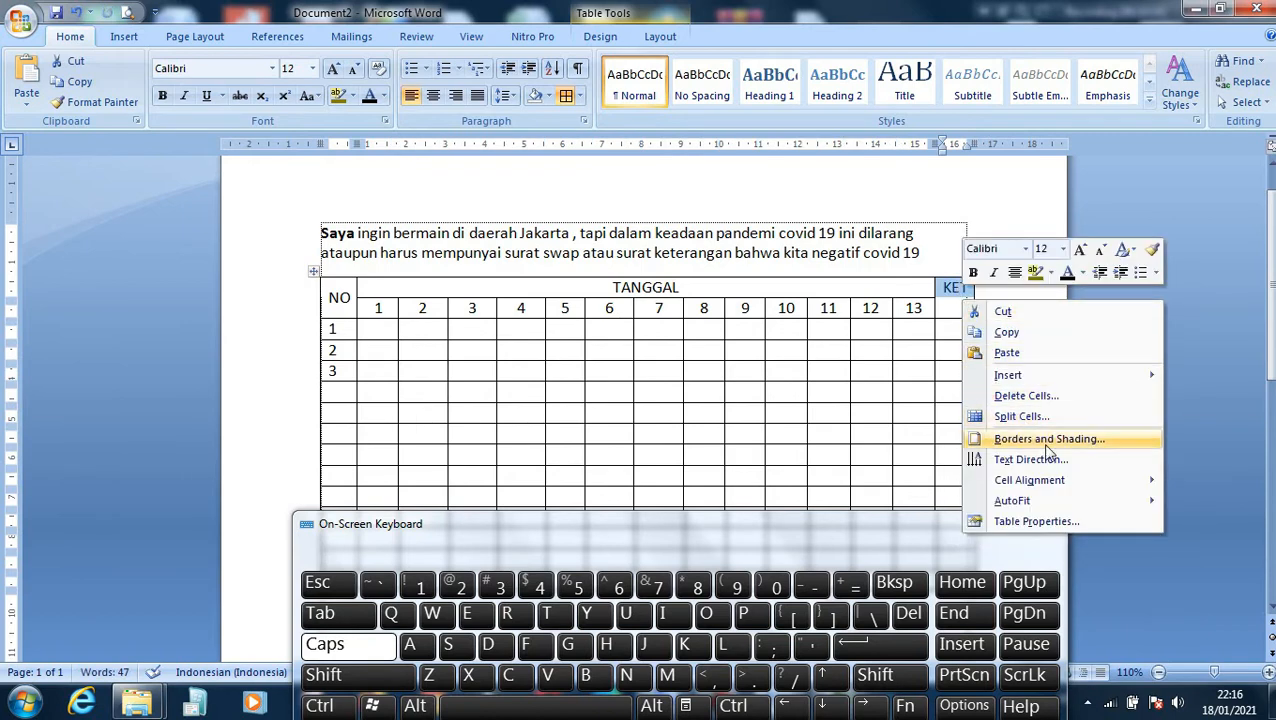
mouse_move(1076, 480)
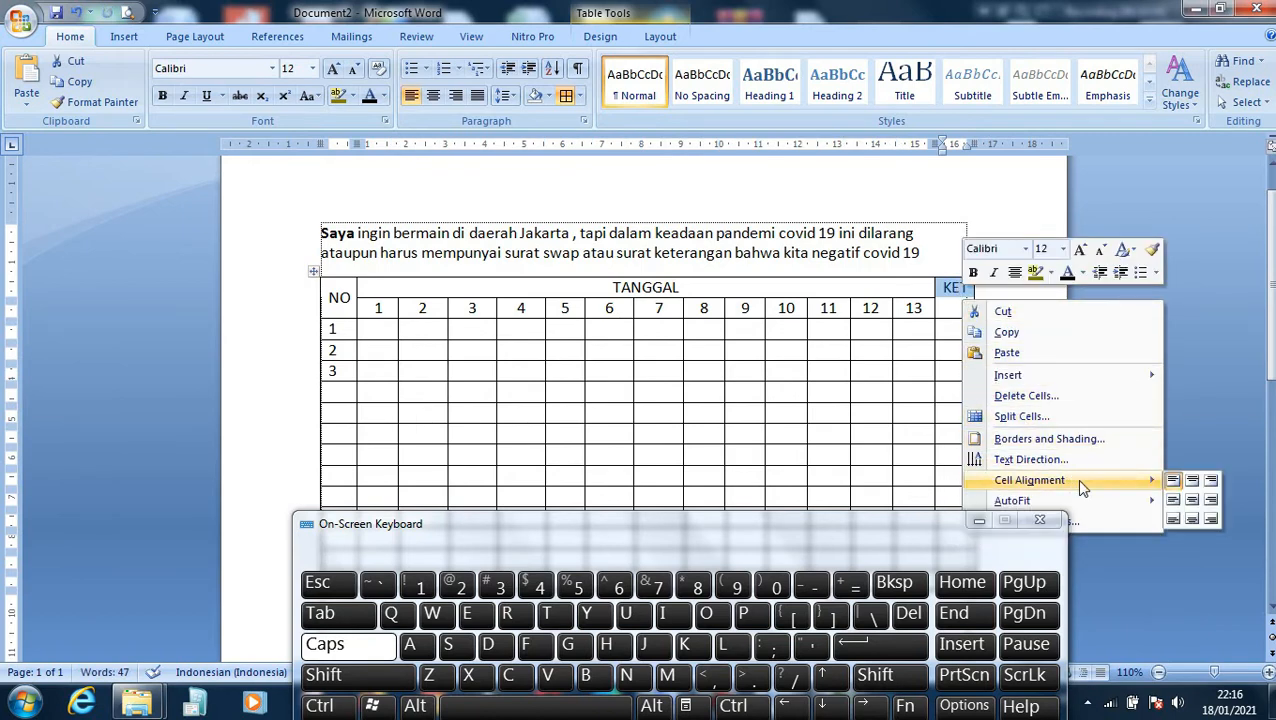
click(1190, 500)
click(977, 298)
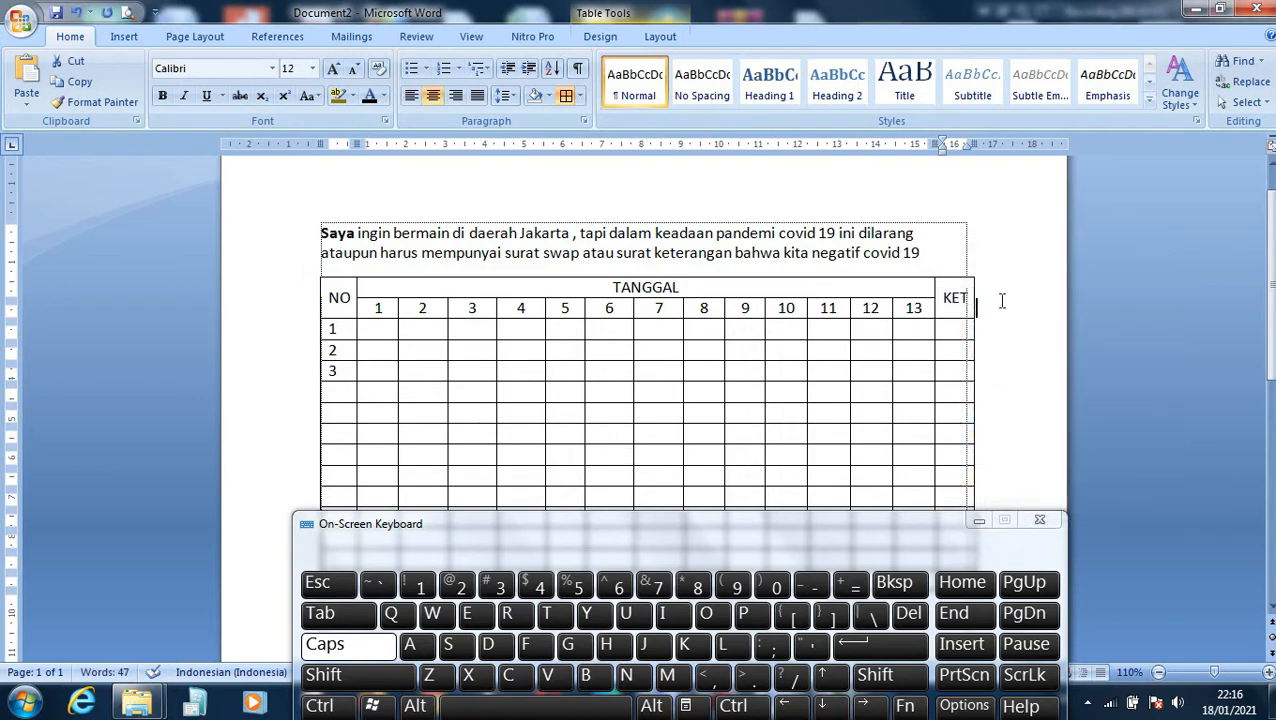
Center the row numbers and the empty cells beneath them horizontally in the NO column
scroll(327, 356, down, 1)
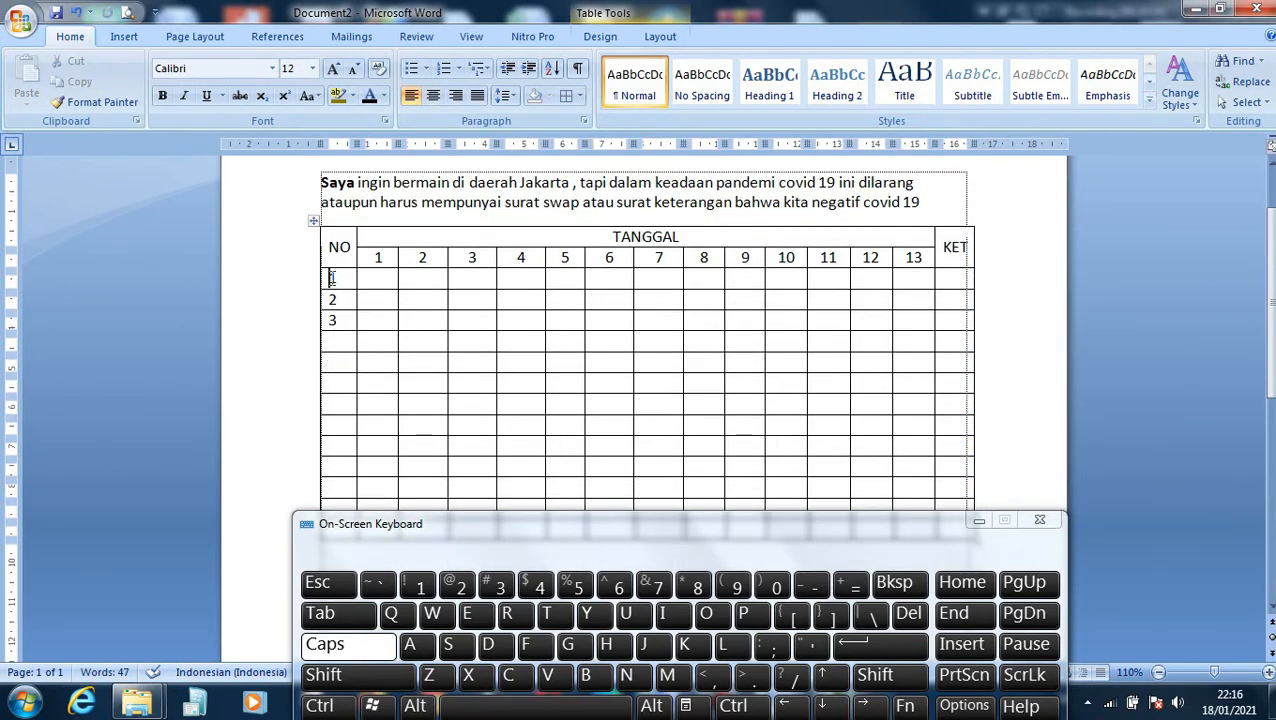
drag(331, 277, 339, 455)
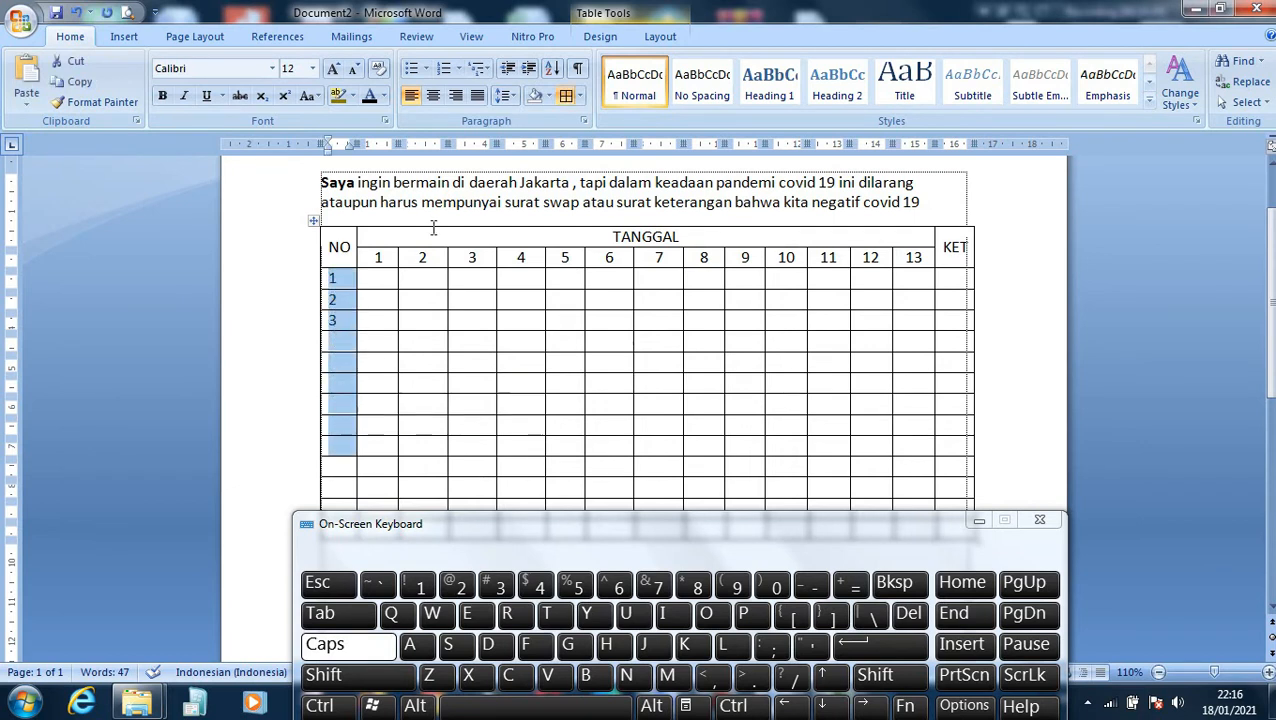
click(434, 98)
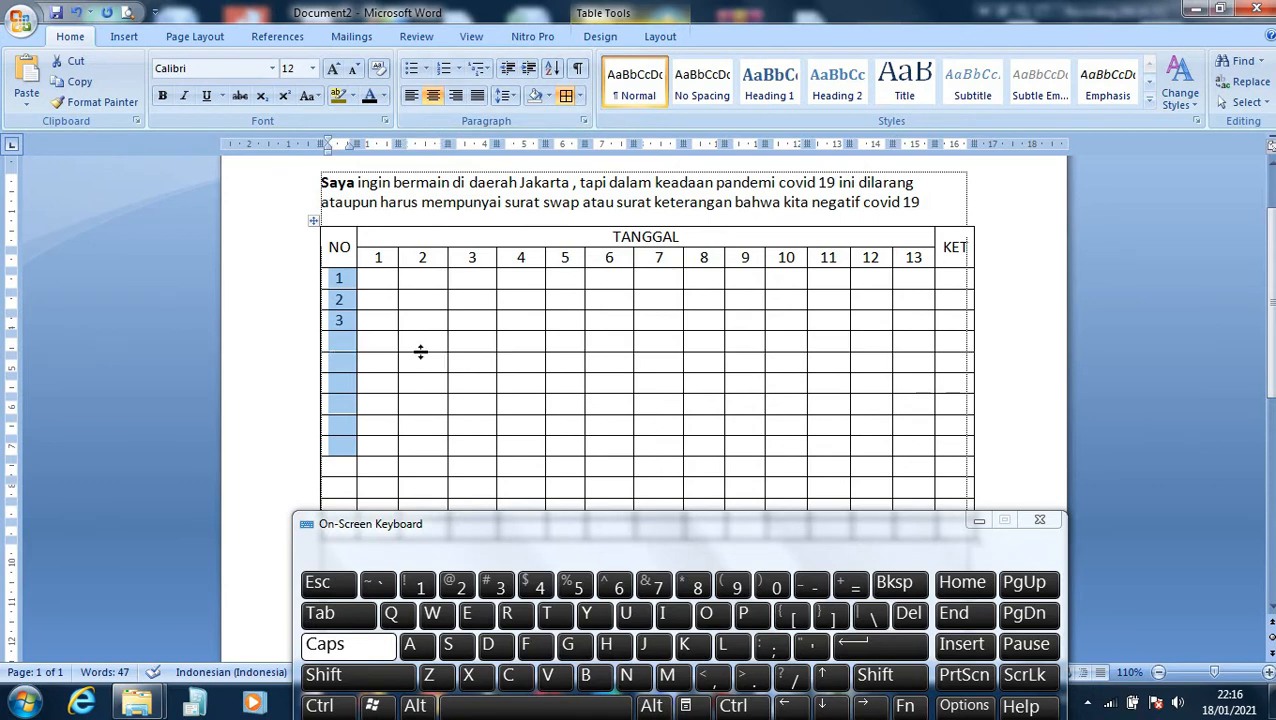
scroll(423, 350, down, 5)
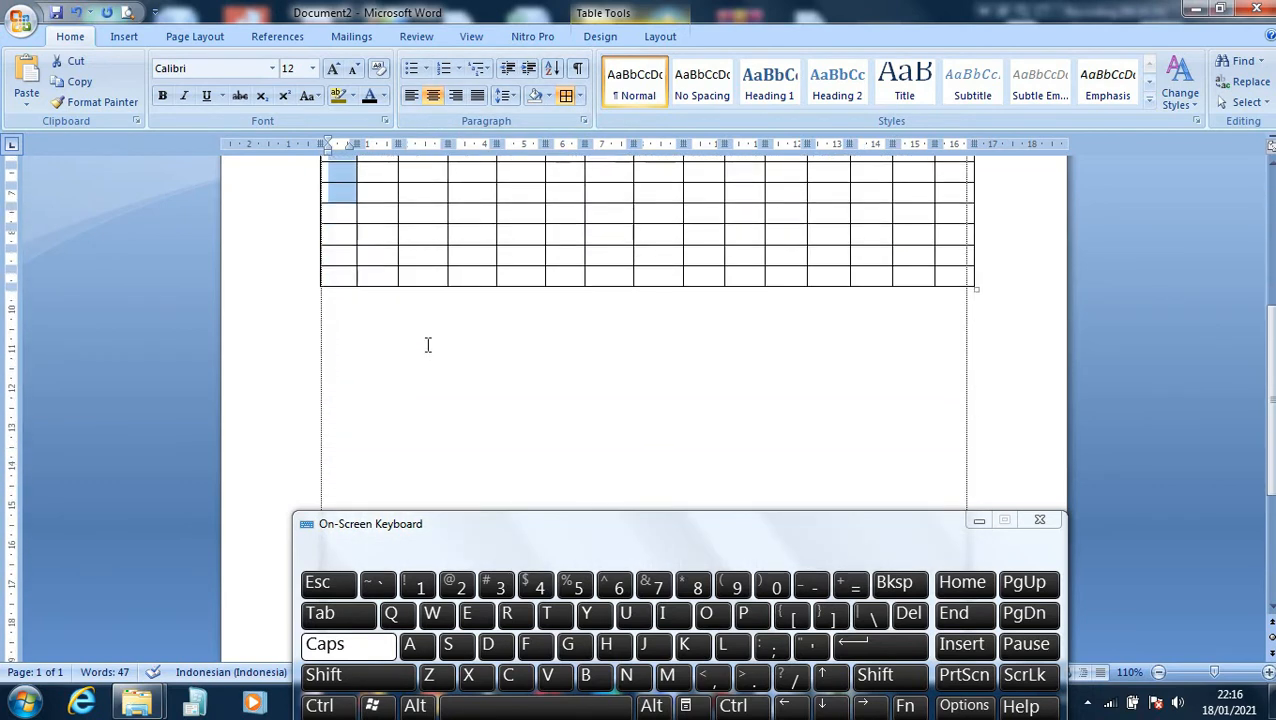
scroll(435, 347, up, 5)
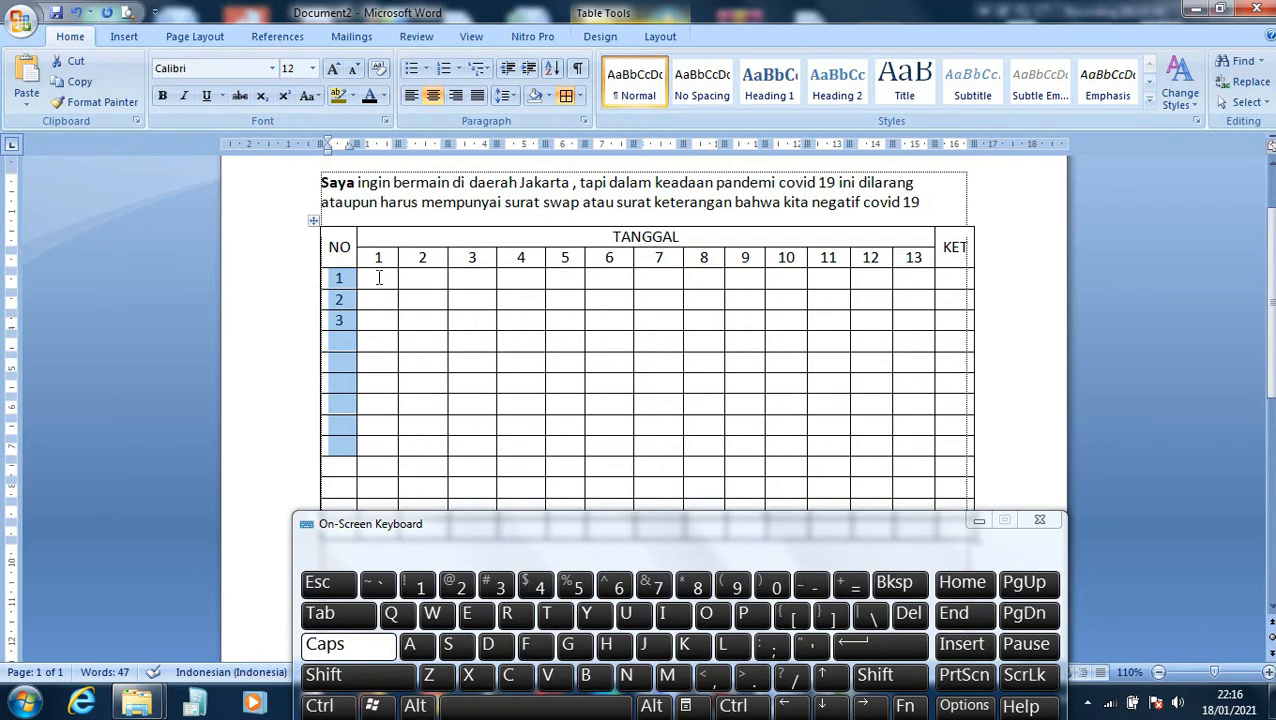
Add the title ABSENSI SISWA on a line above the table and center it
click(368, 215)
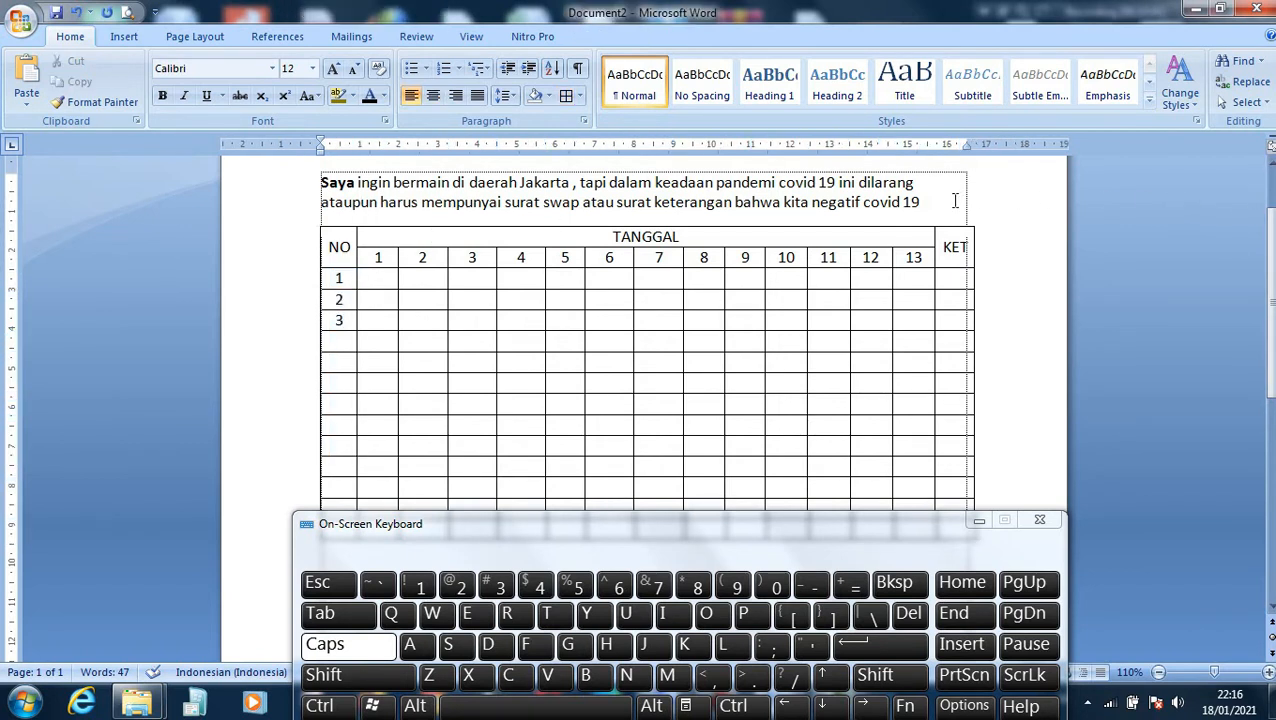
key(Return)
key(Return)
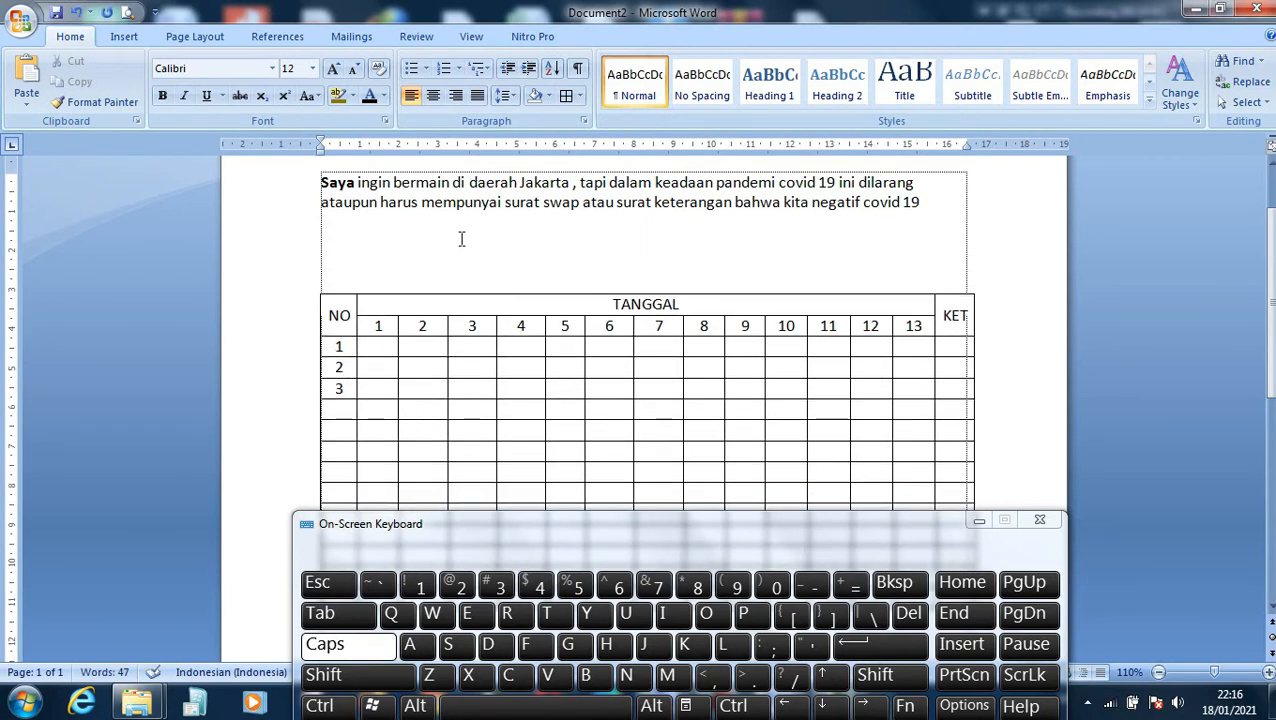
key(BackSpace)
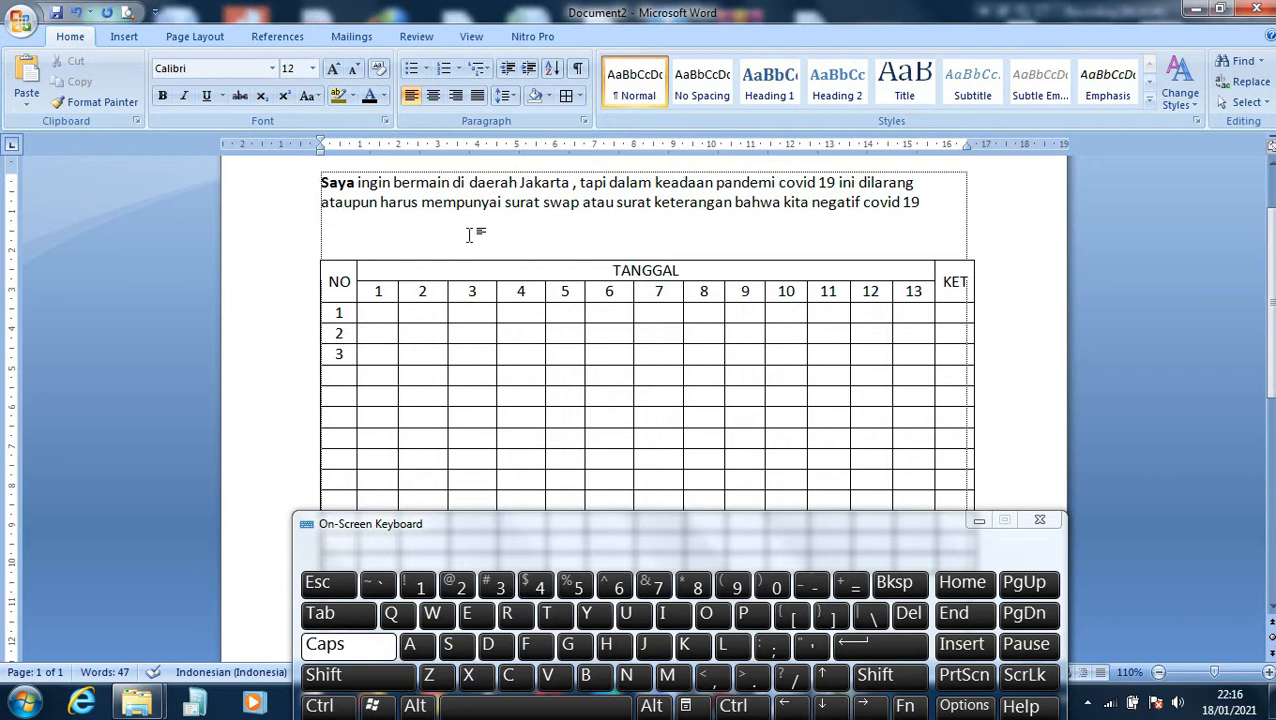
text(ABSENSI)
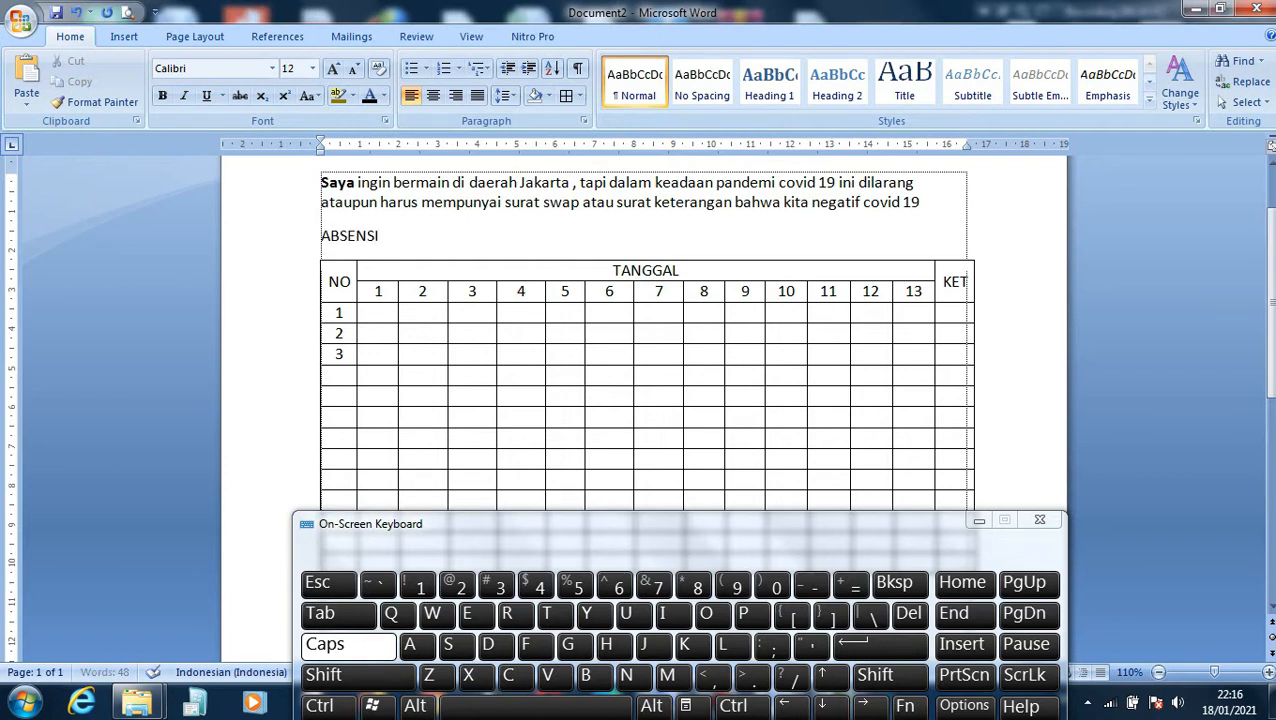
text( SISWA)
drag(438, 240, 366, 230)
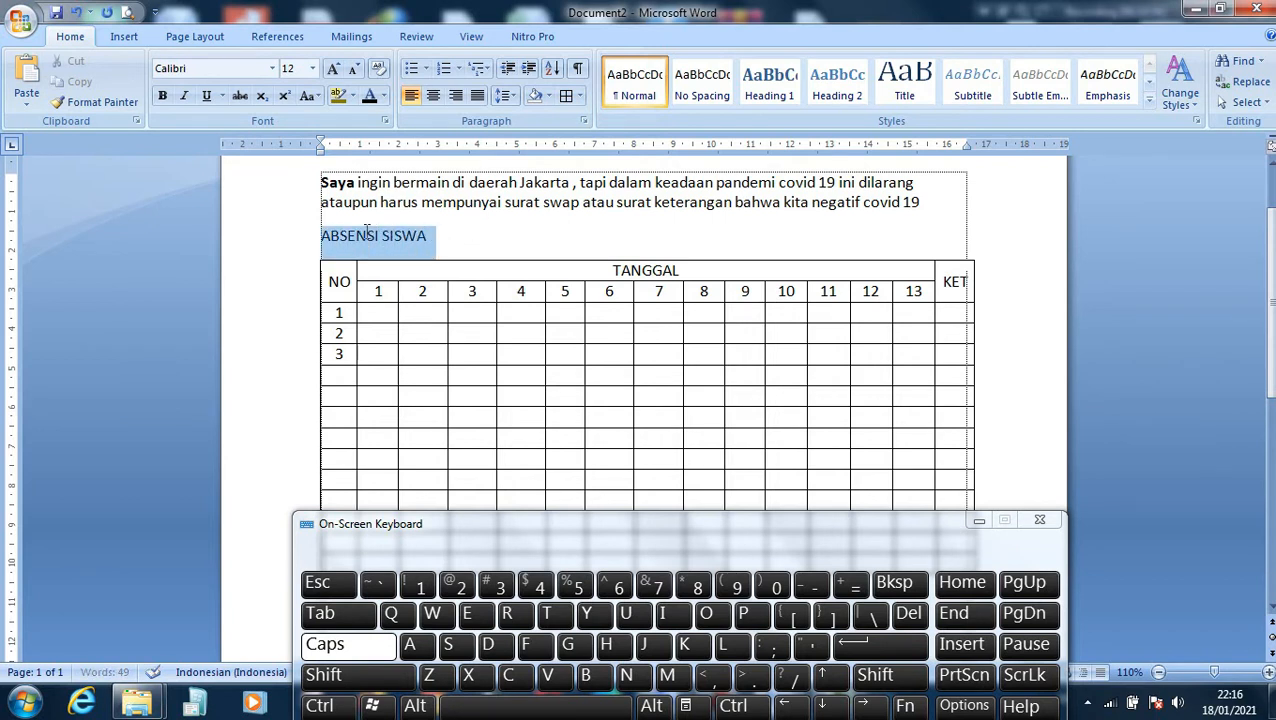
click(433, 96)
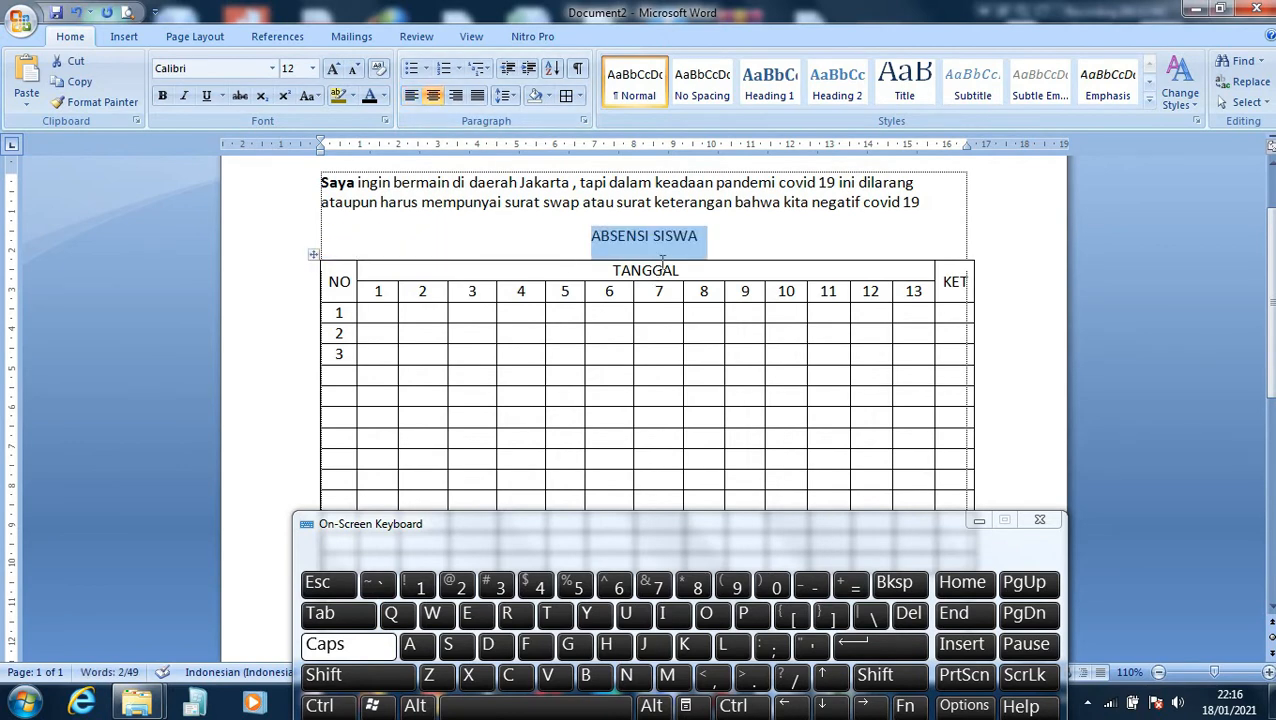
click(660, 262)
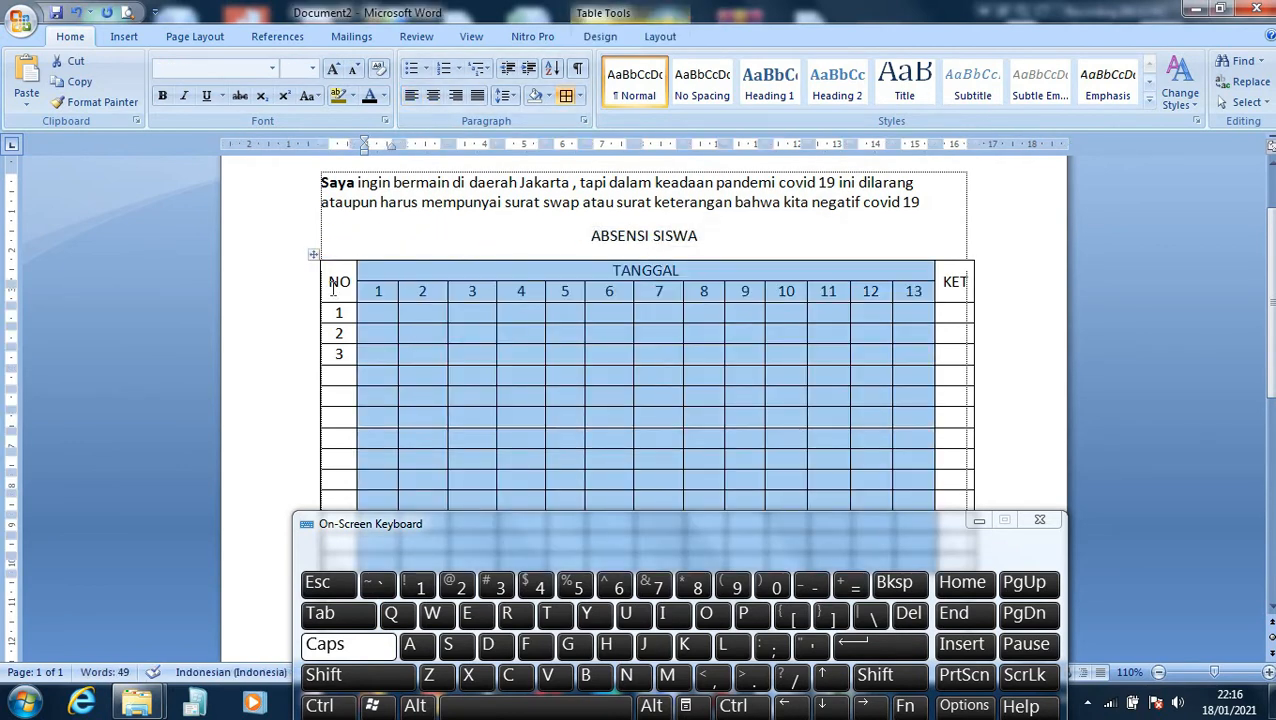
click(382, 314)
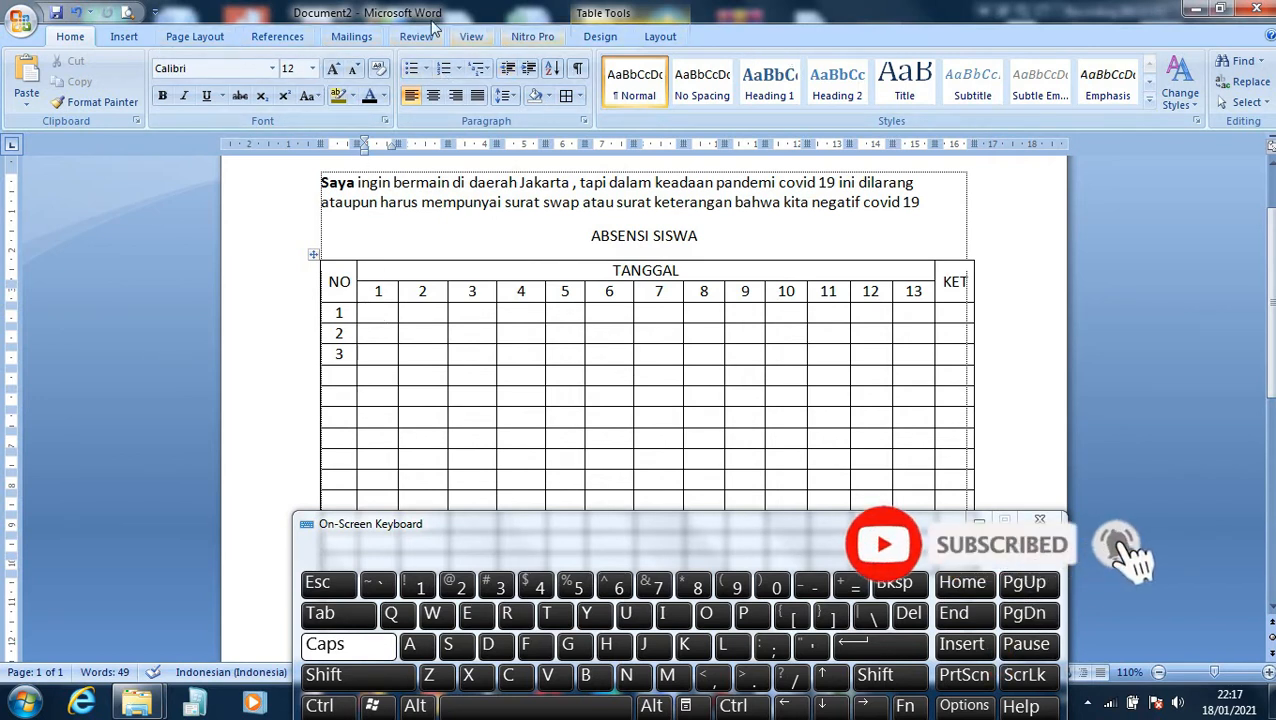
drag(541, 283, 541, 285)
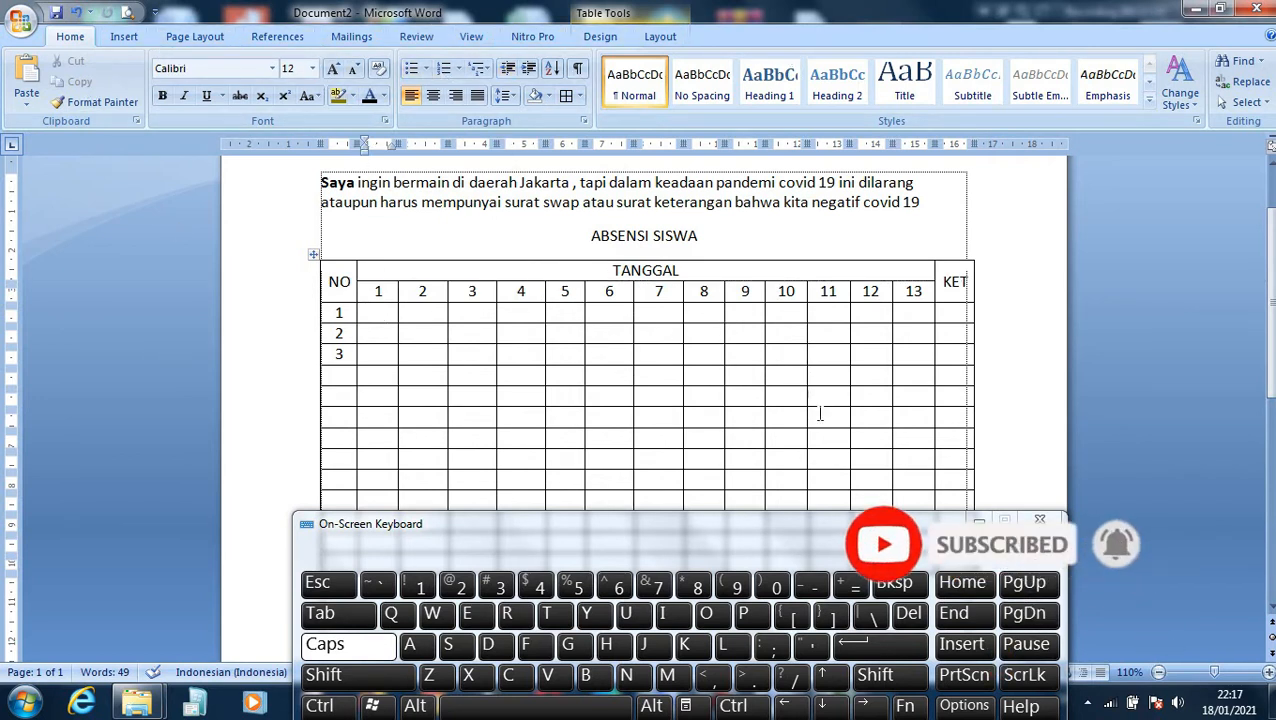
scroll(906, 230, down, 1)
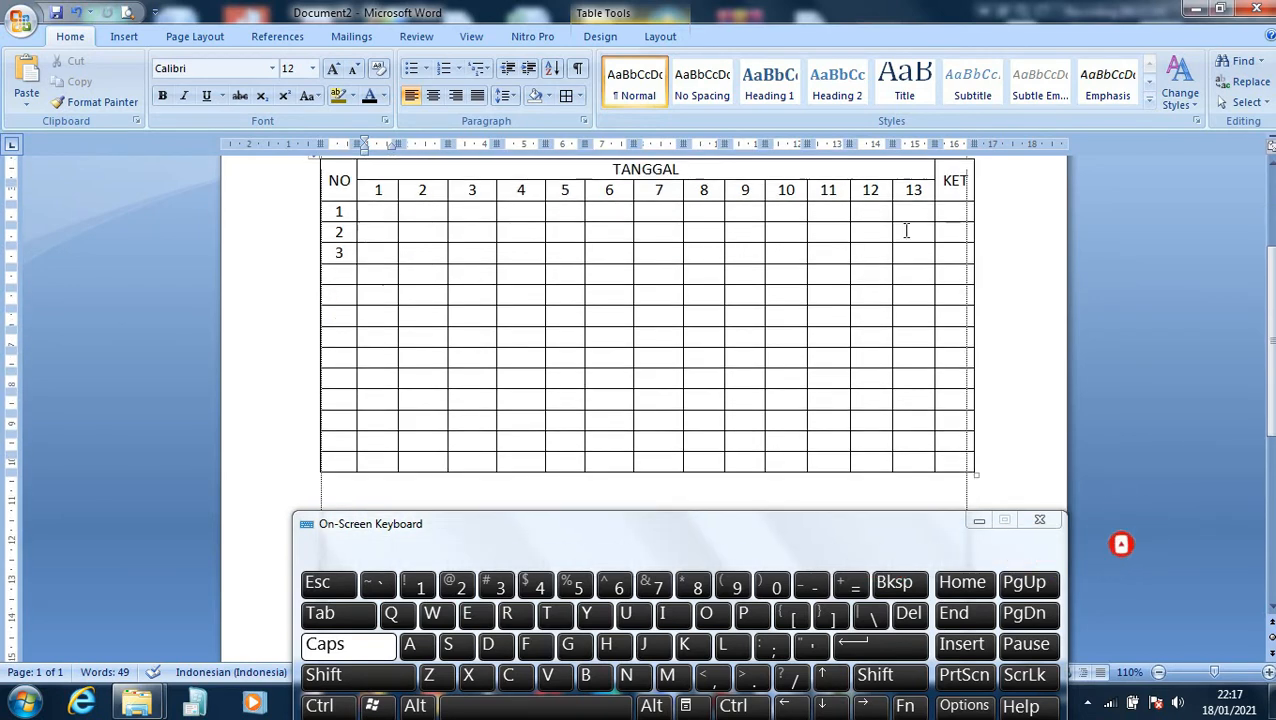
Place the text cursor below the table and add one blank line there
click(124, 36)
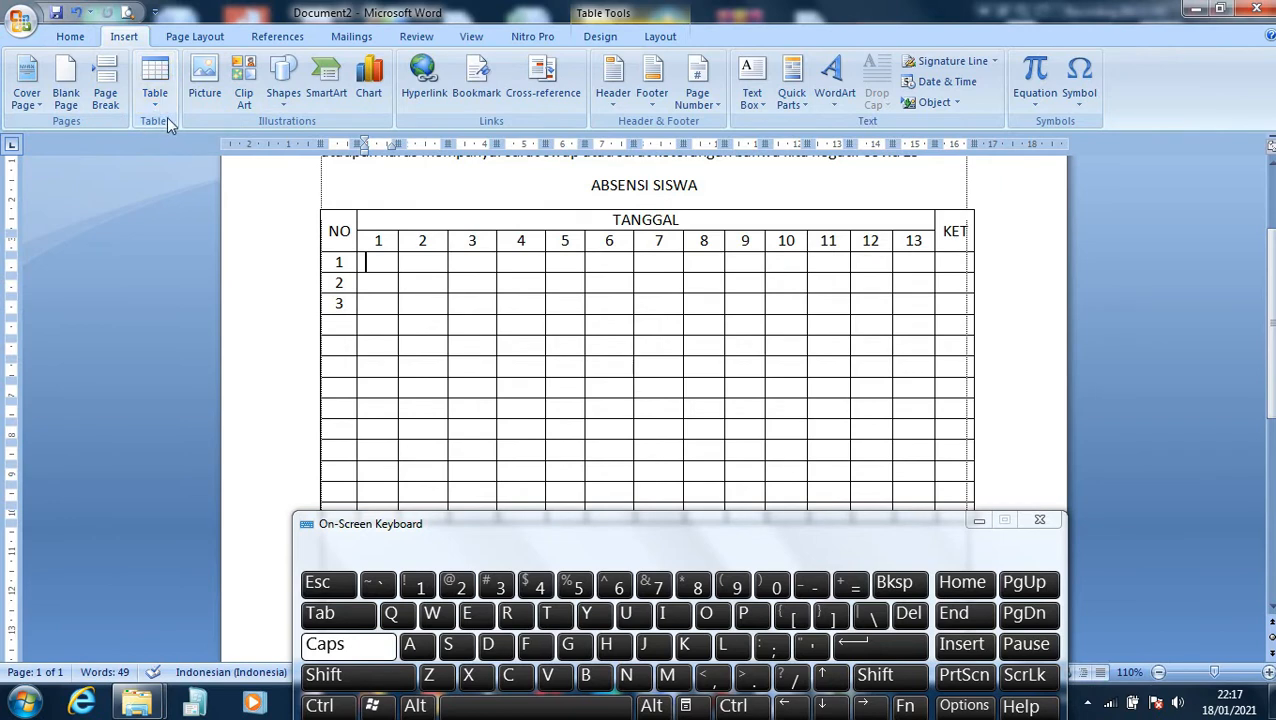
click(343, 303)
scroll(644, 296, down, 5)
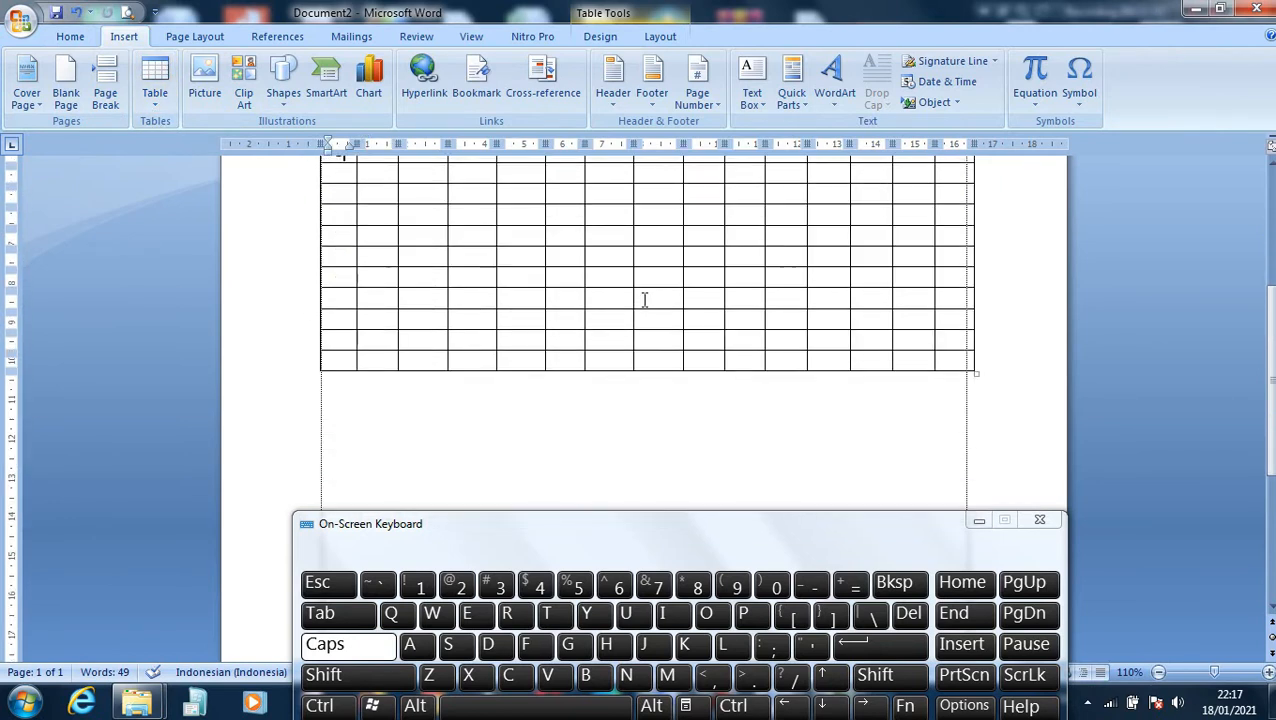
click(820, 441)
scroll(821, 441, down, 3)
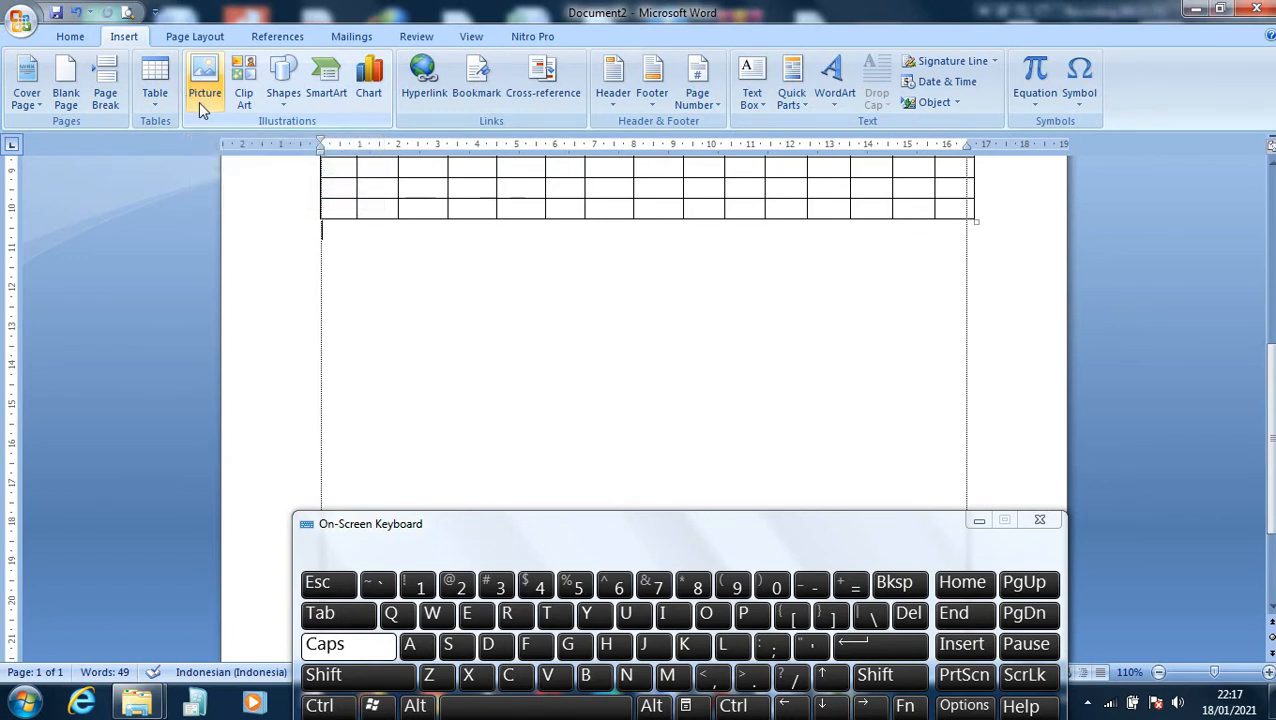
click(861, 651)
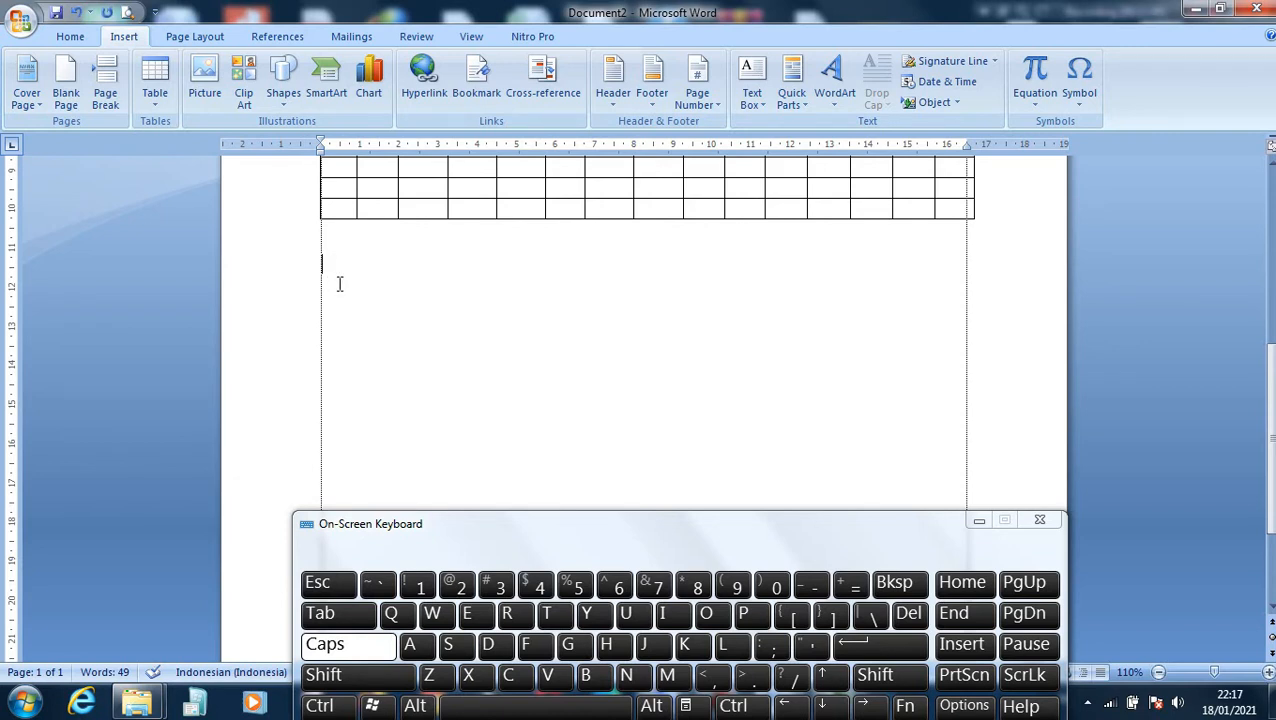
Insert the picture analisis swot1 from the Pictures library below the table and delete it again
click(205, 80)
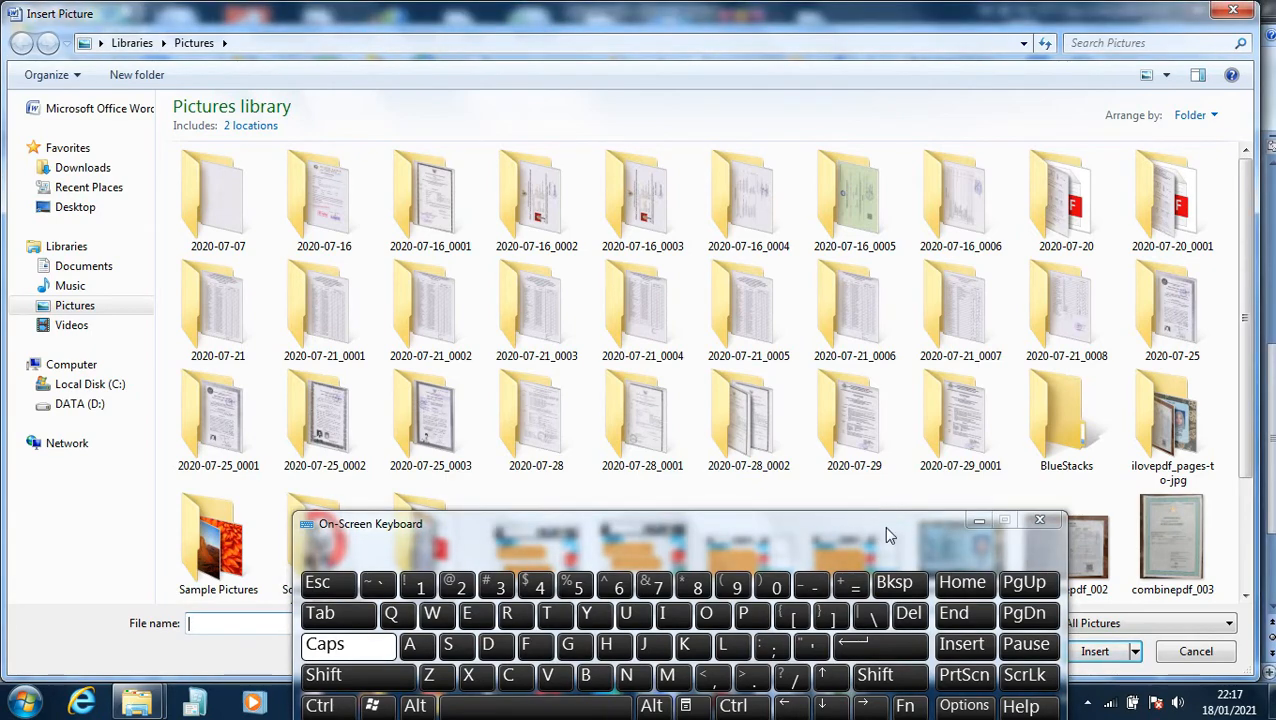
drag(886, 535, 838, 655)
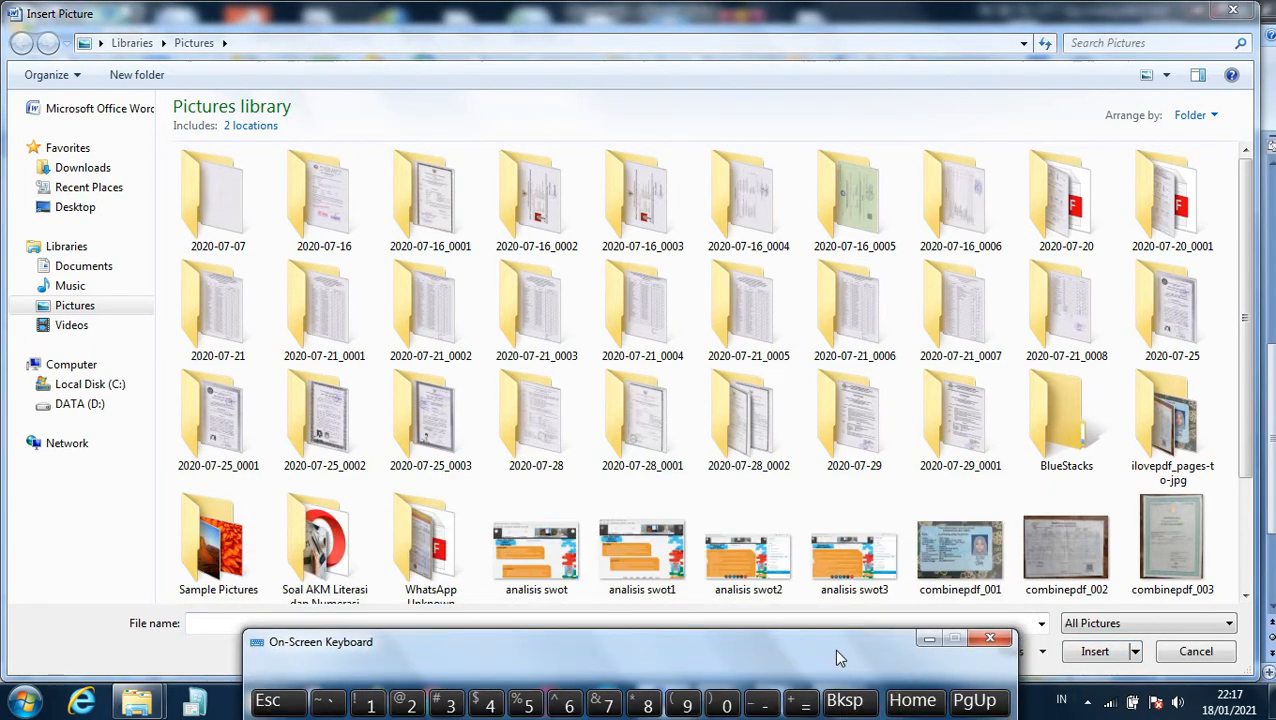
double_click(655, 560)
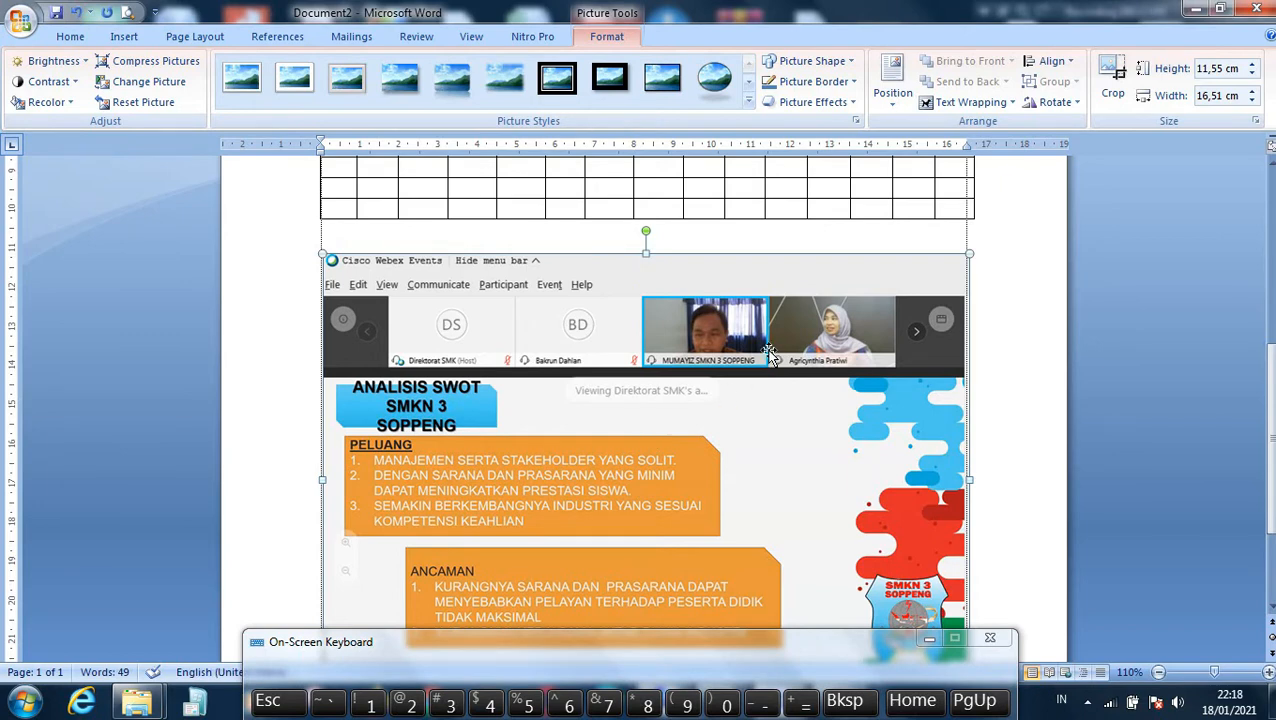
key(Delete)
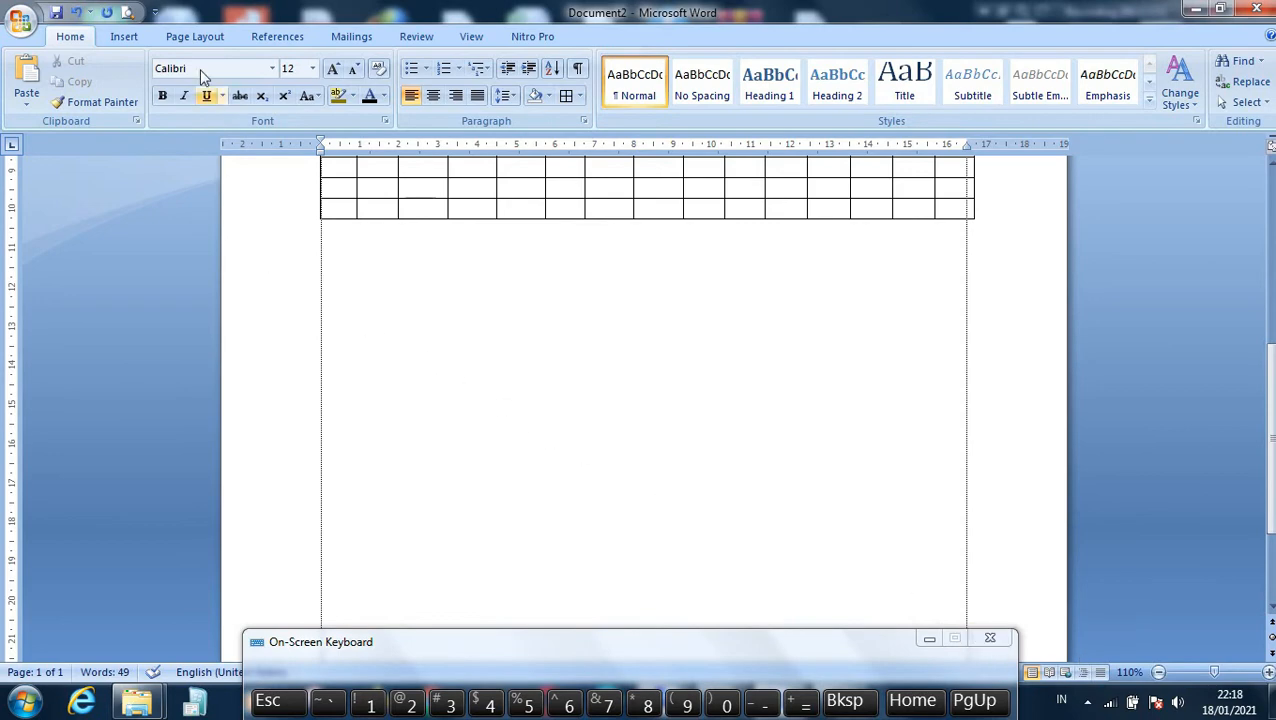
Insert the picture 31db44e2 from the Videos library below the table
click(135, 37)
click(198, 97)
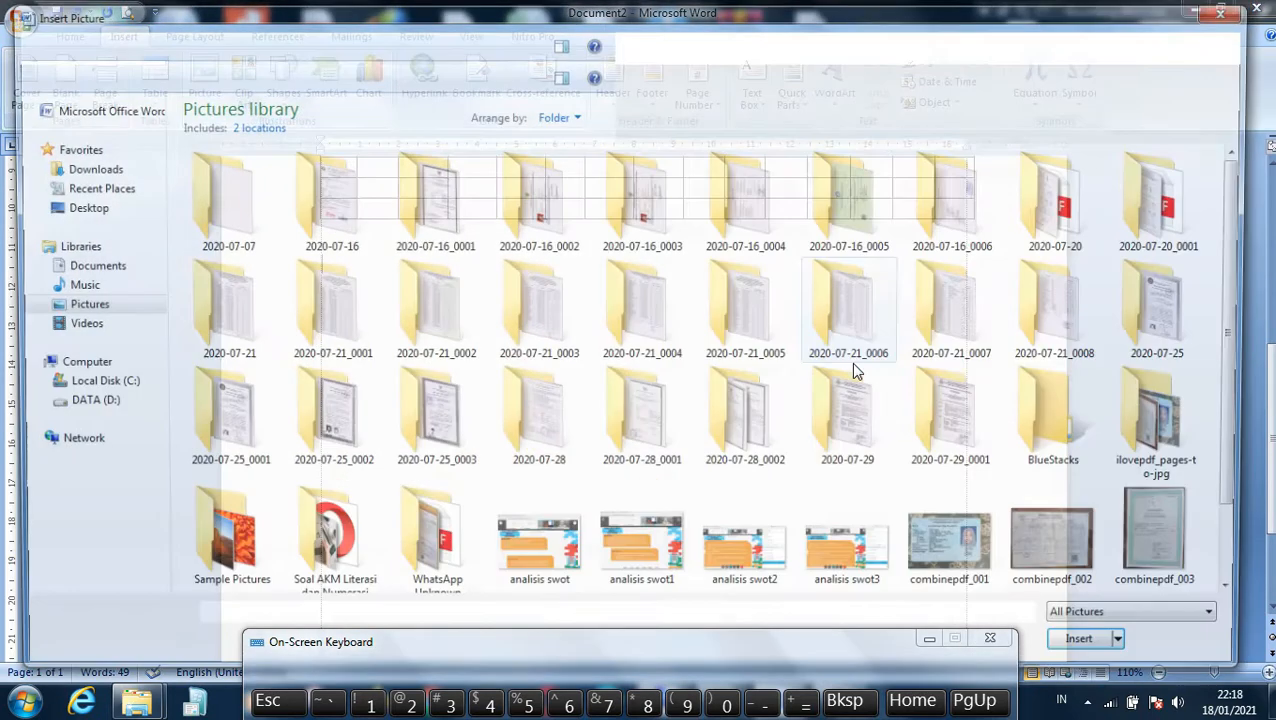
click(106, 270)
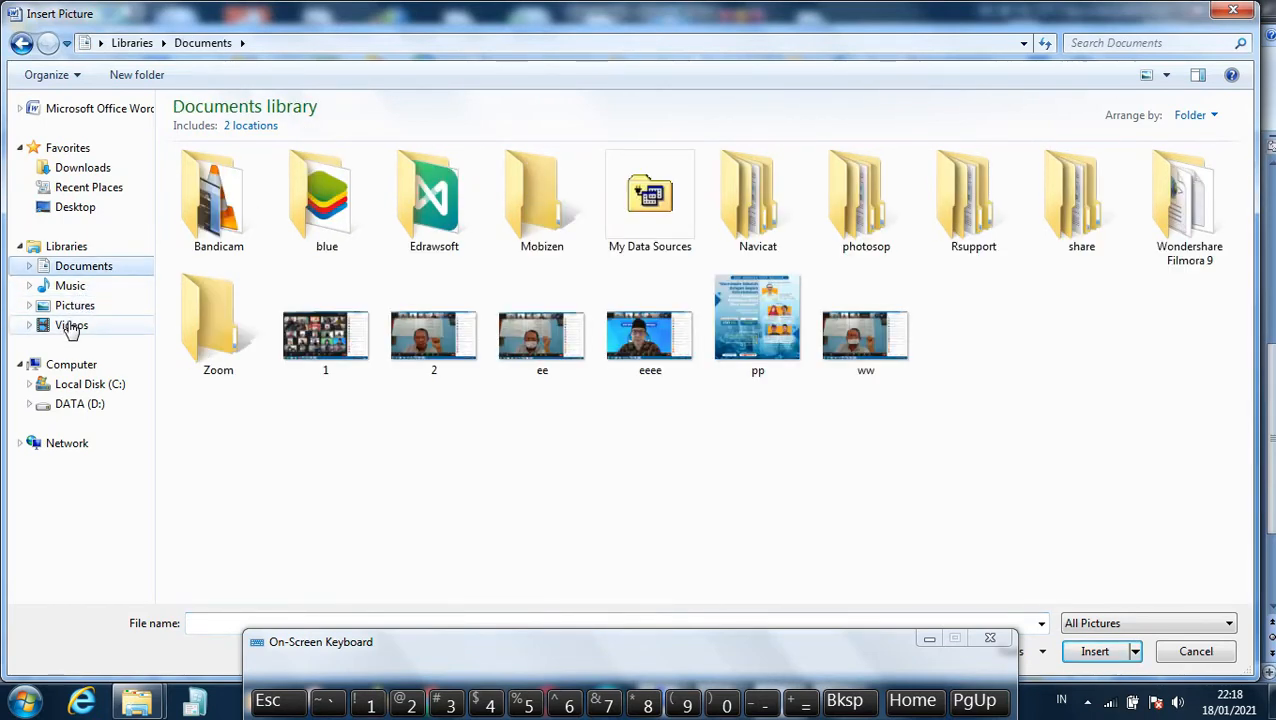
click(68, 325)
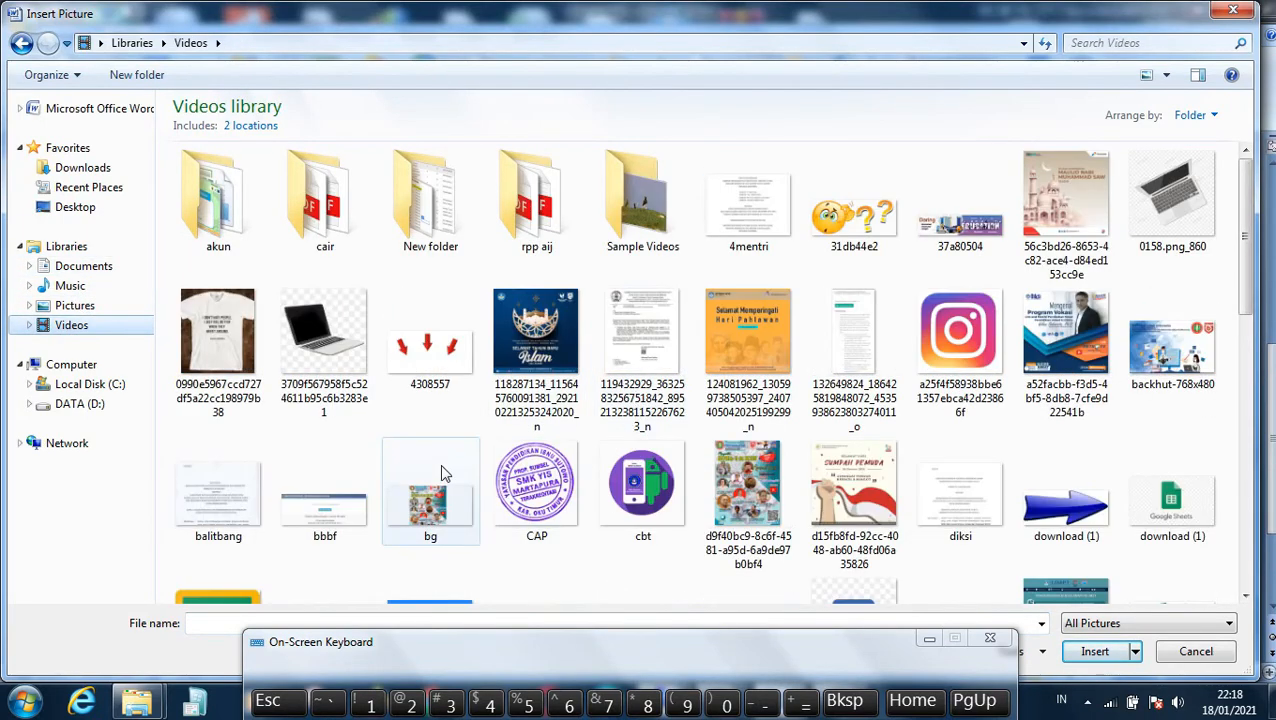
double_click(822, 238)
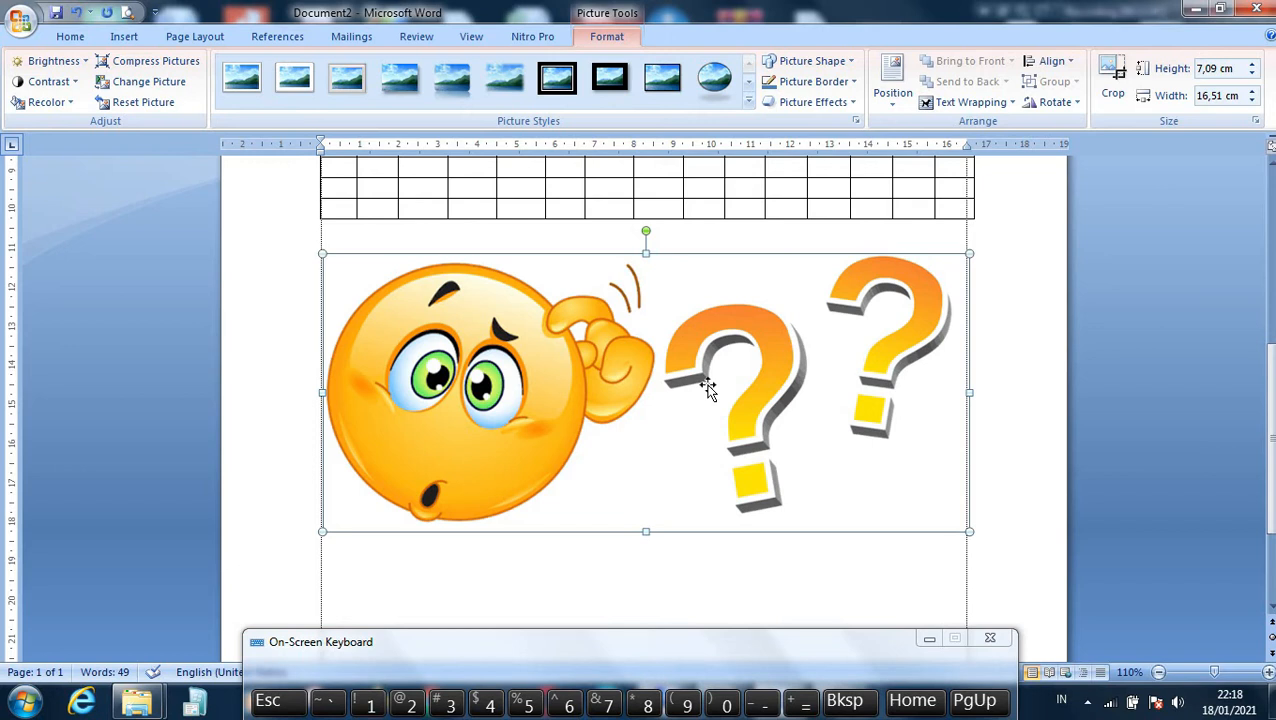
Shrink the inserted emoji picture proportionally to about 9.03 cm wide and 3.87 cm high
drag(707, 385, 641, 460)
drag(321, 251, 694, 380)
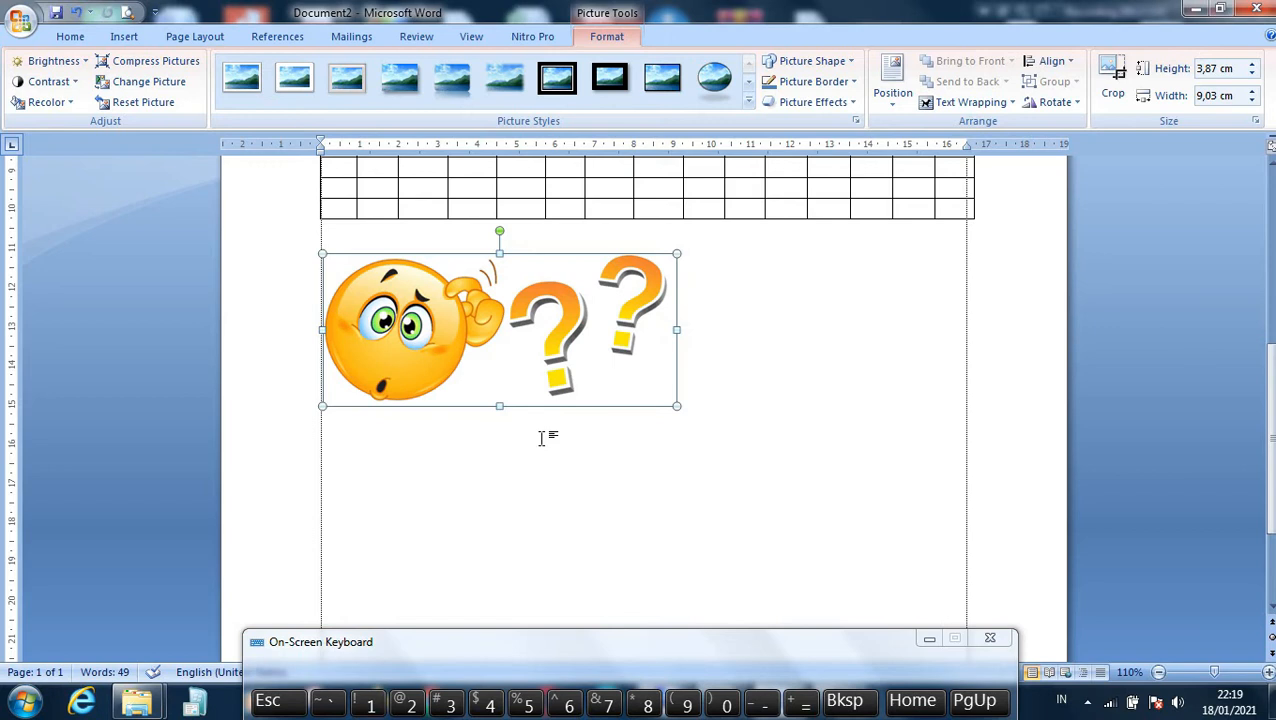
click(767, 386)
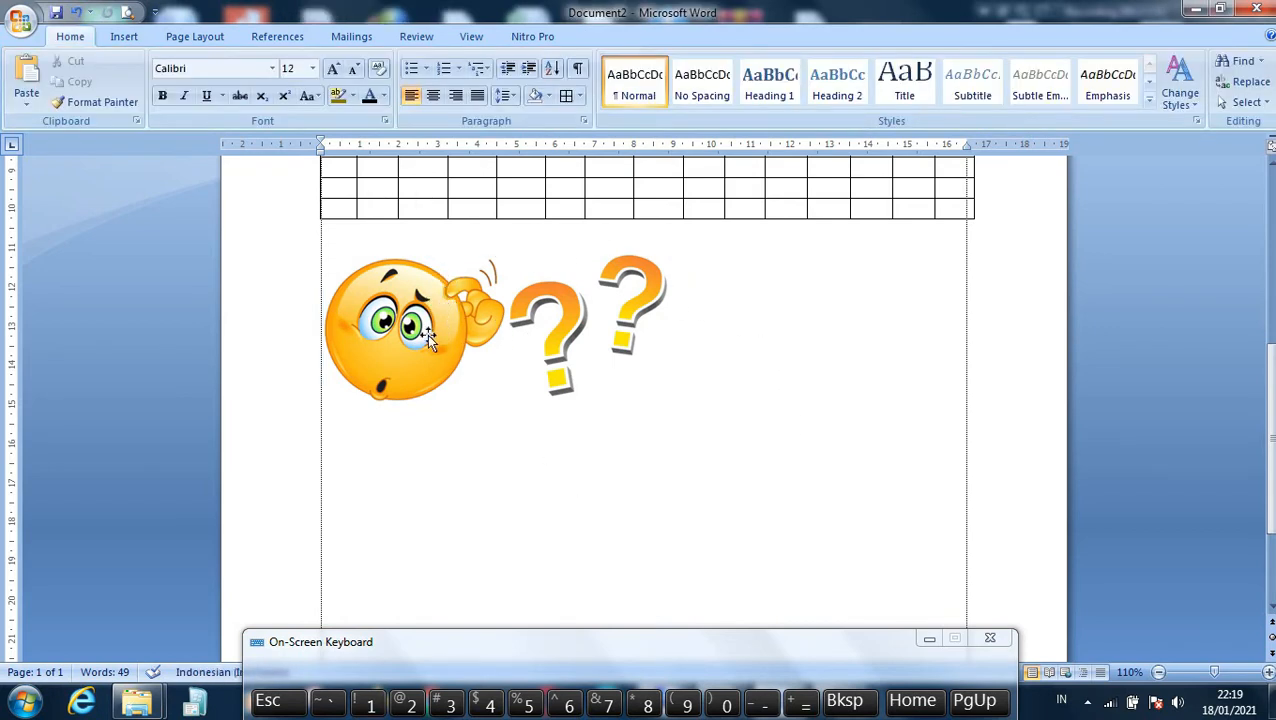
Set the emoji picture's text wrapping to Behind Text
click(477, 323)
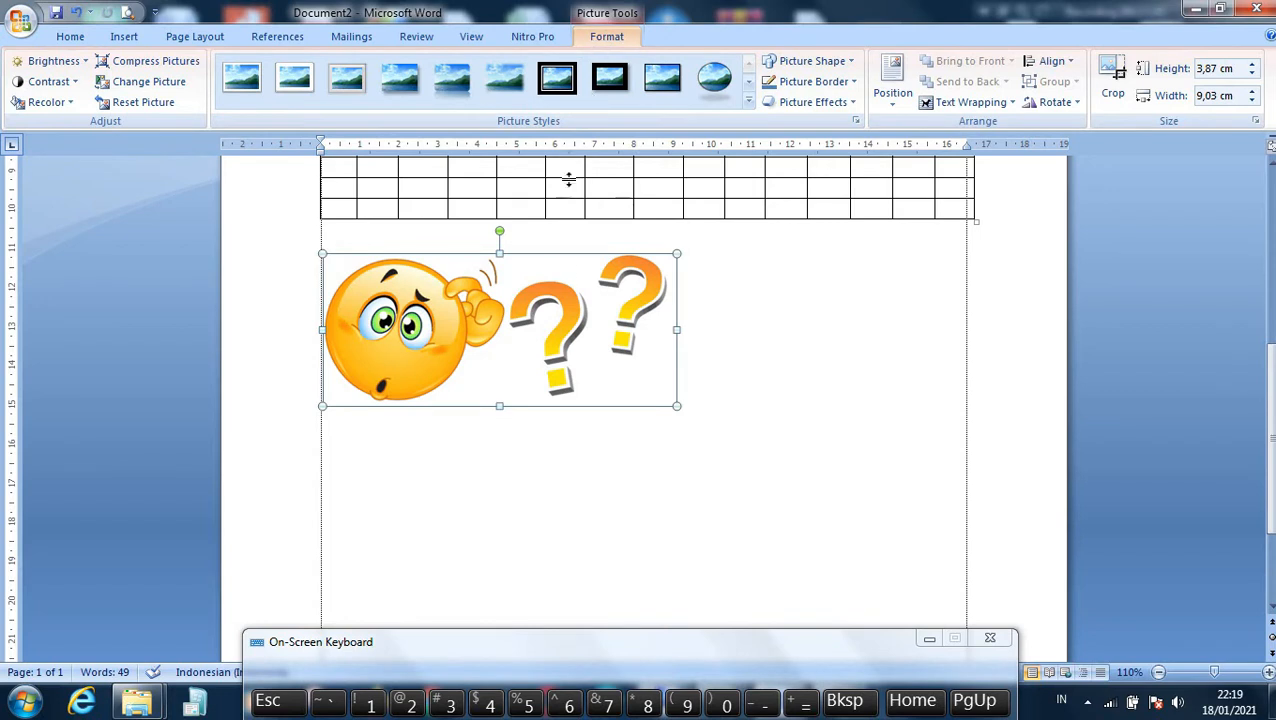
right_click(580, 290)
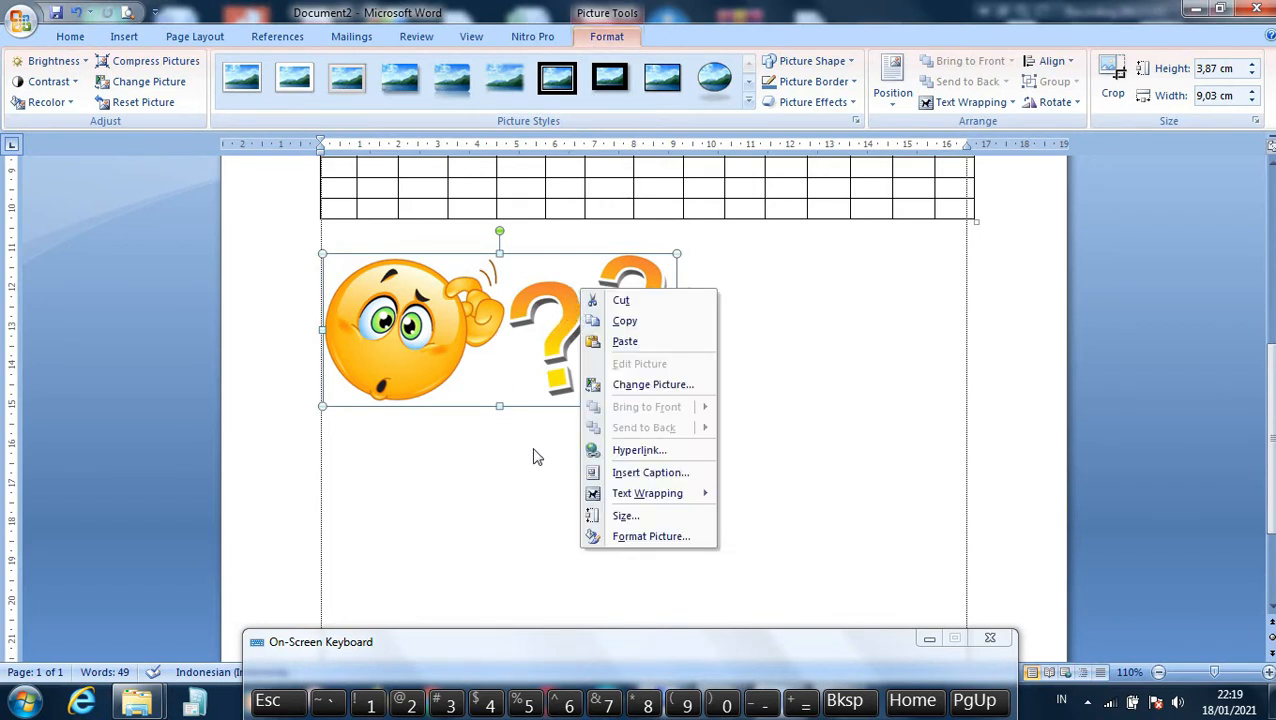
mouse_move(660, 497)
click(415, 510)
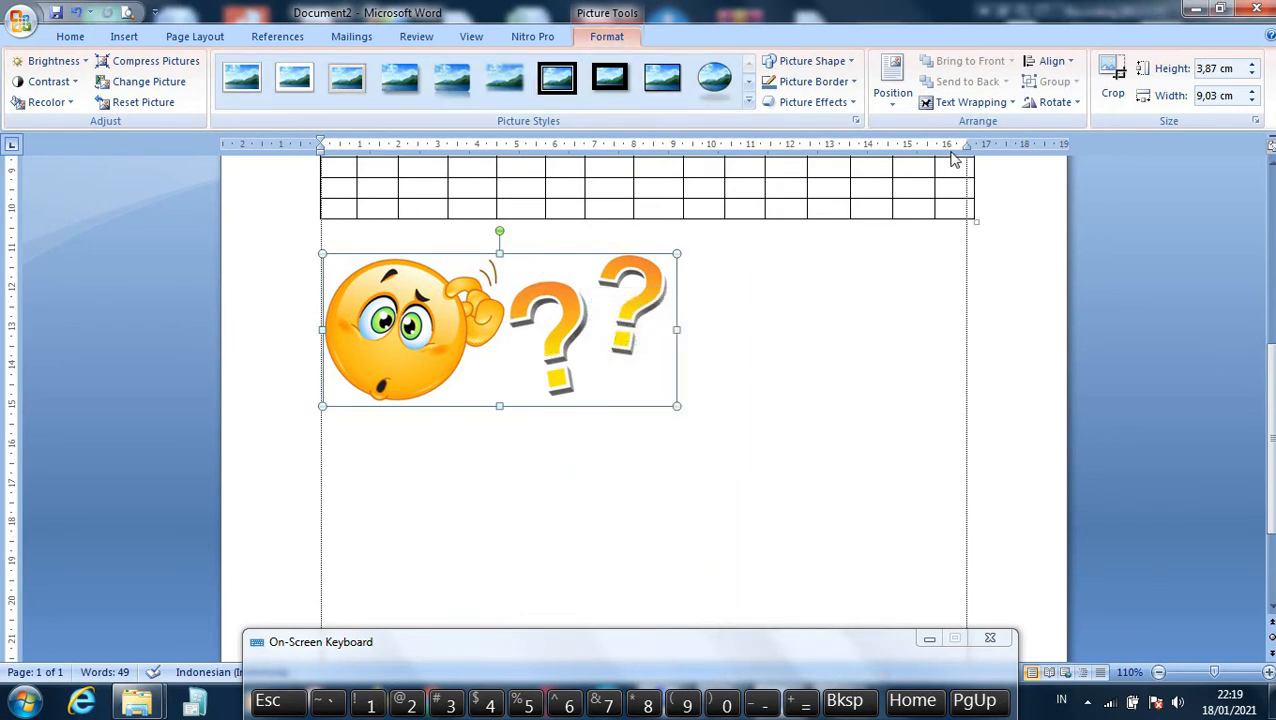
click(1010, 103)
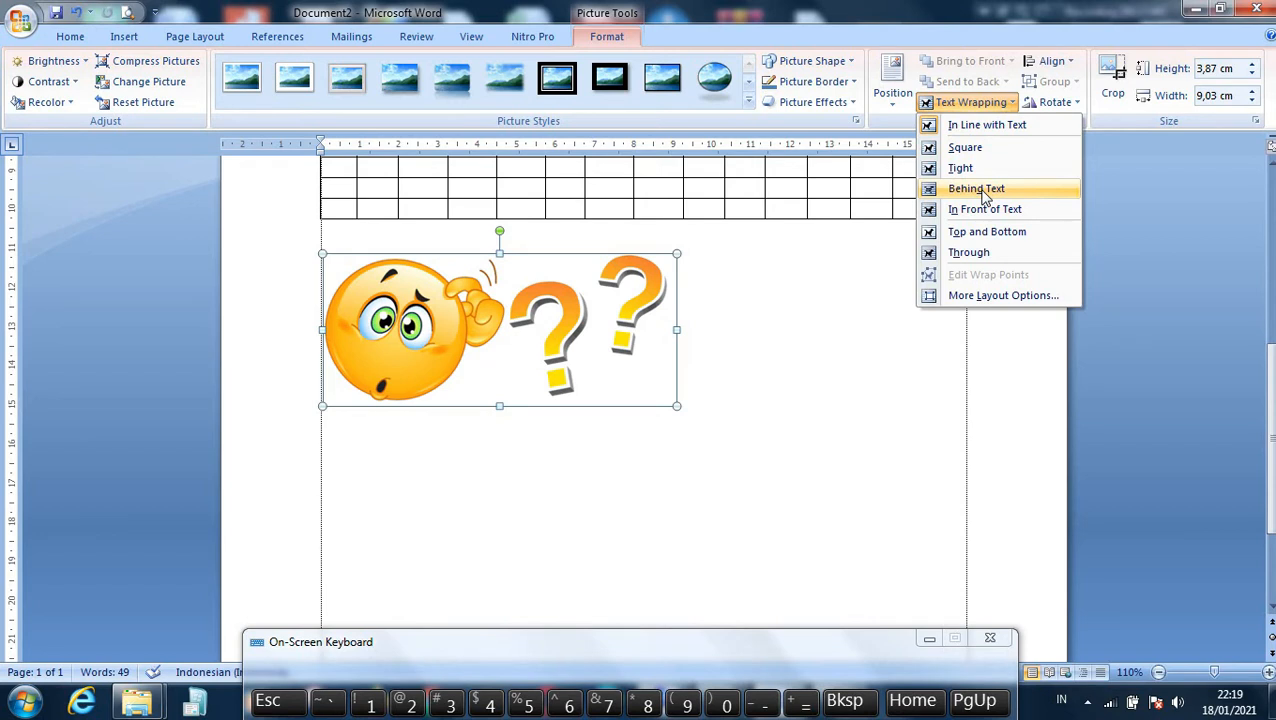
click(976, 190)
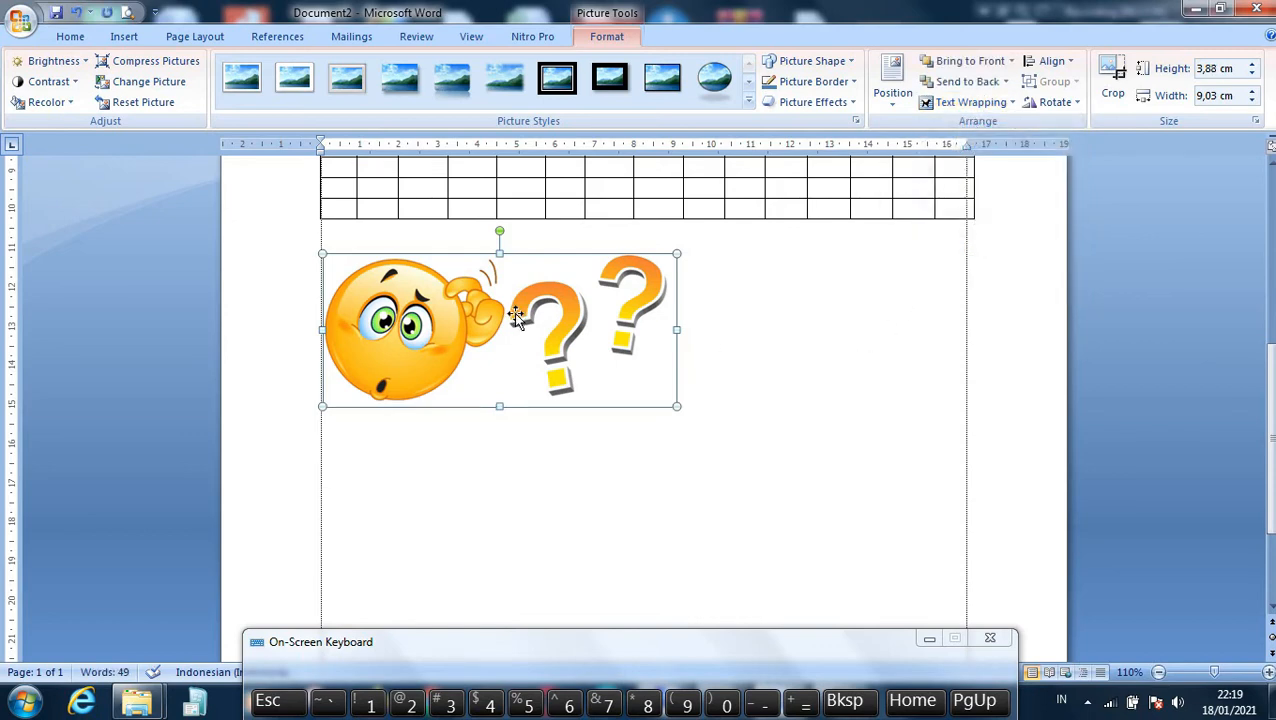
Move the emoji picture over the table's last rows and back below the table, and shrink it to about 8.46 by 3.64 cm
drag(513, 316, 580, 240)
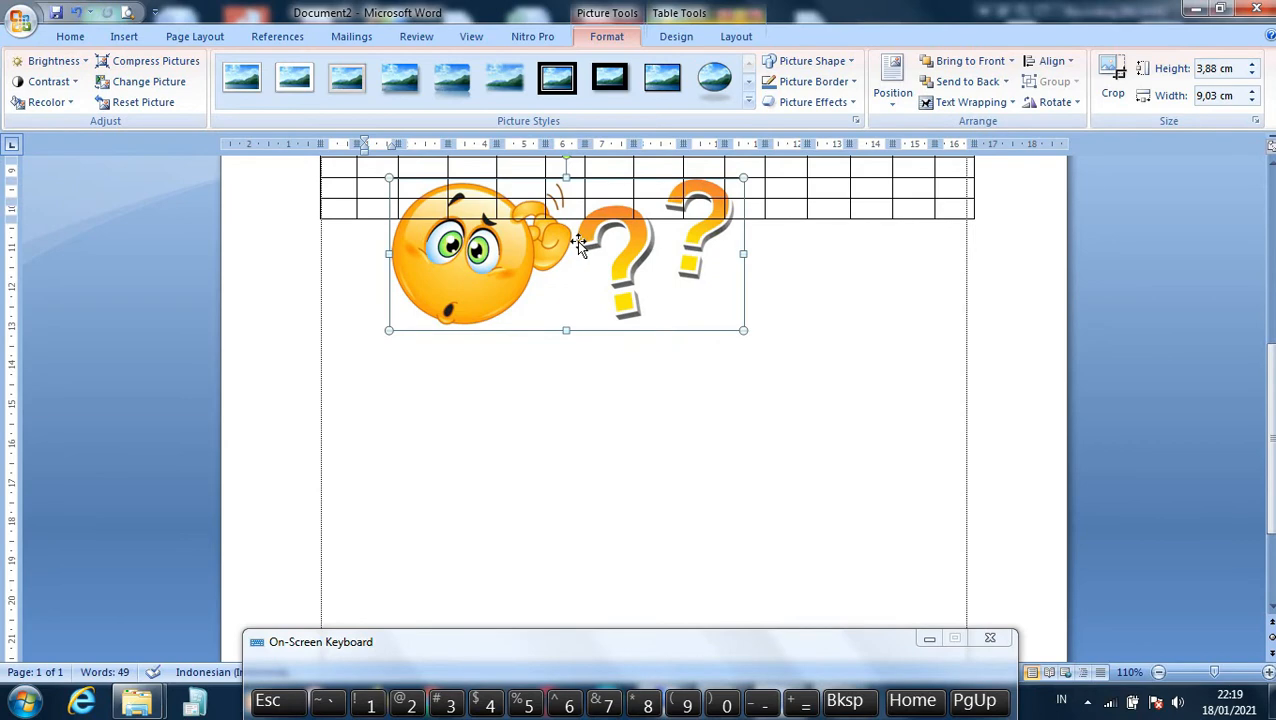
drag(578, 241, 602, 328)
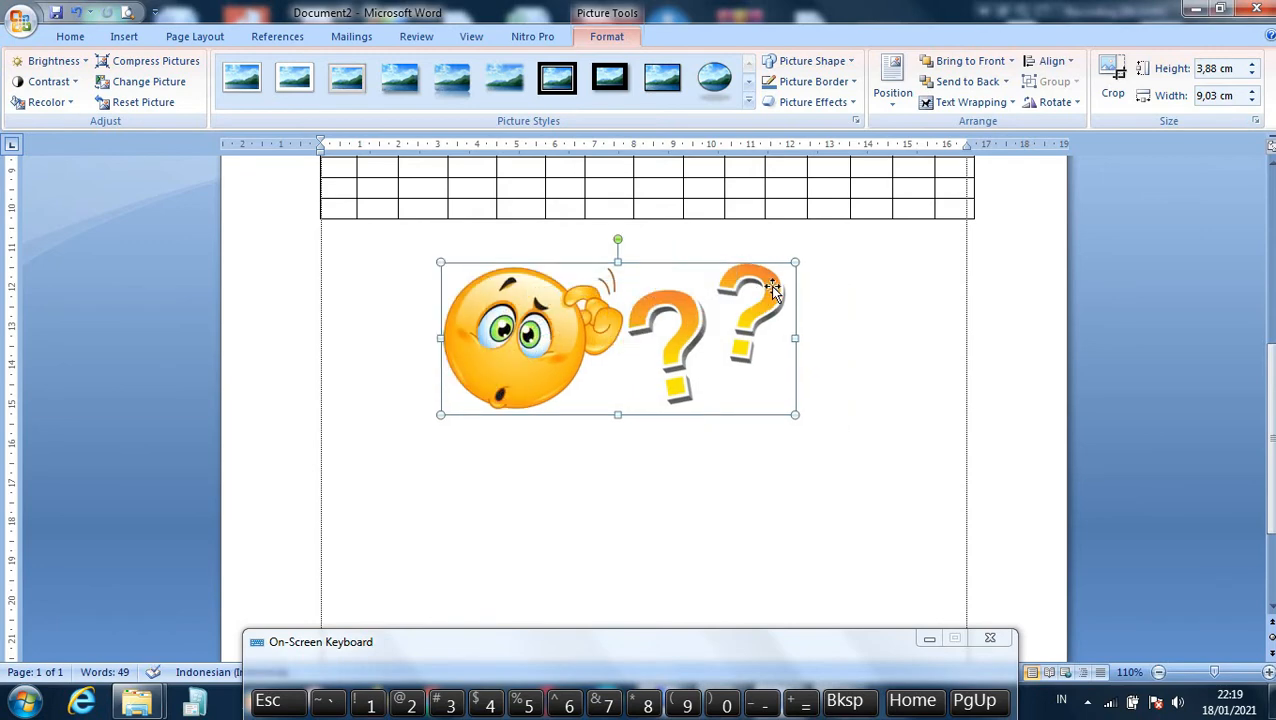
mouse_move(790, 263)
mouse_down()
mouse_move(649, 336)
mouse_move(772, 271)
mouse_up()
Reposition the emoji picture so it sits horizontally centered directly beneath the table, and deselect it
drag(624, 349, 496, 306)
scroll(498, 307, up, 4)
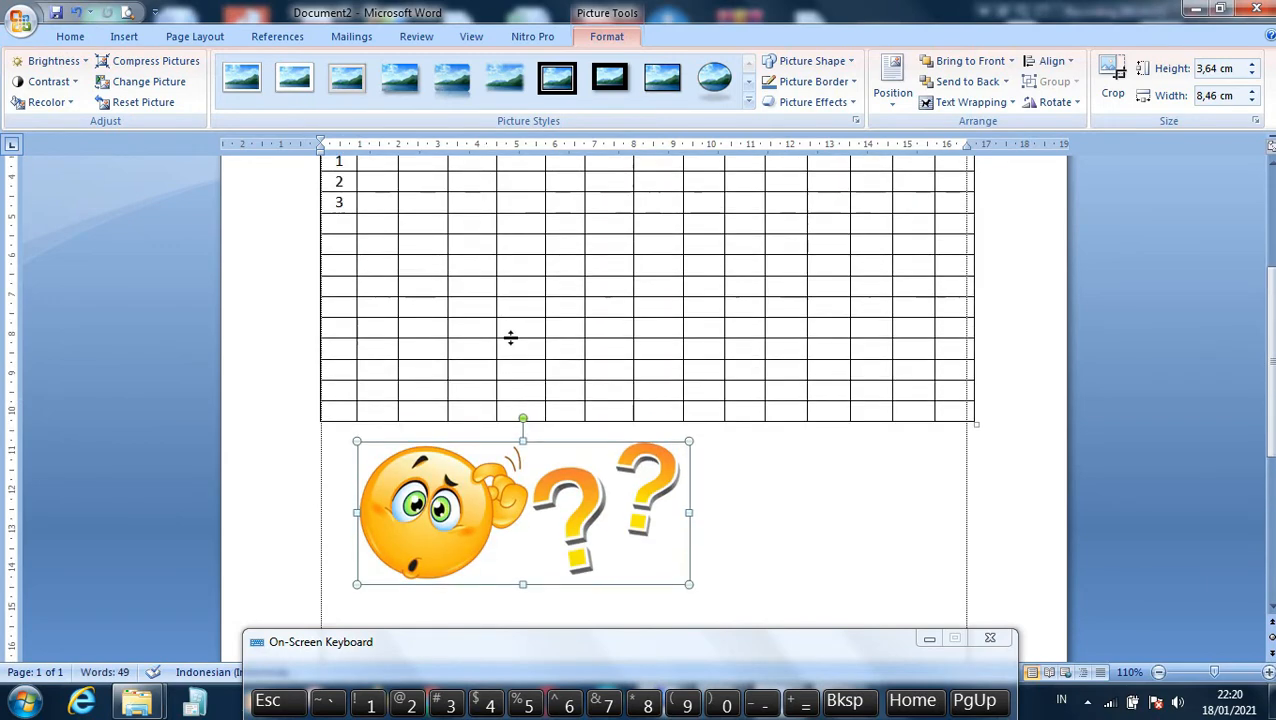
scroll(503, 512, down, 3)
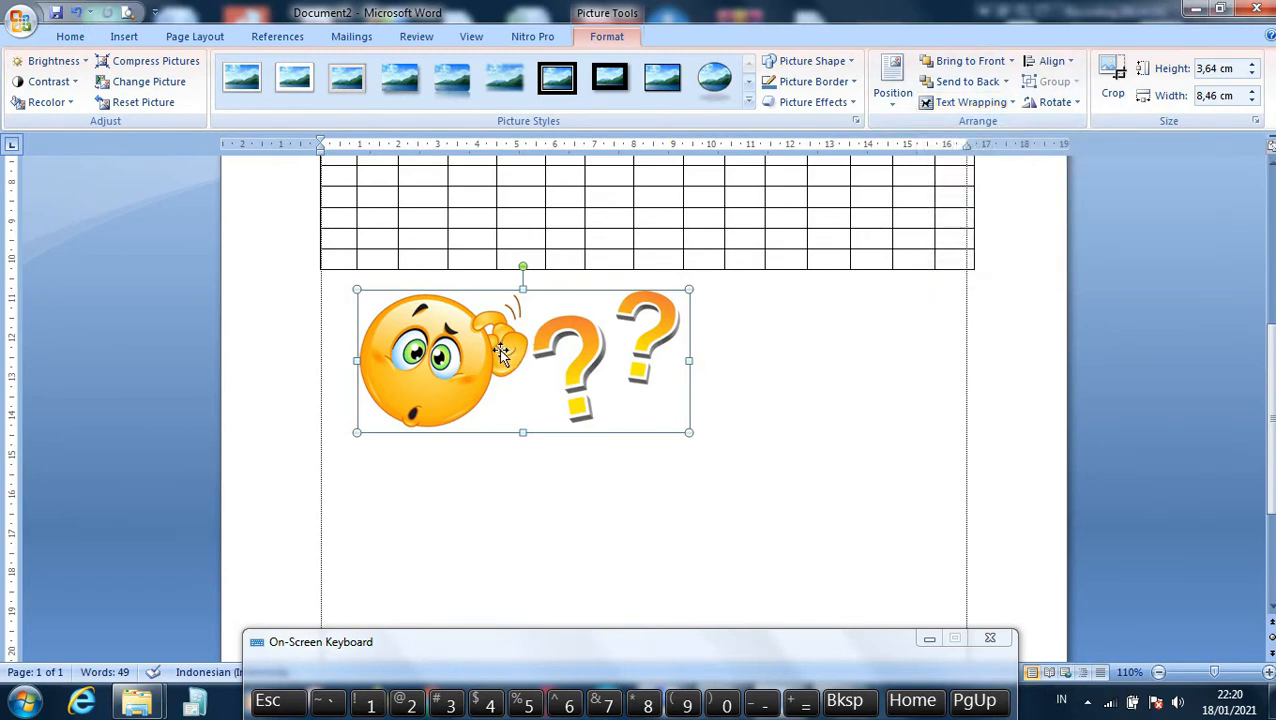
drag(503, 352, 634, 344)
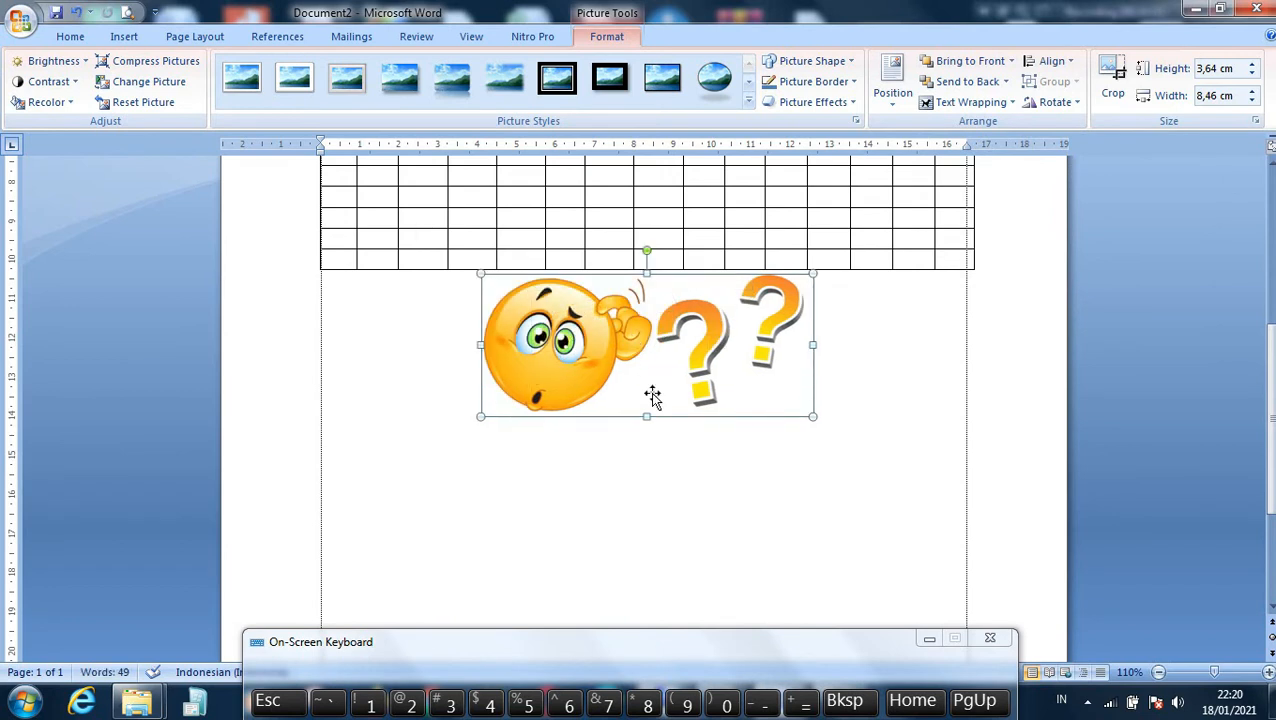
click(686, 460)
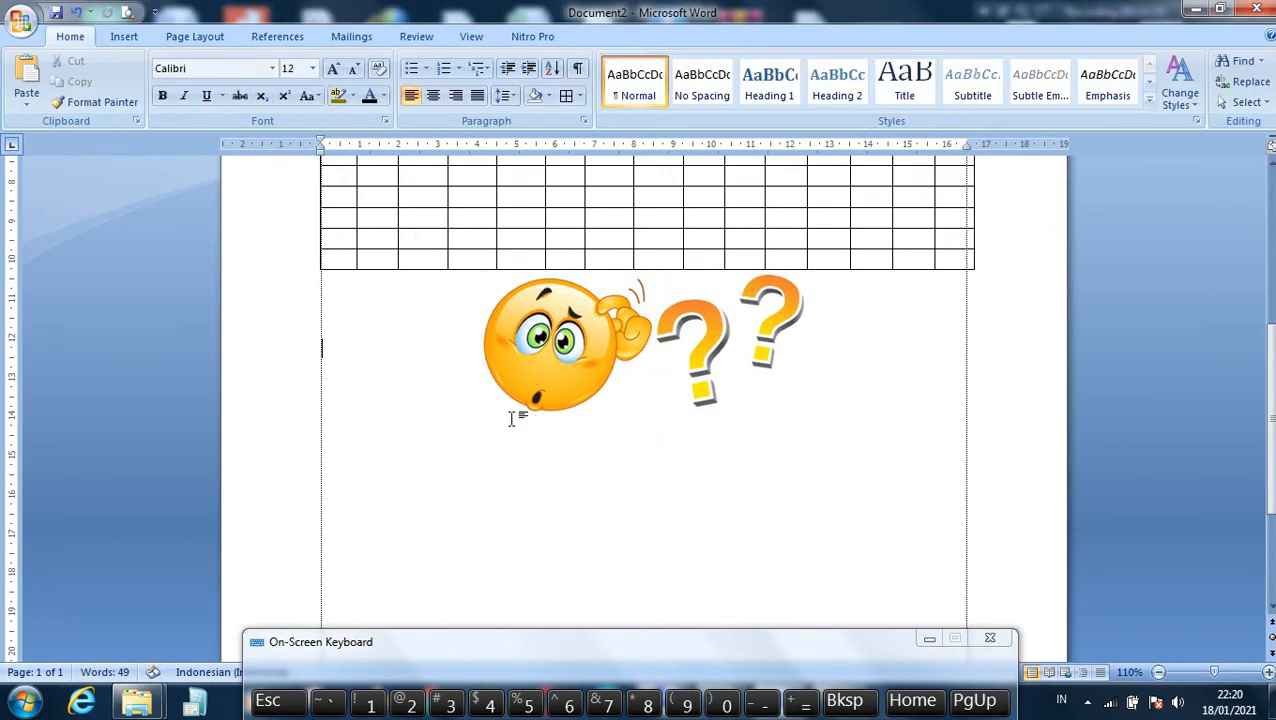
Add a blank line below the table using the on-screen keyboard, and move the keyboard clear of the picture
click(688, 382)
drag(748, 641, 741, 388)
click(798, 508)
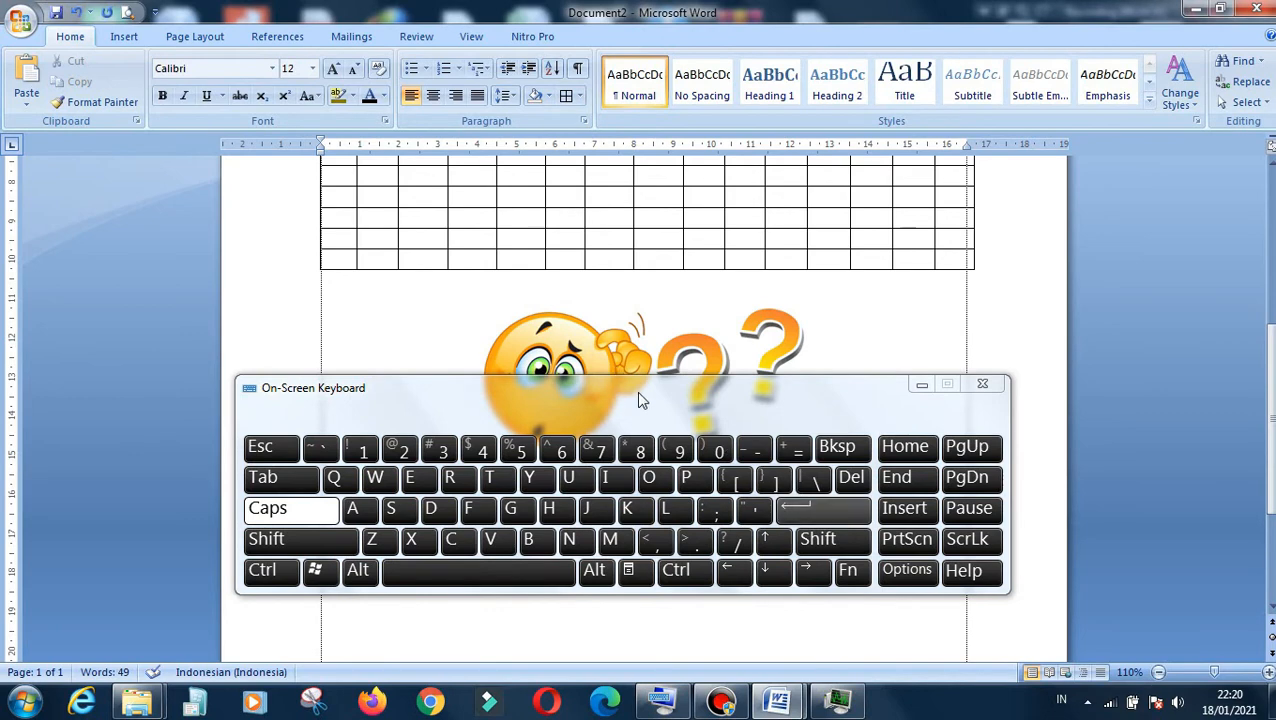
drag(641, 400, 590, 609)
Shrink the emoji picture slightly and place it behind the lower rows in the middle of the table
click(585, 394)
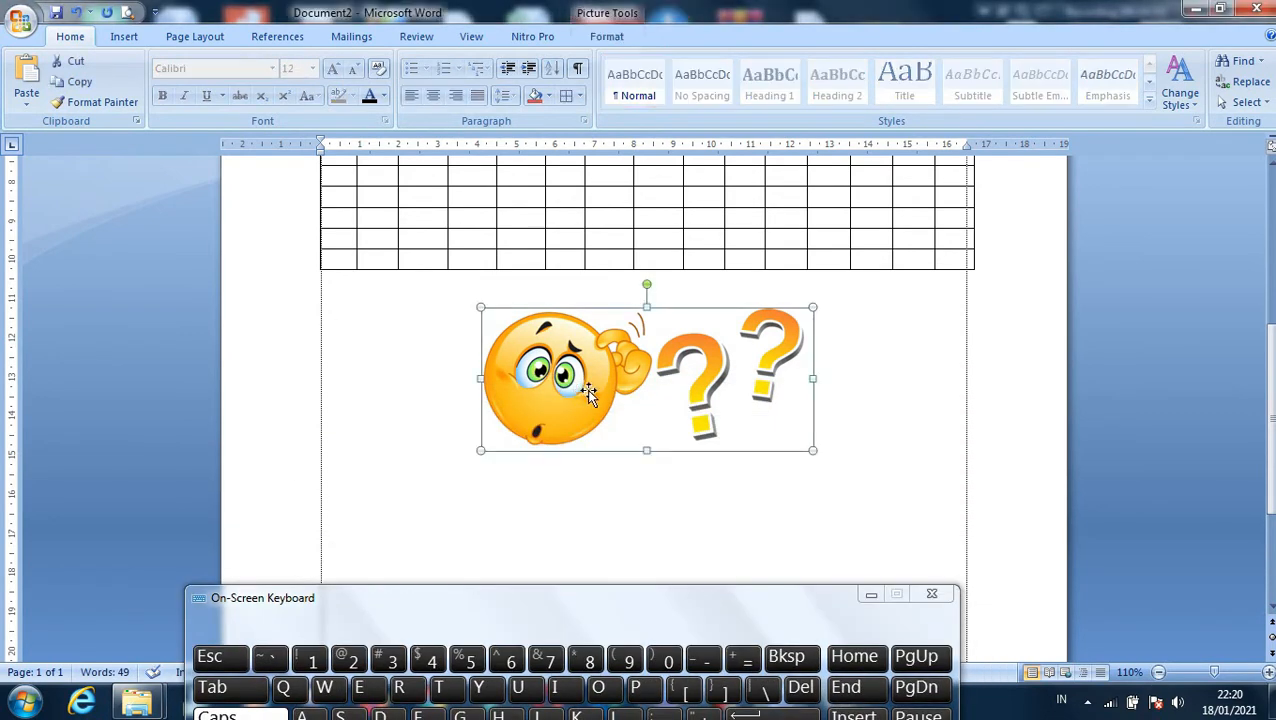
drag(484, 450, 539, 425)
drag(601, 365, 618, 212)
click(479, 372)
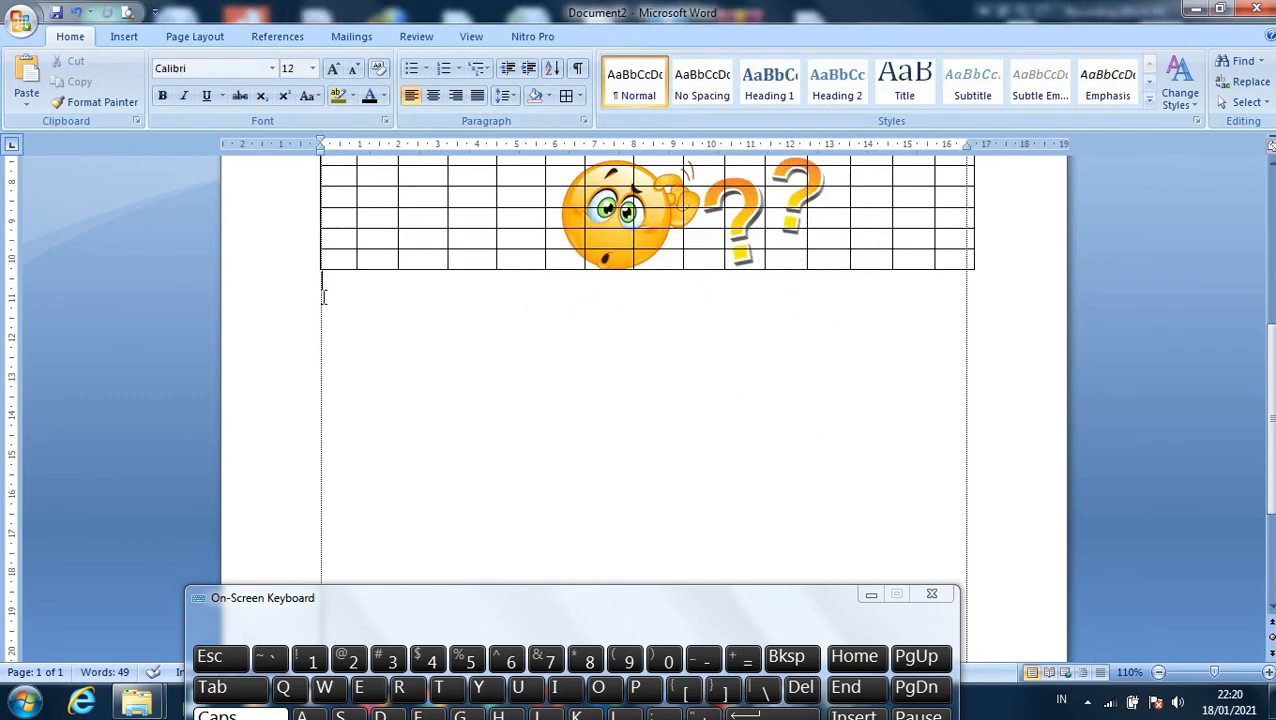
Search the clip art without a keyword, including the additional images from Microsoft Office Online
click(122, 37)
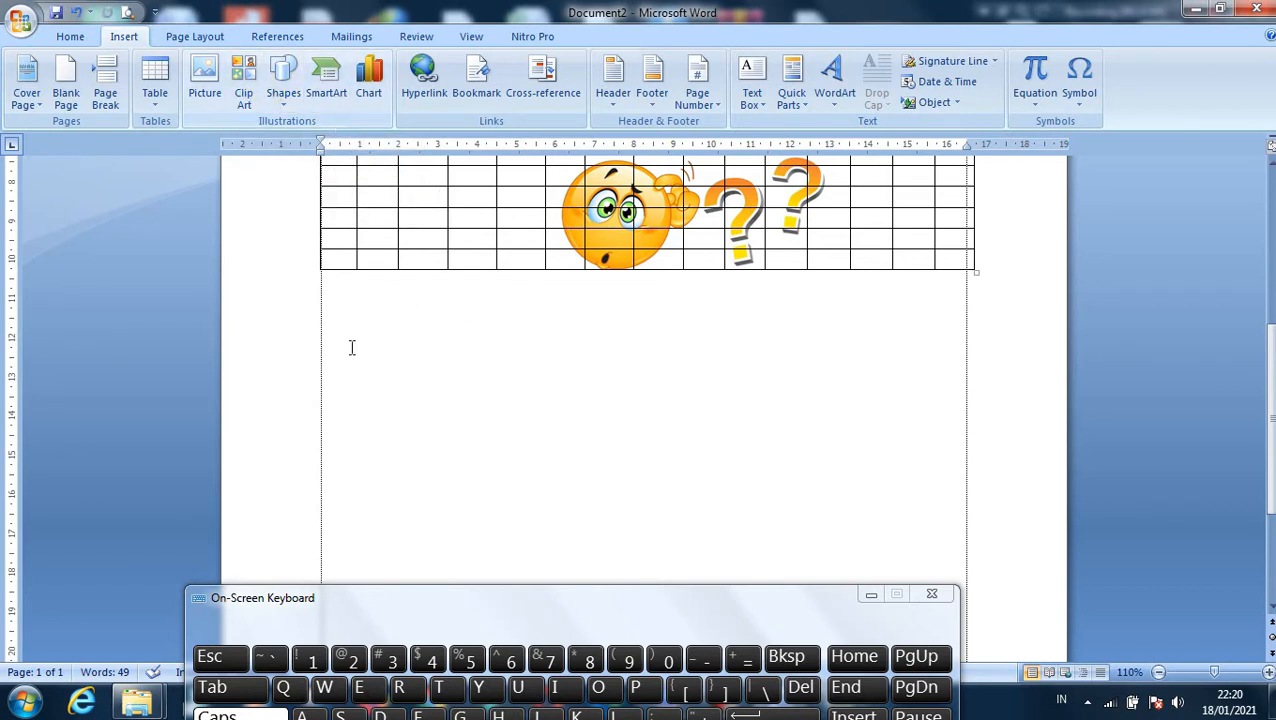
click(251, 86)
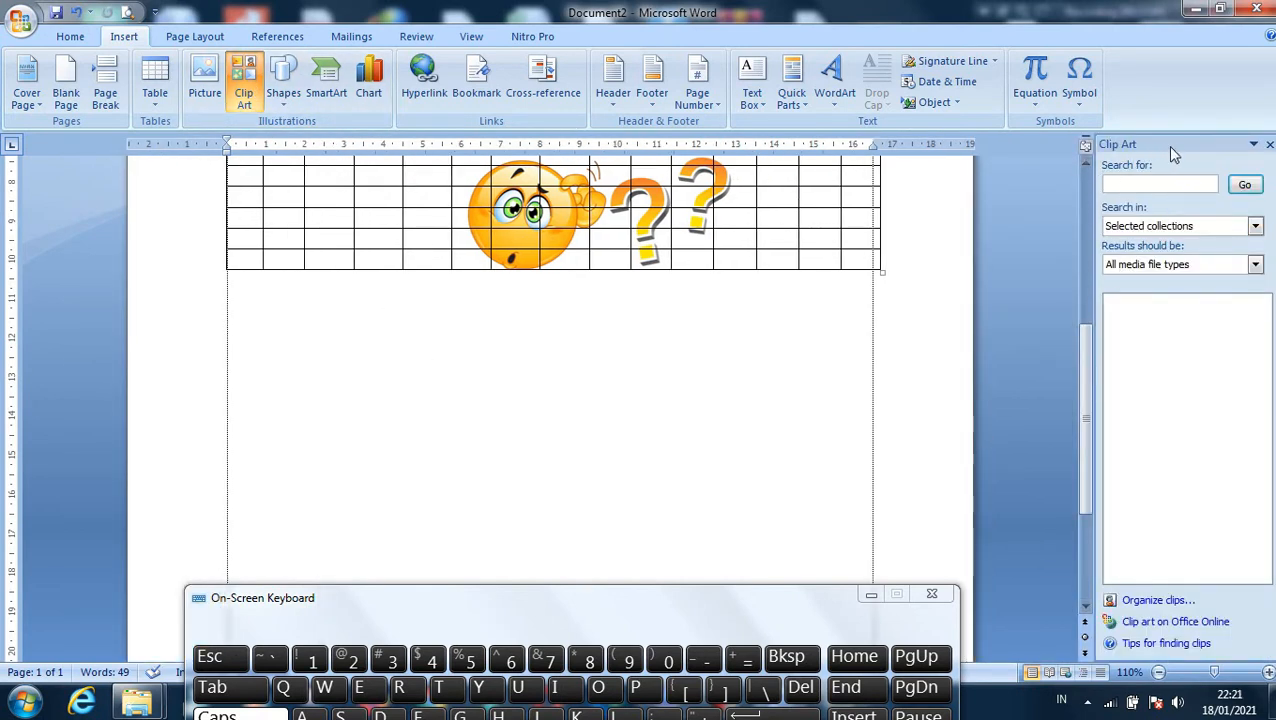
click(1245, 190)
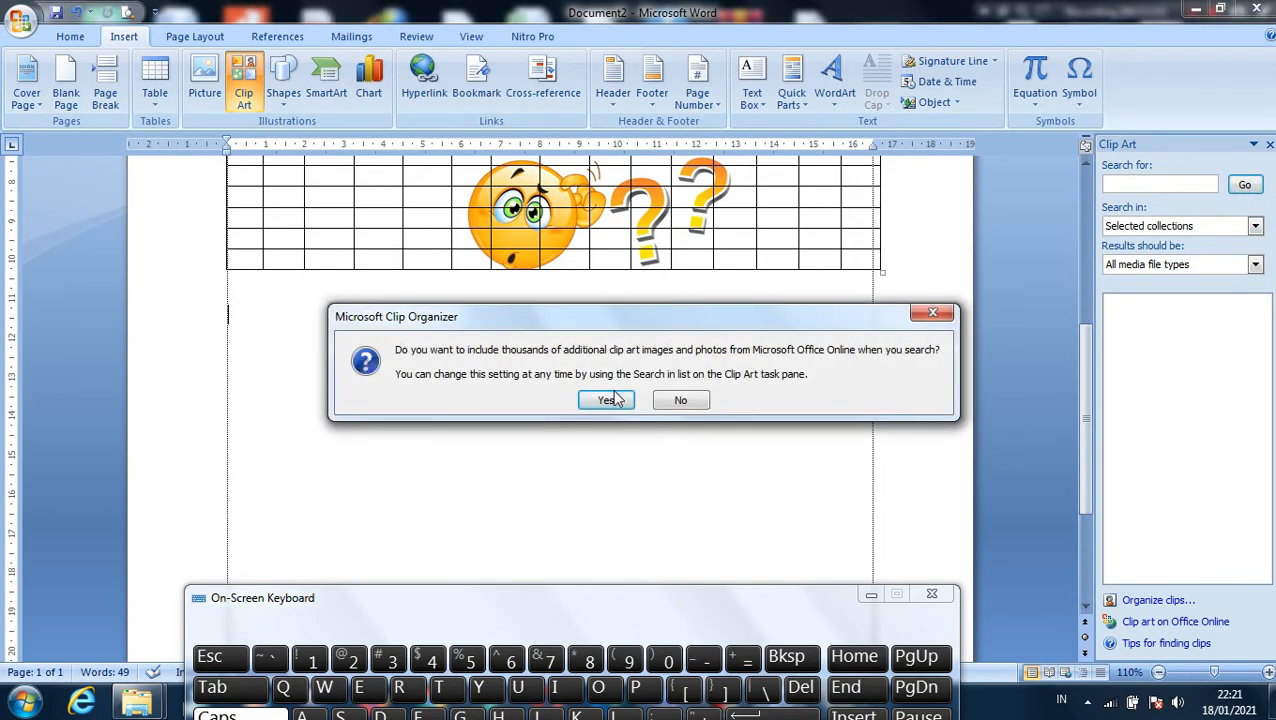
click(610, 400)
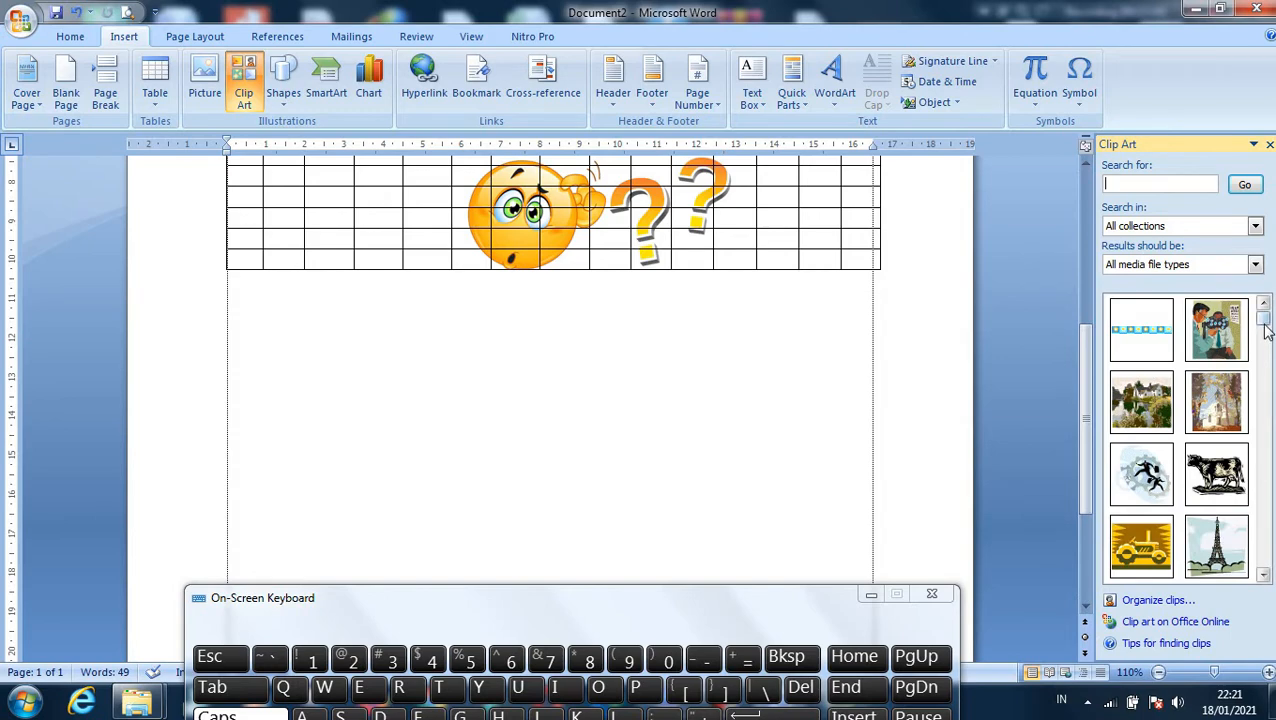
Insert the blue pound-sign clip art below the table and close the clip art search
drag(1266, 330, 1268, 362)
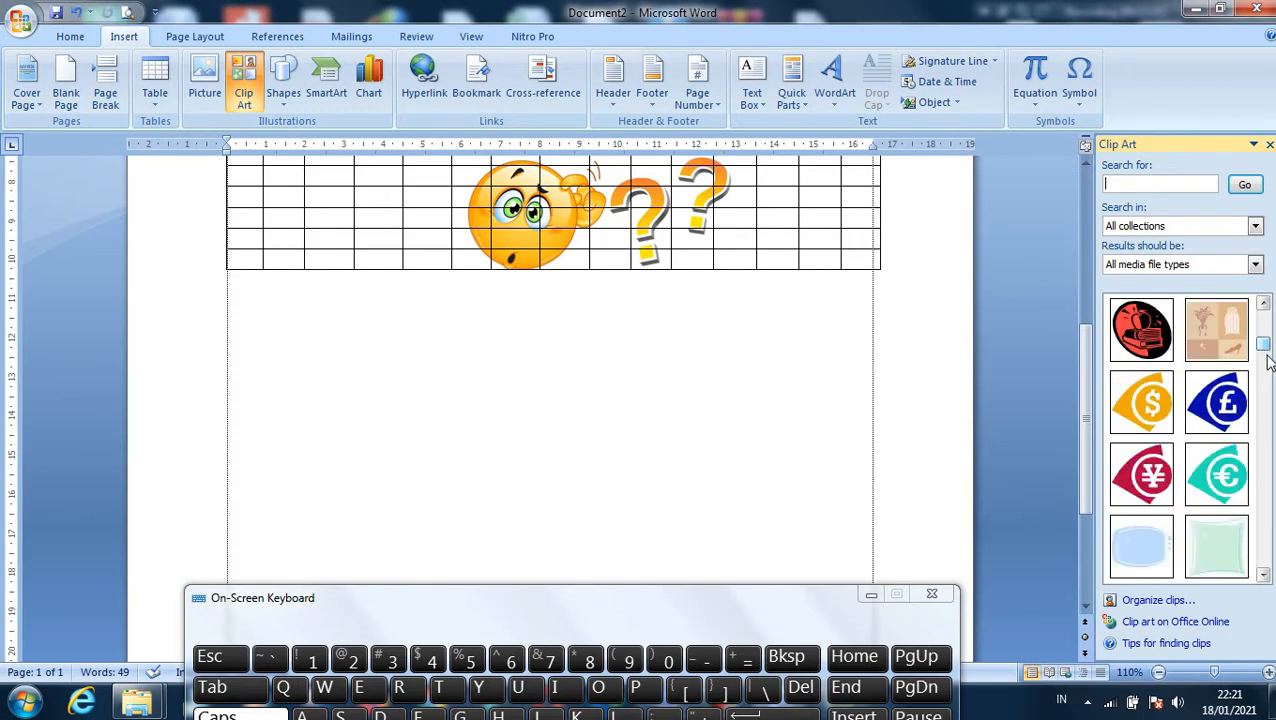
click(1263, 575)
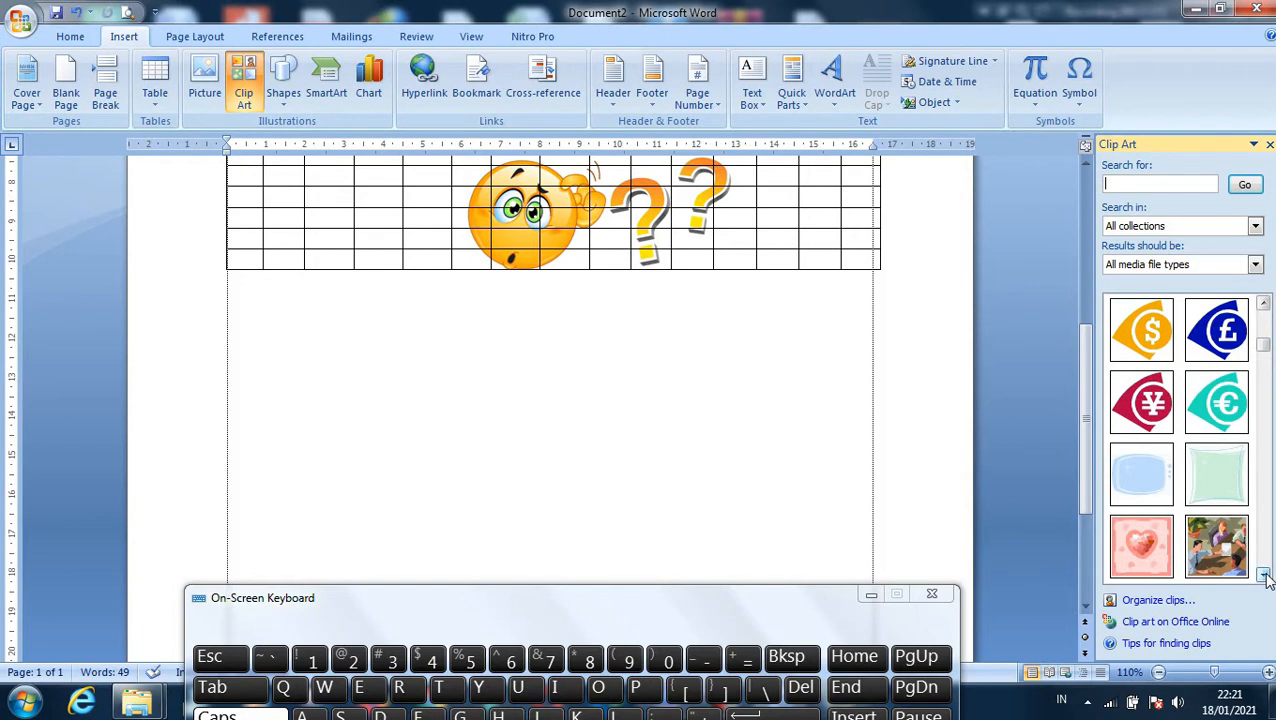
click(1263, 304)
click(1263, 304)
click(1263, 304)
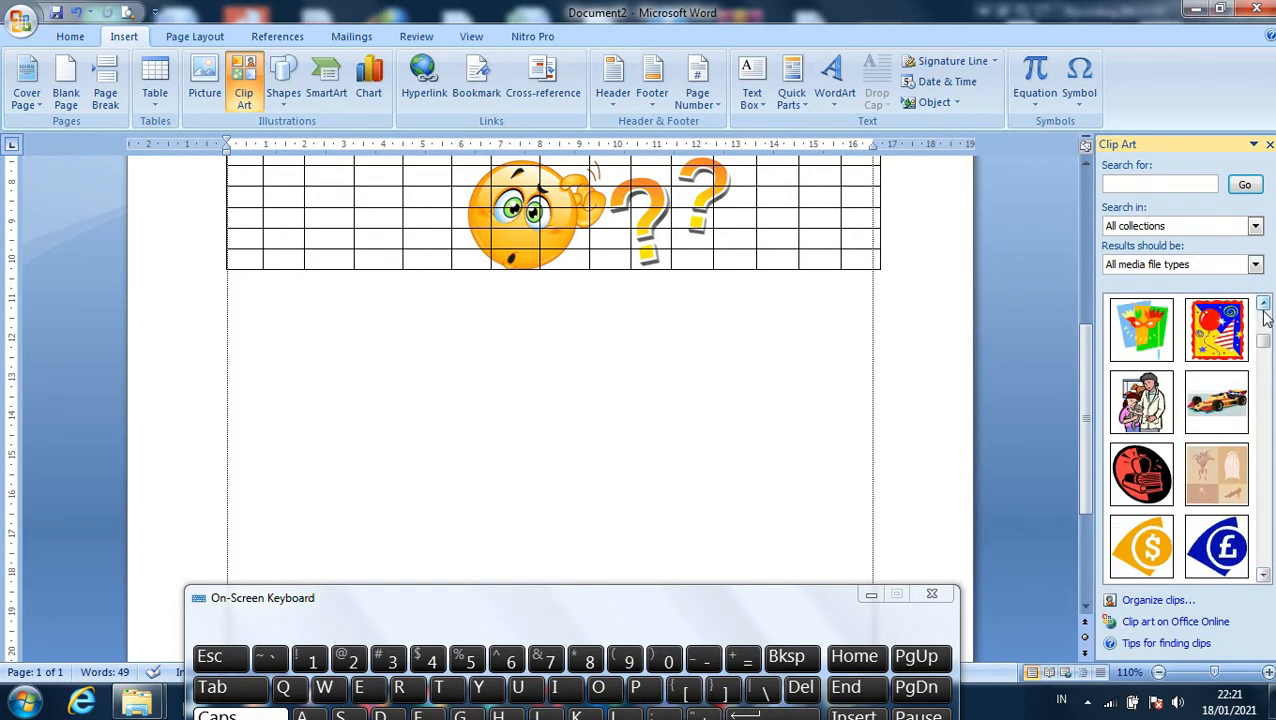
click(1218, 546)
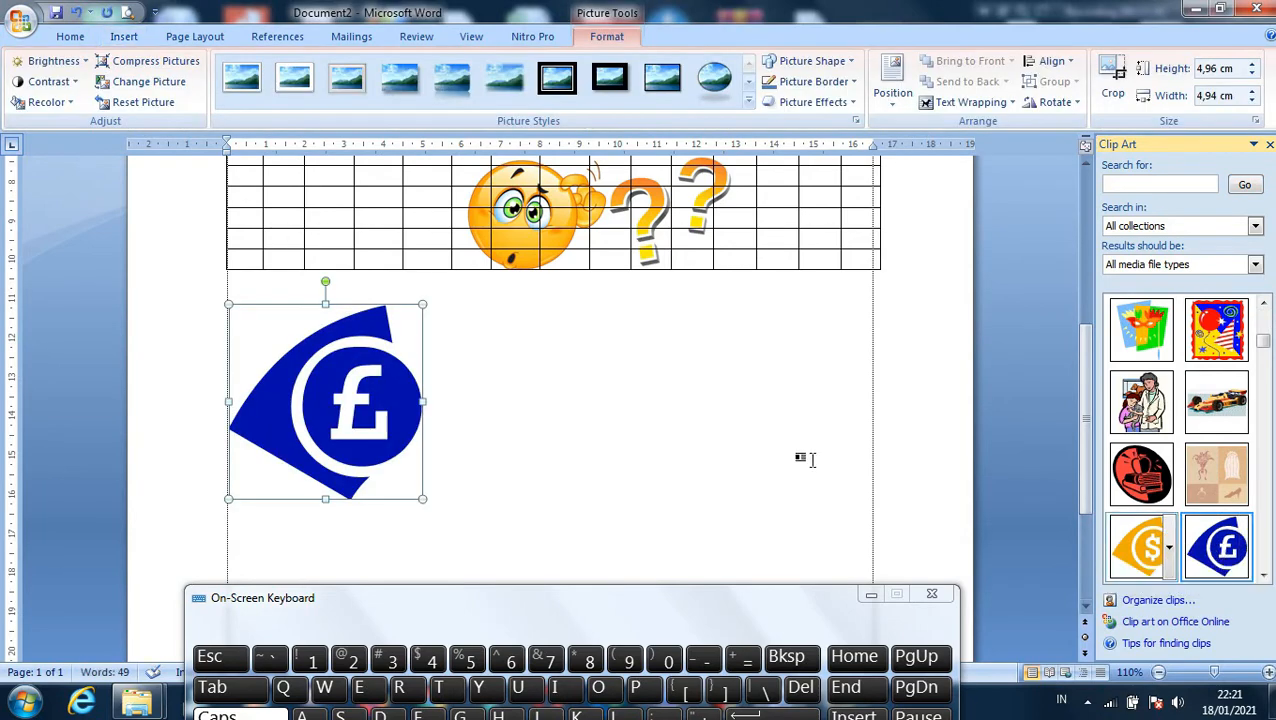
click(1268, 146)
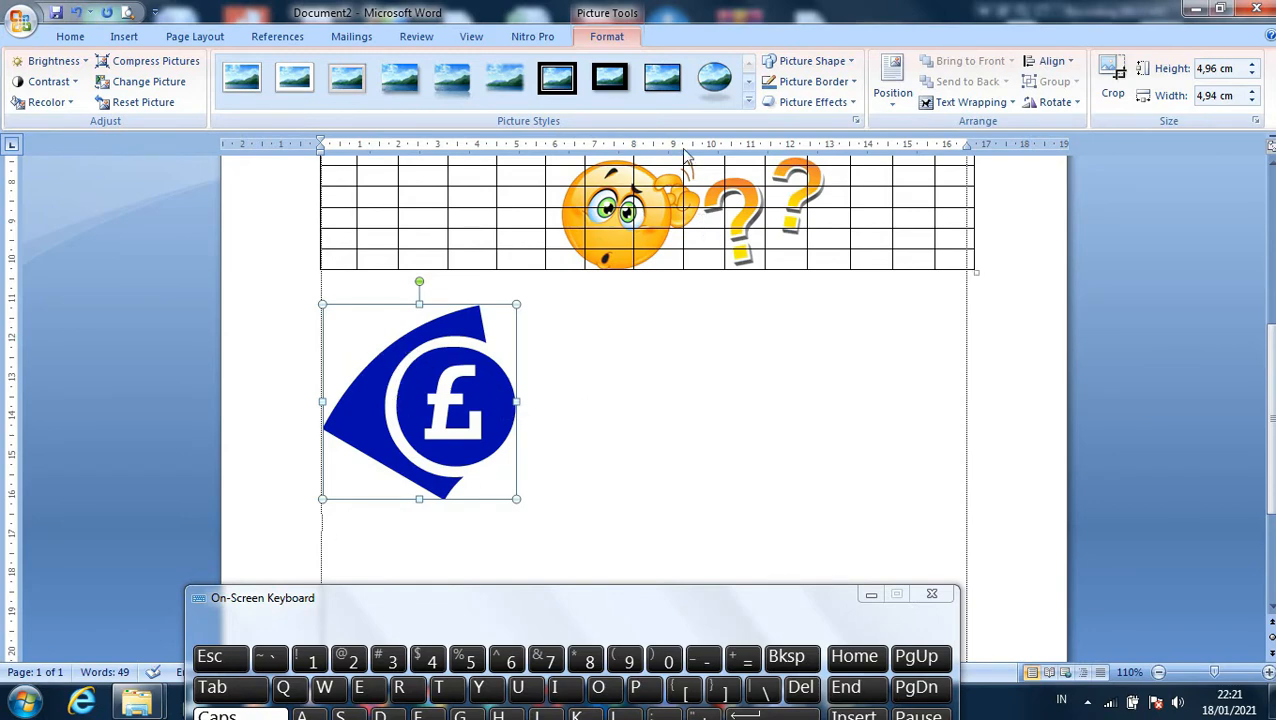
Set the pound-sign clip art's text wrapping to Behind Text
double_click(610, 37)
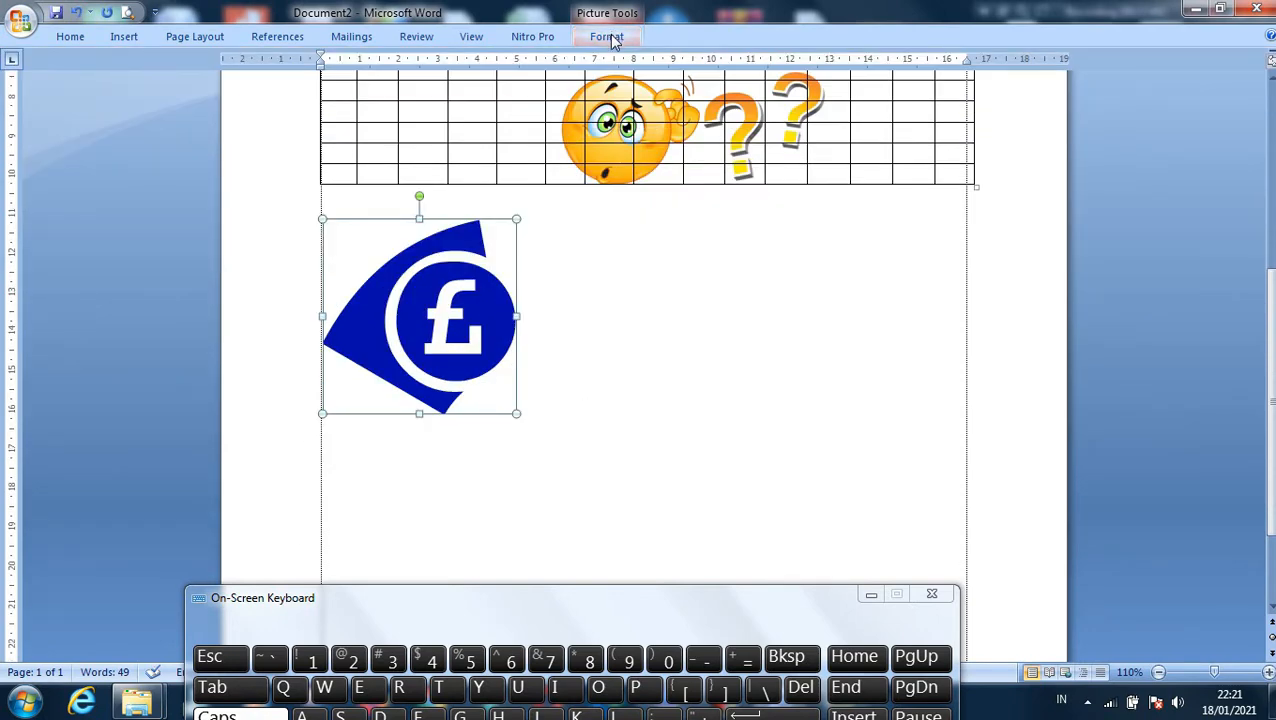
click(612, 38)
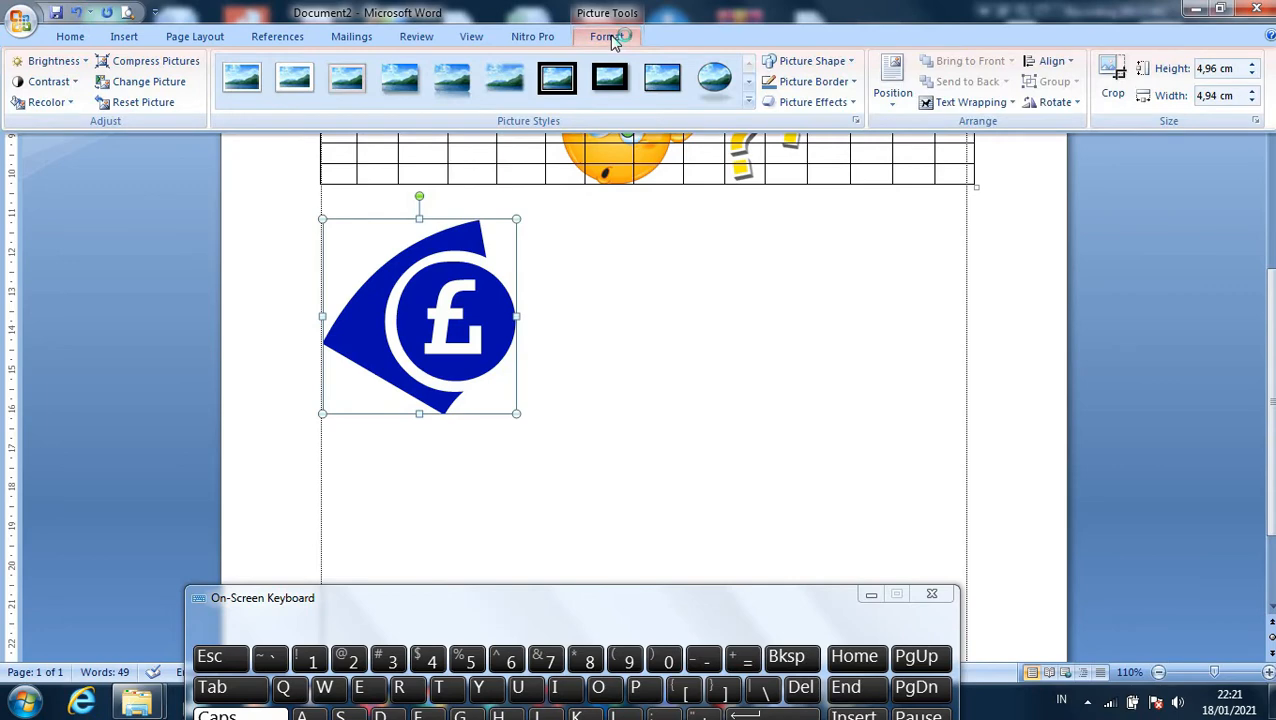
click(977, 104)
click(975, 188)
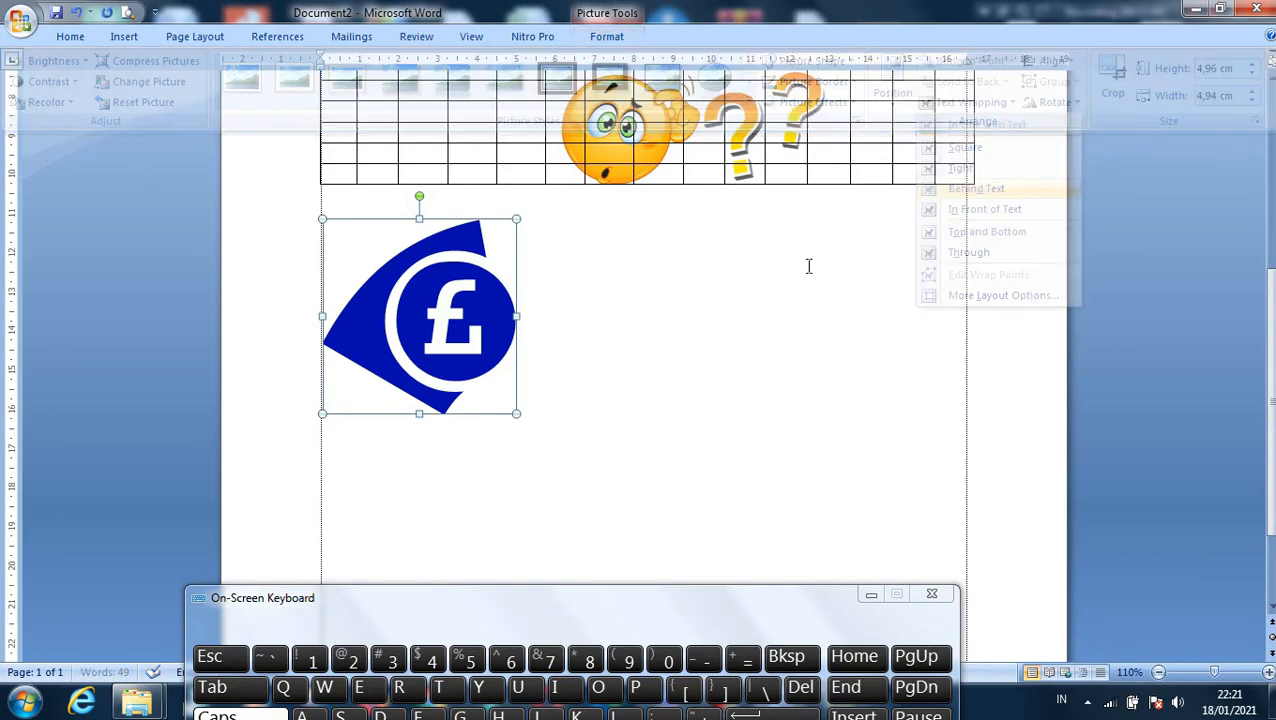
Shrink the pound-sign clip art to about half size and move it behind the start of the paragraph and the table's header
drag(464, 333, 716, 335)
scroll(779, 361, up, 2)
scroll(770, 381, up, 4)
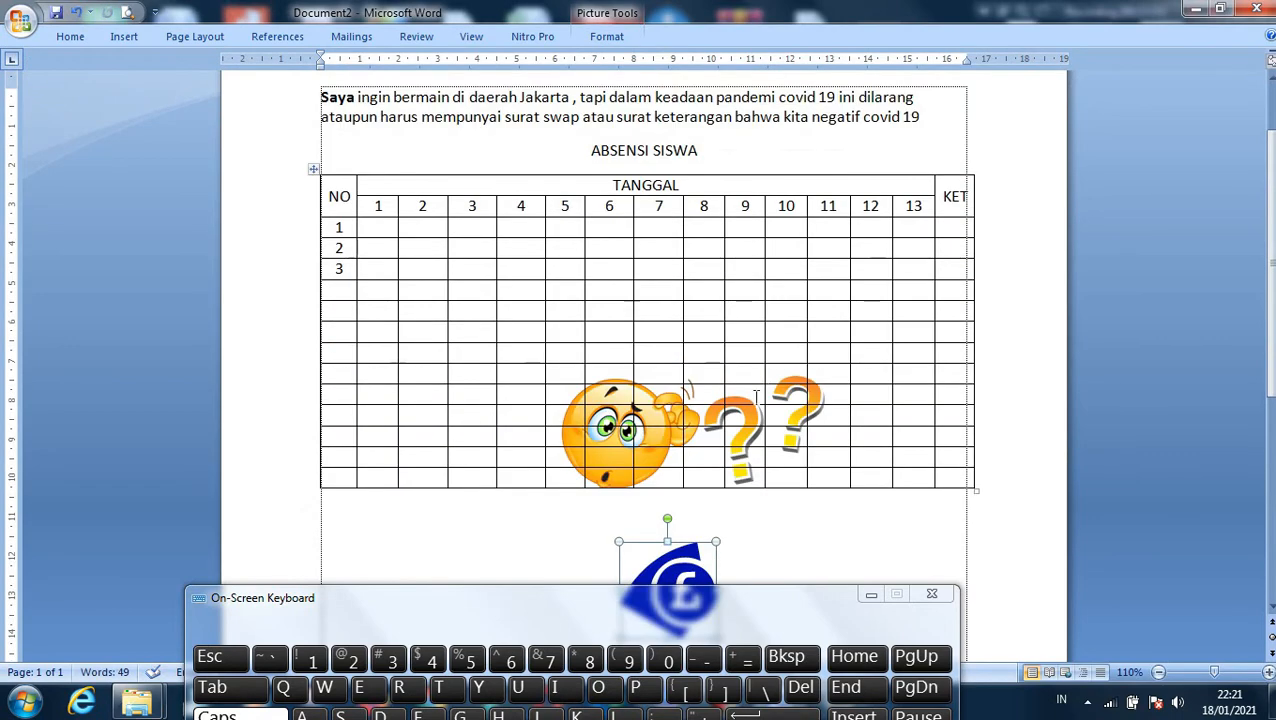
drag(676, 572, 388, 140)
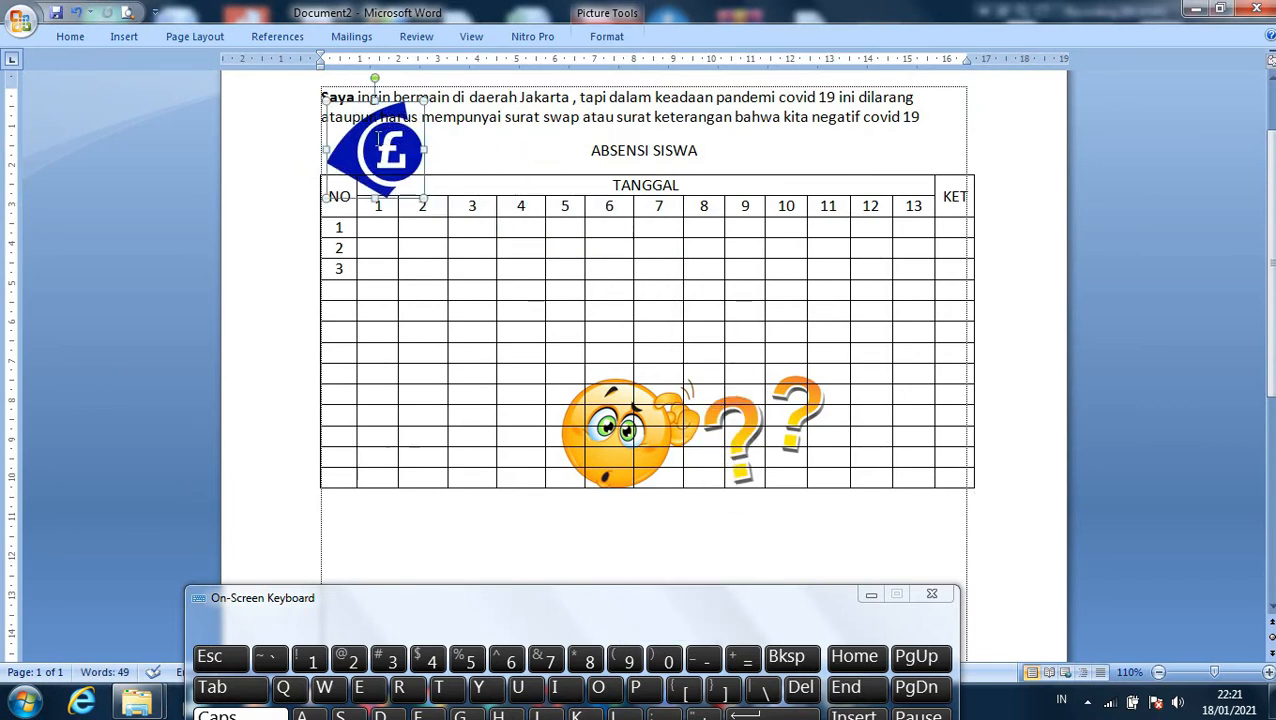
Move the blue pound-sign picture onto the lower rows of the attendance table, over columns 12 and 13
key(Delete)
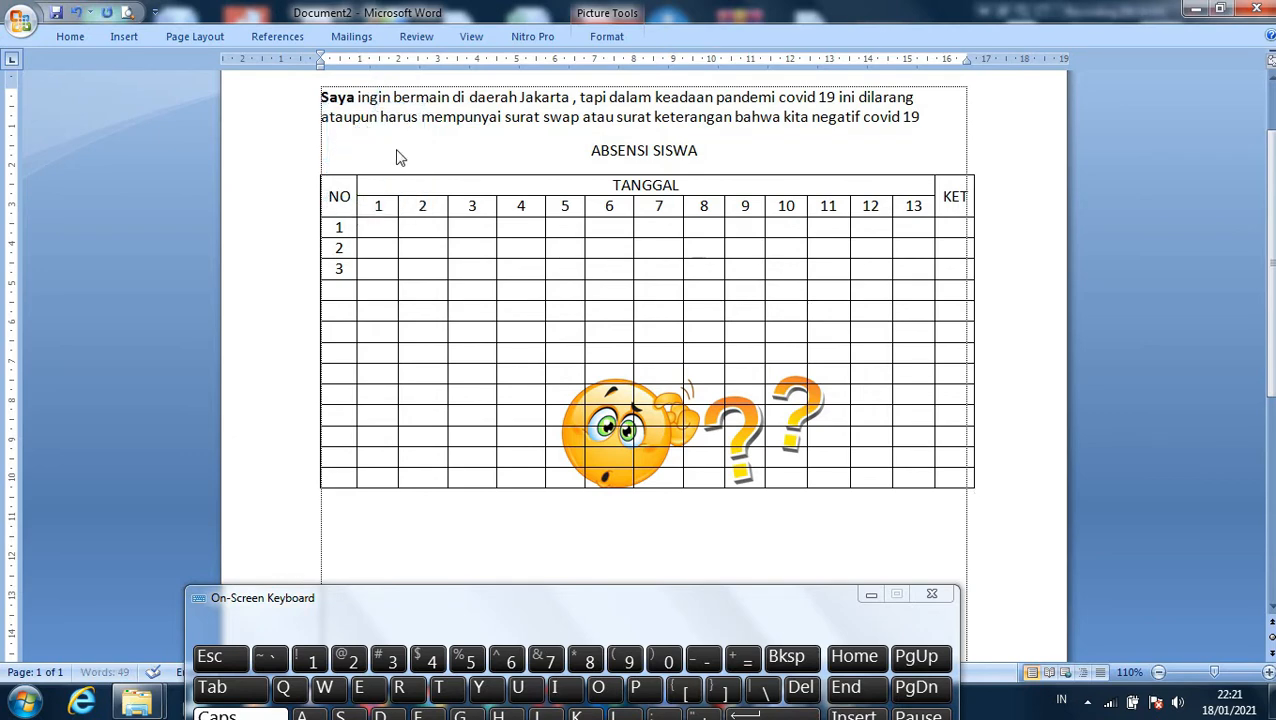
key(ctrl+z)
drag(383, 118, 902, 330)
scroll(565, 480, down, 2)
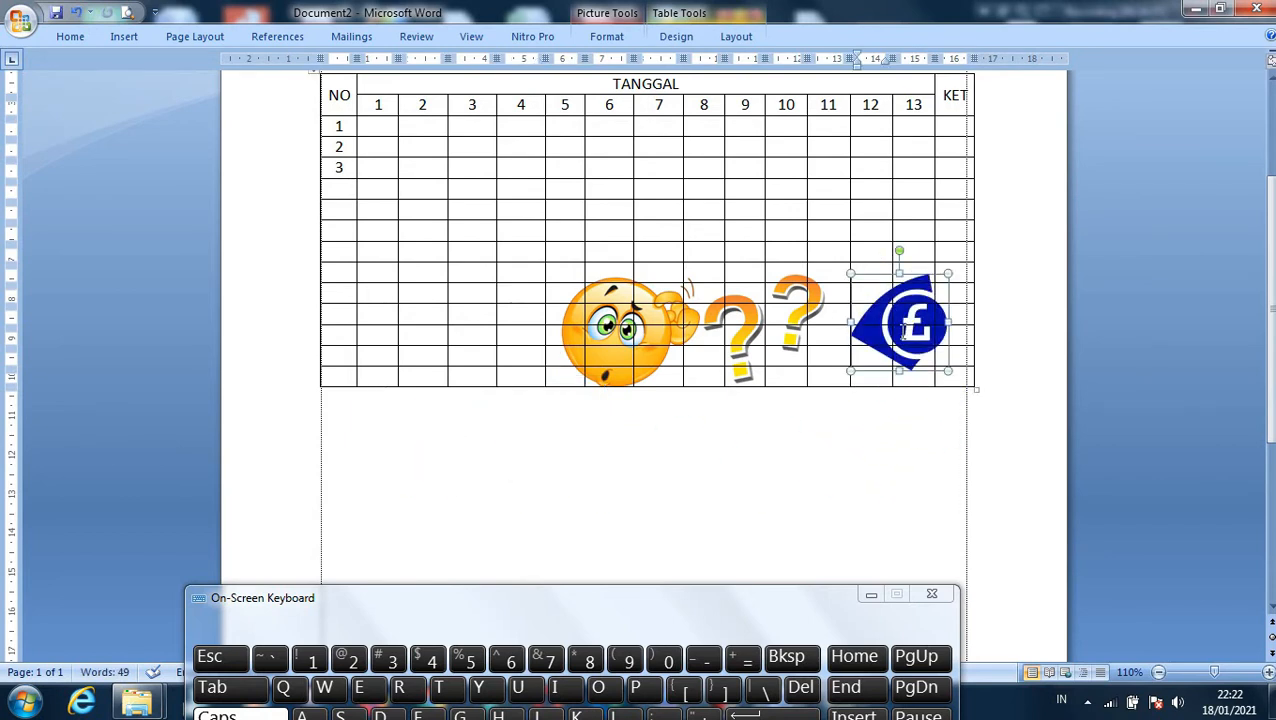
right_click(837, 35)
click(900, 88)
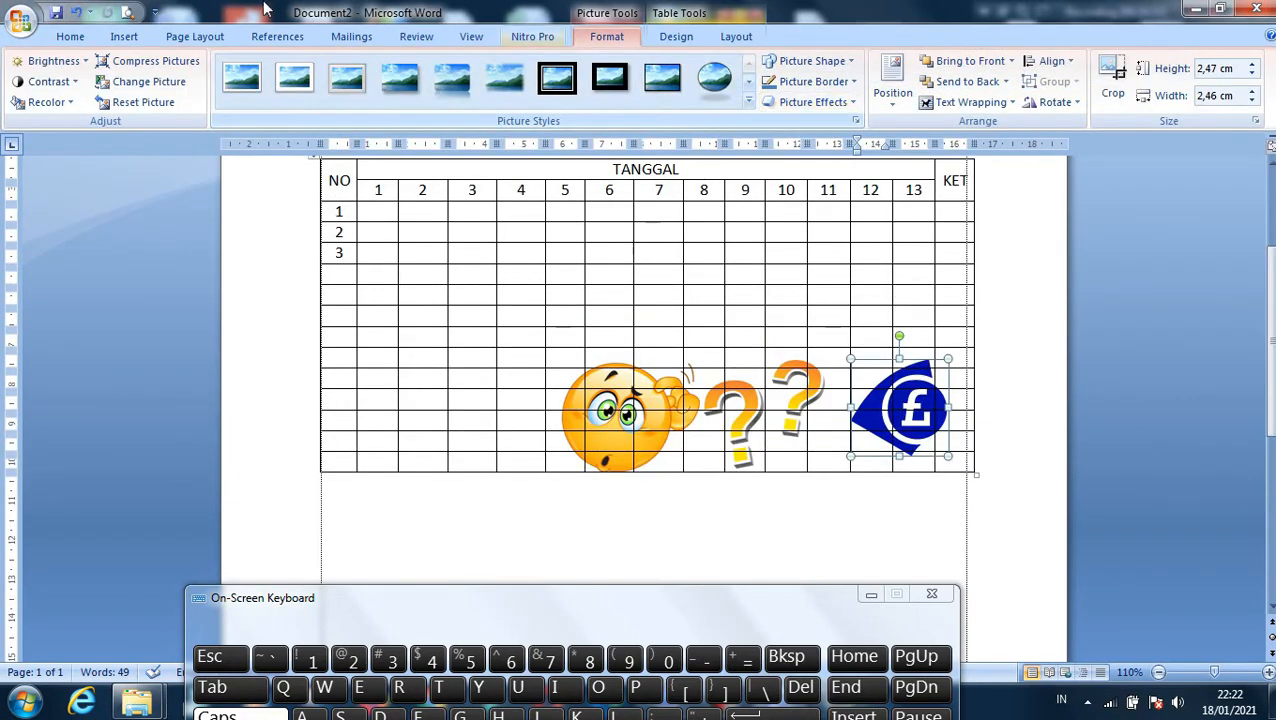
Draw a horizontal arrow line about 6.6 cm long below the table and move it near the middle of the page width
click(124, 37)
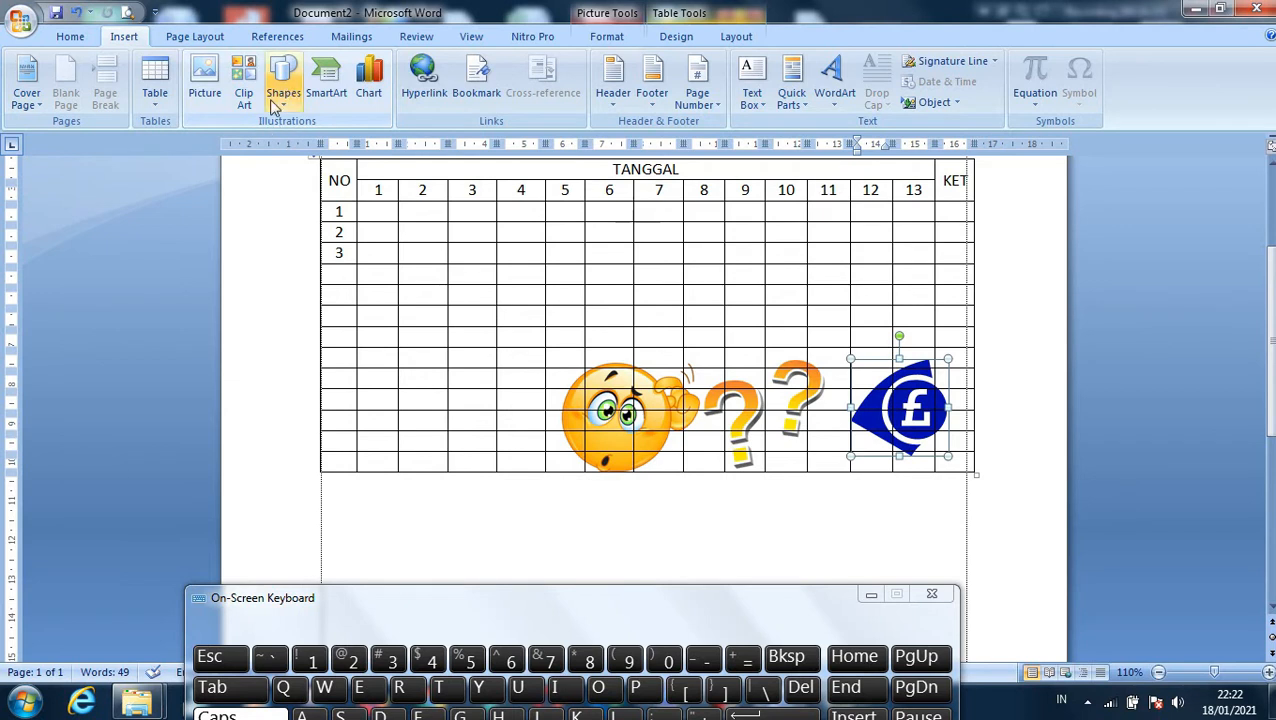
scroll(301, 136, down, 2)
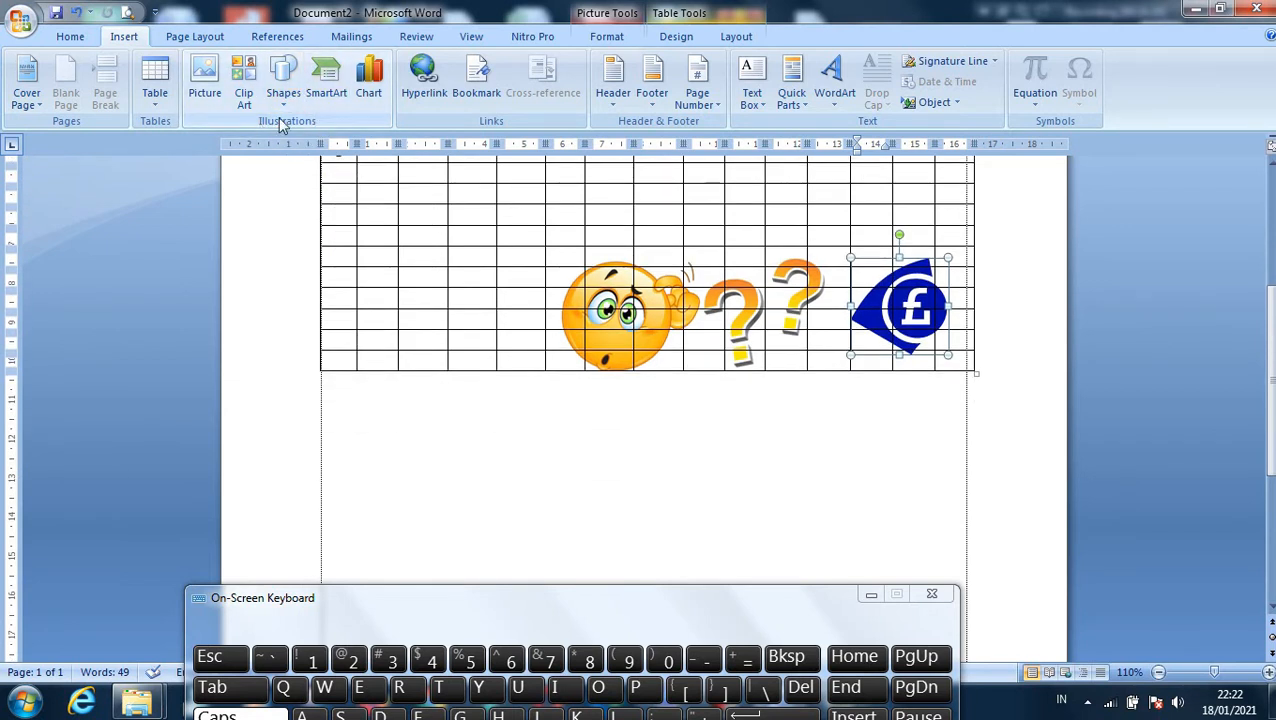
click(327, 395)
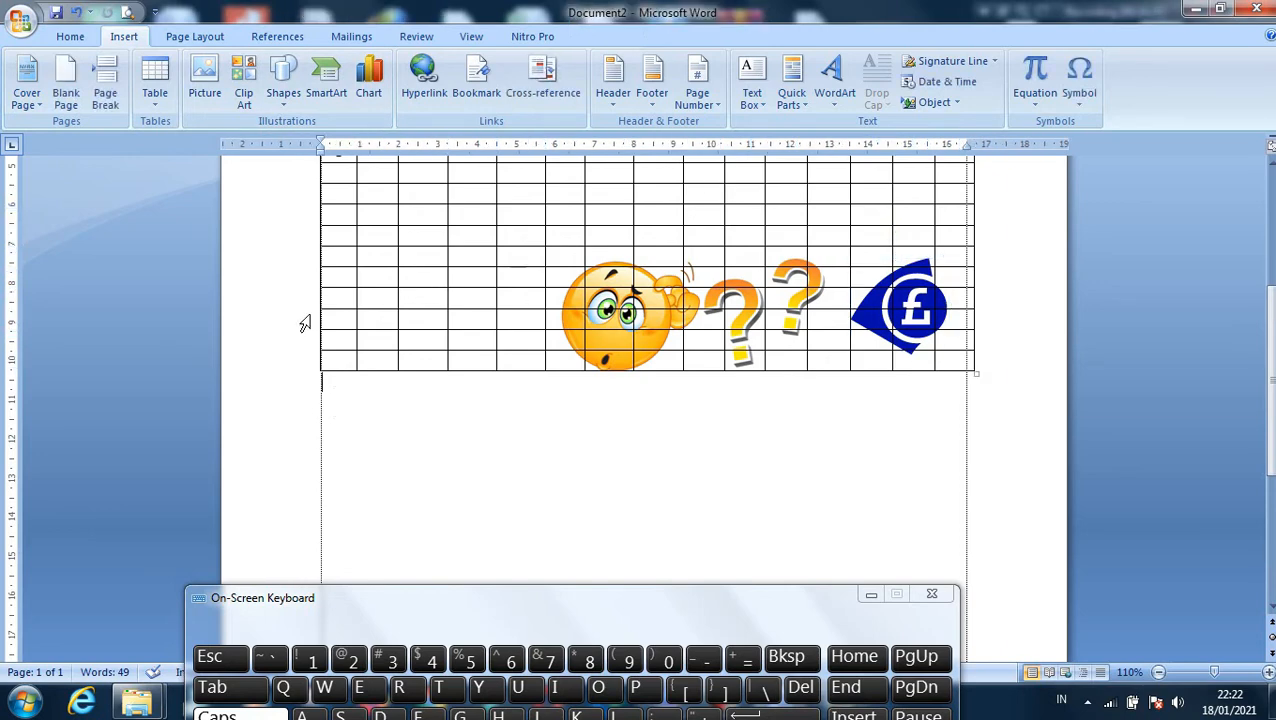
click(282, 104)
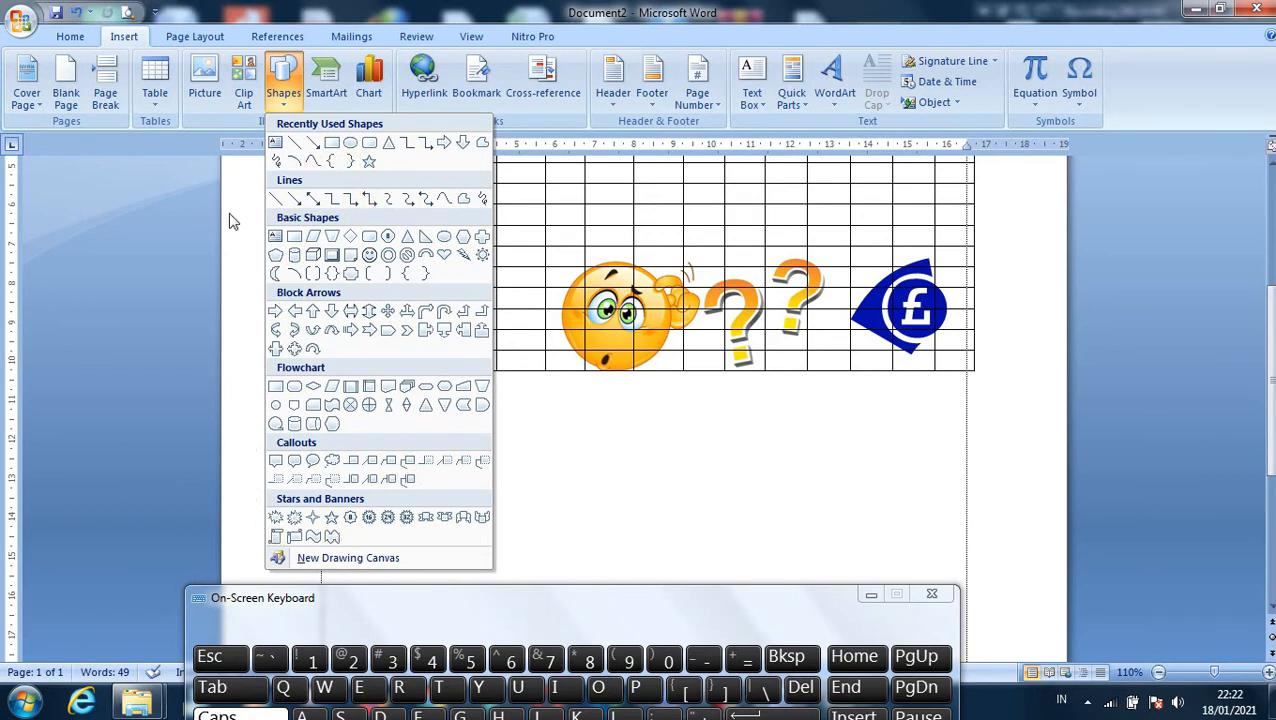
click(313, 144)
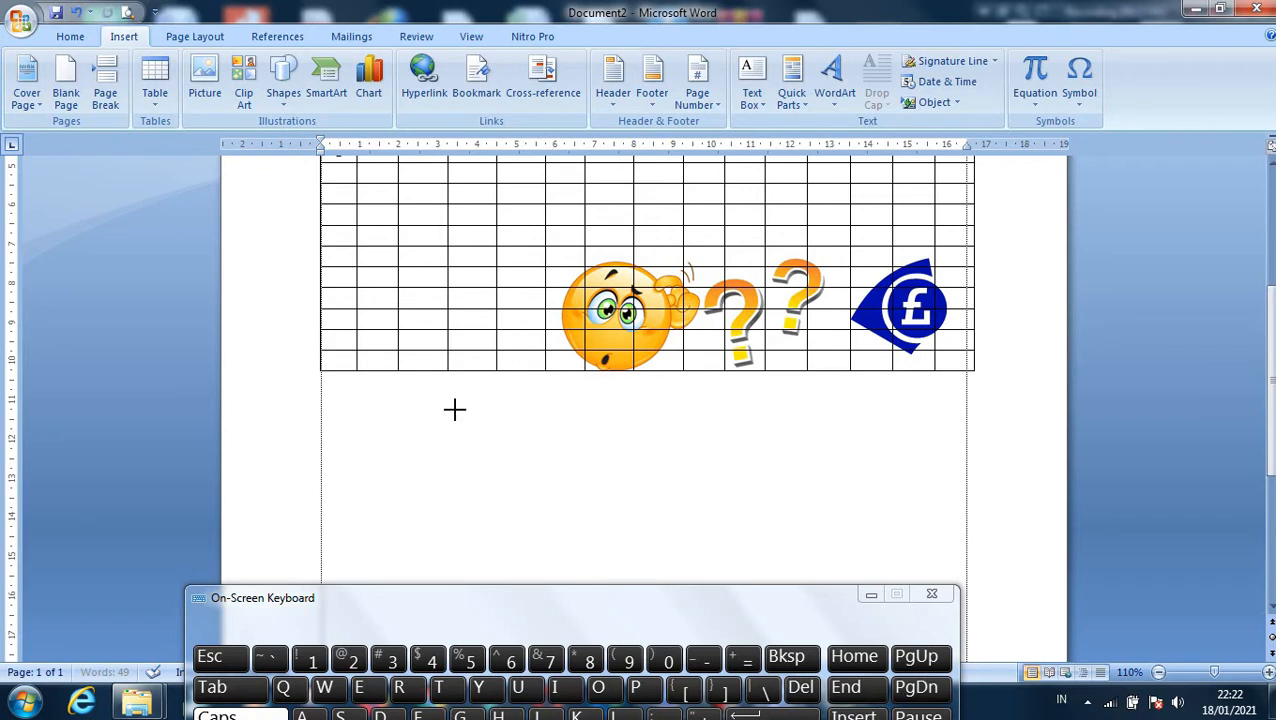
drag(580, 402, 620, 404)
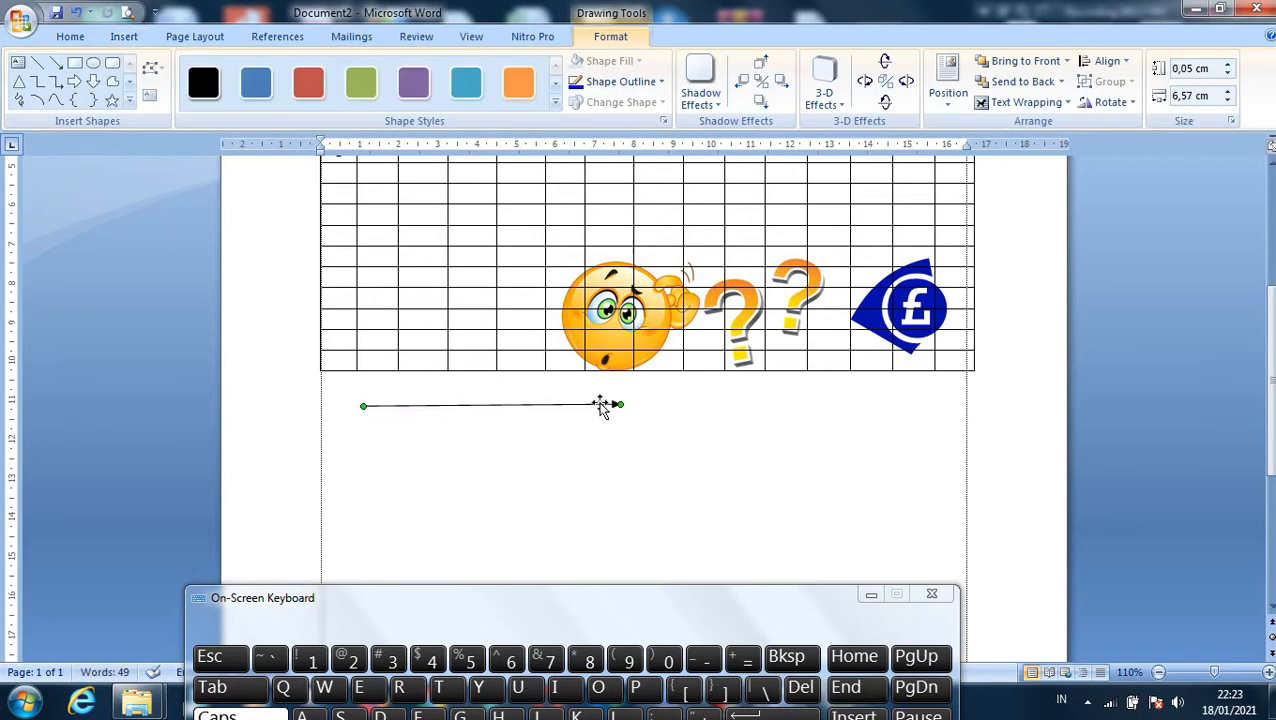
drag(886, 452, 565, 417)
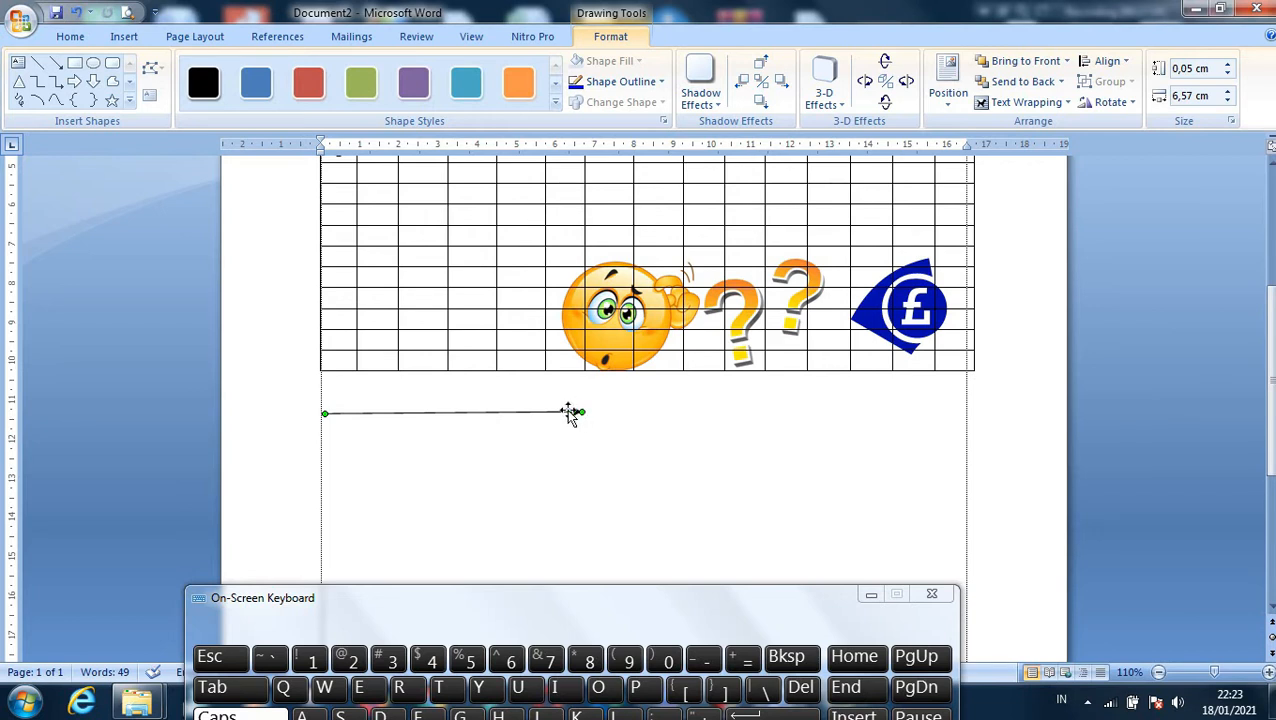
drag(568, 411, 754, 418)
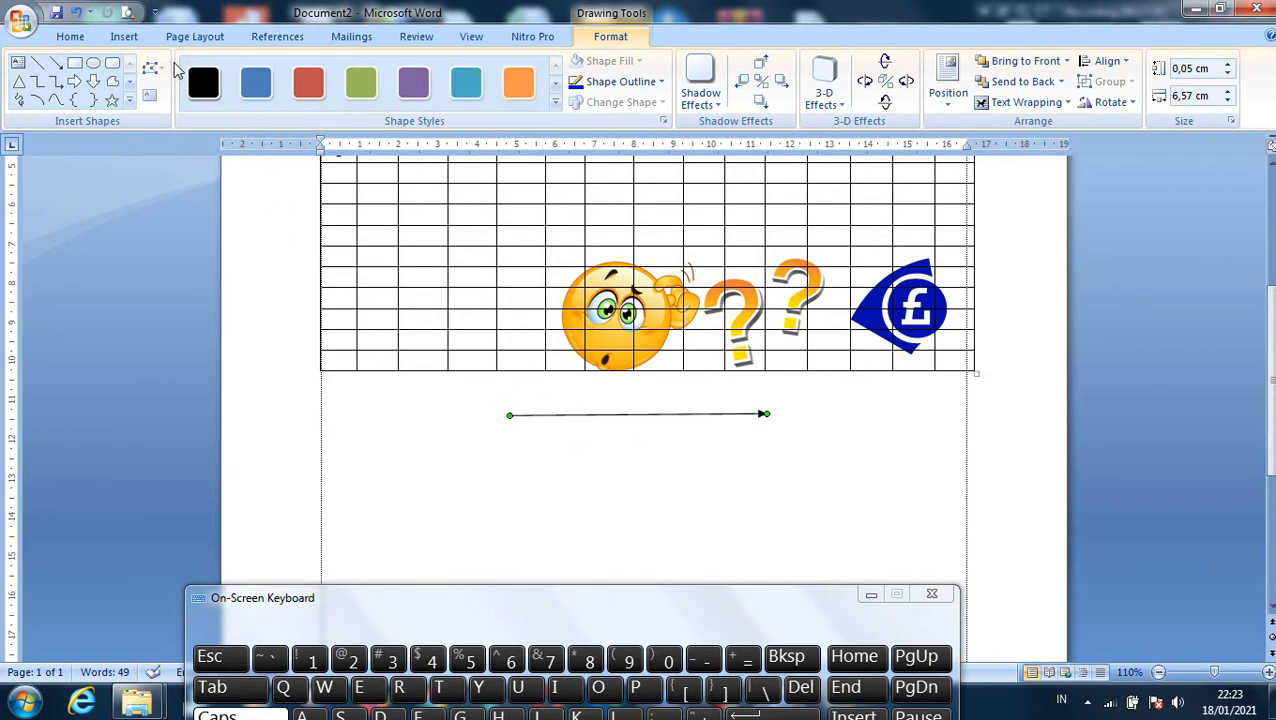
Draw a rectangle about 6.4 cm wide and 1.56 cm high just below the arrow, and minimise the on-screen keyboard
click(125, 36)
click(281, 103)
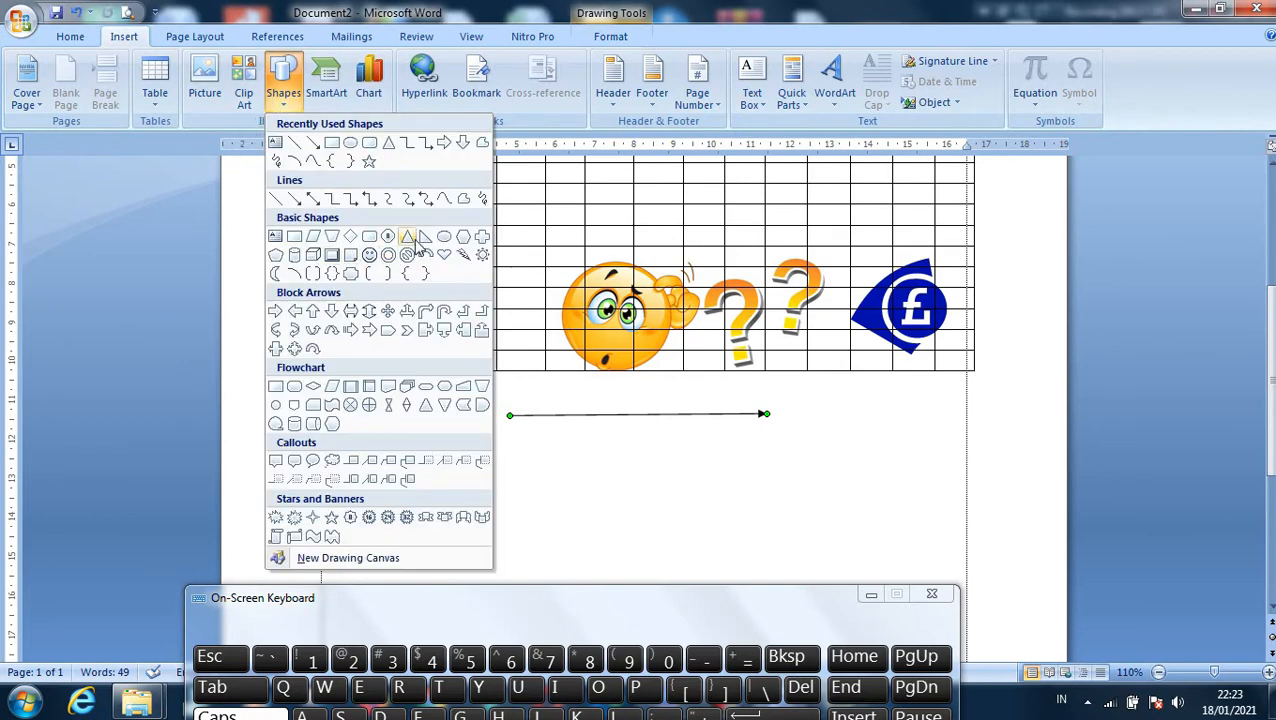
click(338, 149)
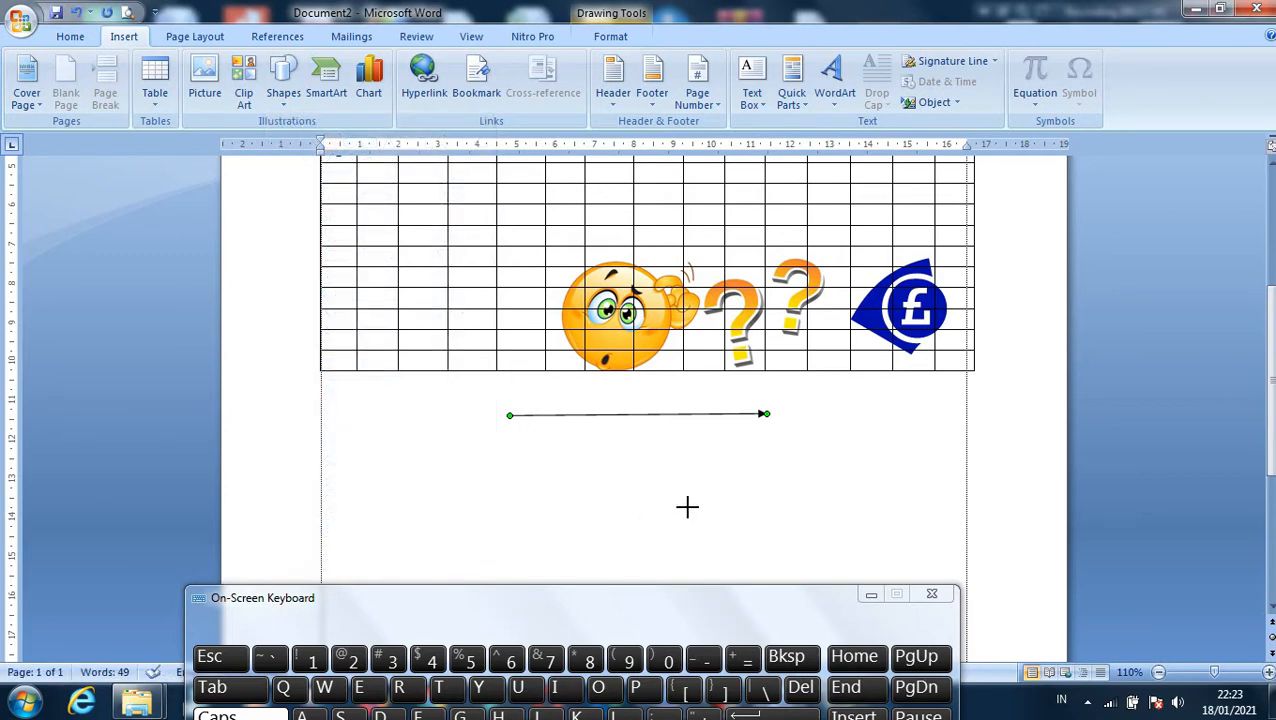
drag(522, 434, 772, 495)
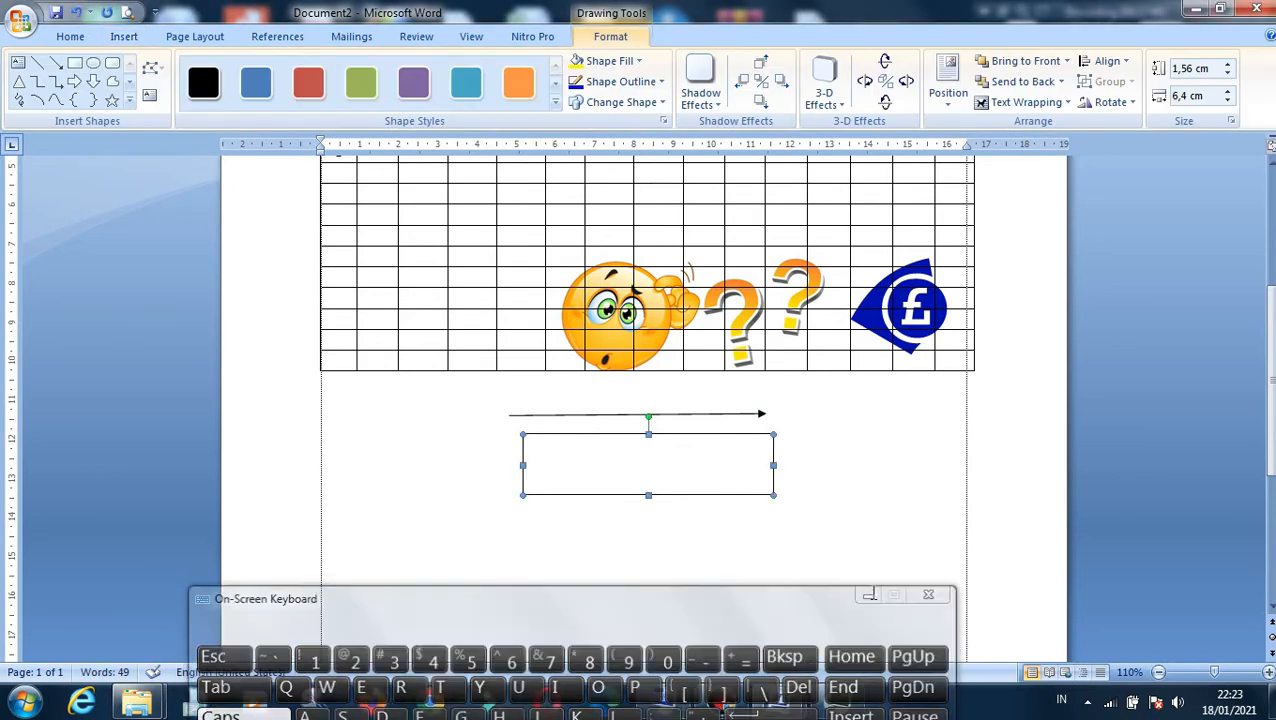
click(871, 595)
click(838, 486)
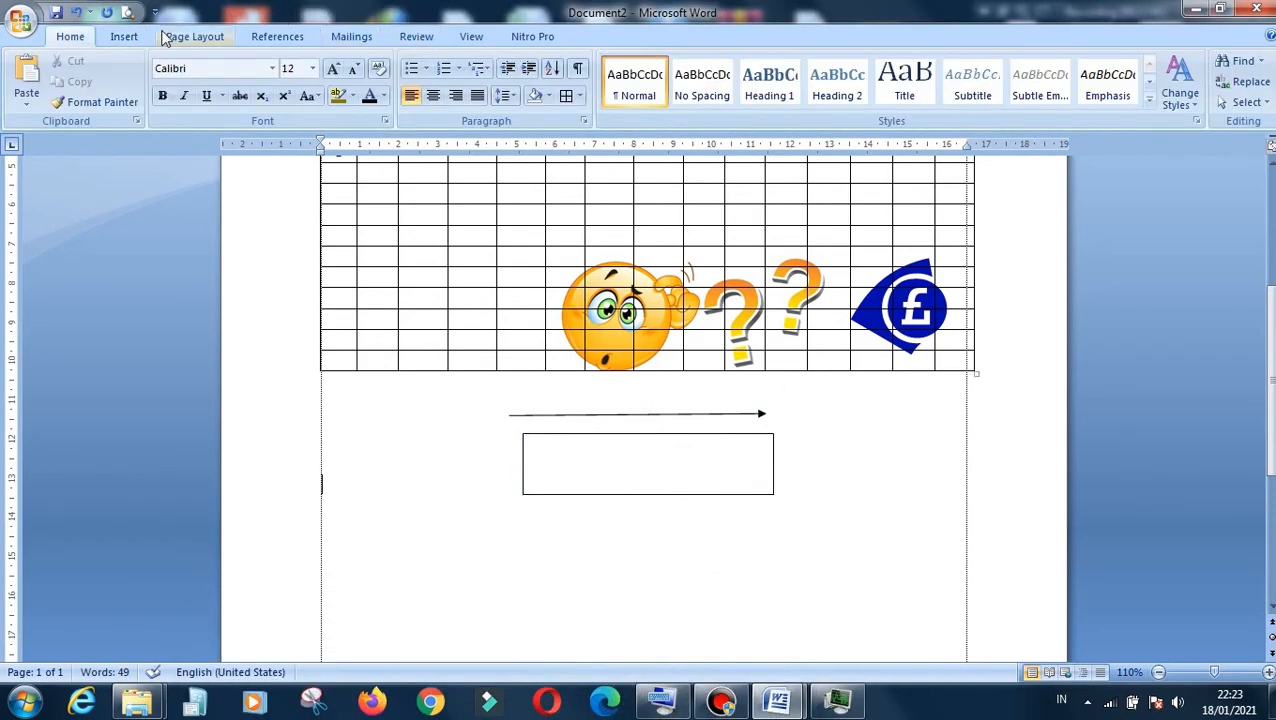
Reposition the two shapes side by side under the table, with the rectangle near the right margin and the arrow near the left
click(190, 37)
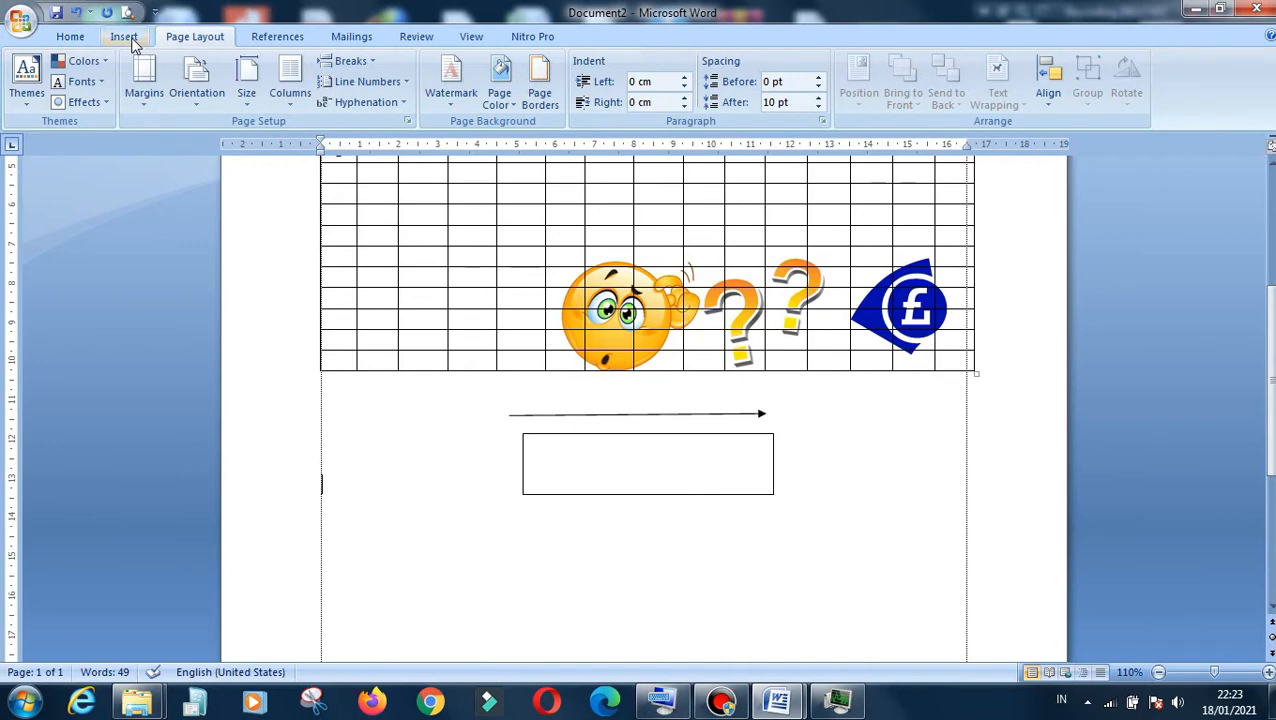
click(126, 38)
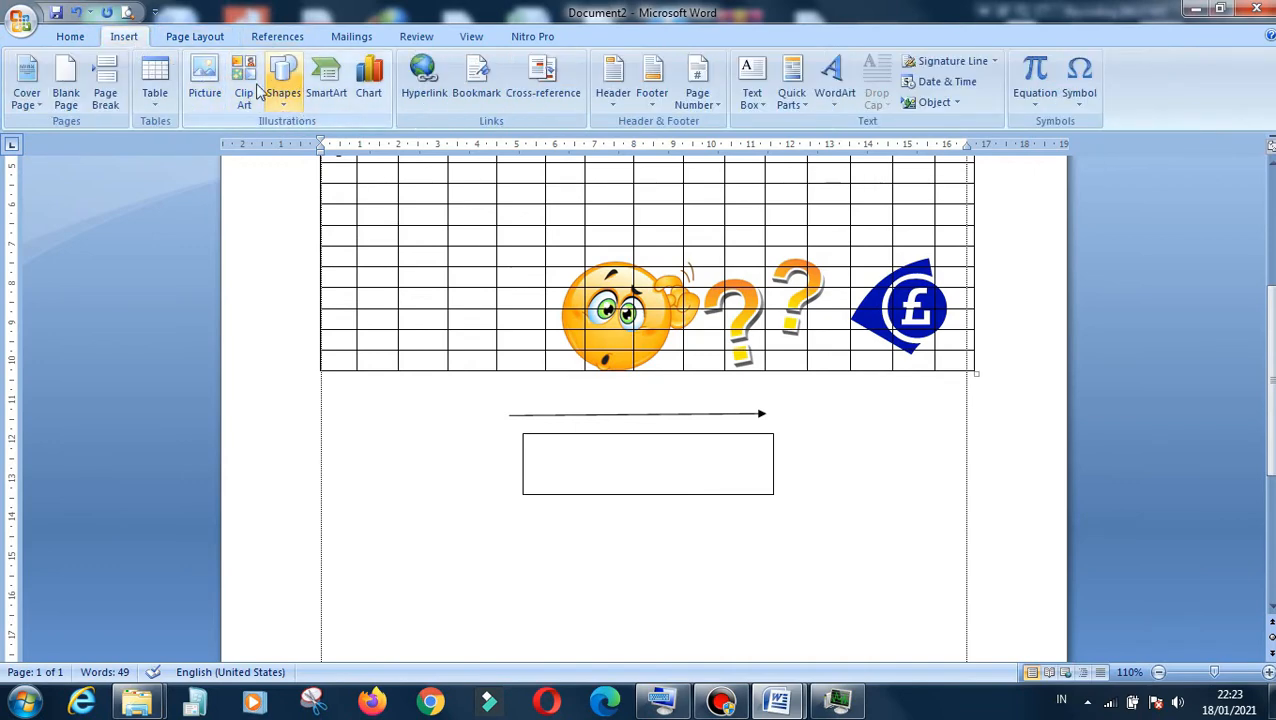
scroll(676, 368, down, 3)
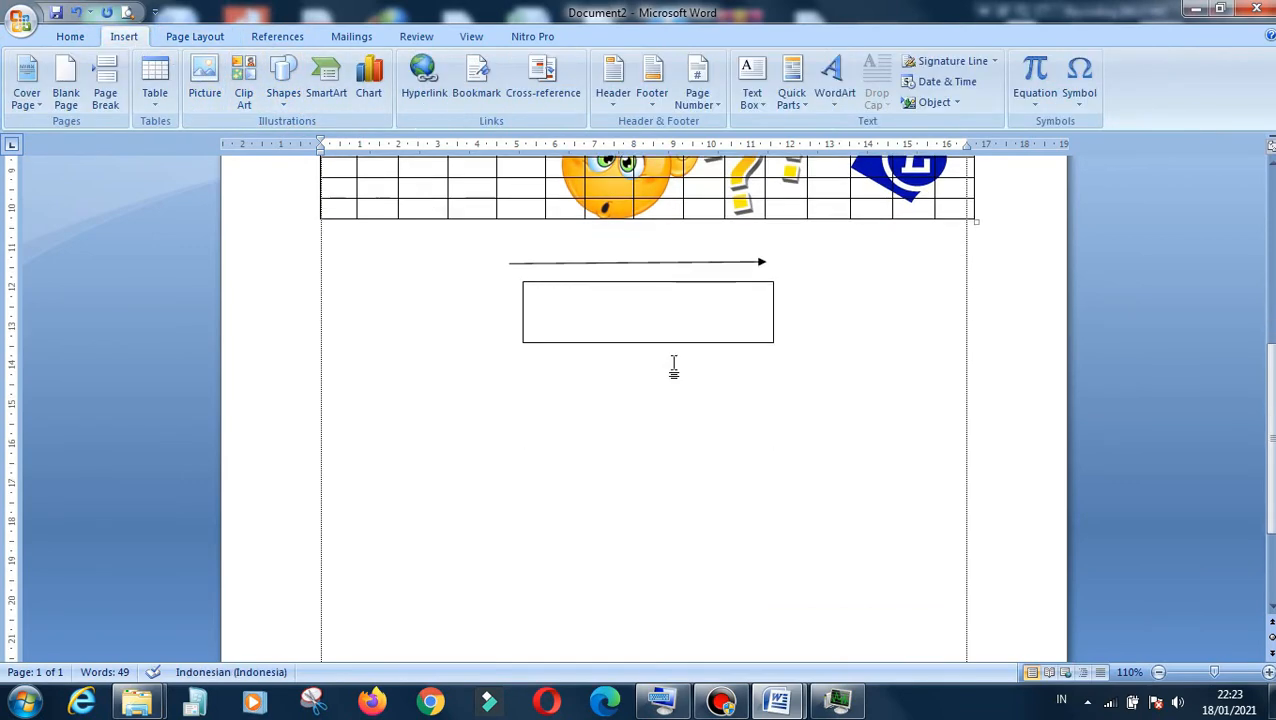
scroll(674, 368, down, 1)
drag(618, 258, 797, 208)
click(616, 209)
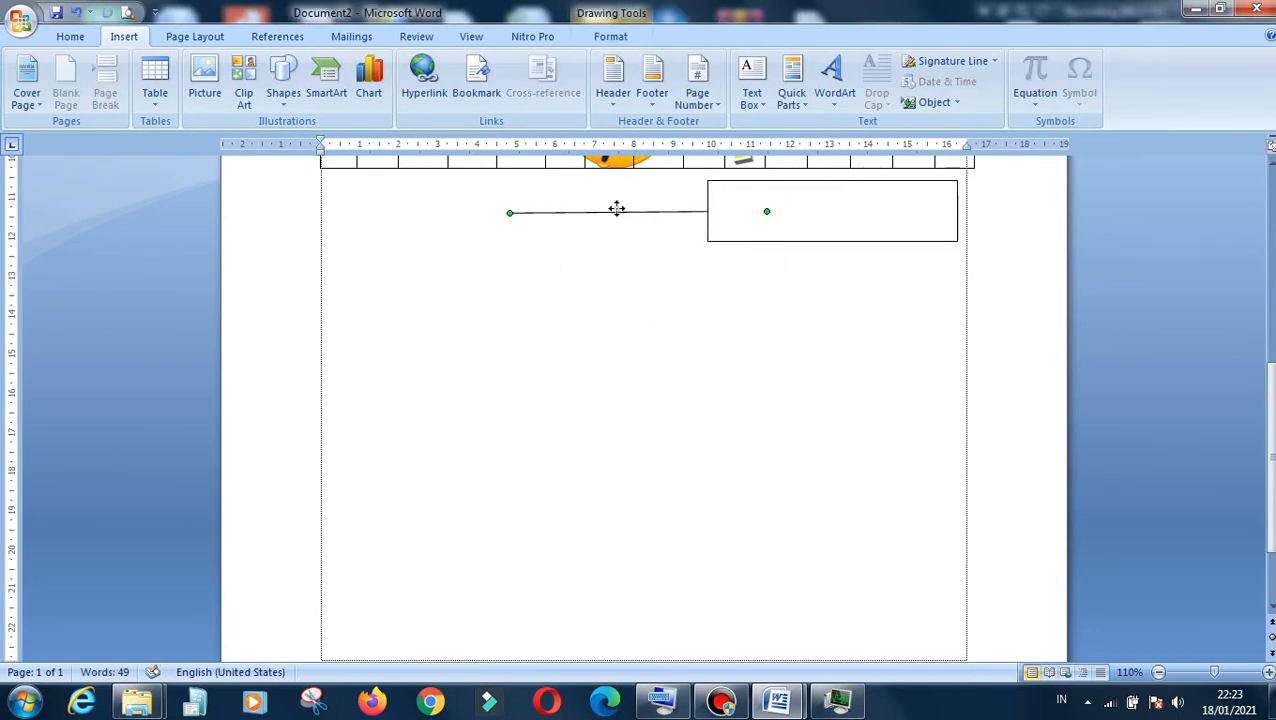
drag(616, 209, 467, 201)
Insert a Hierarchy SmartArt with the Organization Chart layout below the arrow and apply the white-outlined style to it
click(328, 264)
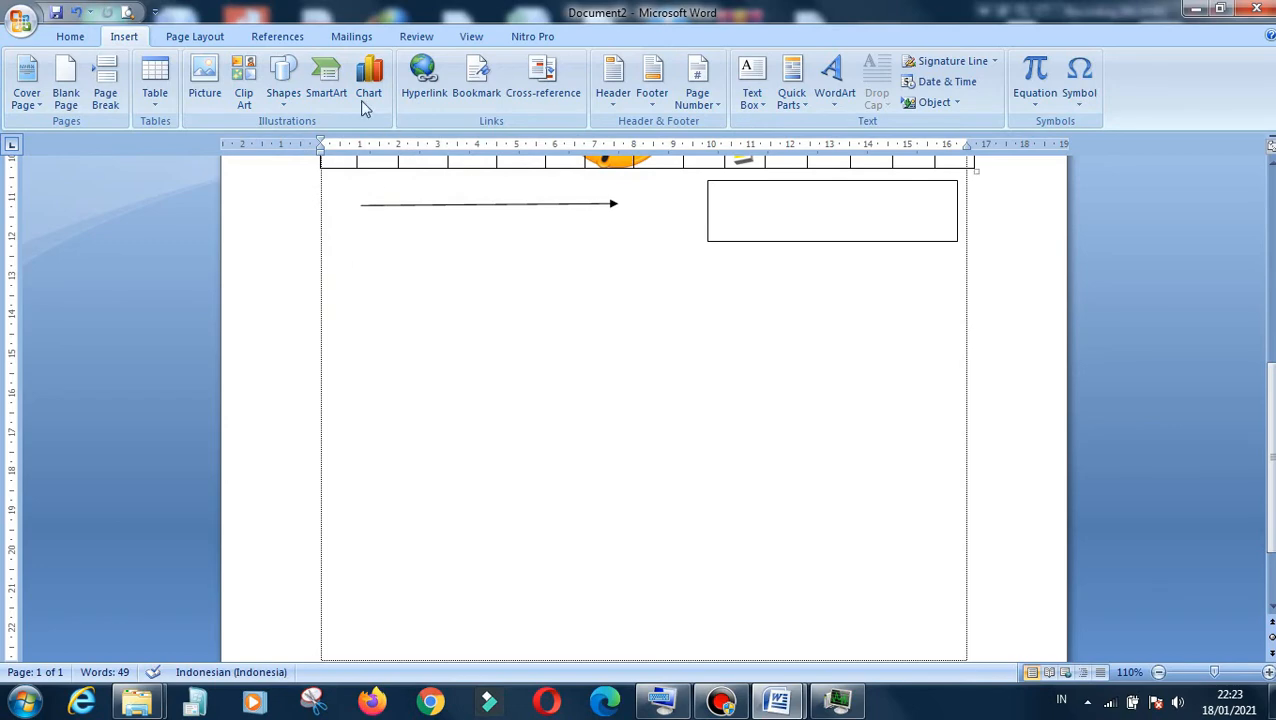
click(321, 87)
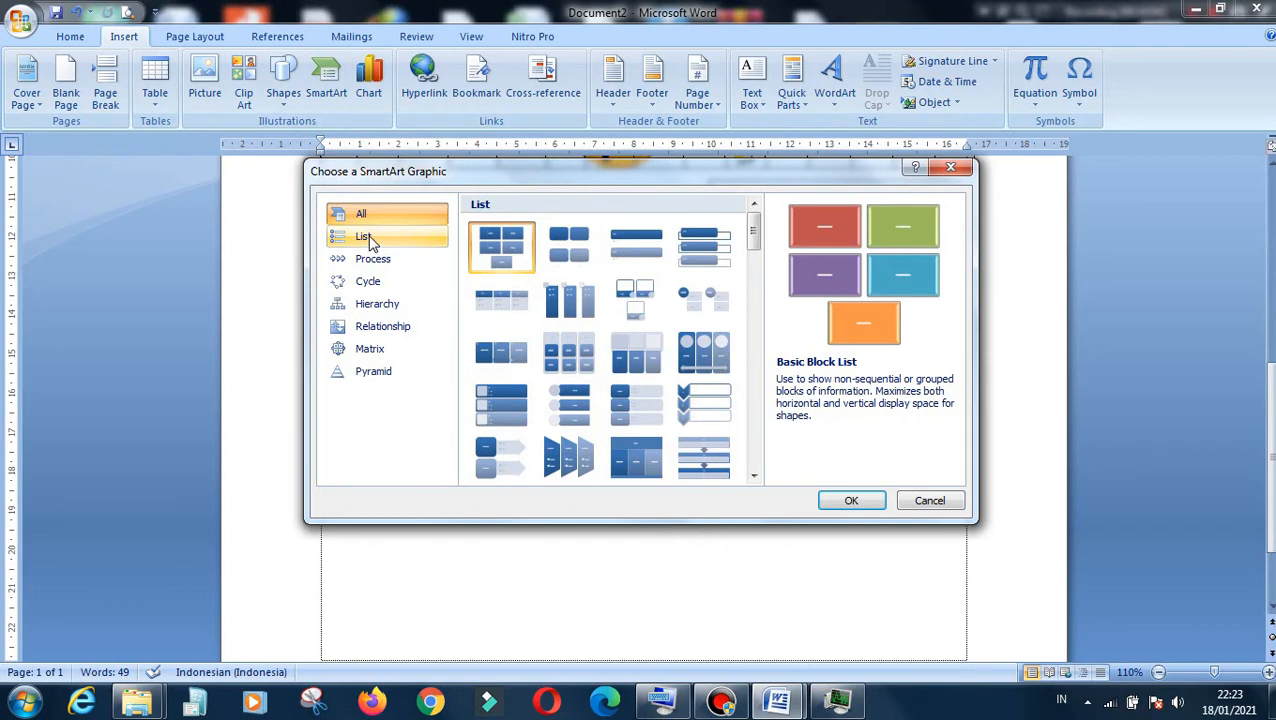
click(366, 238)
click(370, 260)
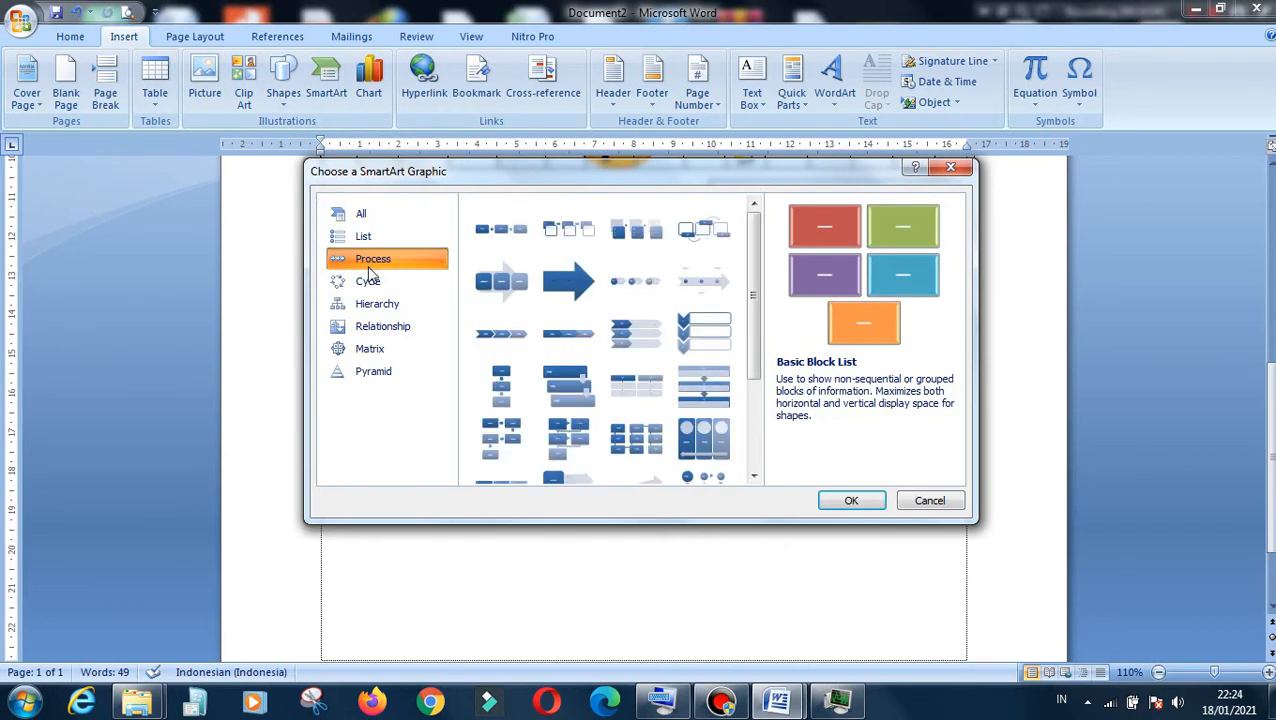
click(372, 285)
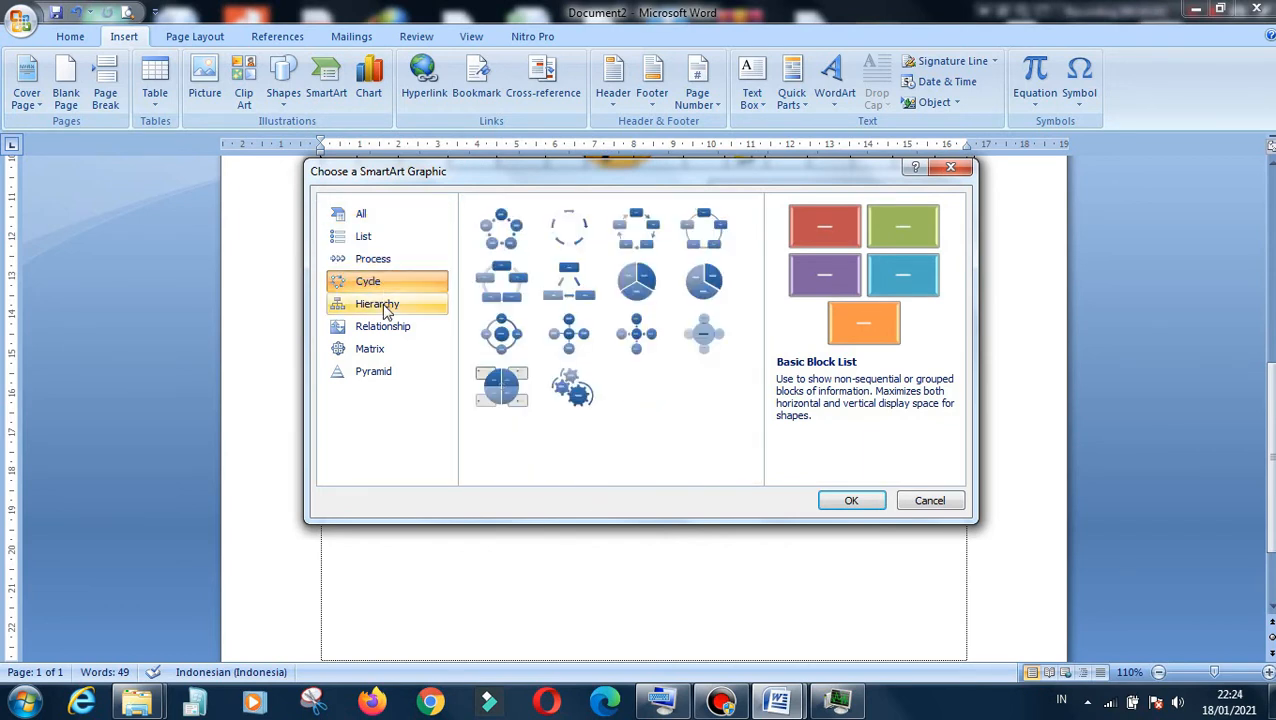
click(384, 307)
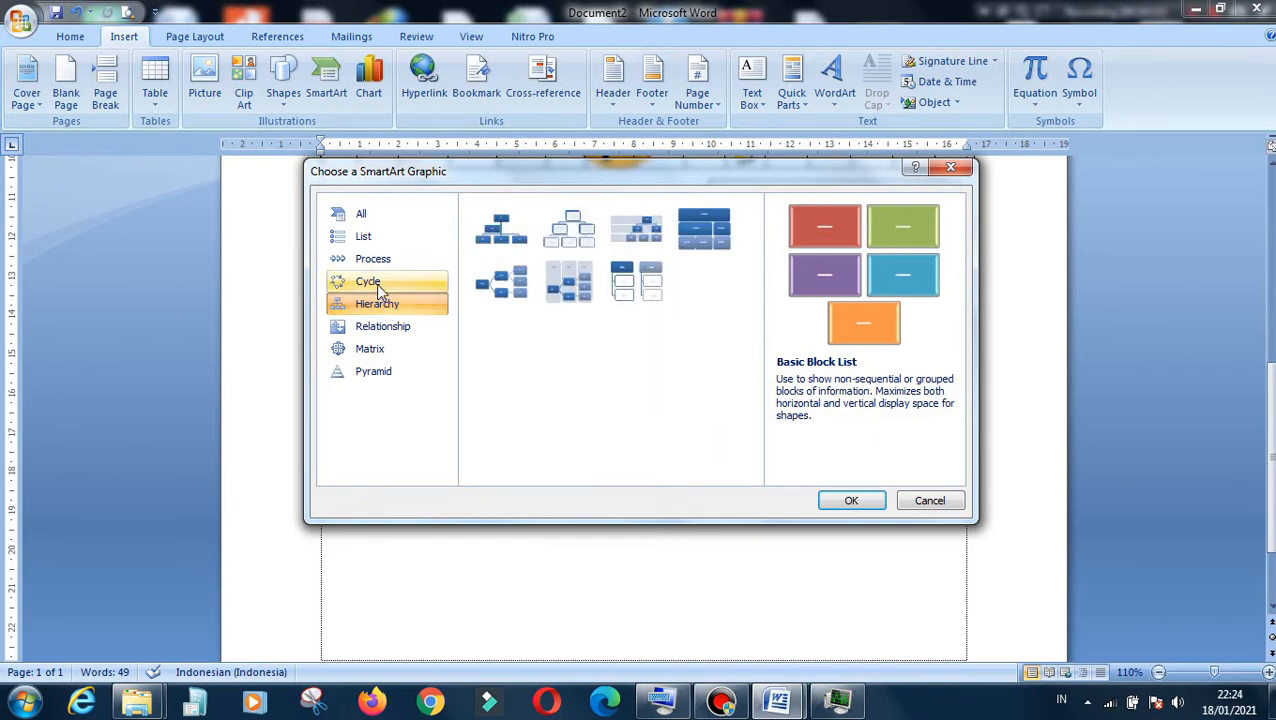
click(503, 245)
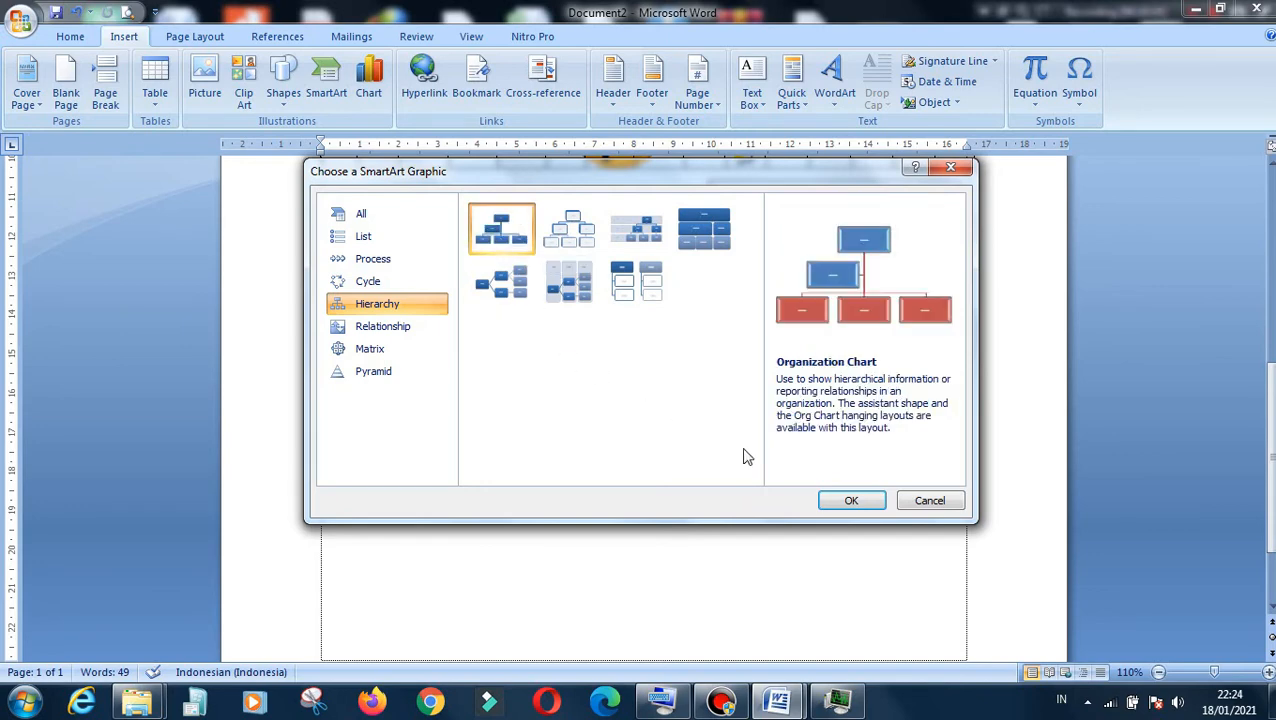
click(850, 501)
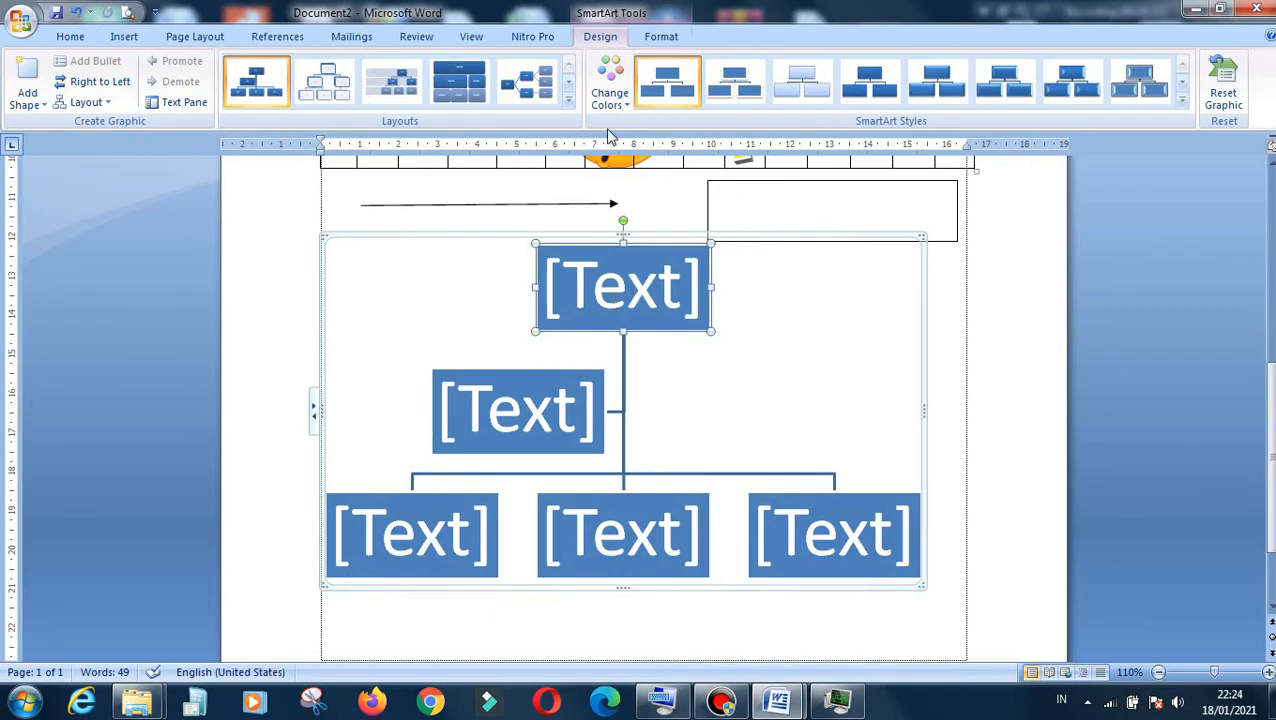
click(735, 80)
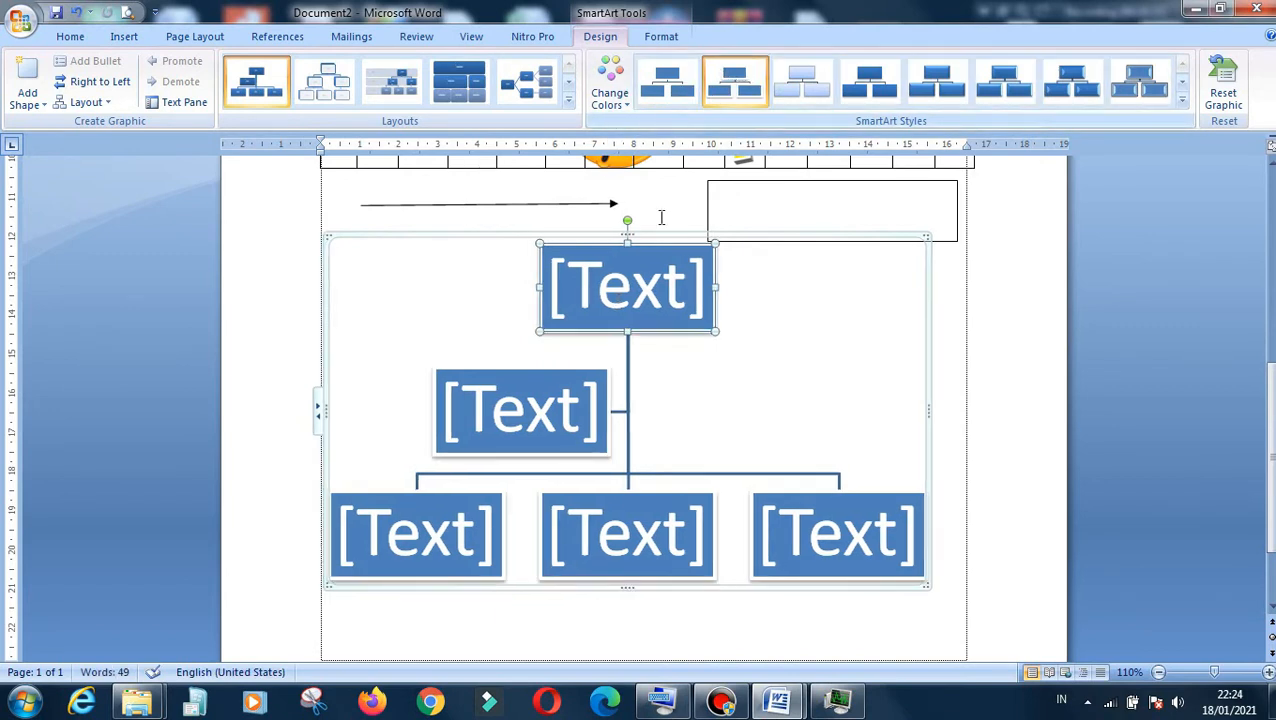
Examine the text placeholders in the organization chart's boxes
click(619, 296)
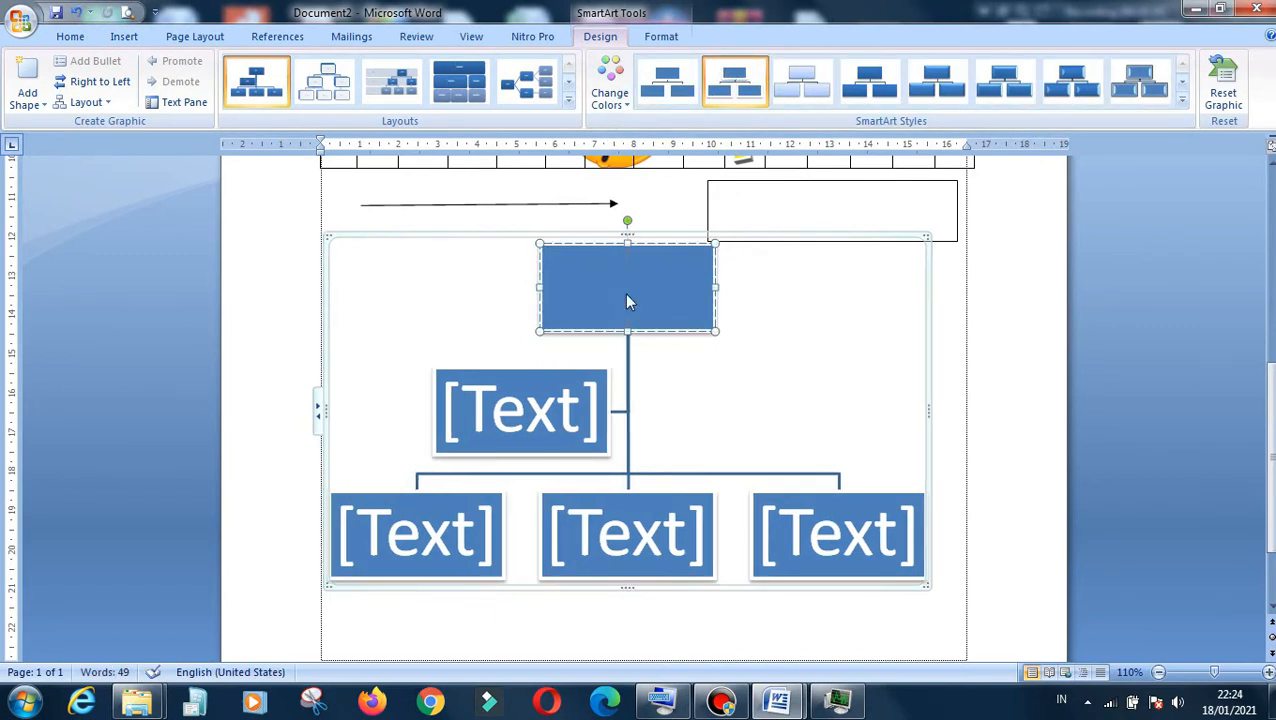
click(566, 400)
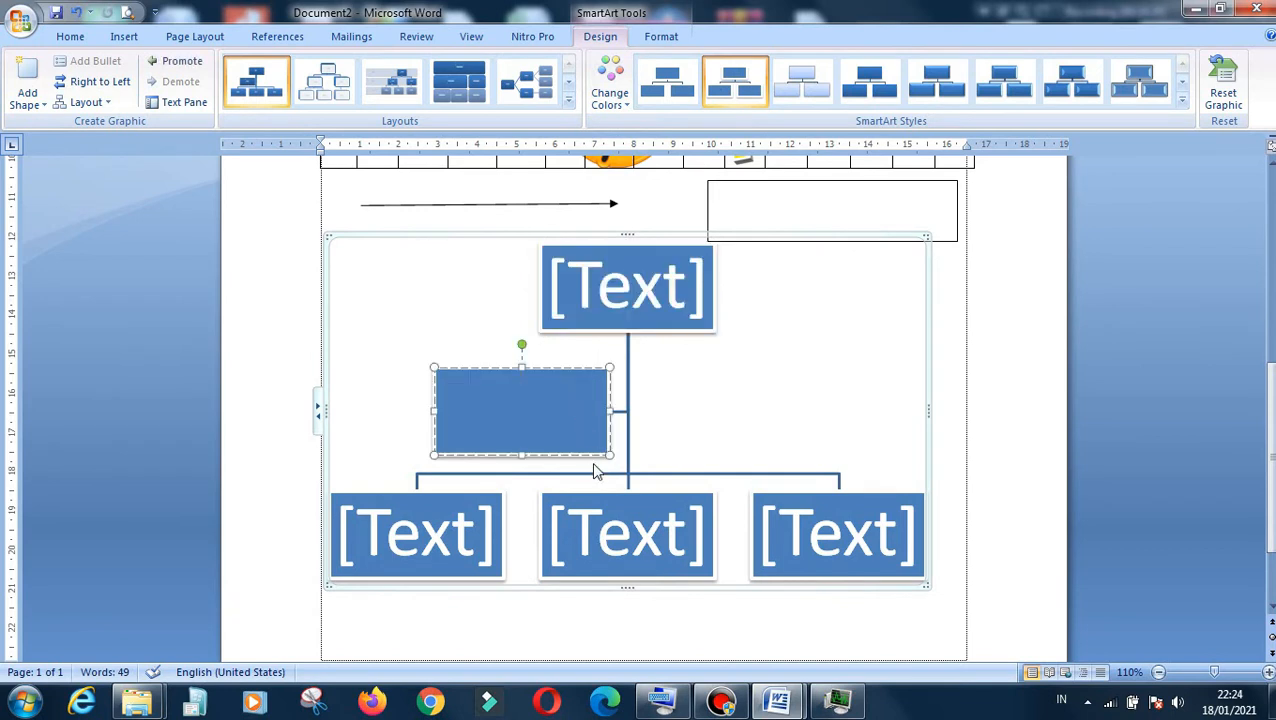
click(628, 535)
click(853, 512)
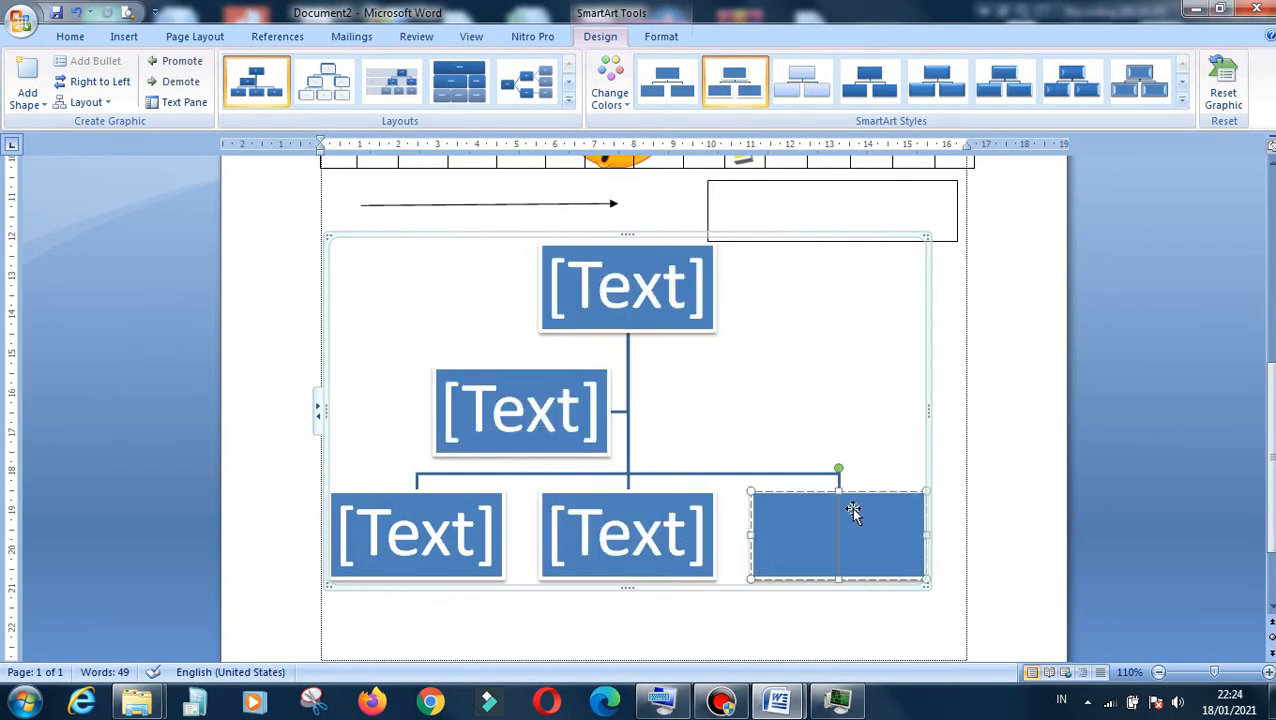
click(460, 520)
click(620, 535)
click(545, 422)
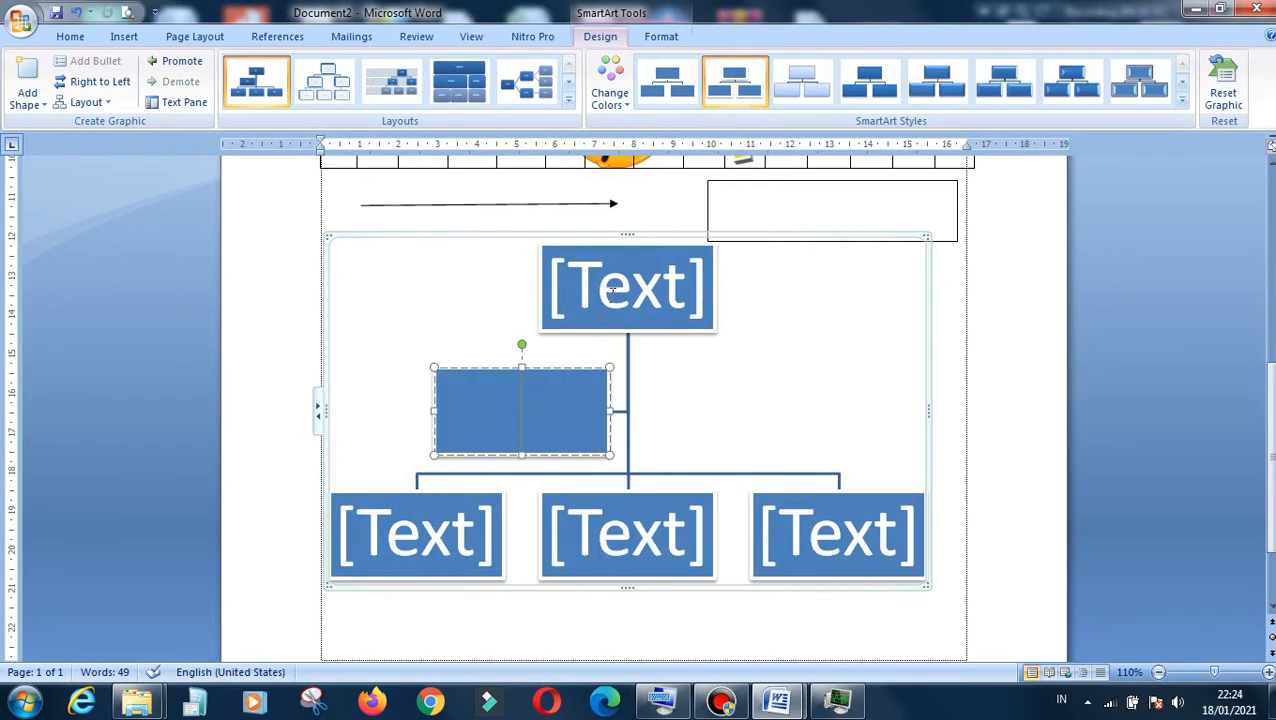
click(610, 298)
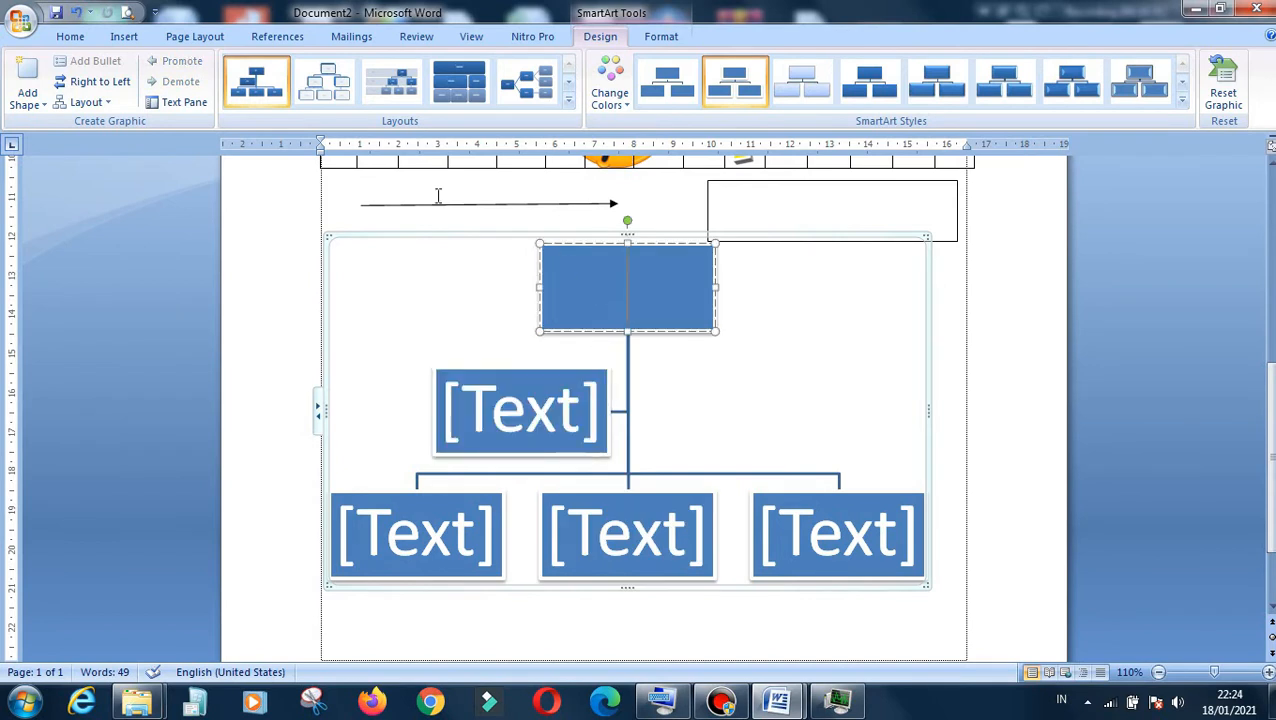
Delete the organization chart from the document and restore the on-screen keyboard window
click(403, 257)
key(Delete)
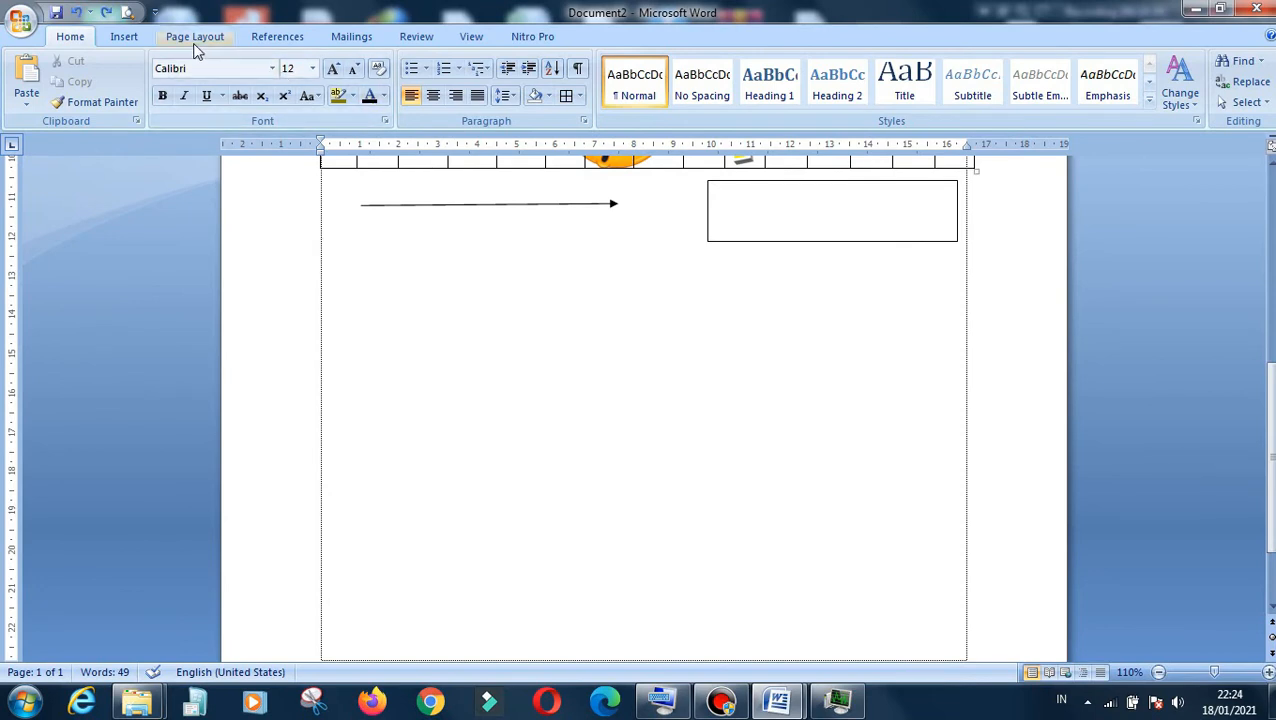
click(133, 43)
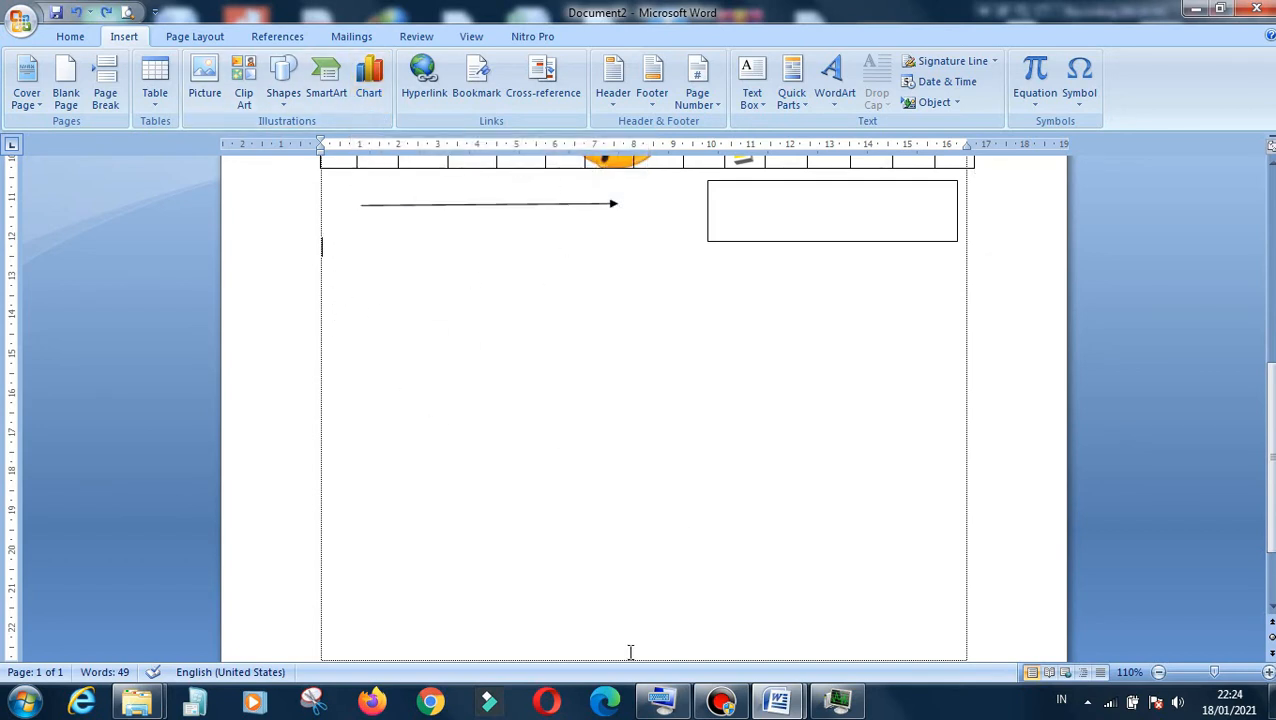
click(661, 700)
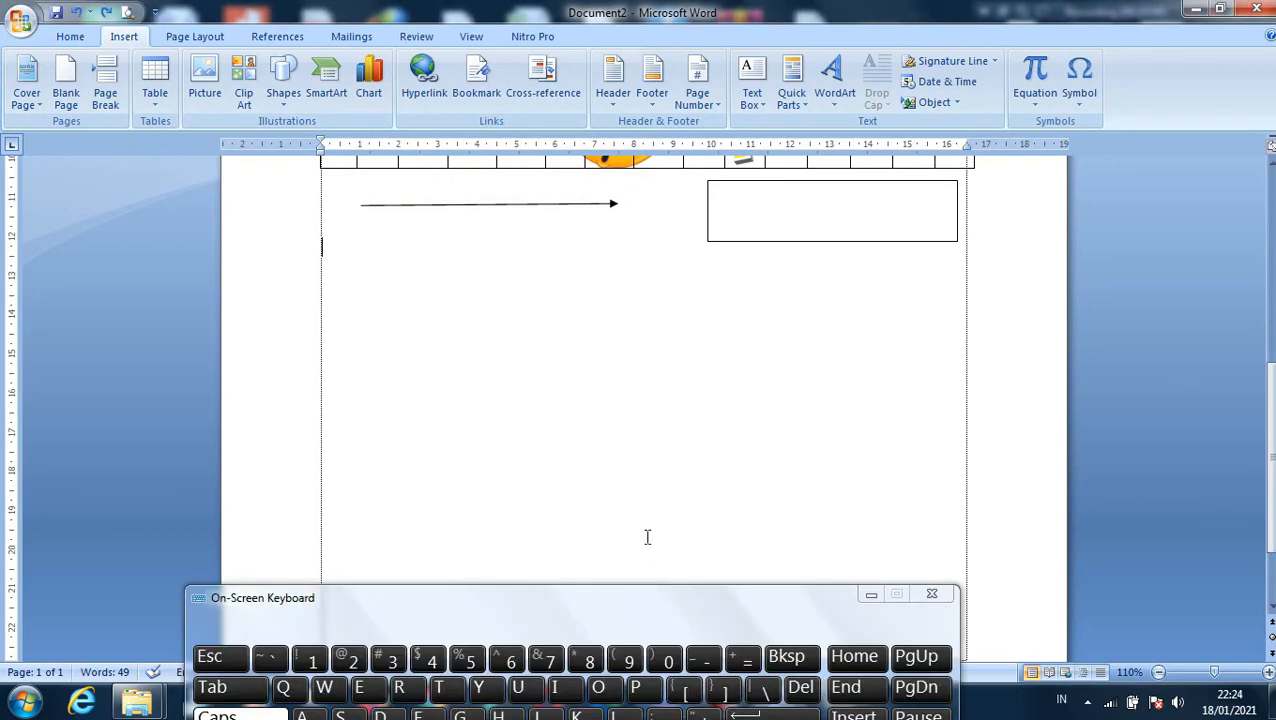
Minimize the on-screen keyboard, compare the available chart types, and insert a Stacked Column chart below the arrow
drag(620, 601, 762, 253)
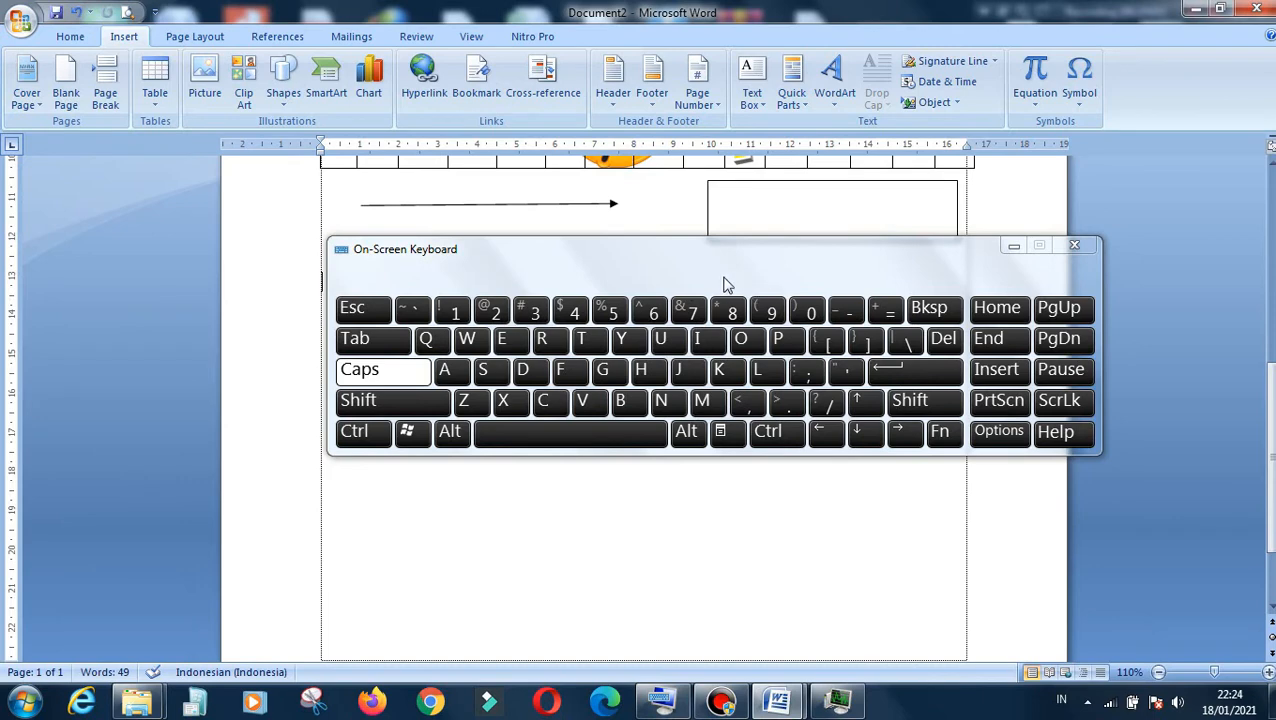
click(1013, 245)
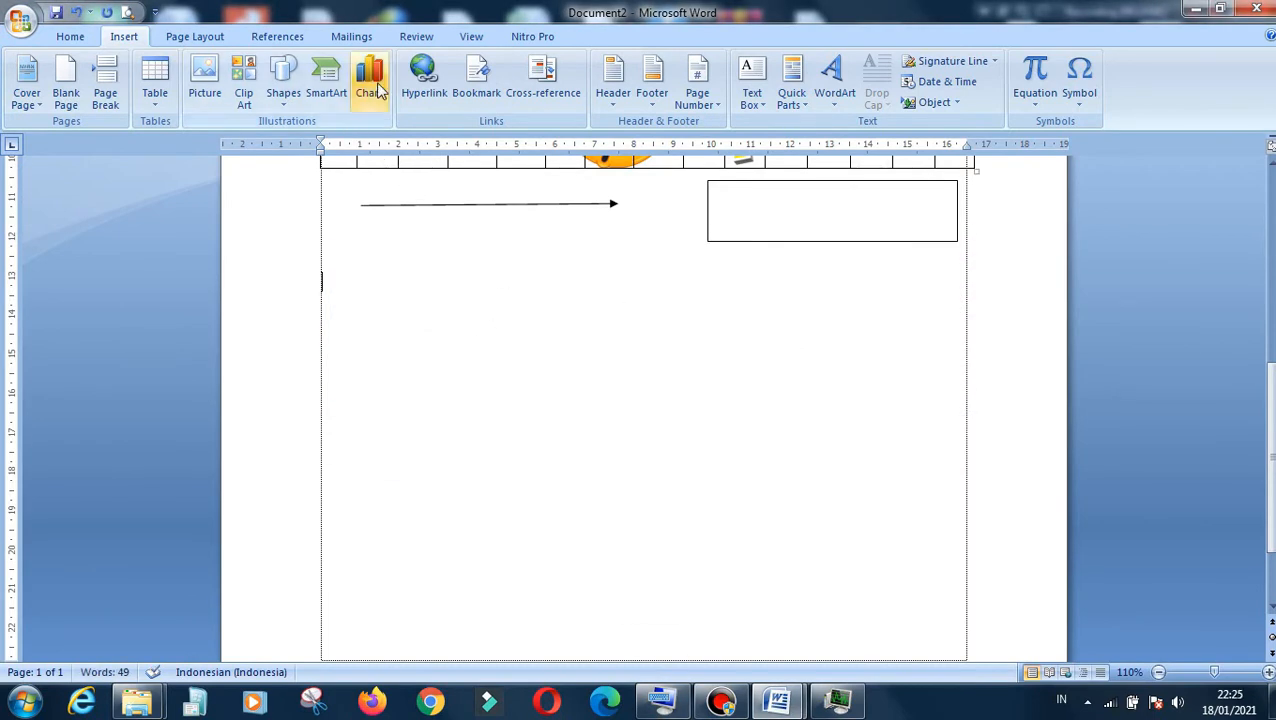
click(376, 82)
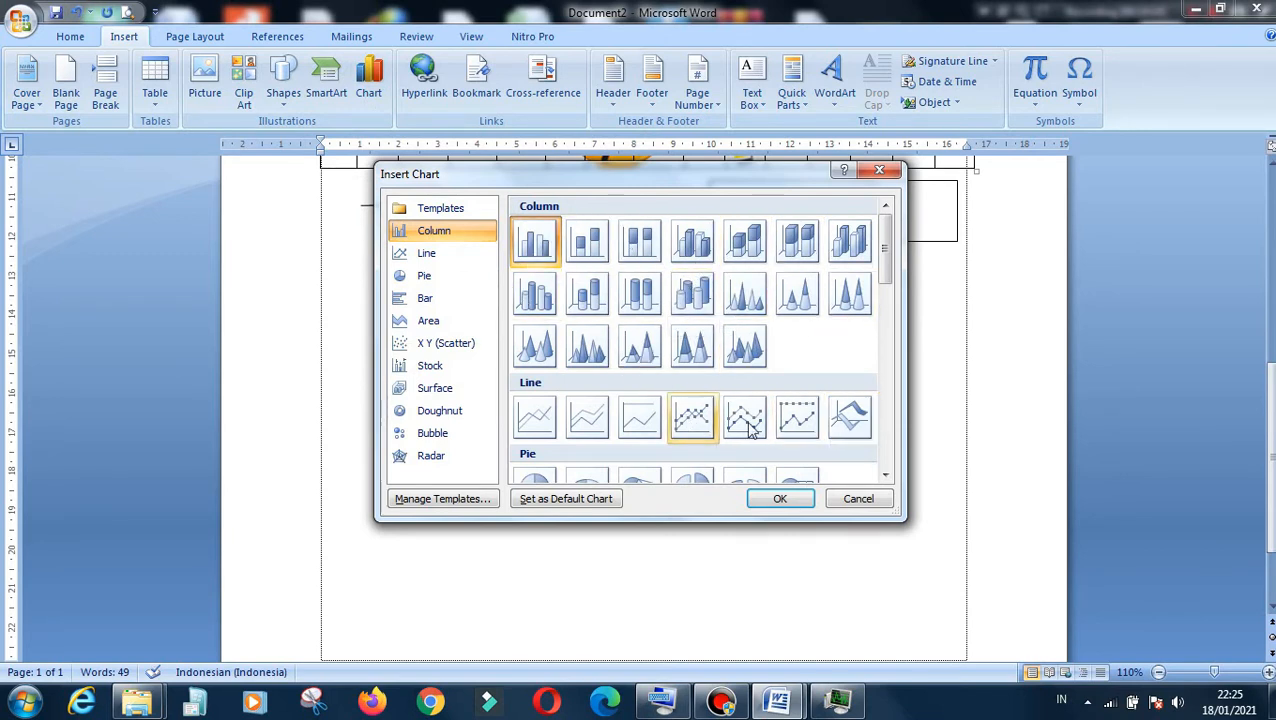
scroll(790, 378, down, 3)
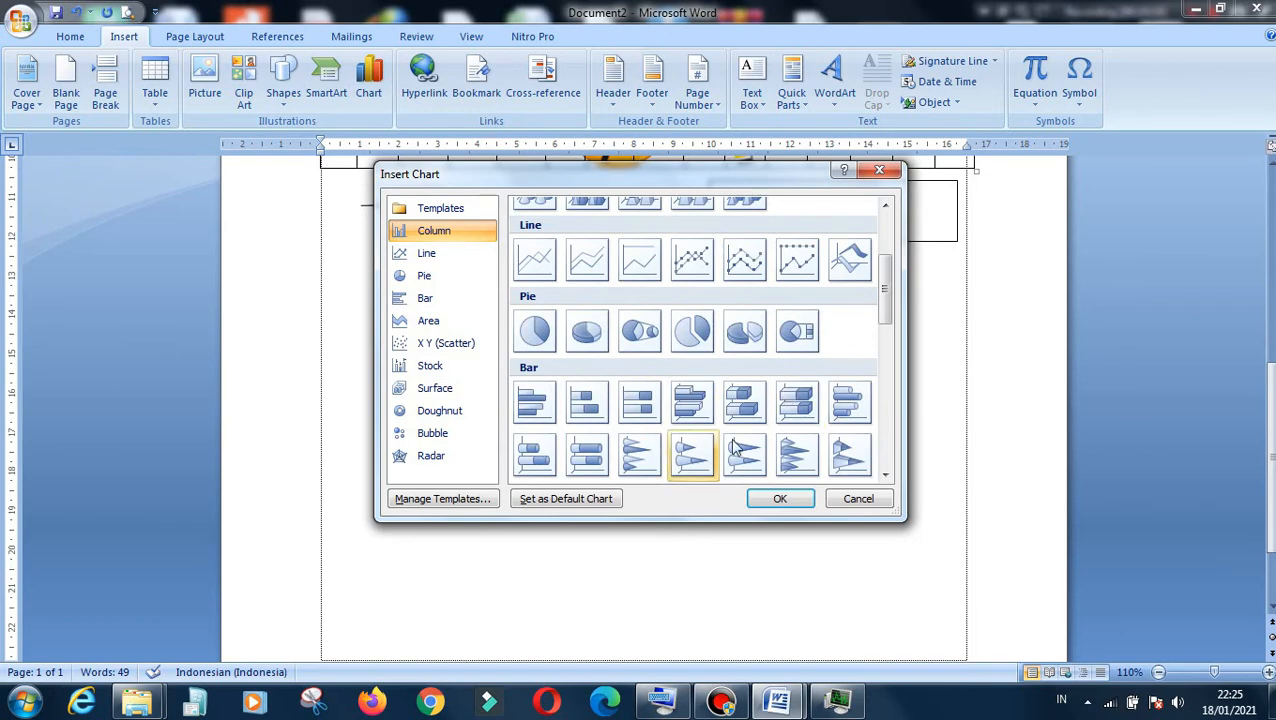
scroll(738, 455, down, 6)
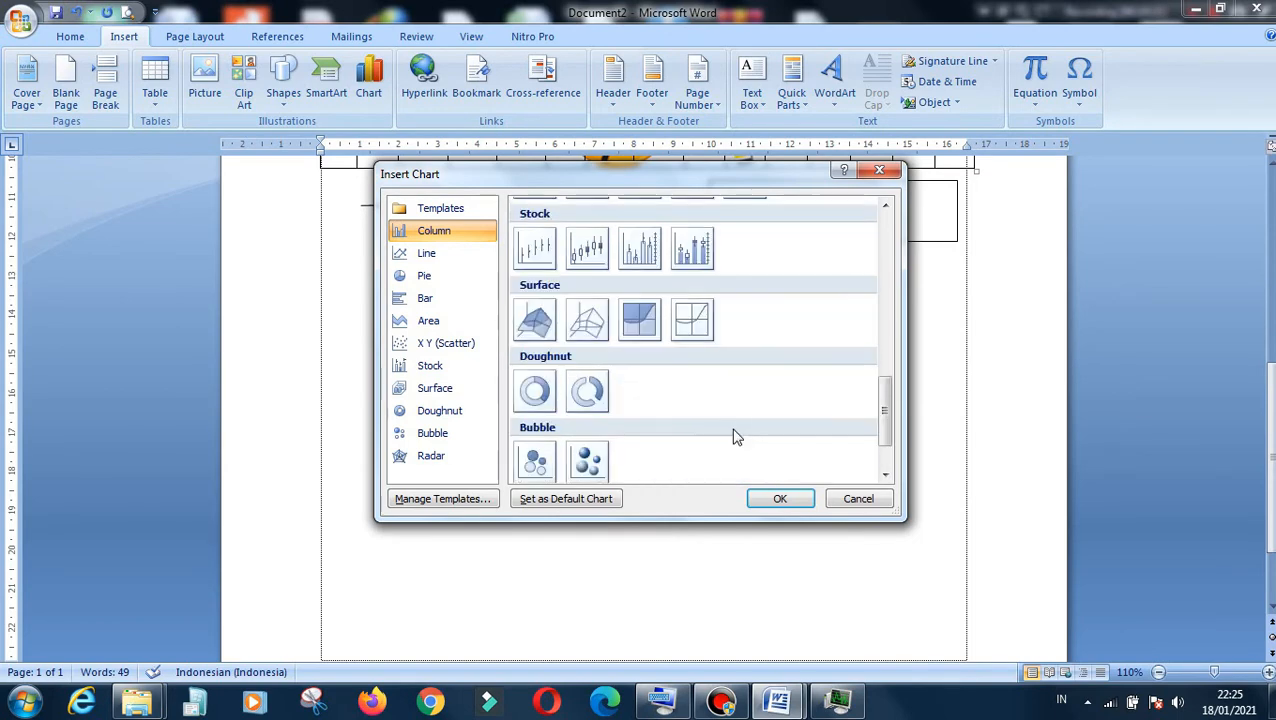
click(421, 256)
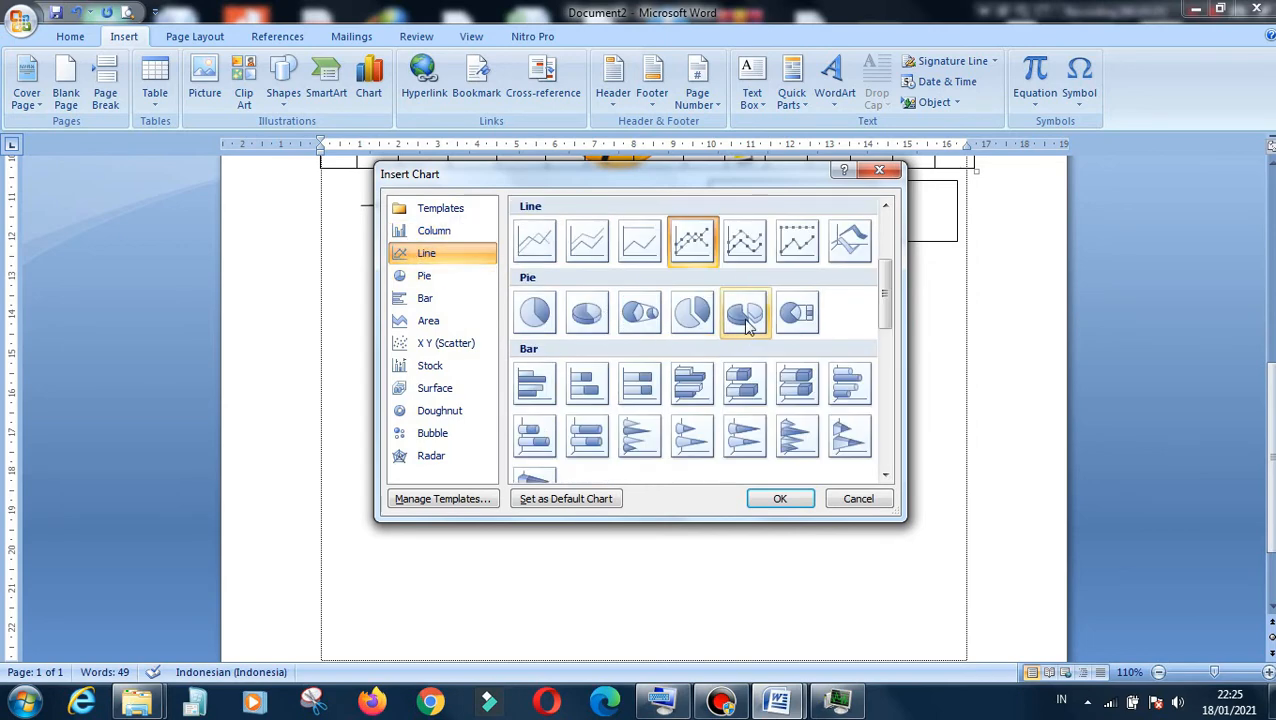
scroll(787, 363, down, 3)
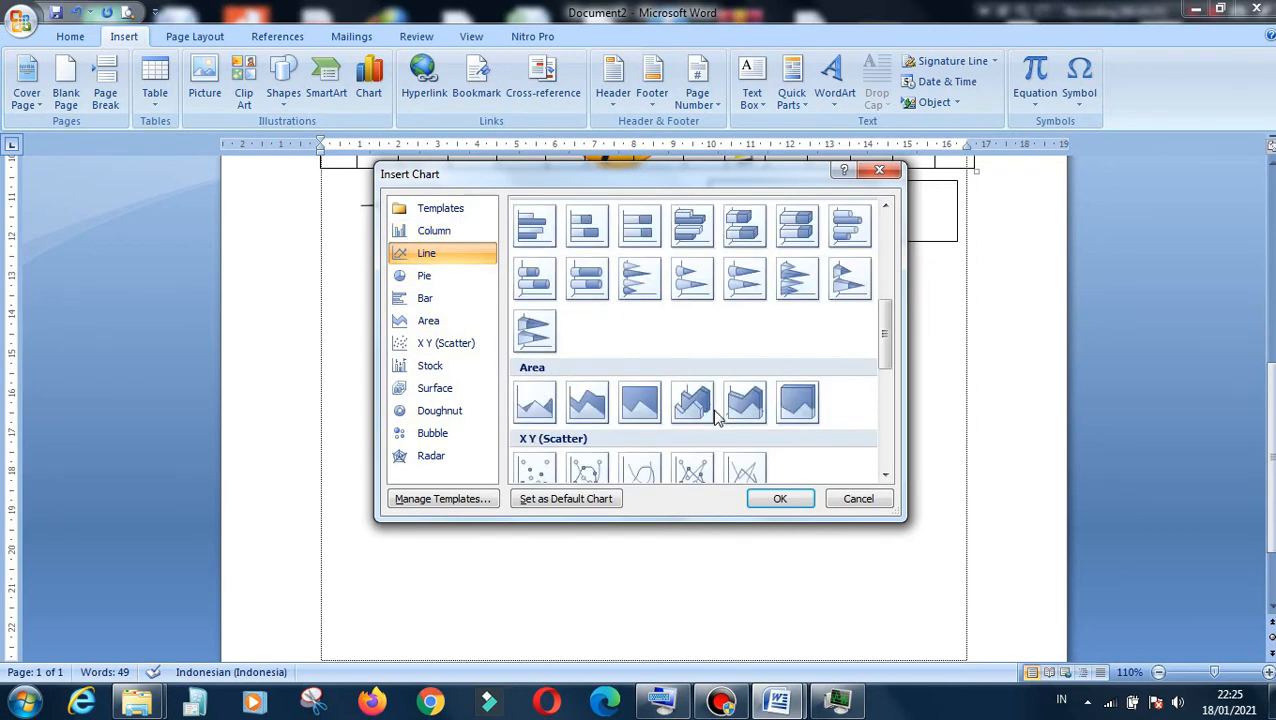
click(430, 280)
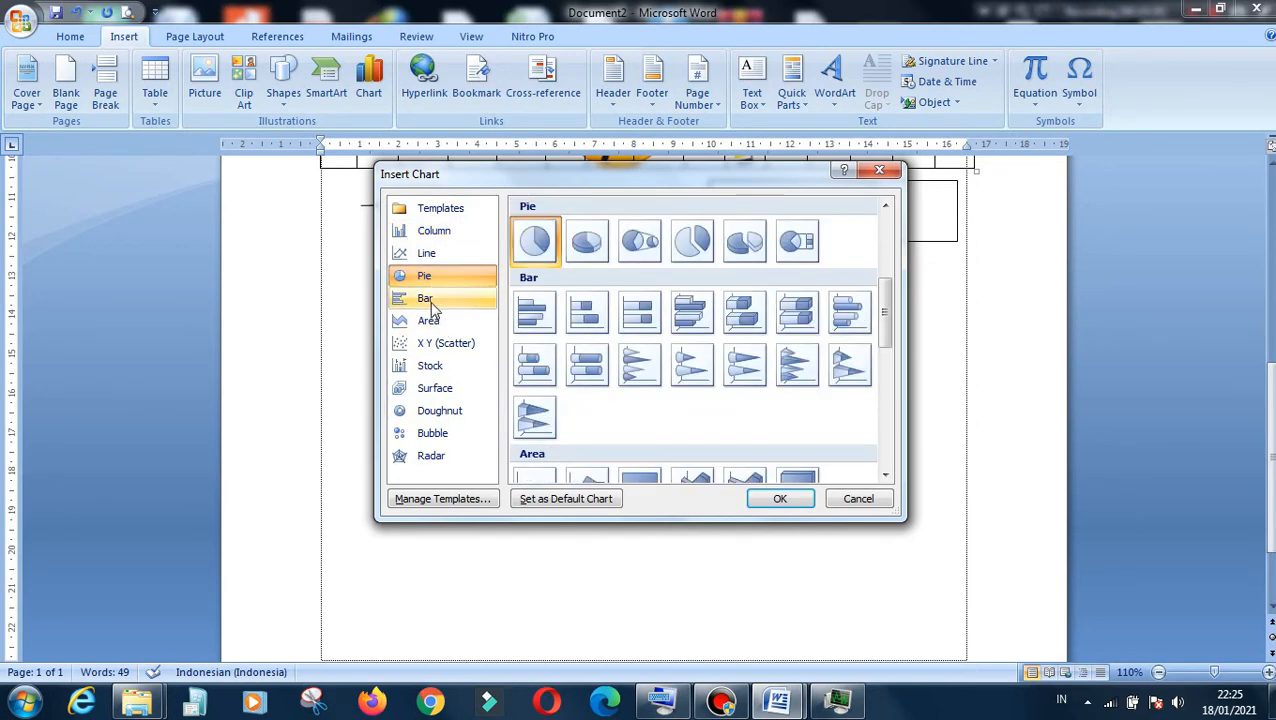
click(432, 308)
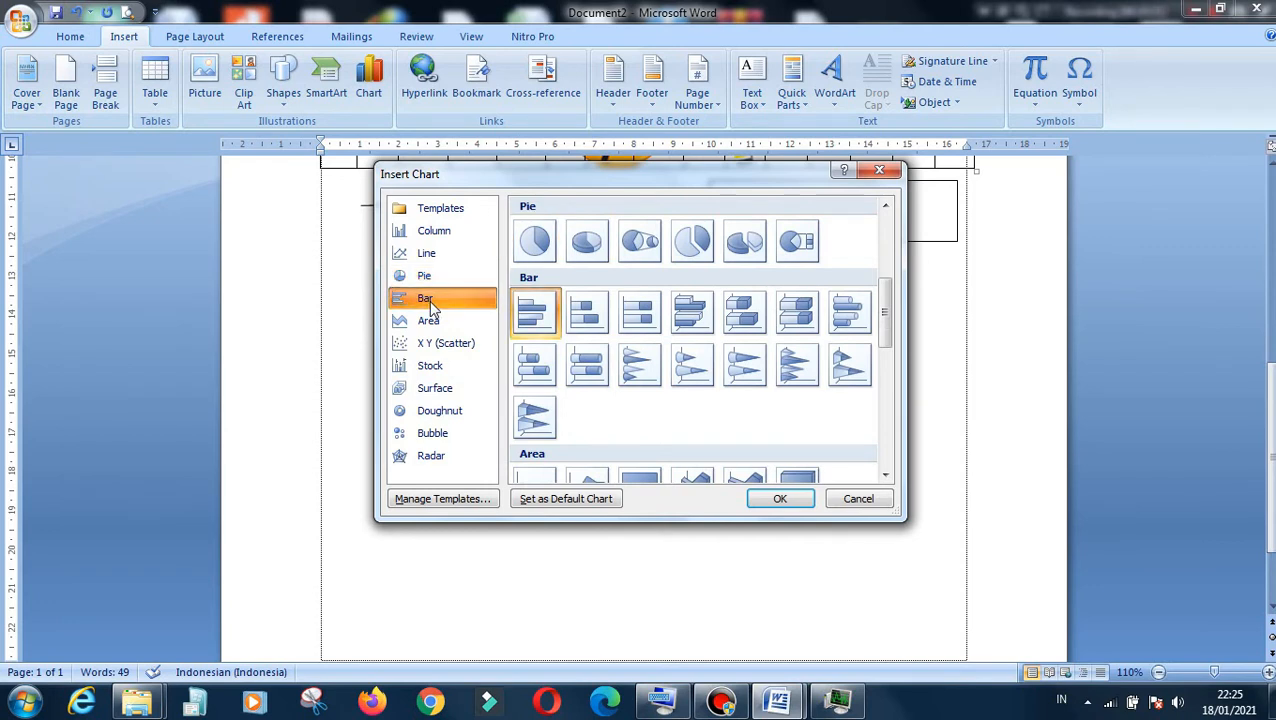
click(425, 232)
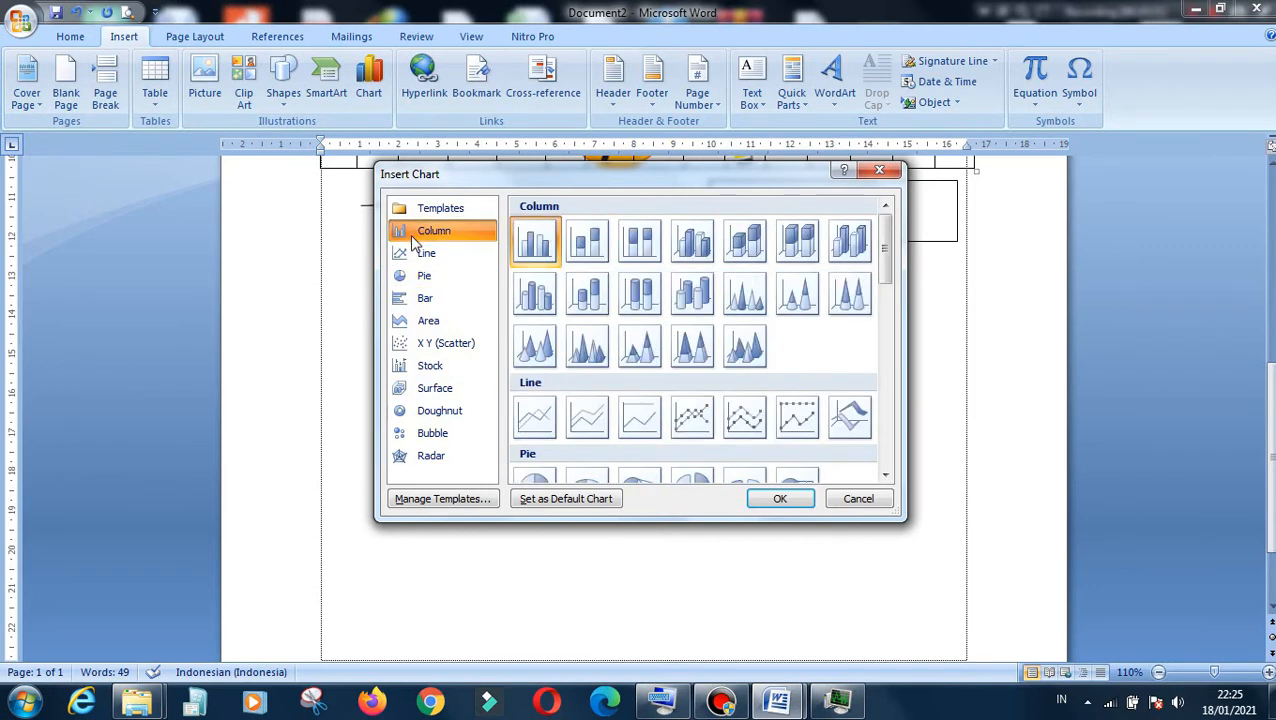
click(588, 245)
click(785, 507)
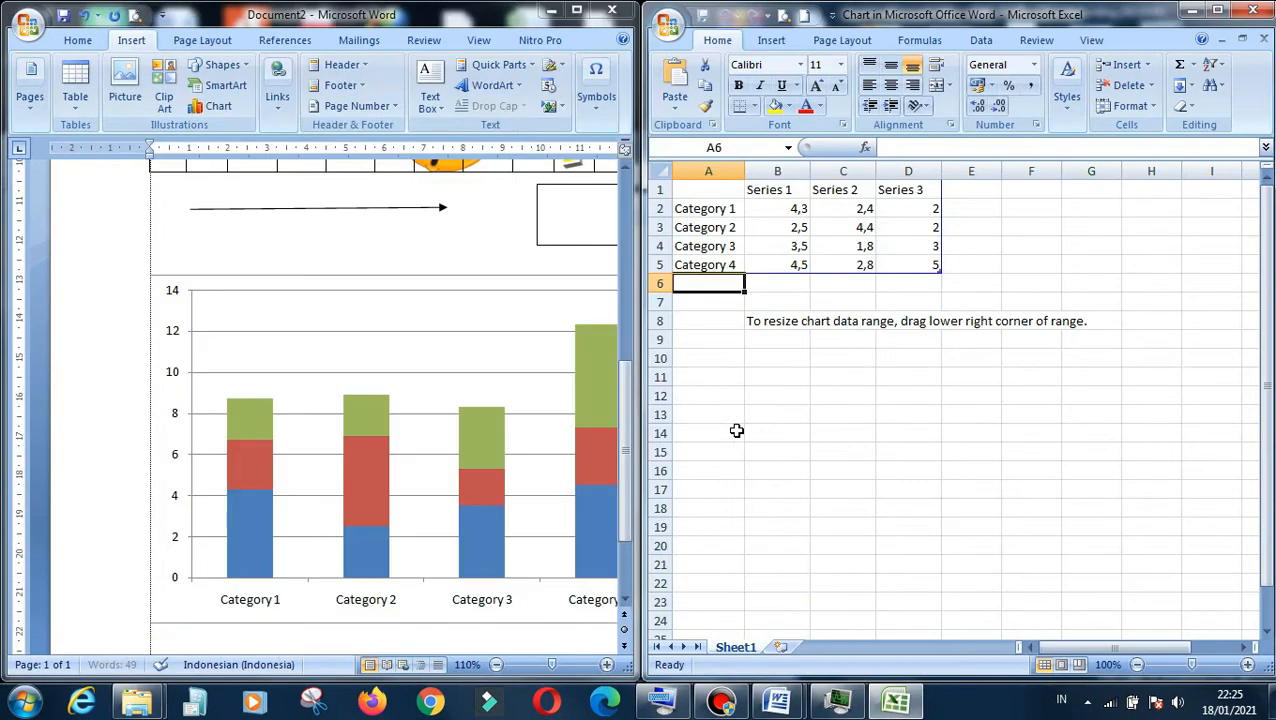
Examine the chart's Series 1 columns and plot area, and close its Excel data sheet while keeping the document open
mouse_move(463, 412)
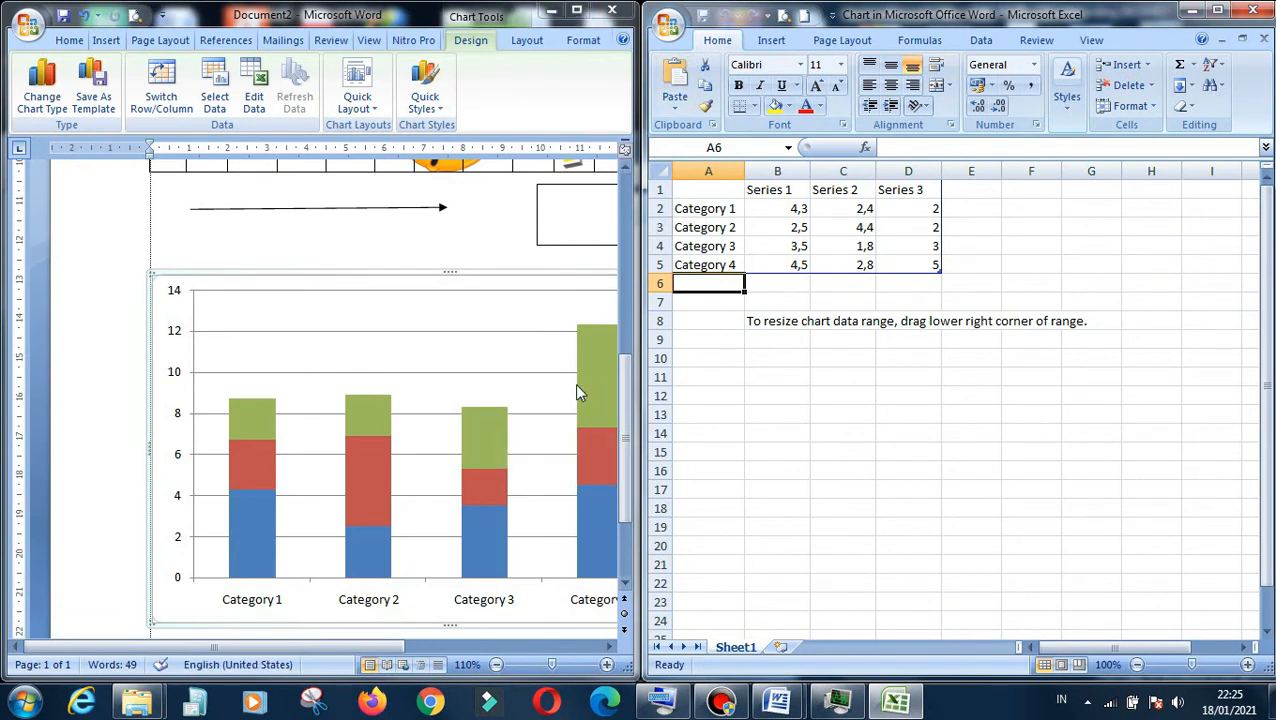
click(473, 534)
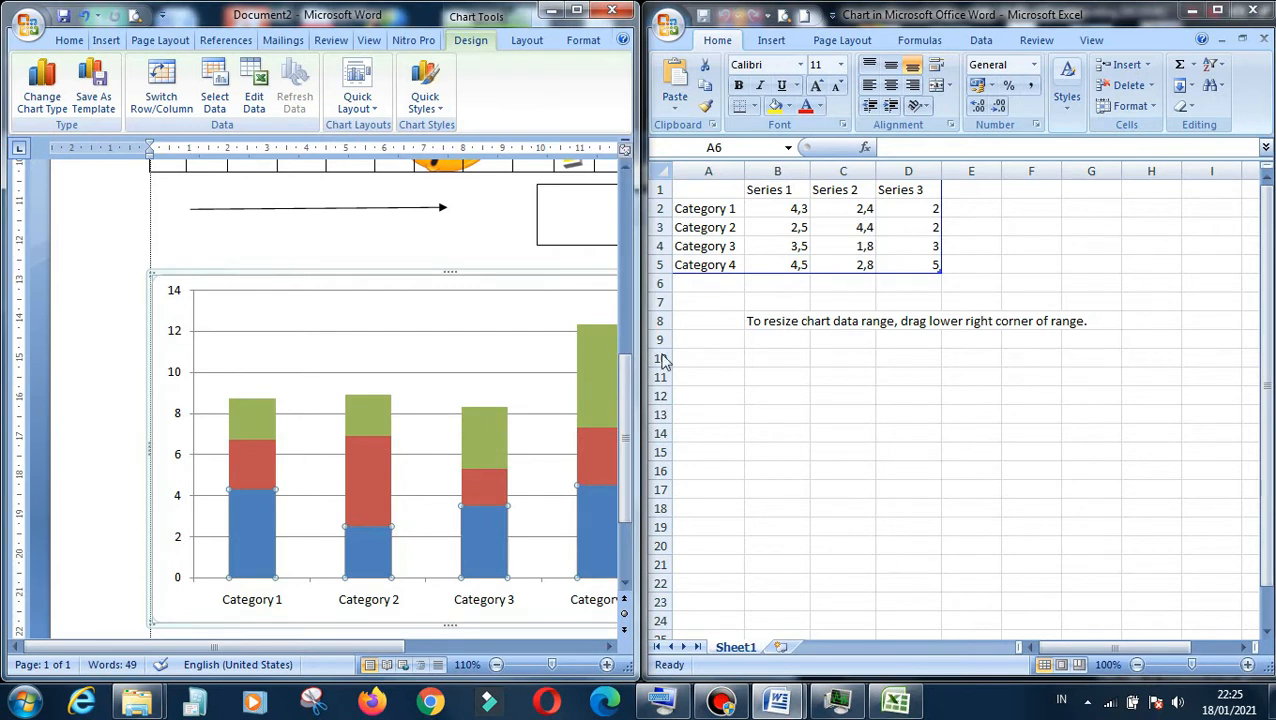
click(420, 410)
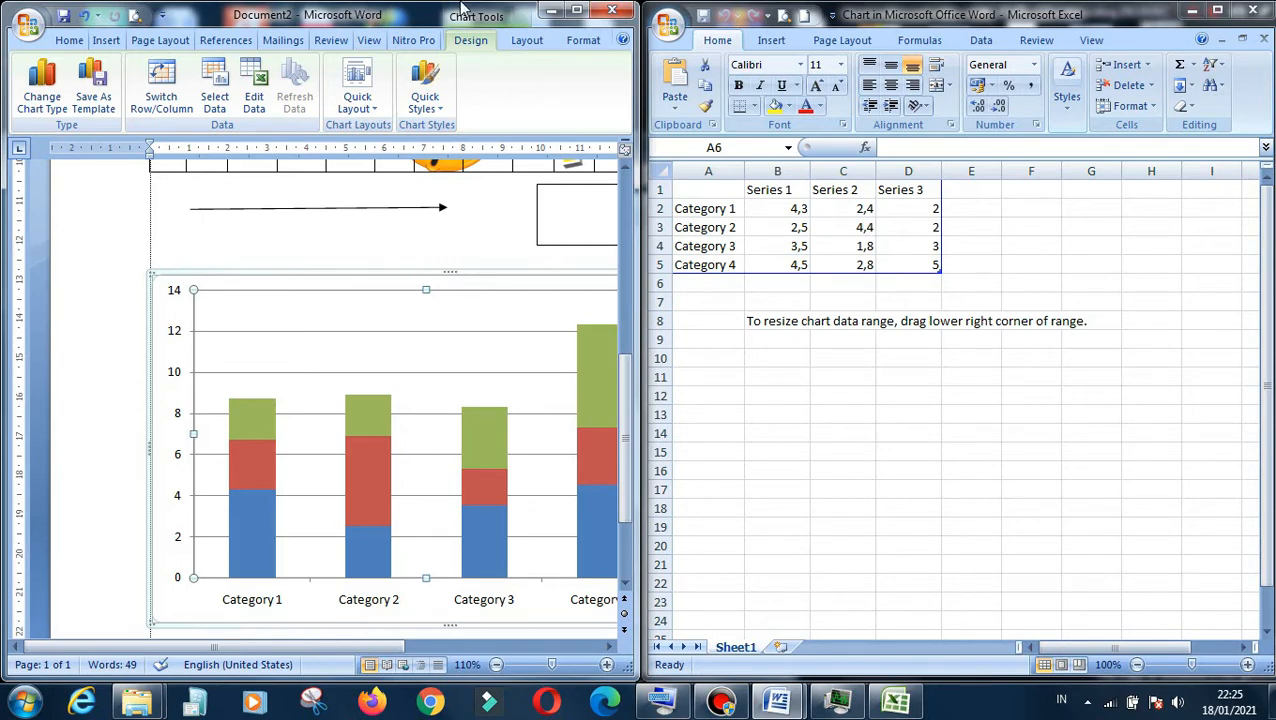
click(612, 10)
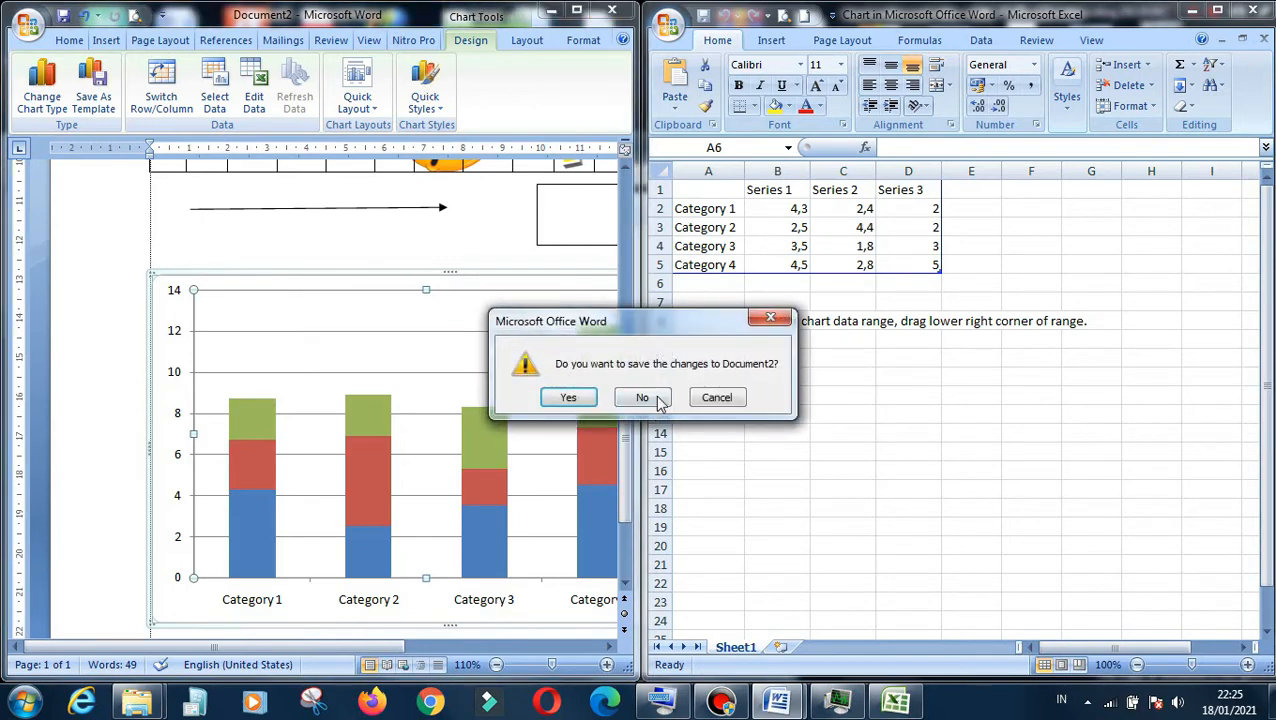
click(716, 397)
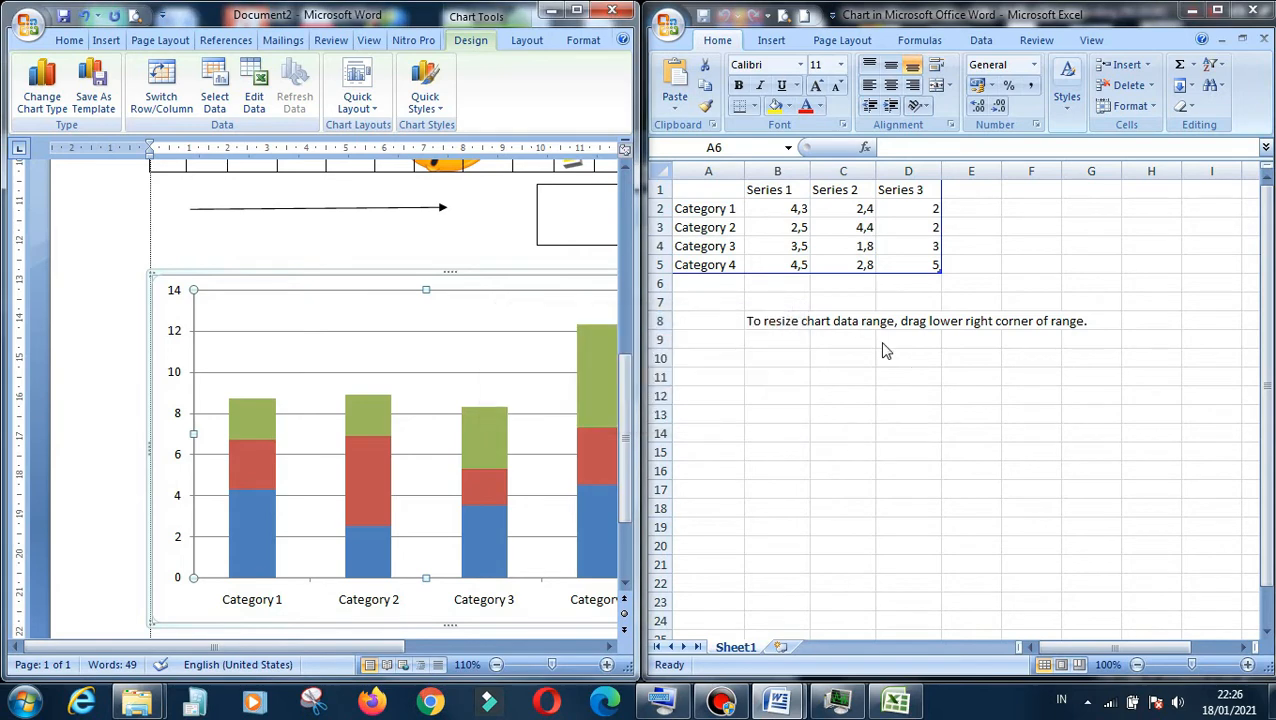
click(1253, 10)
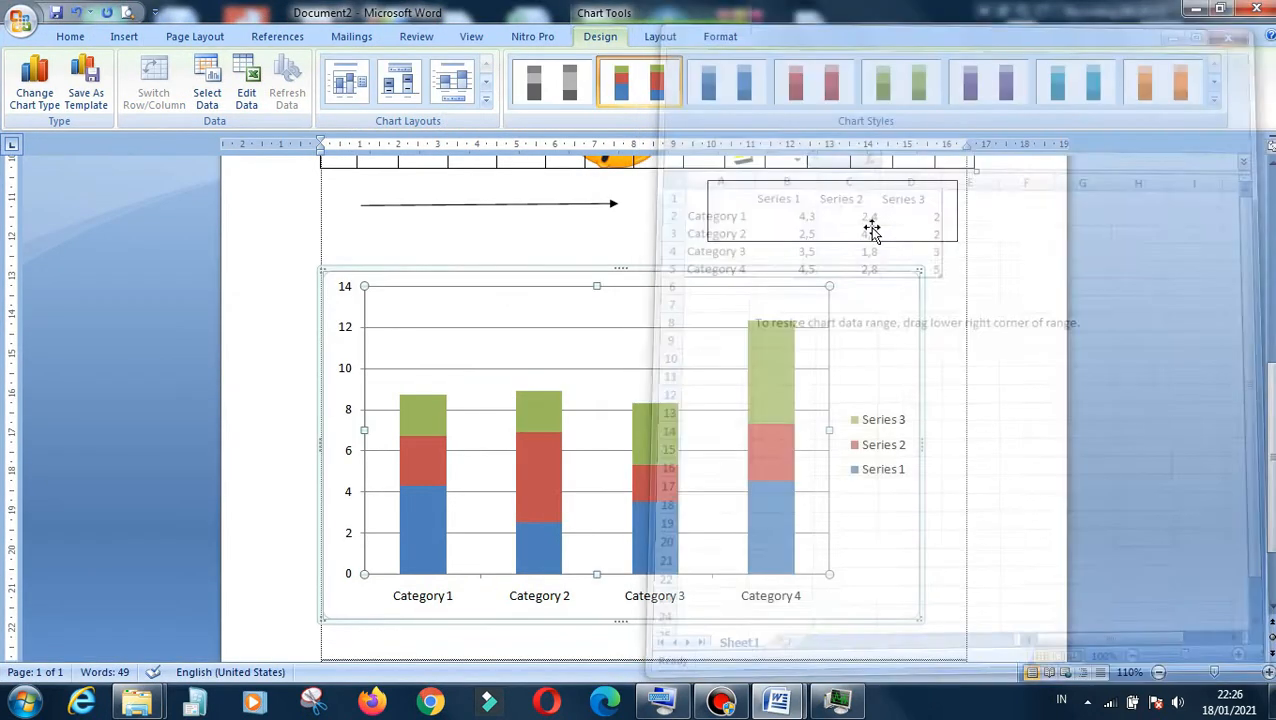
Delete the stacked column chart from the document and minimize the on-screen keyboard
click(557, 278)
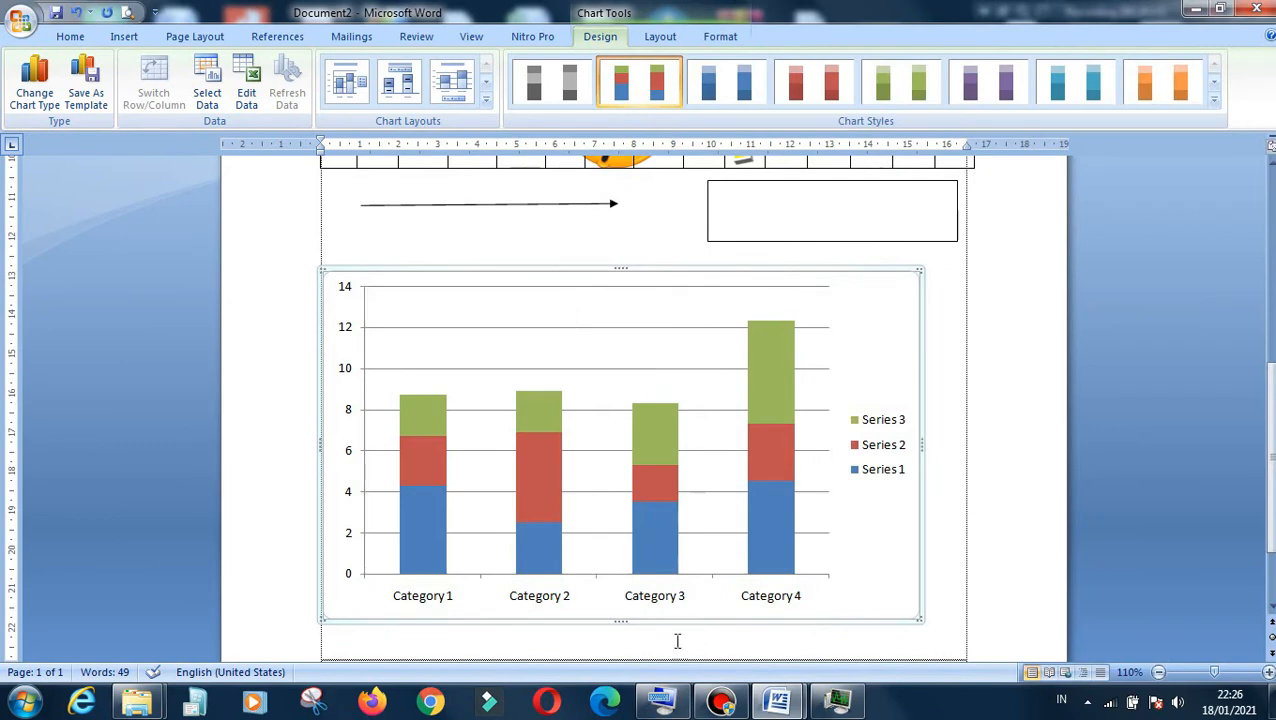
click(678, 705)
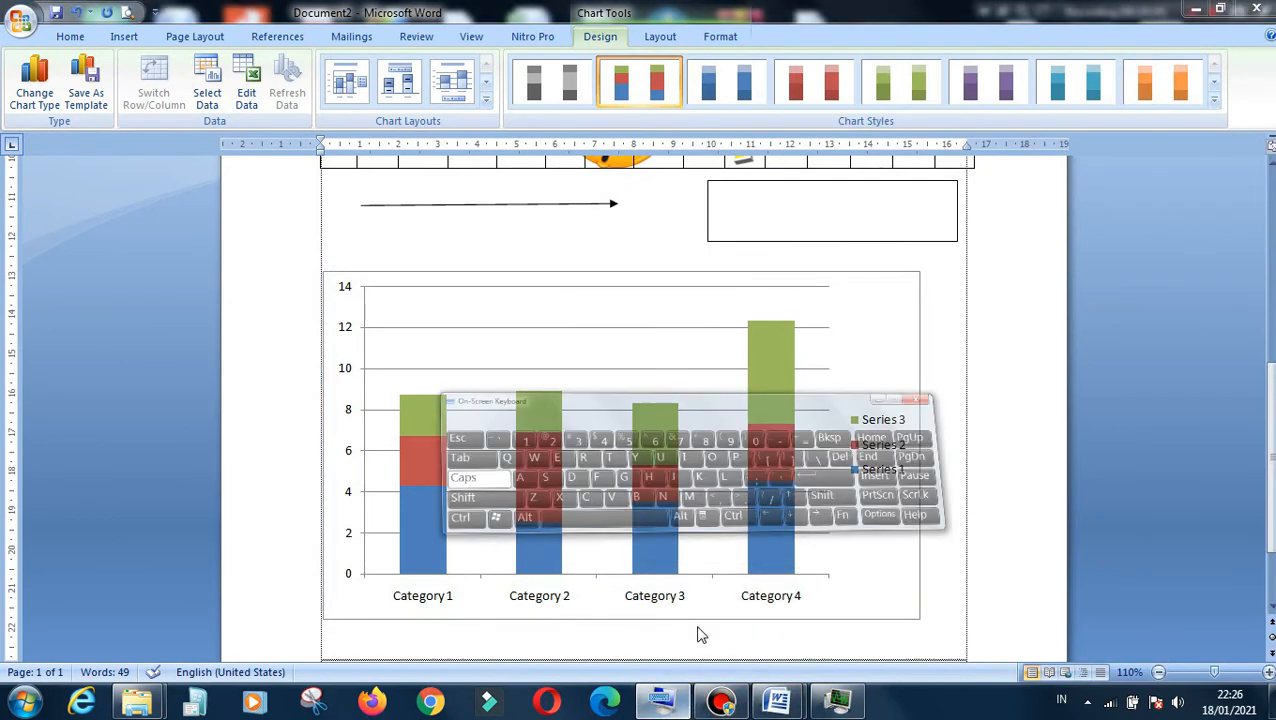
click(944, 338)
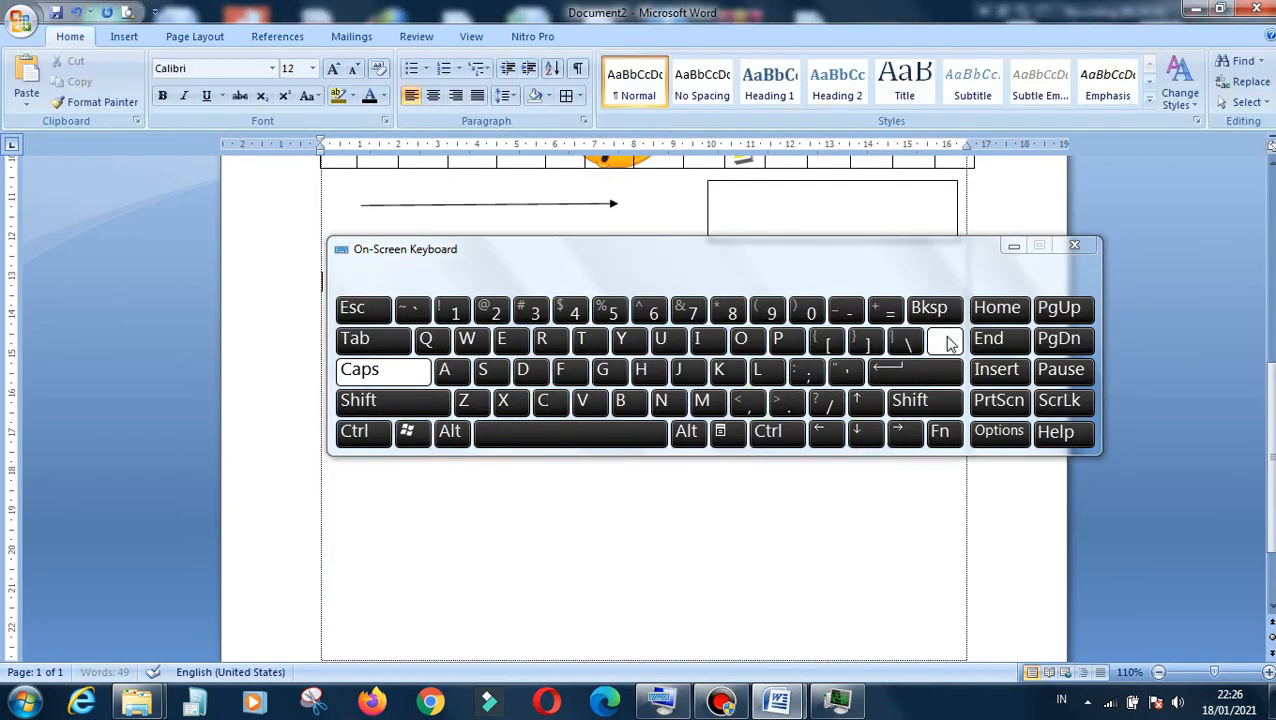
drag(672, 270, 865, 366)
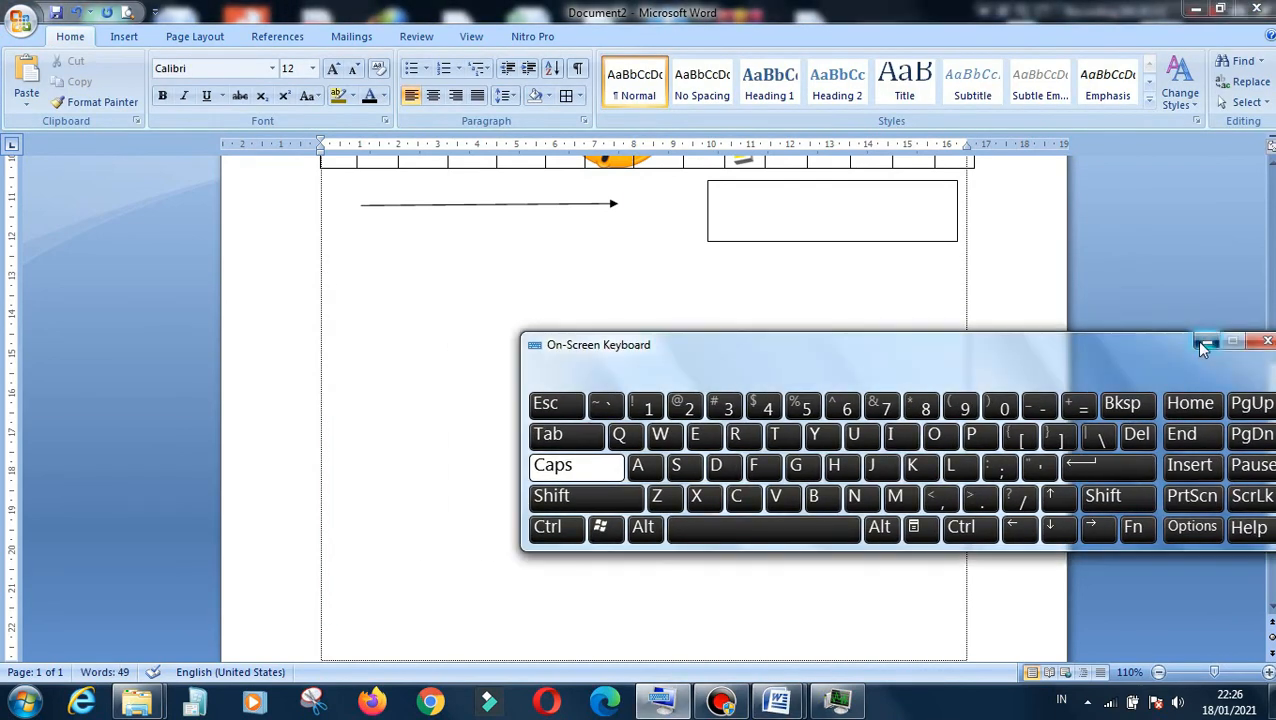
click(1207, 341)
Examine the options for inserting a hyperlink, and dismiss them without adding a link
click(124, 36)
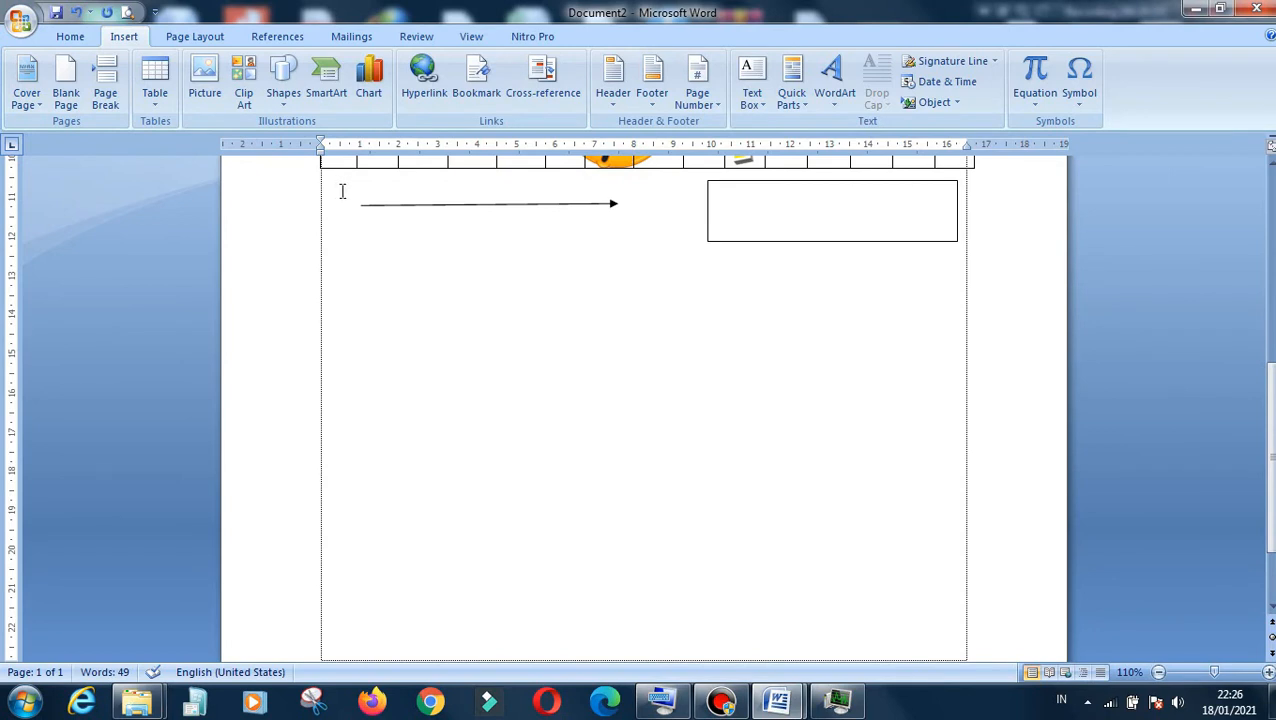
click(417, 94)
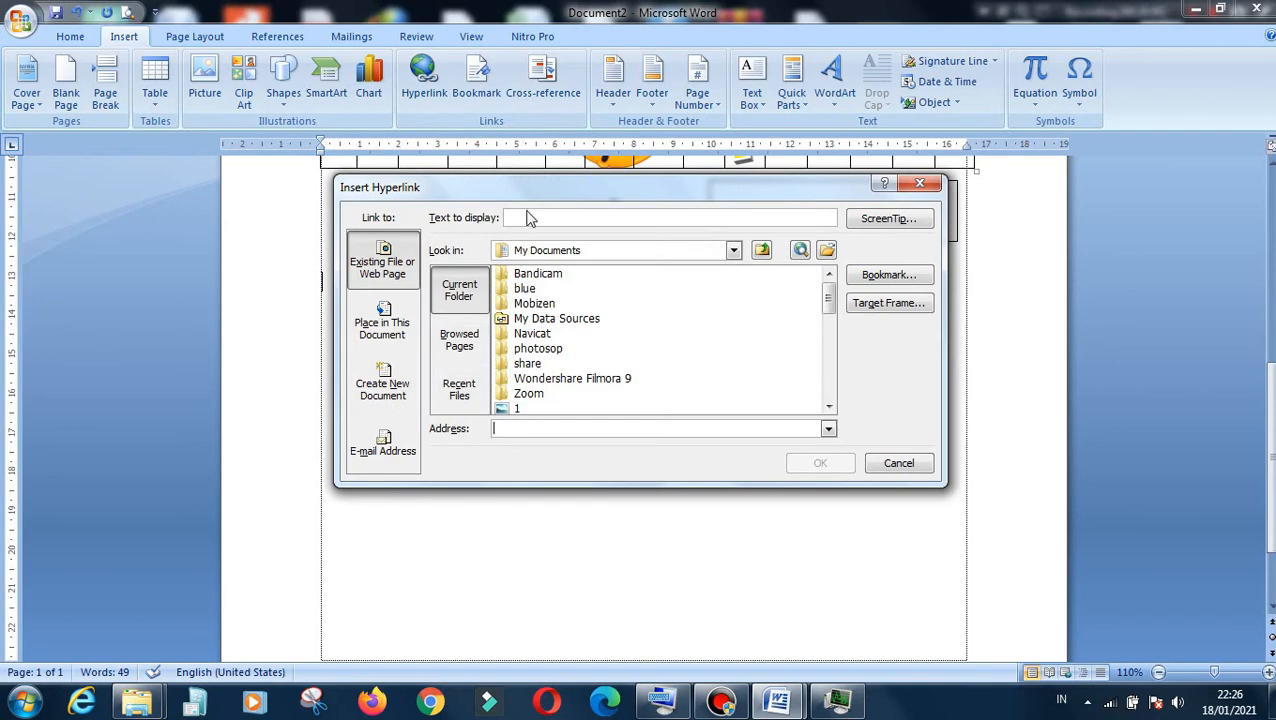
drag(537, 195, 568, 326)
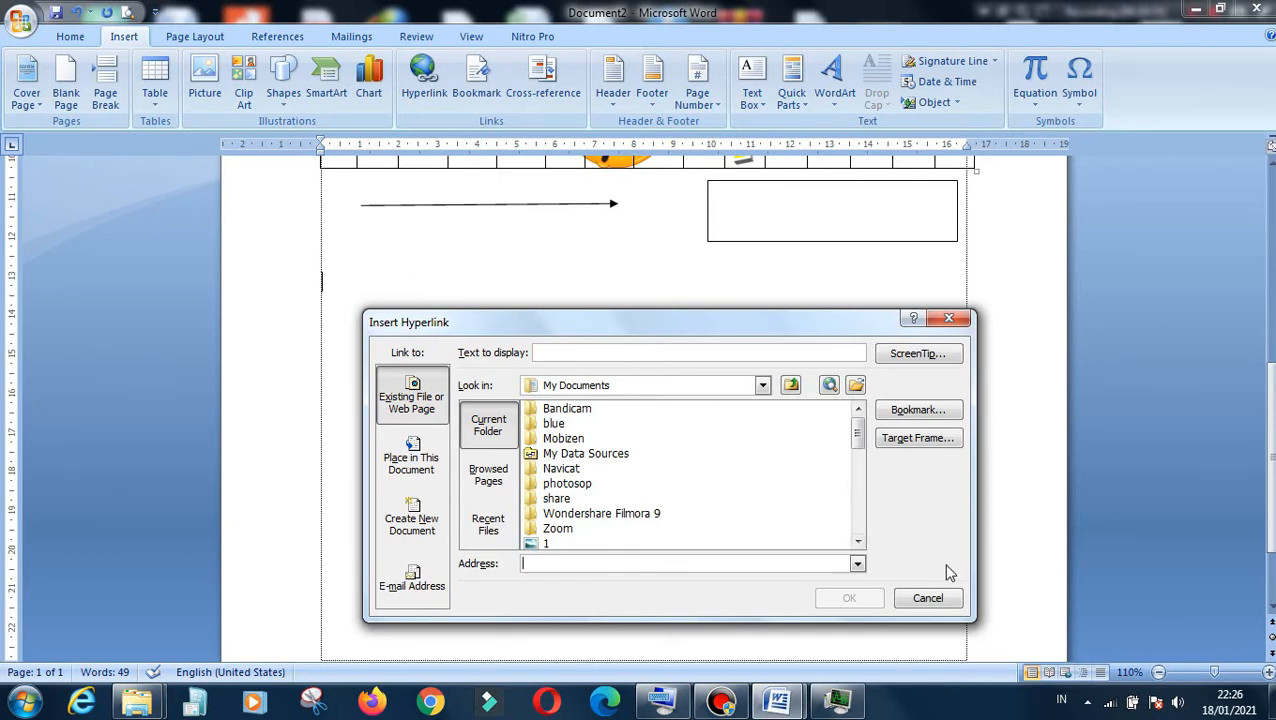
click(930, 599)
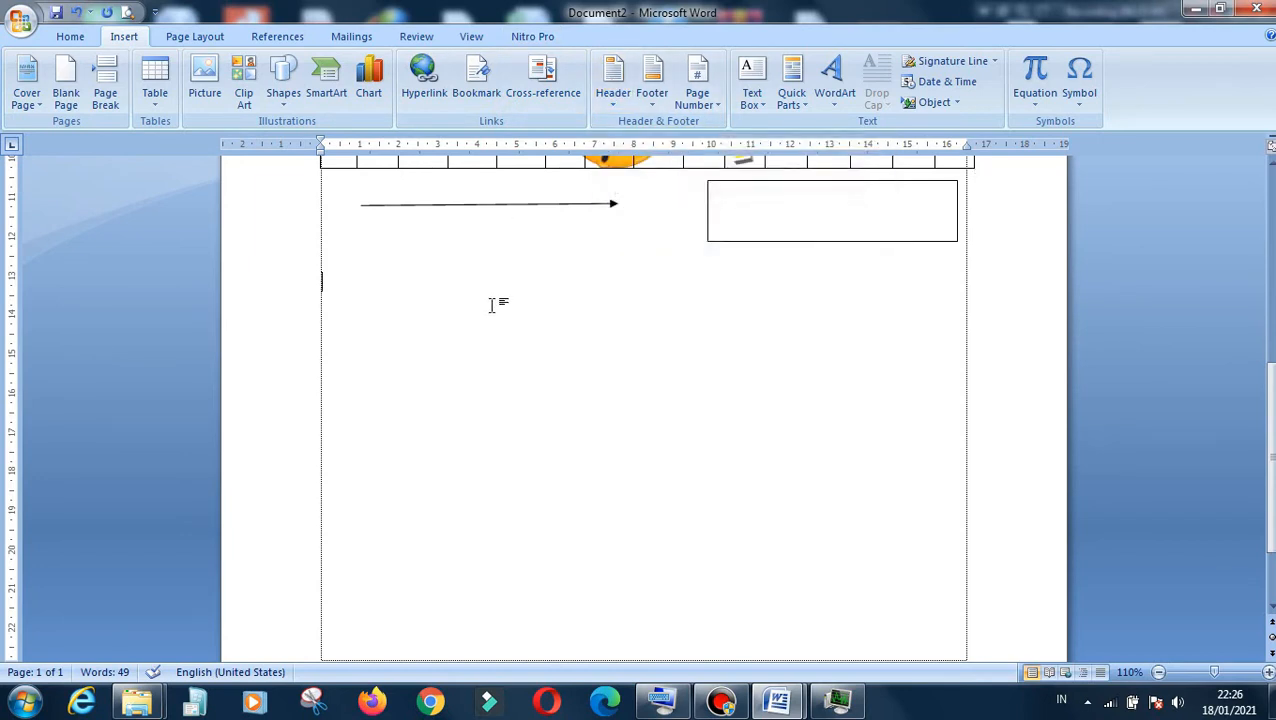
Insert a built-in Blank header with the text "JUDUL PERTAMA" and return to the document body
scroll(490, 305, up, 1)
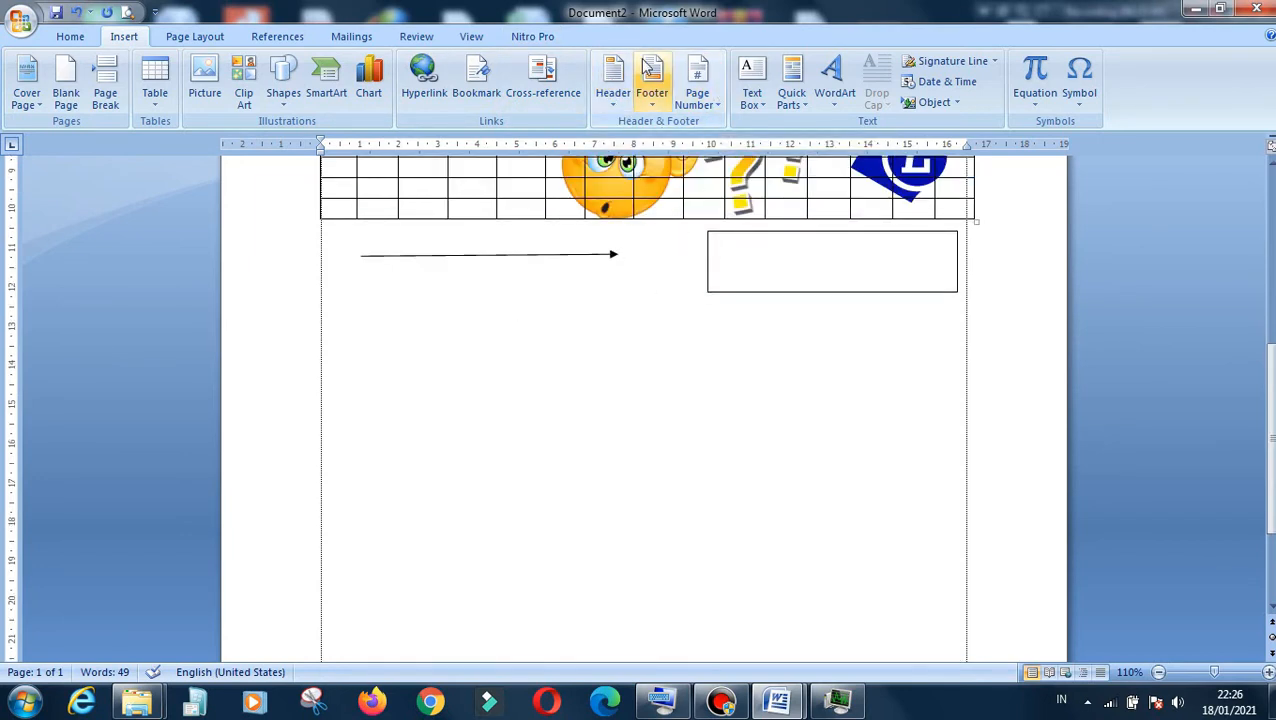
click(614, 90)
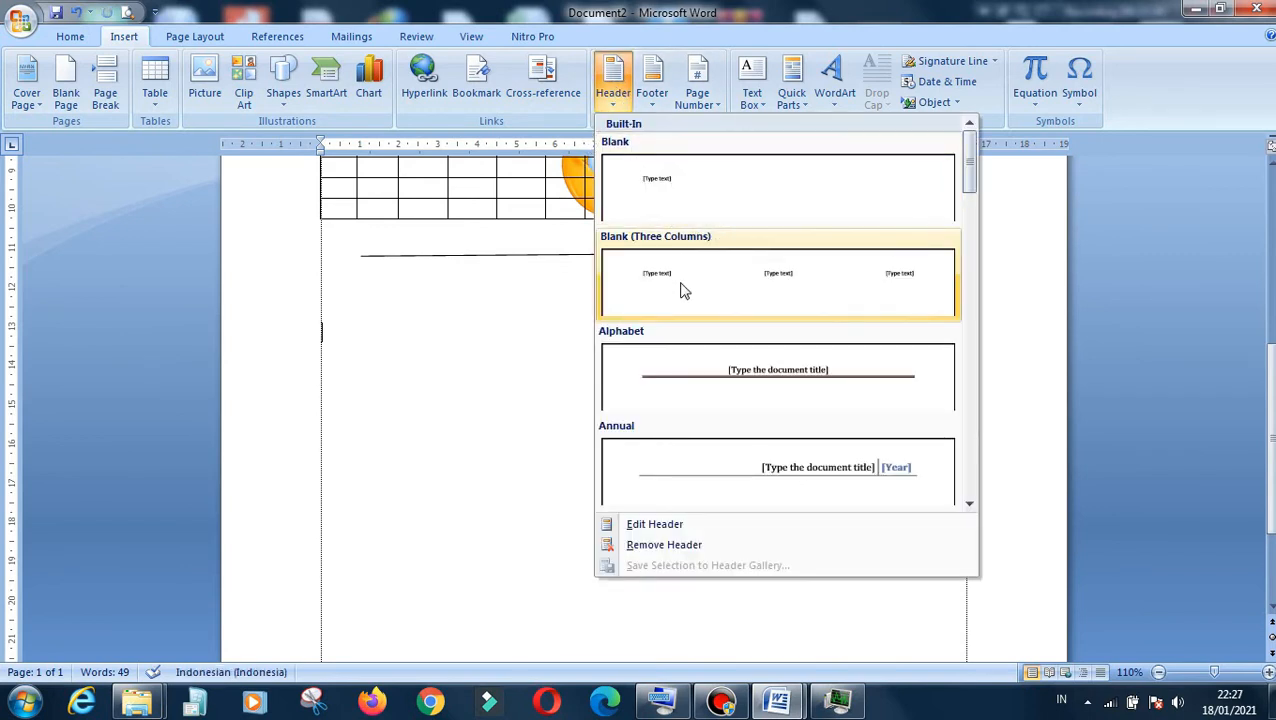
scroll(683, 290, down, 3)
scroll(679, 291, down, 5)
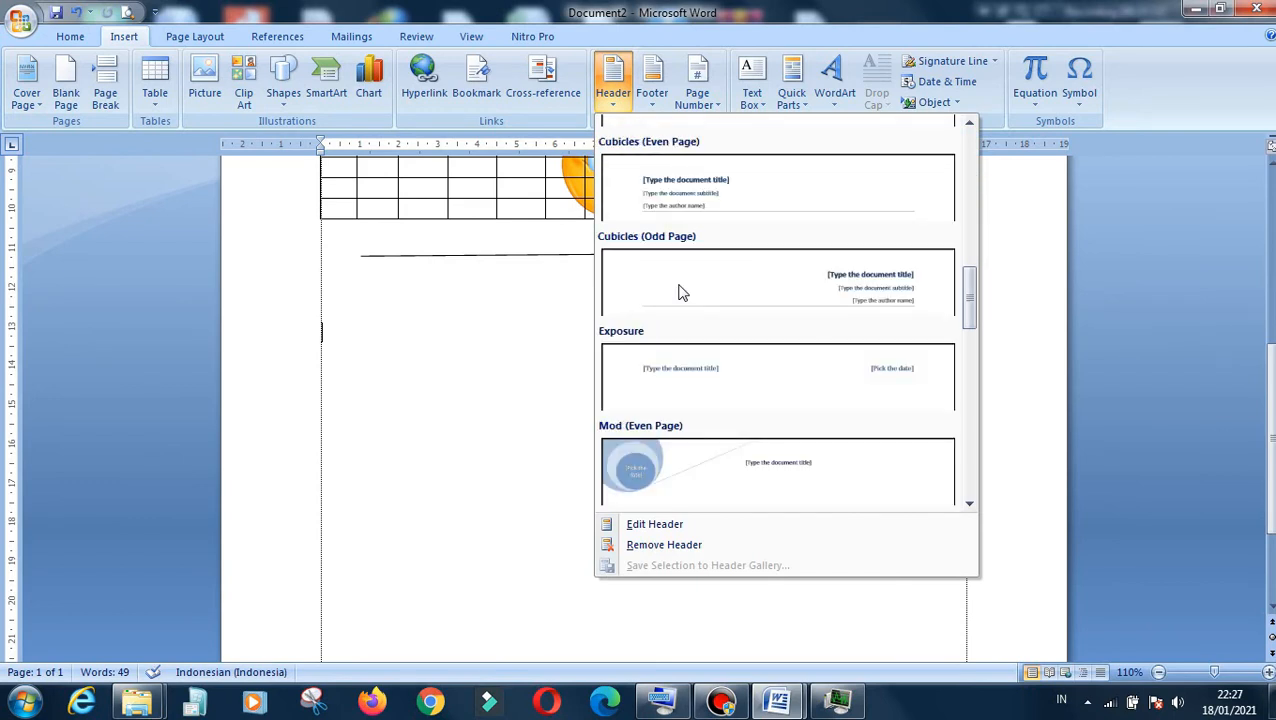
scroll(686, 316, up, 8)
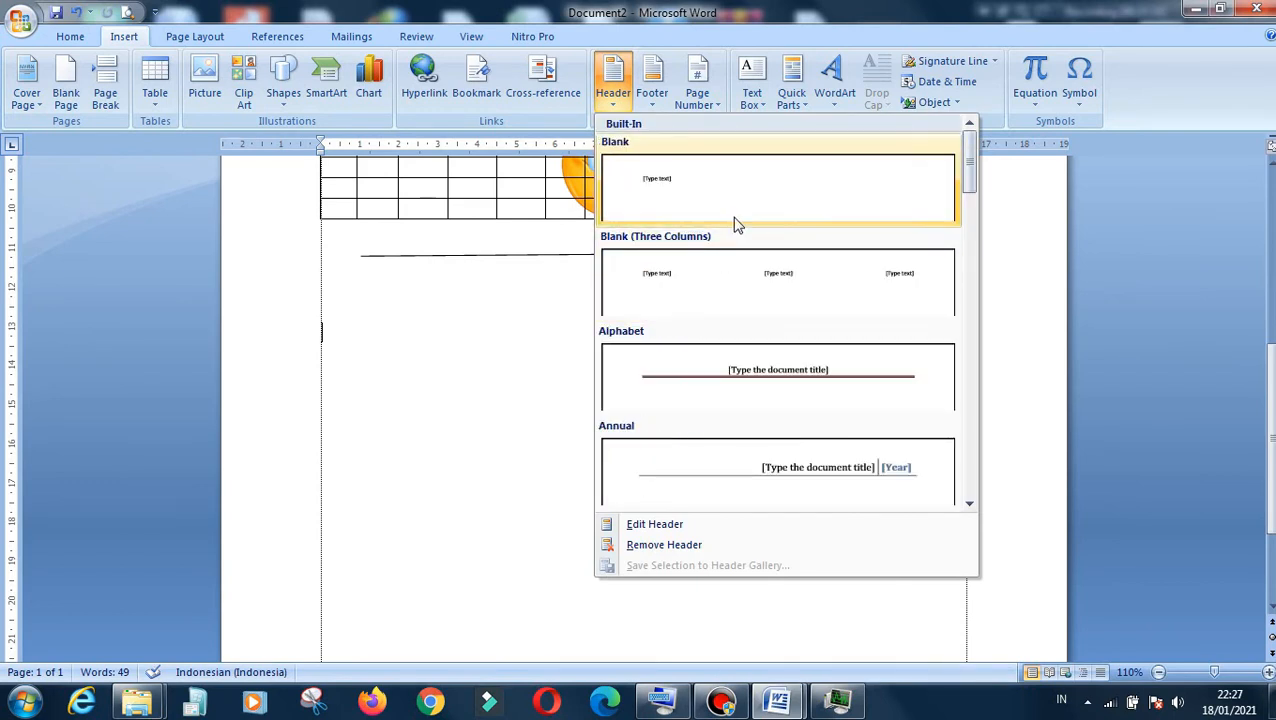
click(686, 194)
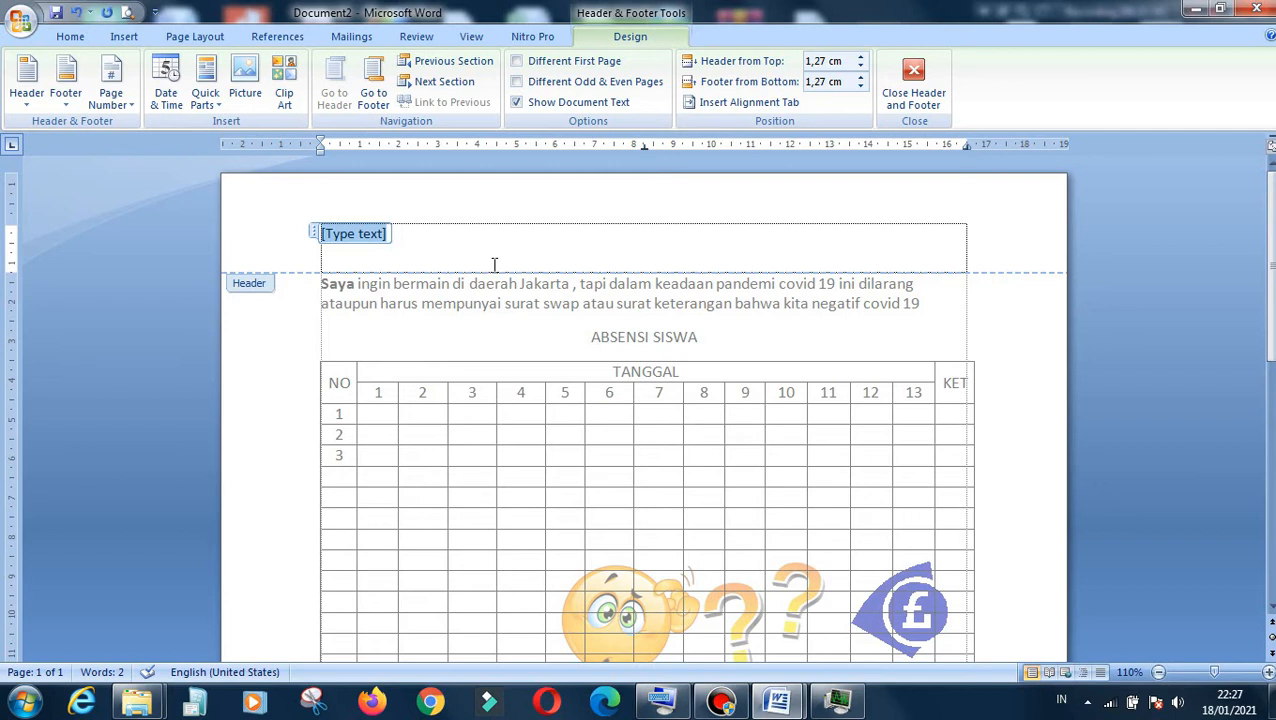
text(JUDUL)
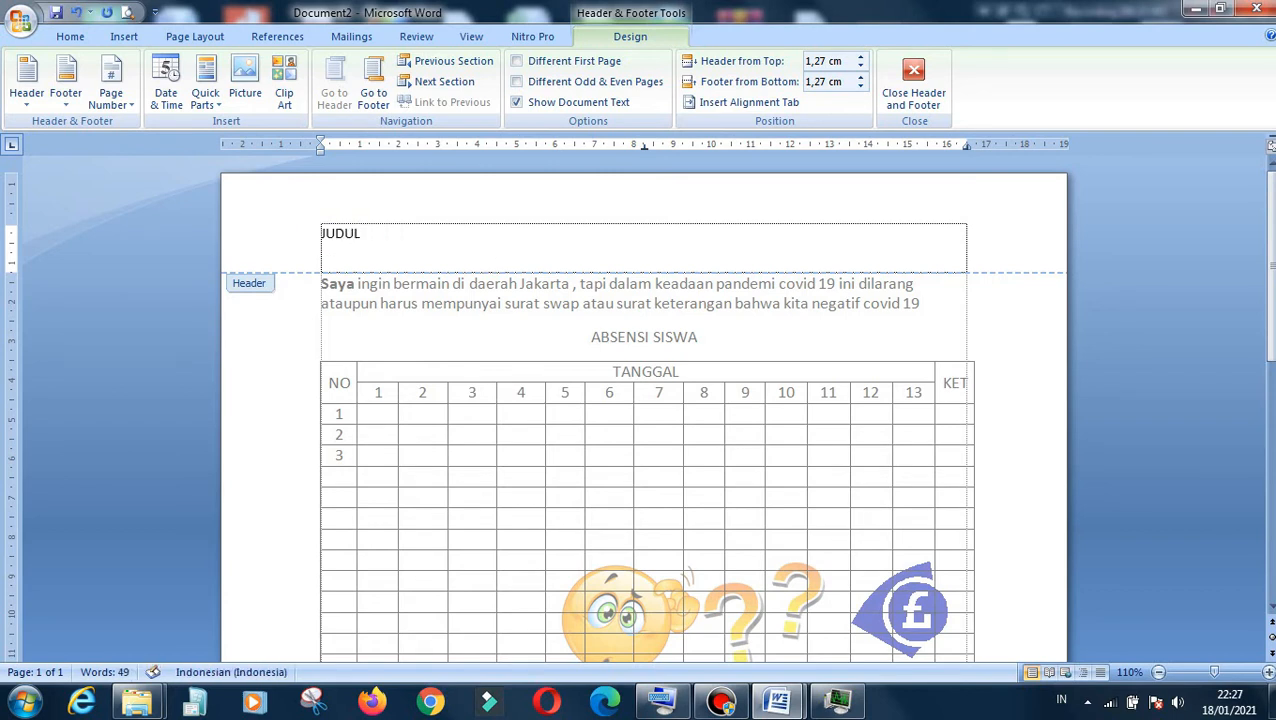
text( PERTAMA)
click(915, 75)
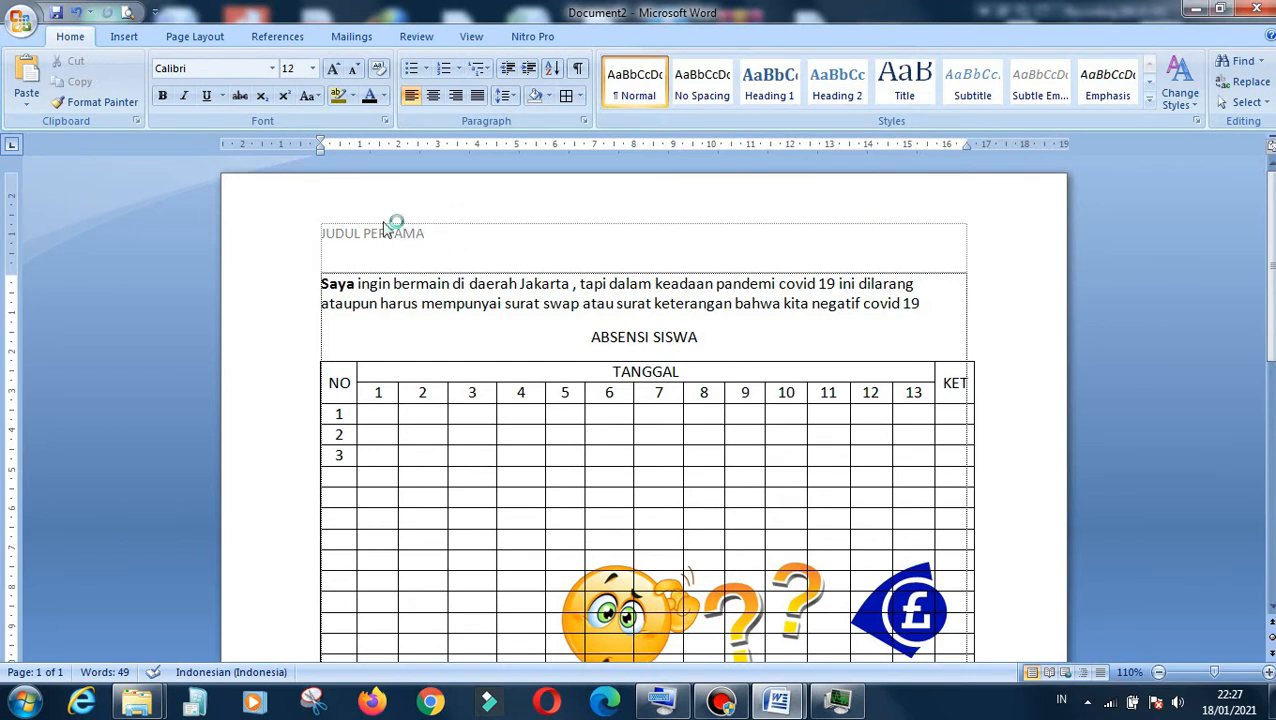
Reopen the page header, delete the text "JUDUL PERTAMA", and return to the document body
double_click(395, 240)
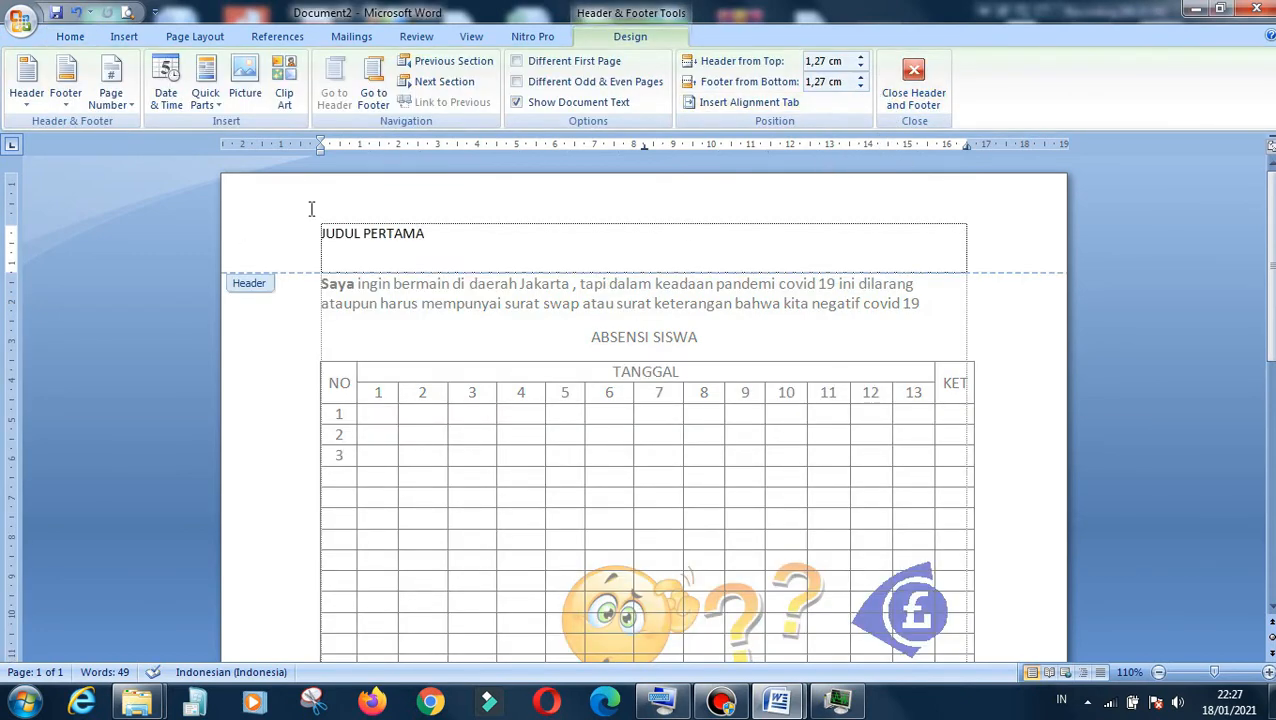
drag(459, 240, 320, 247)
key(BackSpace)
key(BackSpace)
key(BackSpace)
key(BackSpace)
key(BackSpace)
key(BackSpace)
key(BackSpace)
key(BackSpace)
key(BackSpace)
key(BackSpace)
key(BackSpace)
key(BackSpace)
key(BackSpace)
click(884, 90)
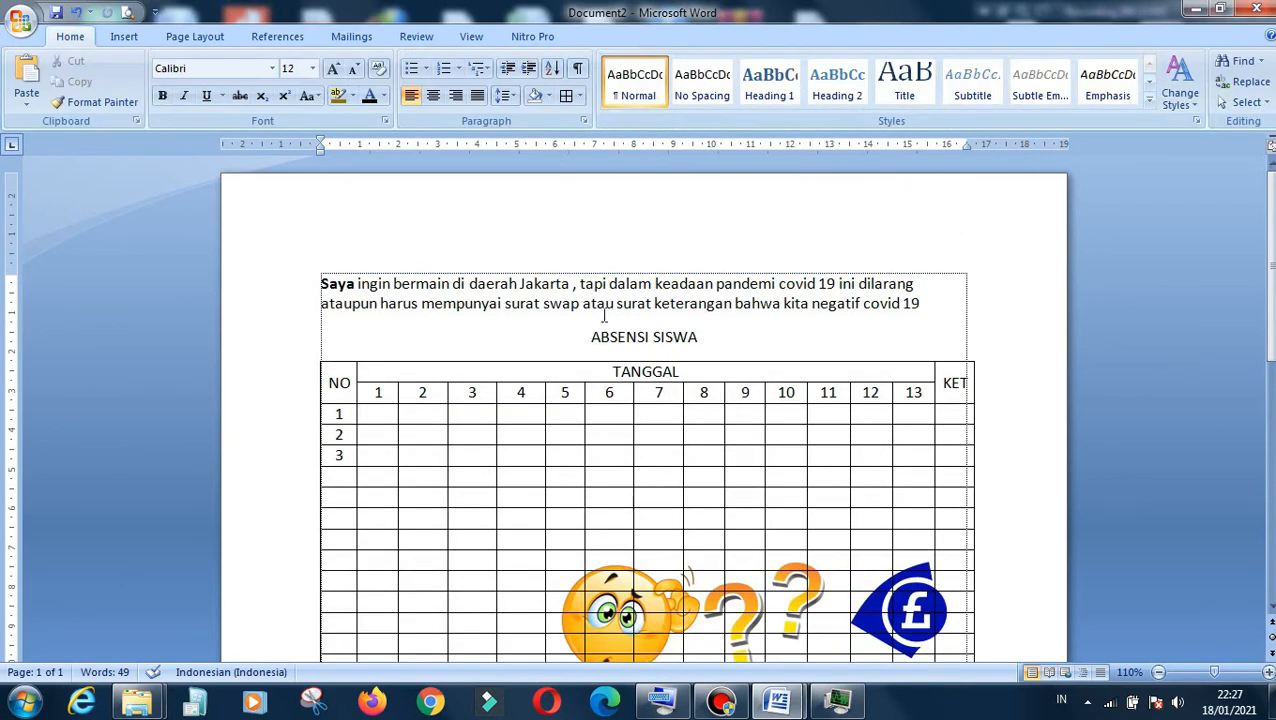
scroll(521, 316, down, 6)
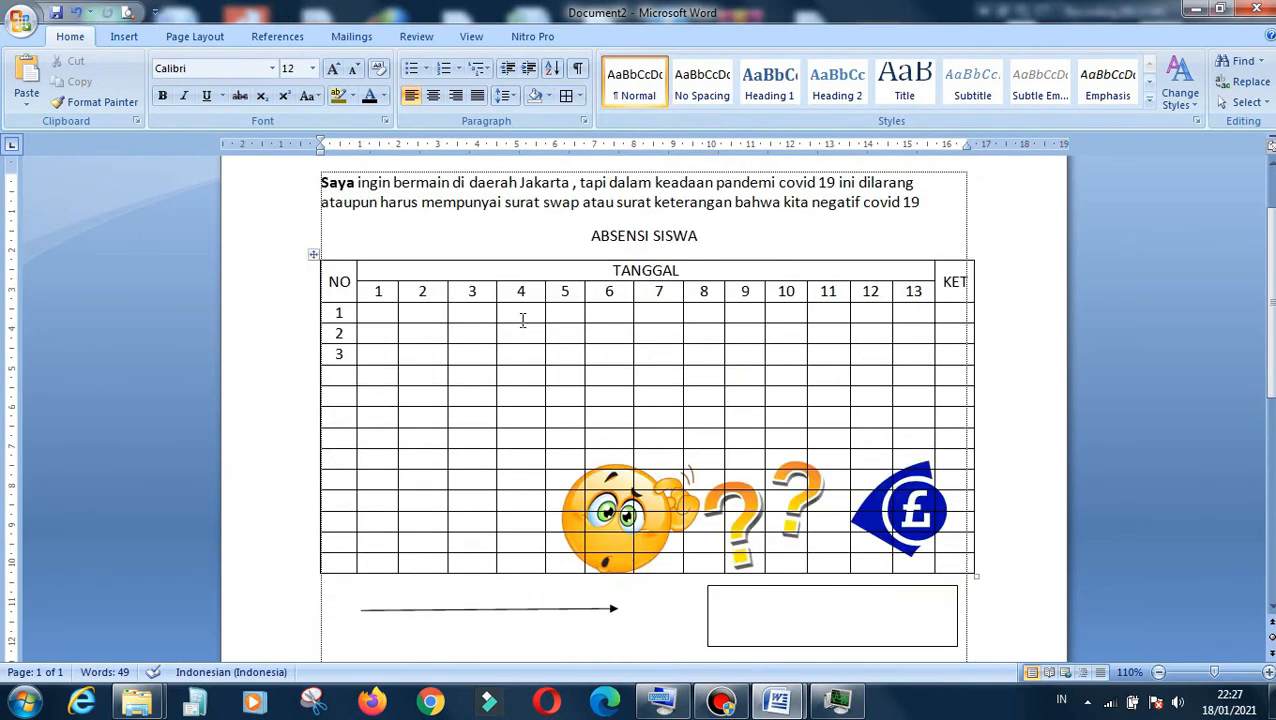
Insert a built-in Blank footer with the text "HAL.1" and return to the document body
click(124, 36)
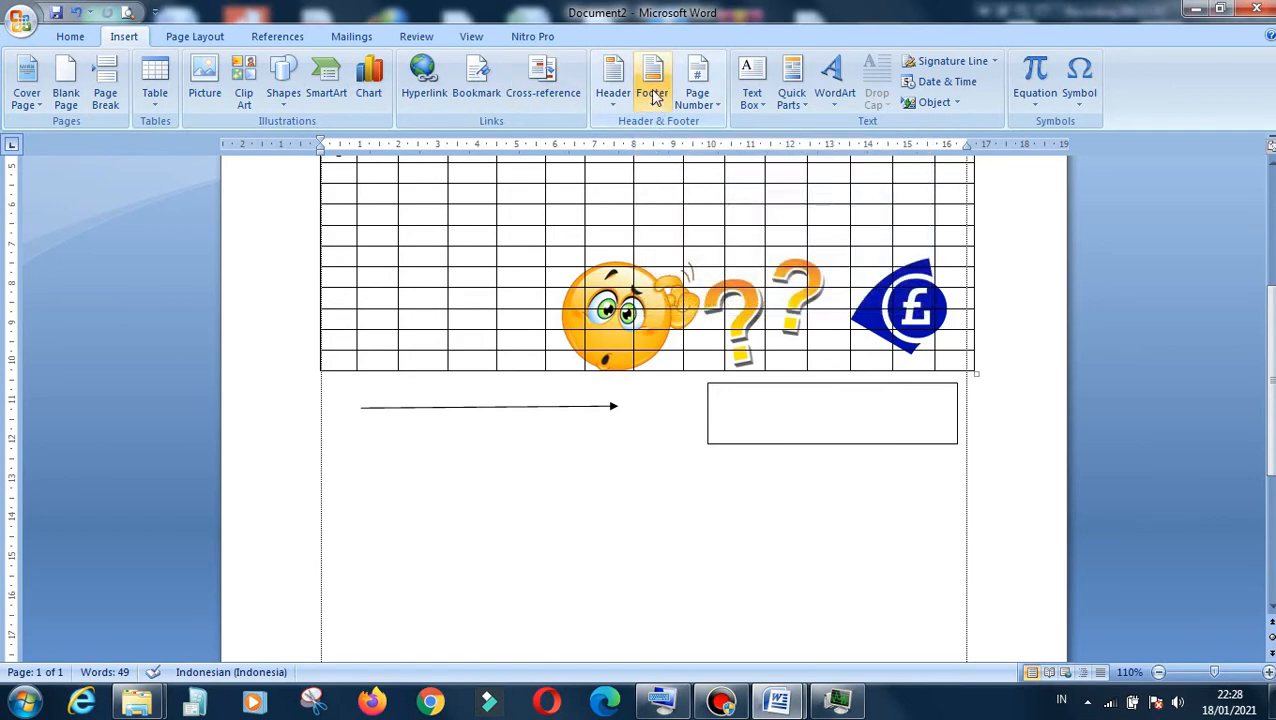
click(655, 95)
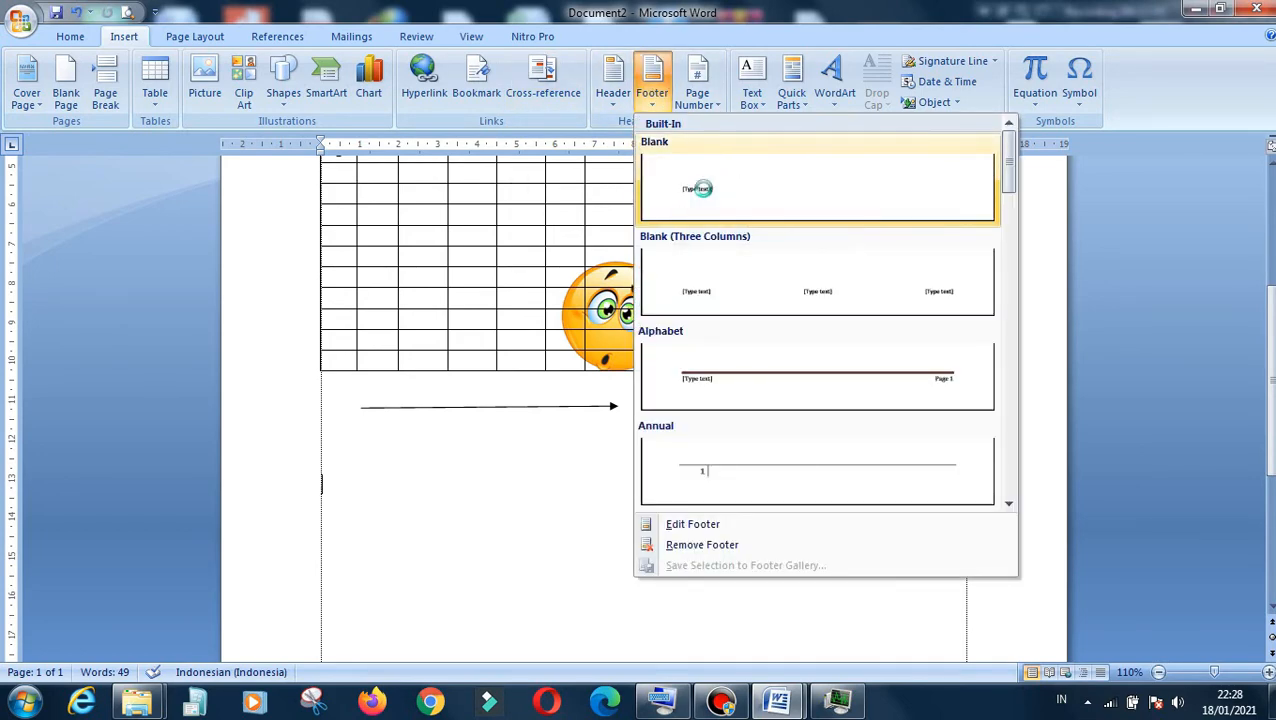
click(706, 196)
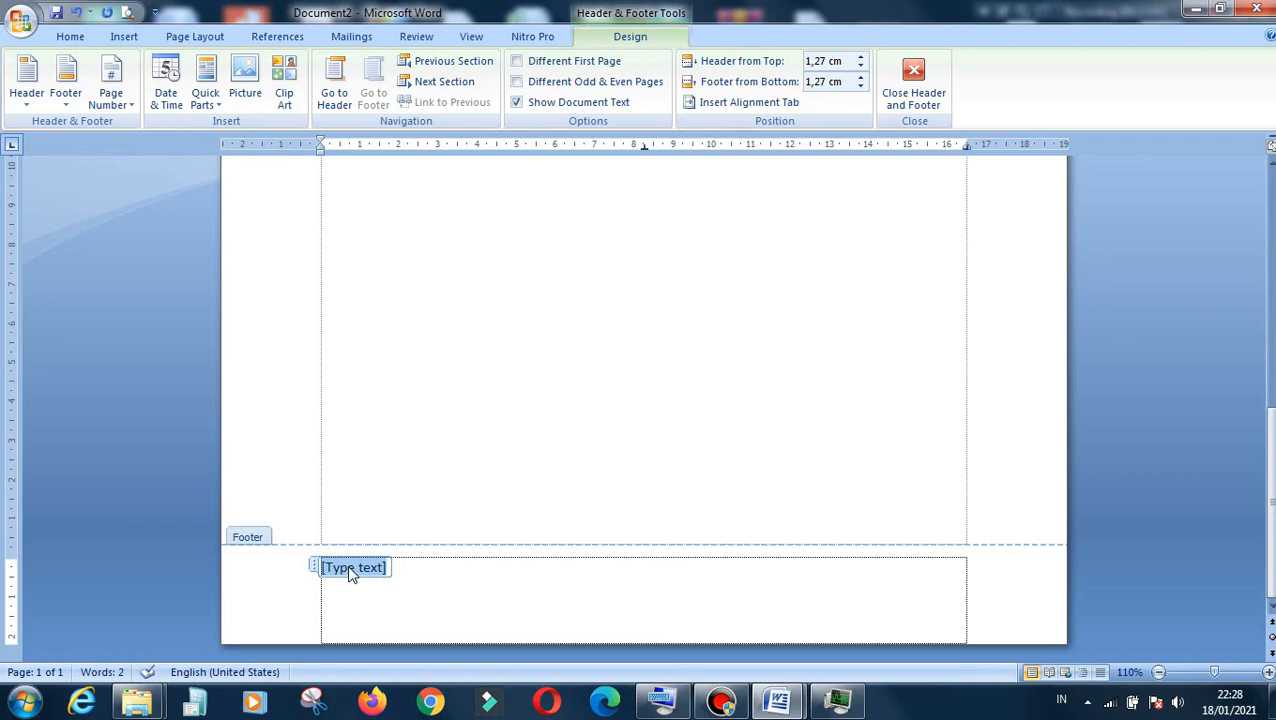
text(HA)
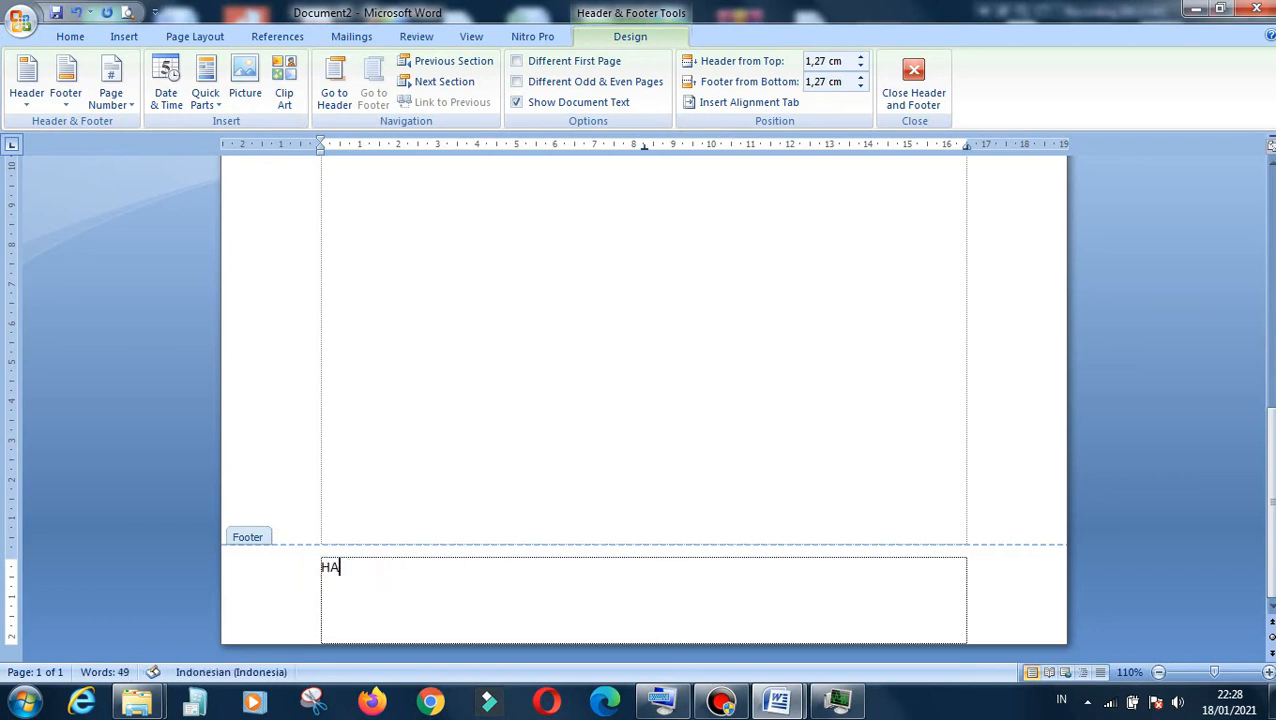
text(L.1)
click(911, 100)
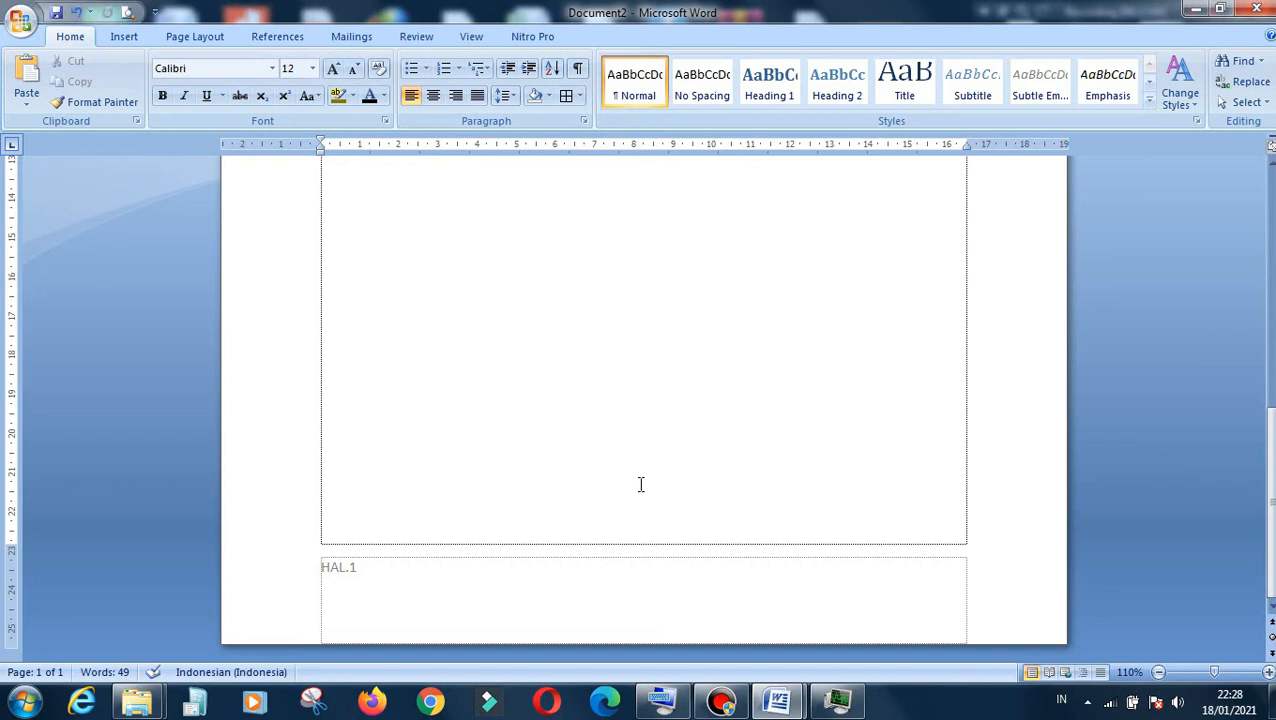
Reopen the page footer, delete the text "HAL.1", and return to the document body
double_click(412, 570)
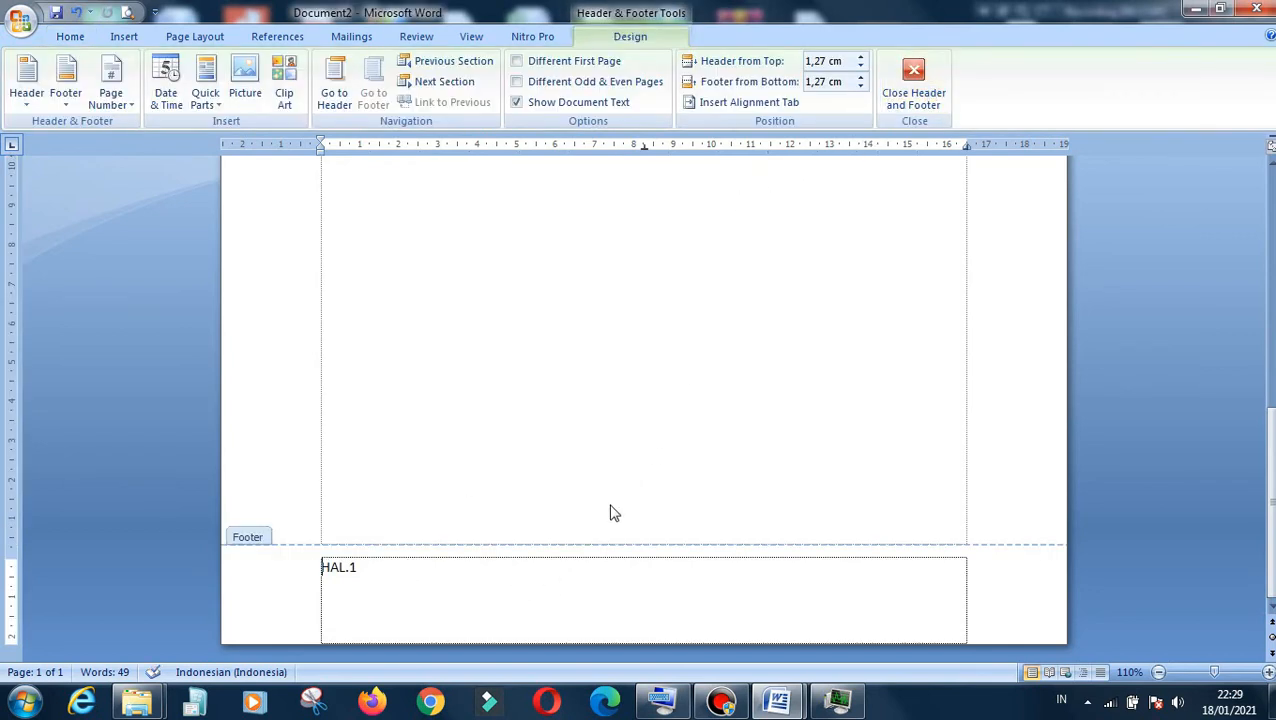
drag(404, 570, 252, 577)
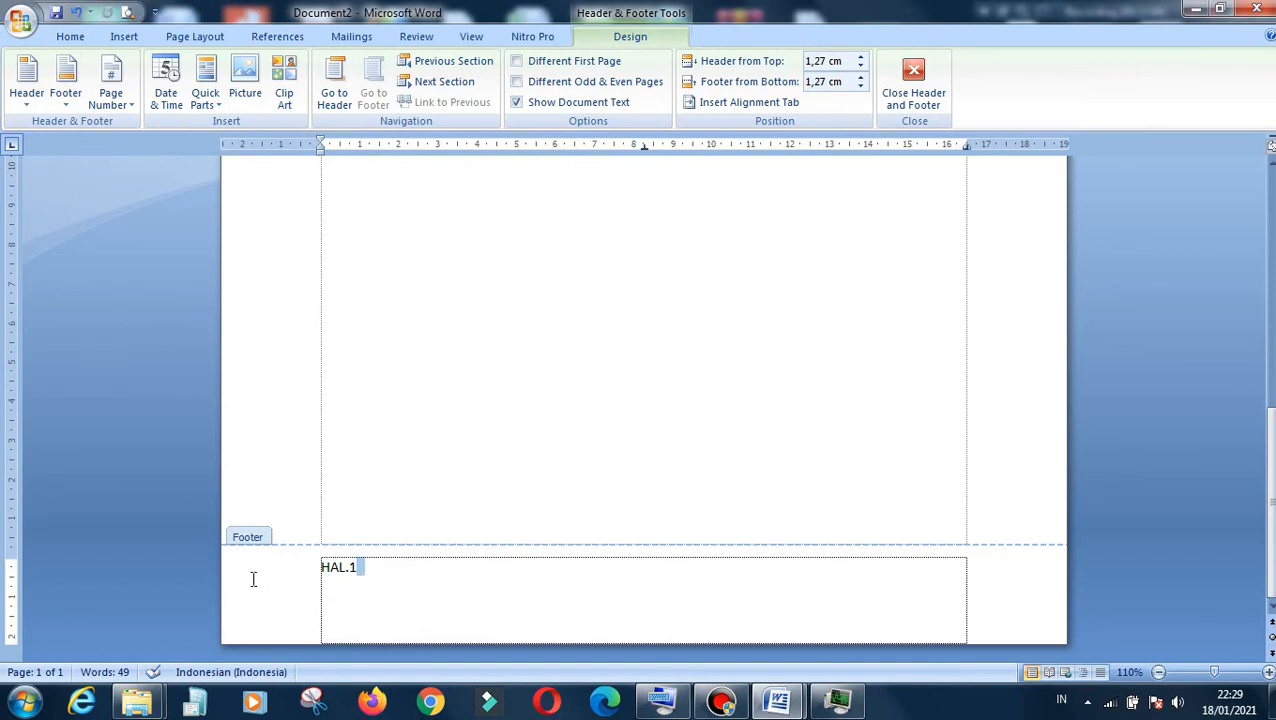
click(368, 573)
drag(371, 570, 275, 574)
click(376, 575)
key(BackSpace)
key(BackSpace)
key(BackSpace)
key(BackSpace)
key(BackSpace)
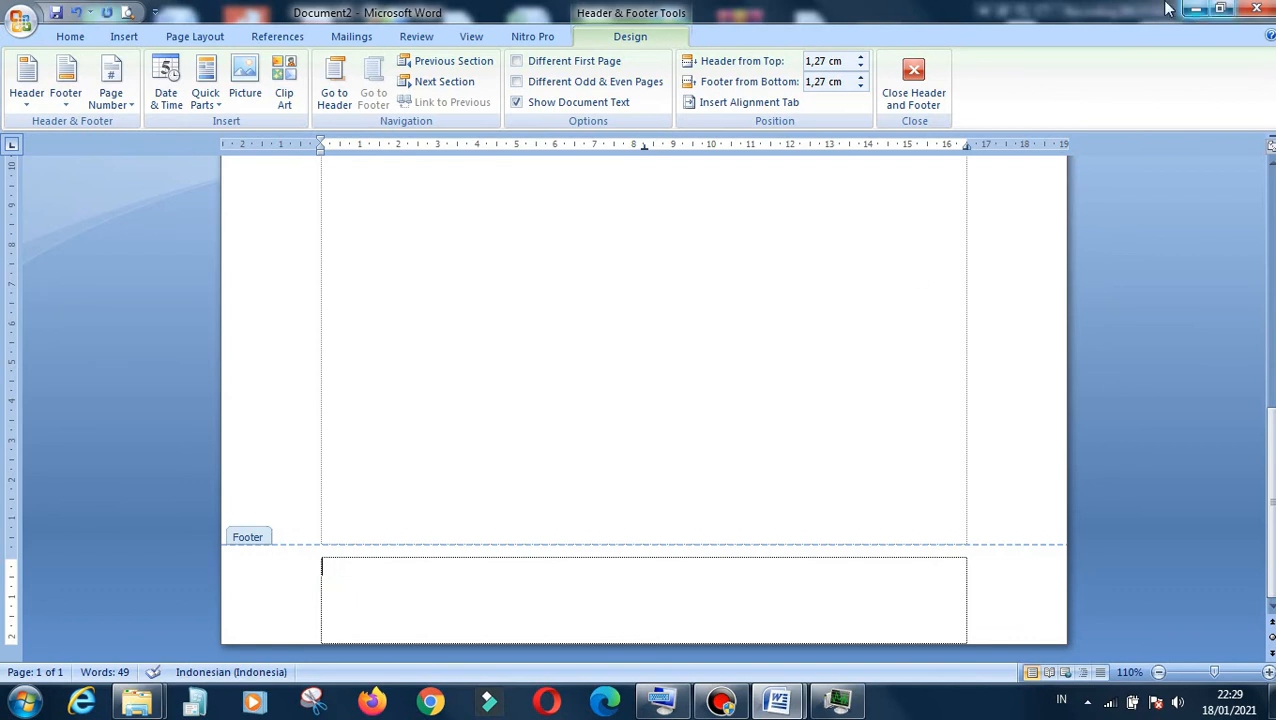
click(913, 75)
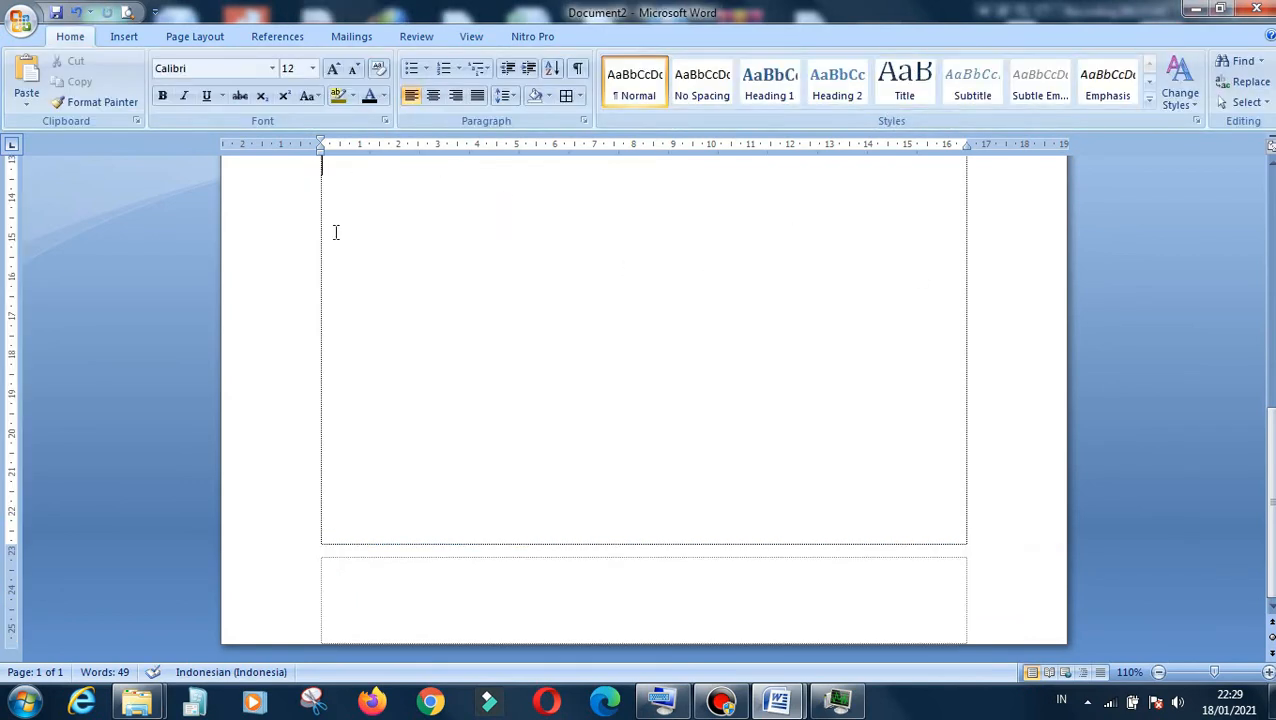
Insert a Plain Number 1 page number at the top of the page and center it in the header
scroll(448, 299, up, 3)
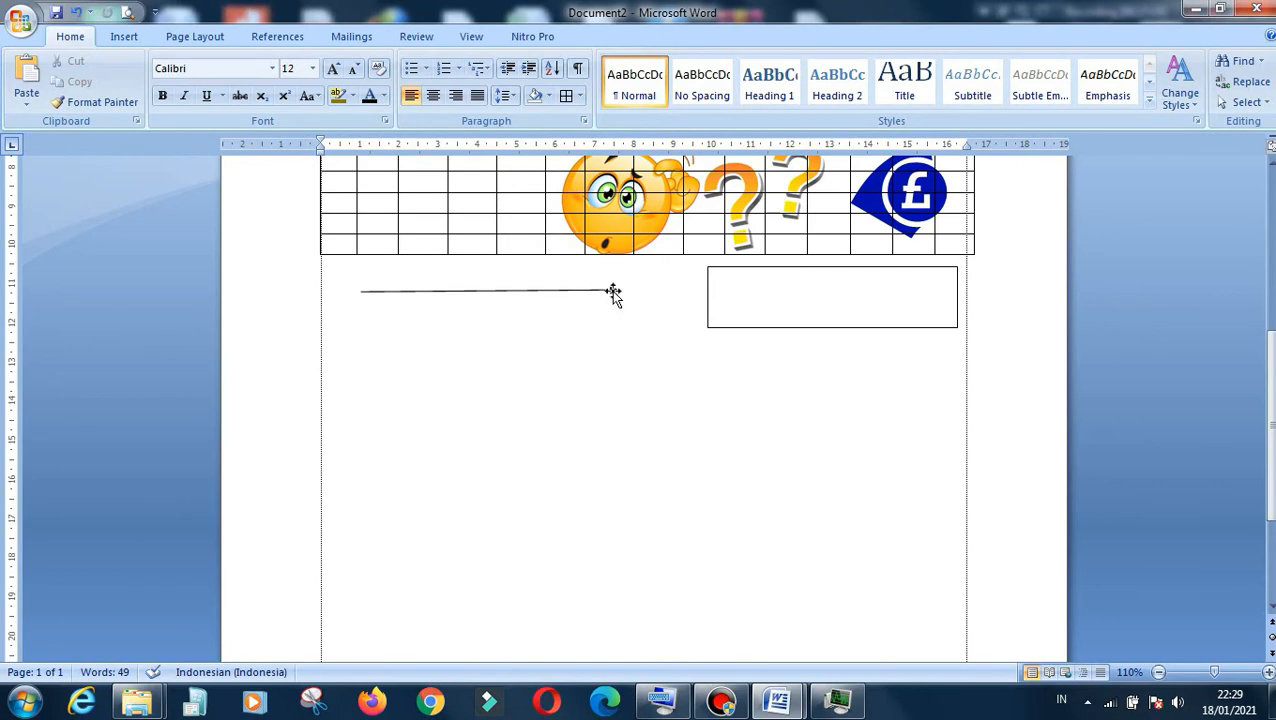
click(121, 42)
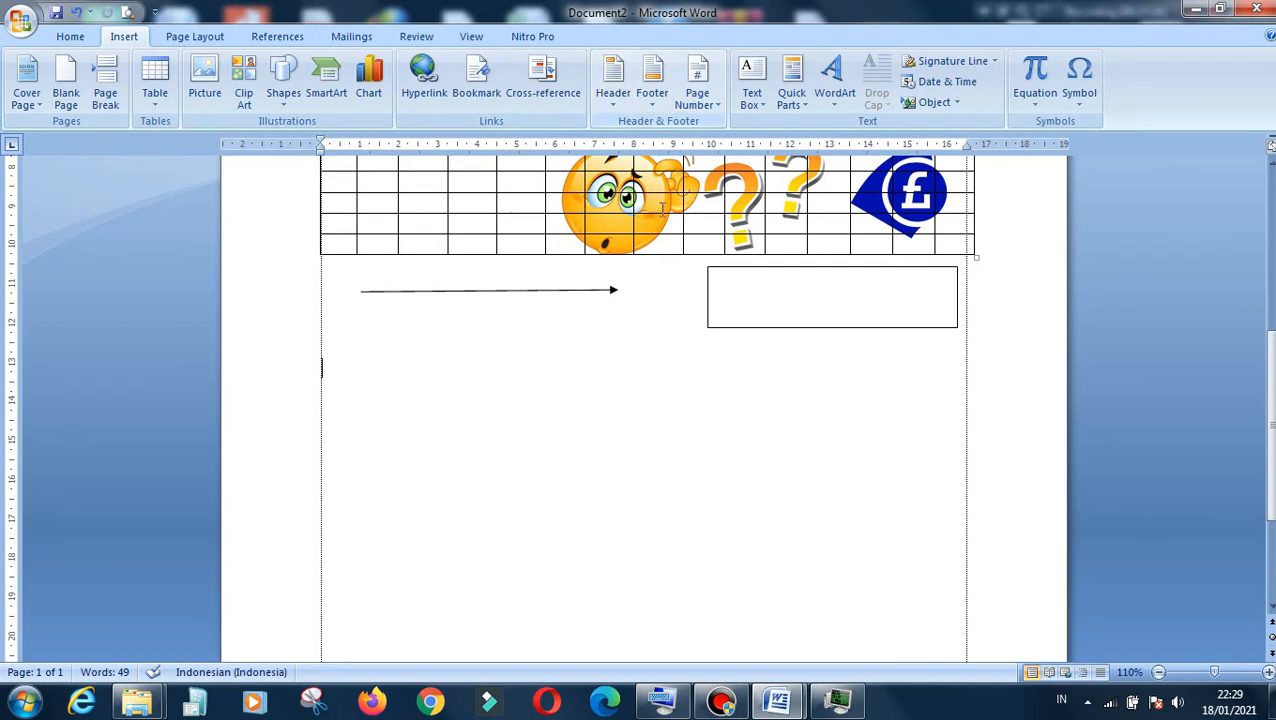
click(714, 114)
mouse_move(703, 130)
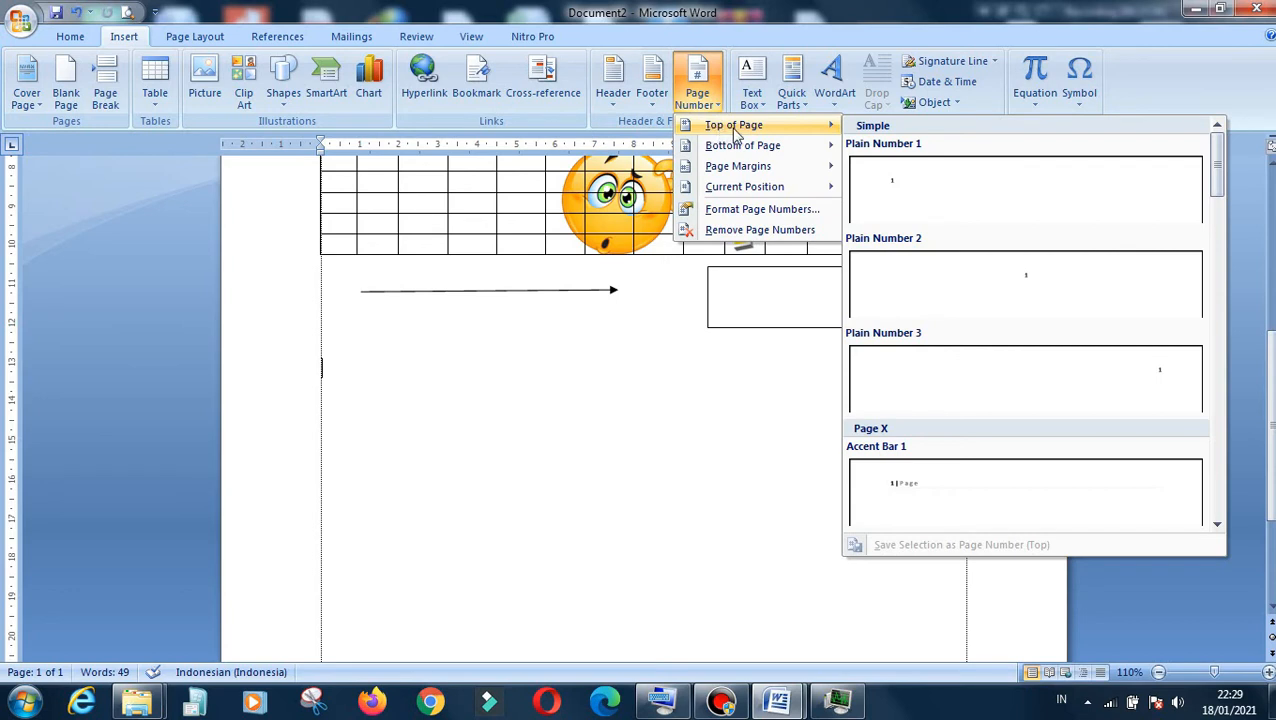
mouse_move(735, 152)
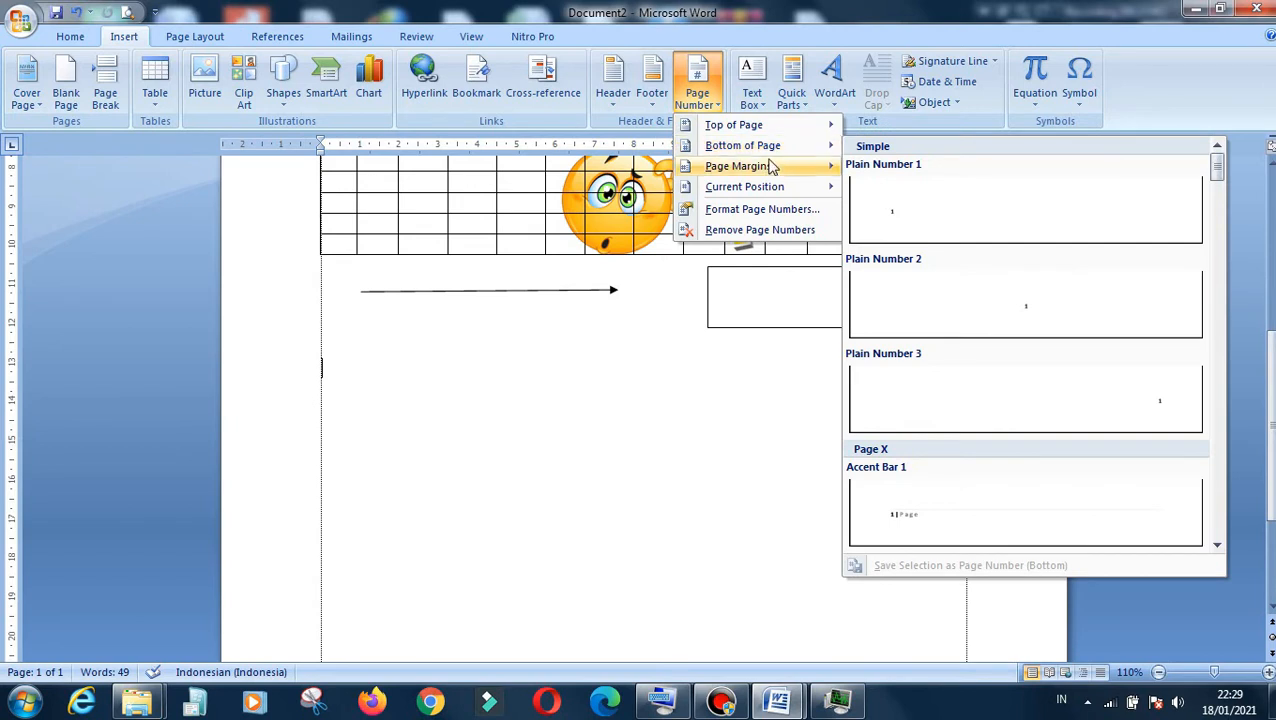
mouse_move(791, 170)
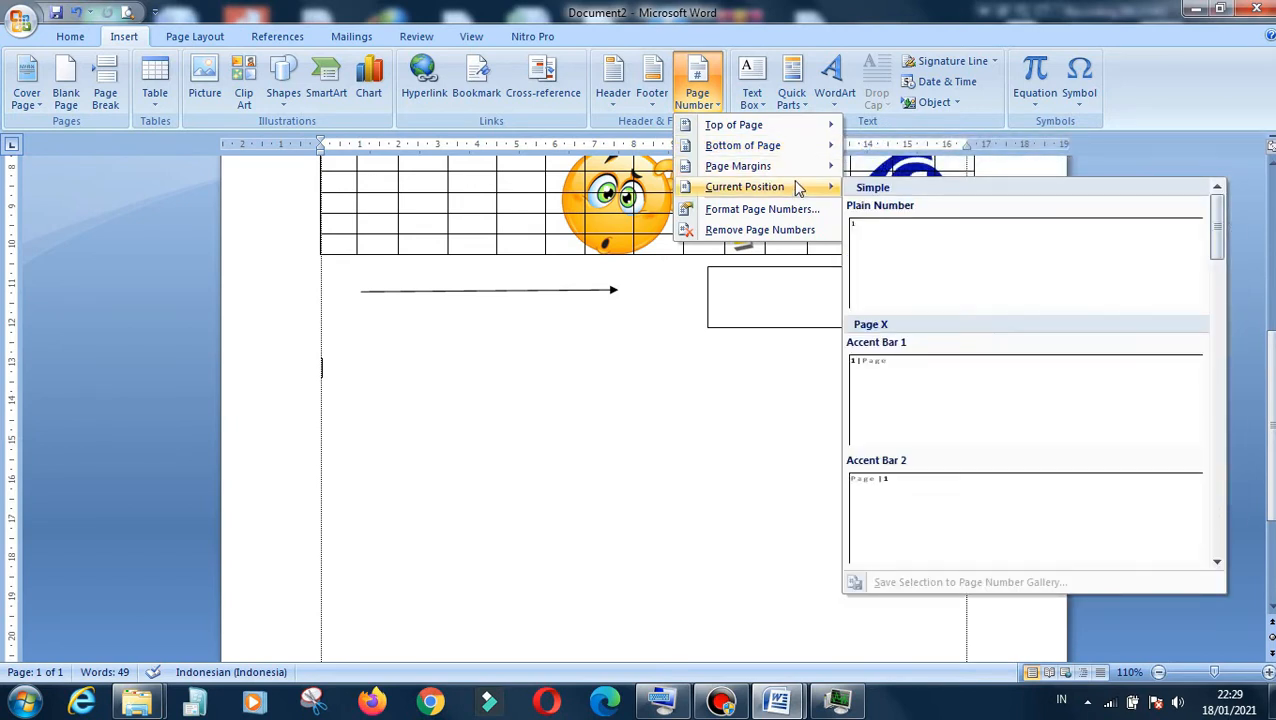
mouse_move(775, 133)
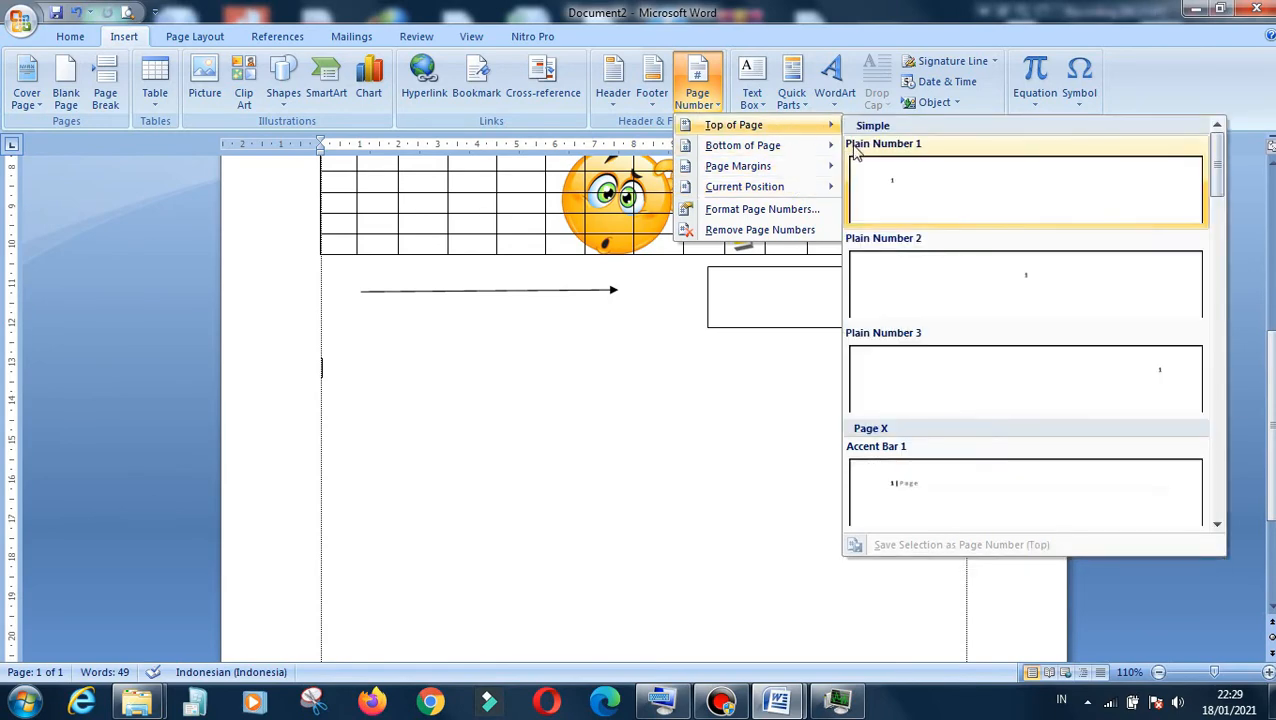
click(880, 180)
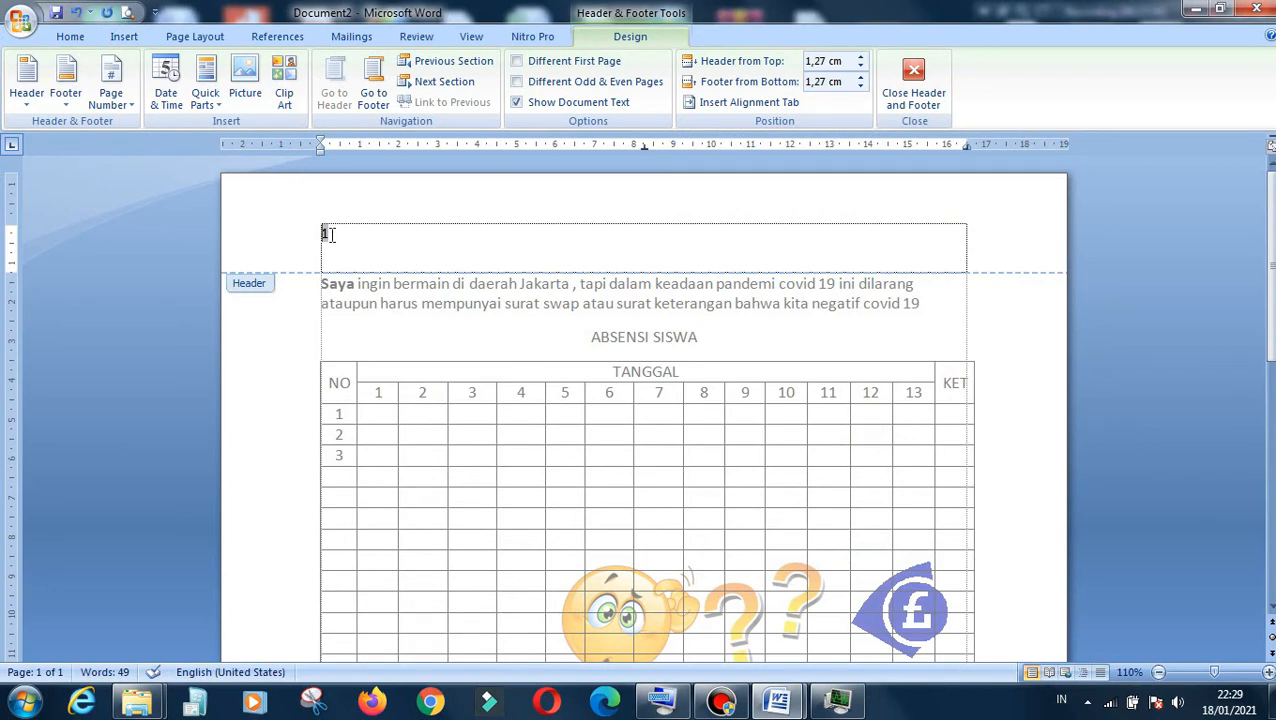
click(74, 38)
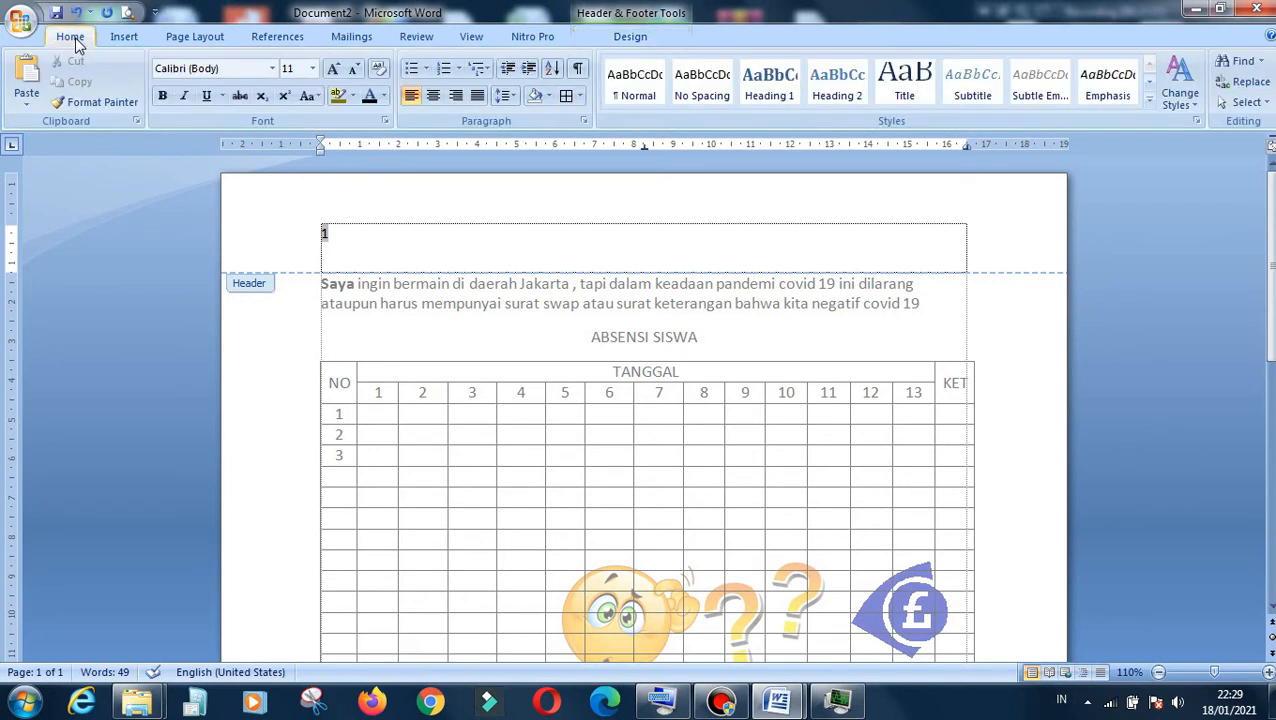
click(440, 96)
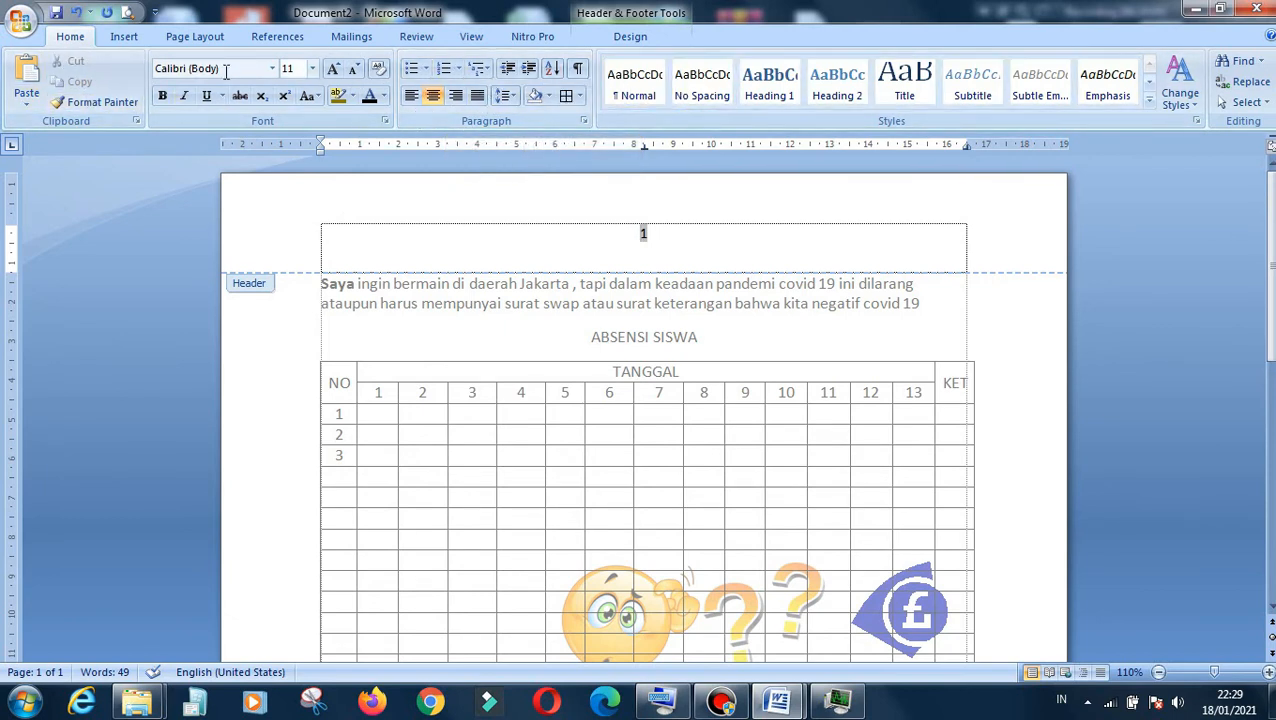
Delete the page number from the header and return to the document body
click(126, 38)
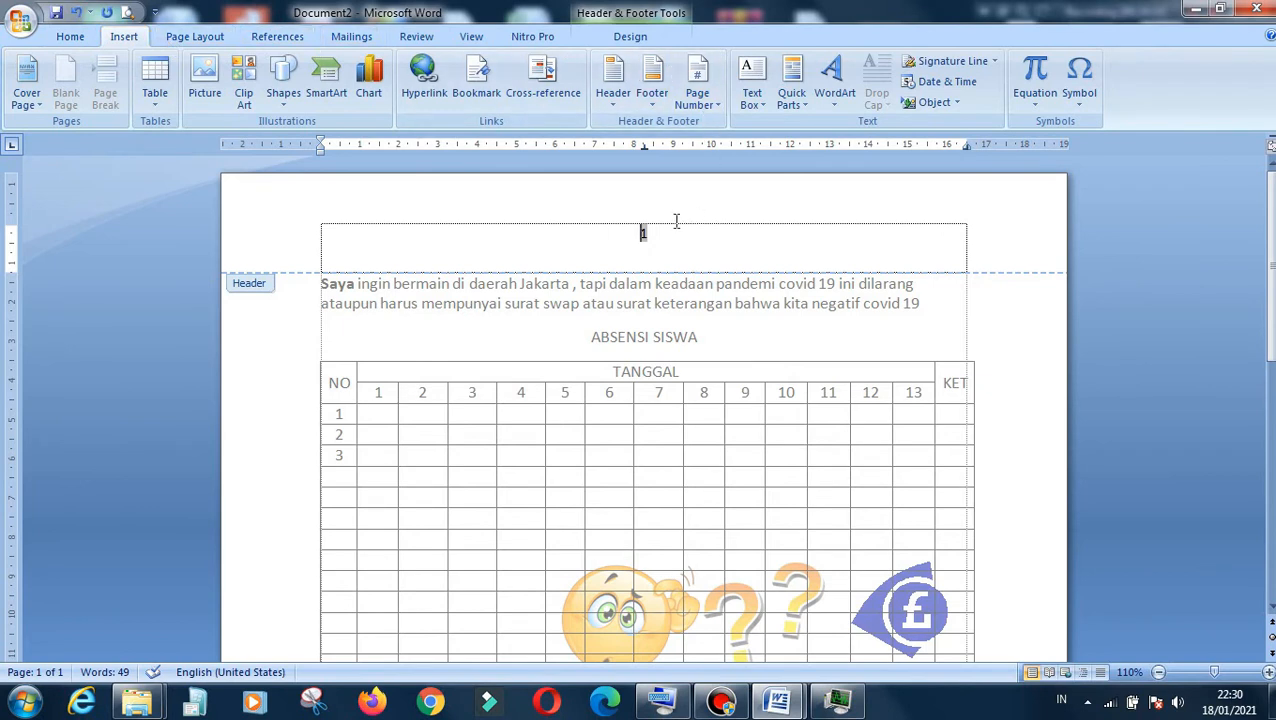
key(BackSpace)
key(BackSpace)
scroll(490, 343, down, 3)
double_click(467, 339)
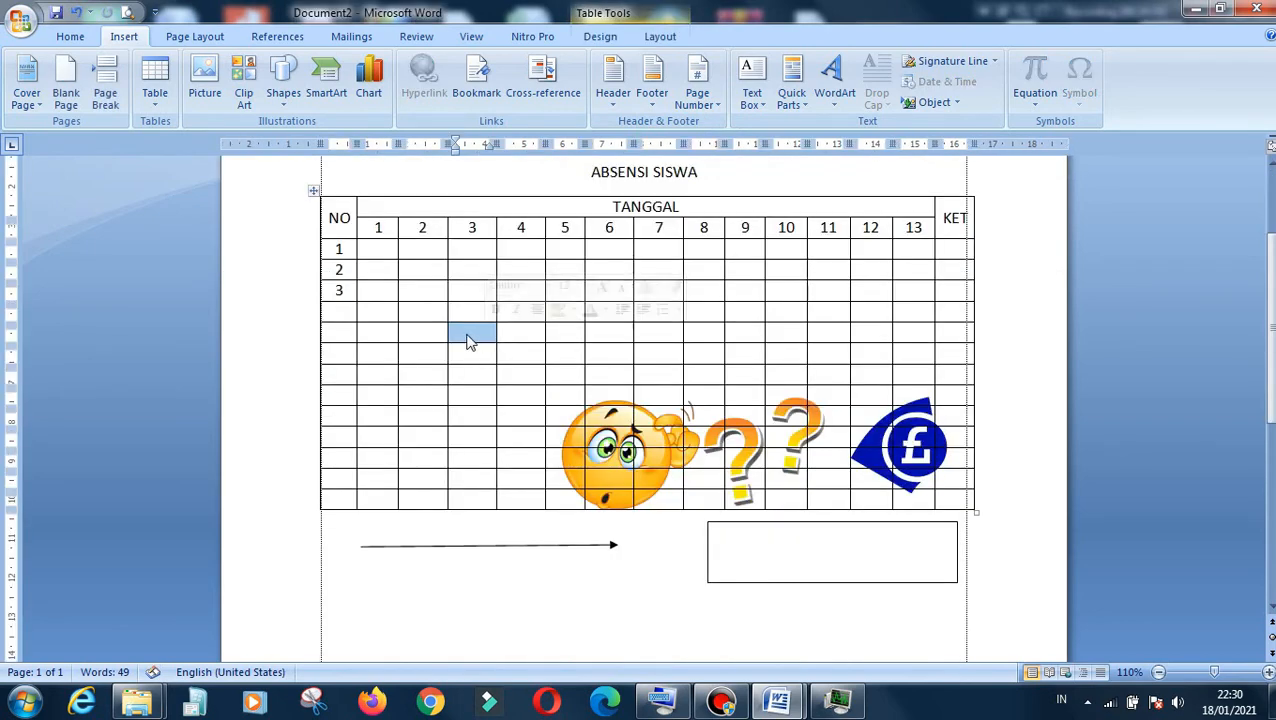
scroll(467, 361, up, 3)
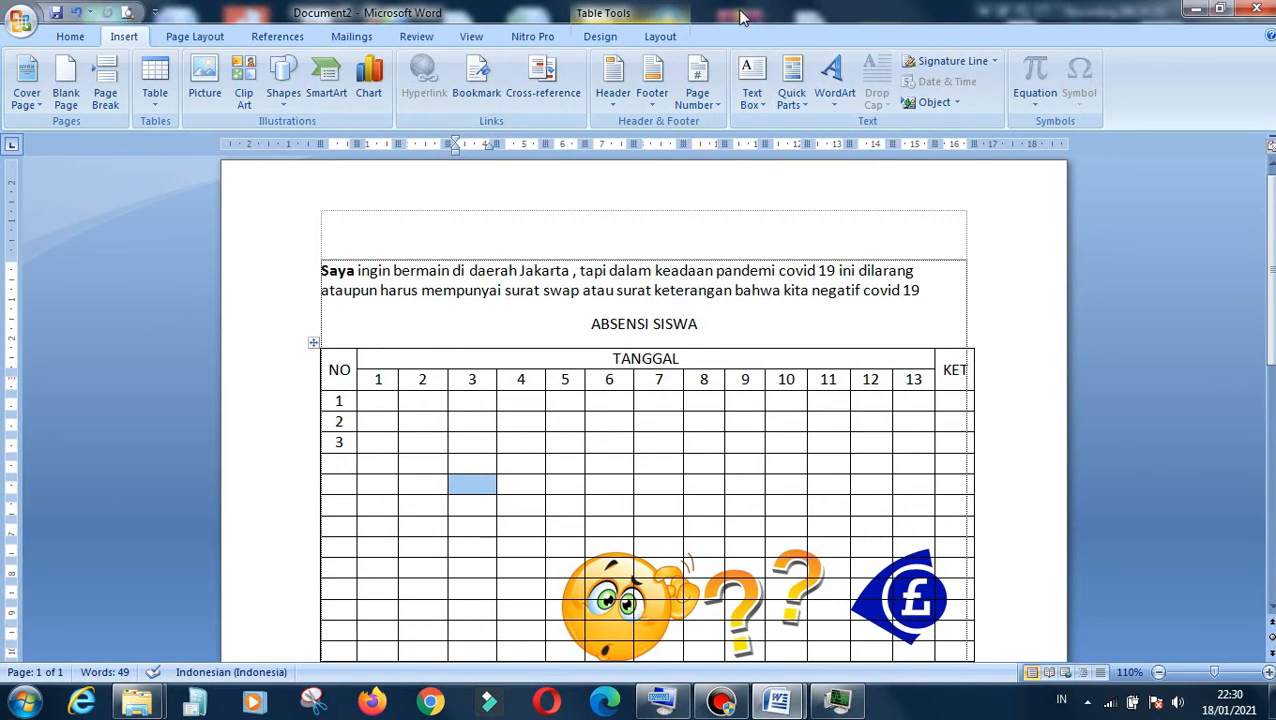
Insert a built-in Simple Text Box in the empty area below the attendance table
scroll(670, 350, down, 5)
scroll(671, 349, down, 1)
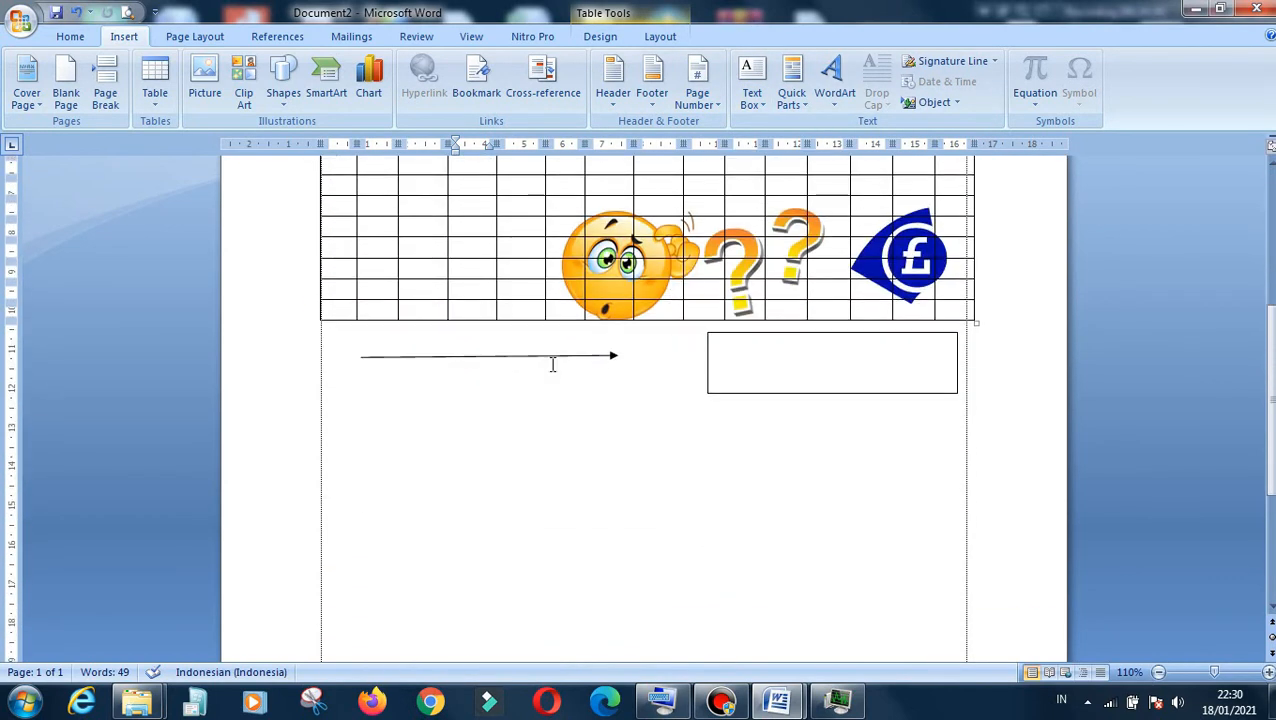
click(336, 435)
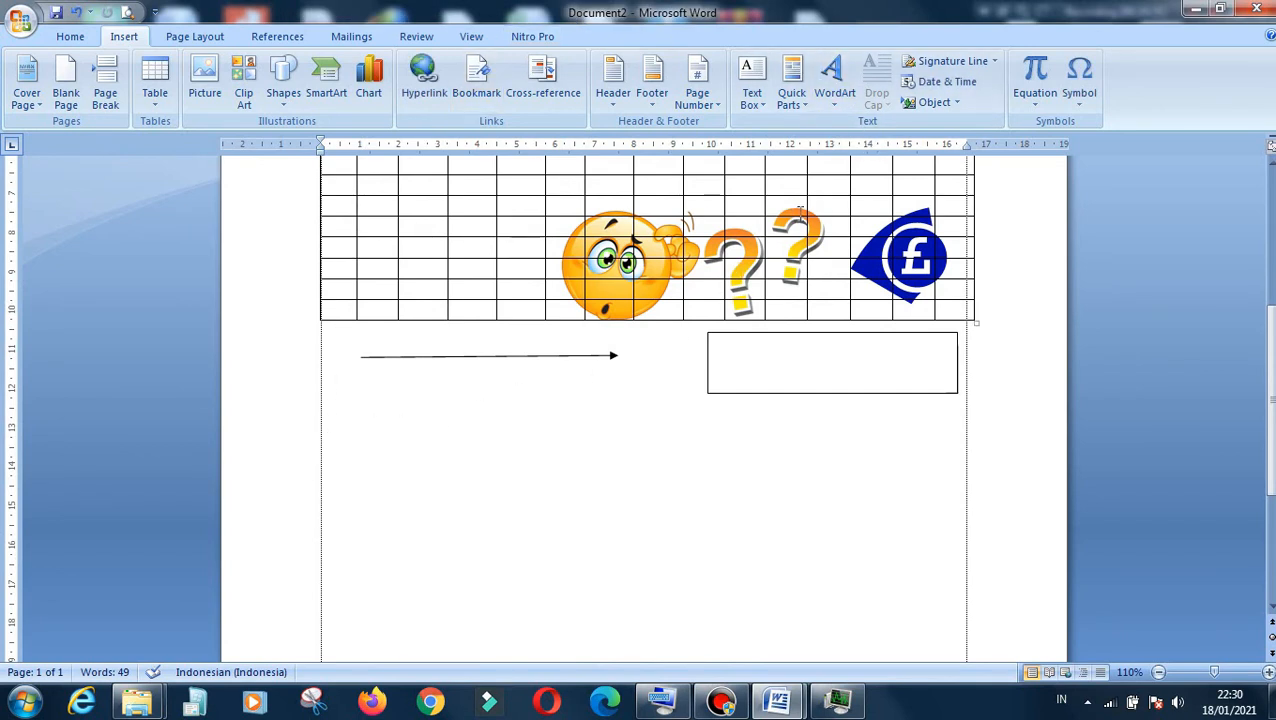
click(761, 112)
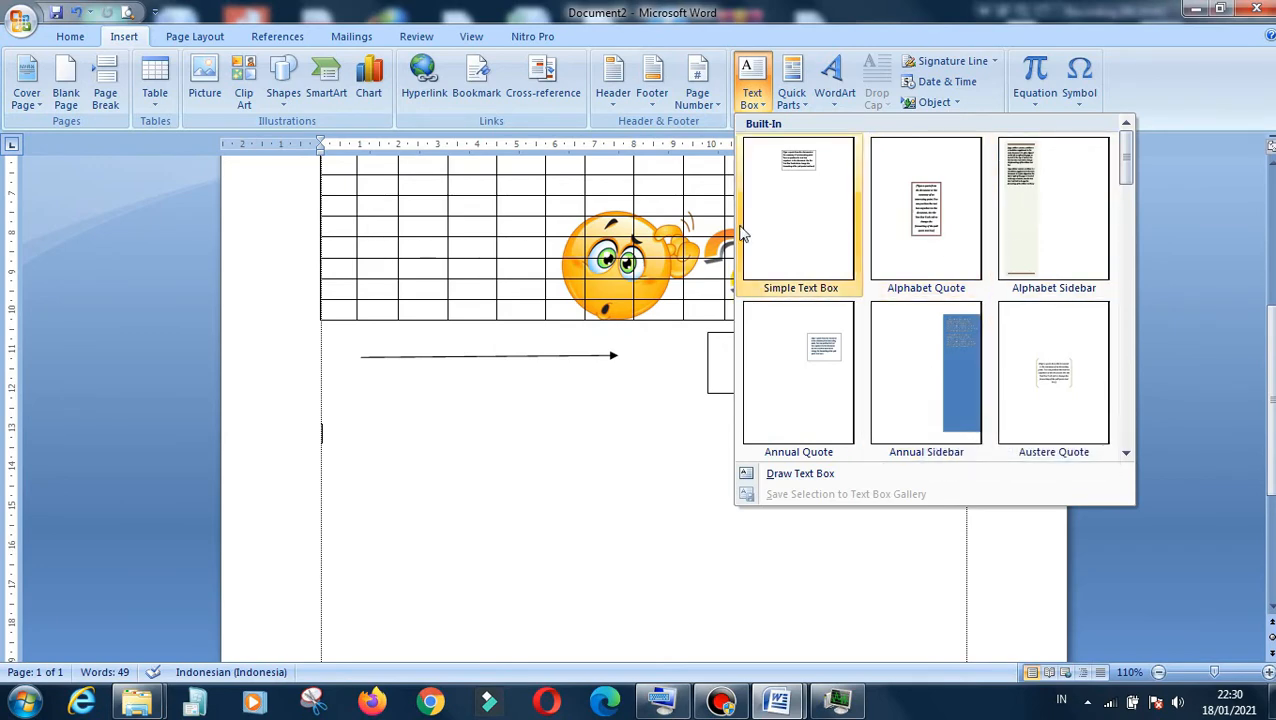
click(797, 213)
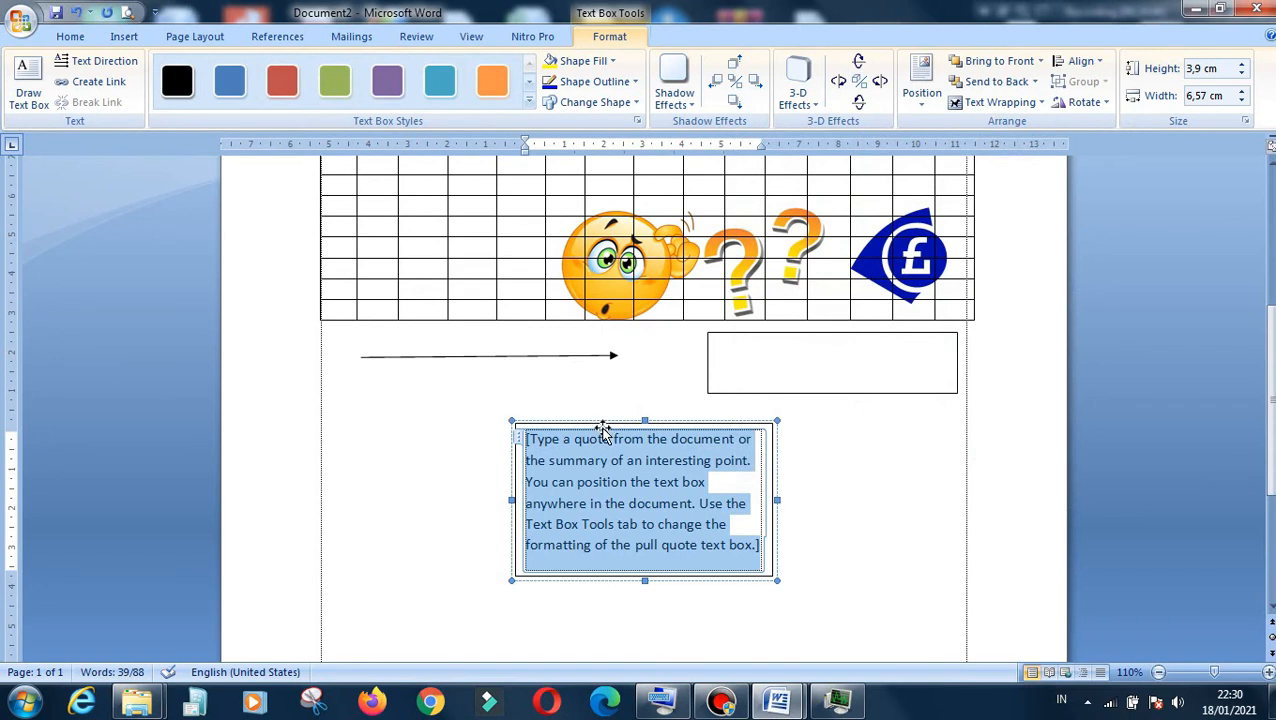
Move the text box beneath the arrow and resize it to about 13.65 cm wide and 3.13 cm high
drag(603, 425, 427, 414)
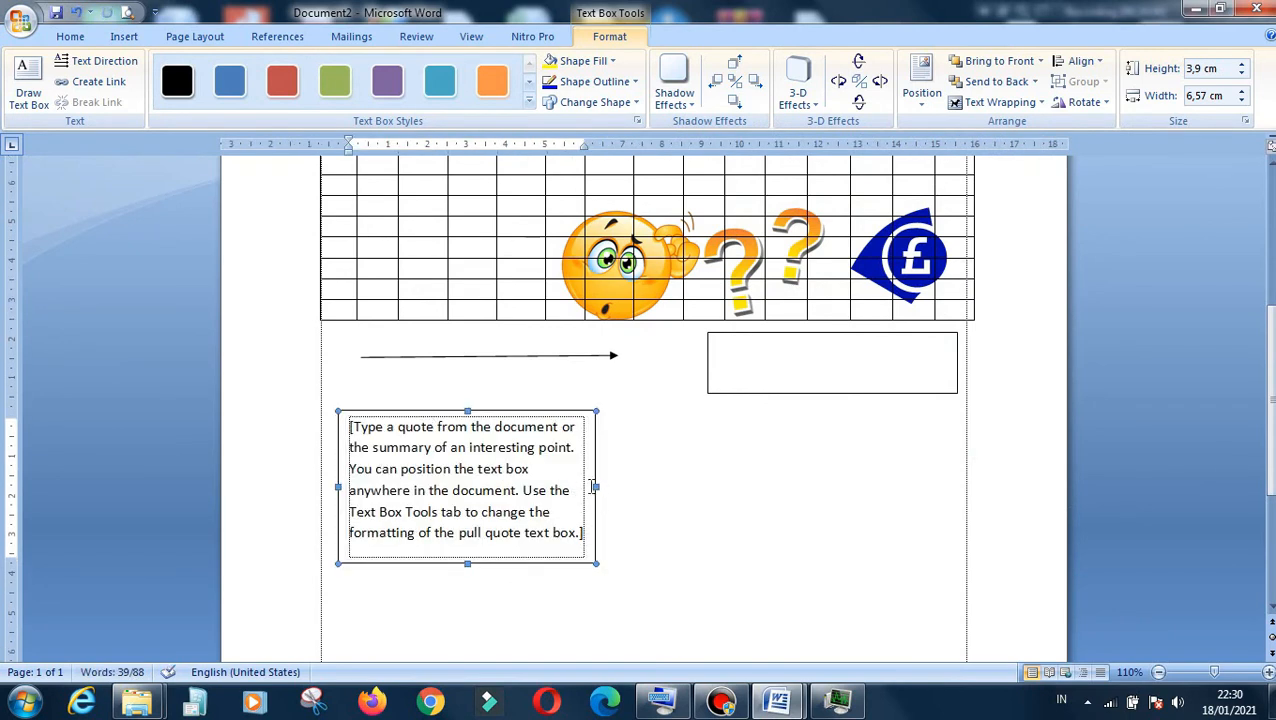
drag(598, 488, 874, 492)
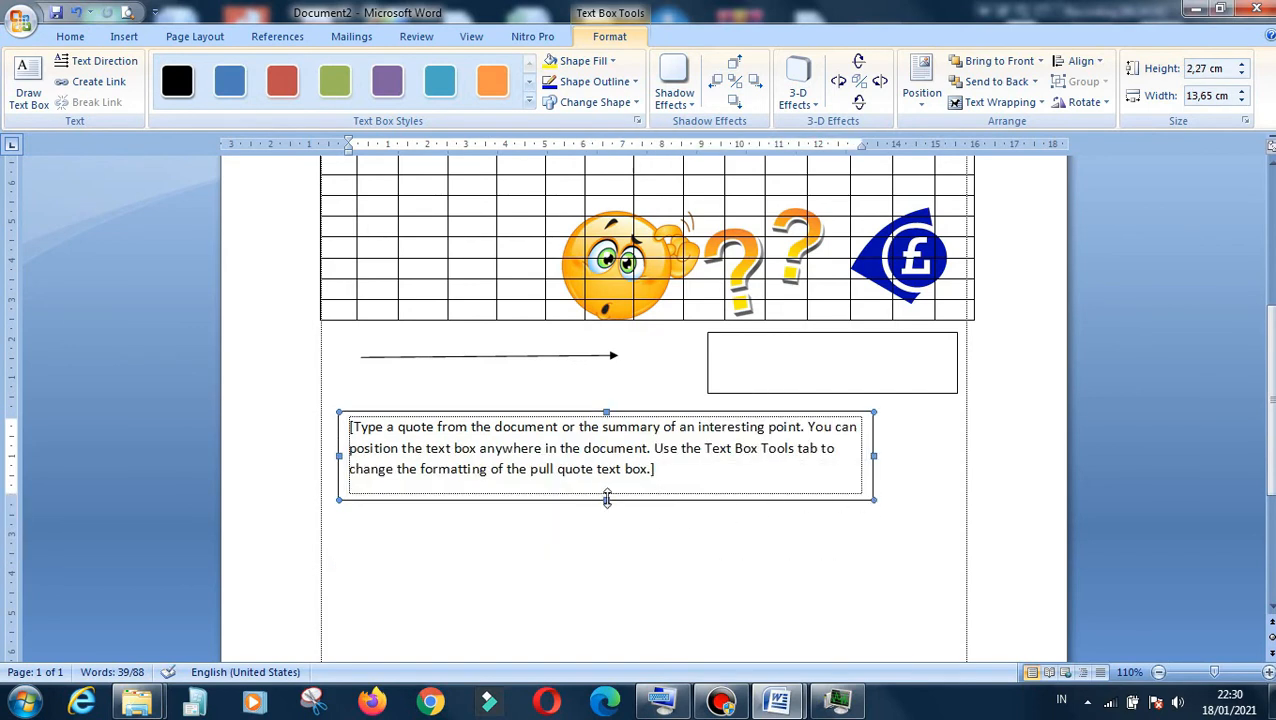
drag(606, 500, 604, 533)
click(566, 484)
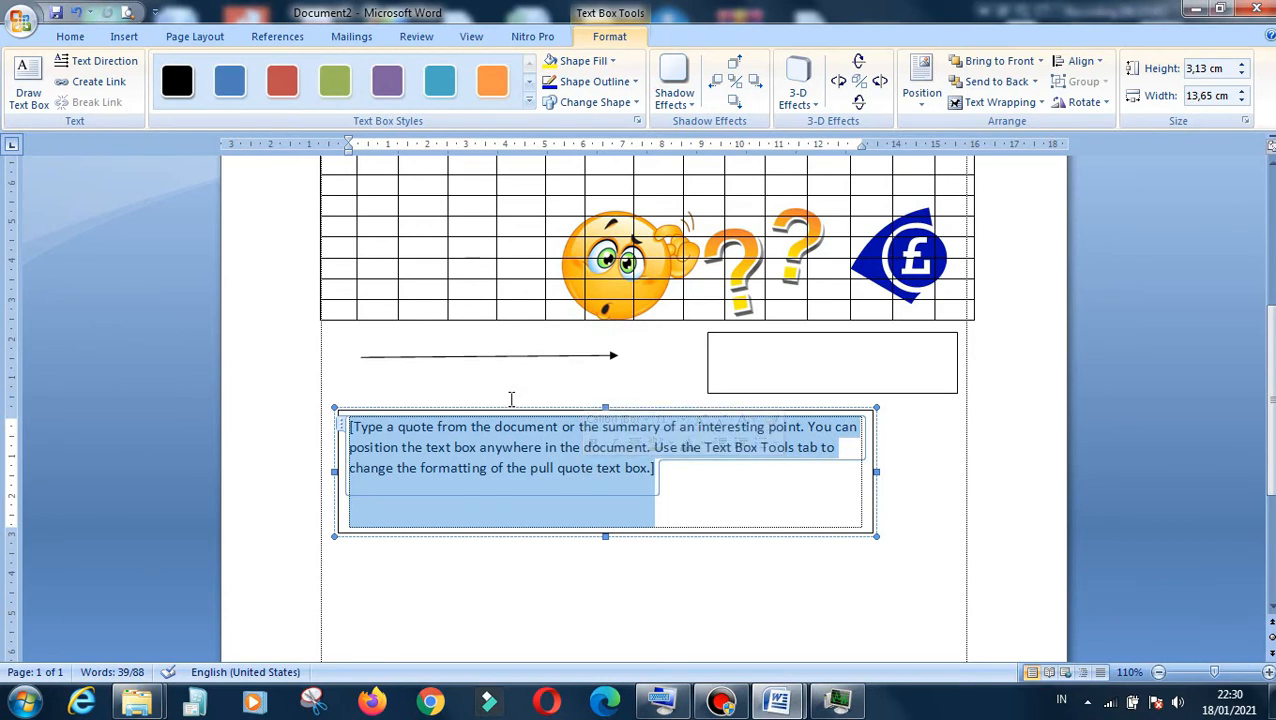
click(671, 534)
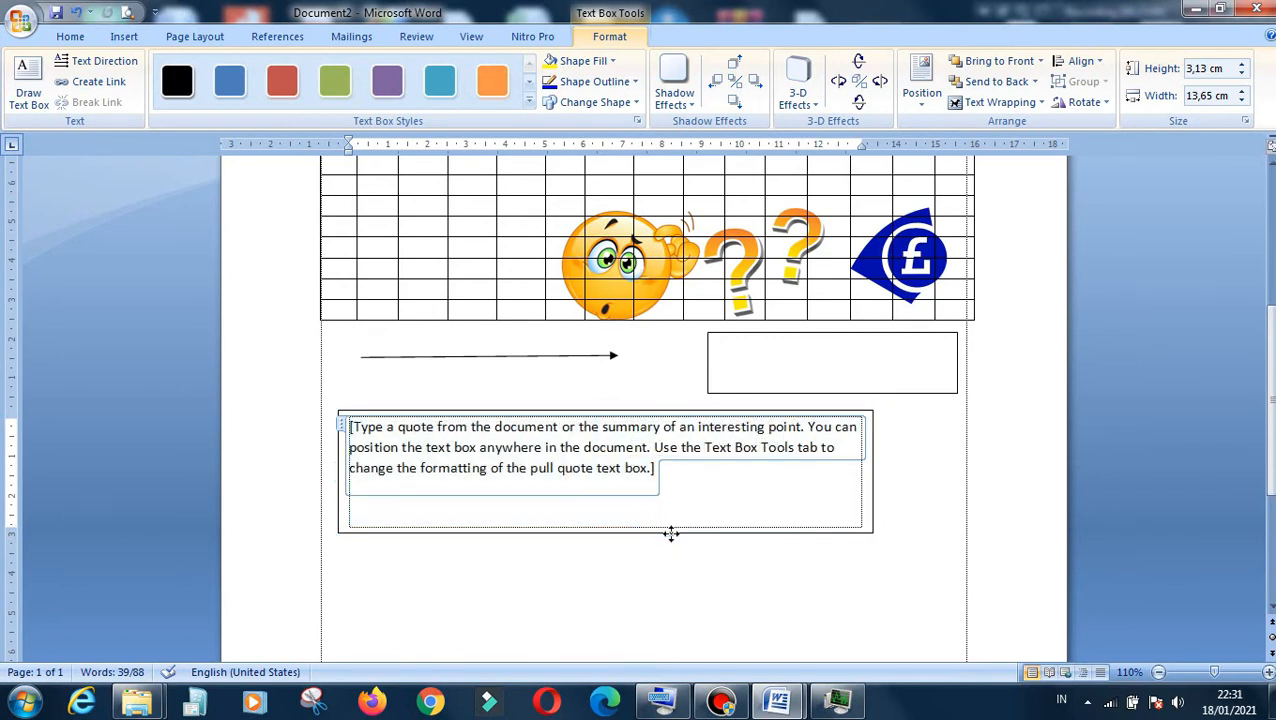
drag(671, 534, 672, 546)
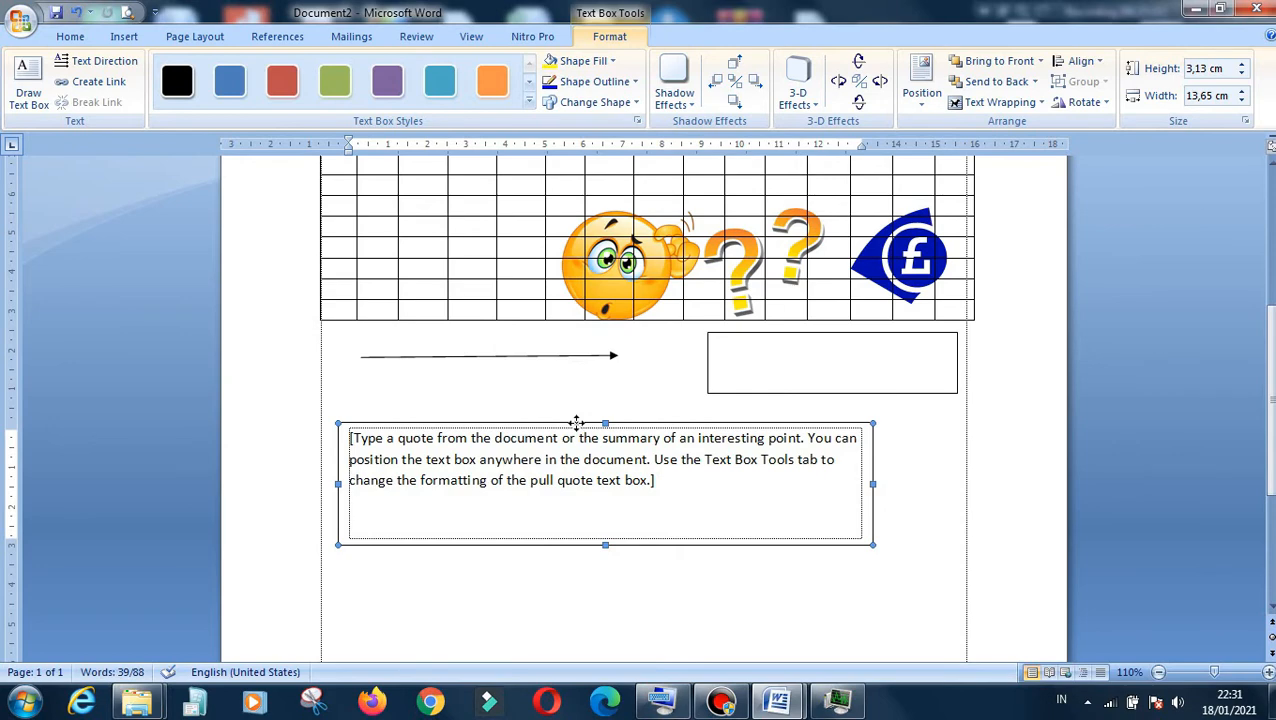
Delete the text box using the on-screen keyboard, and minimize the keyboard
click(661, 700)
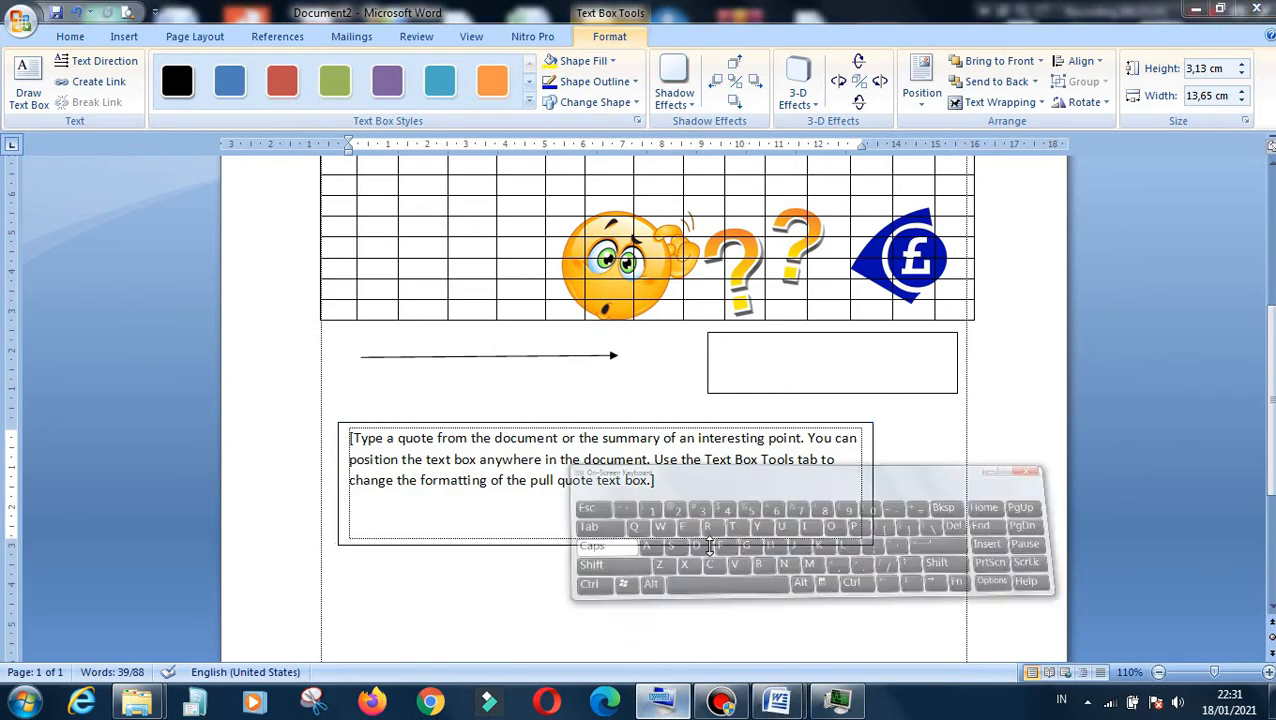
click(1137, 435)
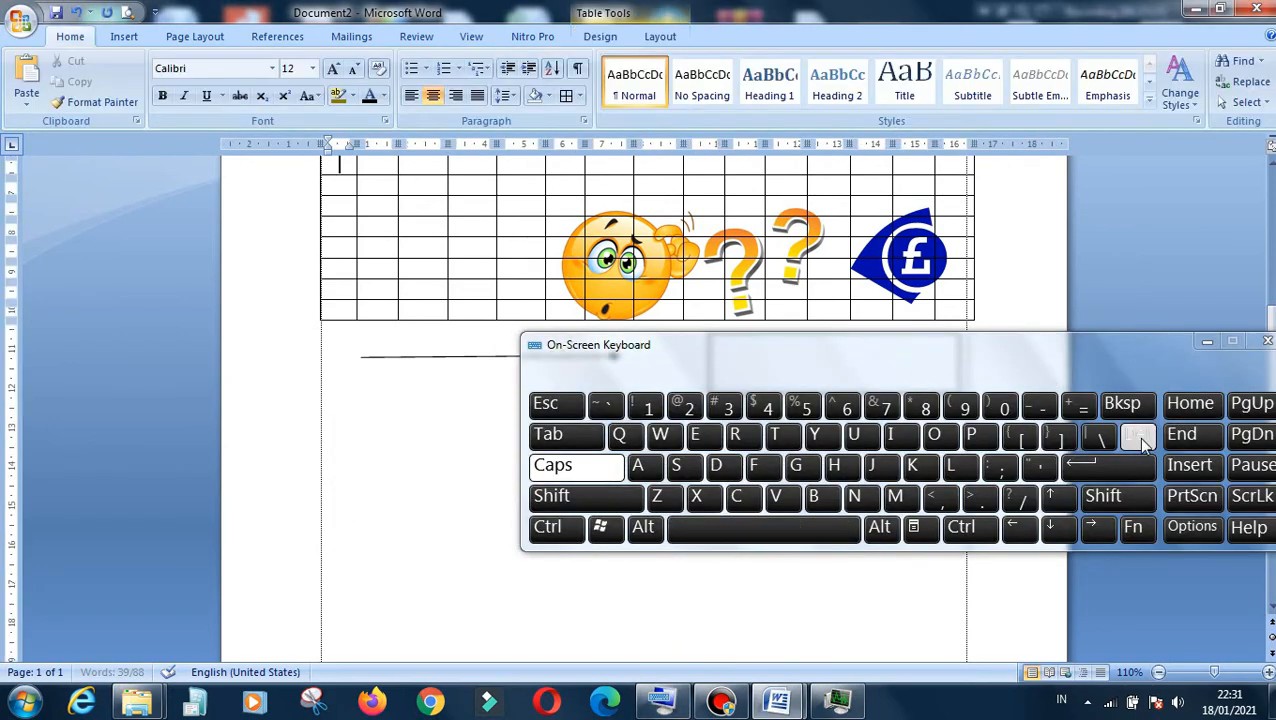
click(1207, 342)
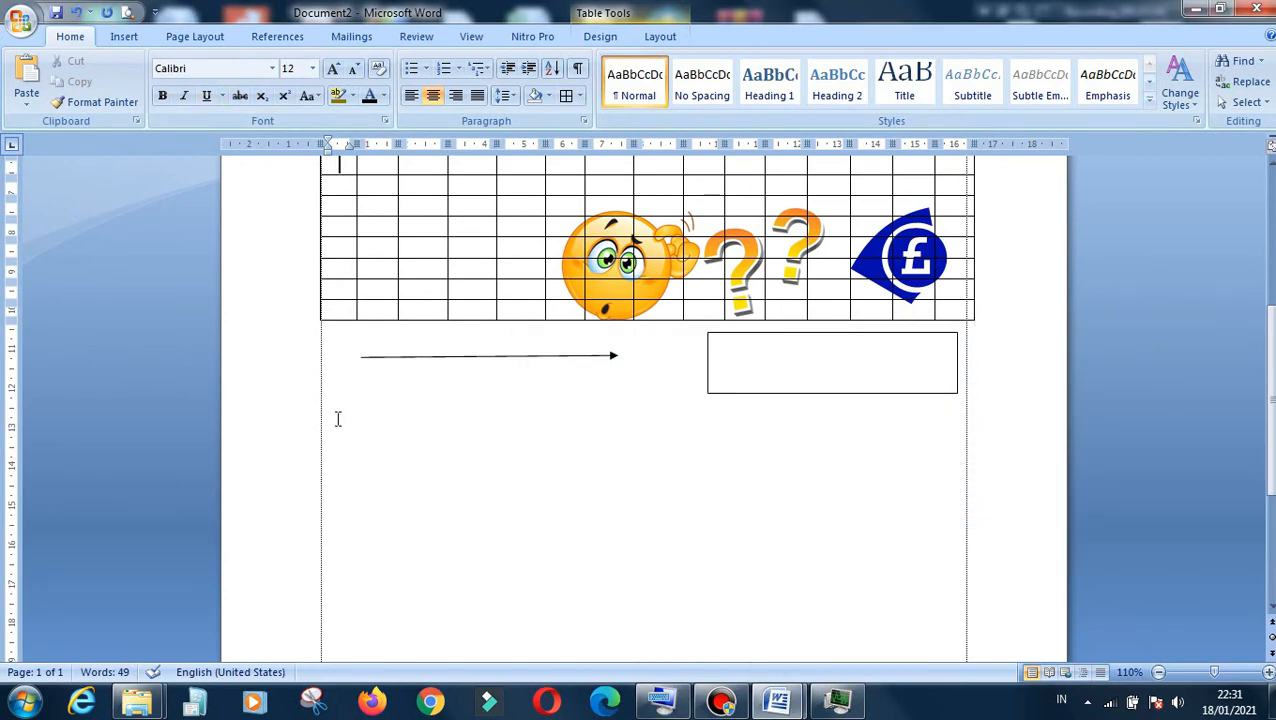
Insert WordArt reading "UJI COBA" in the plain outline style, using Arial Black at size 36
click(121, 38)
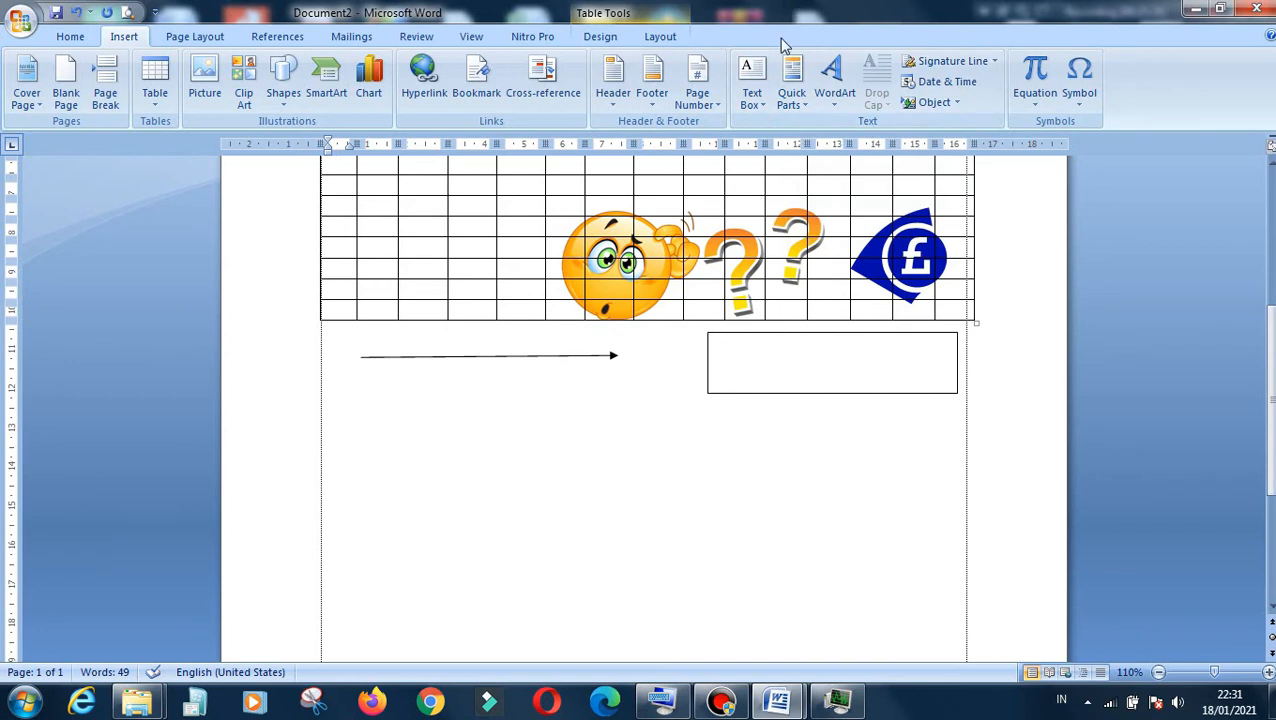
click(834, 104)
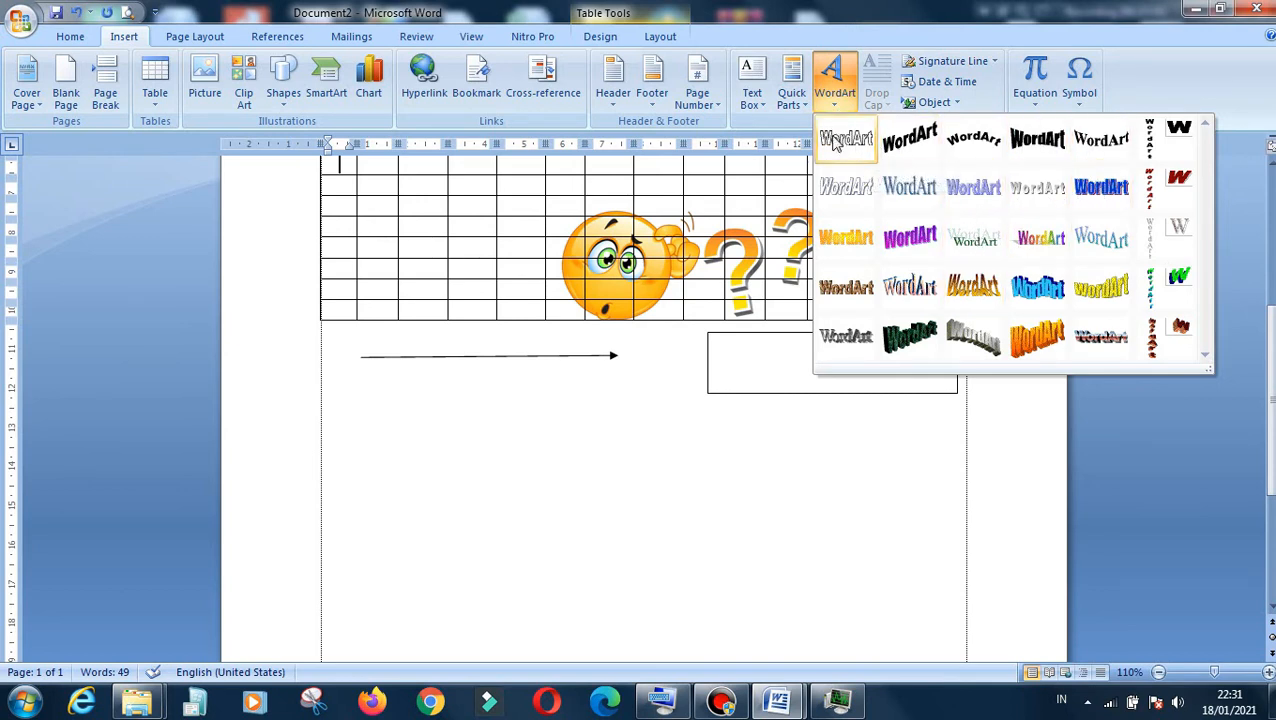
click(856, 158)
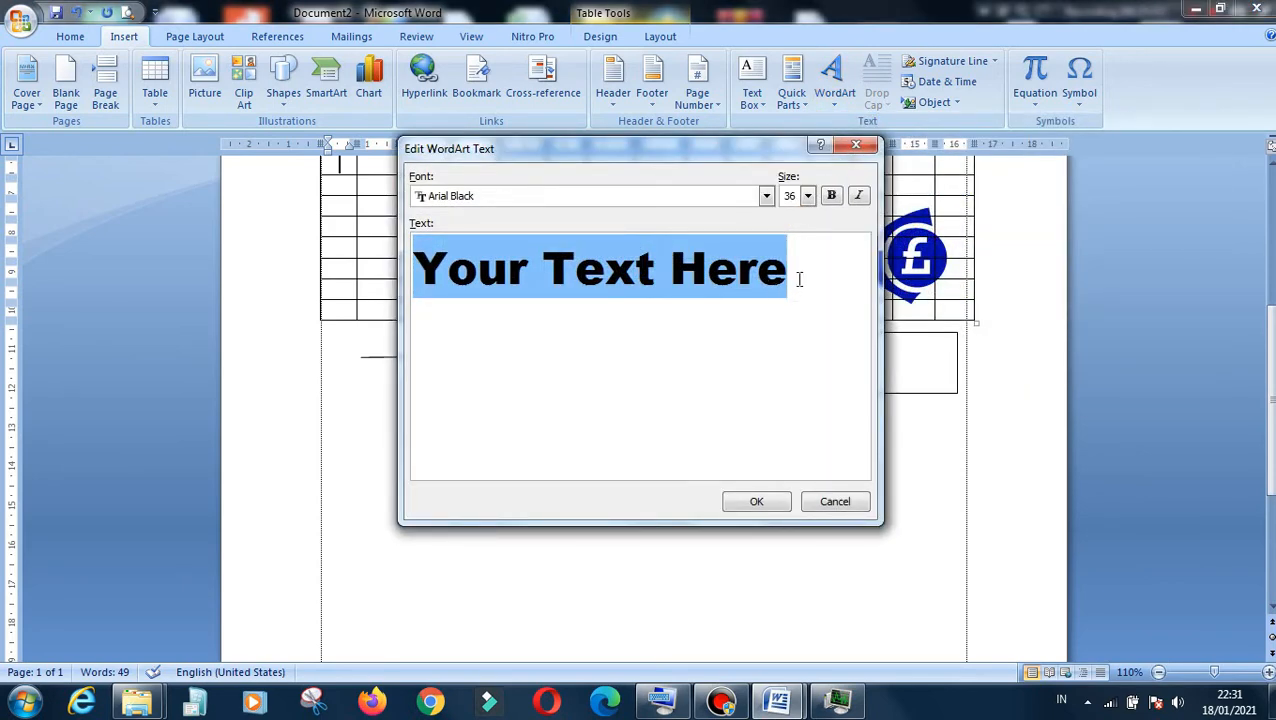
text(UJI)
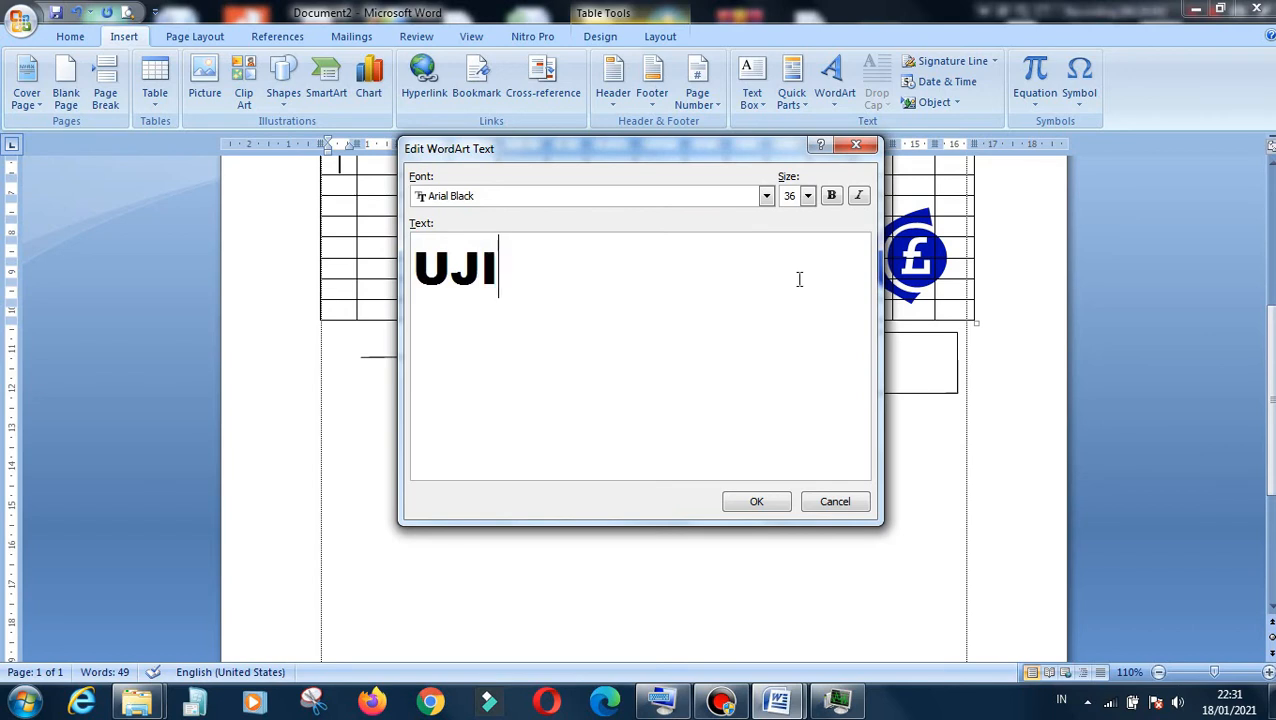
text( COBA)
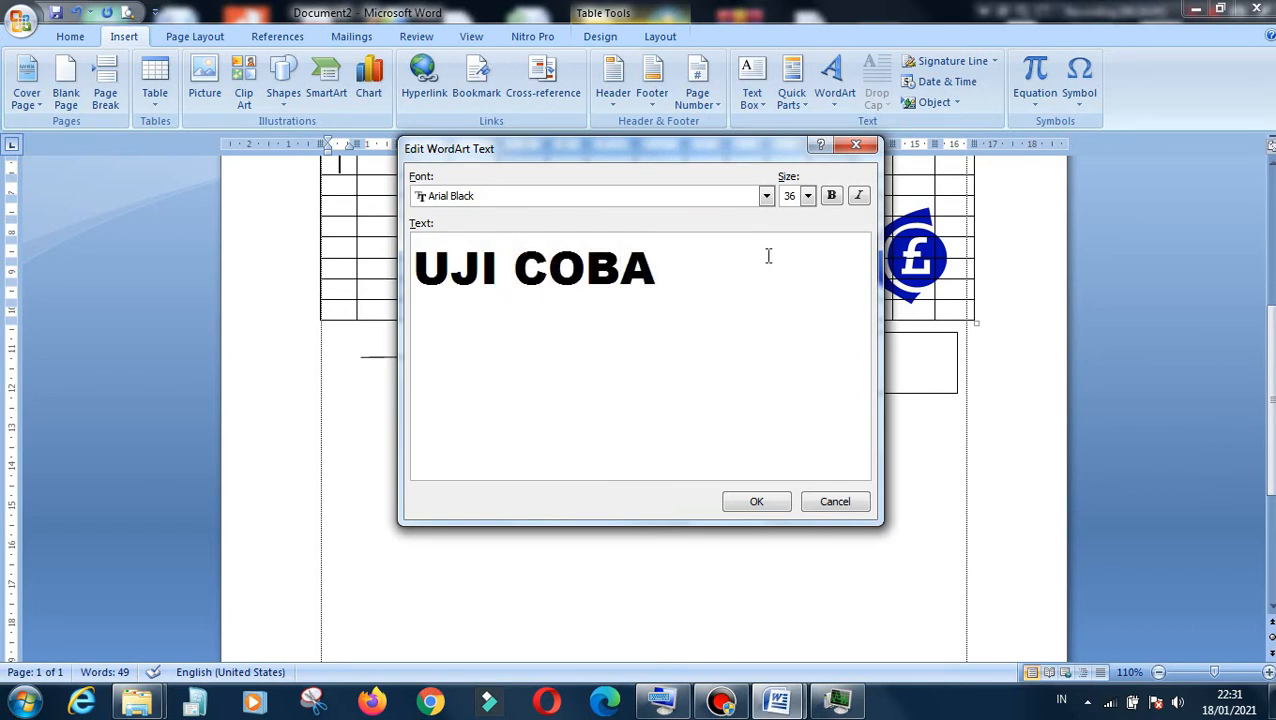
click(765, 198)
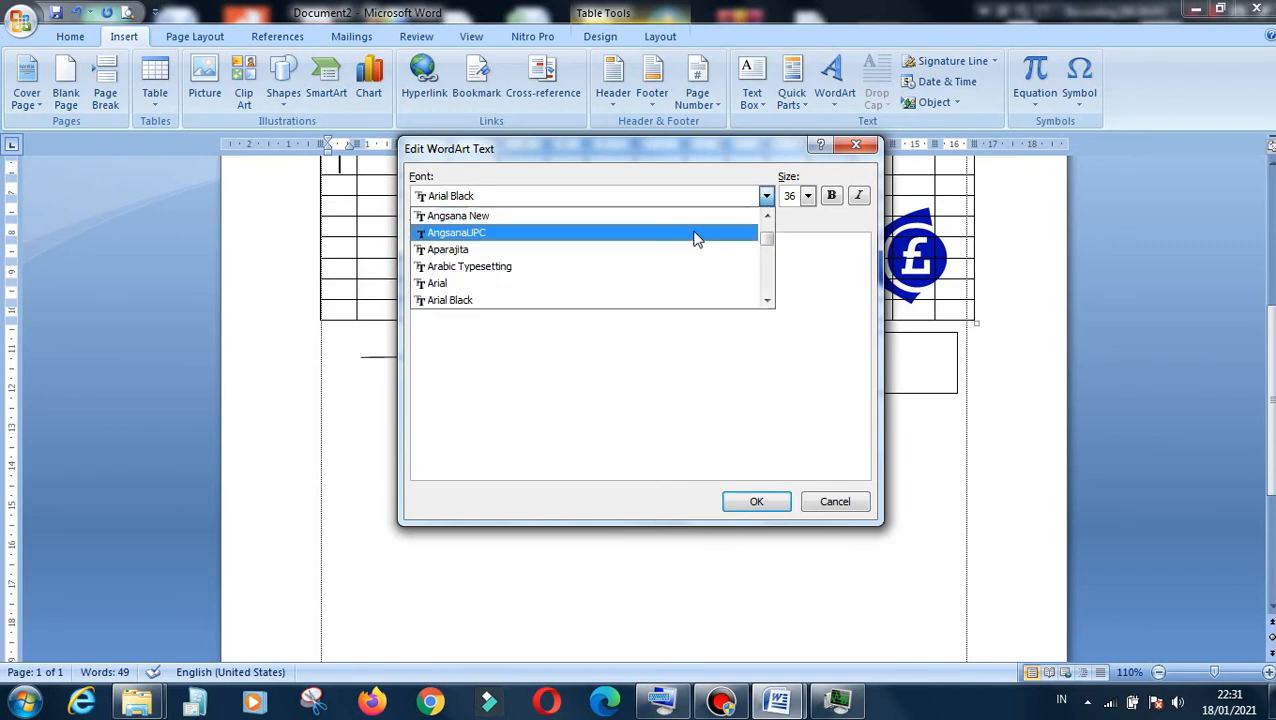
click(642, 301)
click(806, 198)
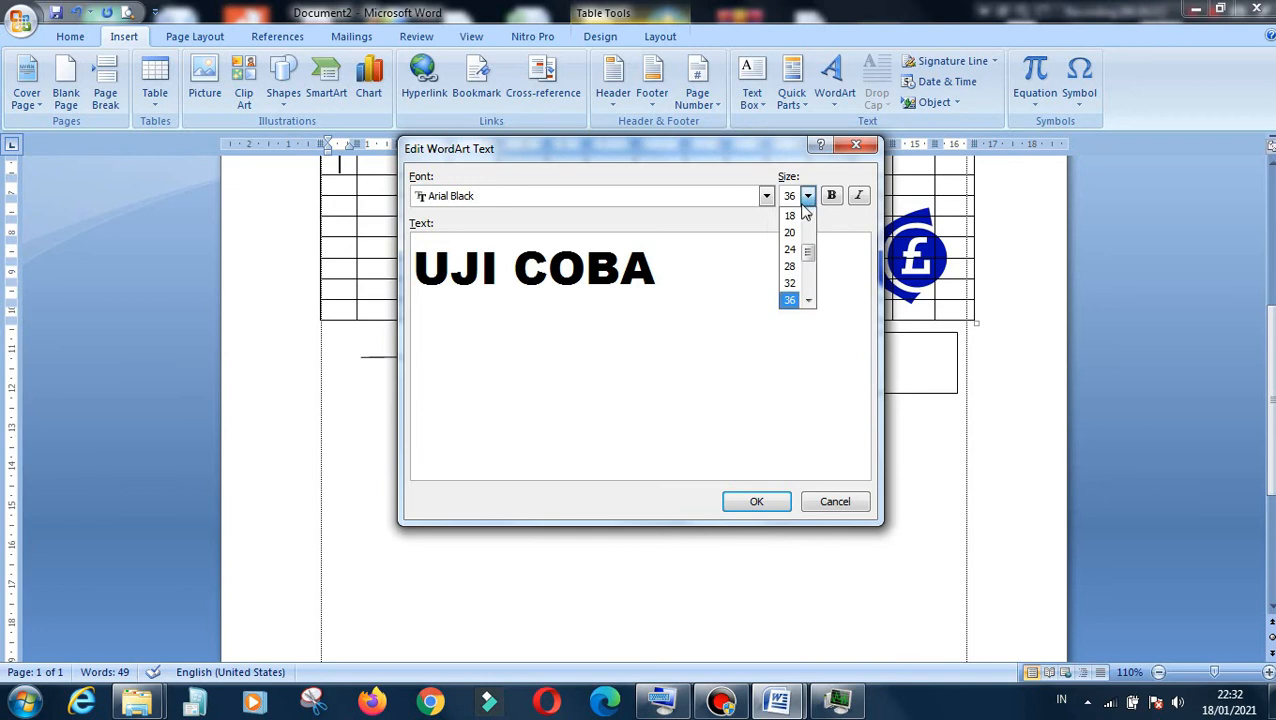
click(789, 301)
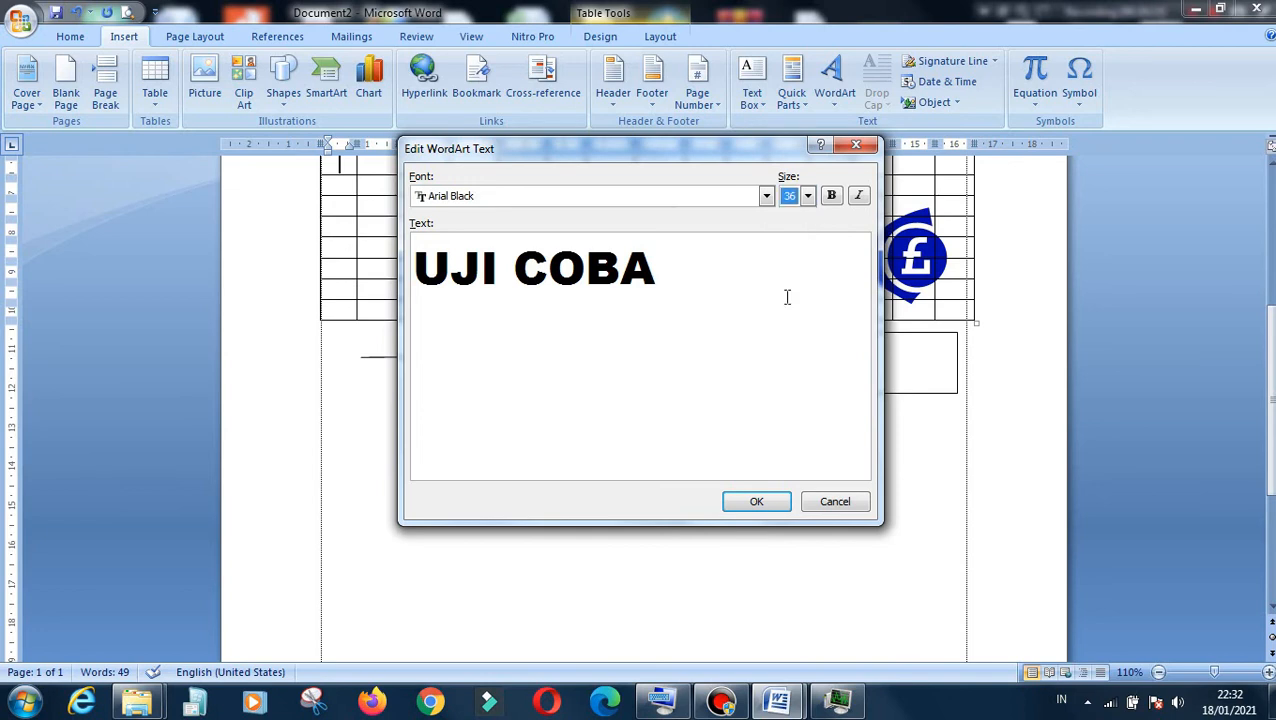
click(749, 508)
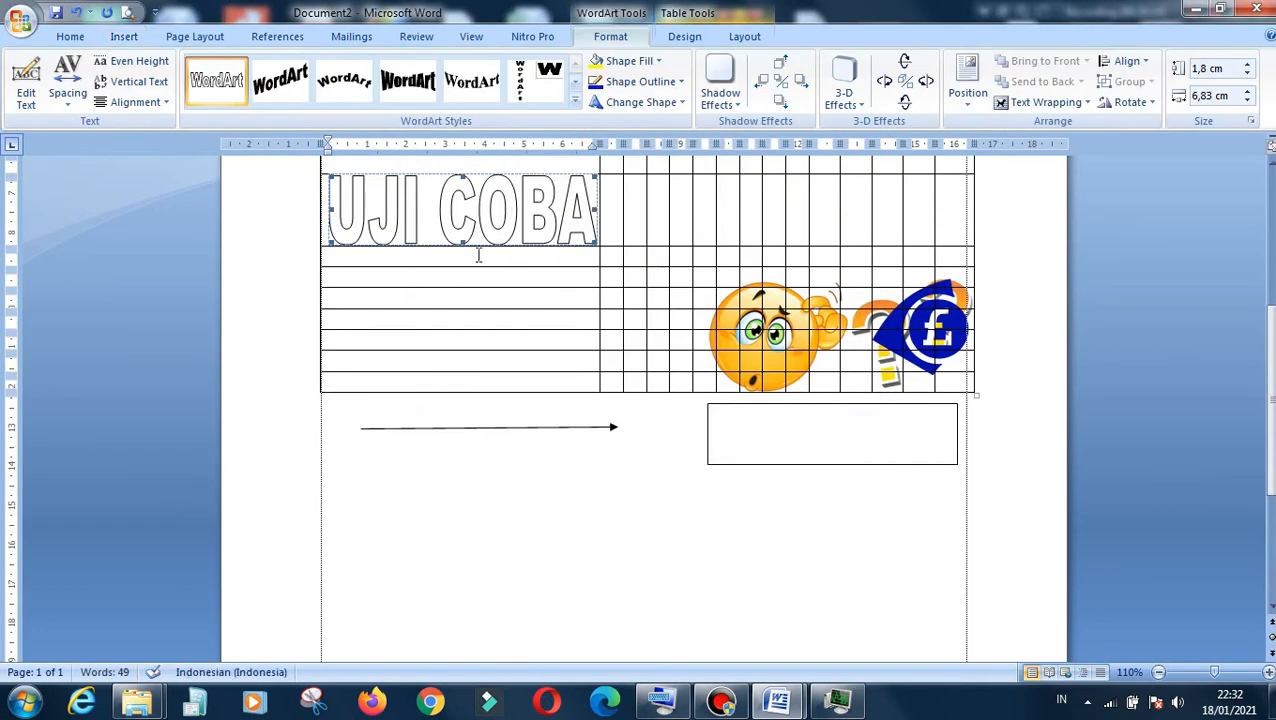
Set the WordArt's text wrapping to In Front of Text and move it beneath the arrow below the table
scroll(522, 296, up, 2)
scroll(522, 296, up, 1)
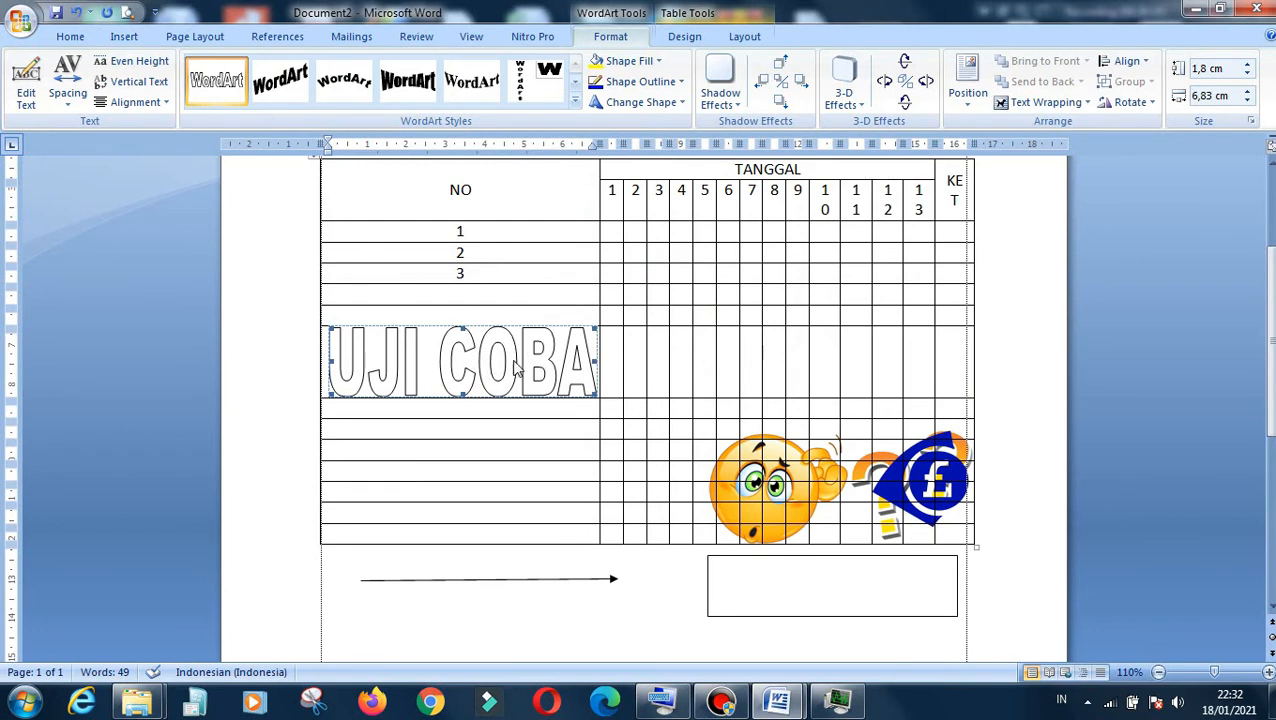
scroll(570, 481, down, 2)
scroll(566, 446, up, 1)
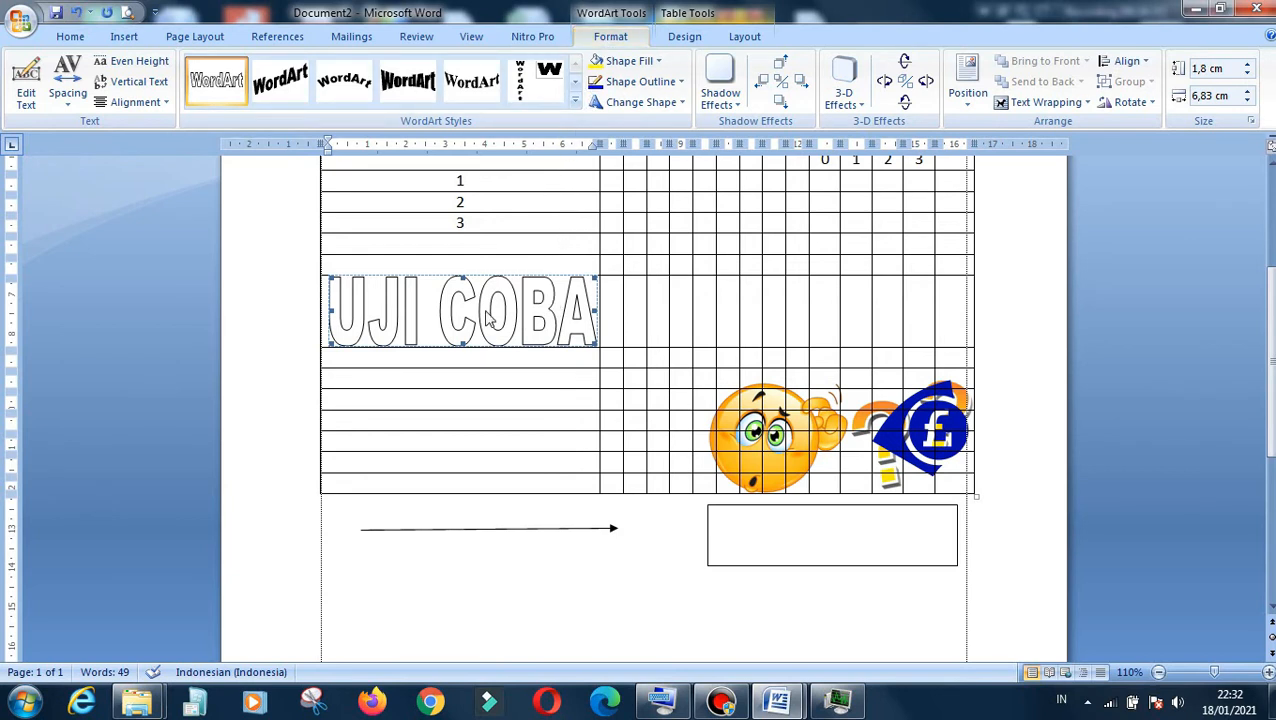
click(1058, 108)
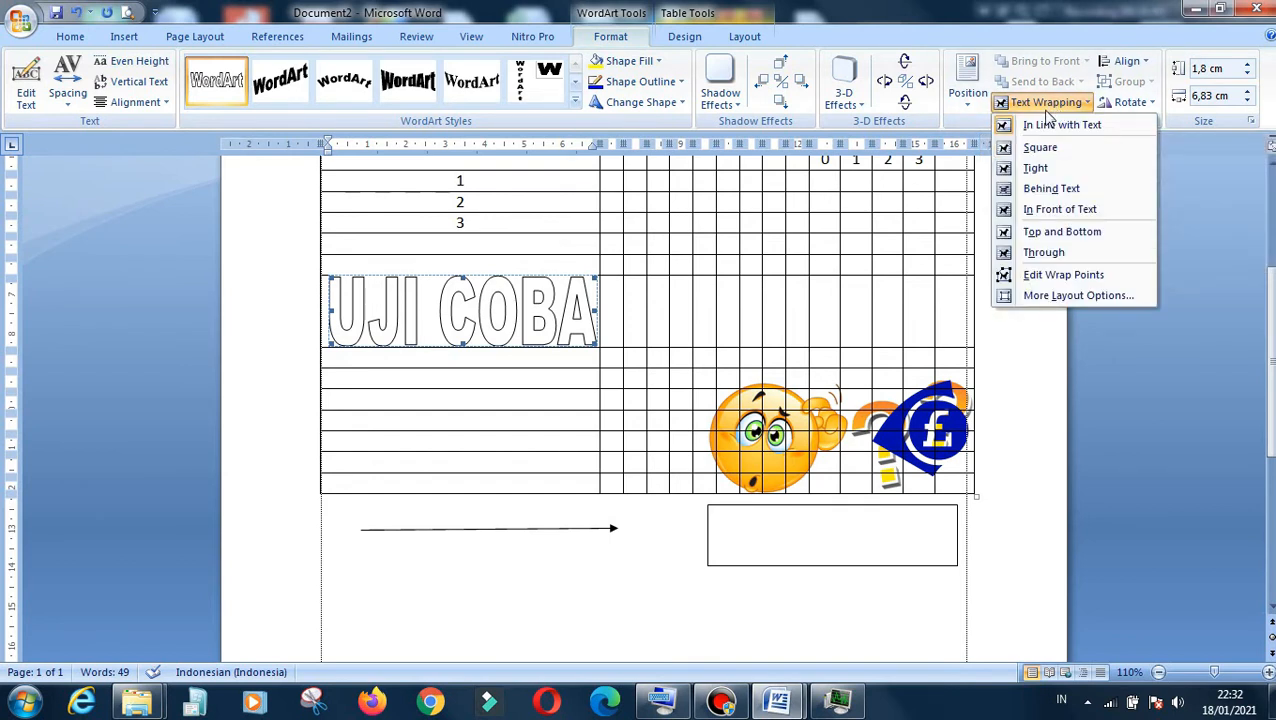
click(1027, 210)
scroll(645, 310, down, 3)
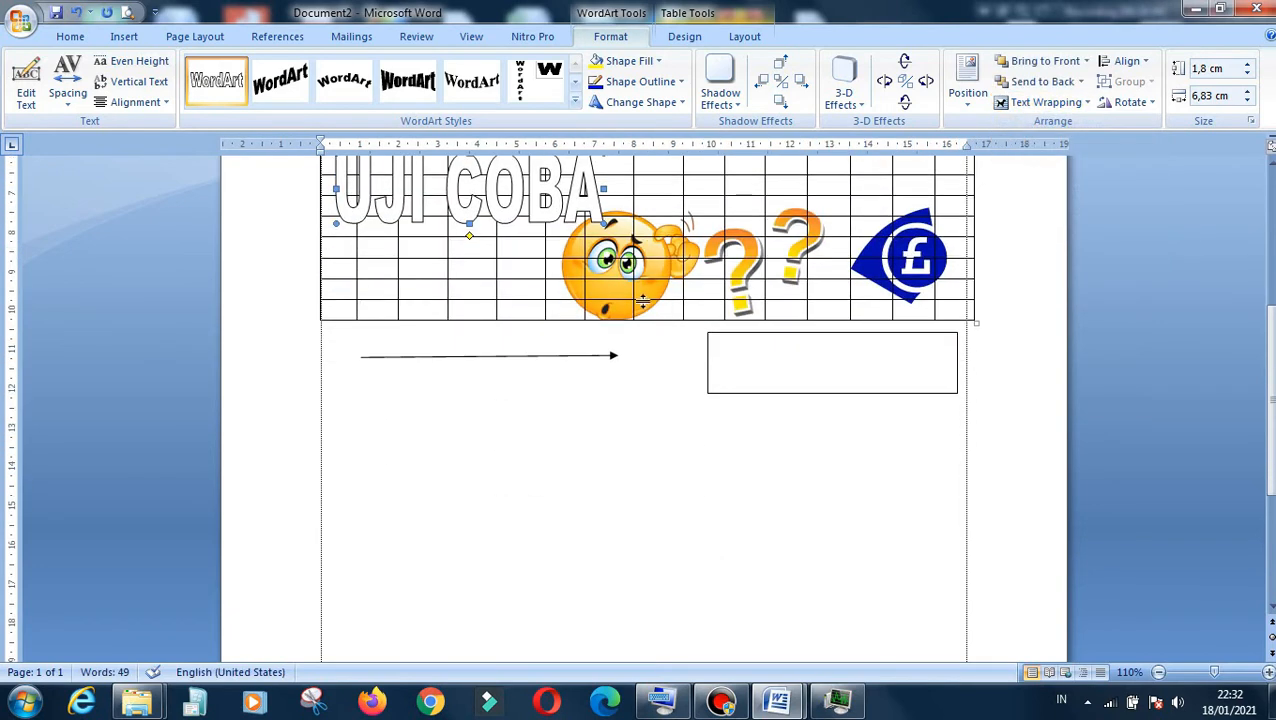
drag(500, 210, 505, 439)
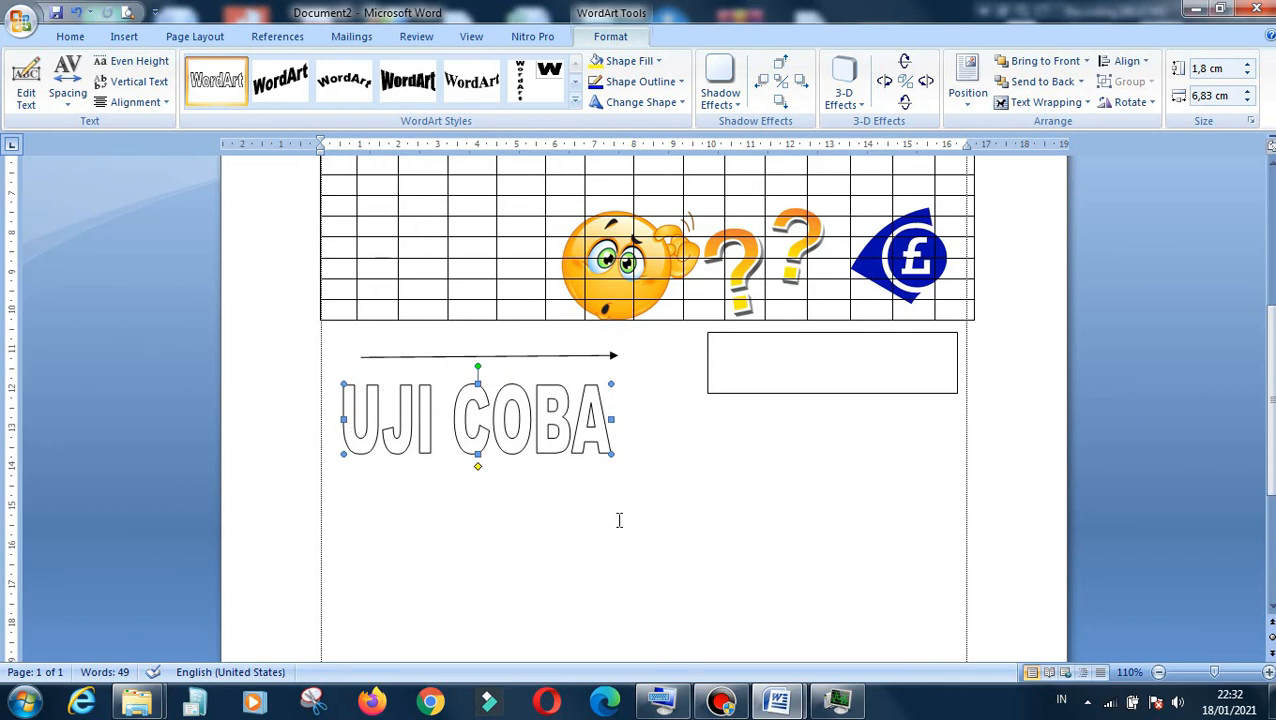
Resize the UJI COBA WordArt to about 7.45 cm wide and 1.96 cm high
drag(612, 455, 868, 479)
click(868, 479)
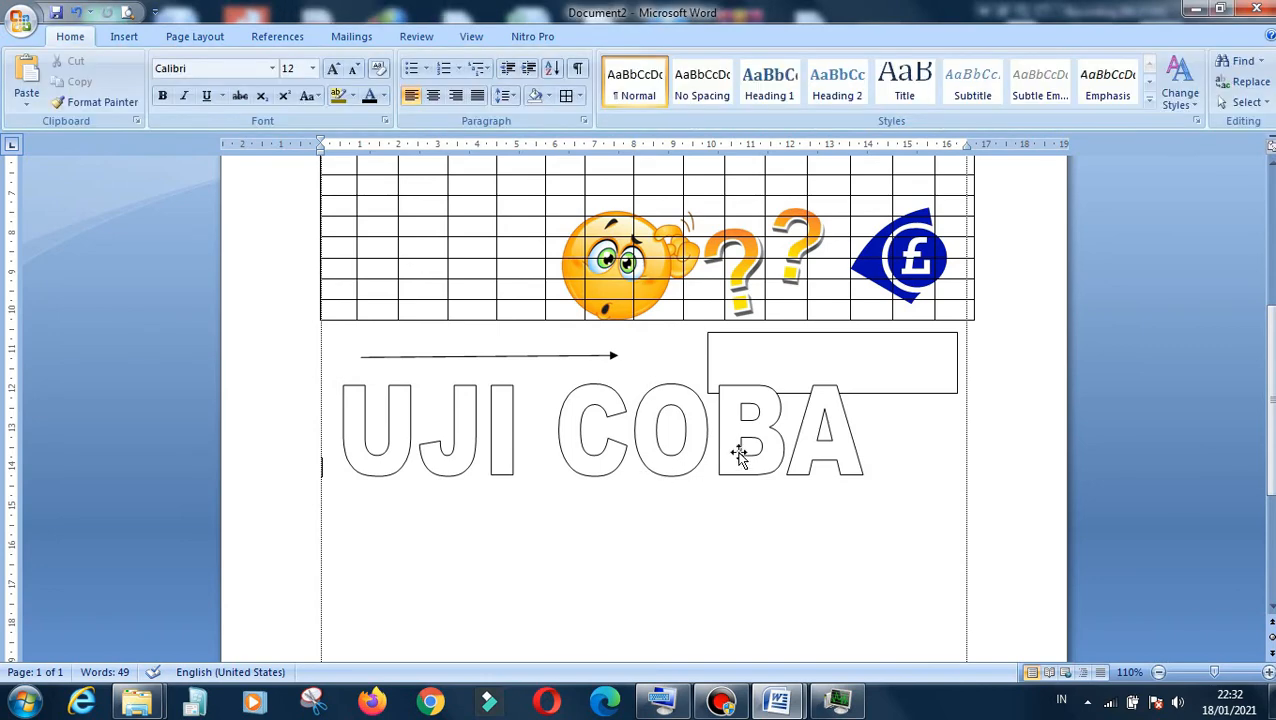
click(740, 456)
drag(863, 478, 636, 461)
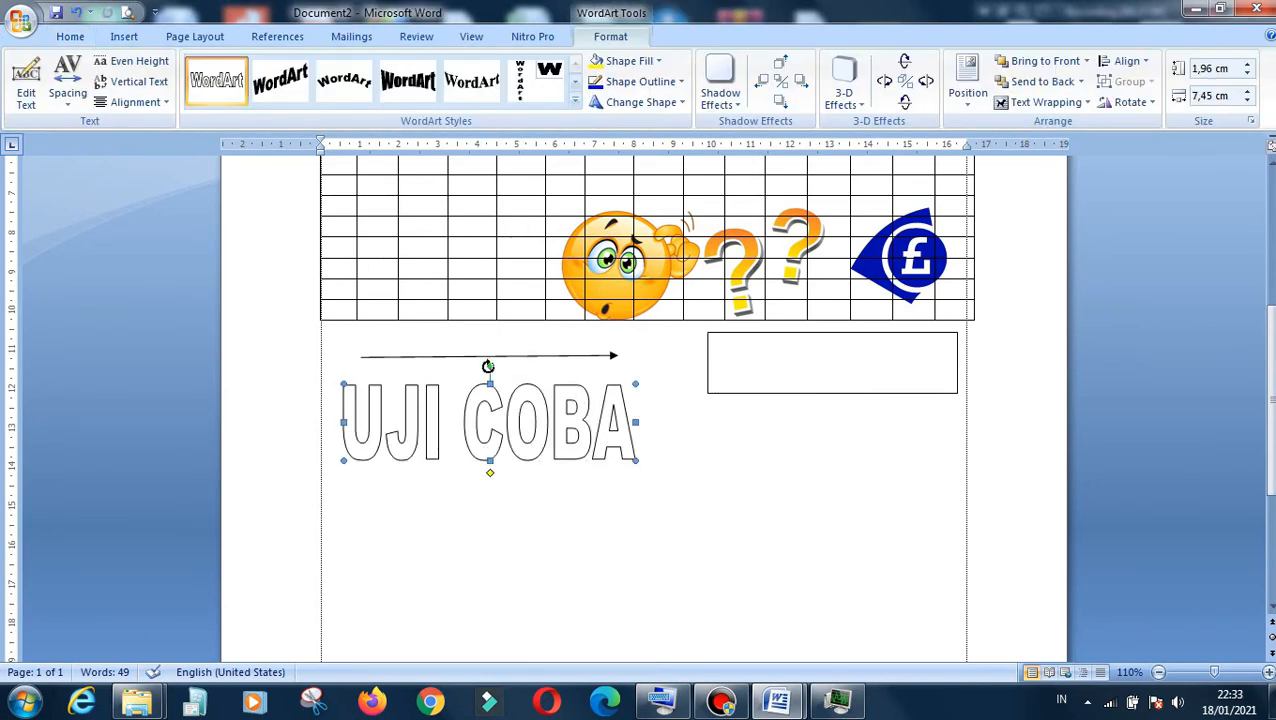
Rotate the UJI COBA WordArt upside down and turn it back upright
drag(514, 452, 489, 445)
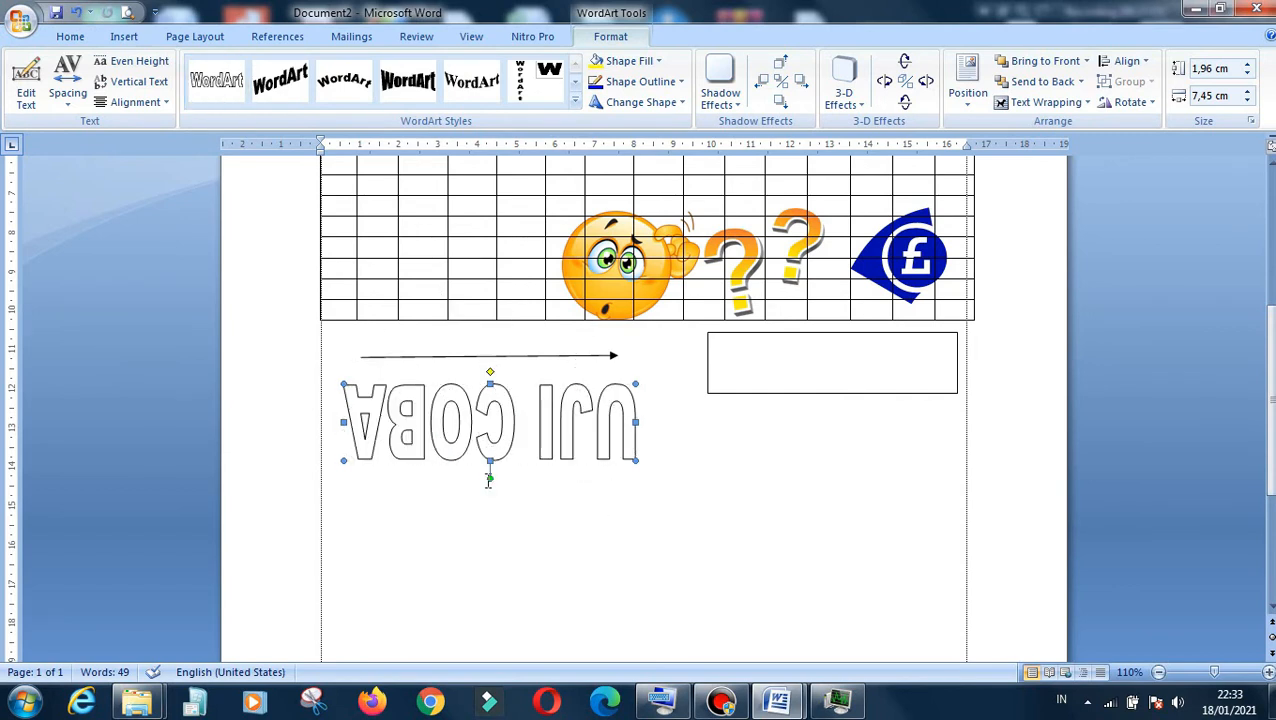
drag(490, 479, 487, 370)
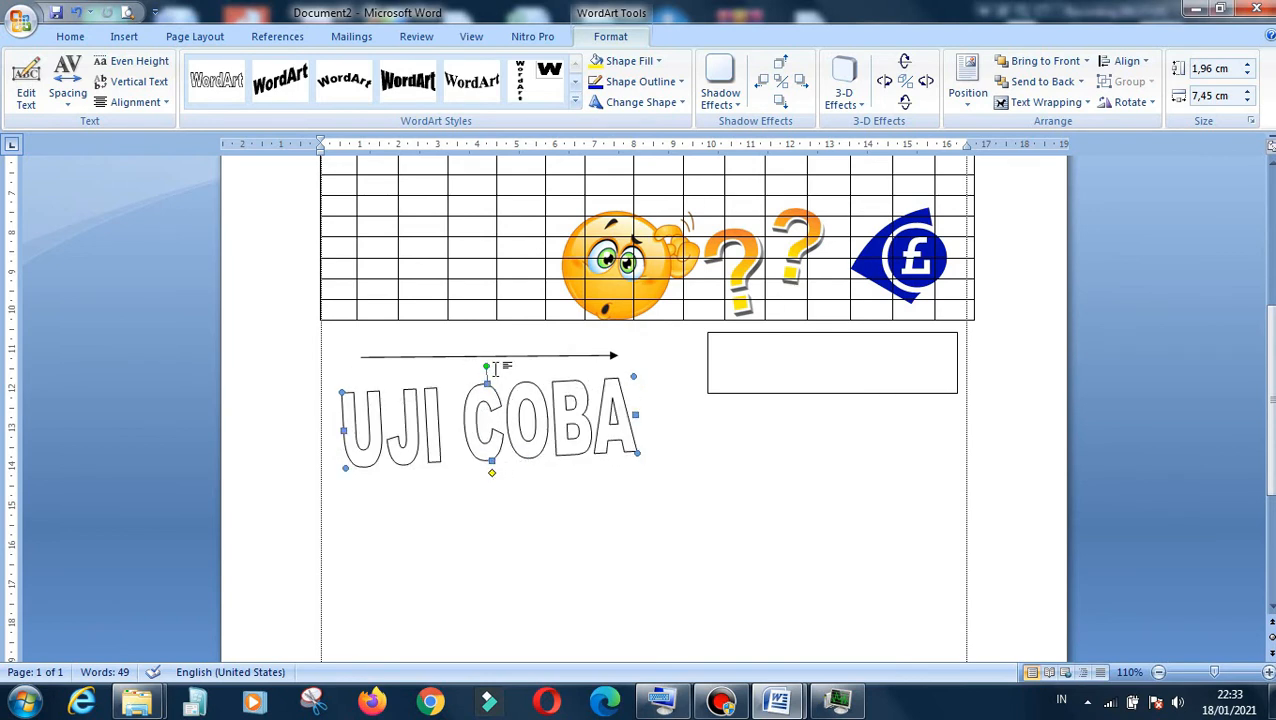
drag(487, 367, 490, 369)
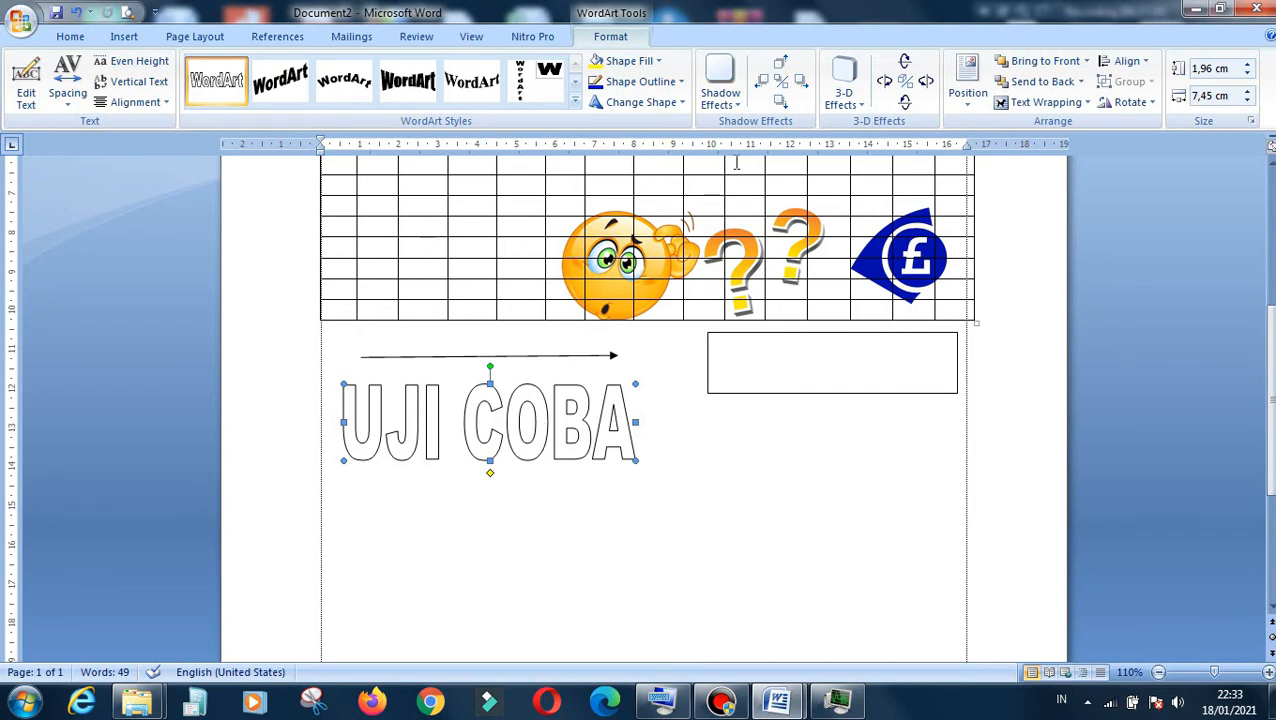
Fill the UJI COBA WordArt with the standard blue color and set its outline weight to 1 pt
click(659, 61)
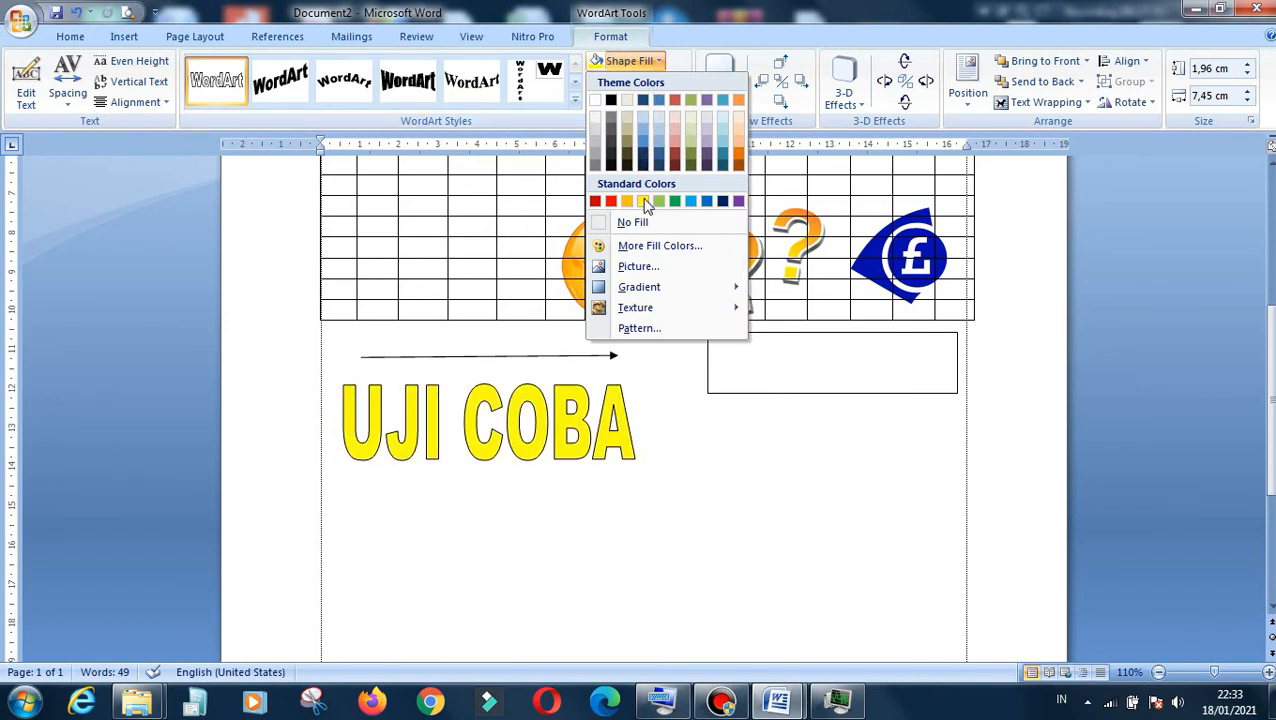
click(707, 201)
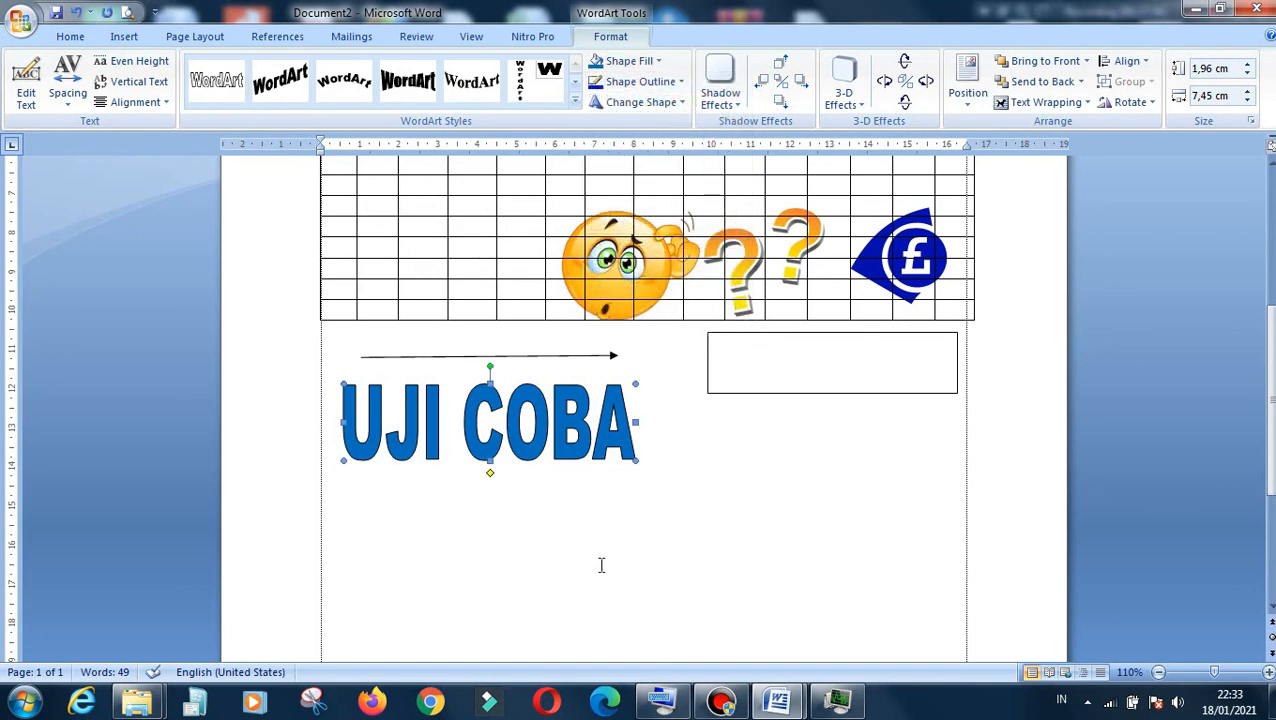
click(682, 82)
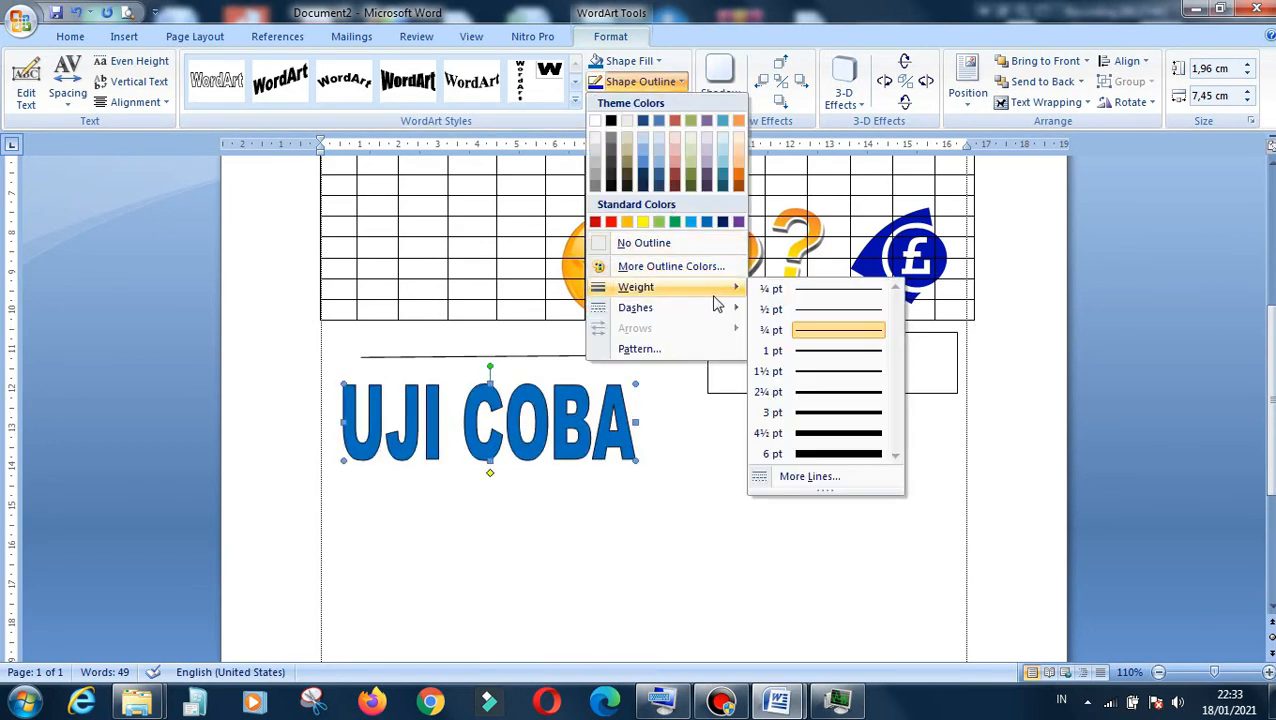
mouse_move(728, 313)
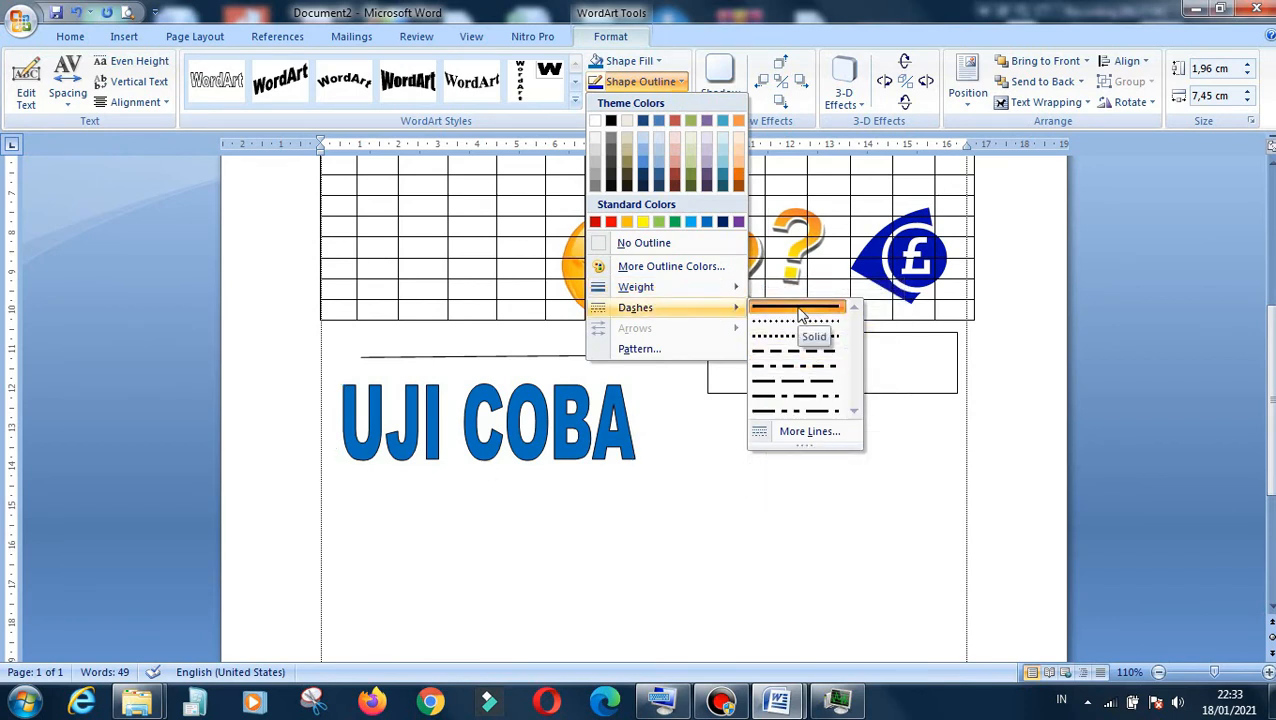
mouse_move(706, 290)
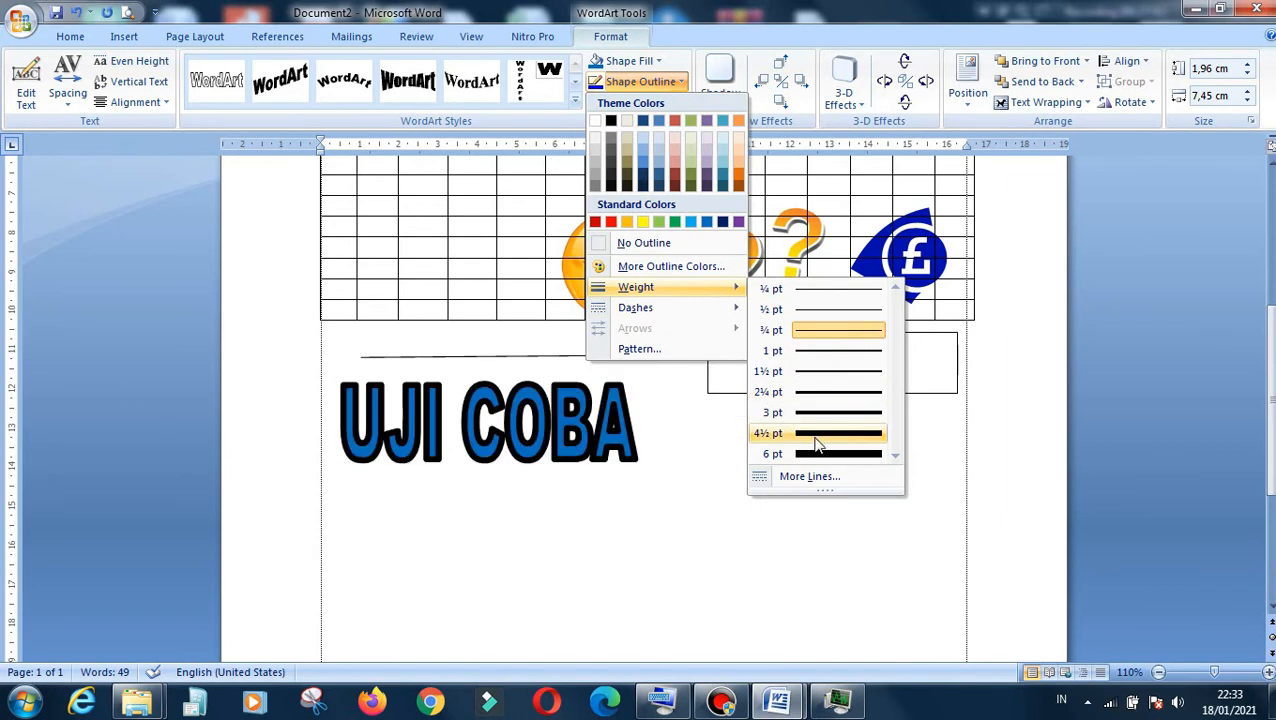
click(829, 352)
click(703, 467)
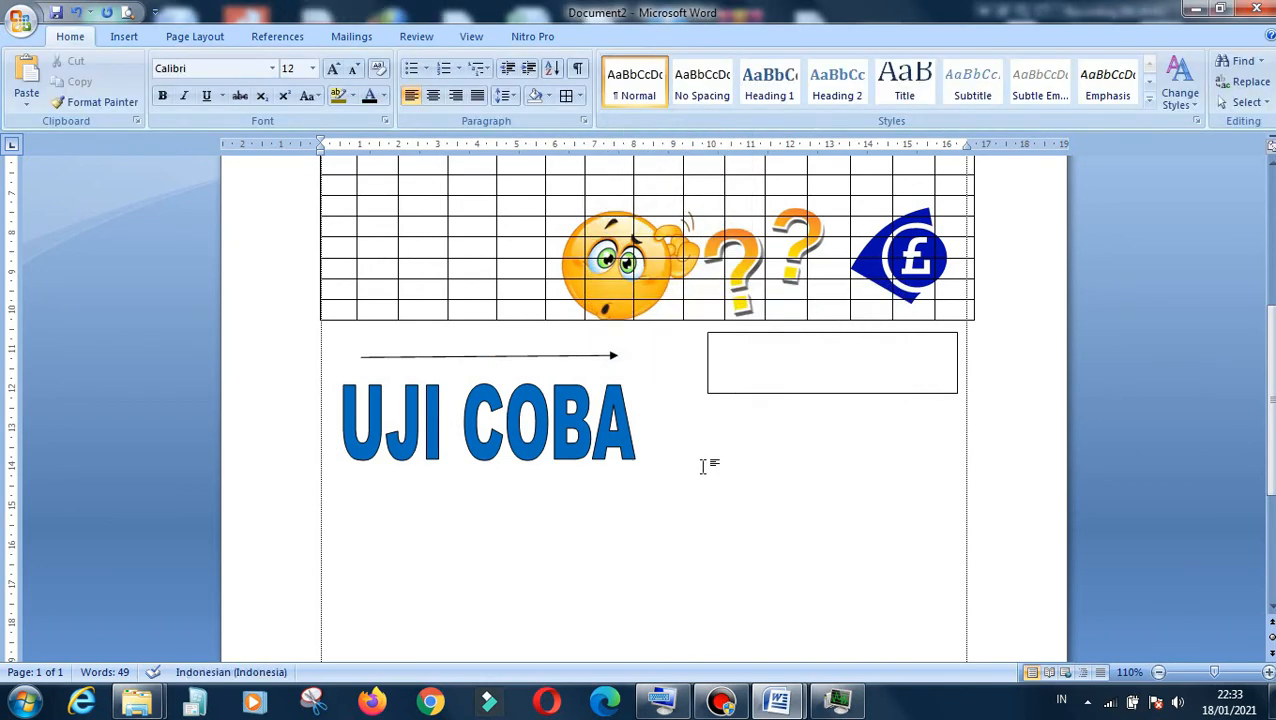
Change the UJI COBA WordArt to the warp shape whose upper and lower edges both curve downward in the middle
click(595, 440)
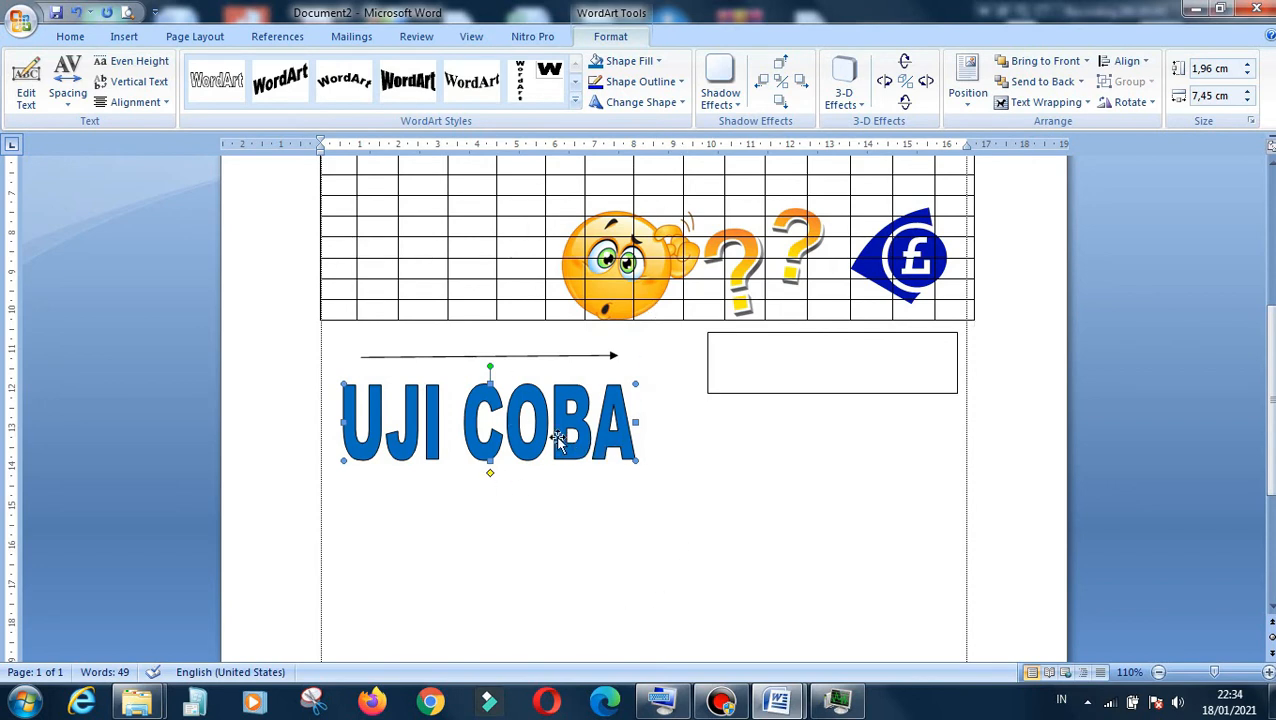
click(672, 104)
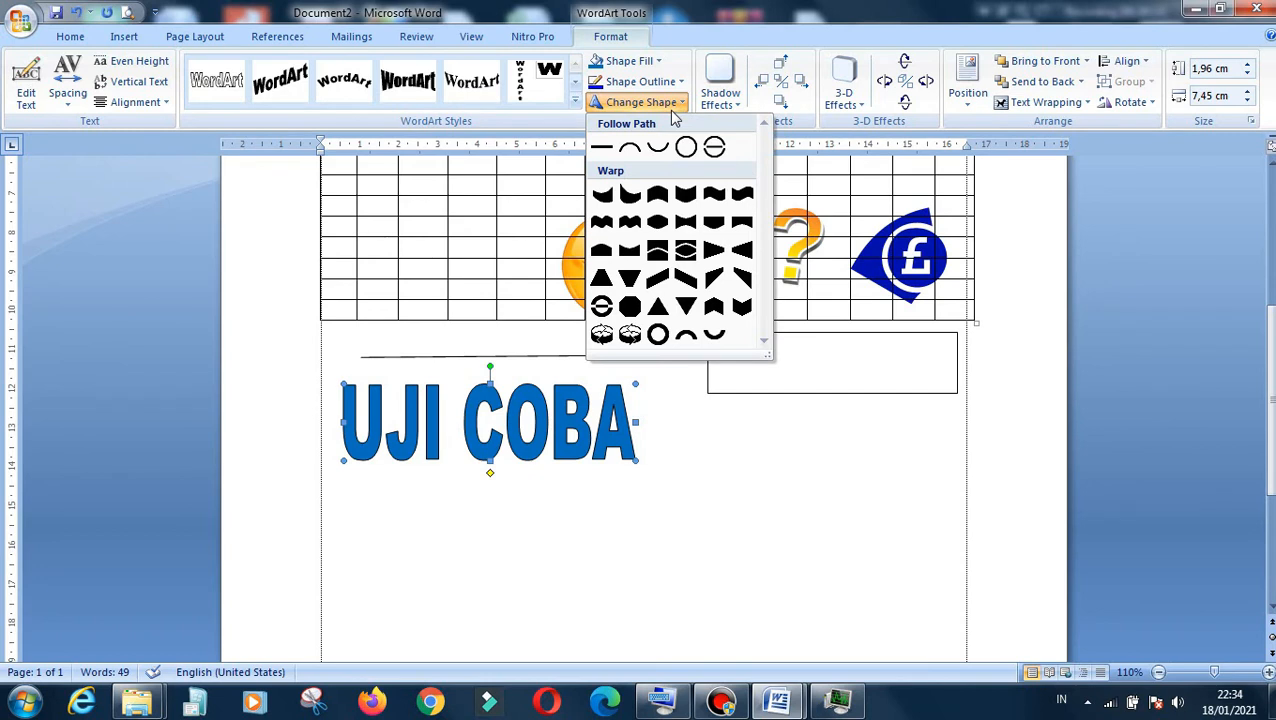
click(685, 204)
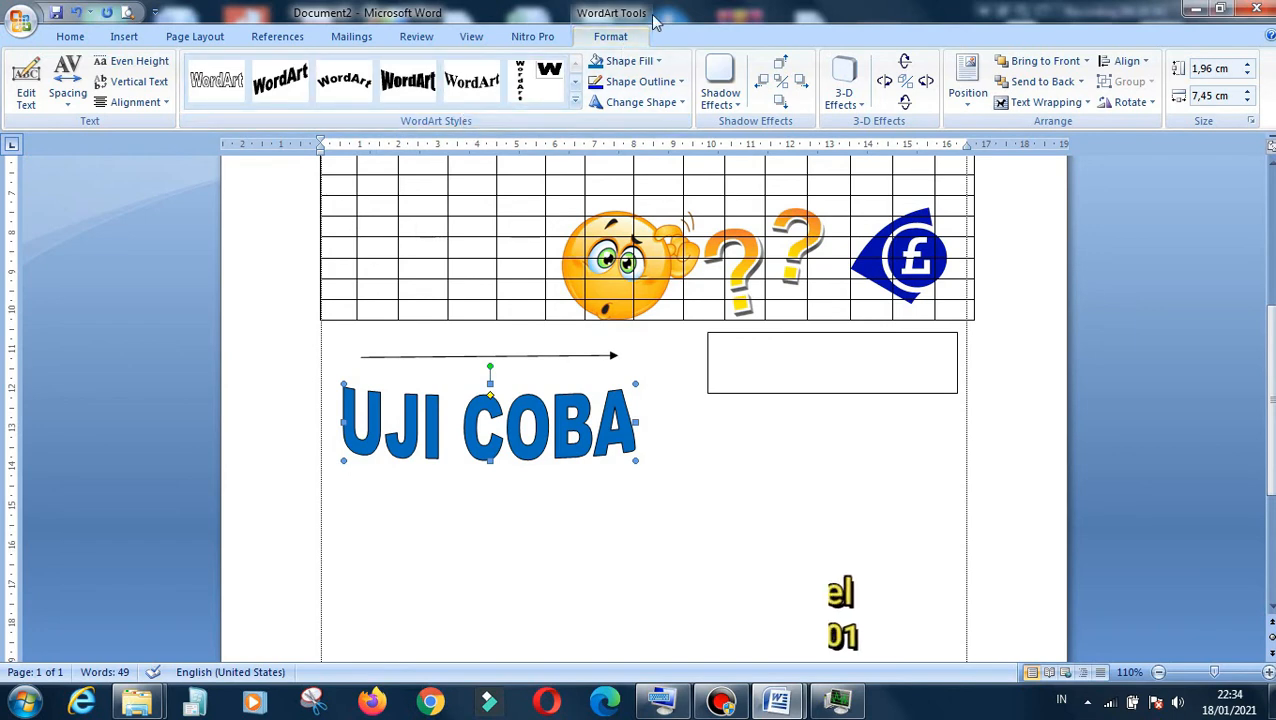
click(740, 505)
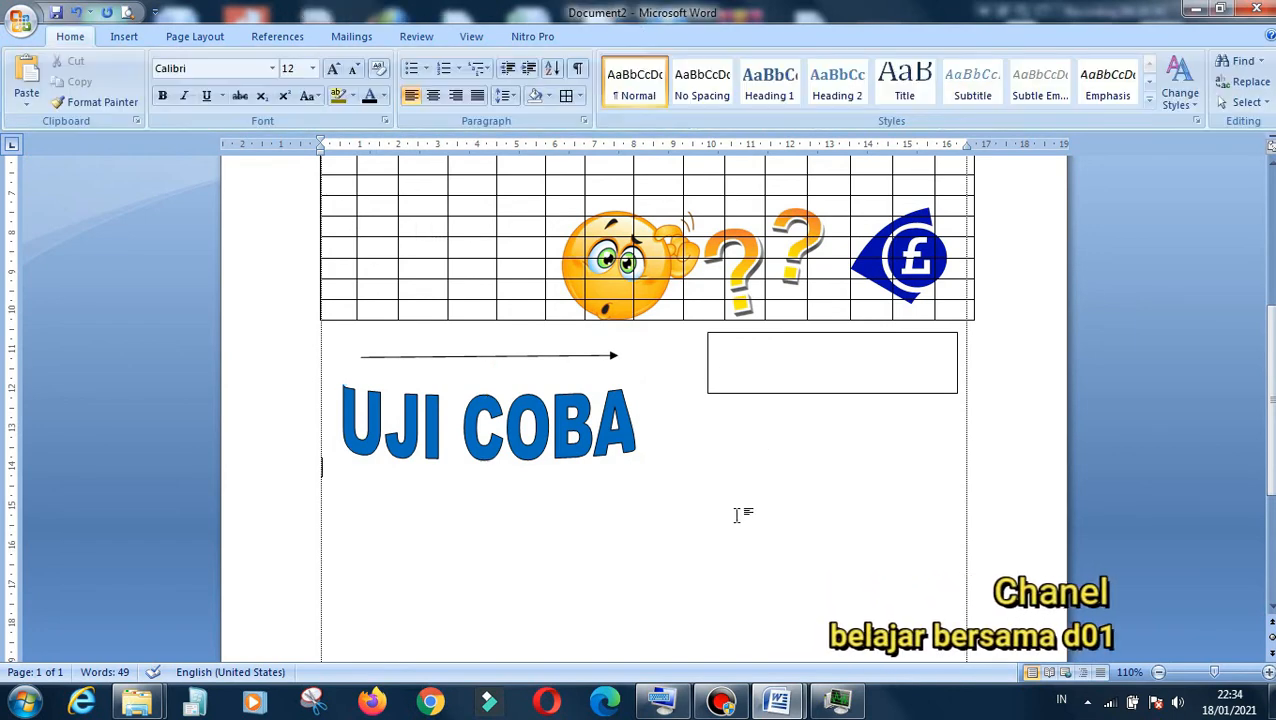
Examine the built-in equations and the available symbols without inserting any
click(120, 38)
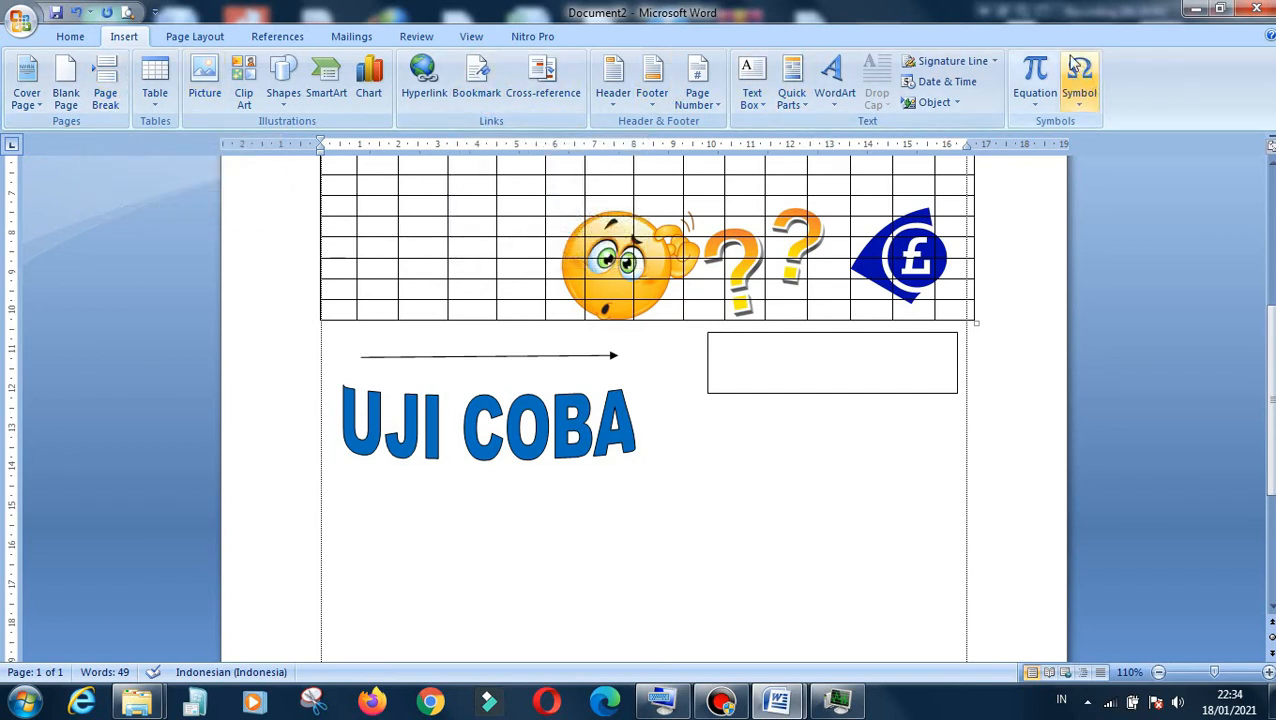
click(1035, 104)
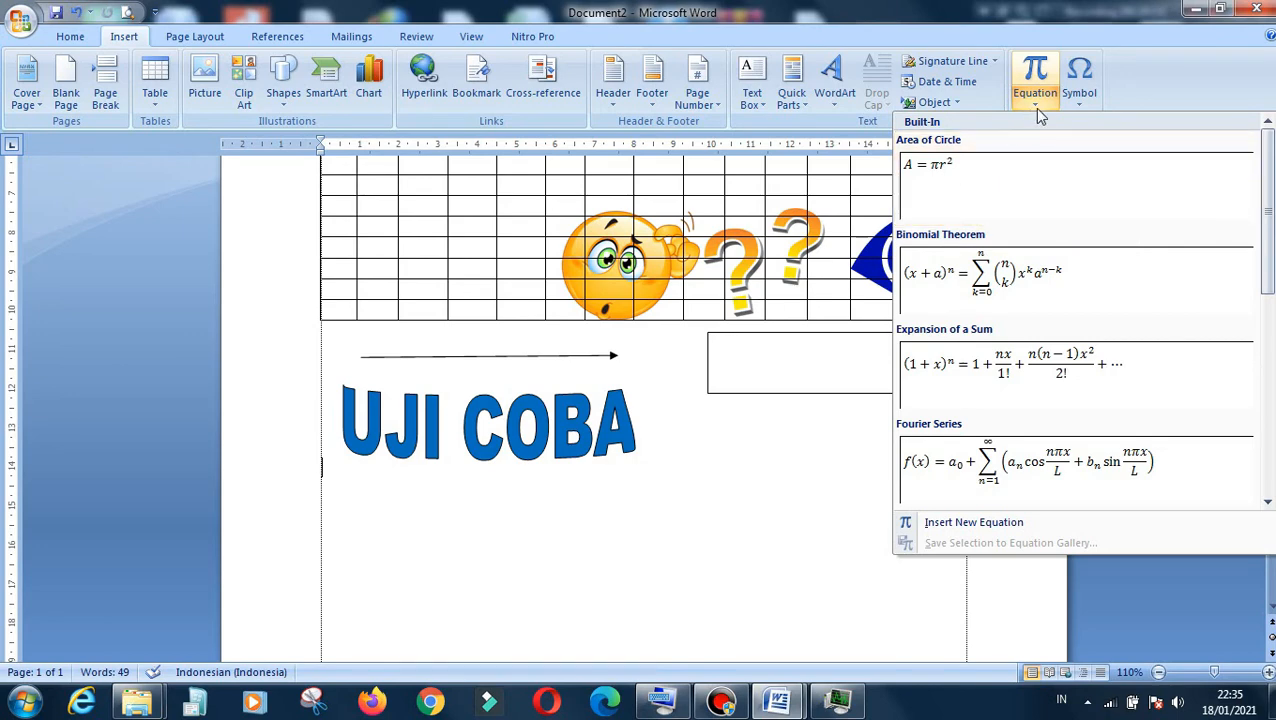
click(1082, 108)
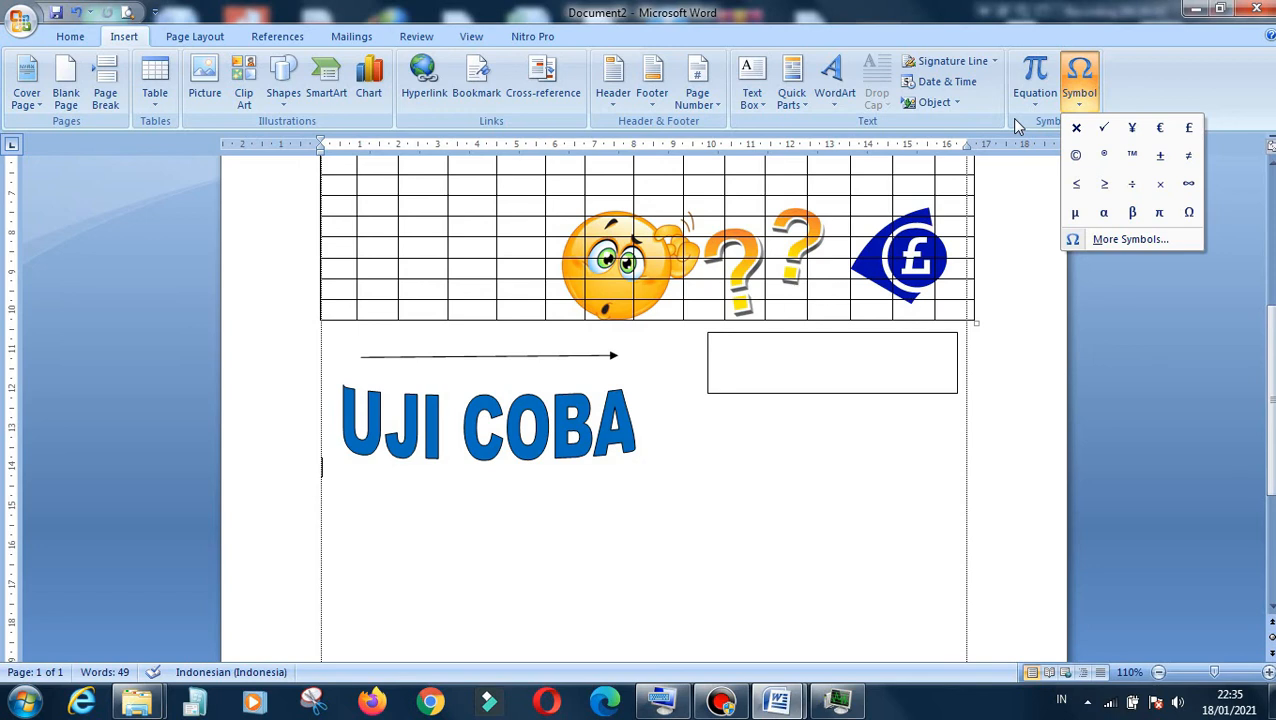
click(889, 521)
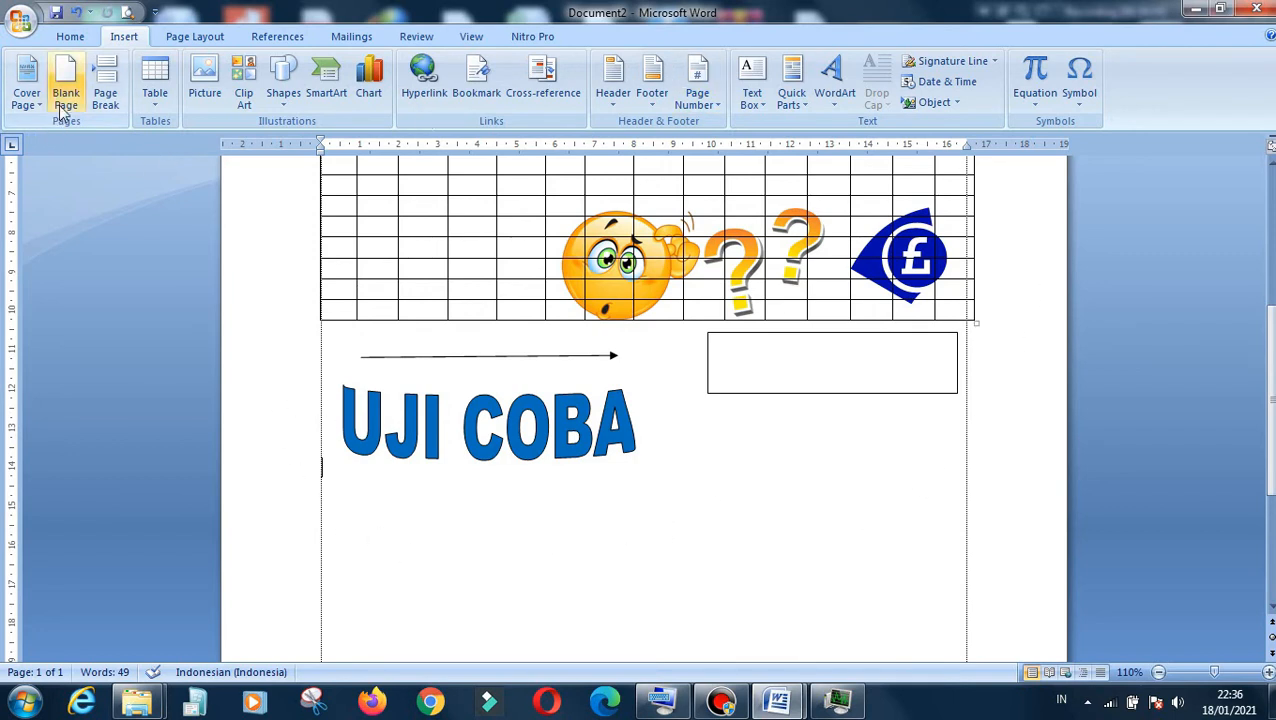
Insert a blank page after the UJI COBA WordArt
click(166, 42)
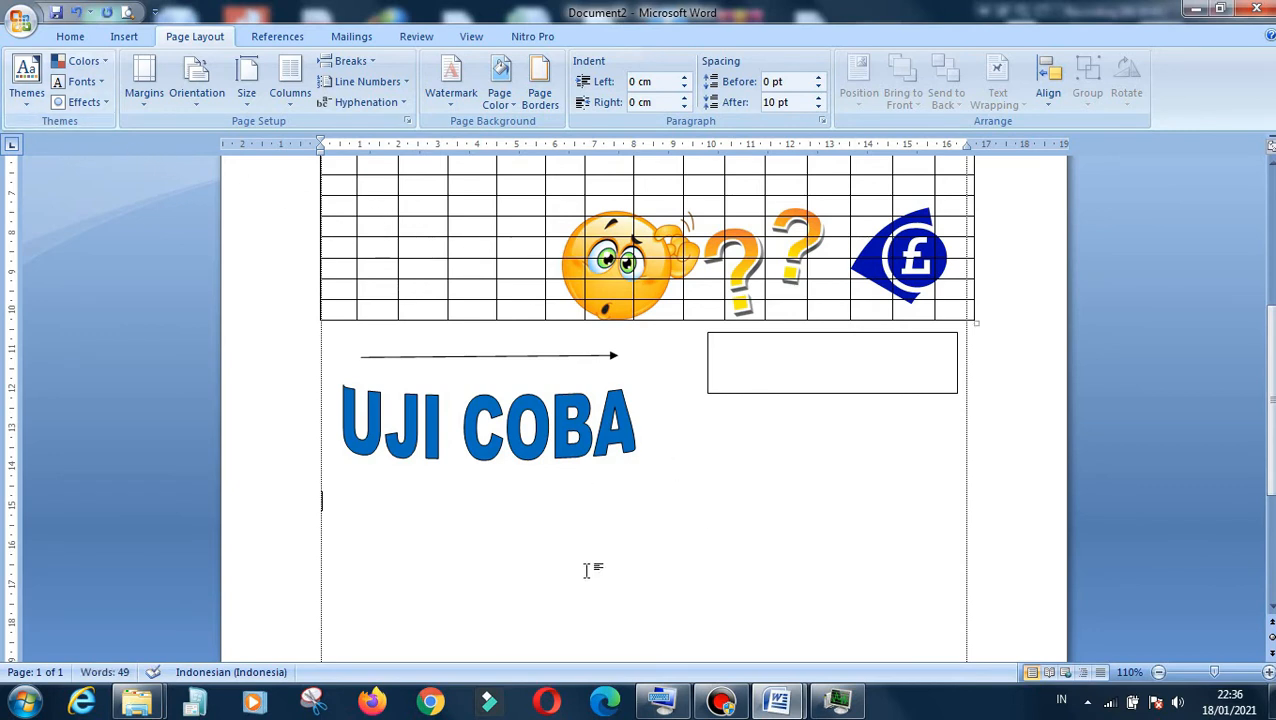
scroll(484, 555, down, 4)
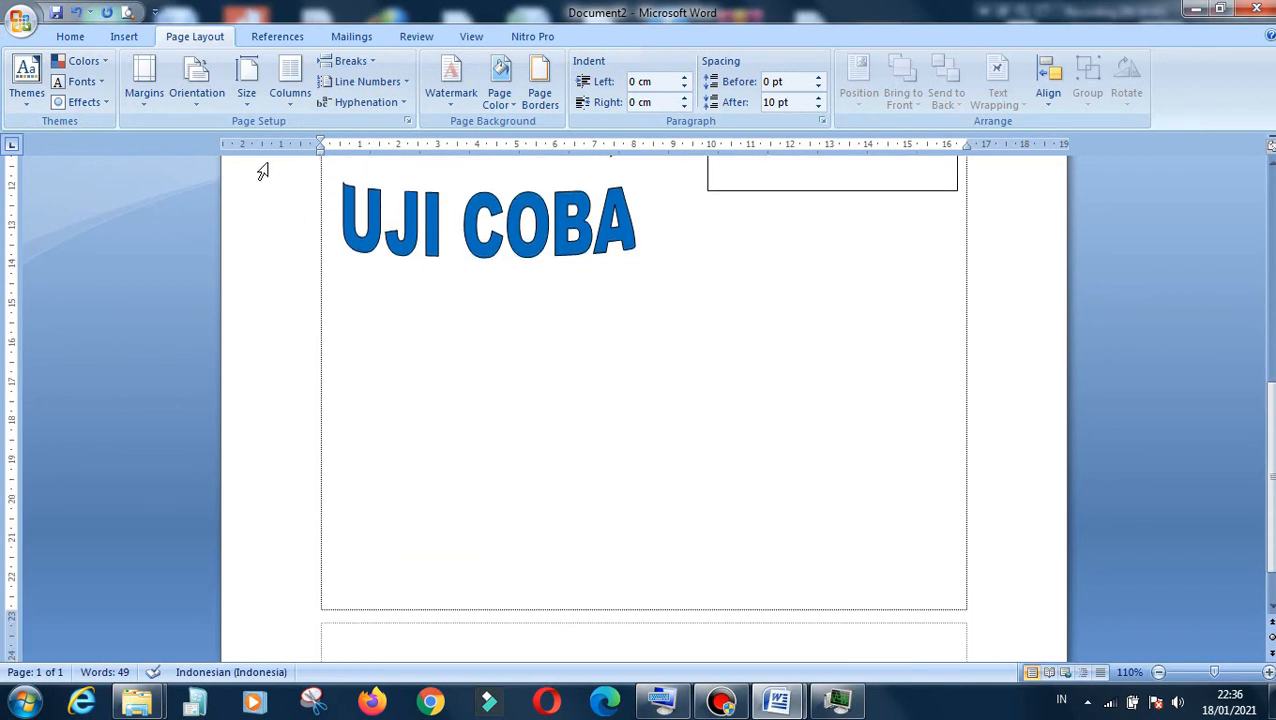
click(140, 40)
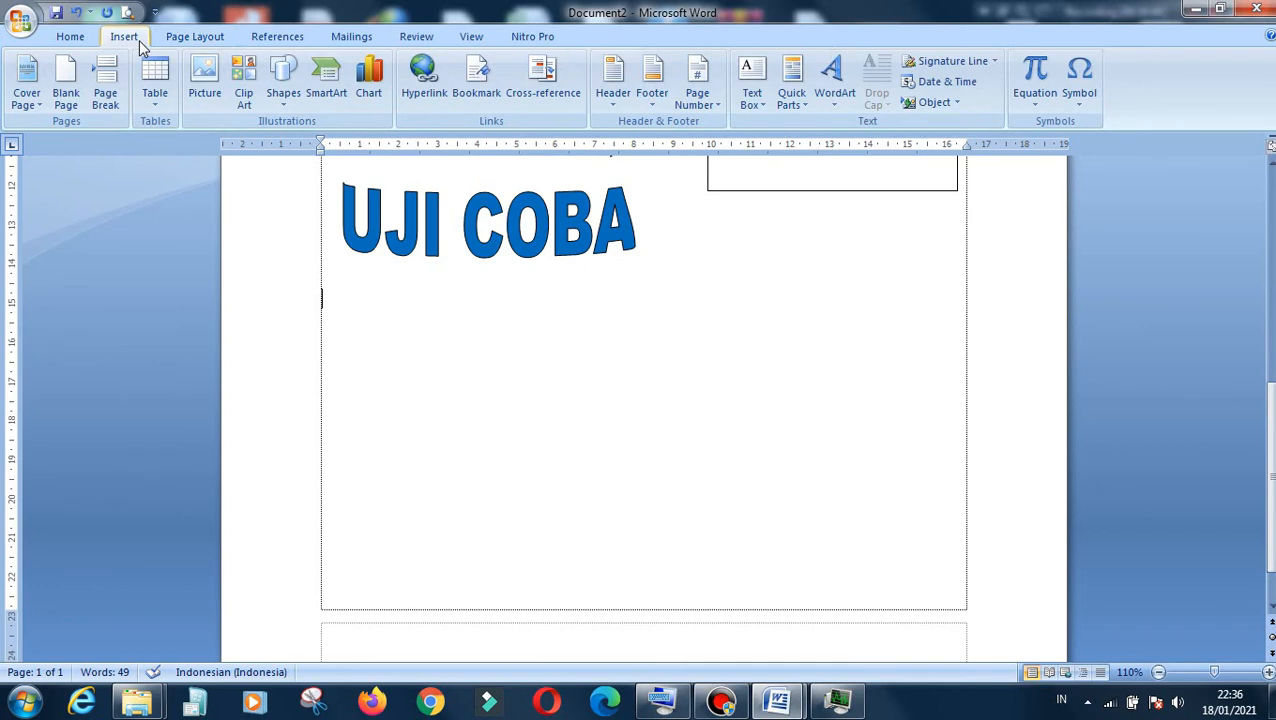
click(66, 82)
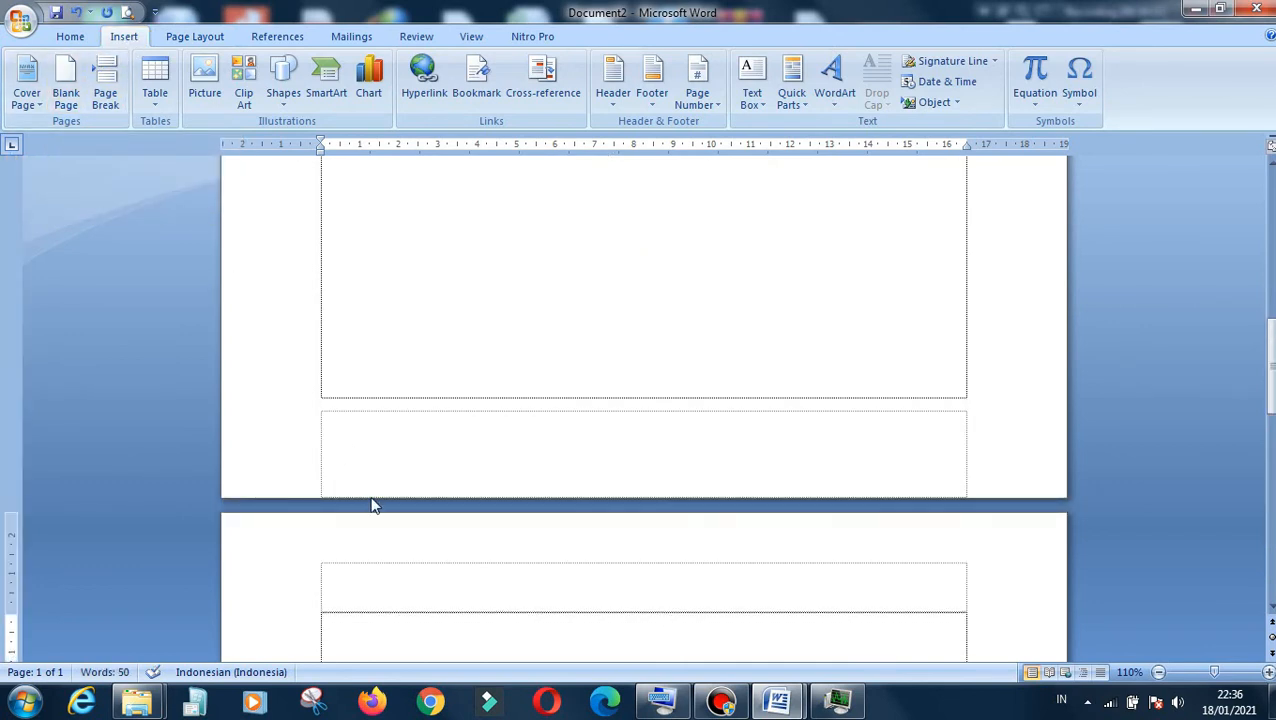
scroll(371, 492, down, 3)
scroll(371, 492, down, 3)
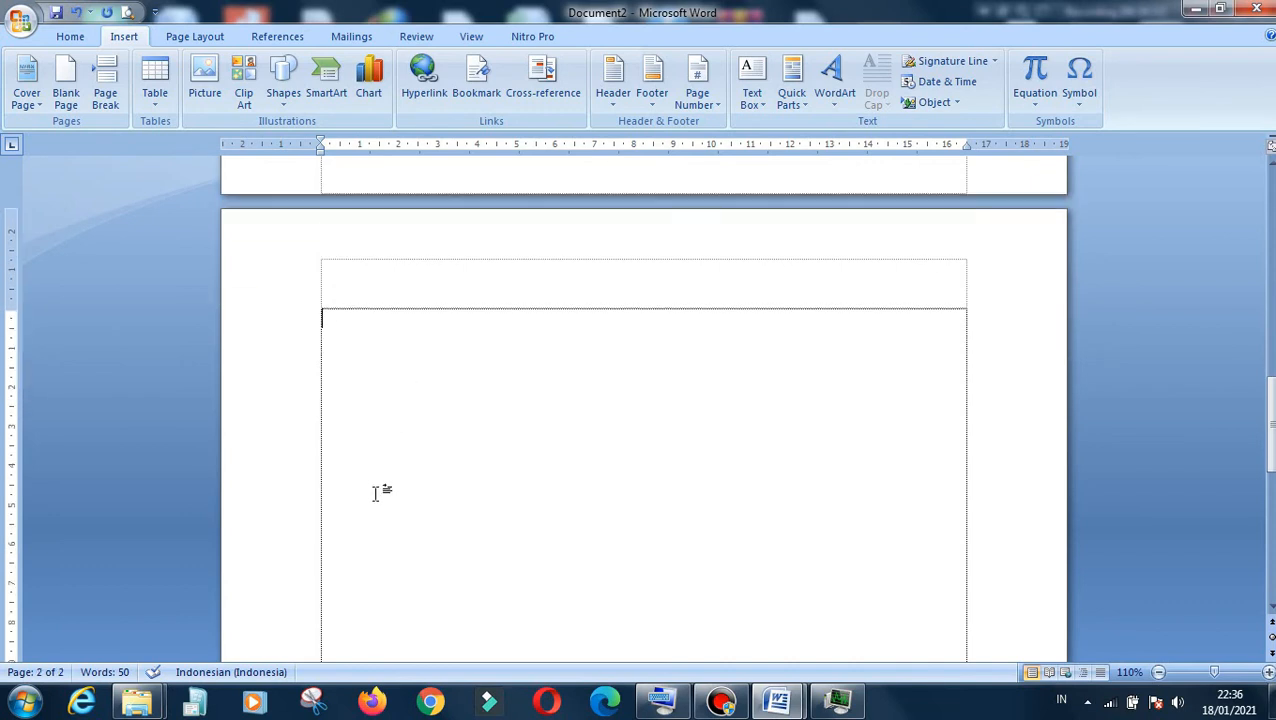
Apply the Apex theme to the document
click(192, 37)
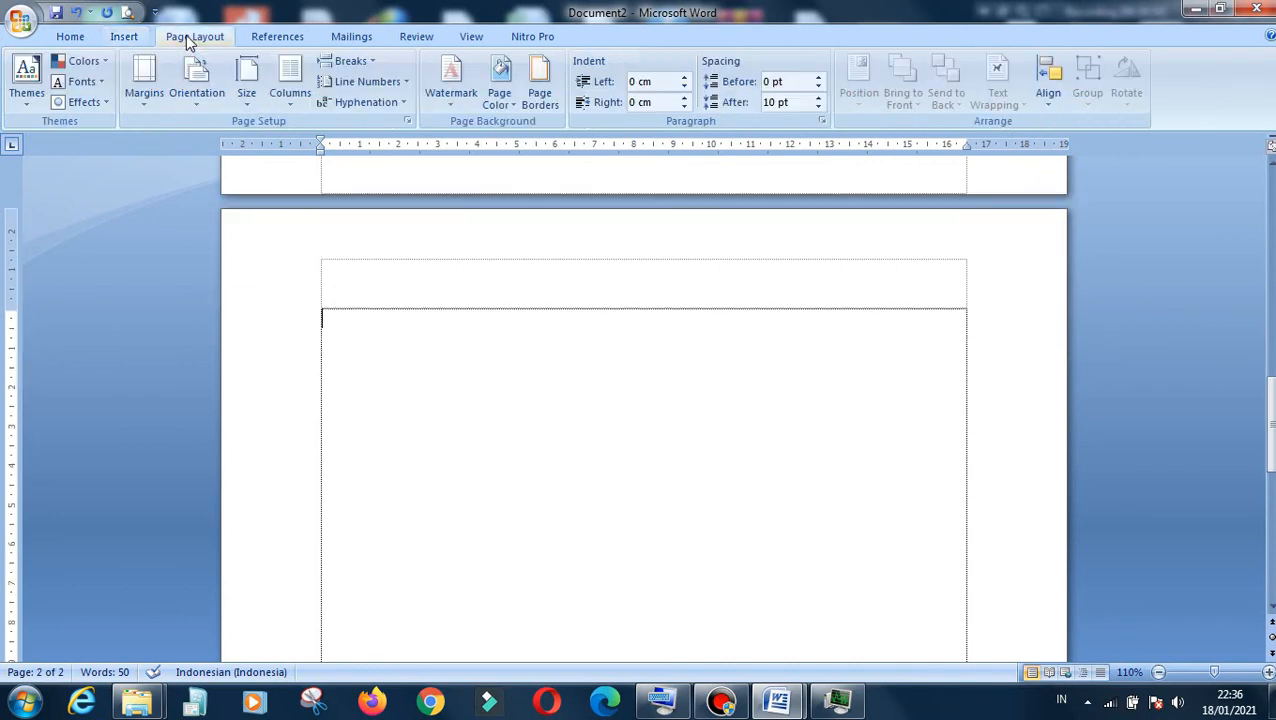
click(27, 115)
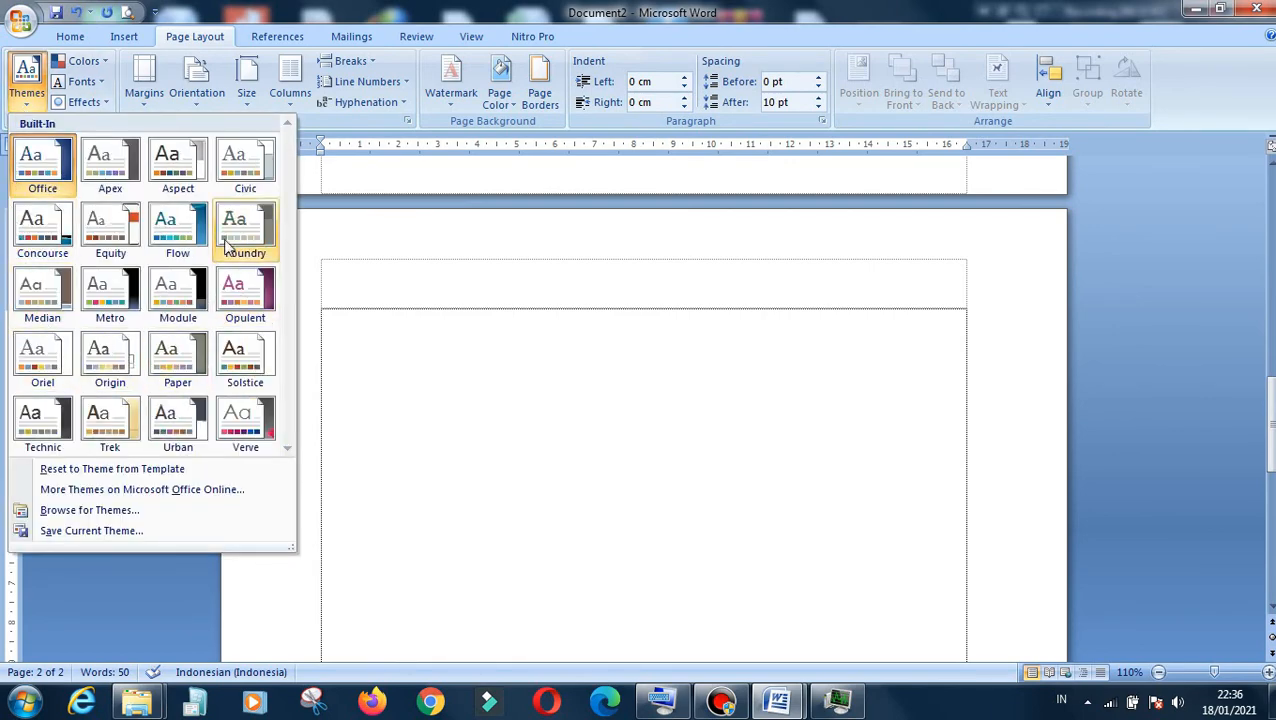
click(112, 170)
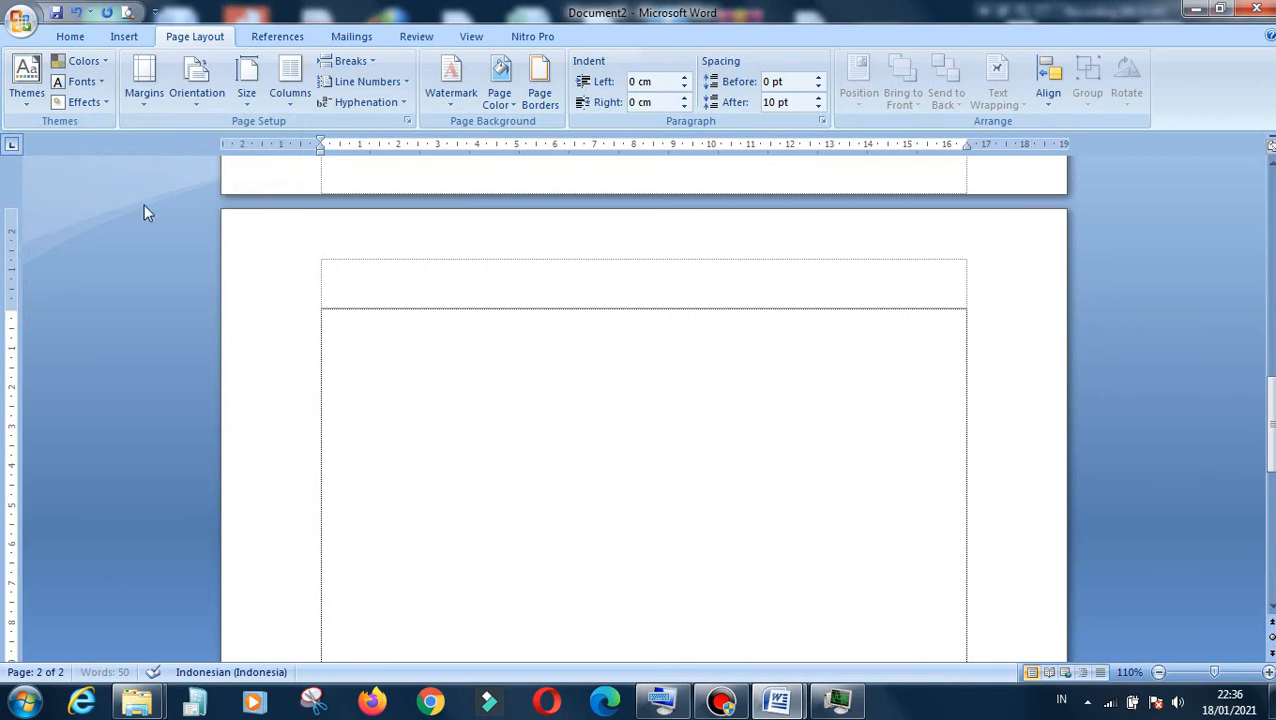
click(35, 100)
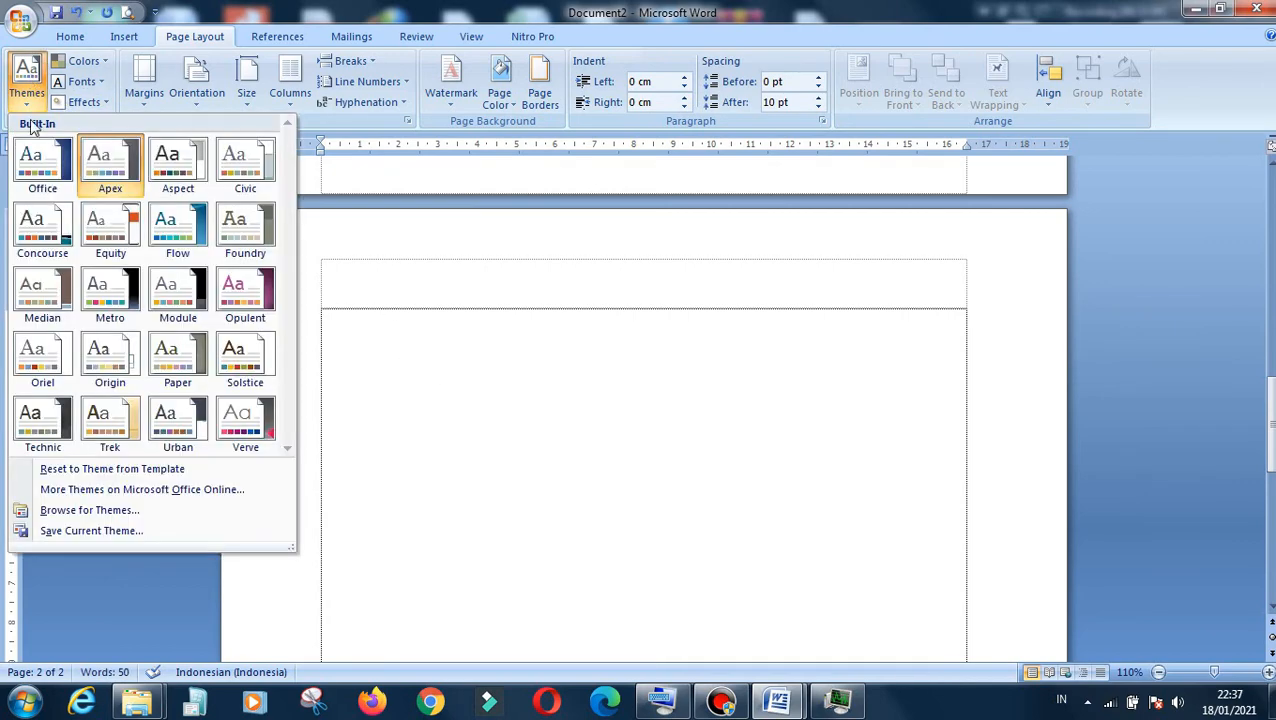
click(108, 165)
scroll(594, 448, up, 10)
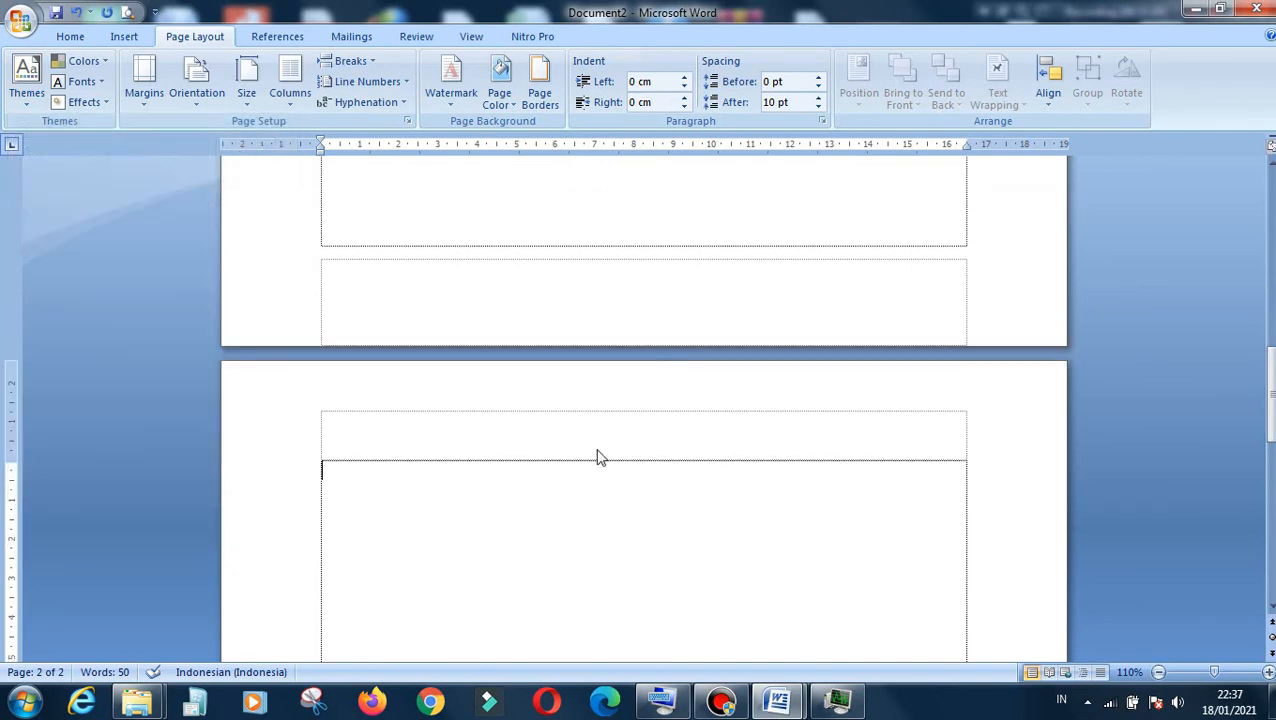
scroll(589, 444, down, 8)
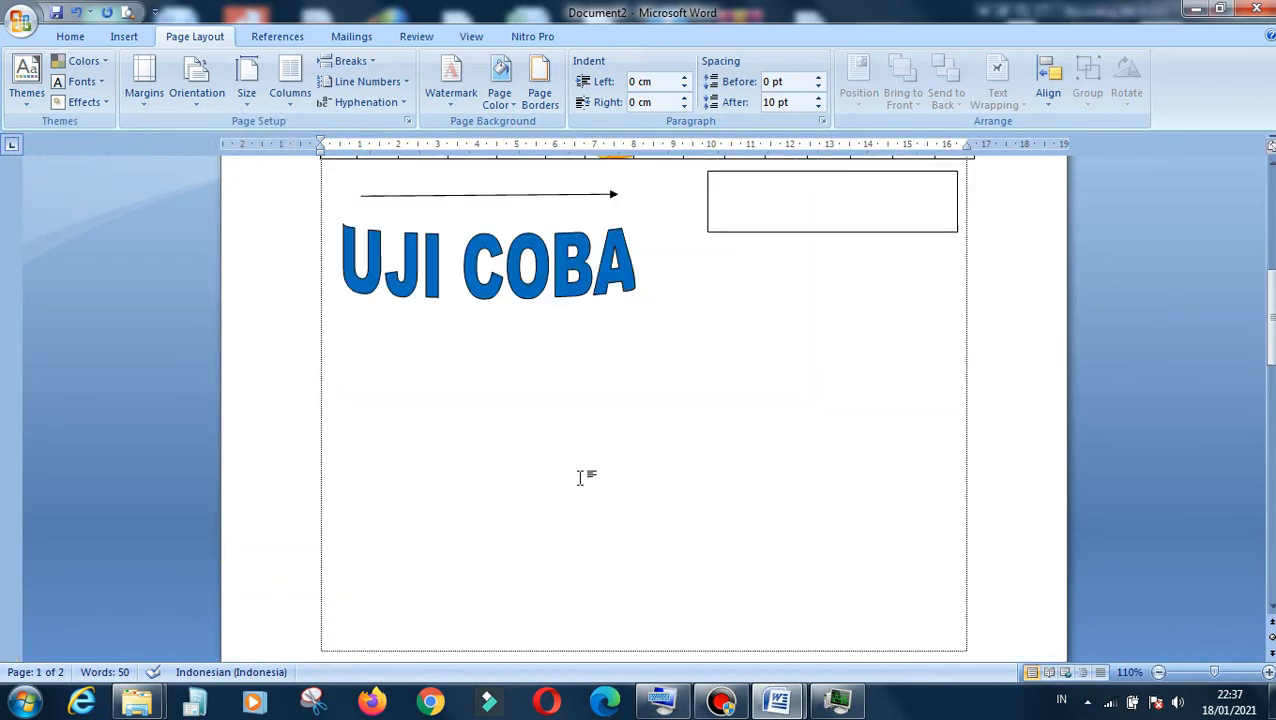
scroll(575, 485, down, 3)
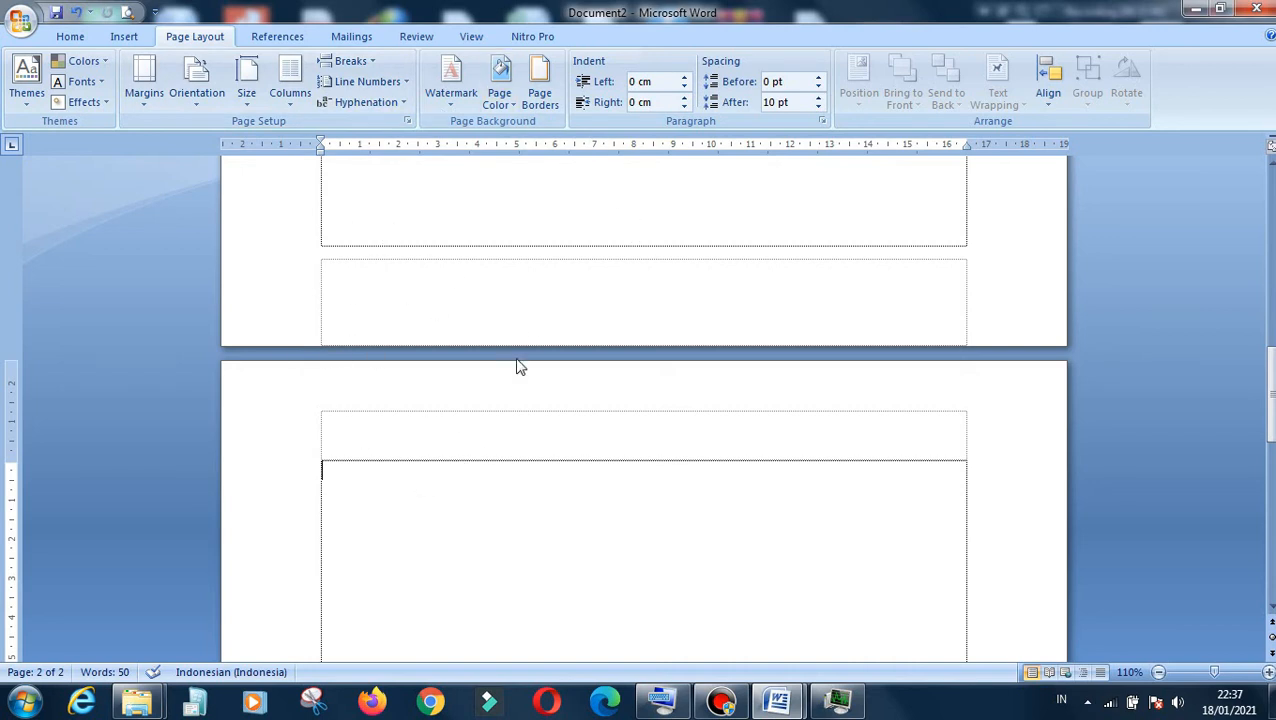
scroll(407, 441, down, 3)
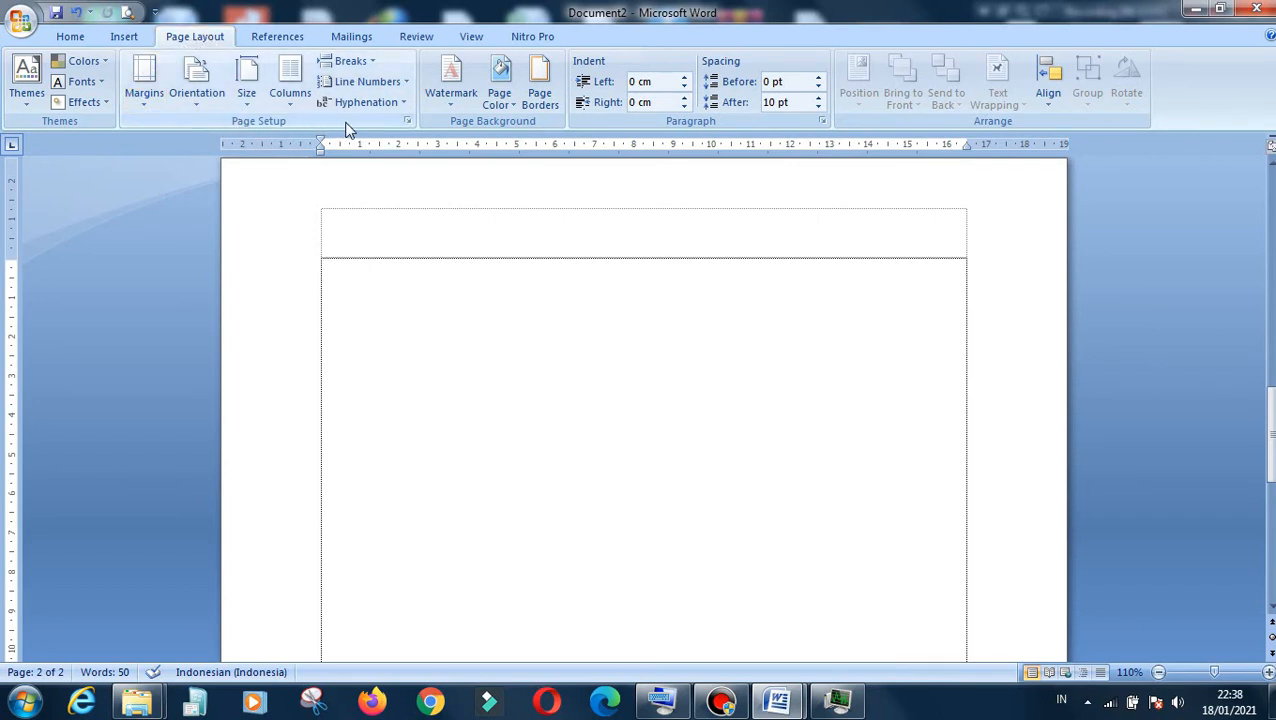
Set the top and left page margins to 1 cm in the page setup
click(408, 123)
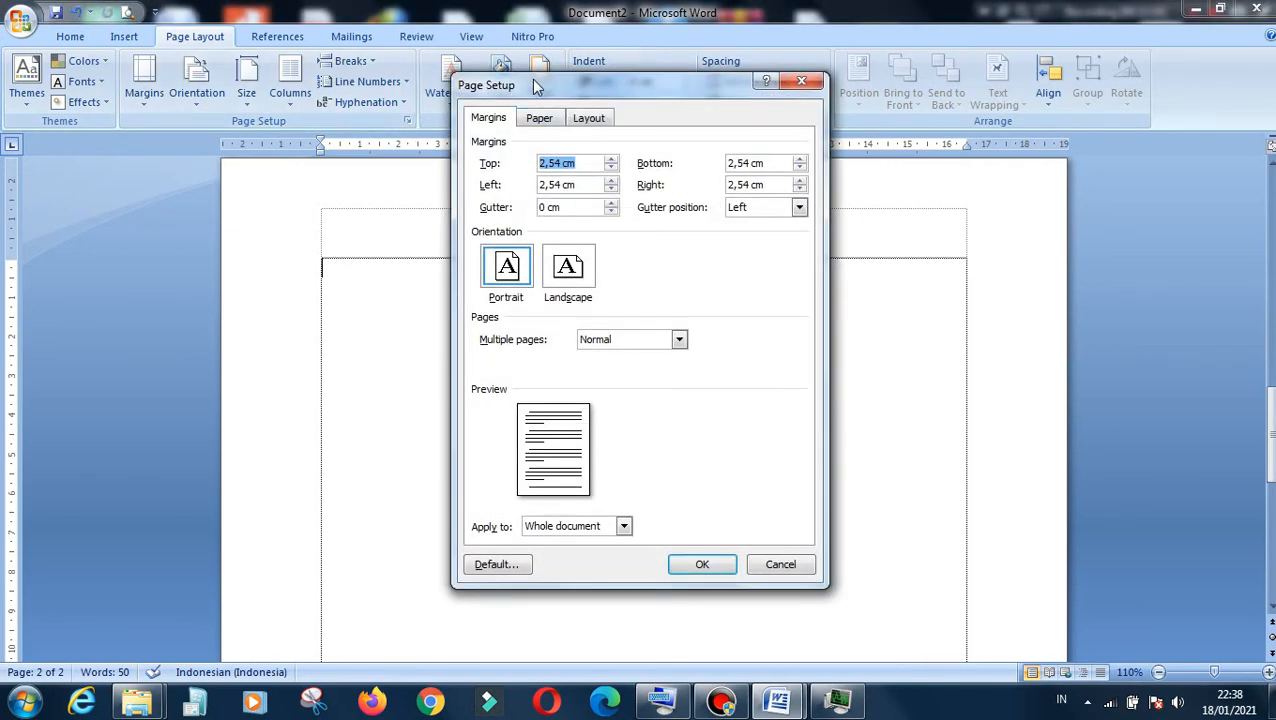
drag(531, 83, 936, 100)
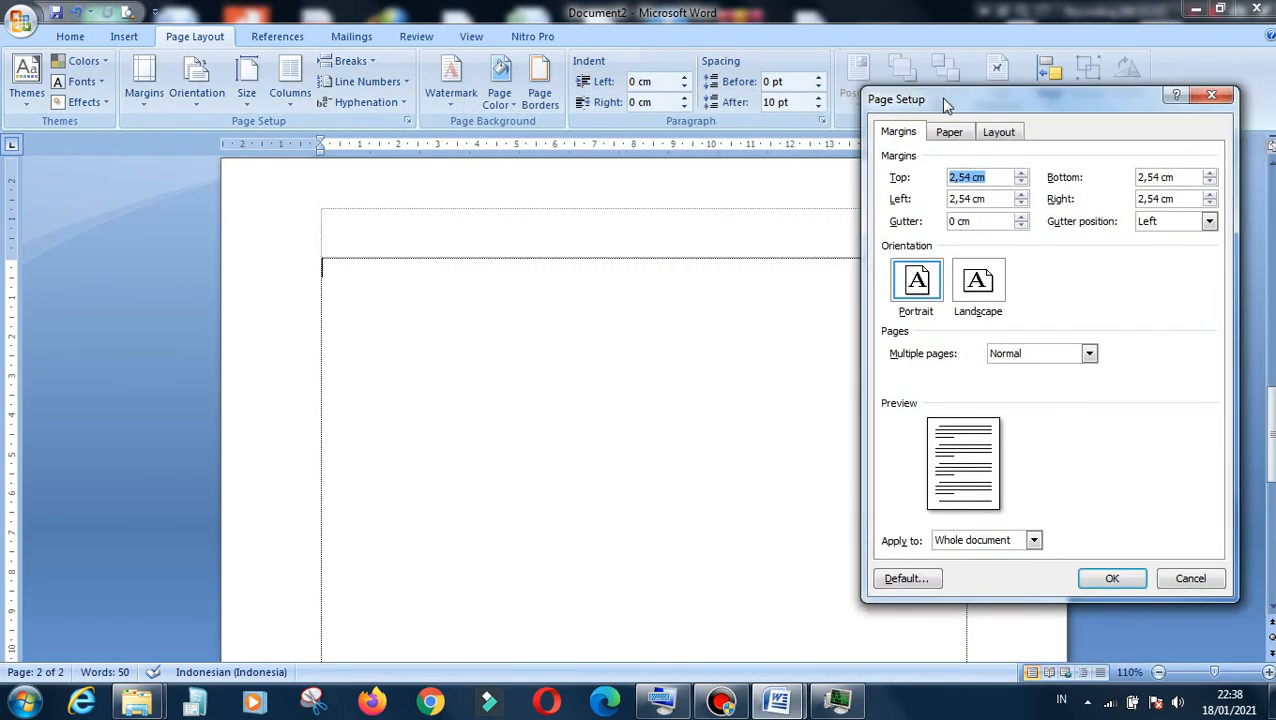
click(906, 137)
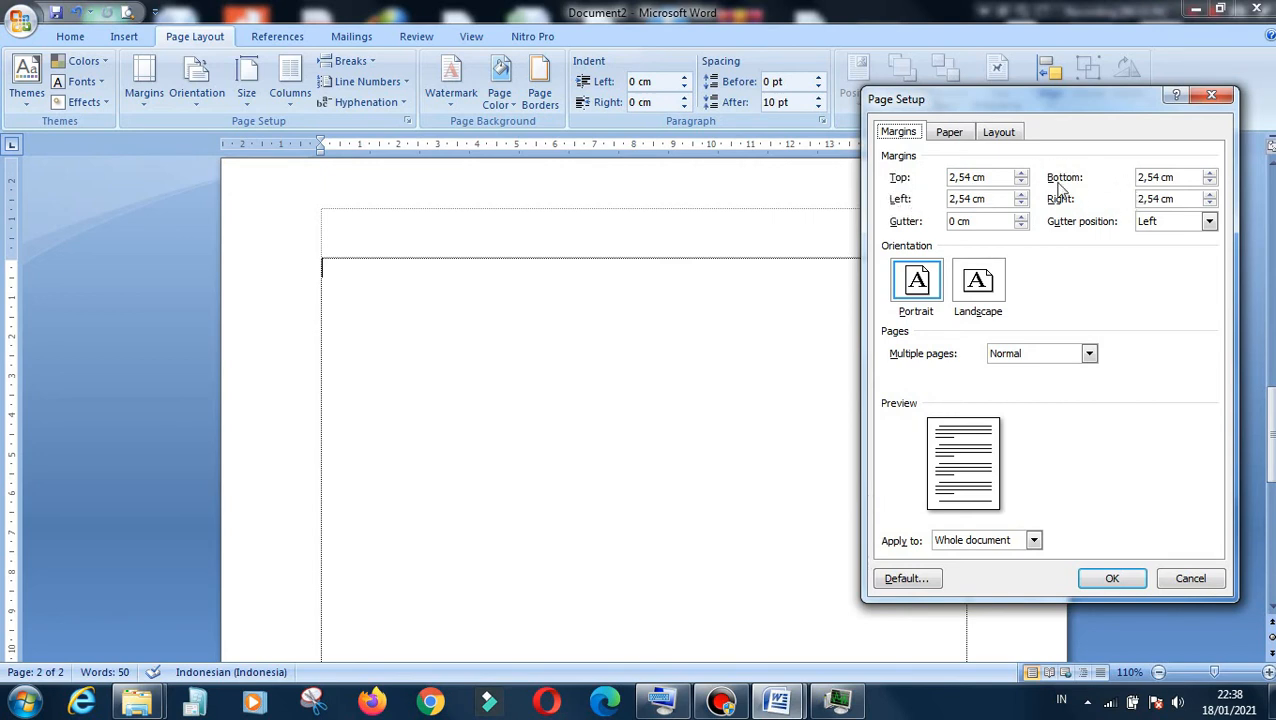
click(972, 176)
click(1020, 186)
drag(968, 177, 900, 178)
text(1)
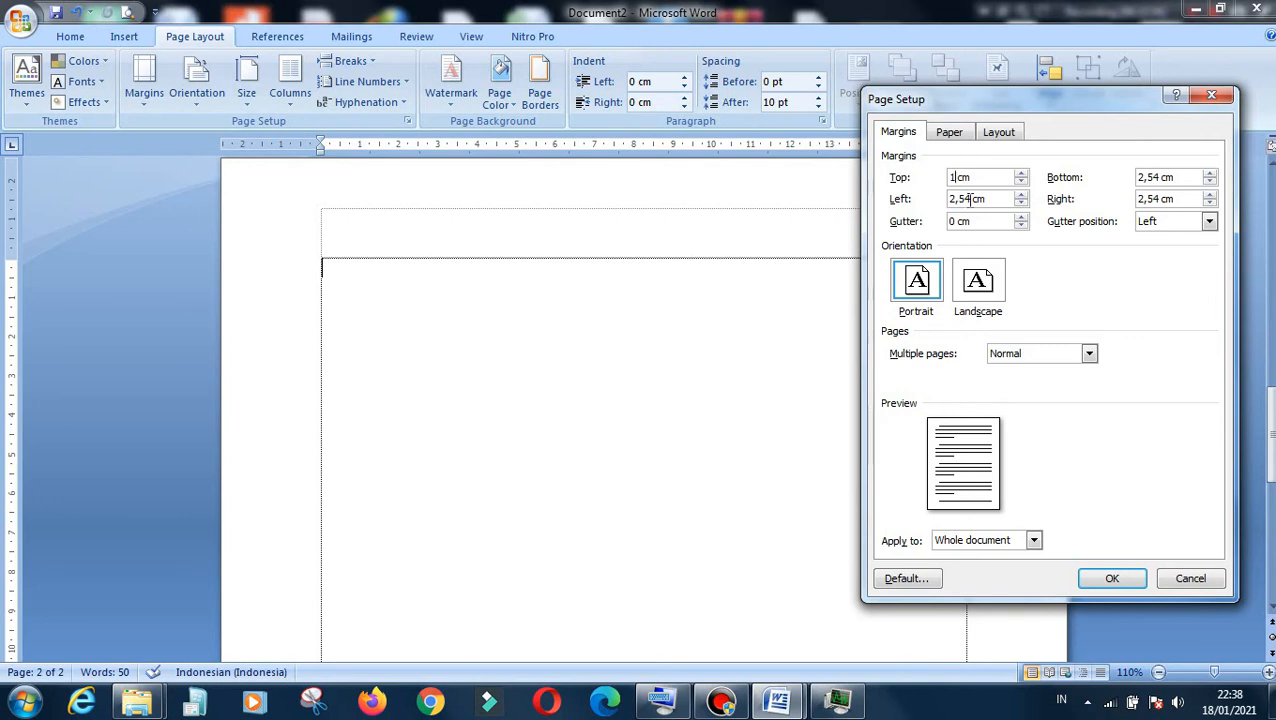
drag(970, 199, 912, 200)
text(1)
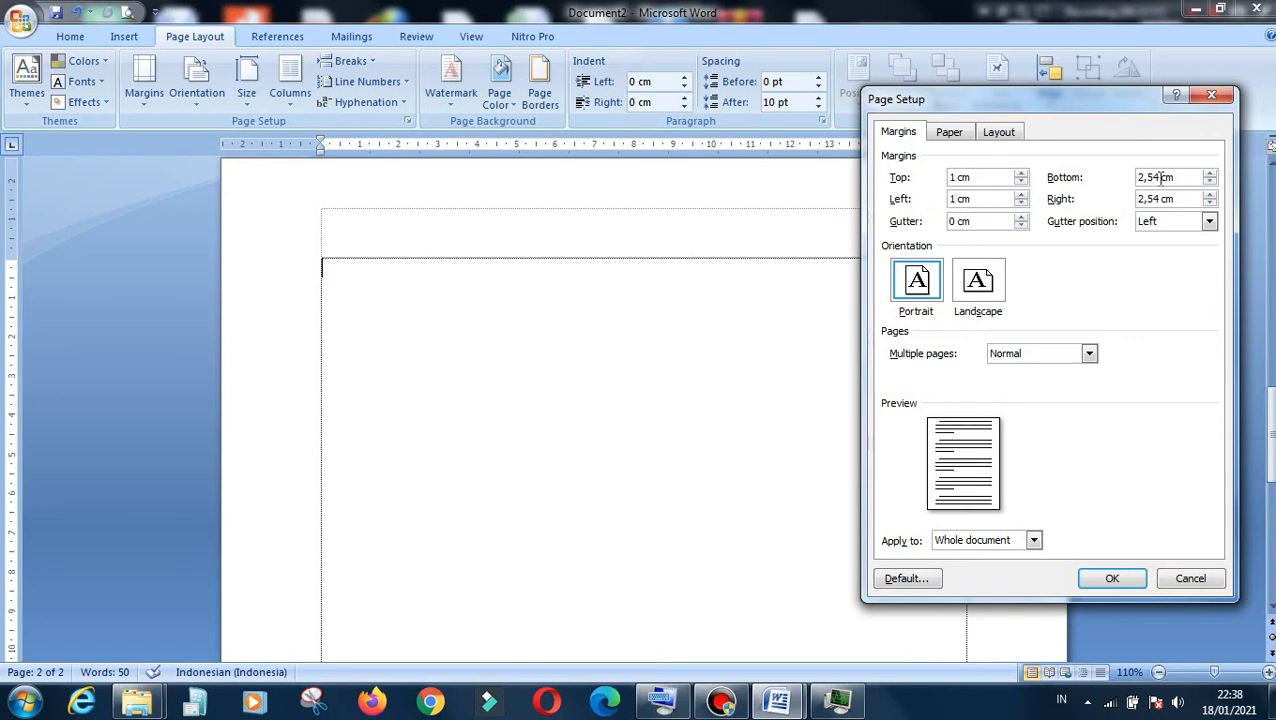
Set the bottom and right page margins to 1 cm and apply the margins to the whole document
drag(1160, 177, 1115, 198)
text(1)
text(1)
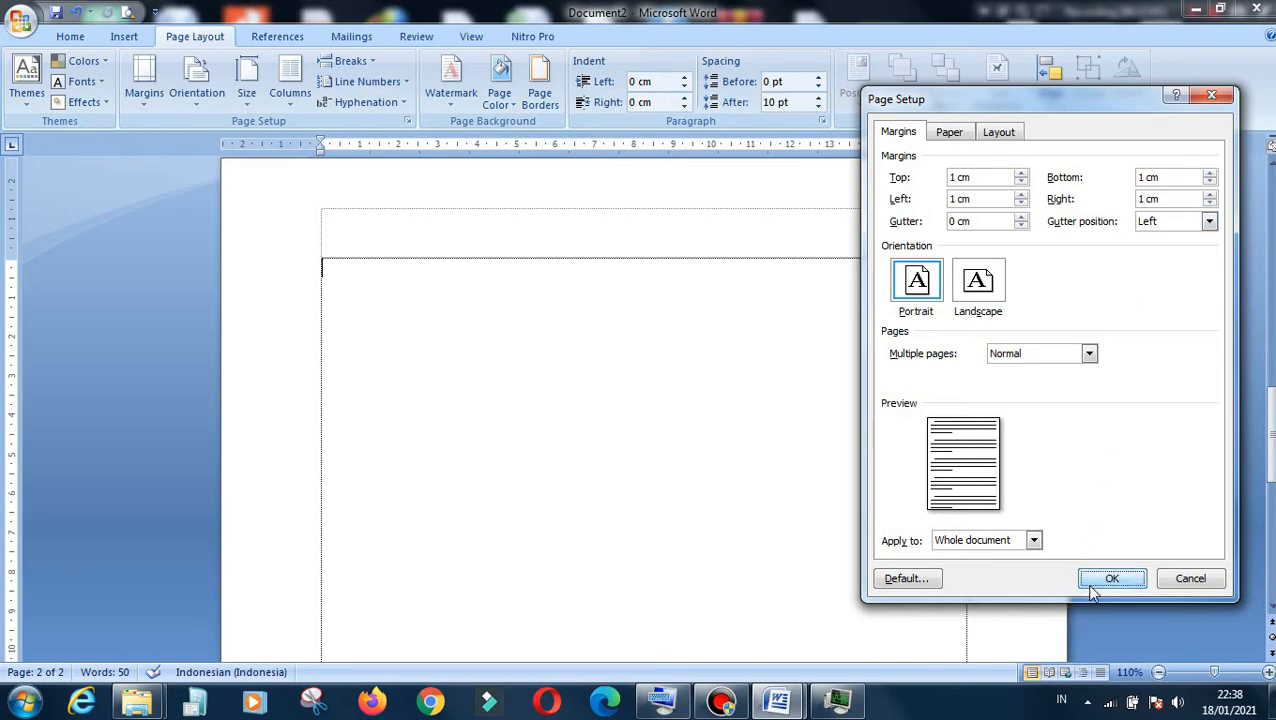
click(1096, 585)
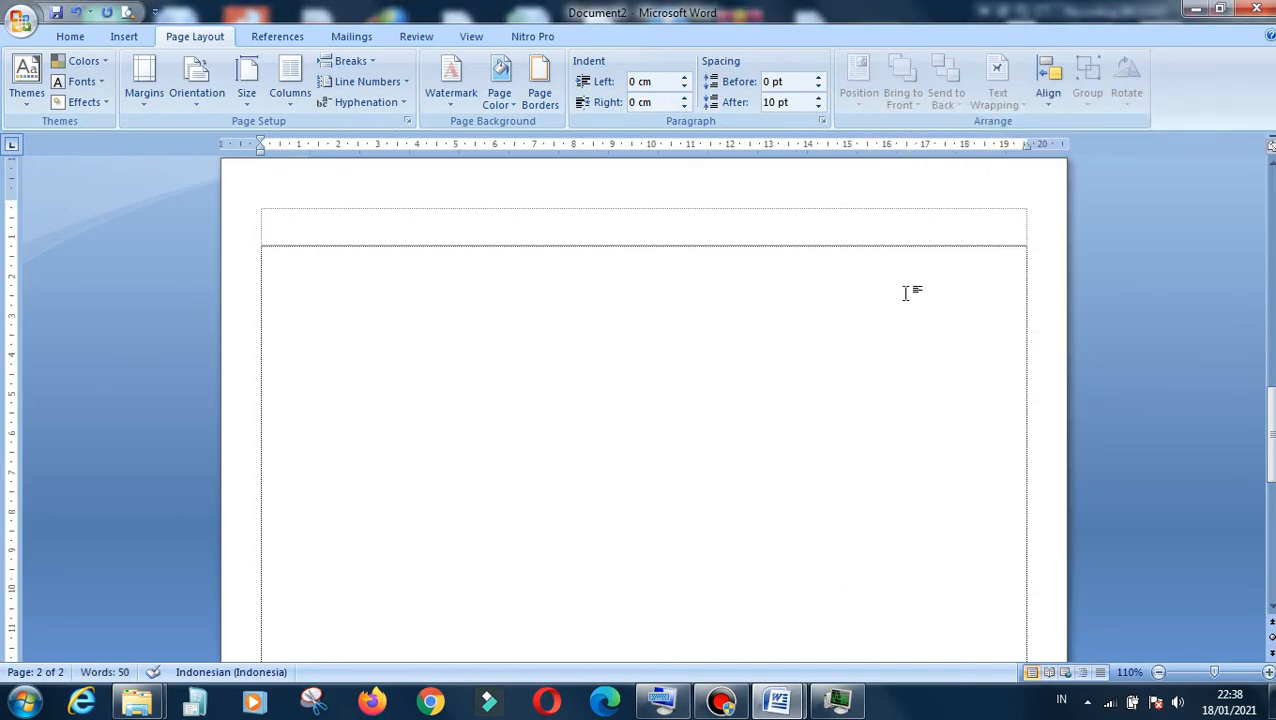
scroll(908, 293, up, 2)
scroll(908, 290, down, 4)
scroll(909, 290, up, 1)
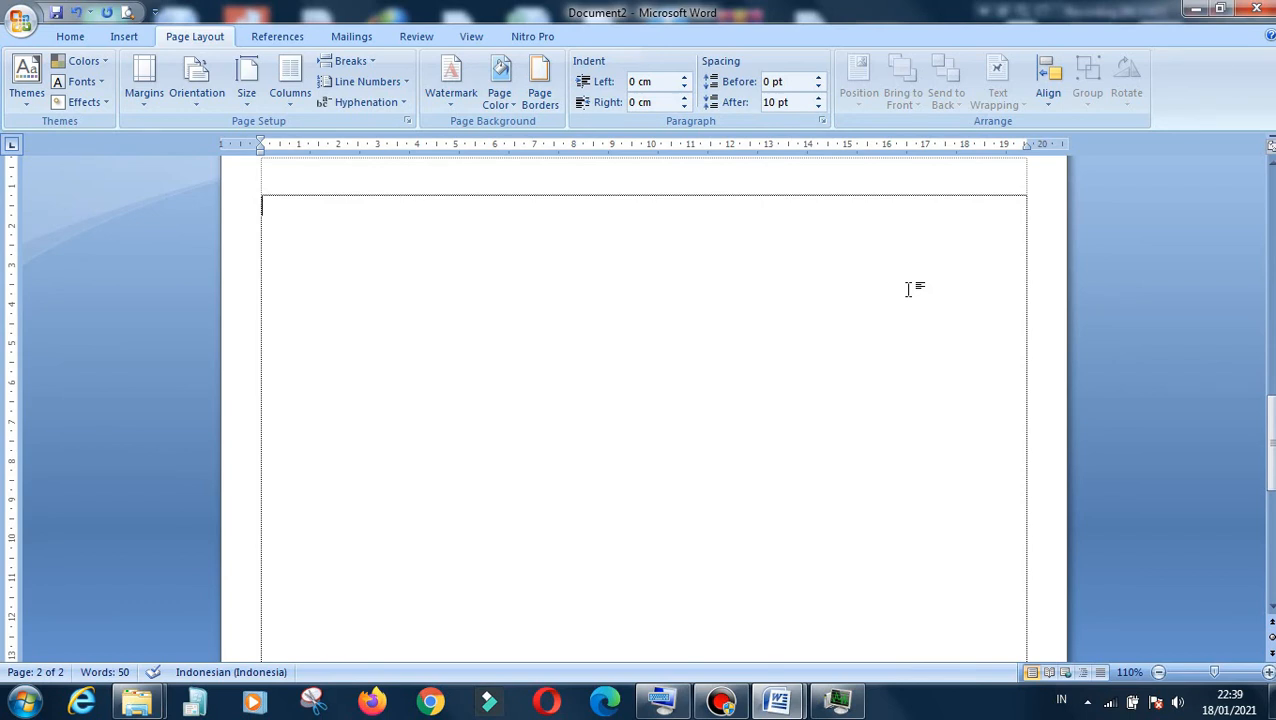
Change the orientation of the whole document to landscape
click(408, 122)
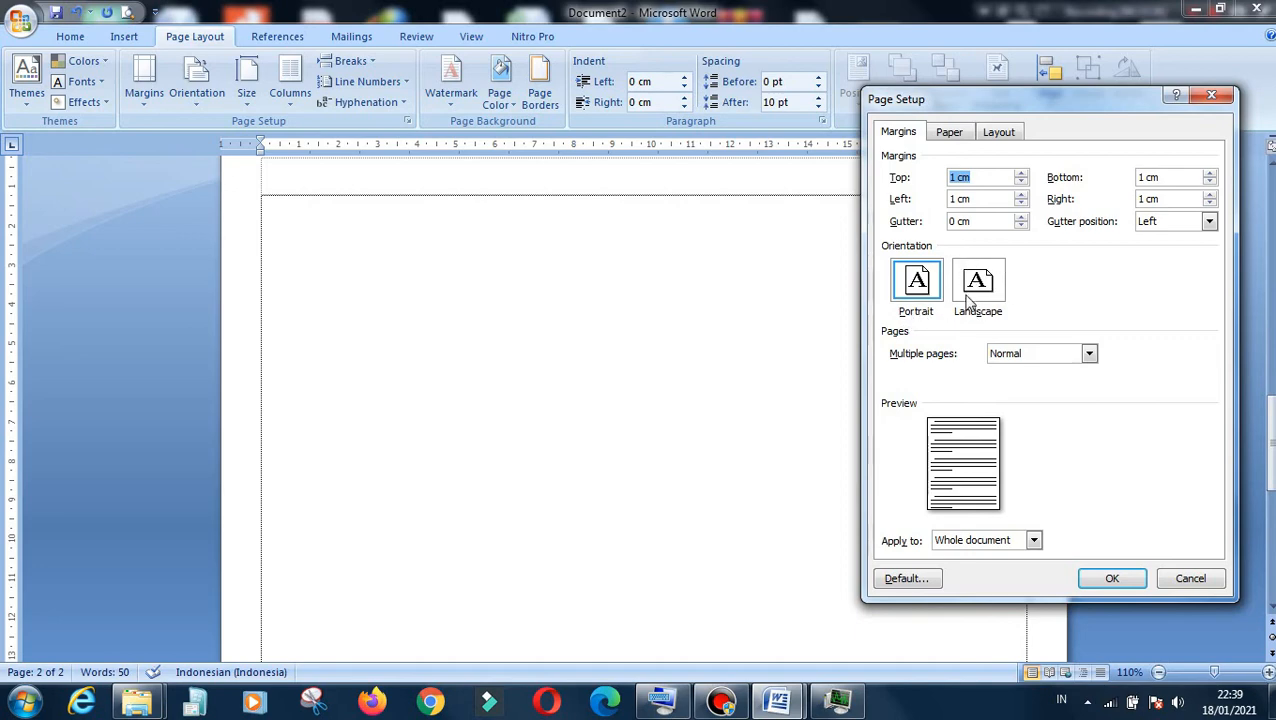
drag(923, 105, 752, 97)
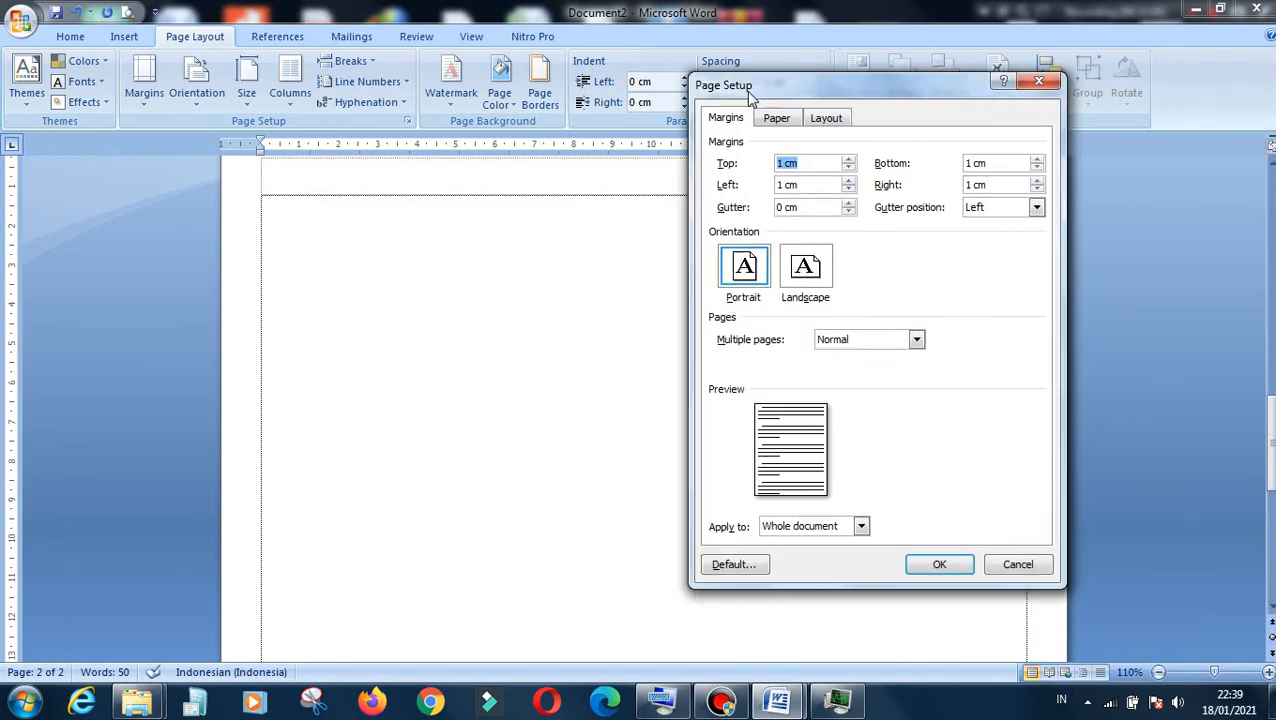
click(799, 272)
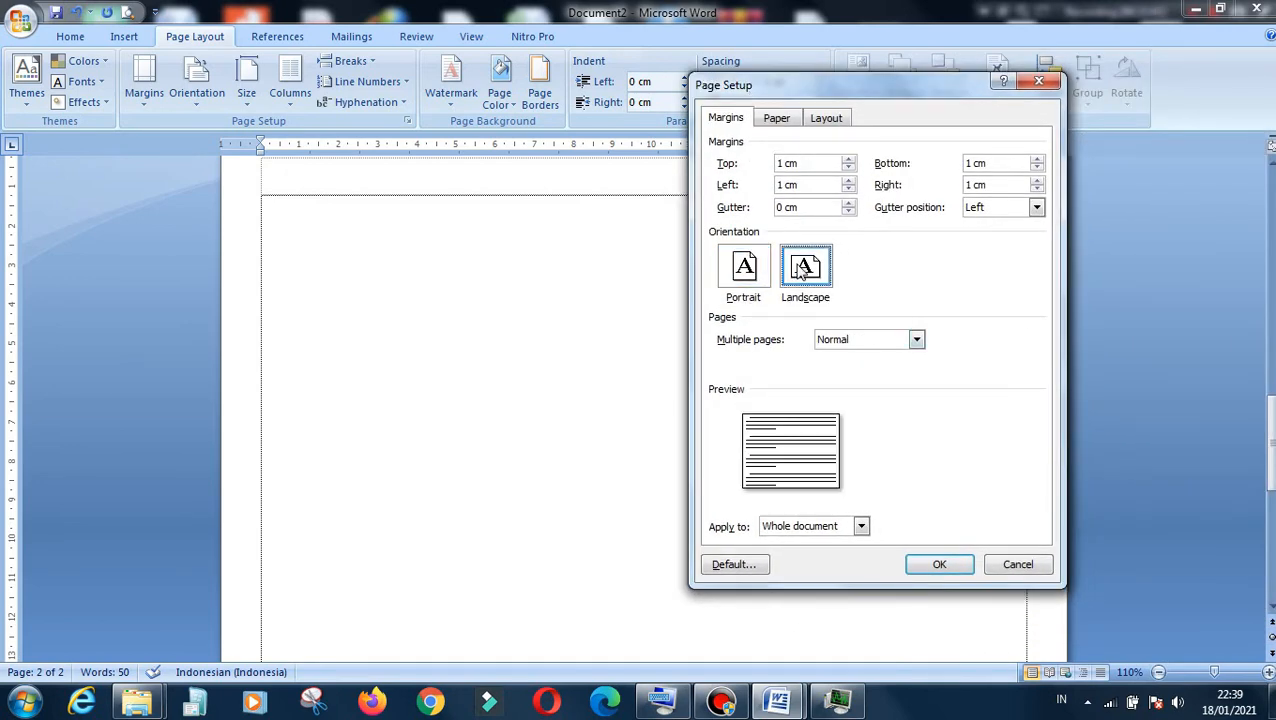
click(940, 564)
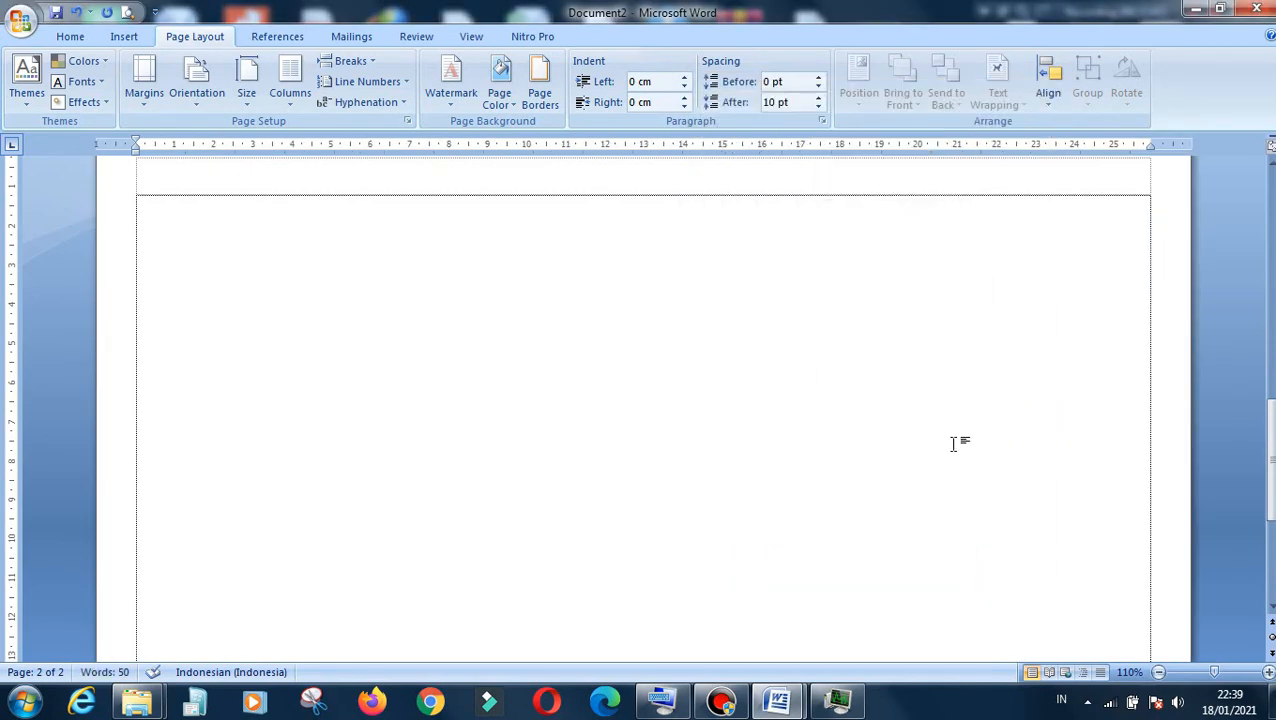
ctrl+scroll(955, 443, down, 4)
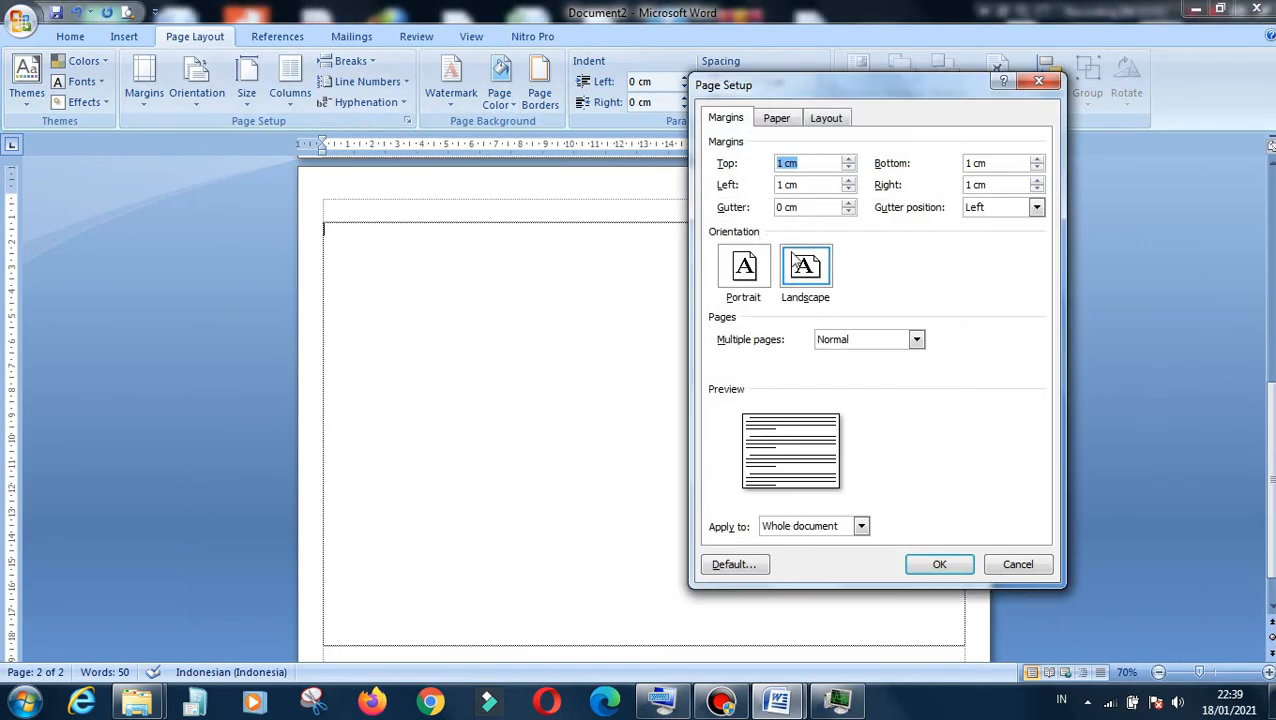
Return the whole document to portrait orientation
click(743, 268)
click(940, 566)
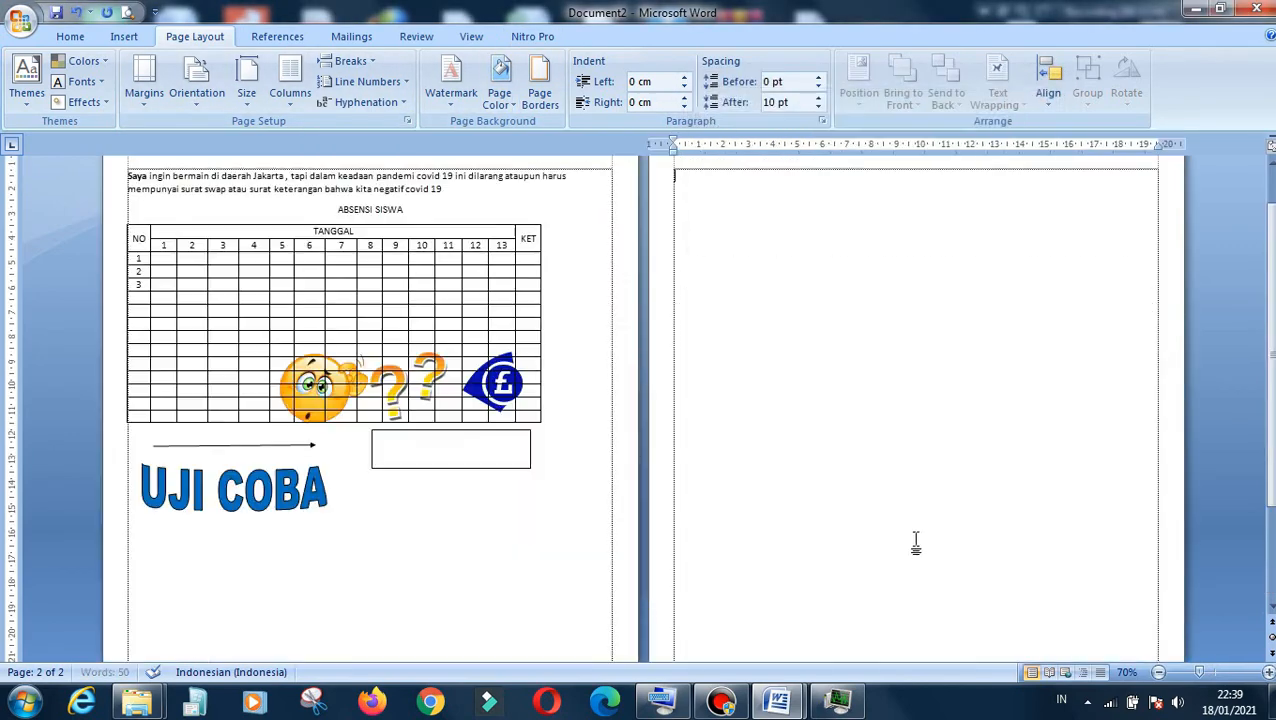
scroll(888, 515, down, 4)
scroll(882, 519, up, 4)
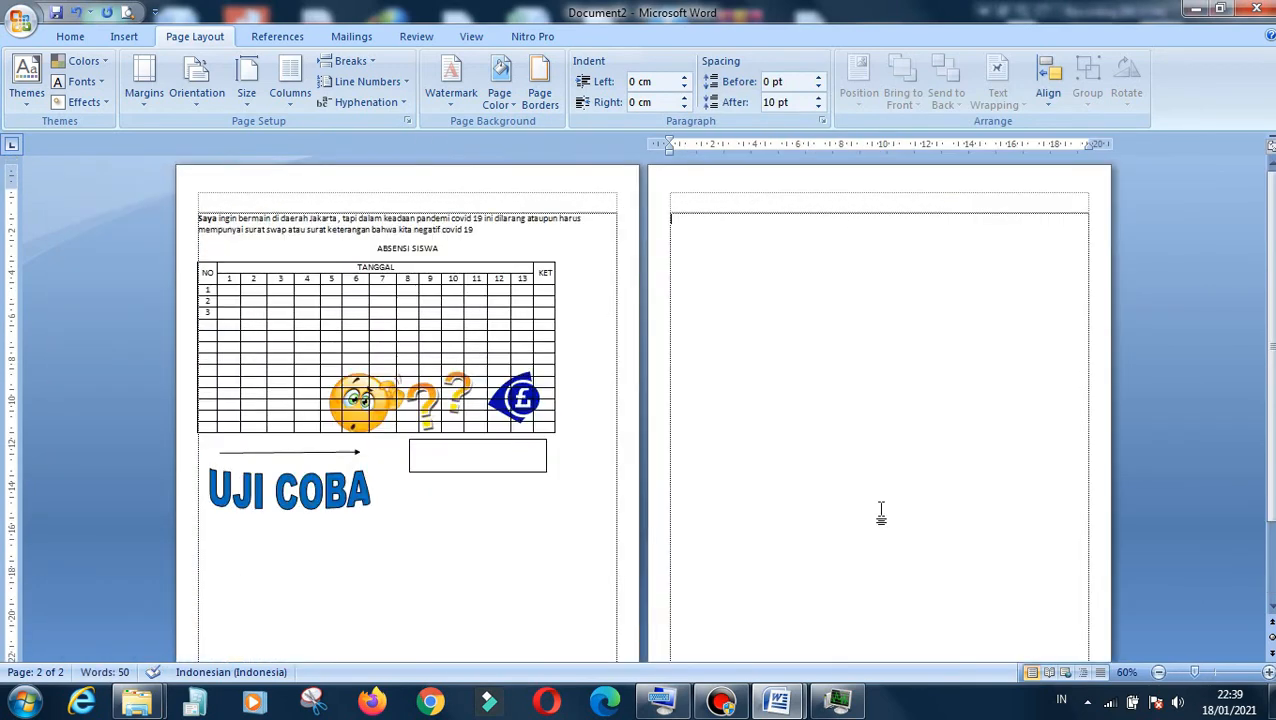
click(406, 120)
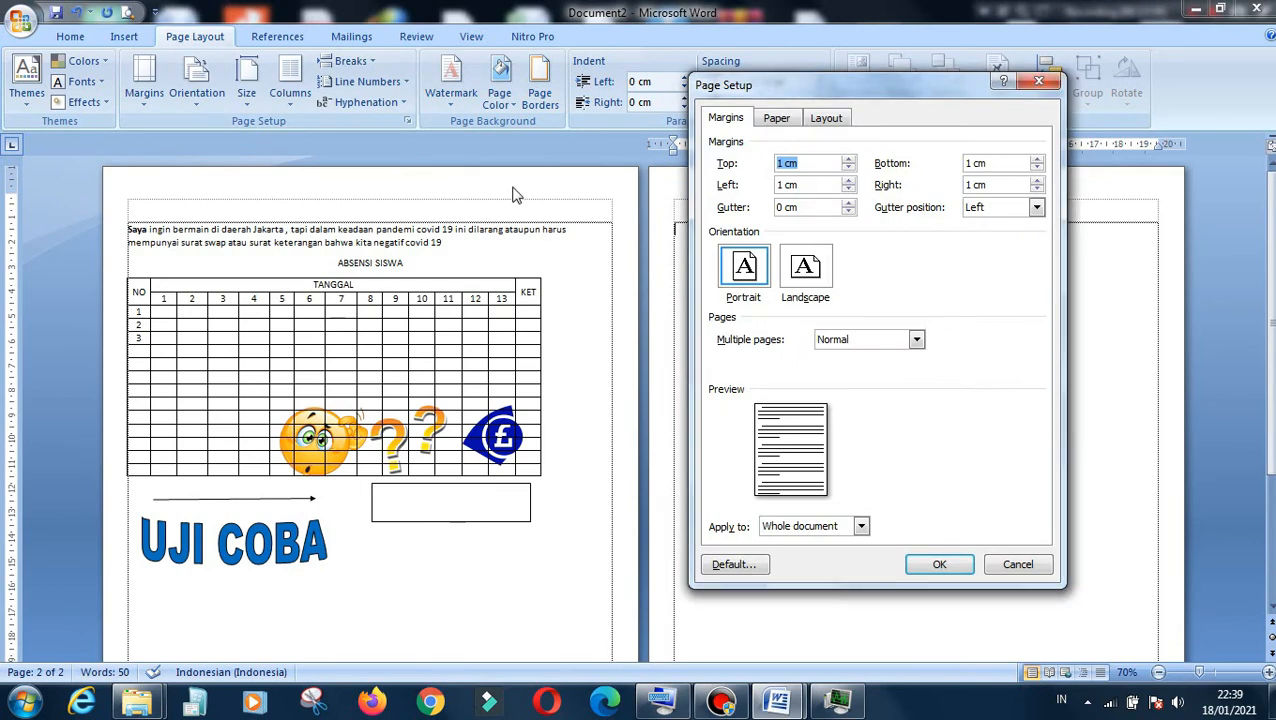
click(1017, 564)
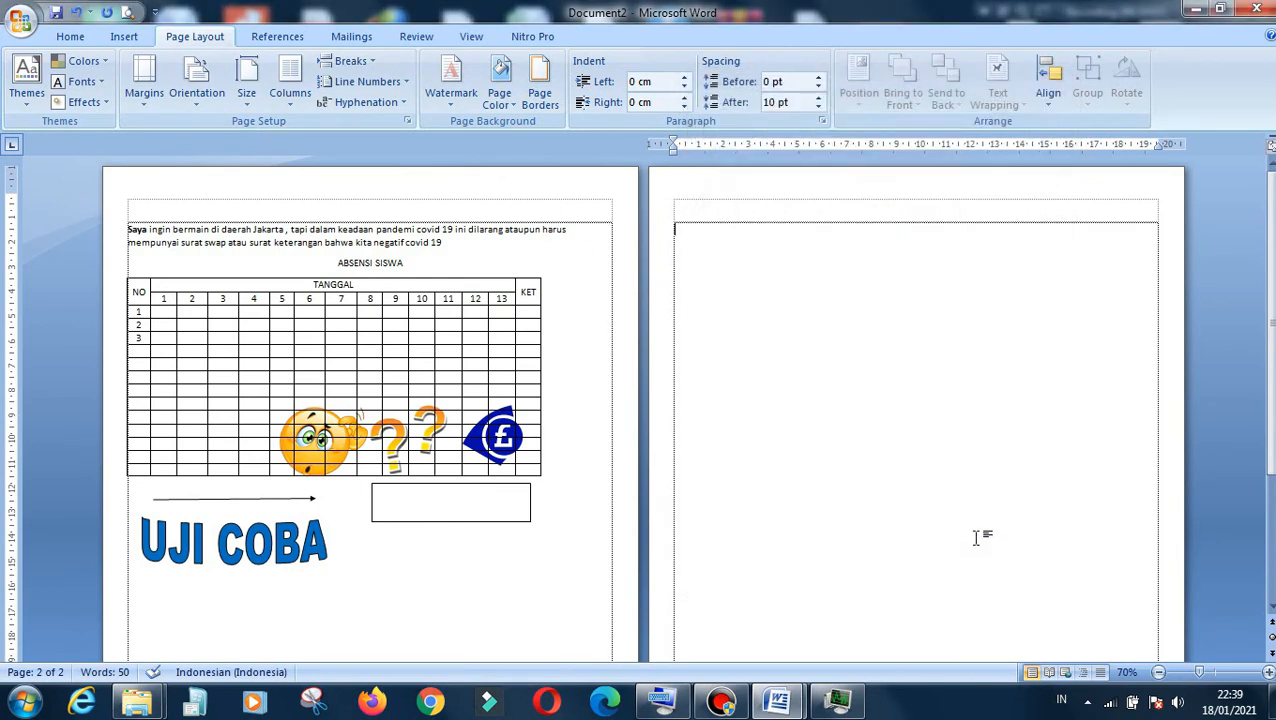
scroll(980, 530, down, 1)
scroll(980, 530, up, 5)
scroll(970, 530, down, 1)
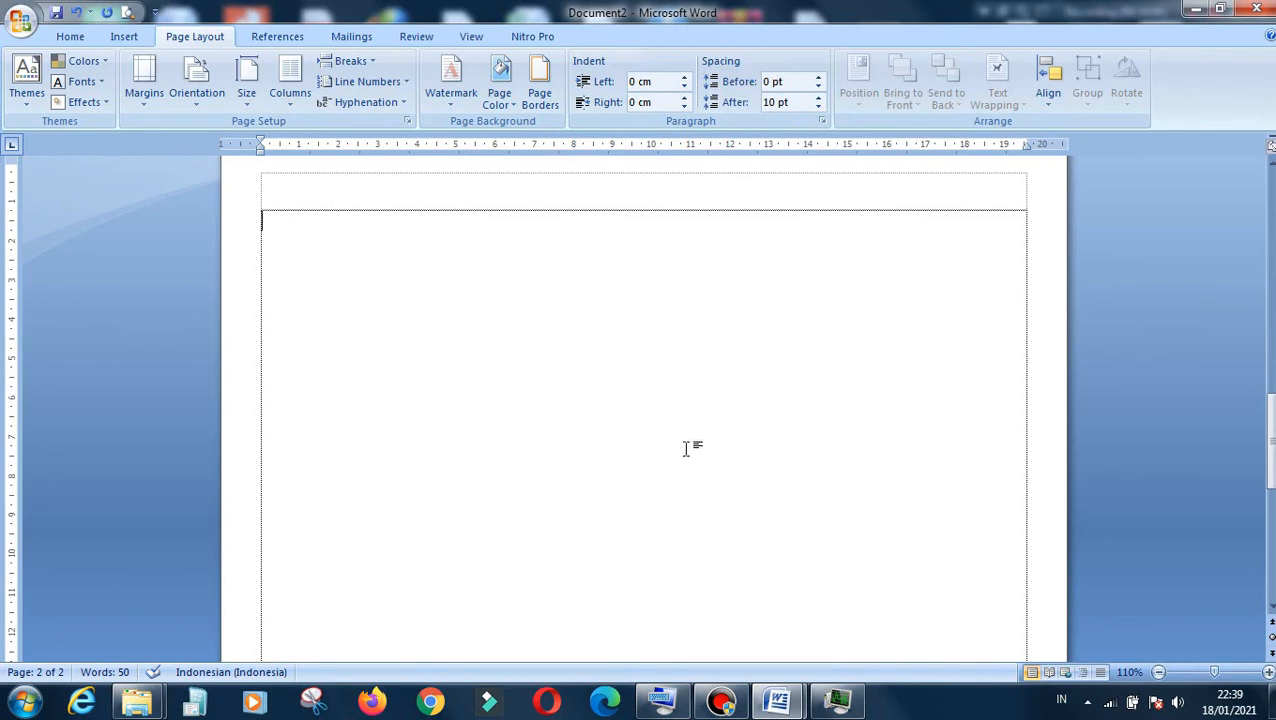
Set the paper size of the whole document to A4 in the page setup
click(407, 121)
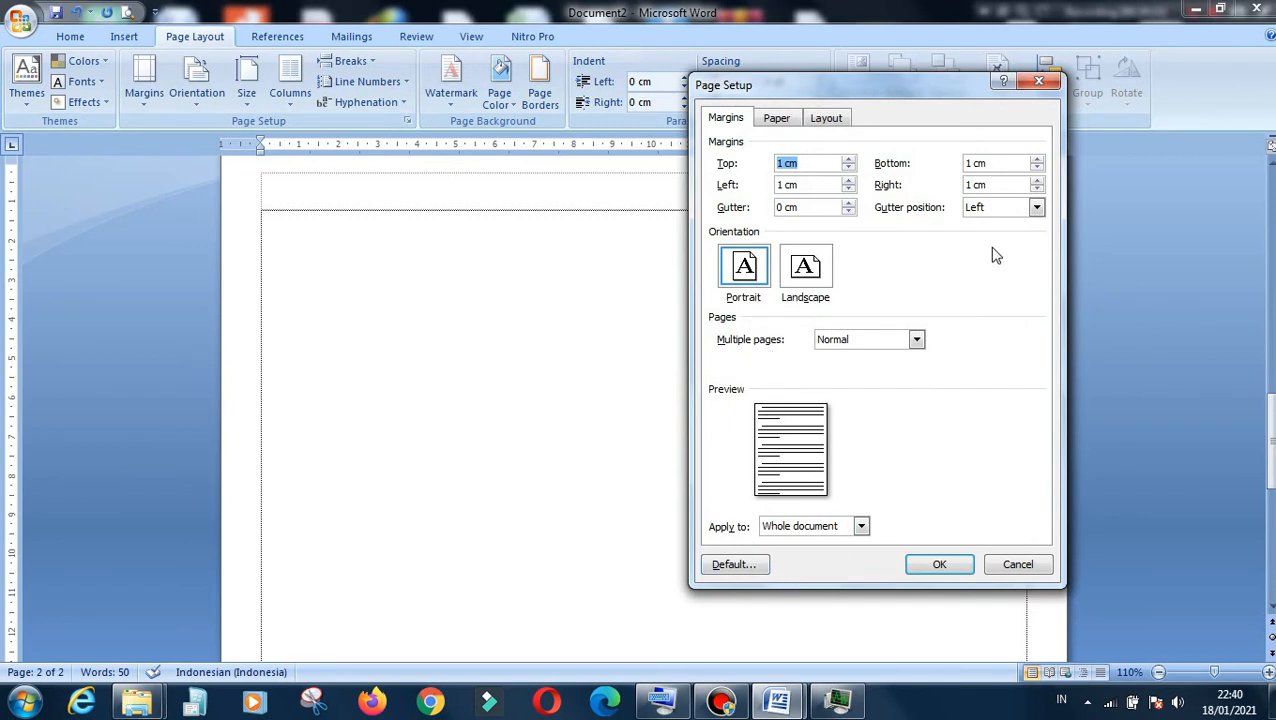
click(780, 124)
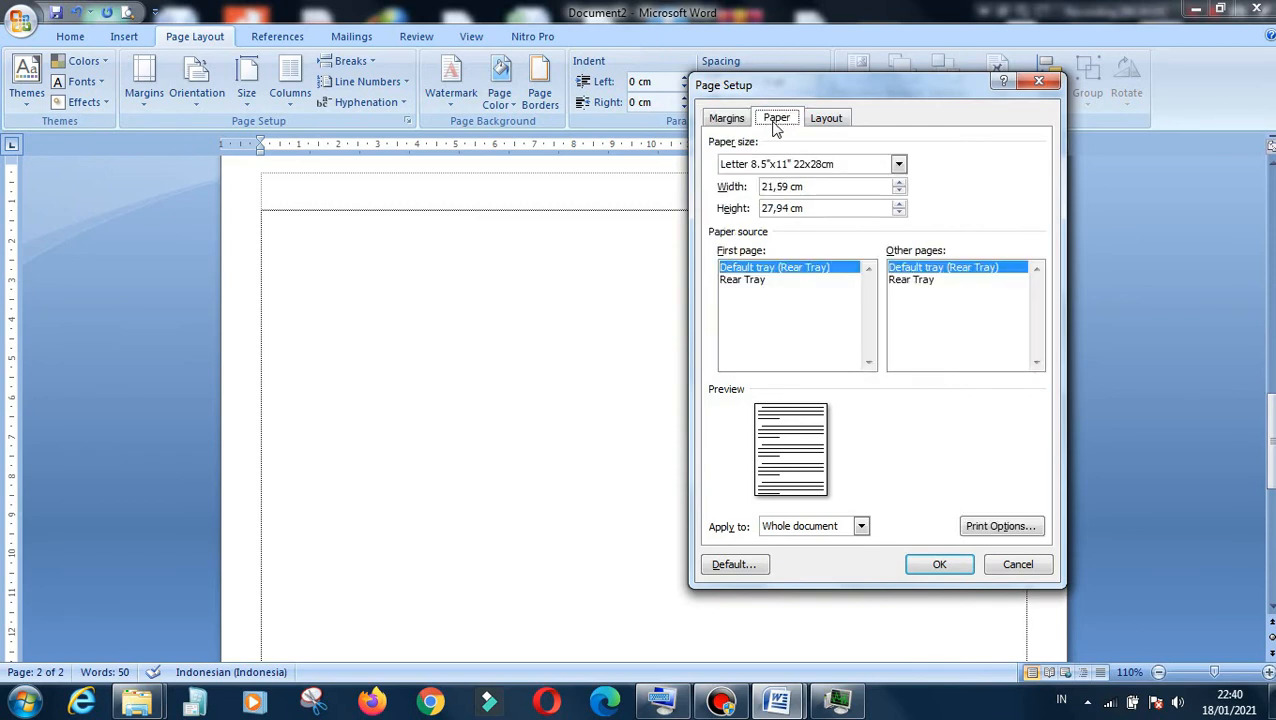
click(815, 172)
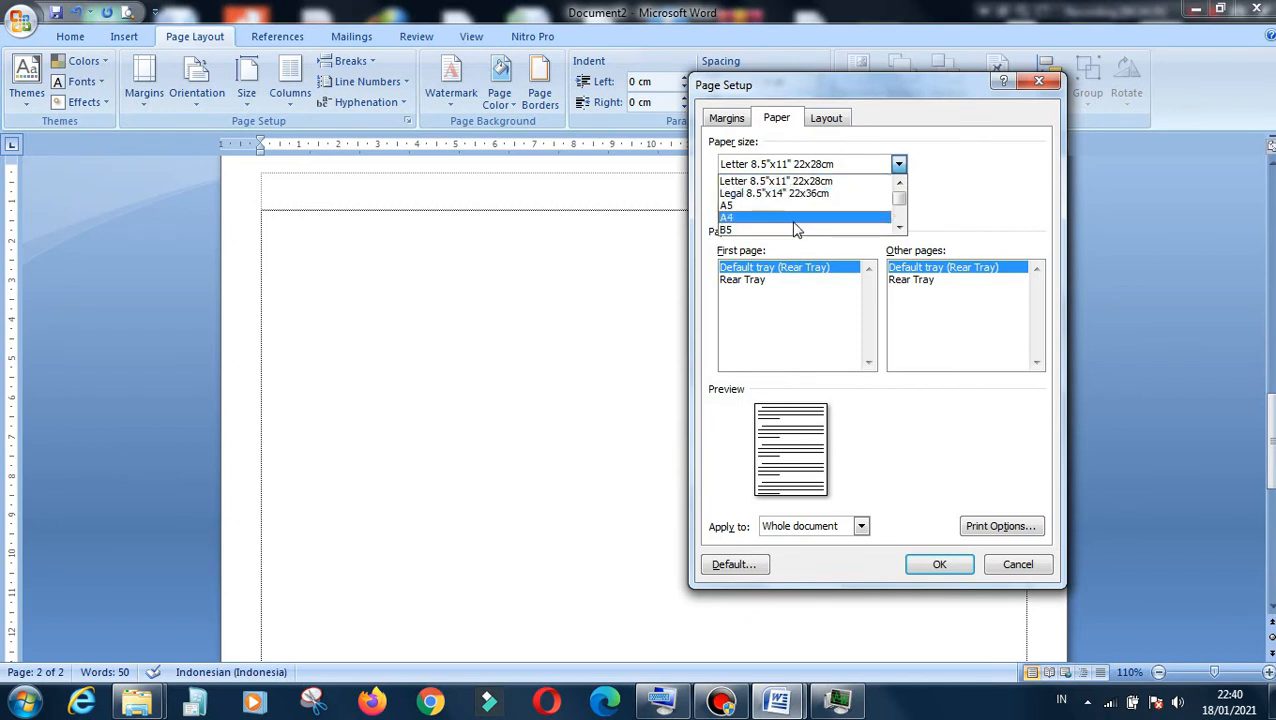
scroll(810, 213, down, 1)
scroll(810, 215, down, 5)
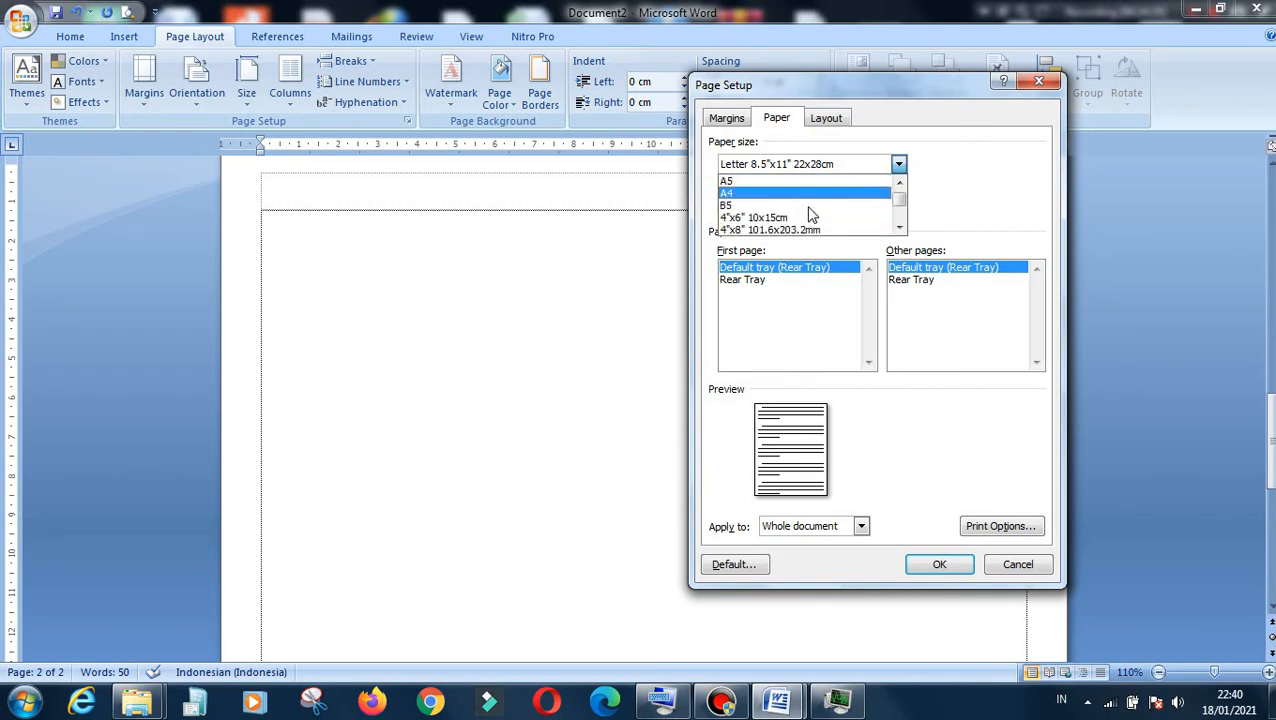
scroll(810, 215, down, 10)
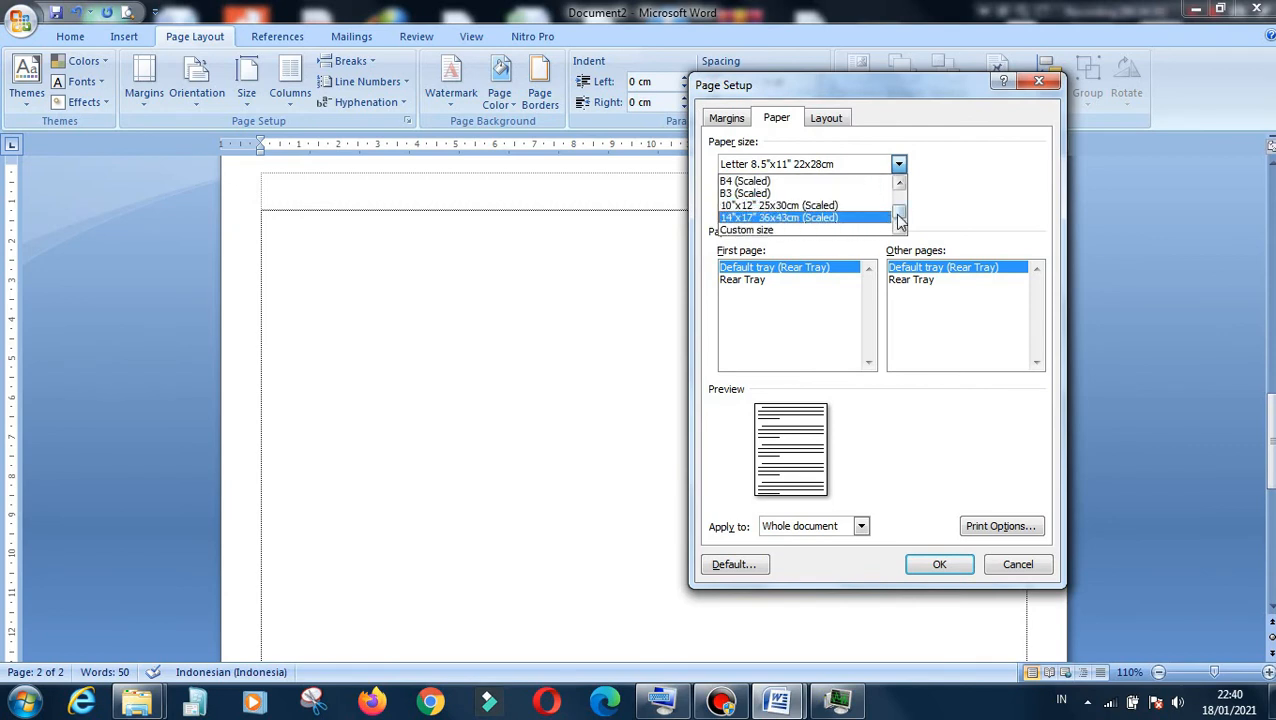
drag(899, 212, 899, 200)
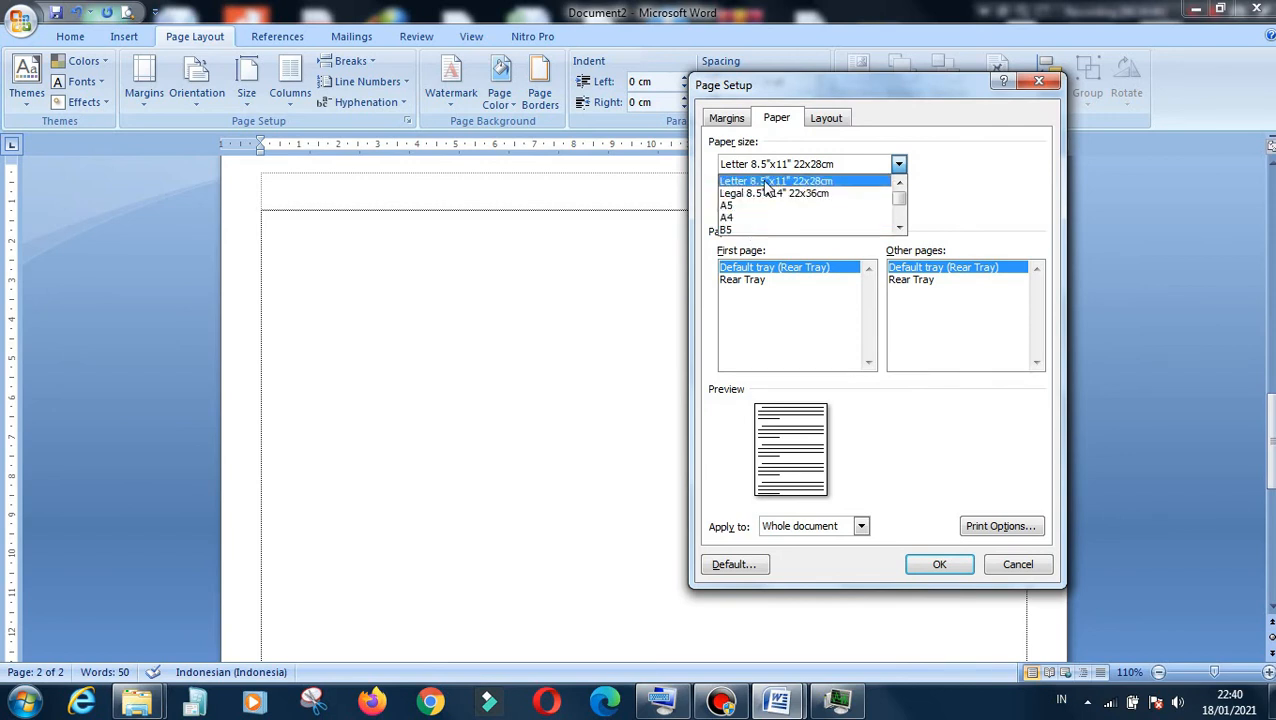
click(725, 218)
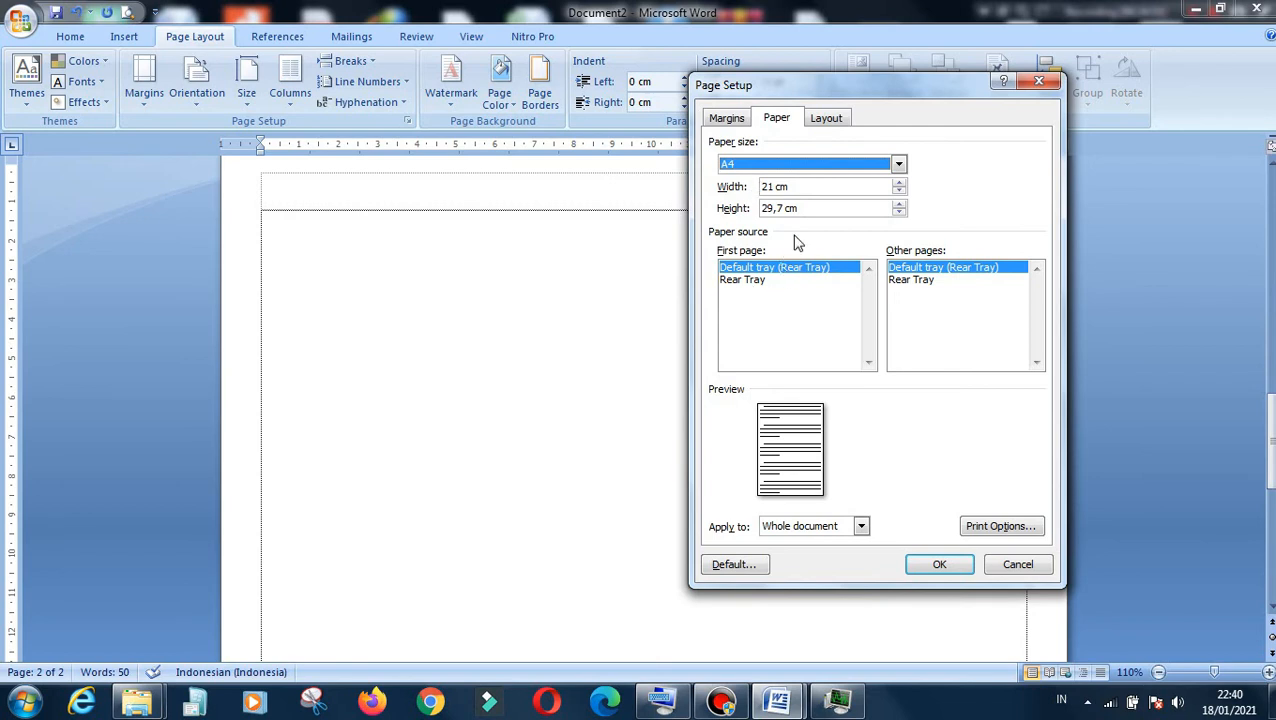
click(818, 120)
click(779, 121)
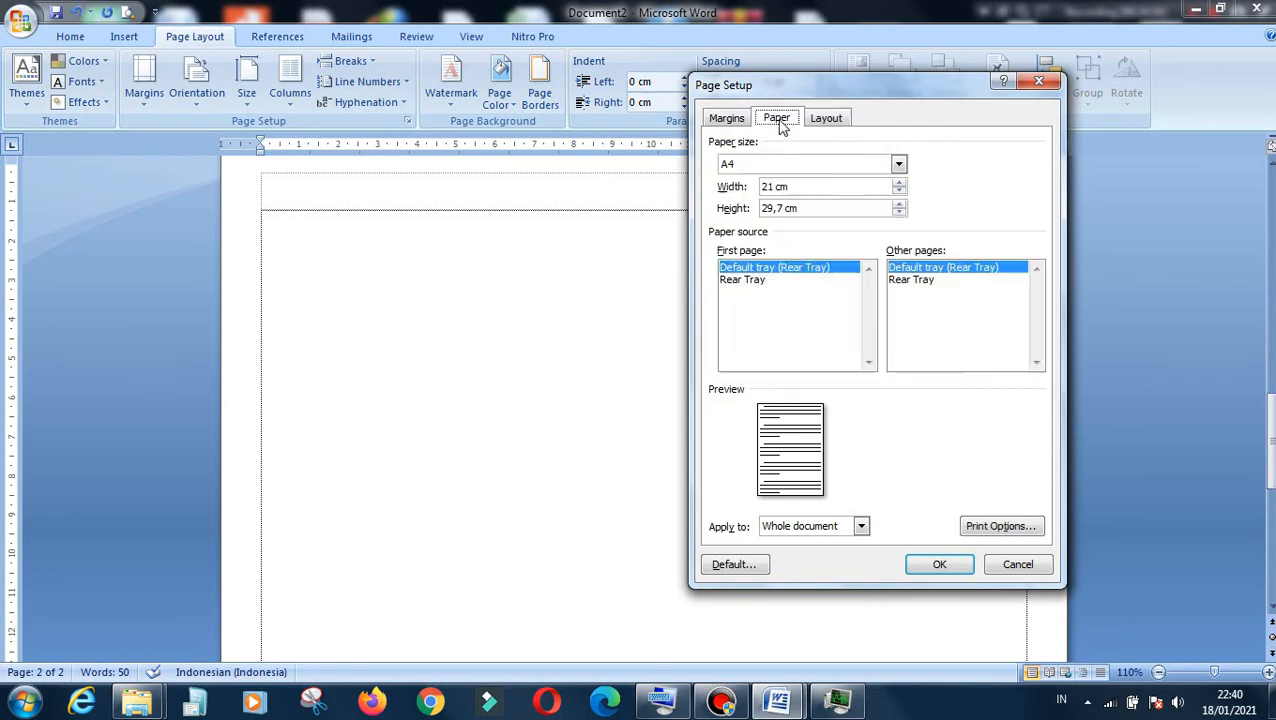
click(938, 567)
scroll(922, 568, down, 3)
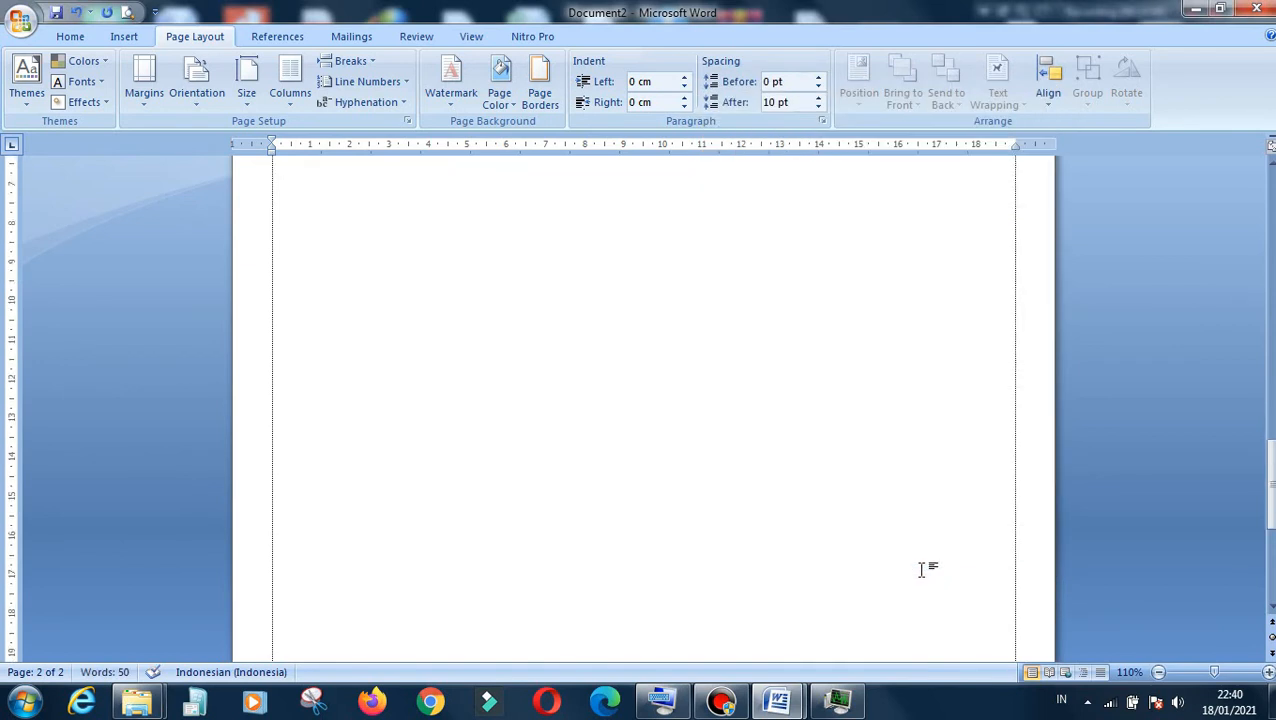
scroll(918, 577, up, 2)
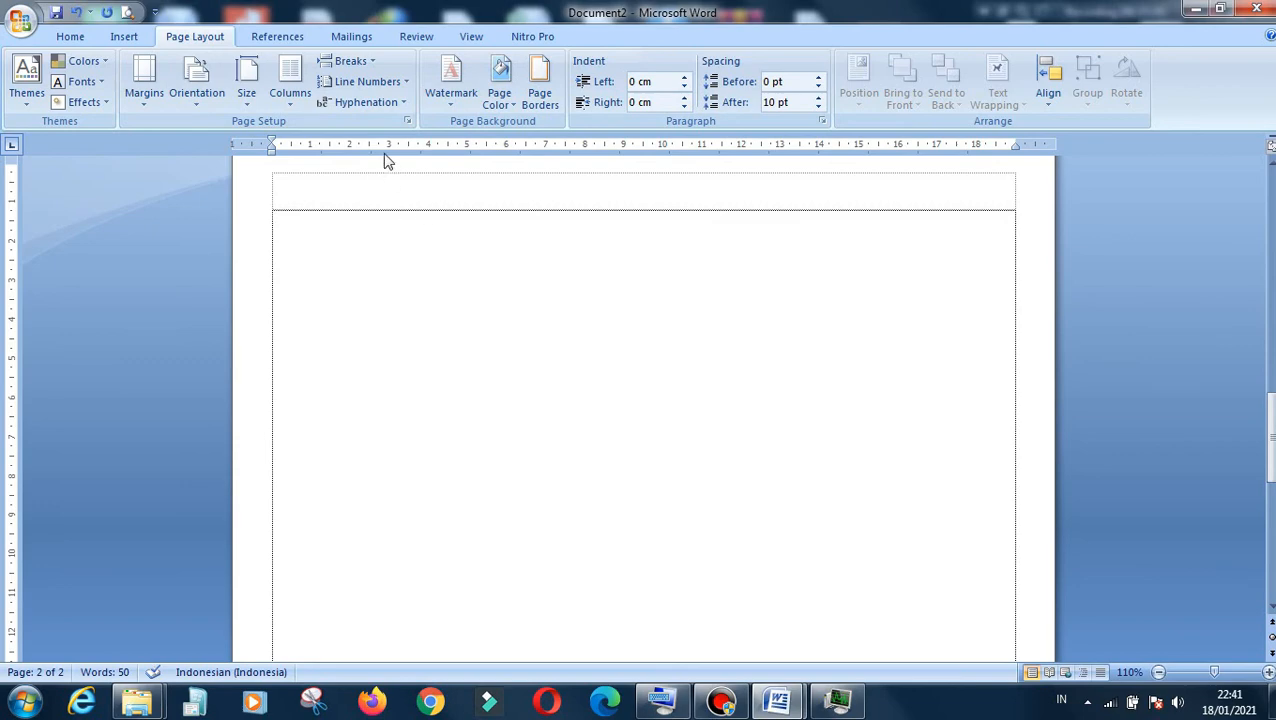
Review the margin, paper and layout settings in the page setup, and close it without changes
click(407, 121)
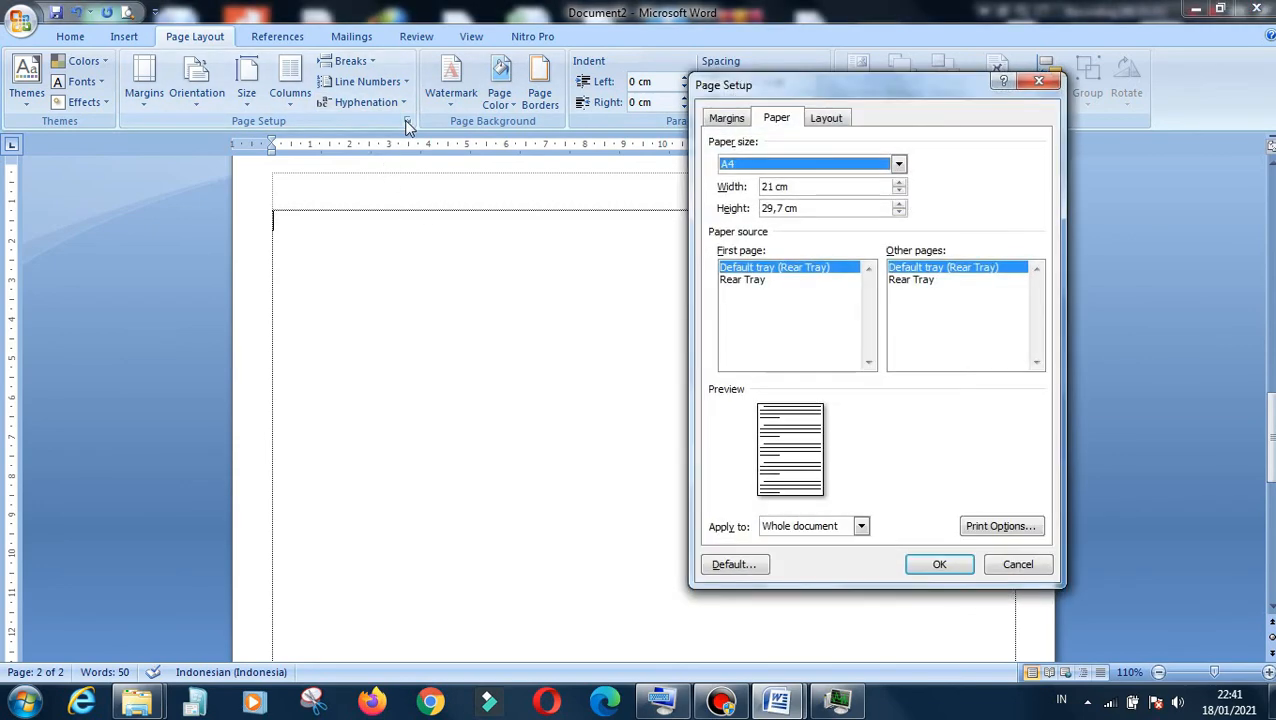
click(730, 120)
click(778, 118)
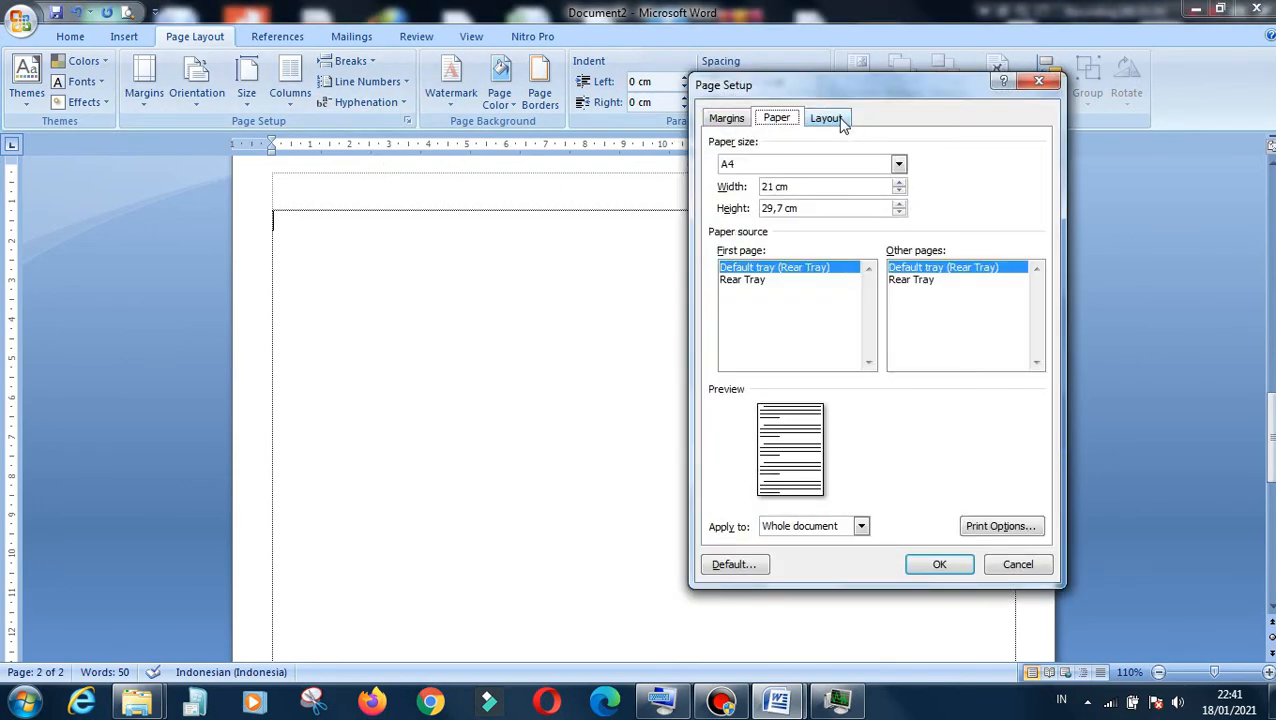
click(830, 119)
click(777, 119)
click(728, 119)
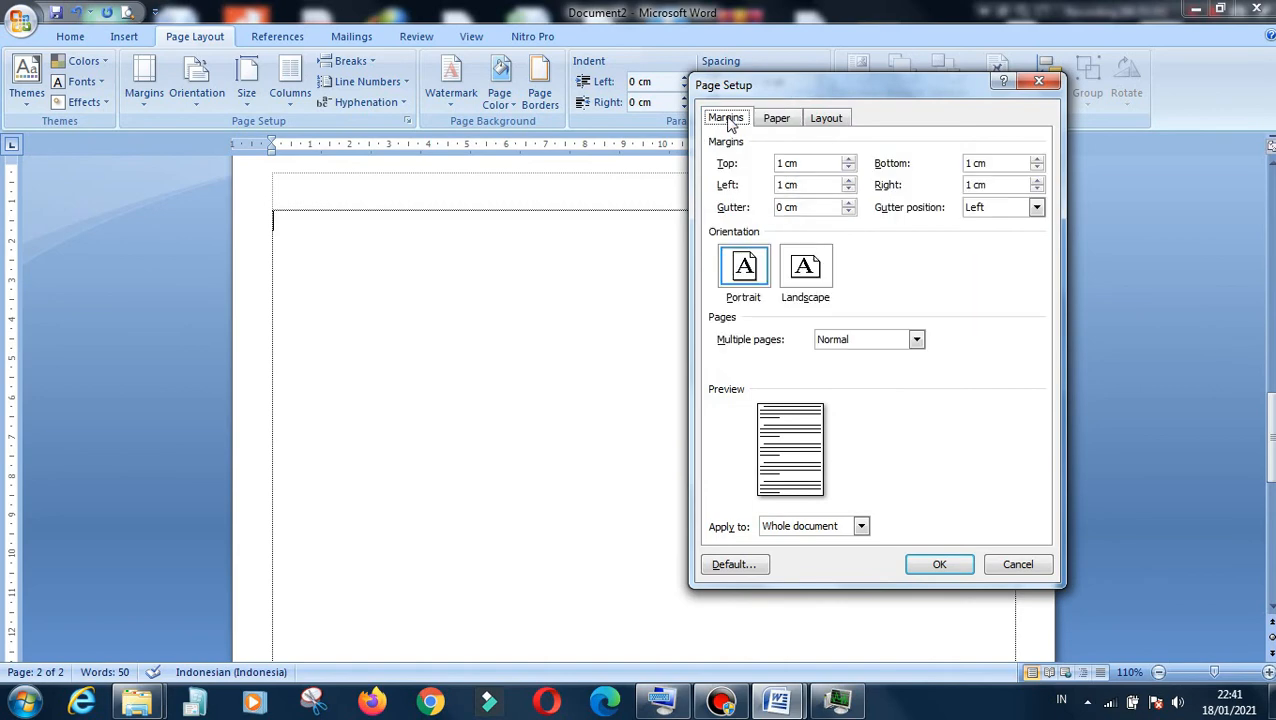
click(1040, 83)
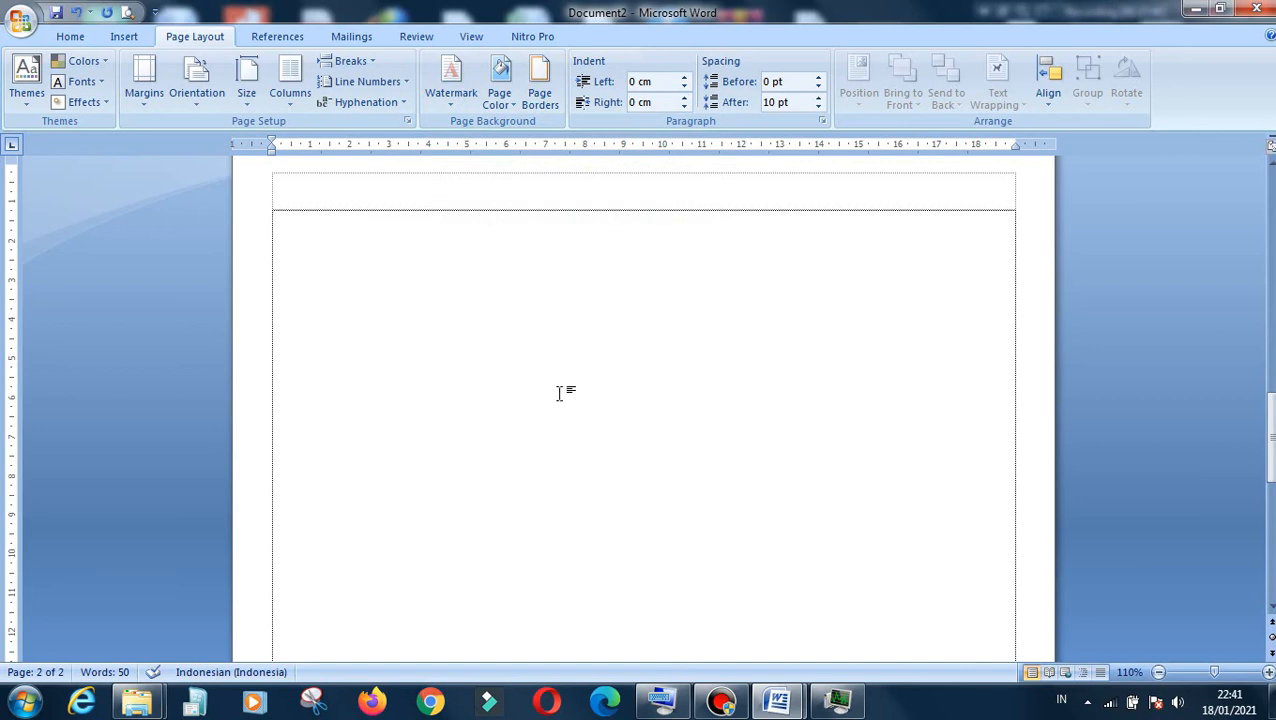
Add the preset CONFIDENTIAL 1 watermark to the document and check it on the page
click(447, 114)
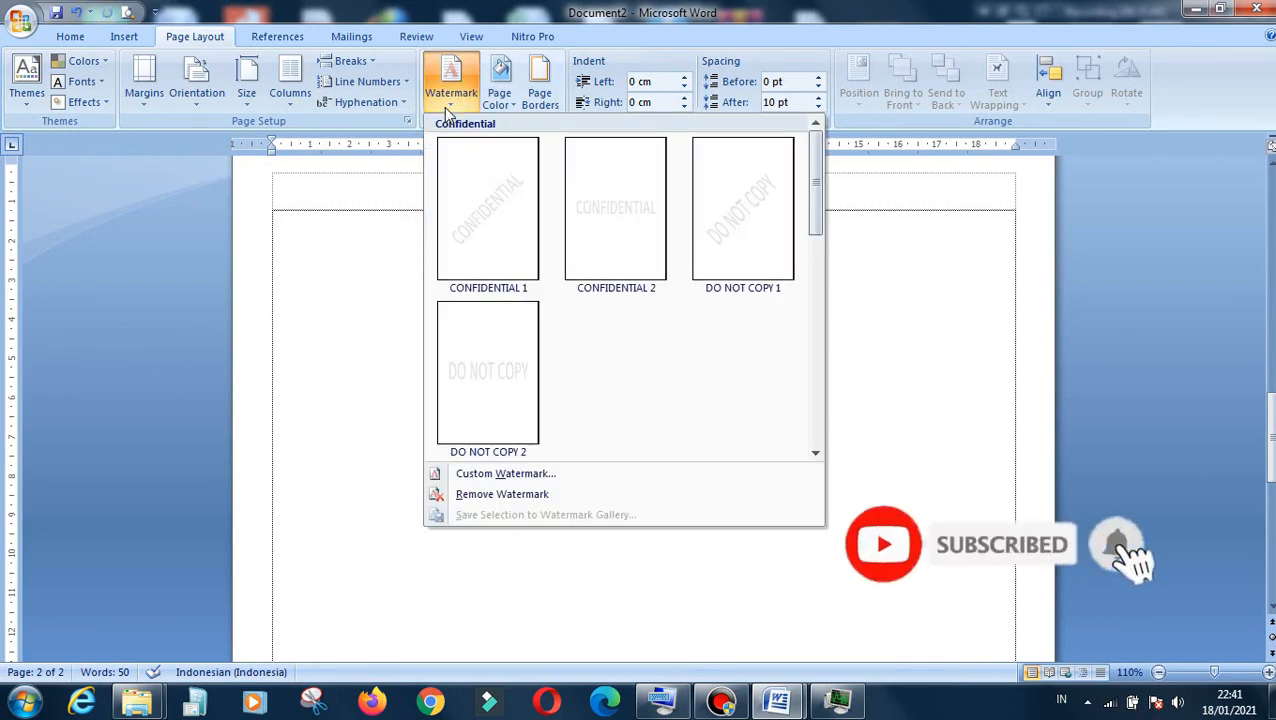
click(470, 208)
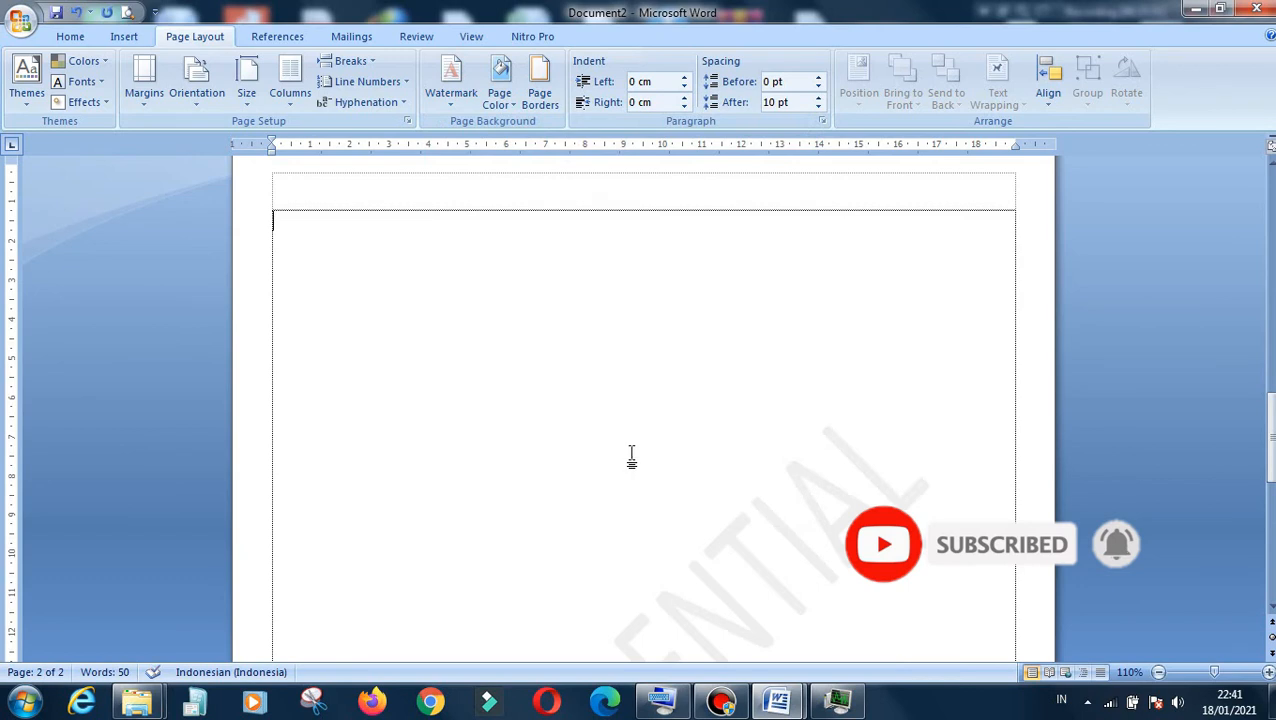
scroll(692, 385, down, 5)
scroll(690, 380, down, 4)
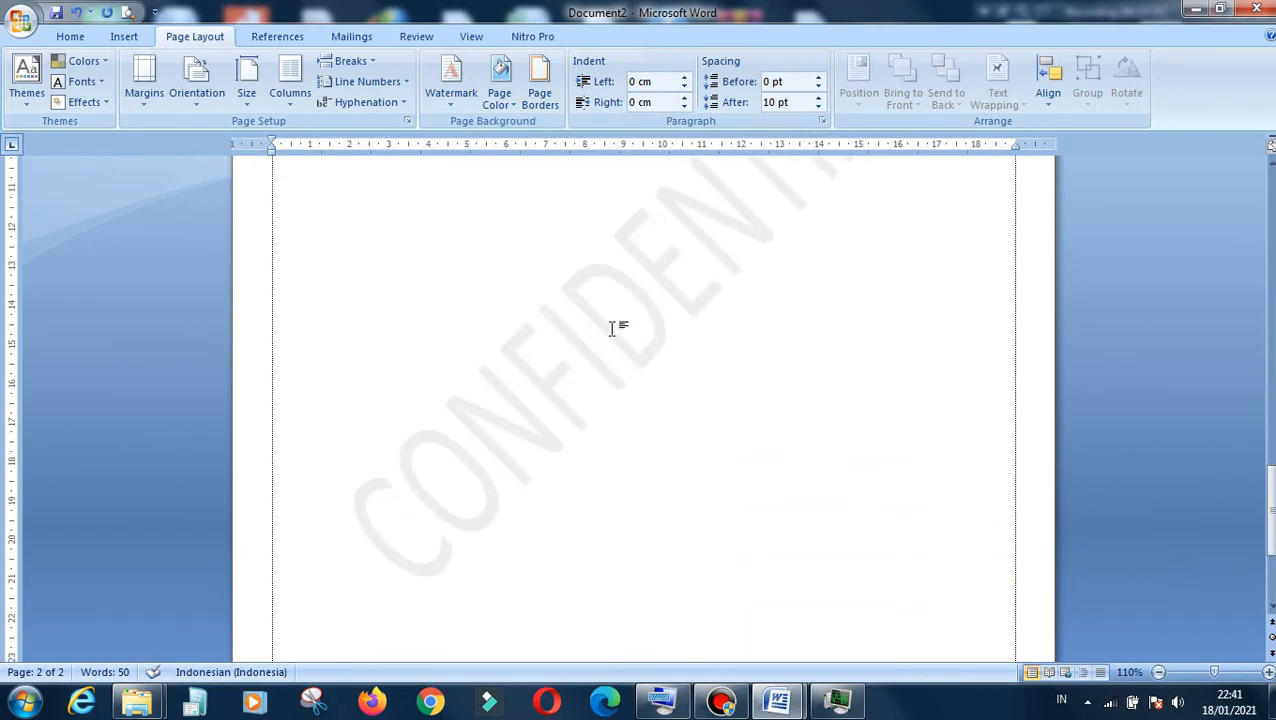
scroll(613, 332, up, 3)
scroll(615, 335, up, 2)
scroll(615, 337, down, 5)
scroll(642, 318, up, 3)
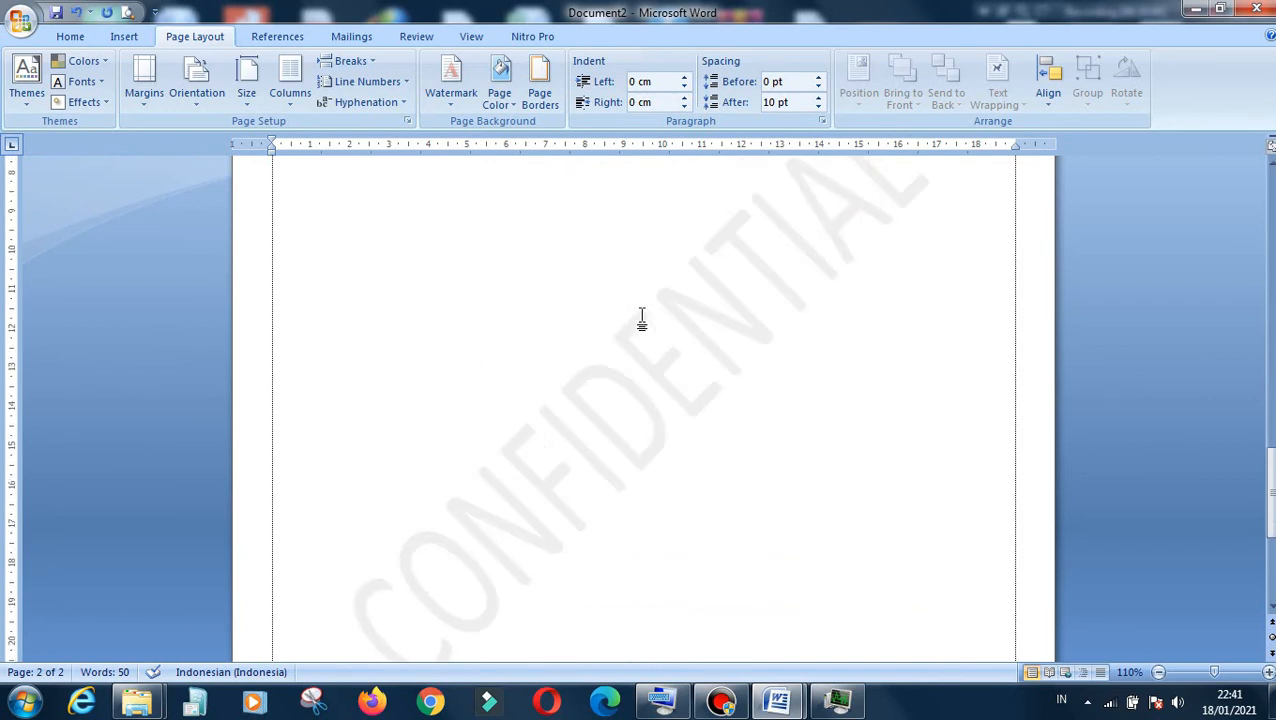
Replace the watermark with a custom text watermark reading "UJI COBA", keeping the diagonal layout
click(450, 105)
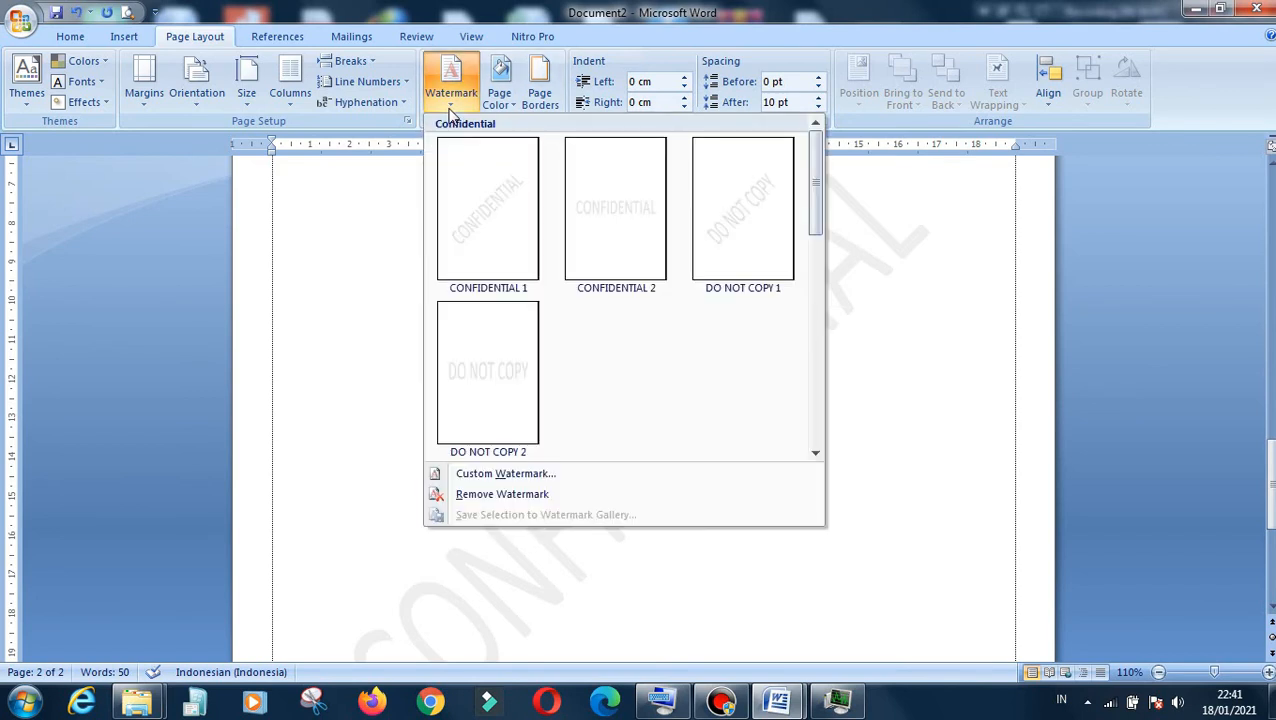
click(503, 475)
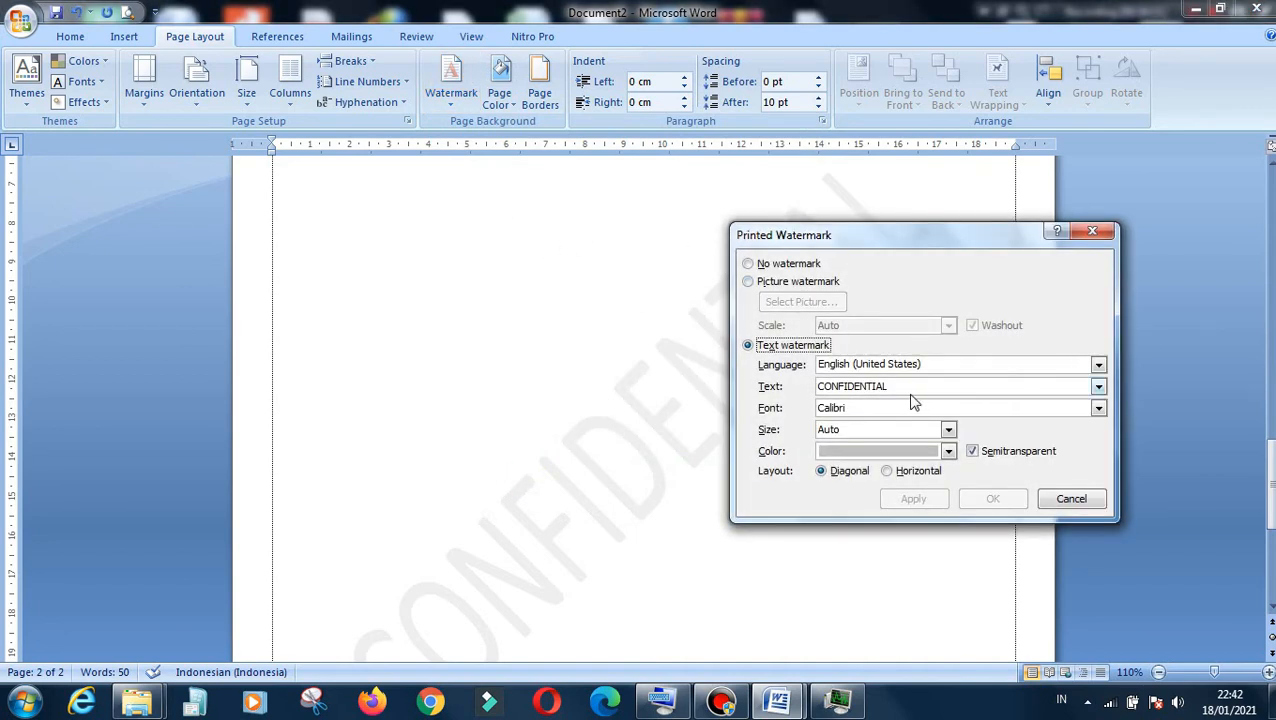
double_click(860, 386)
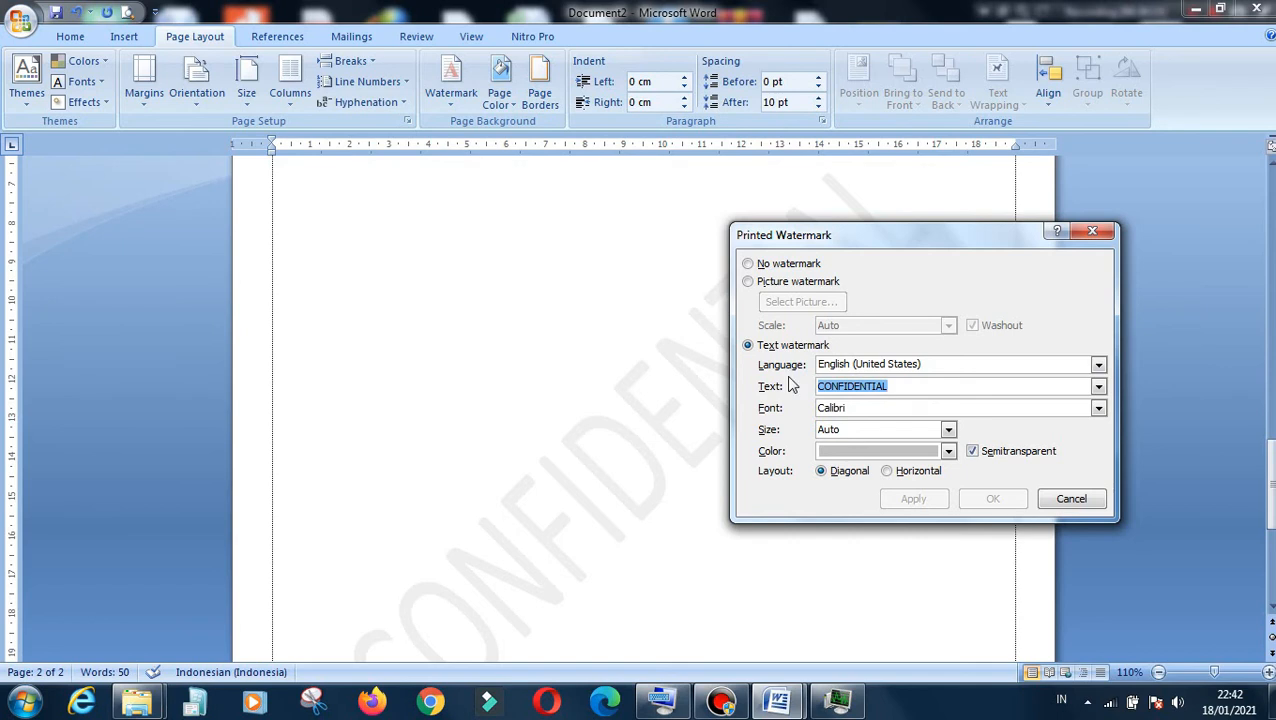
text(UJI C)
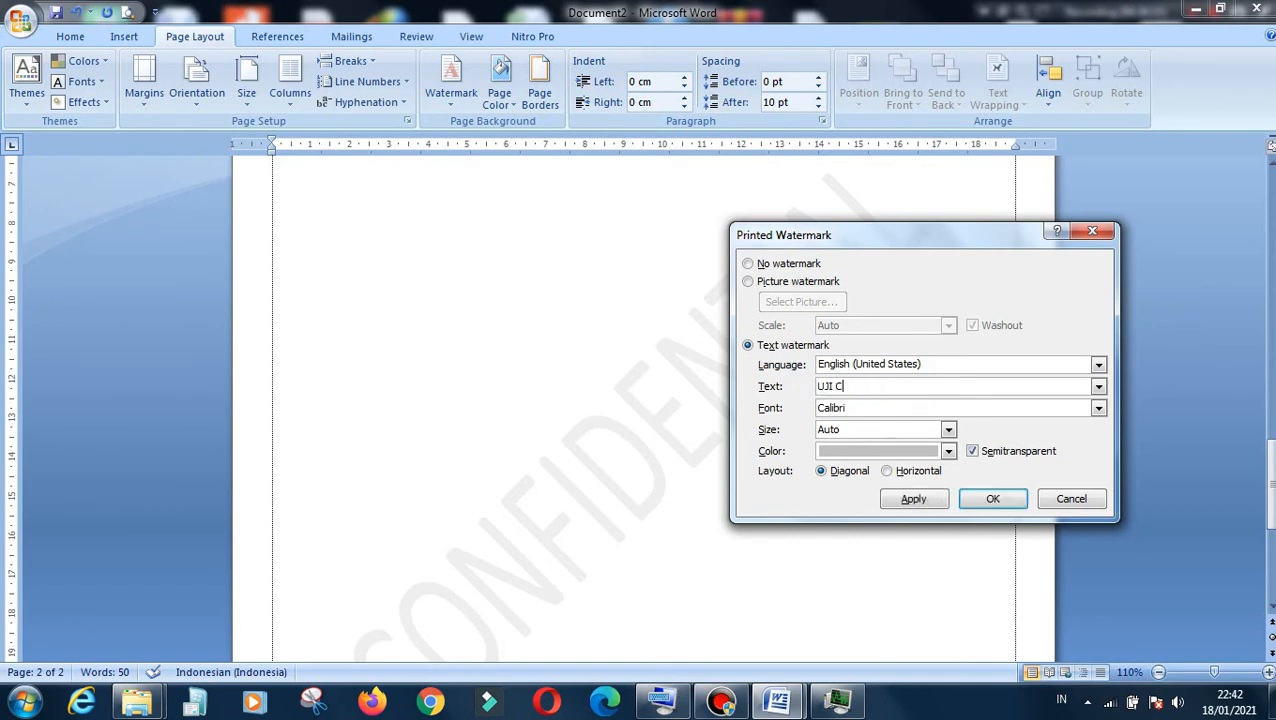
text(OBA)
click(990, 505)
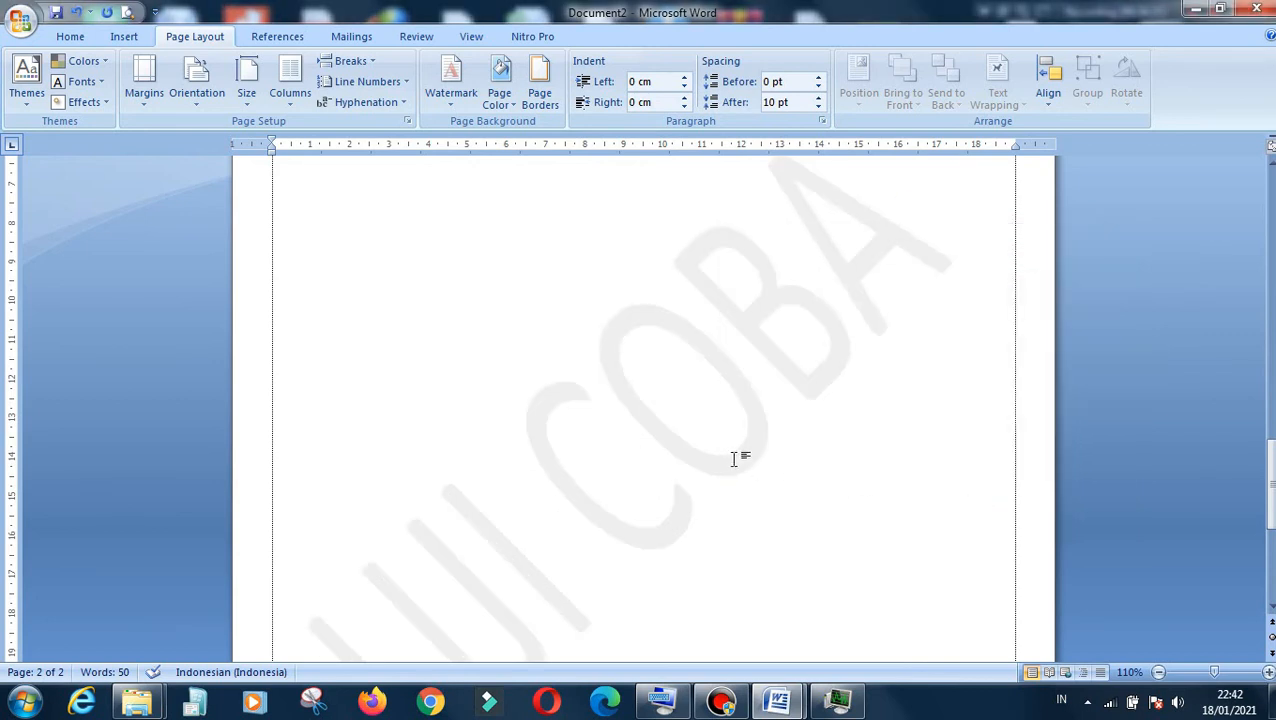
scroll(727, 458, up, 4)
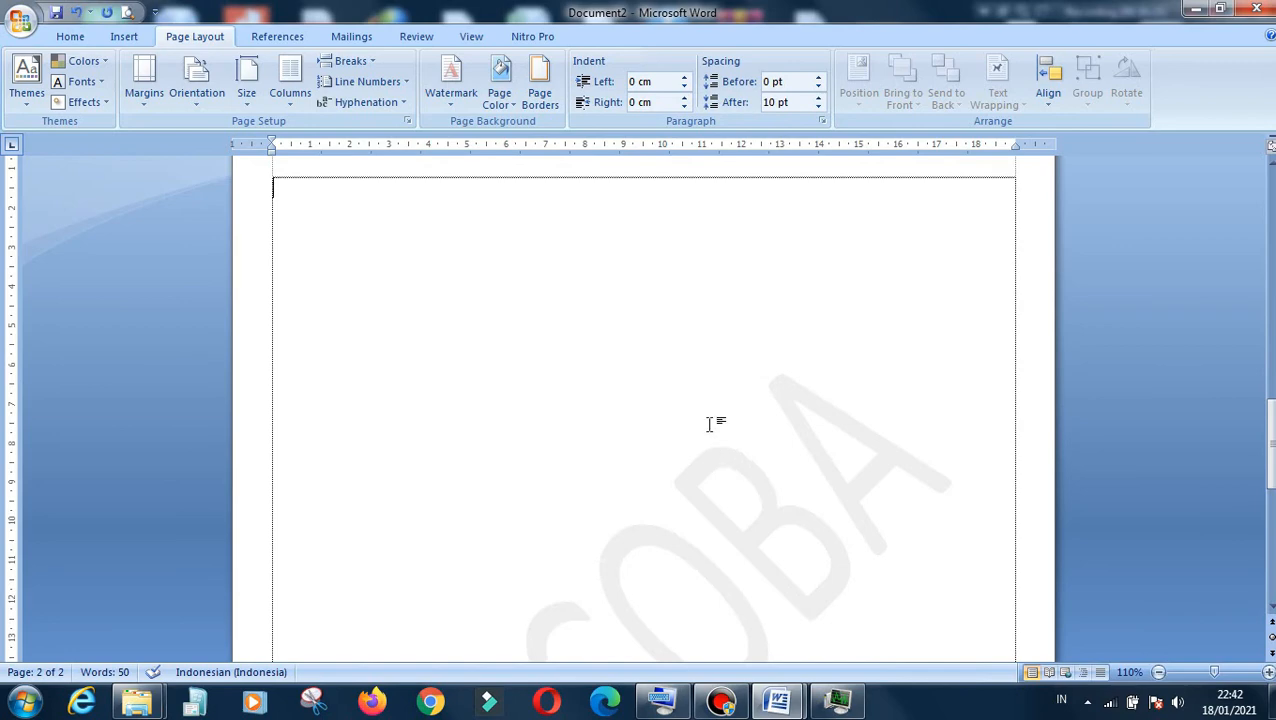
Replace the text watermark with a picture watermark using the laptop image 0158.png_860 from the Videos library, with auto scale and washout
click(452, 100)
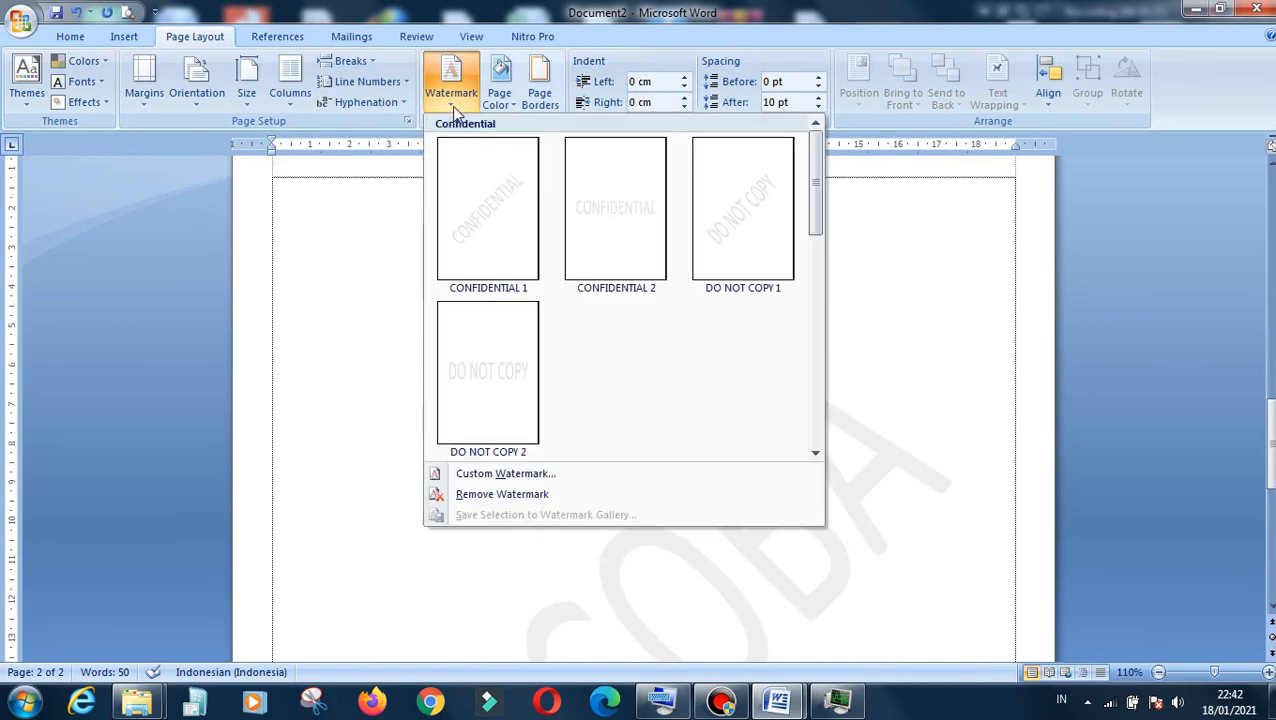
click(505, 475)
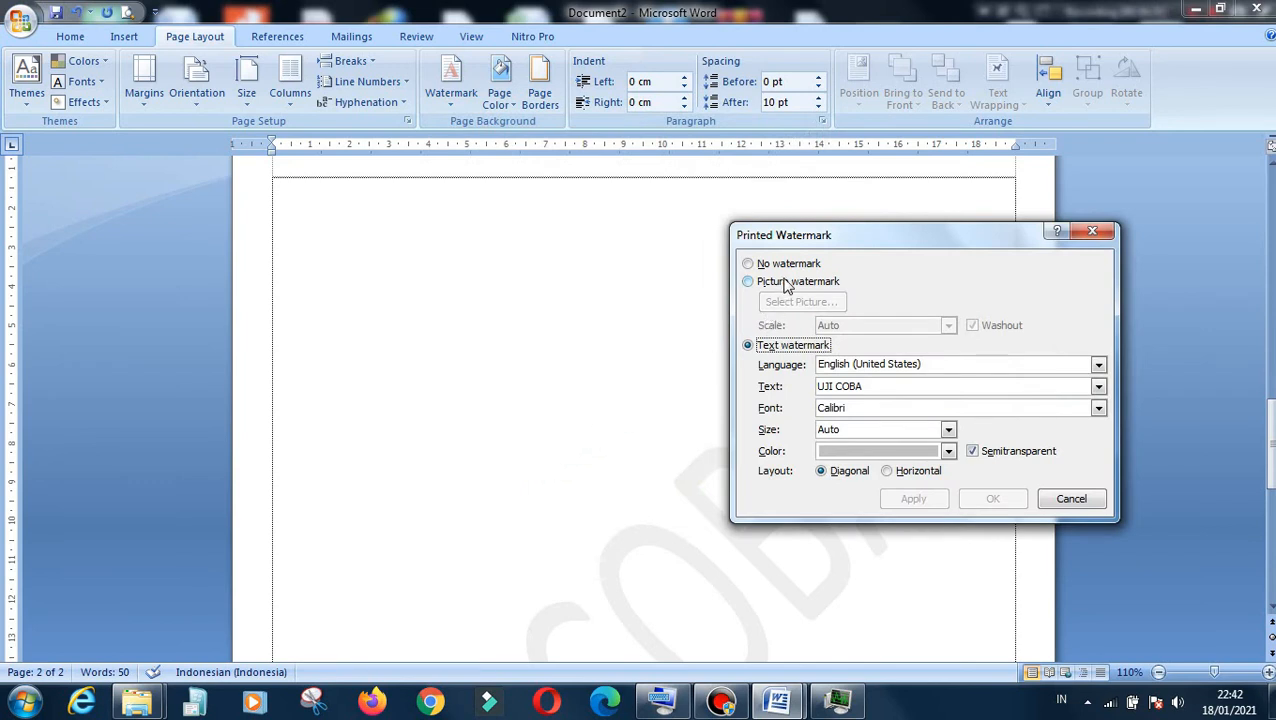
click(787, 283)
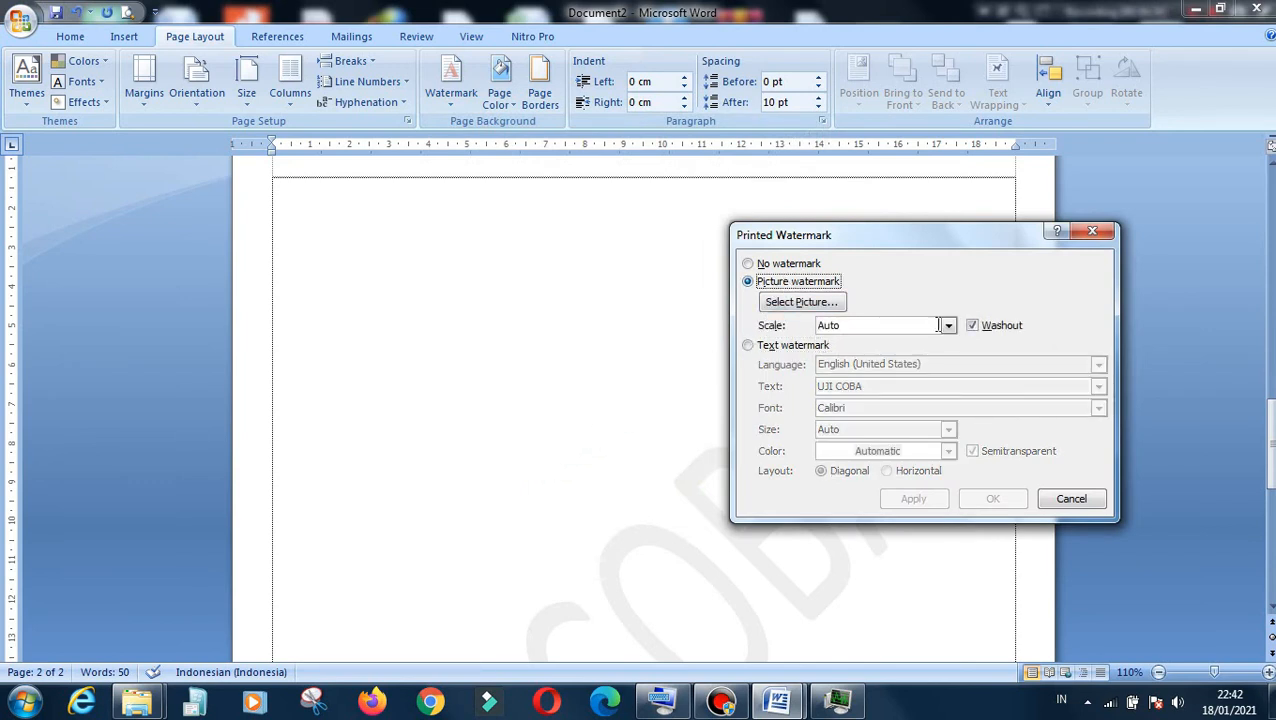
click(783, 302)
click(160, 326)
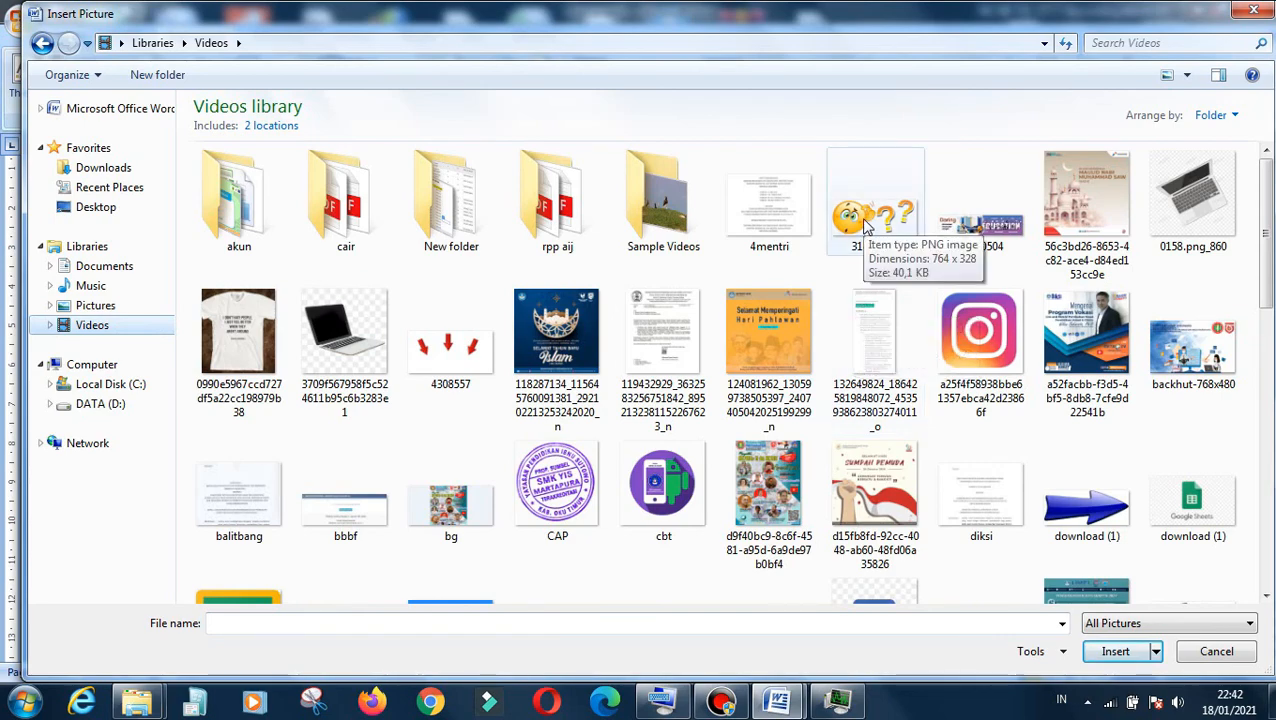
double_click(1175, 197)
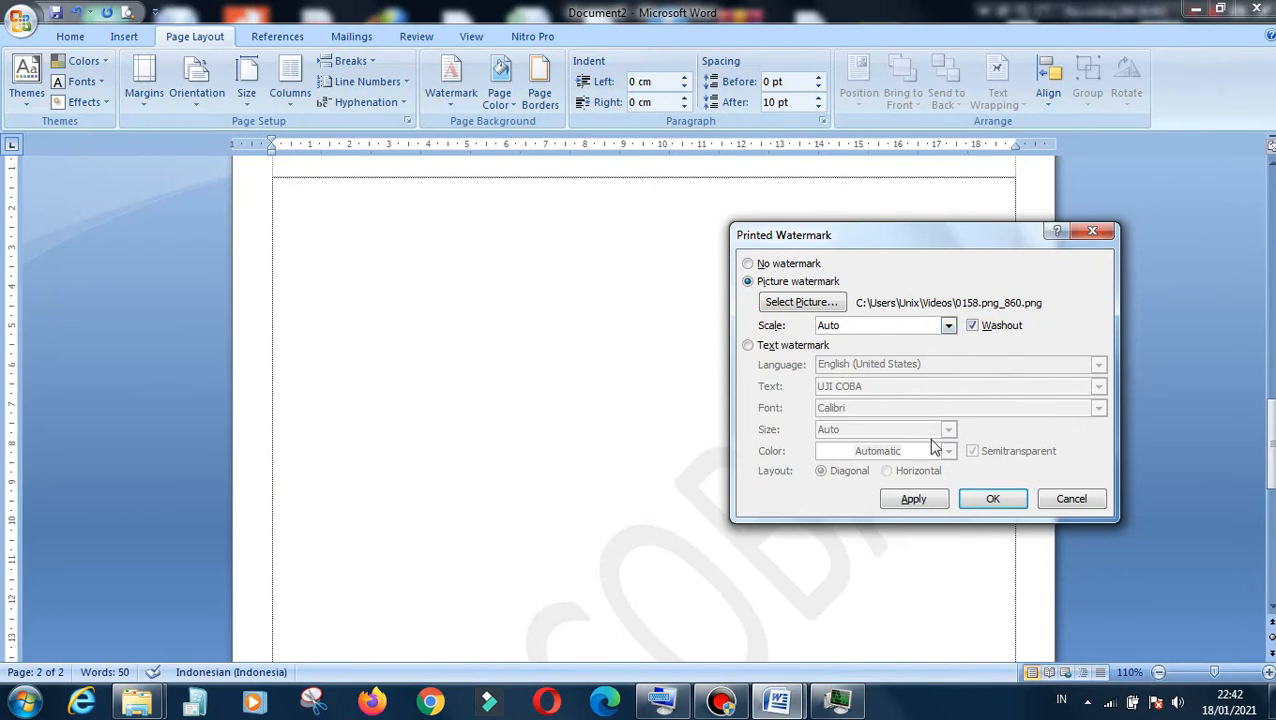
click(918, 499)
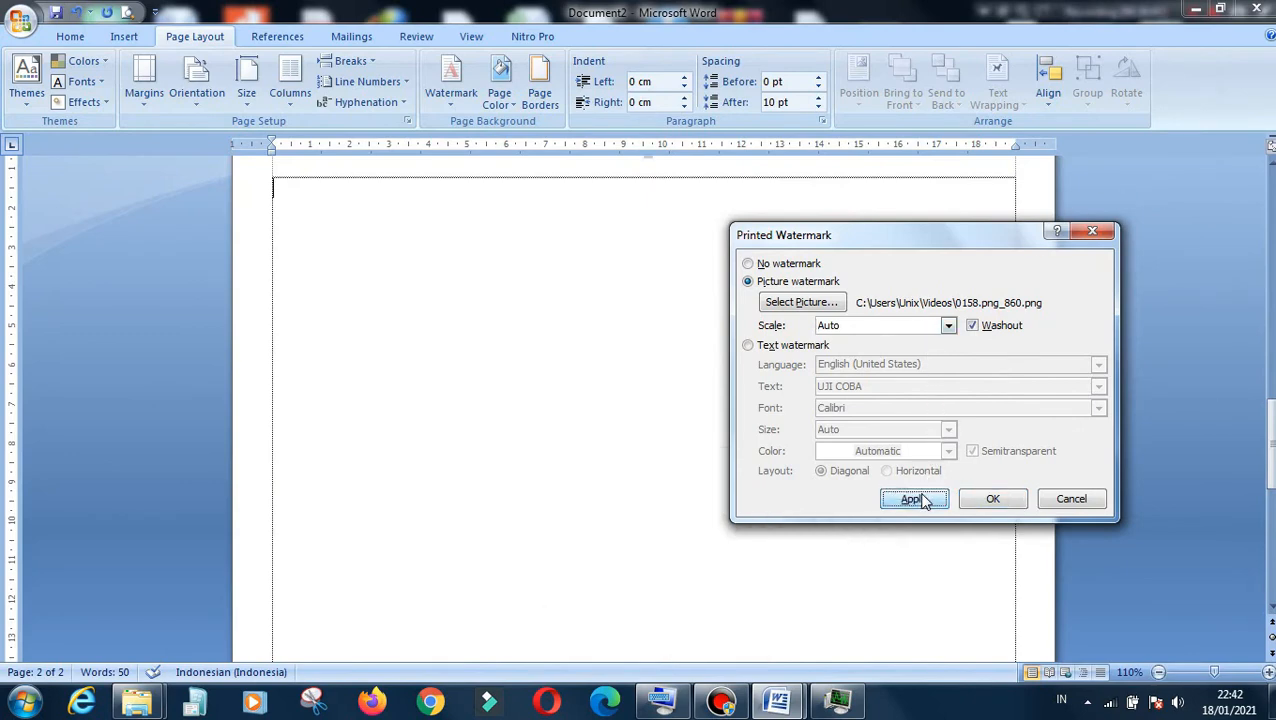
click(1048, 503)
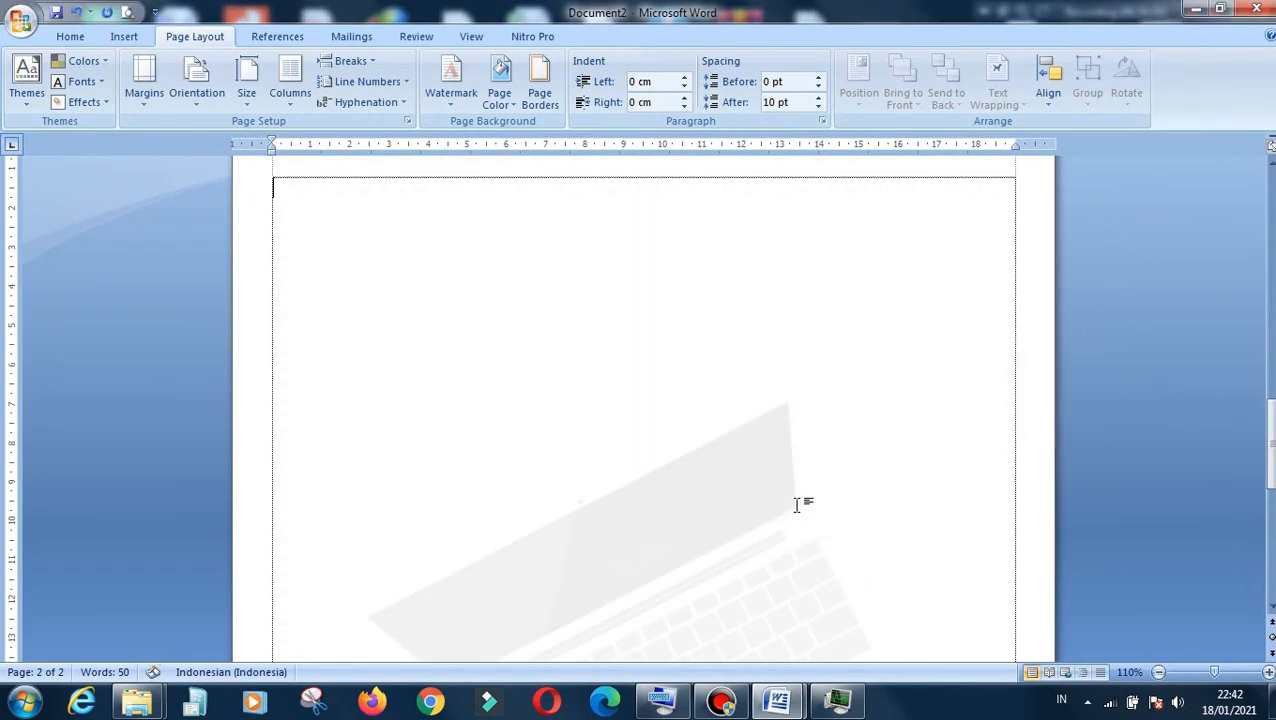
scroll(797, 505, down, 6)
scroll(799, 511, up, 5)
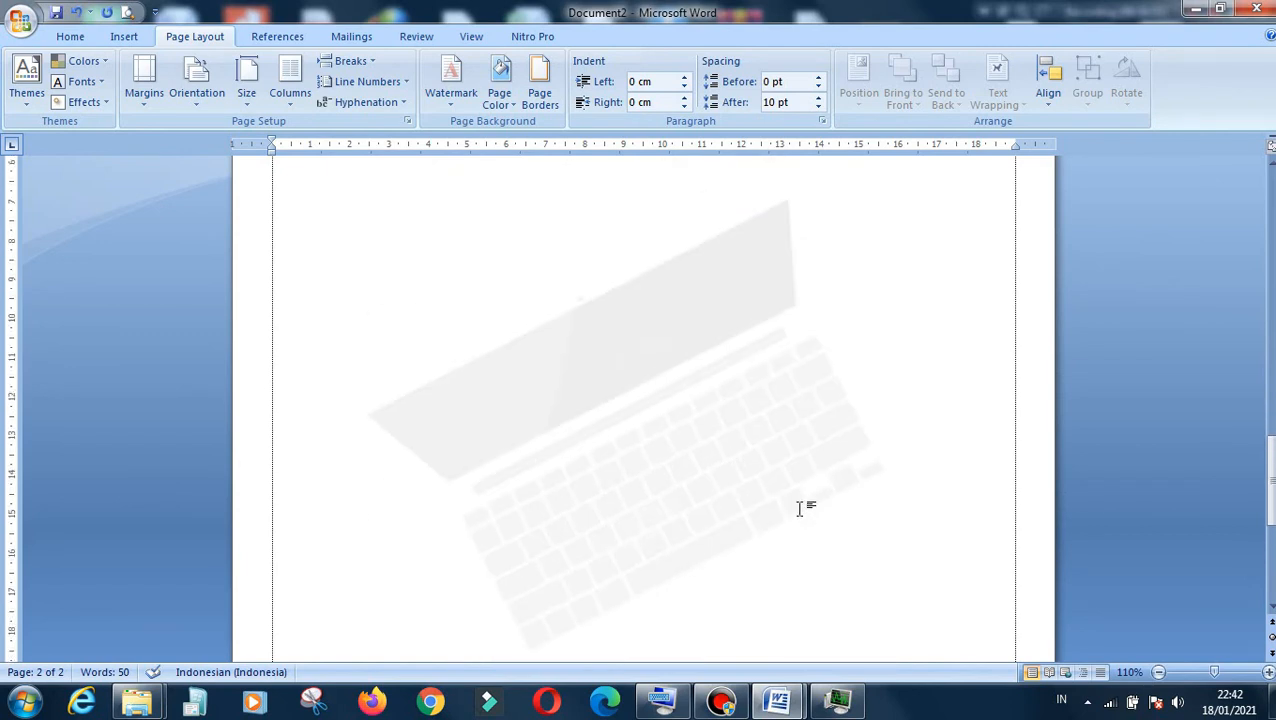
scroll(798, 511, down, 5)
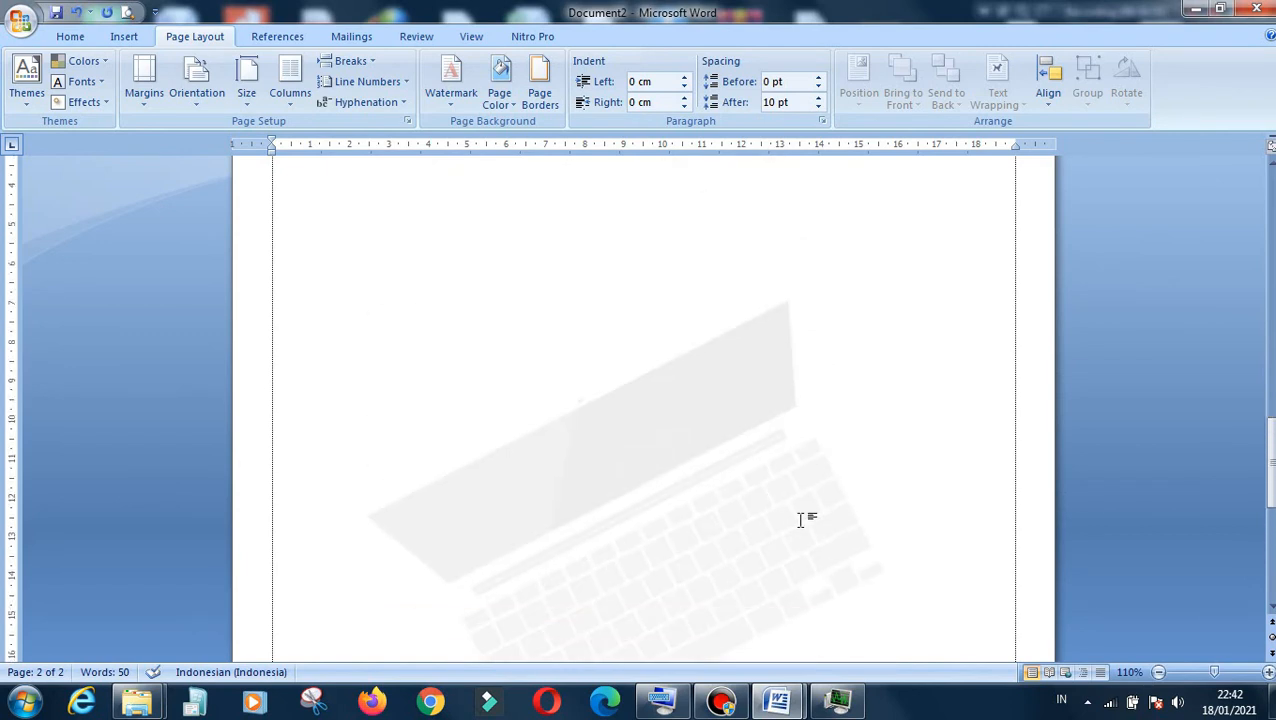
scroll(812, 533, up, 3)
scroll(823, 535, down, 2)
scroll(819, 538, down, 1)
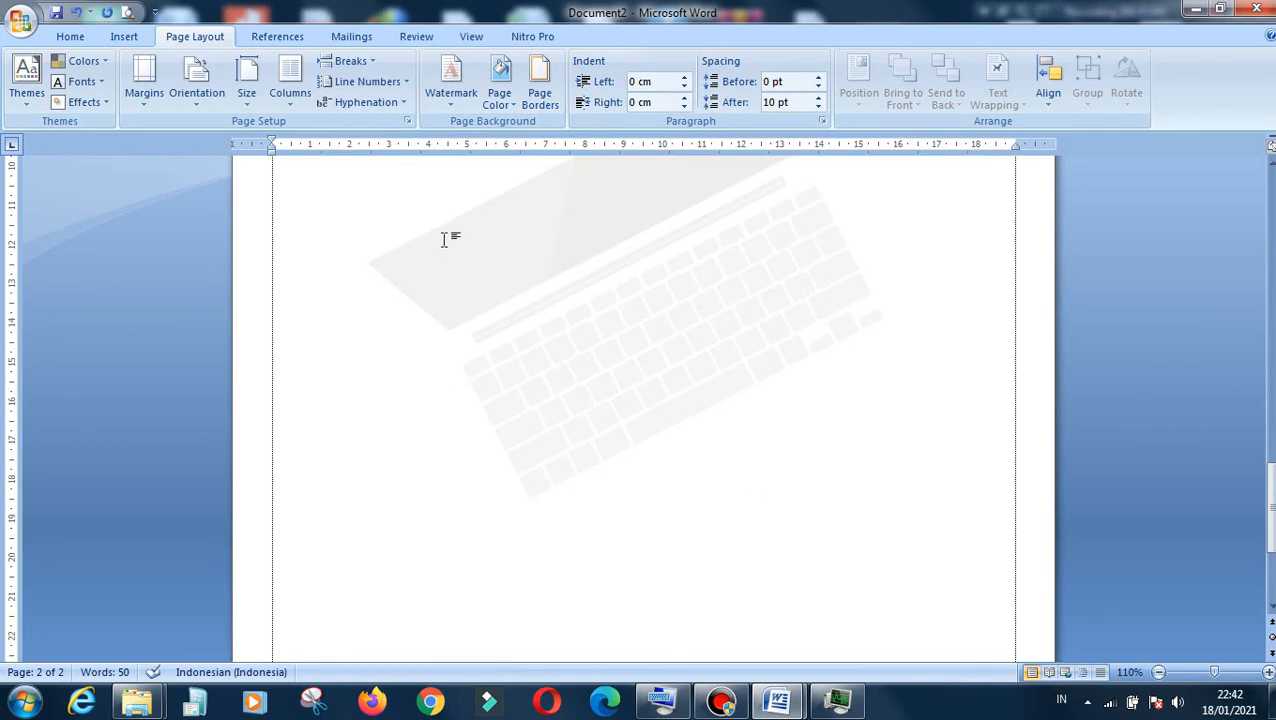
Set the page color to a light aqua-blue theme color and check it on the second page
click(513, 106)
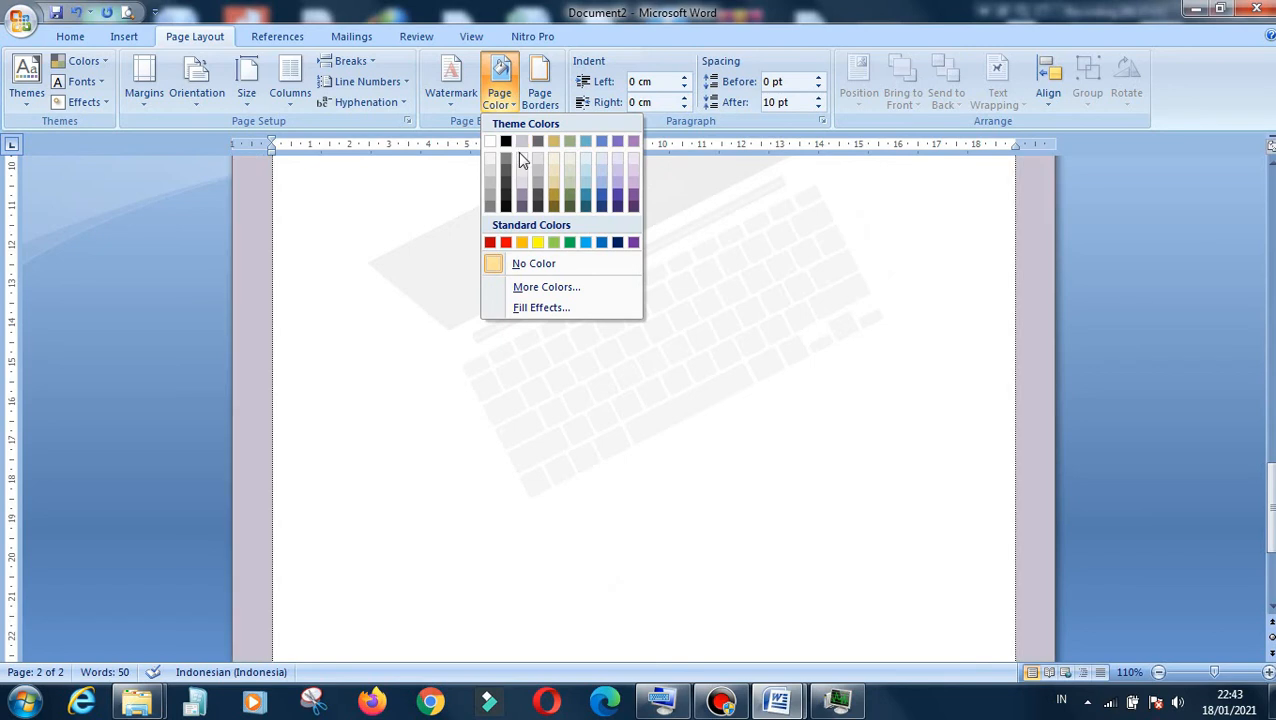
click(589, 189)
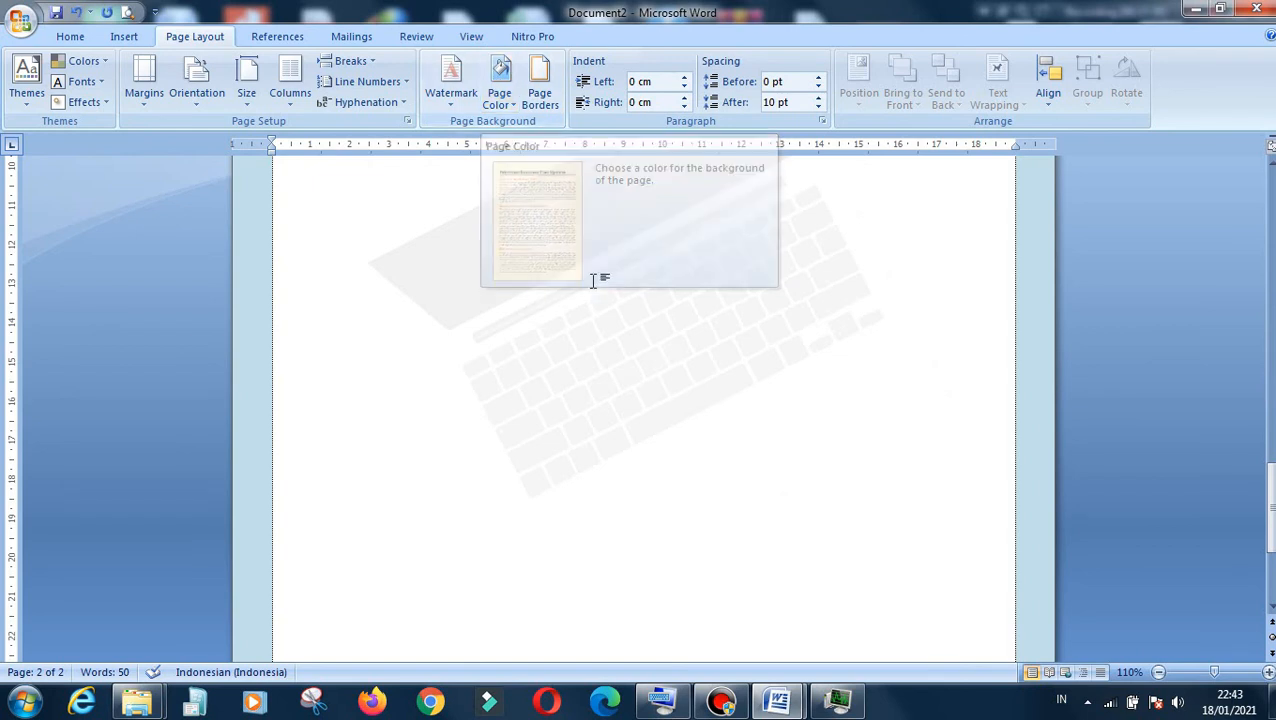
scroll(649, 341, up, 1)
scroll(649, 341, up, 2)
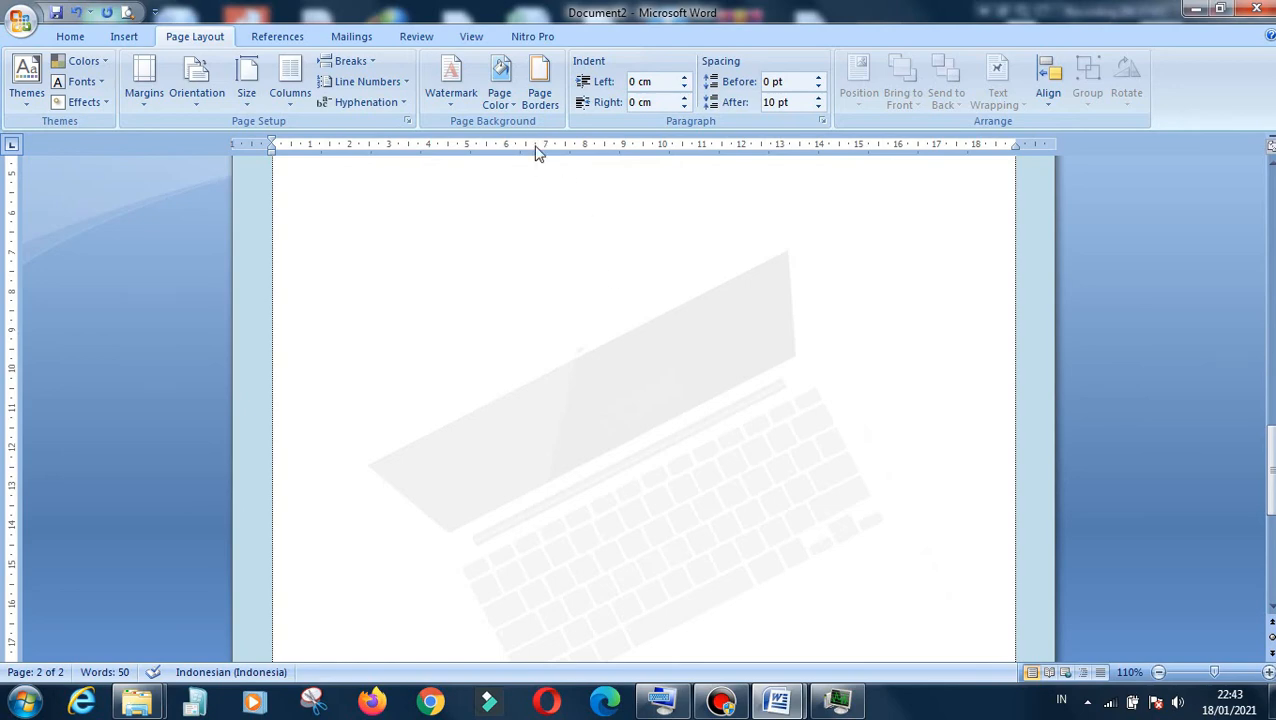
scroll(660, 327, up, 3)
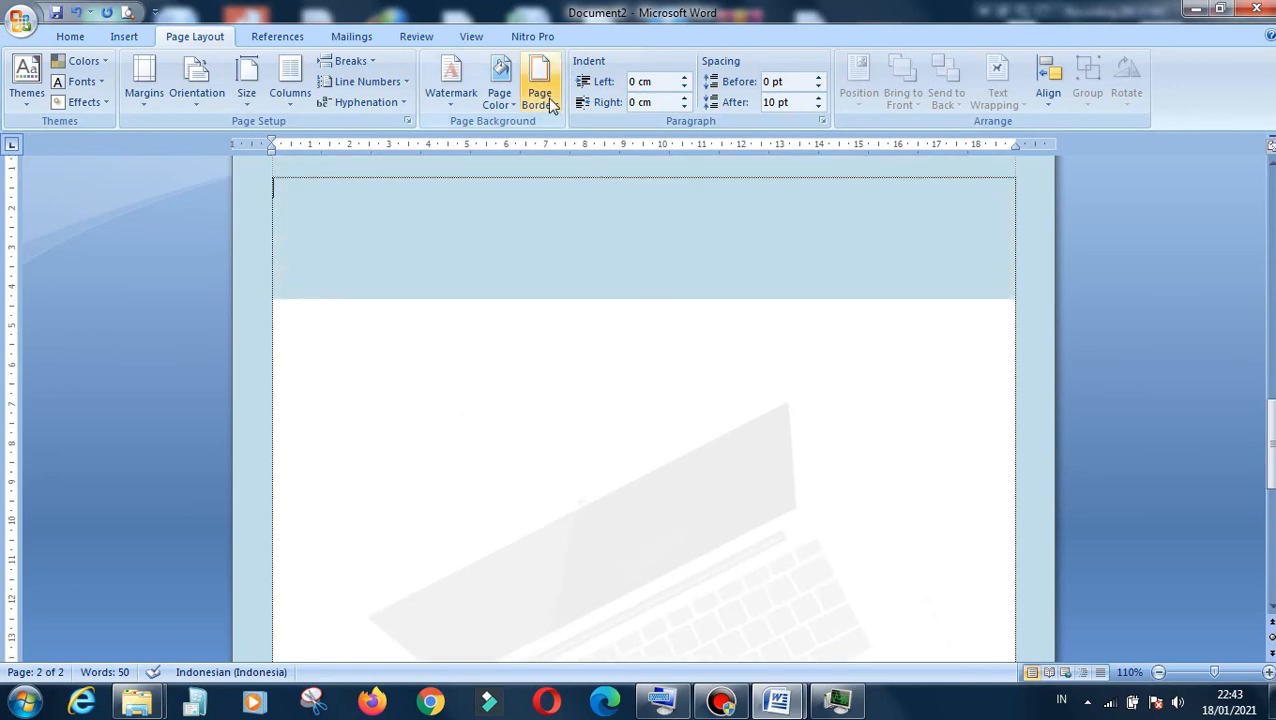
Add a Box page border to the whole document with its margins measured from Text, and check it on the pages
click(540, 90)
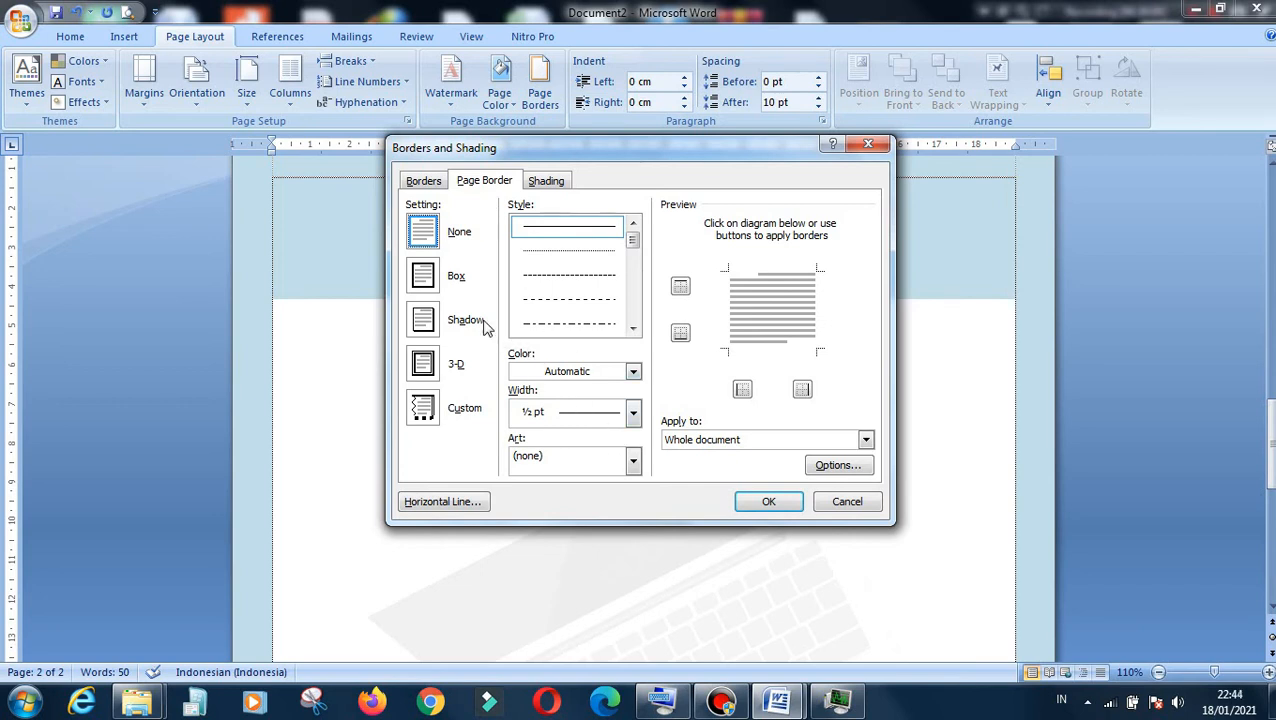
click(422, 283)
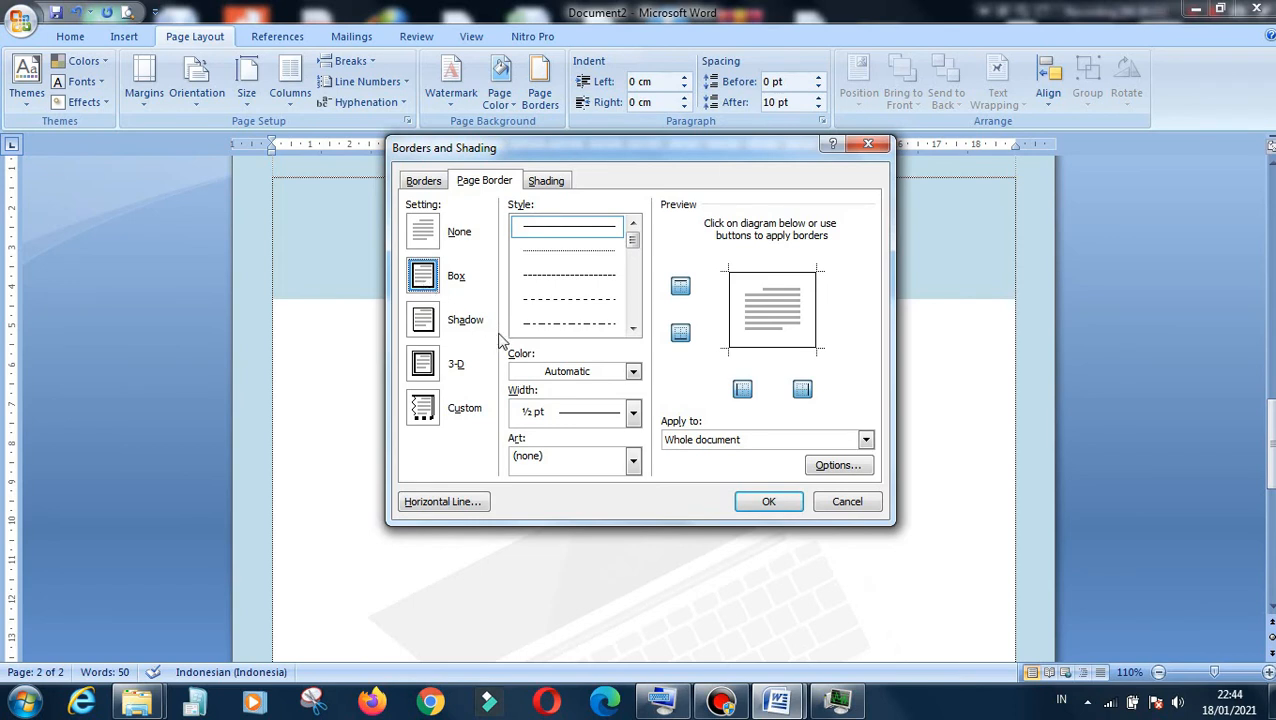
click(836, 468)
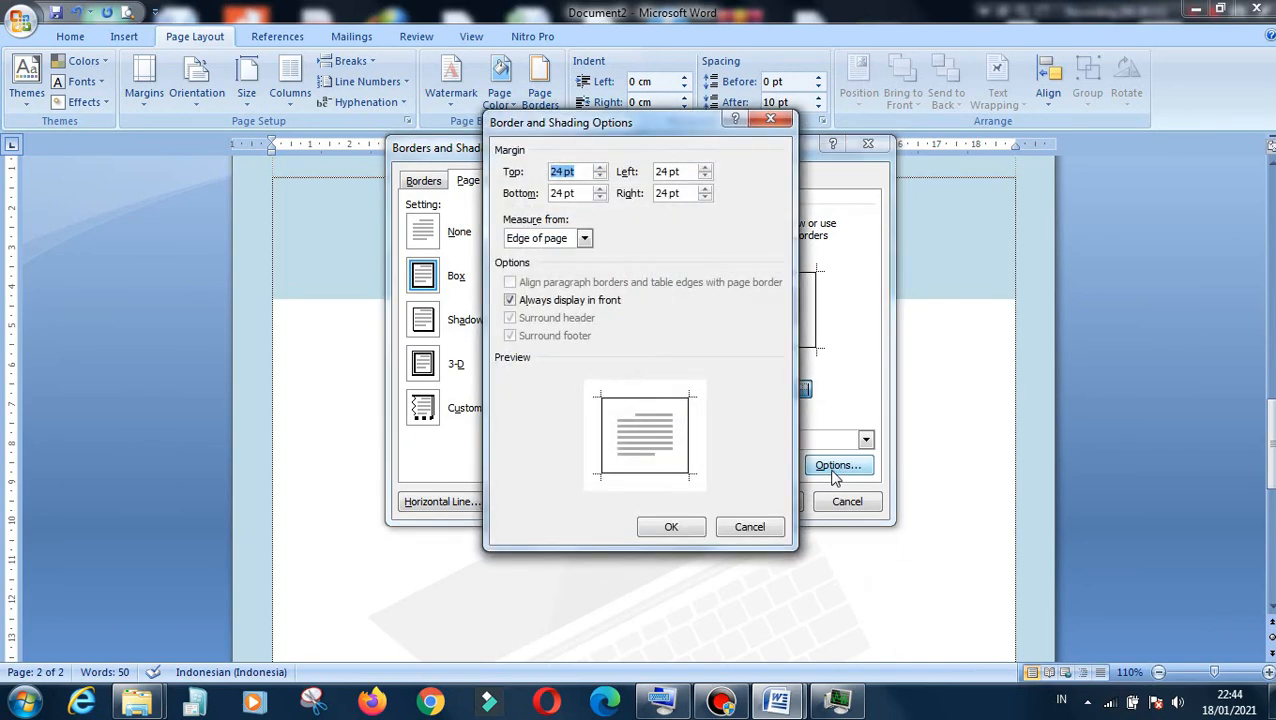
click(578, 240)
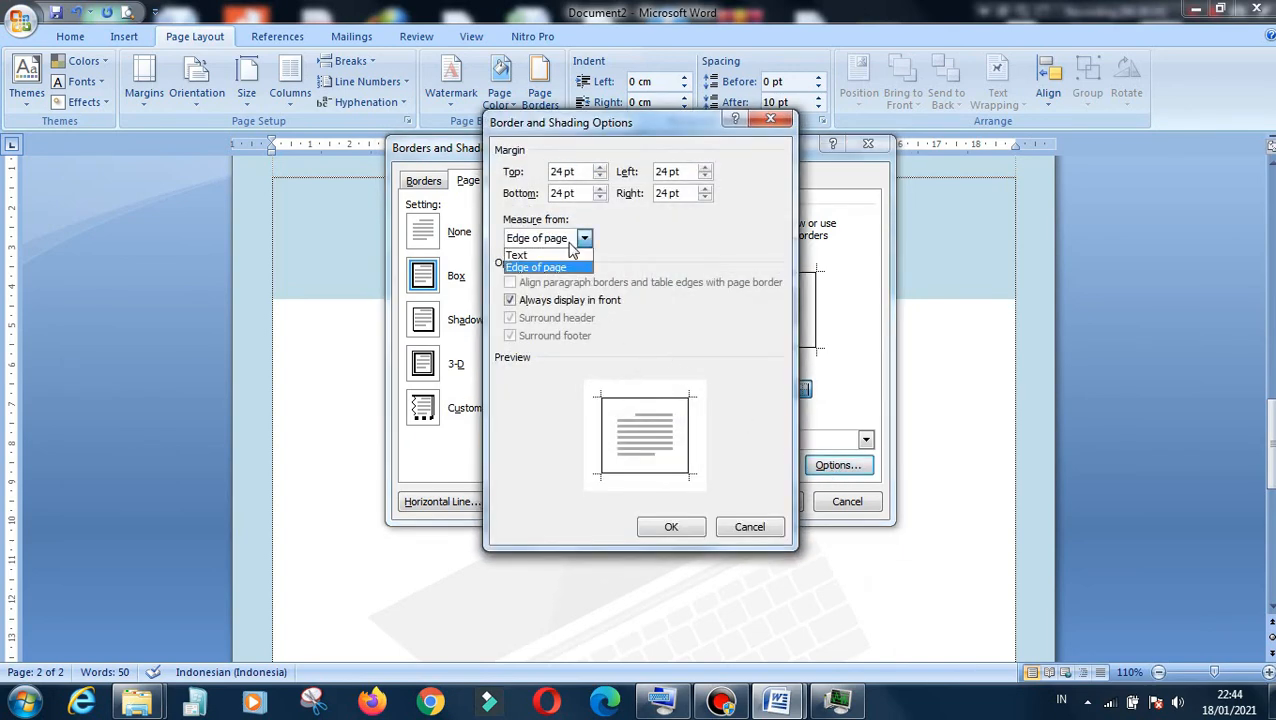
click(558, 252)
click(675, 529)
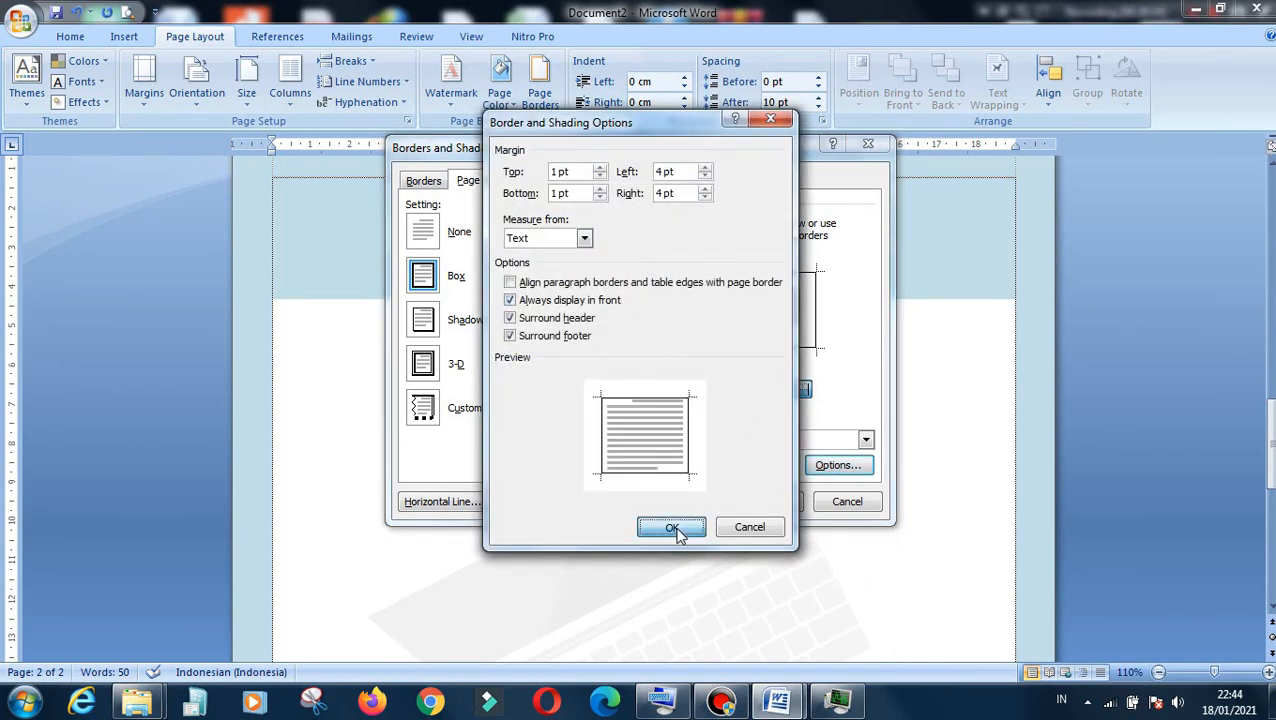
click(768, 501)
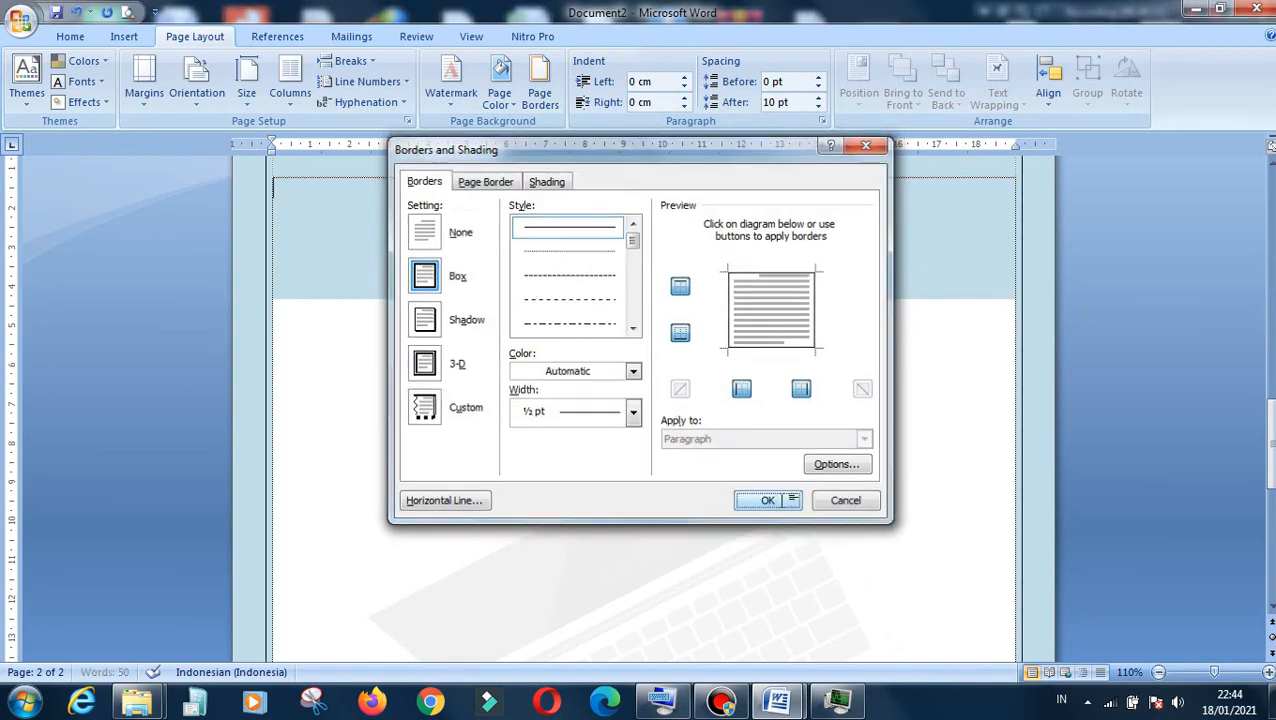
scroll(751, 383, up, 2)
scroll(745, 385, down, 3)
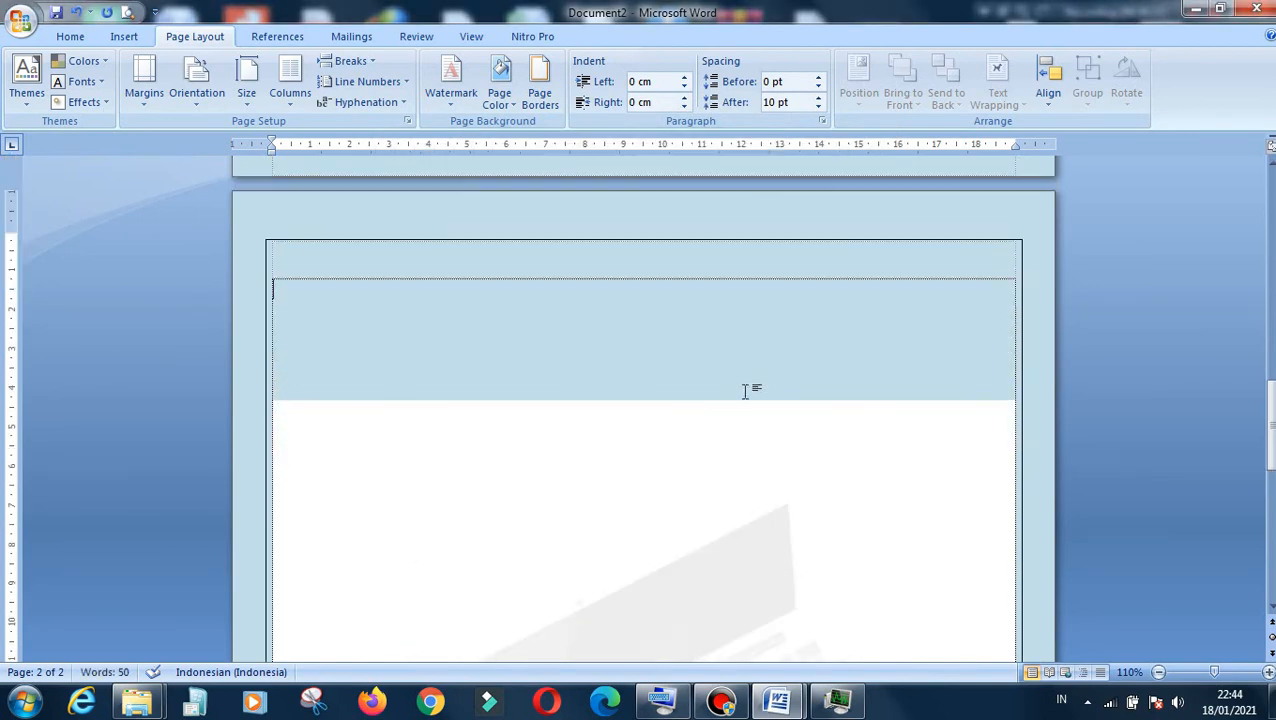
scroll(745, 390, down, 4)
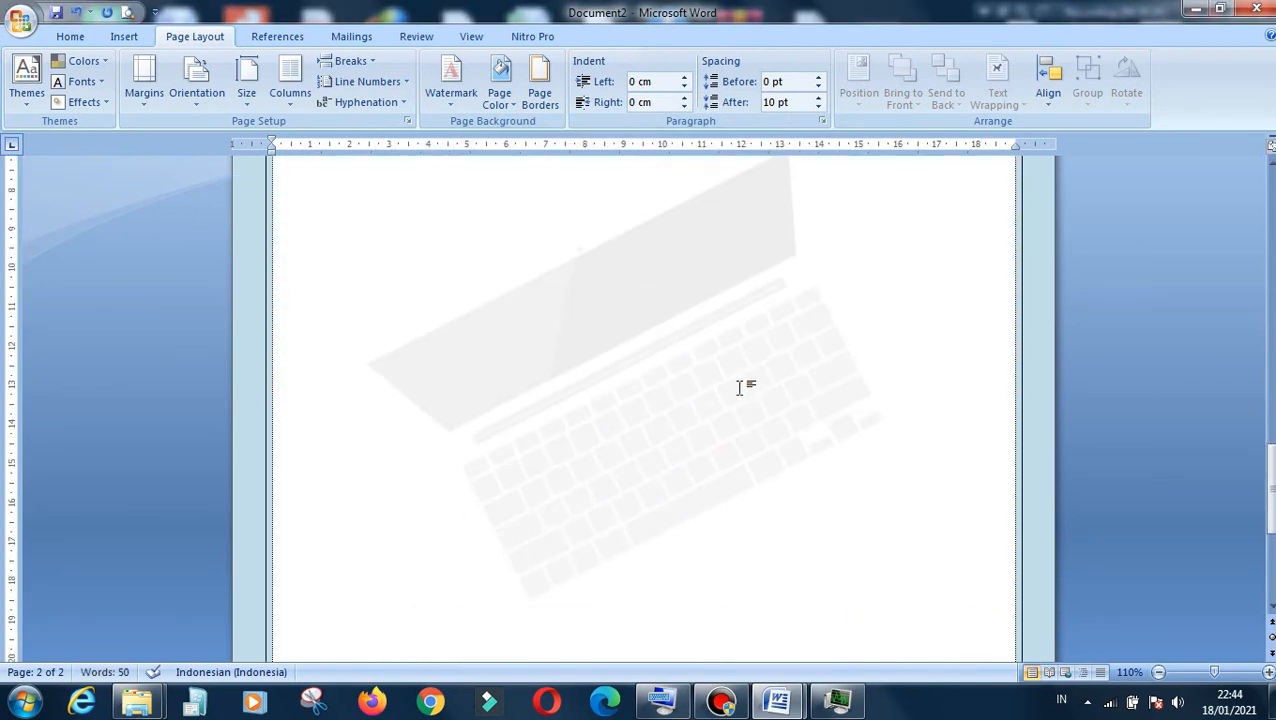
scroll(745, 389, down, 1)
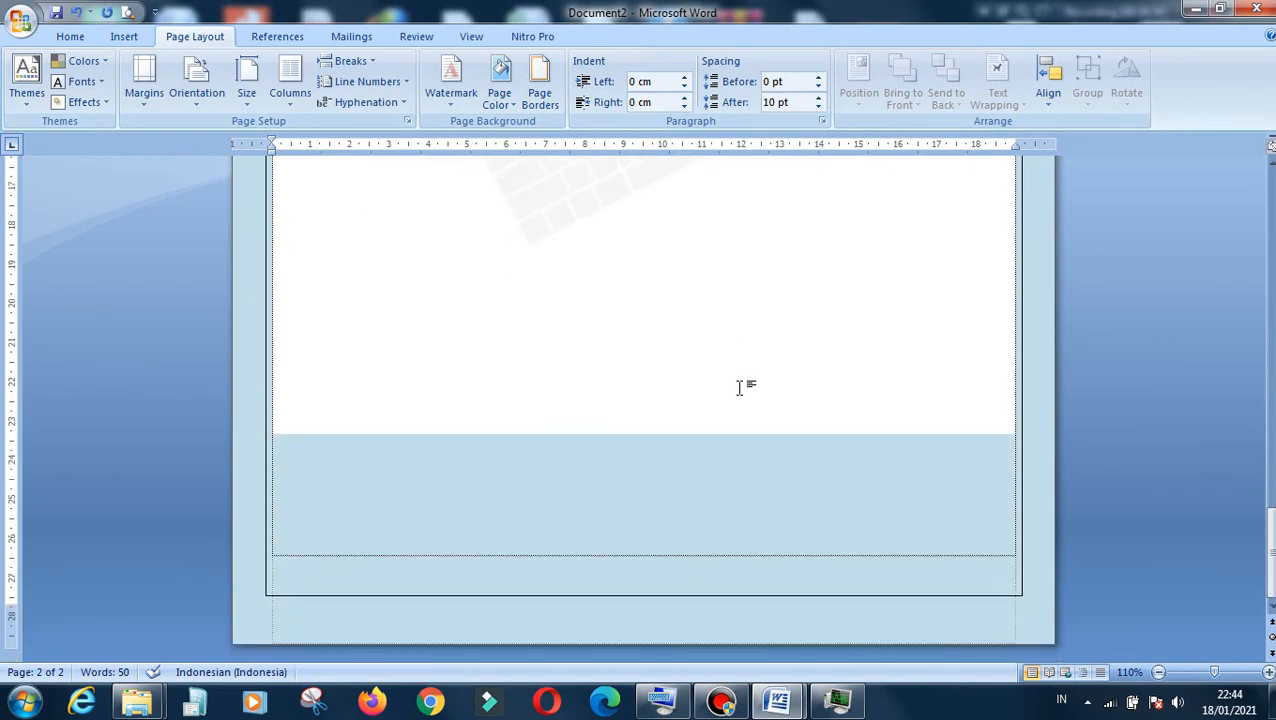
scroll(745, 389, up, 7)
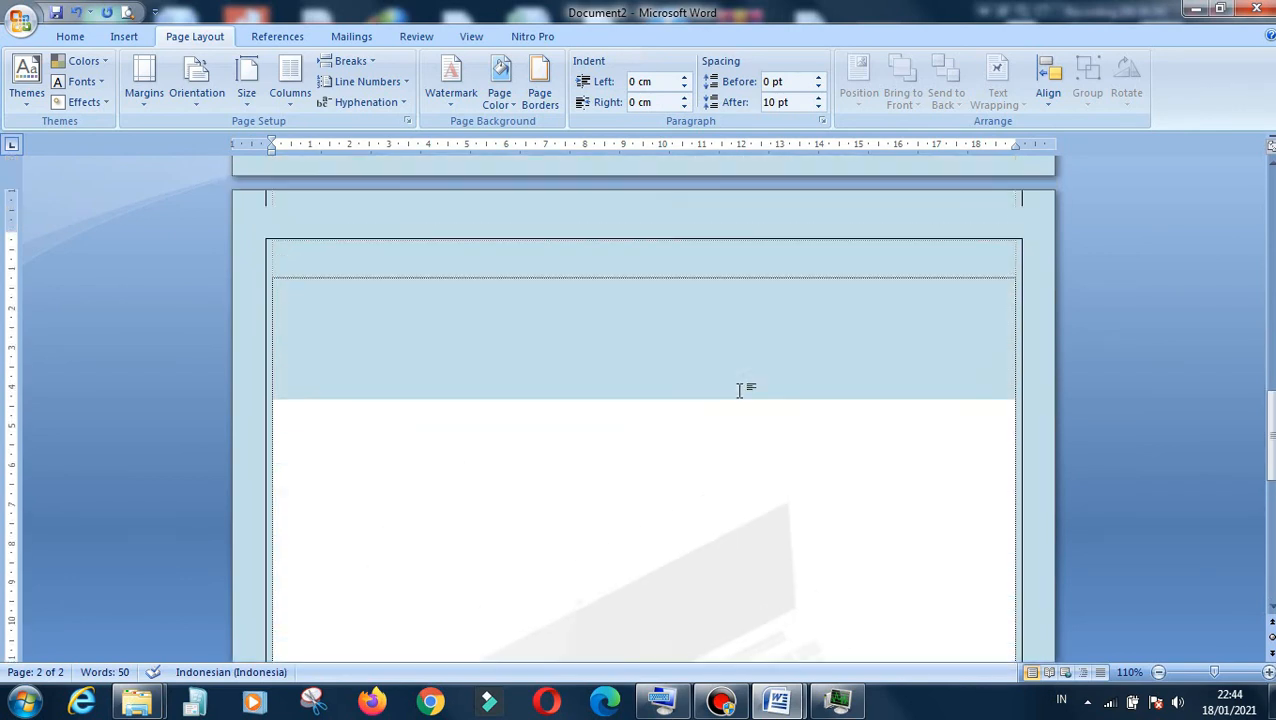
scroll(739, 395, up, 2)
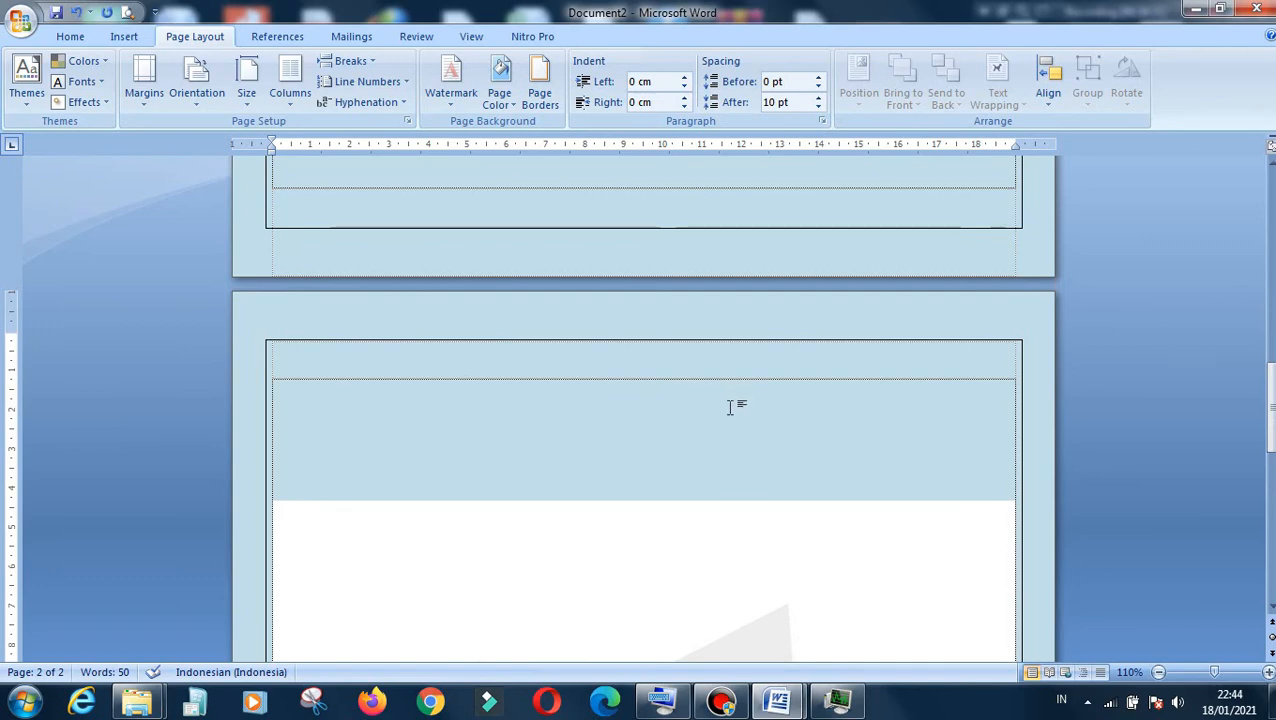
Browse the art designs available for the page border, leaving the art set to none
click(541, 93)
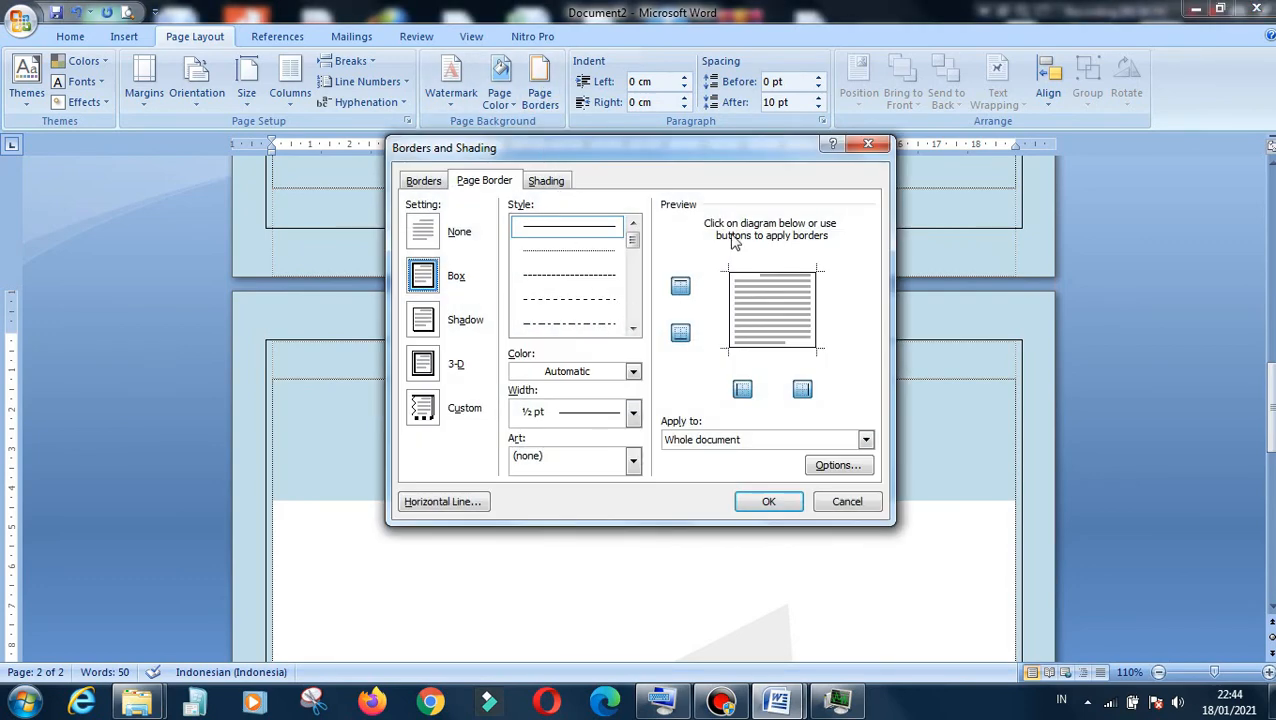
click(617, 467)
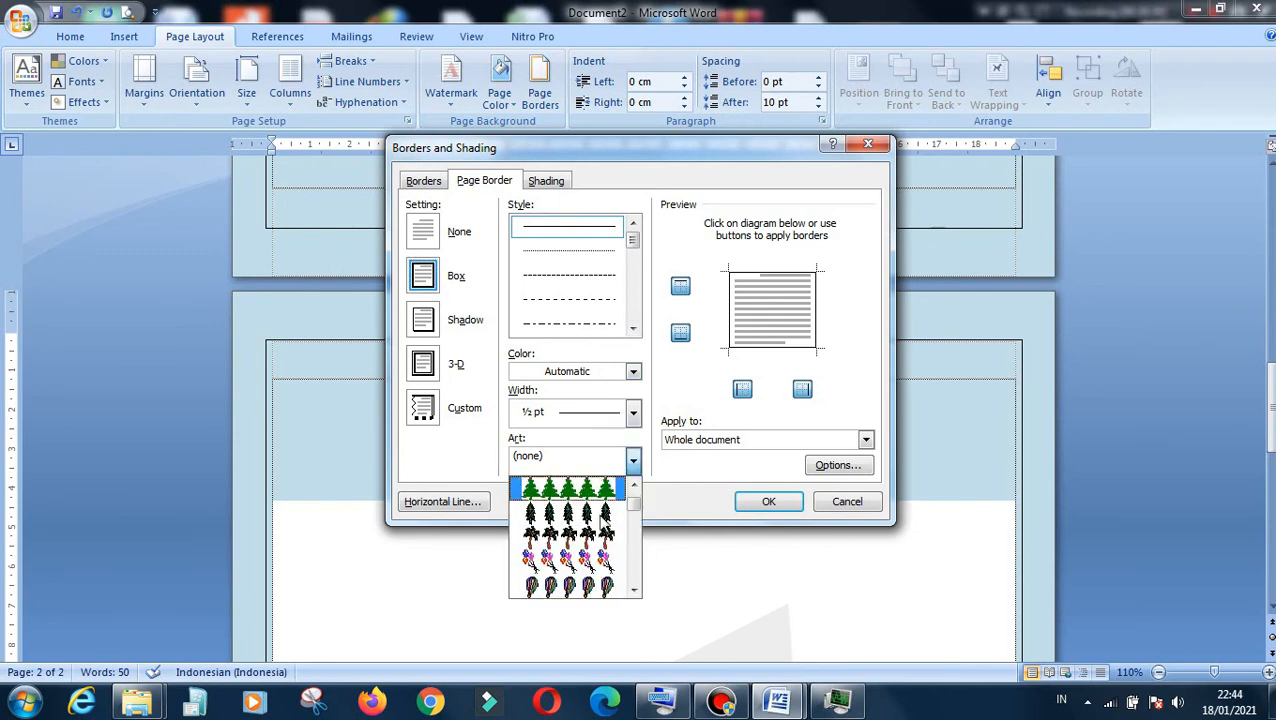
scroll(600, 521, down, 10)
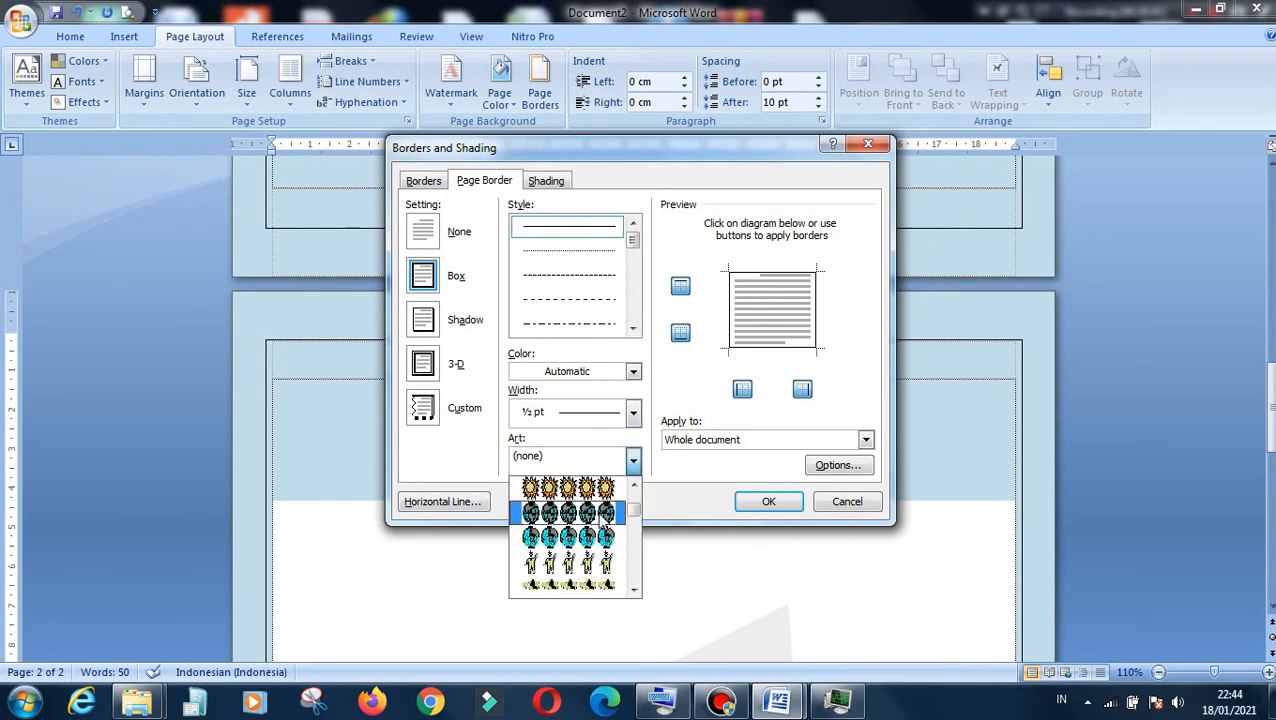
click(598, 449)
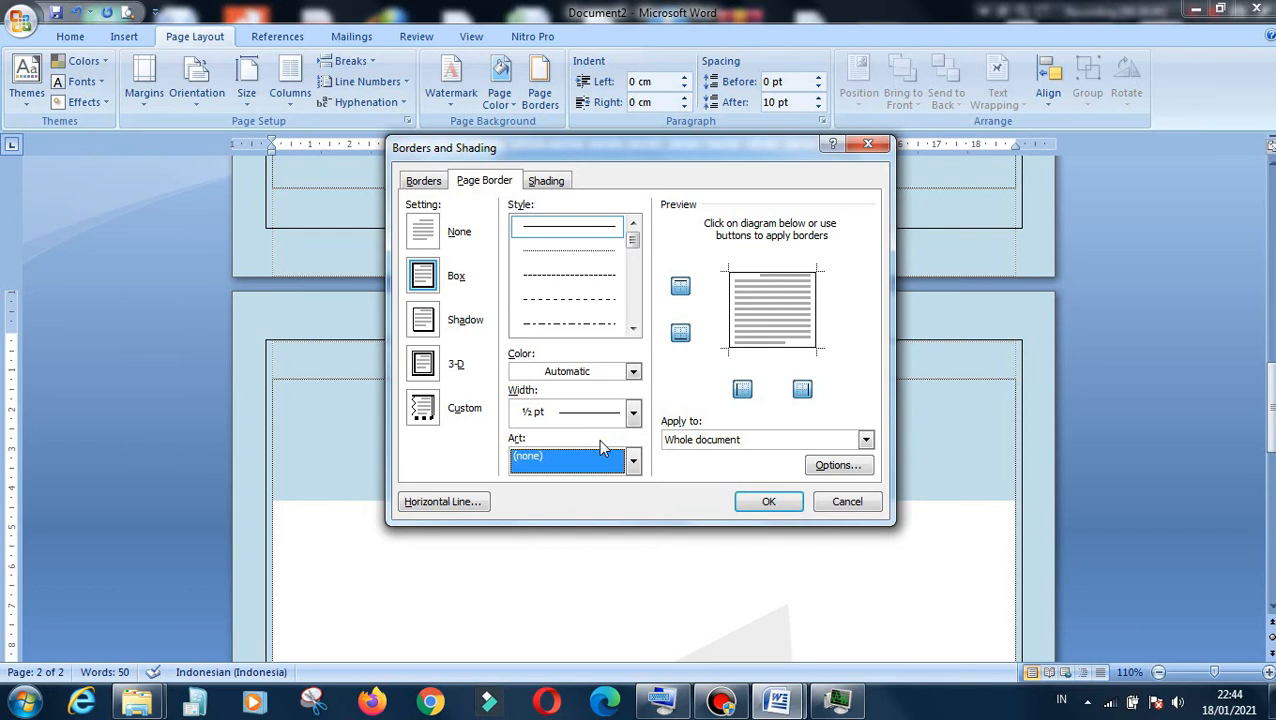
Try a Box border on the empty paragraph at the start of page 2, and undo it
click(426, 183)
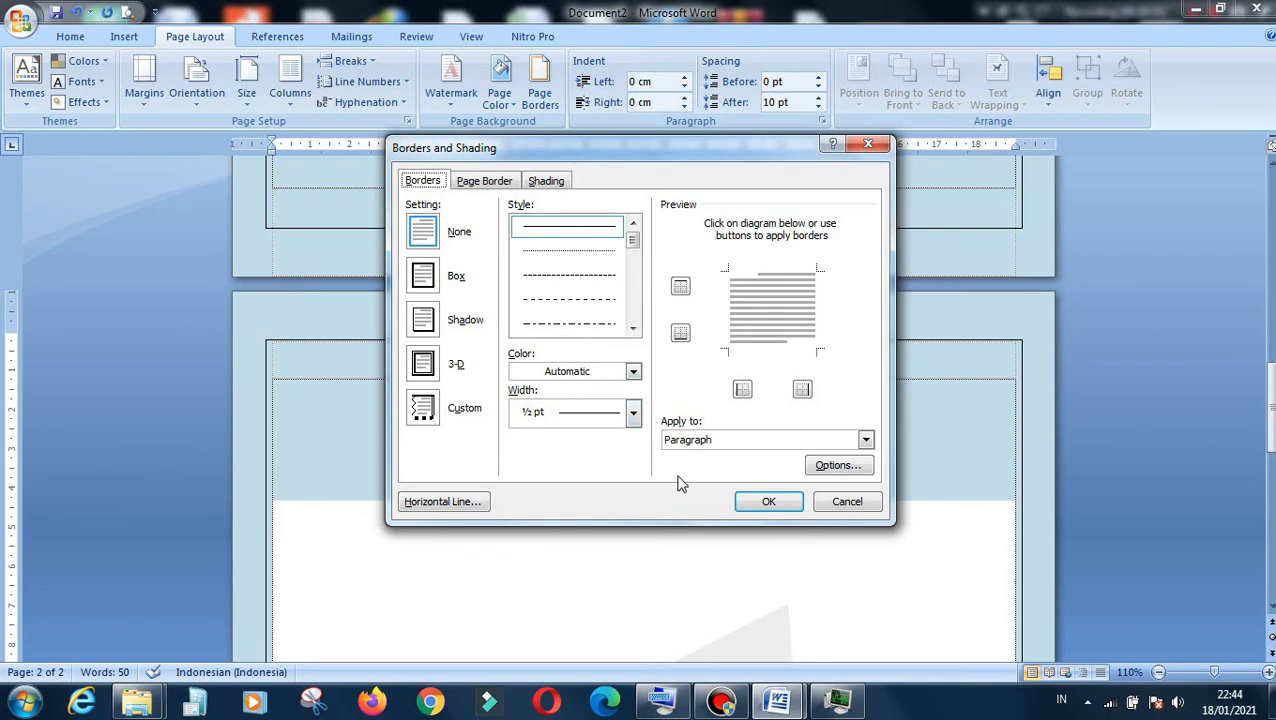
click(423, 277)
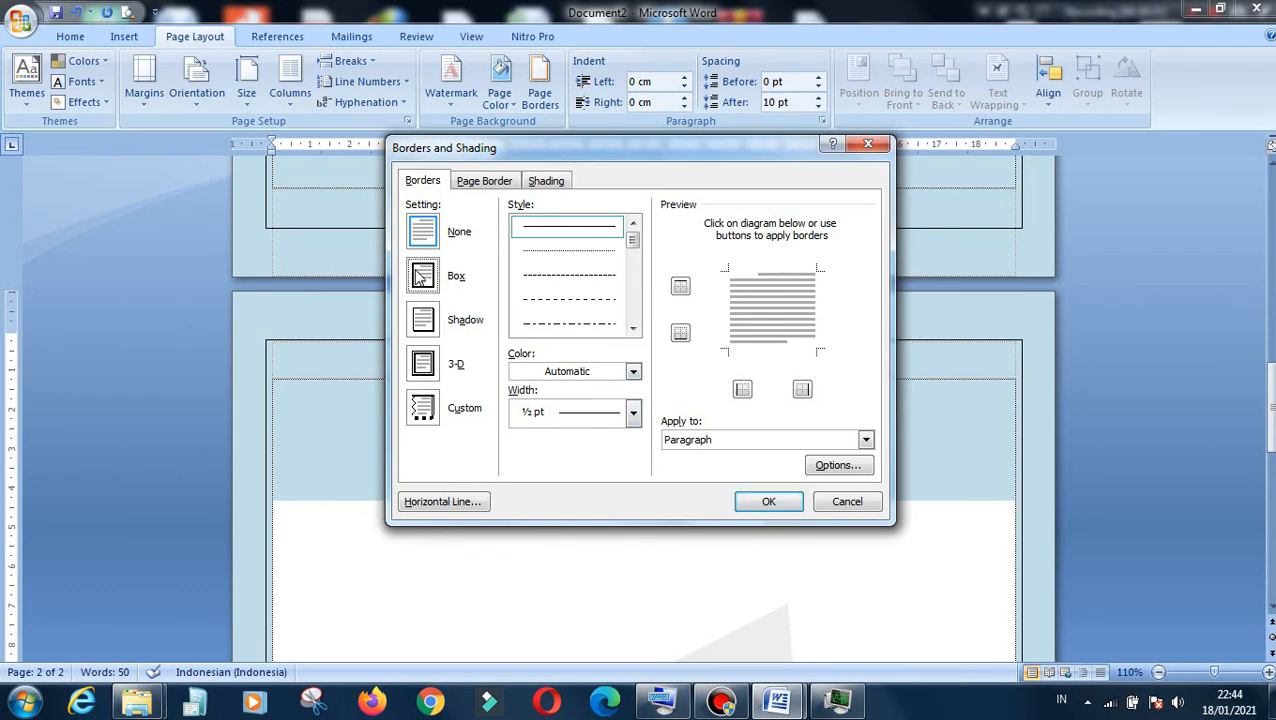
click(784, 507)
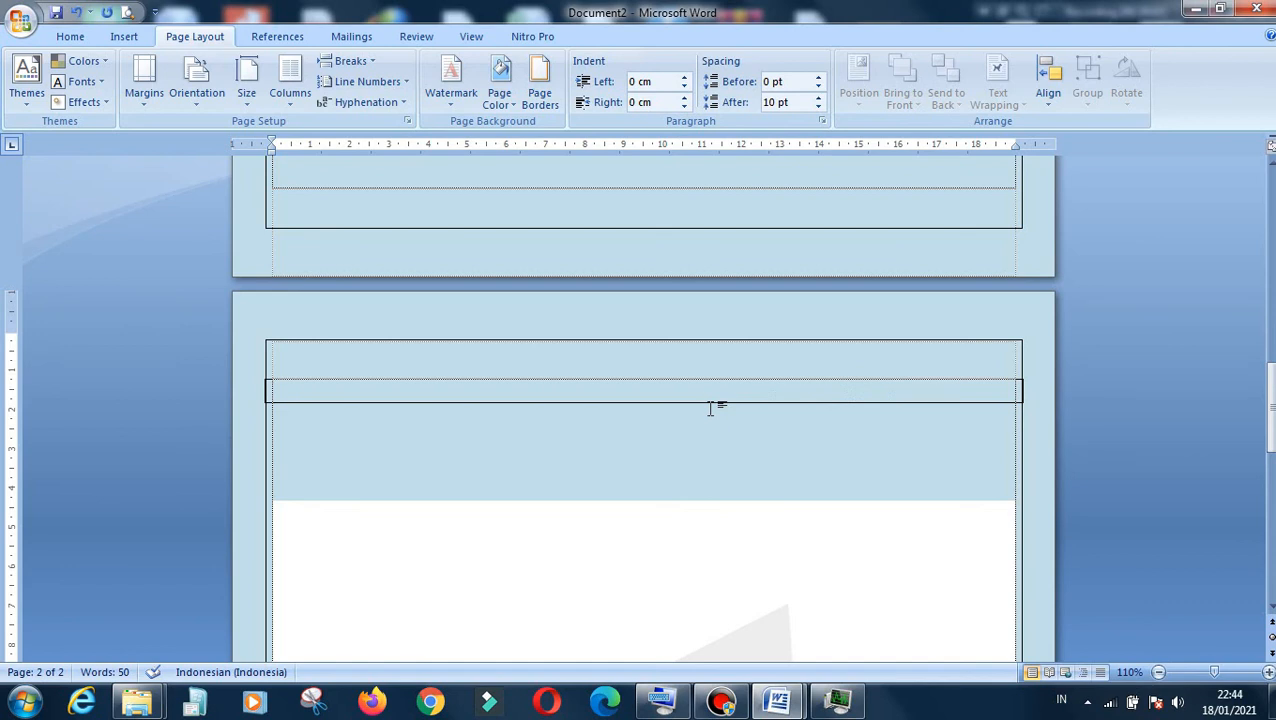
scroll(710, 408, up, 2)
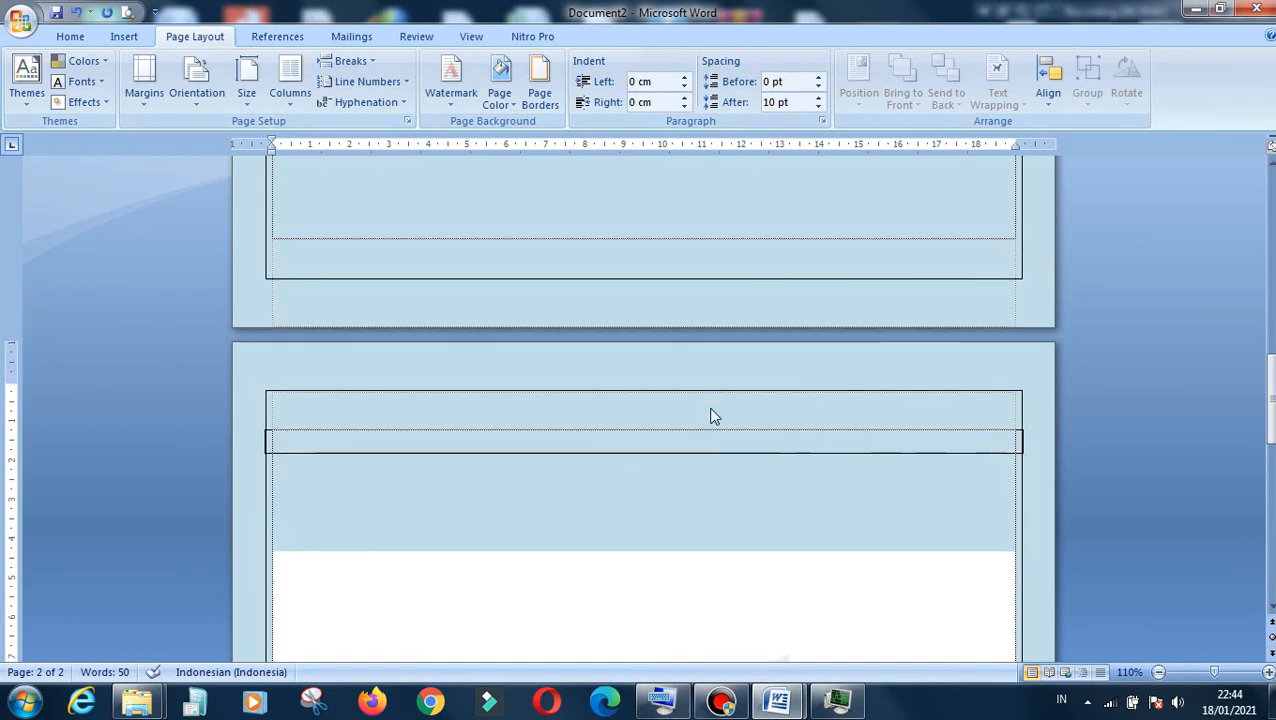
scroll(709, 410, down, 3)
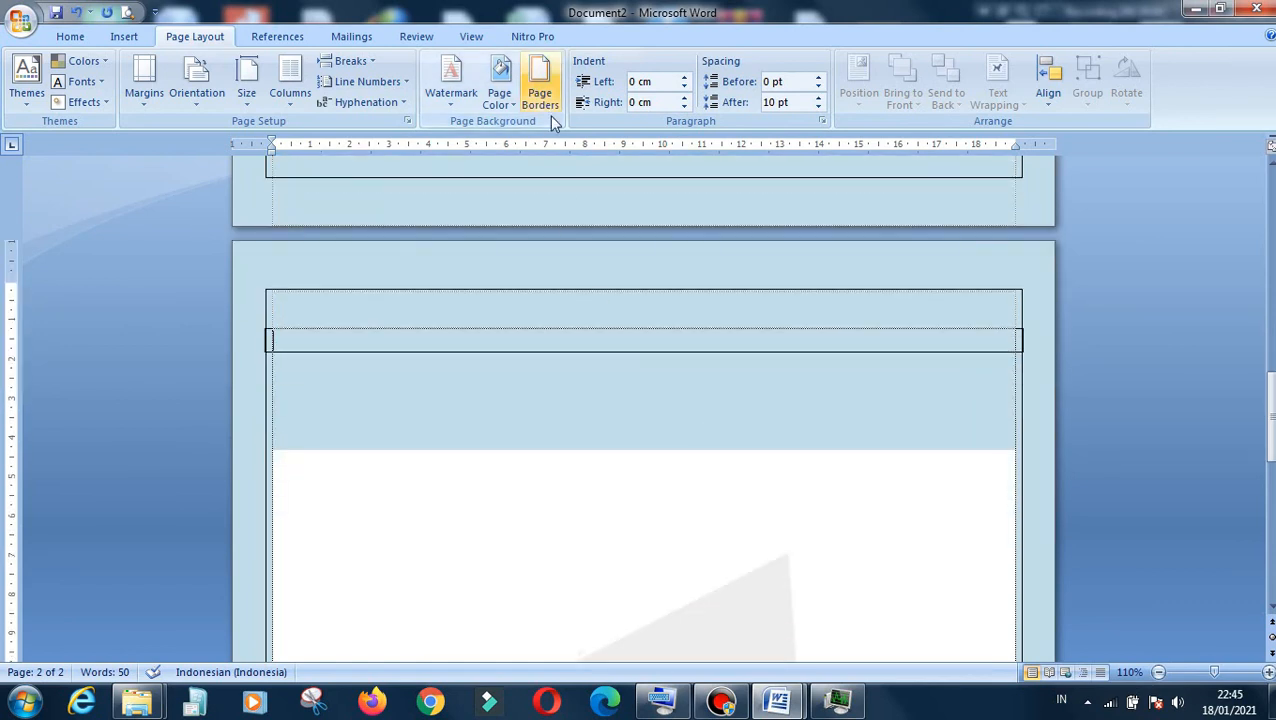
key(ctrl+z)
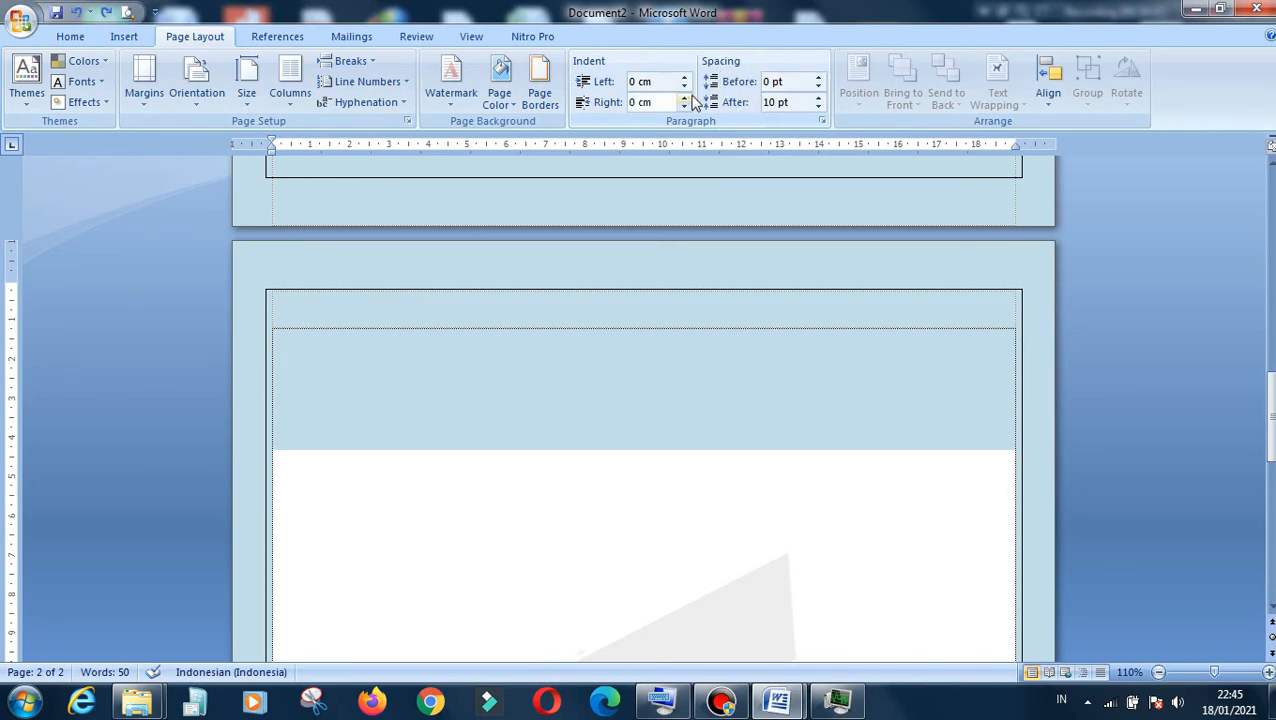
Set the spacing after the opening paragraph, "Saya ingin bermain di daerah Jakarta", to 12 pt
scroll(598, 377, up, 7)
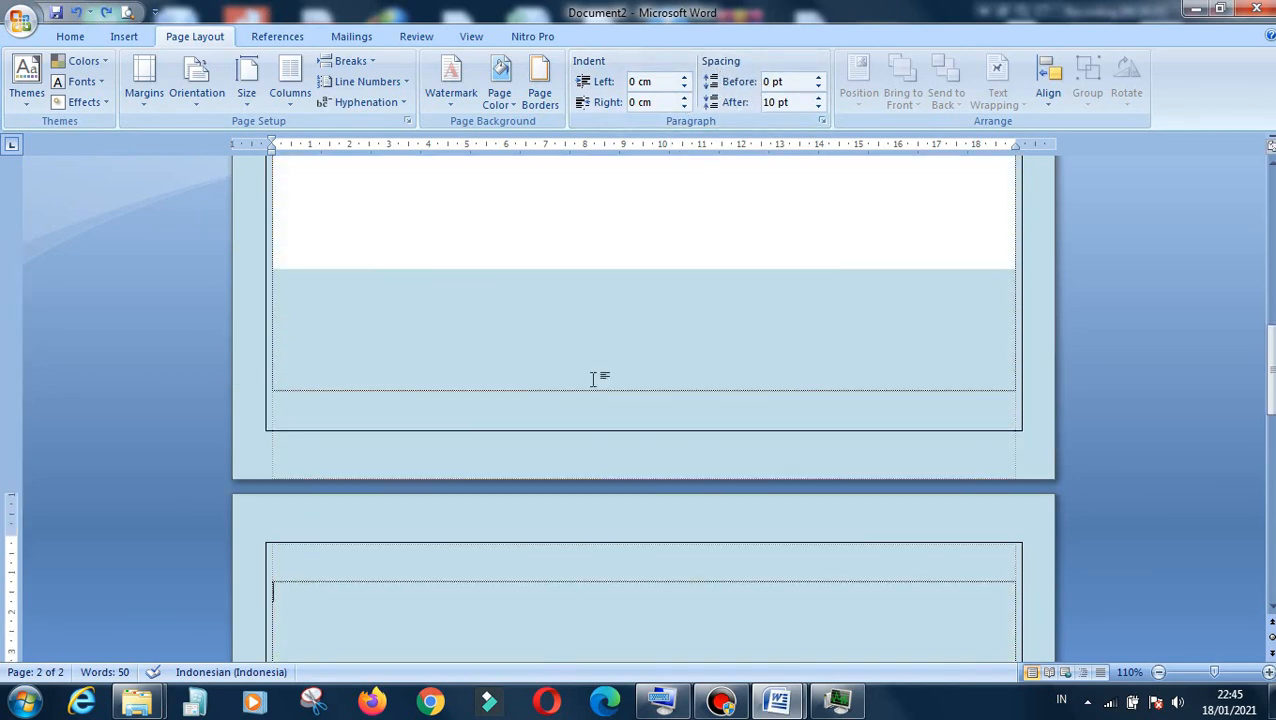
scroll(595, 390, up, 10)
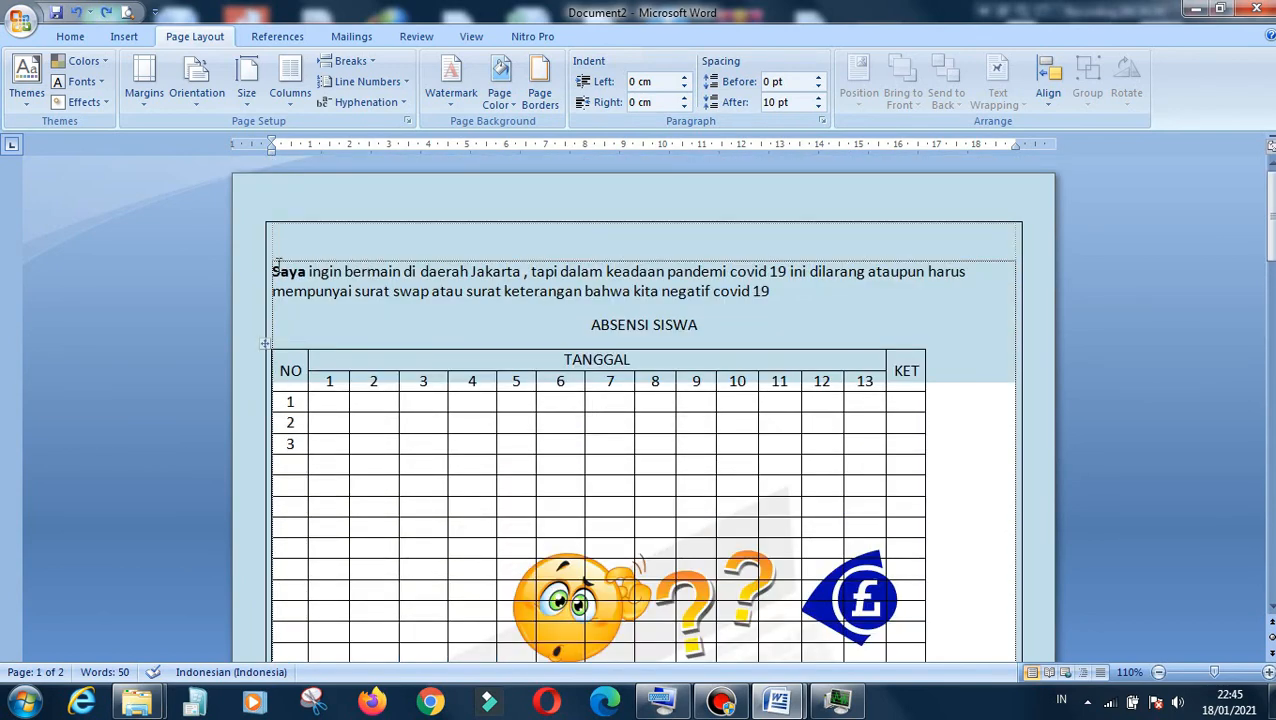
drag(273, 266, 766, 289)
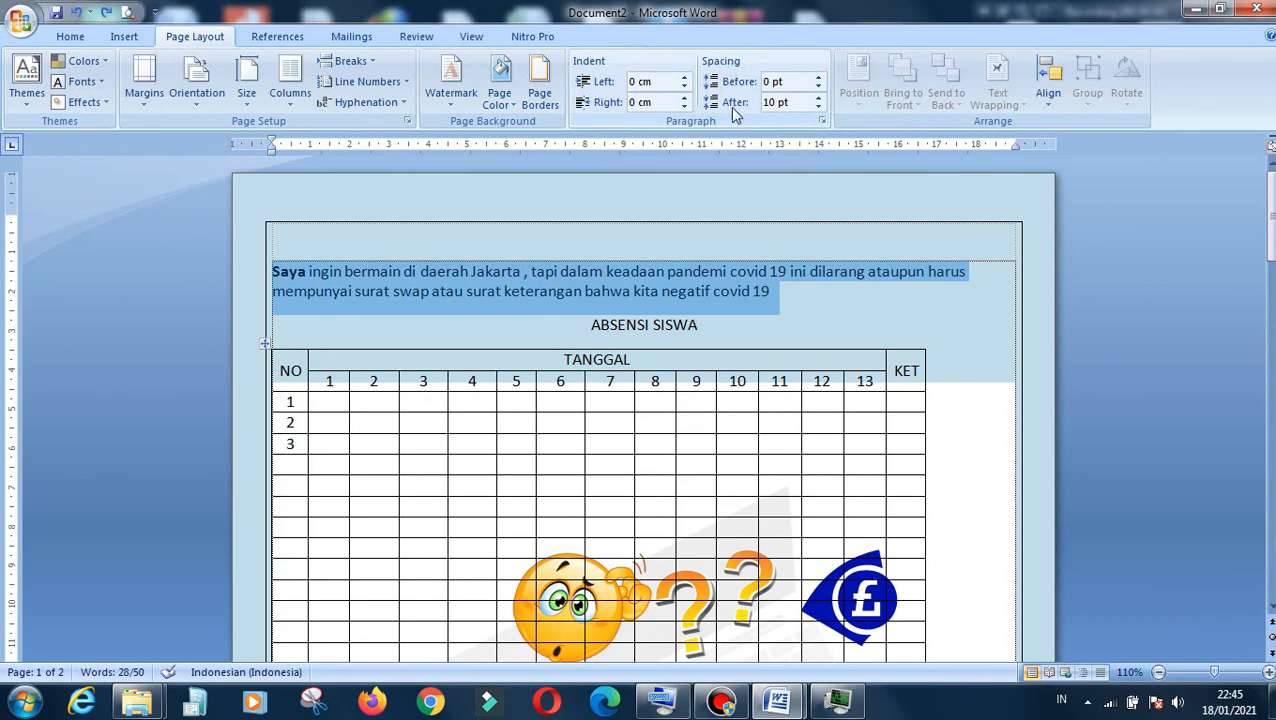
click(818, 107)
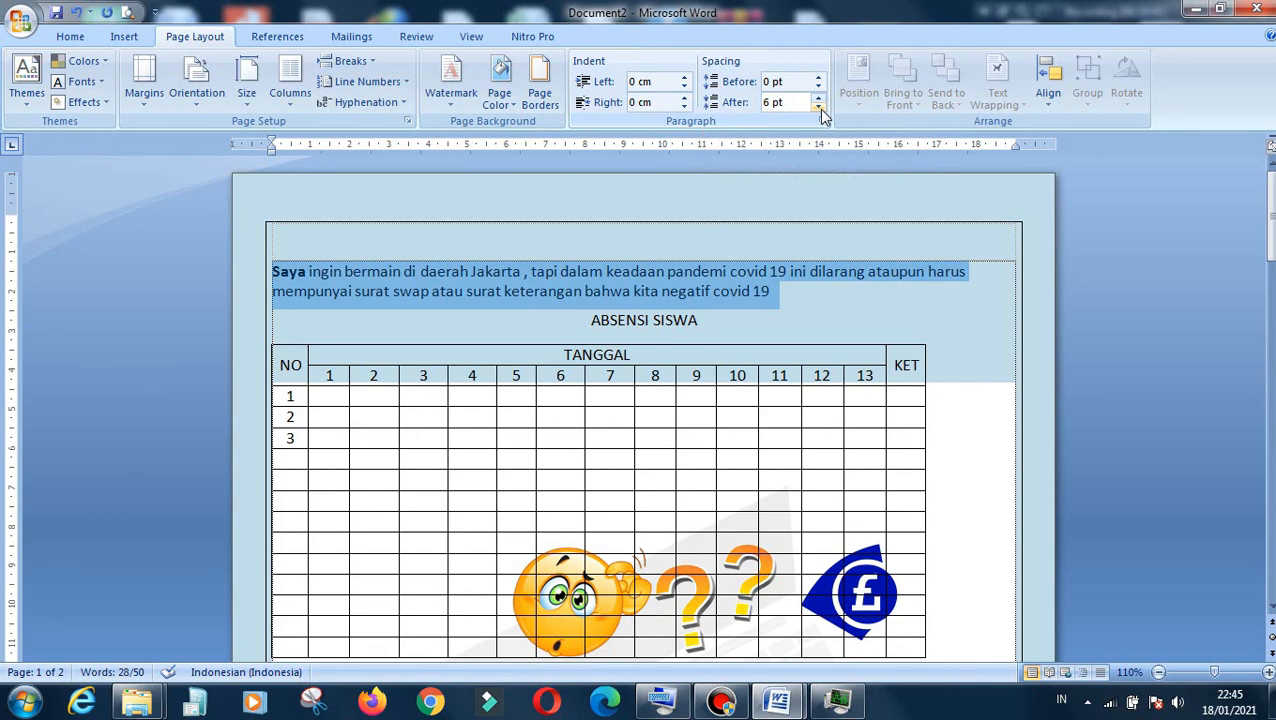
click(819, 108)
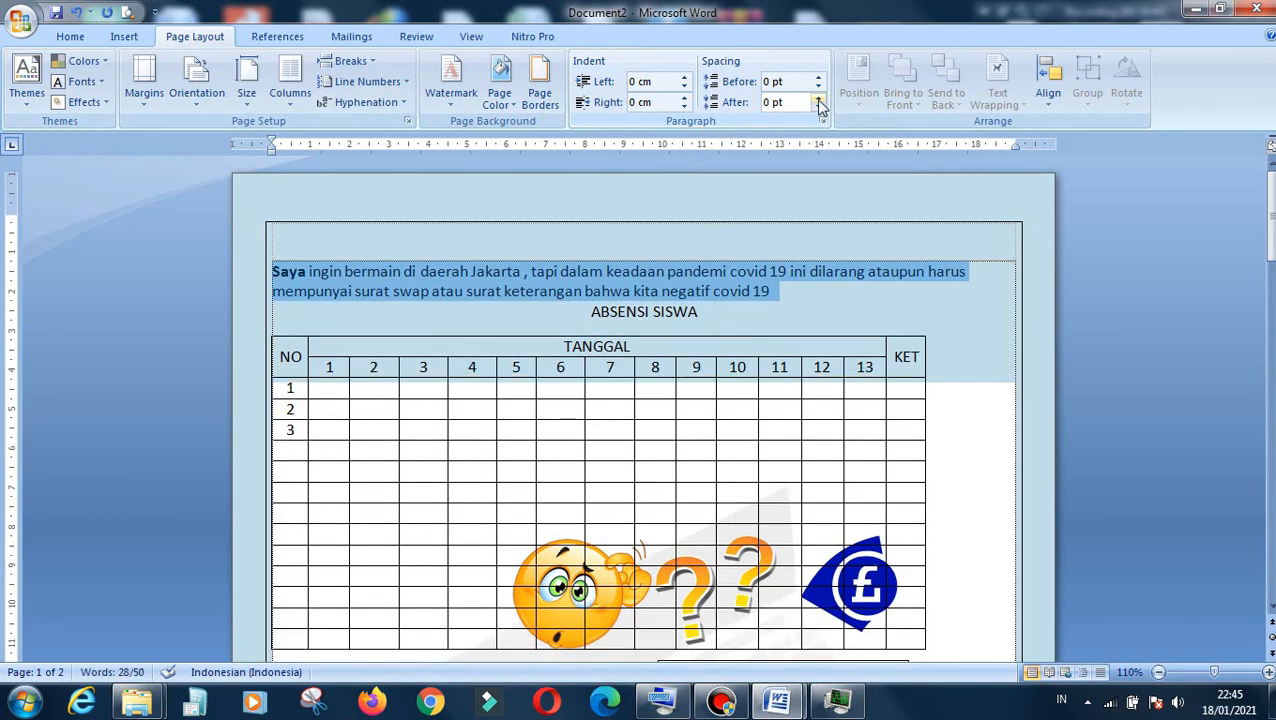
click(819, 100)
click(819, 100)
click(819, 100)
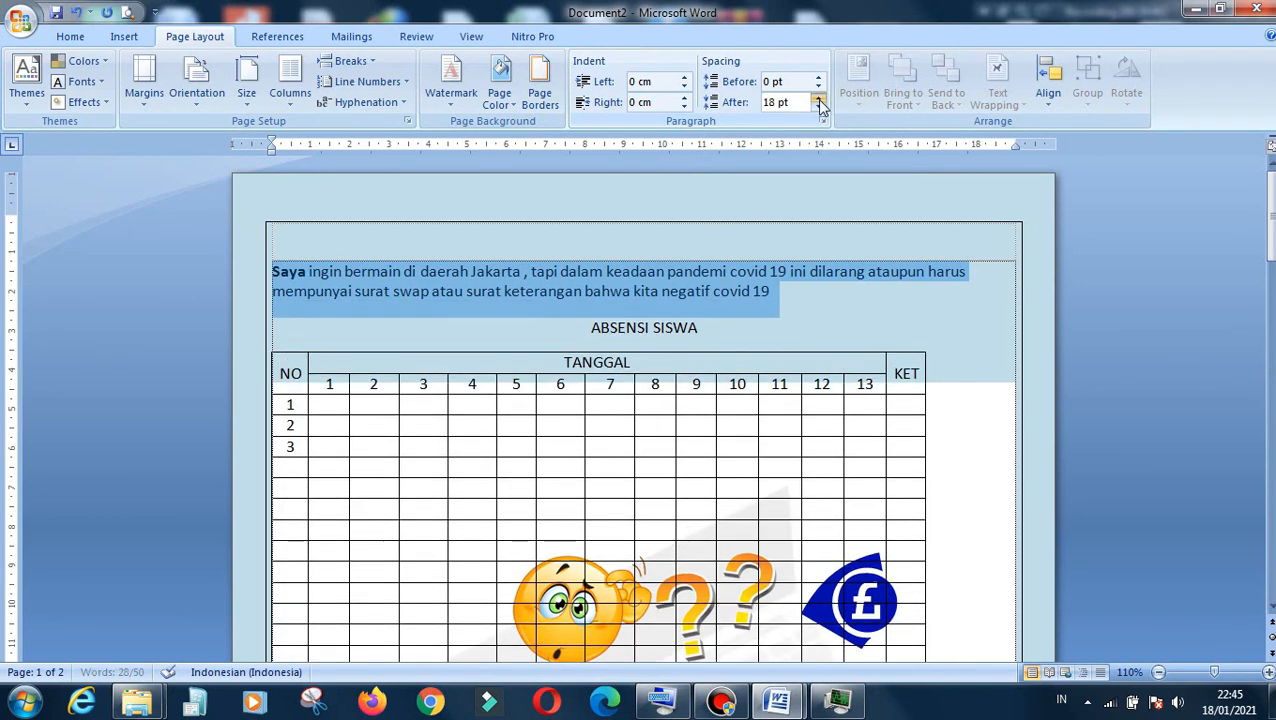
click(819, 108)
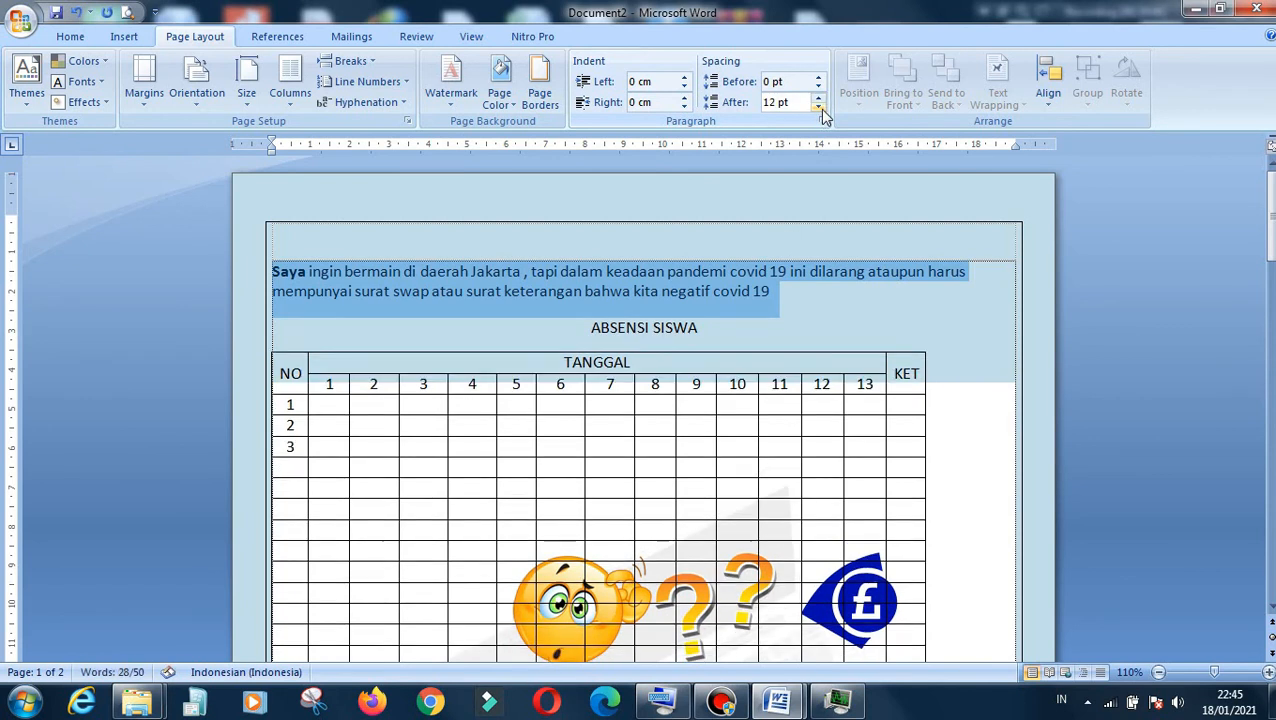
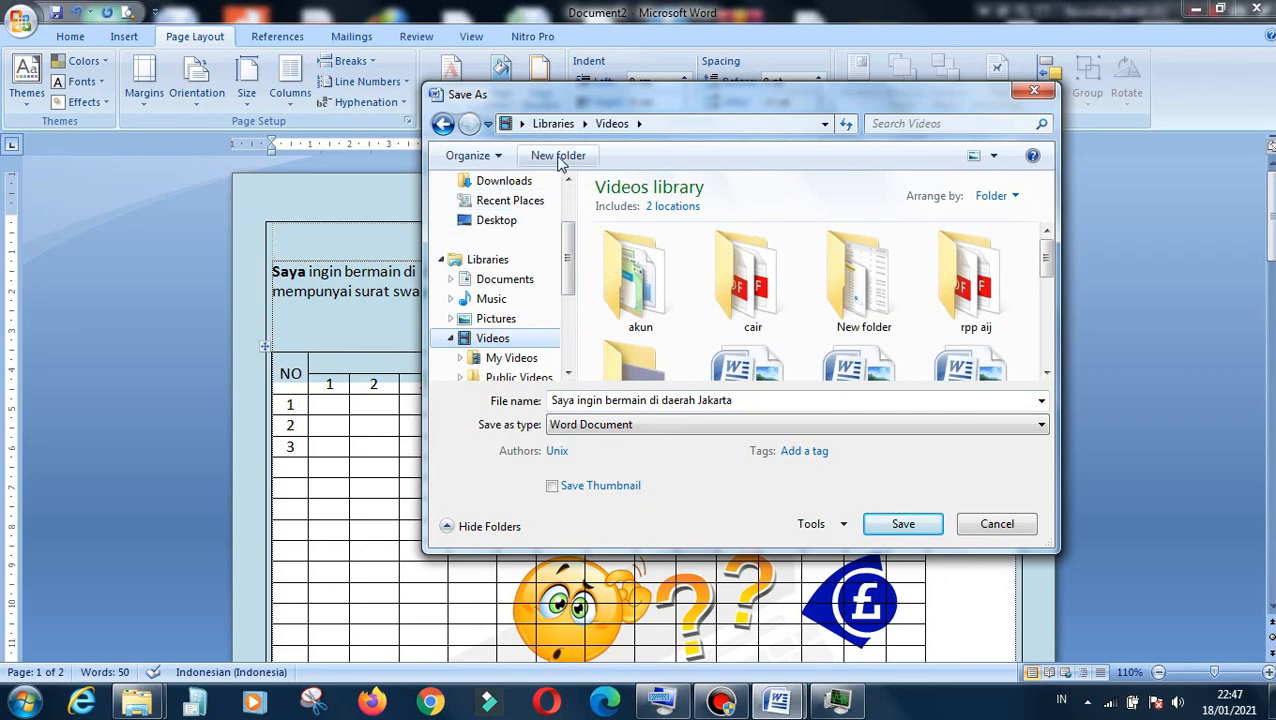
Create a folder named DATAKU in the Videos library from the Save As dialog
click(559, 156)
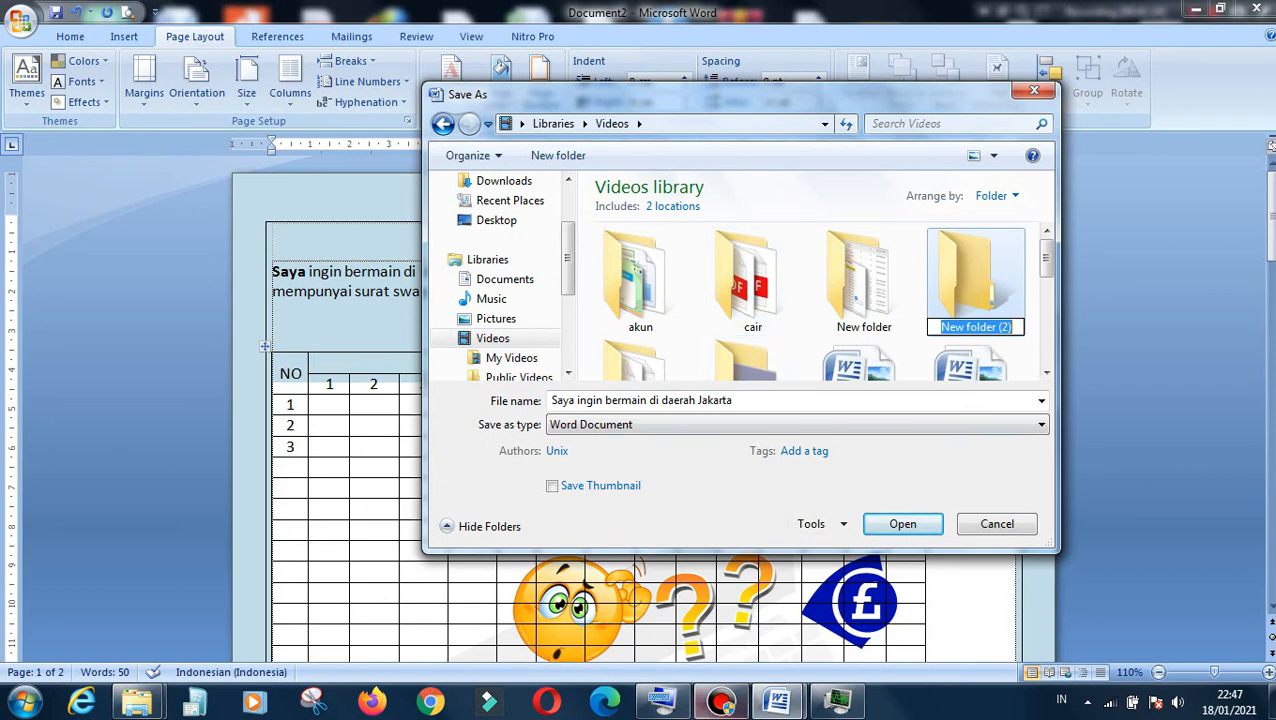
mouse_move(670, 710)
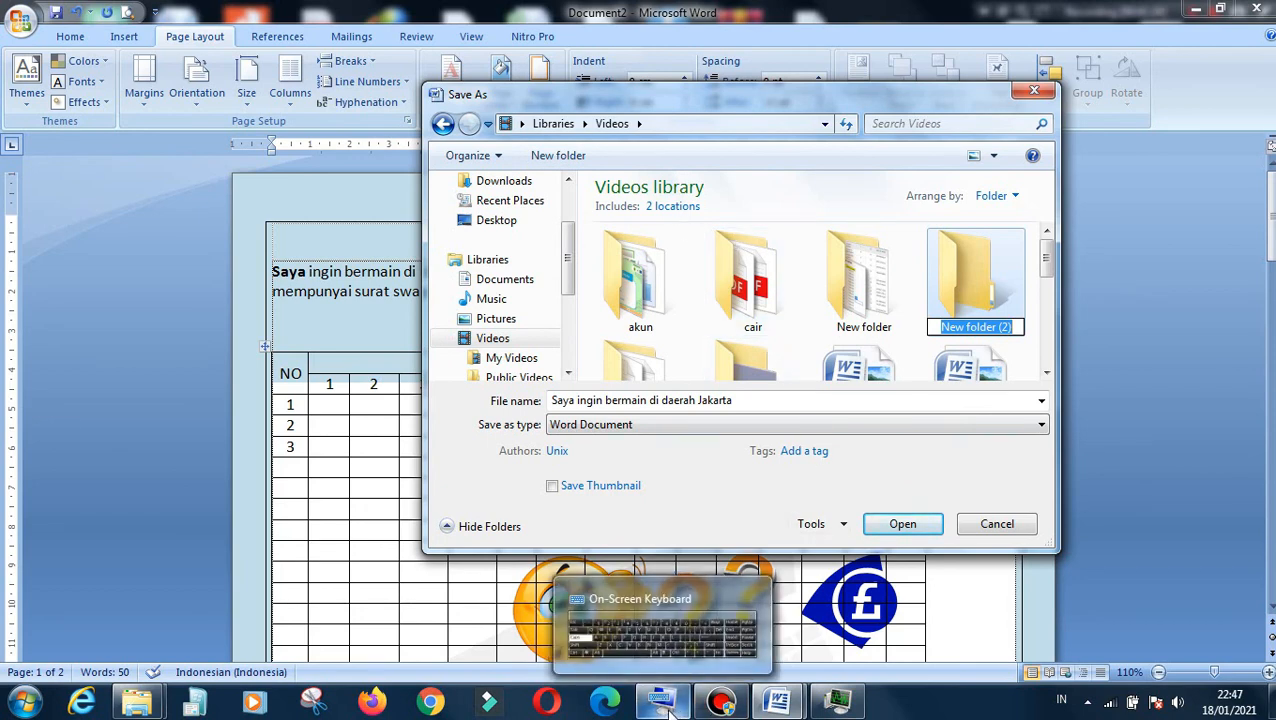
click(670, 708)
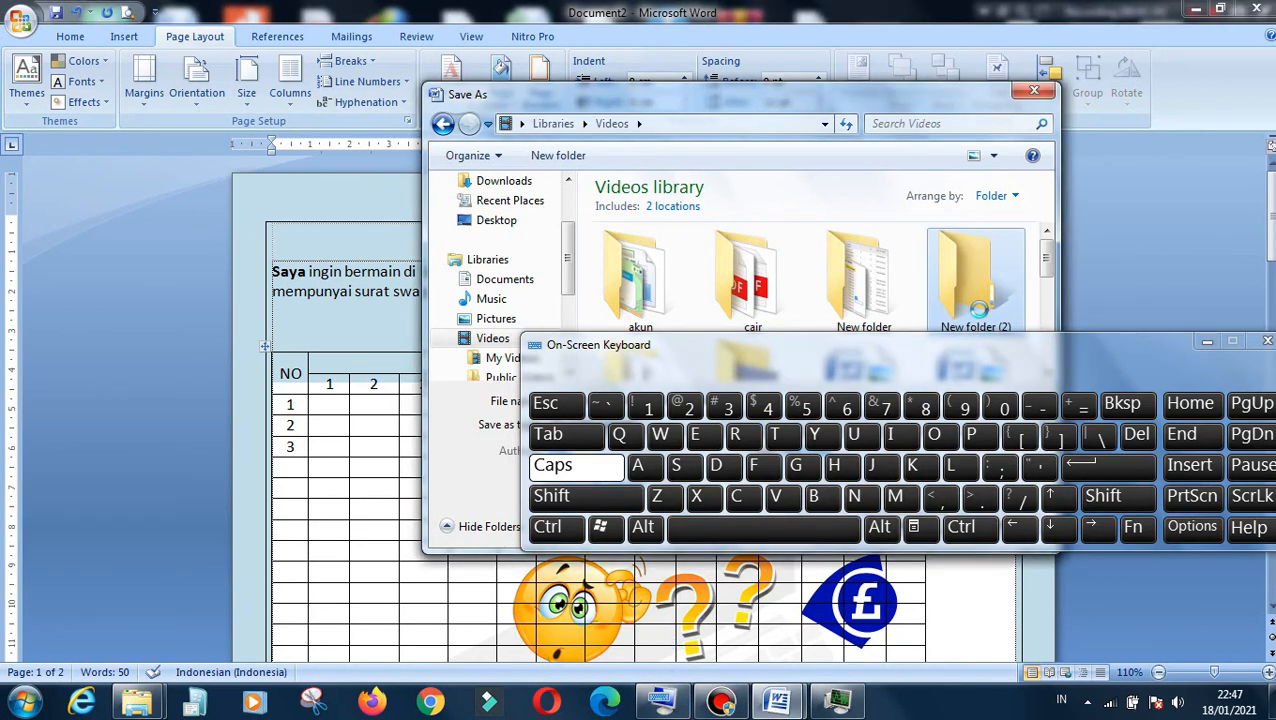
right_click(980, 318)
click(1064, 614)
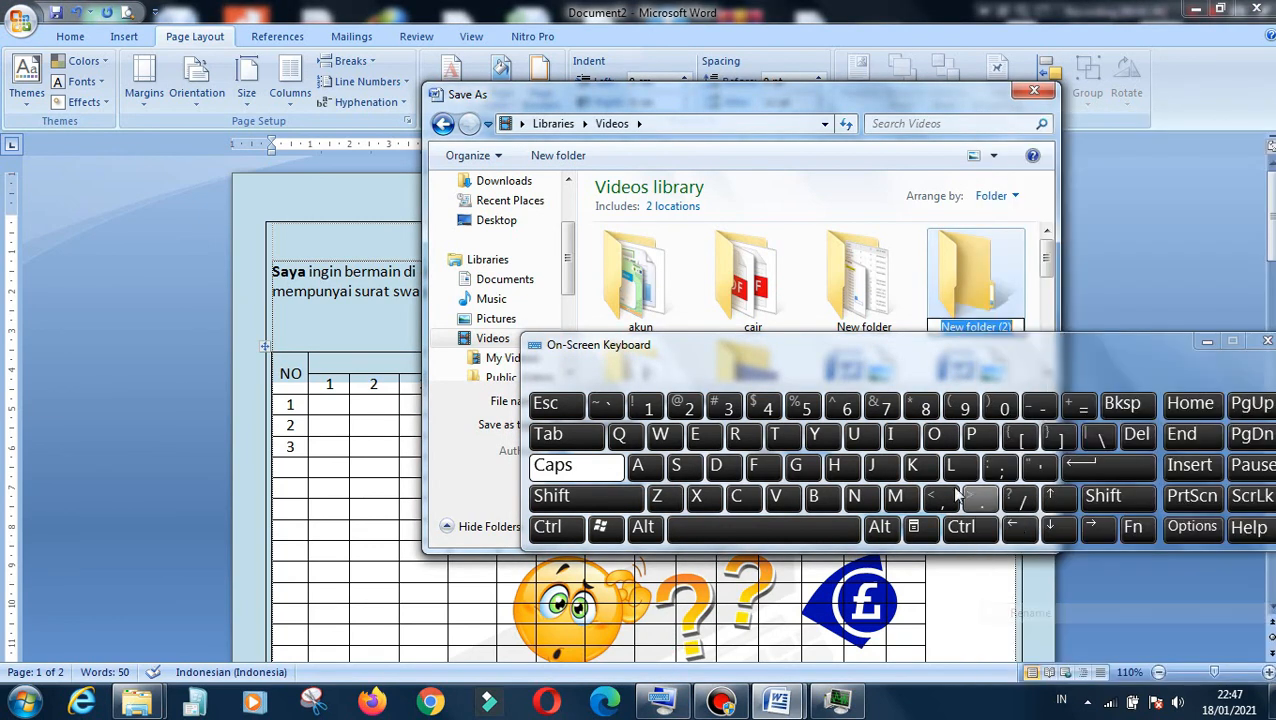
click(716, 466)
click(643, 466)
click(774, 434)
click(643, 466)
click(643, 466)
click(910, 468)
click(854, 434)
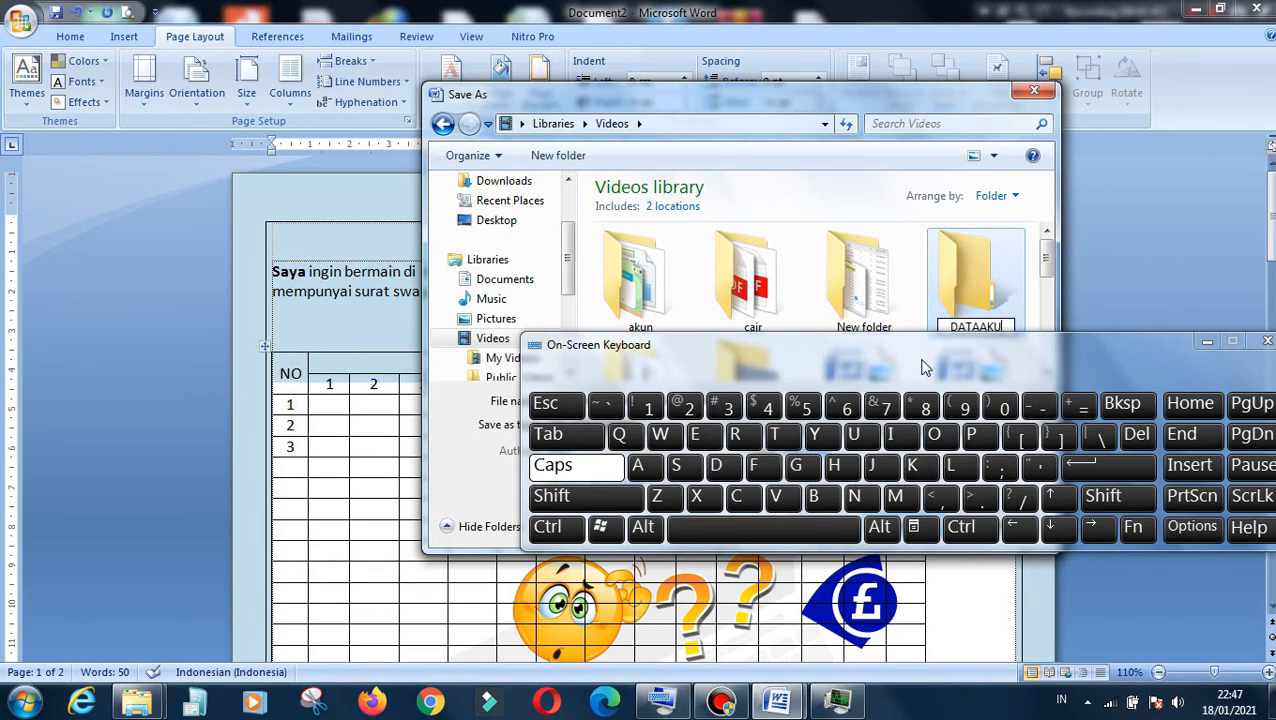
click(1123, 408)
click(1123, 408)
click(1122, 408)
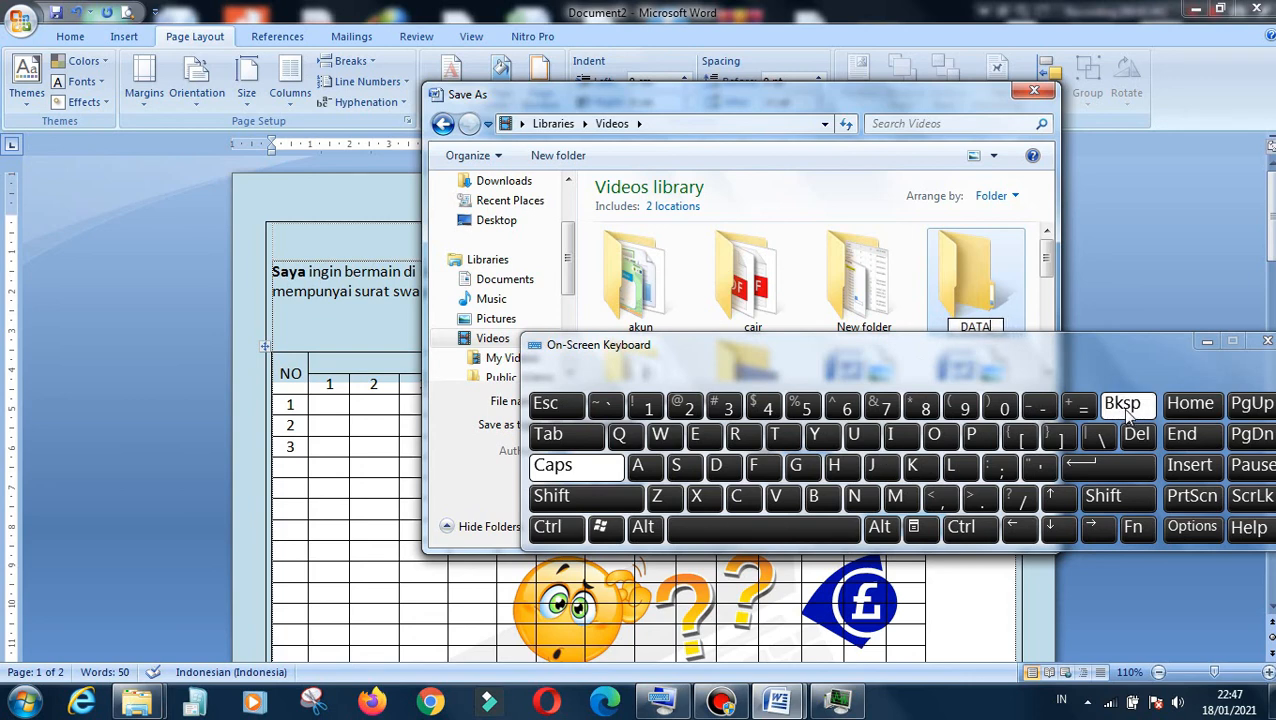
click(912, 467)
click(873, 445)
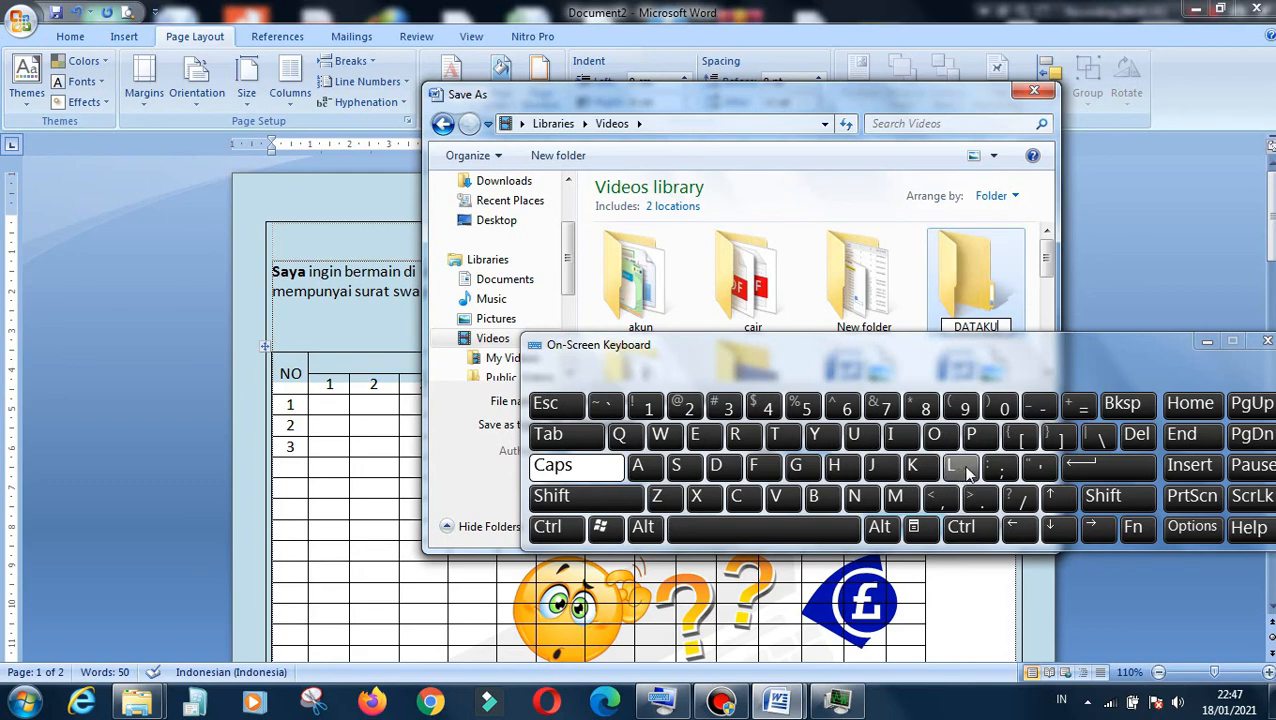
click(1099, 467)
drag(908, 351, 757, 566)
click(1052, 557)
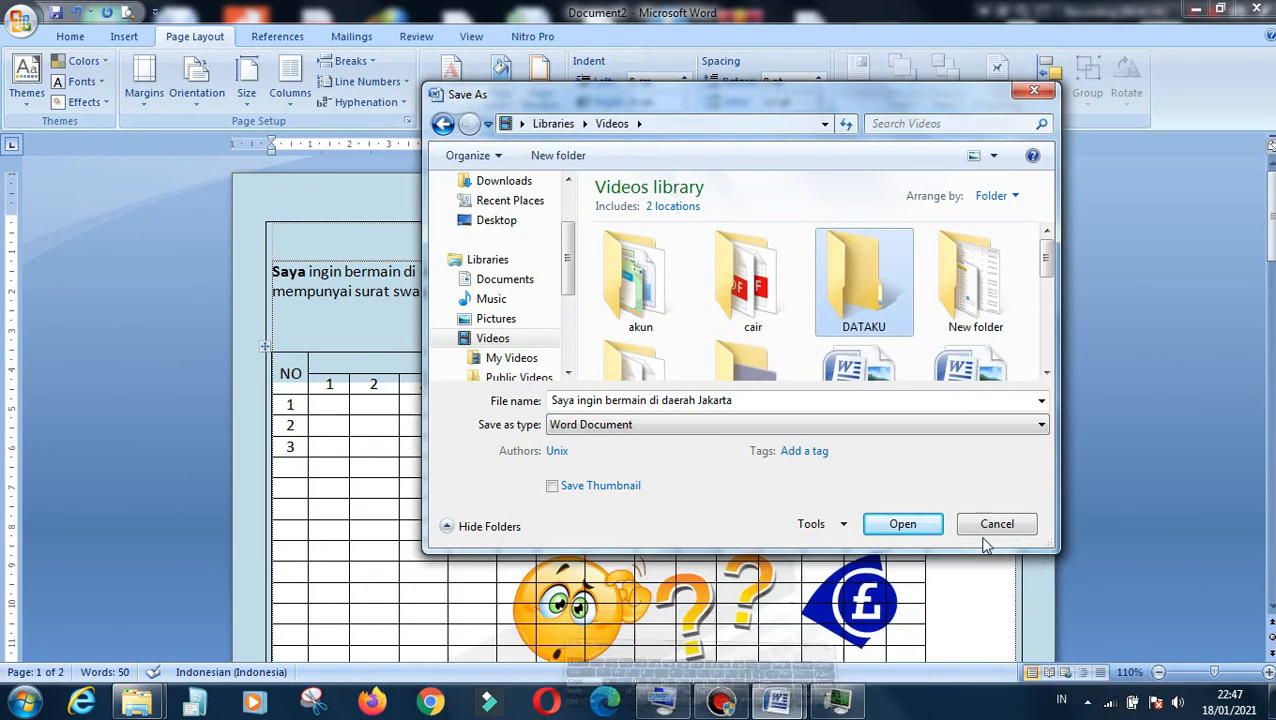
Save the document as a Word Document named UJI COBA inside the DATAKU folder
double_click(880, 283)
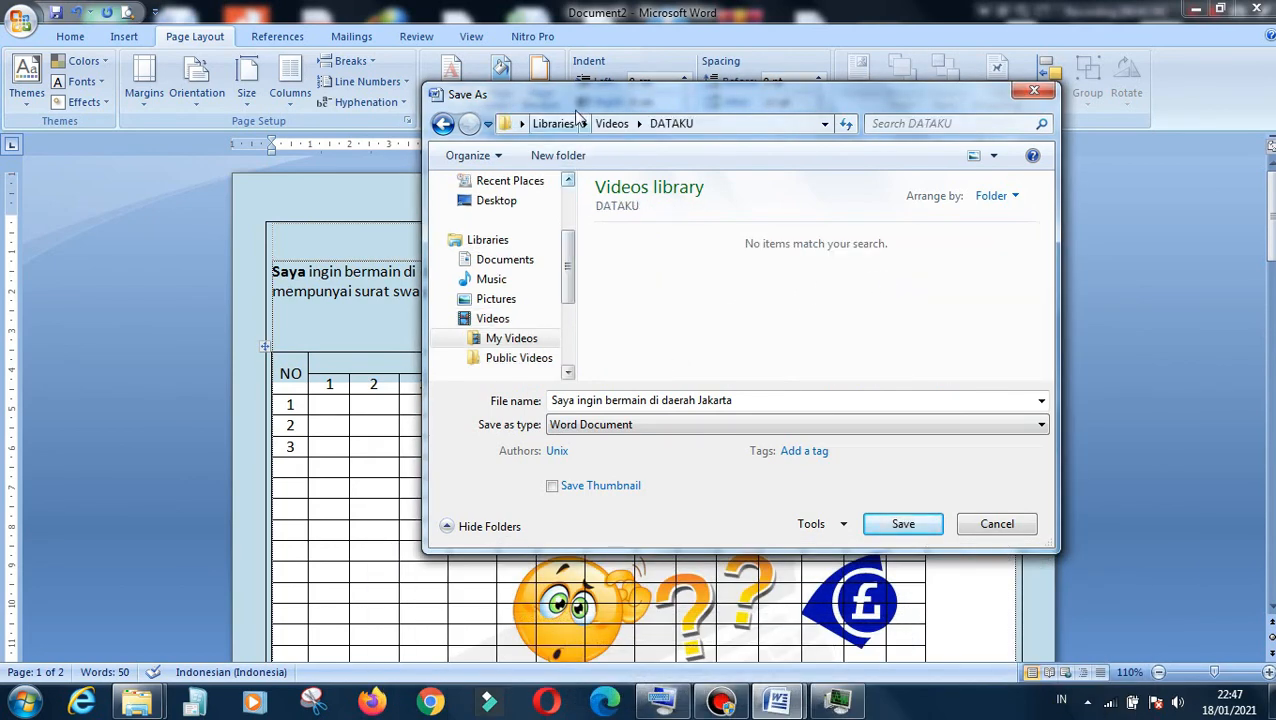
drag(575, 110, 715, 119)
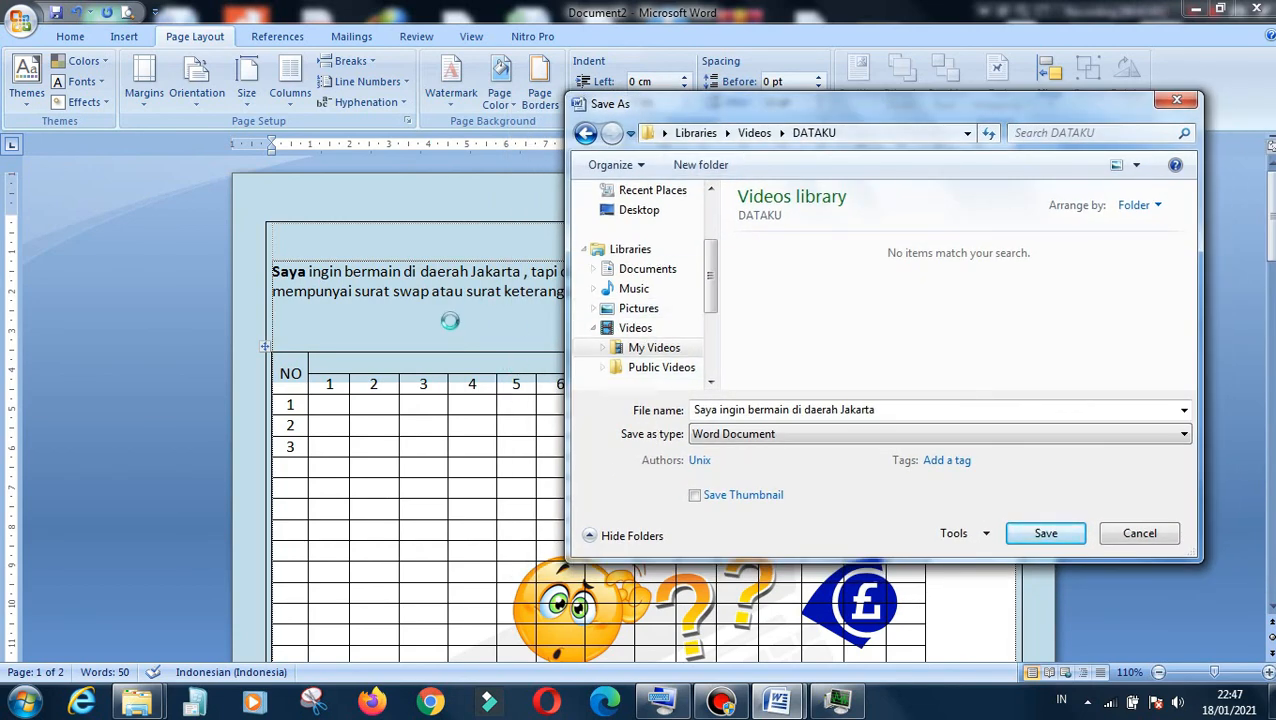
click(893, 409)
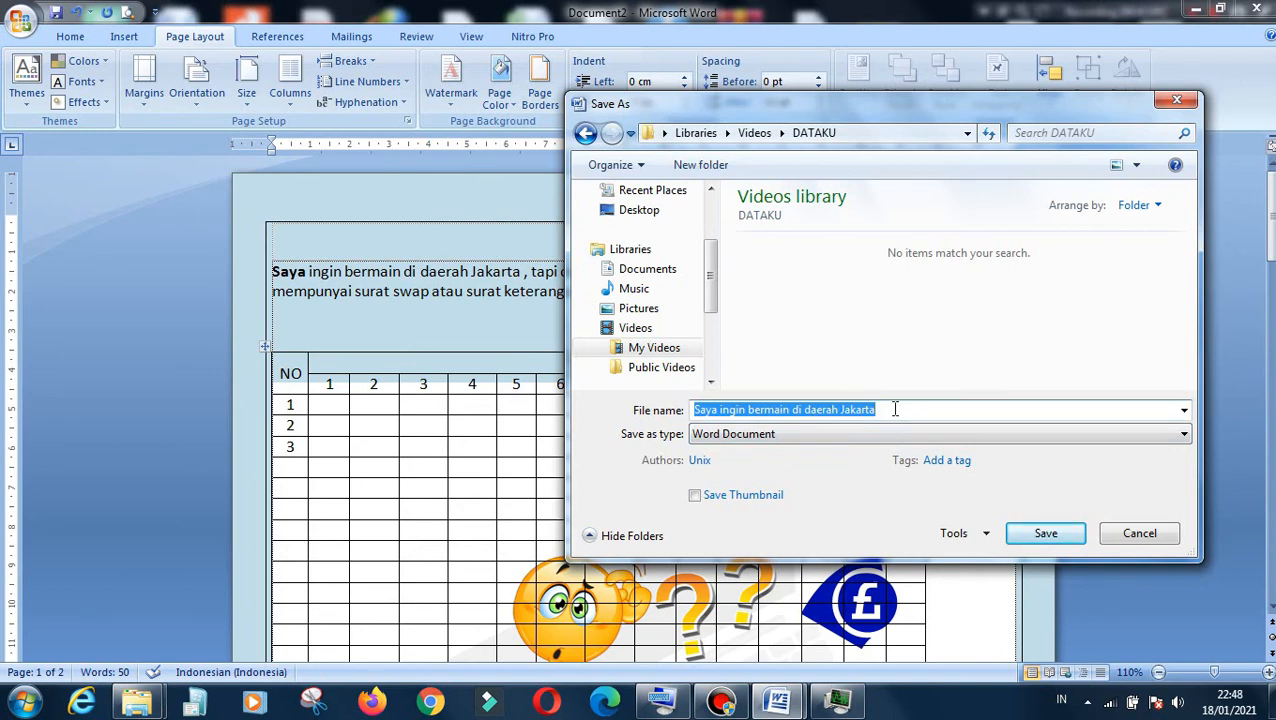
text(UJI)
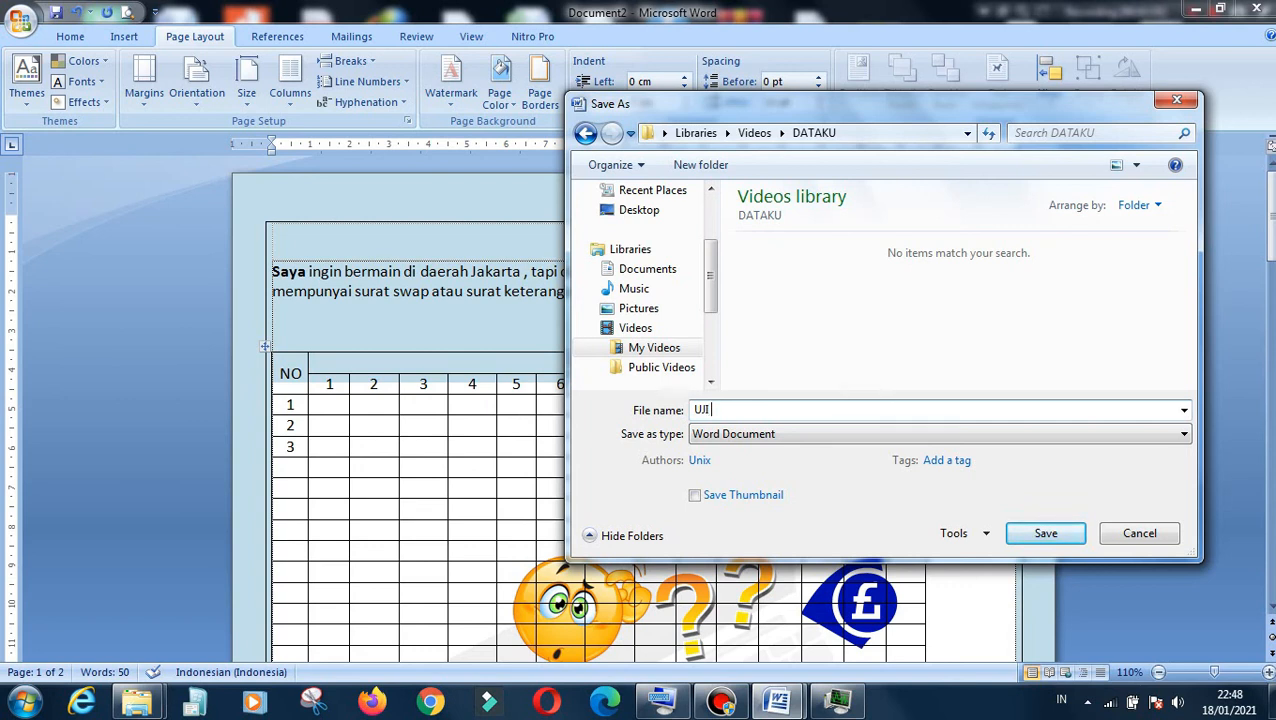
text( COBA)
click(1036, 537)
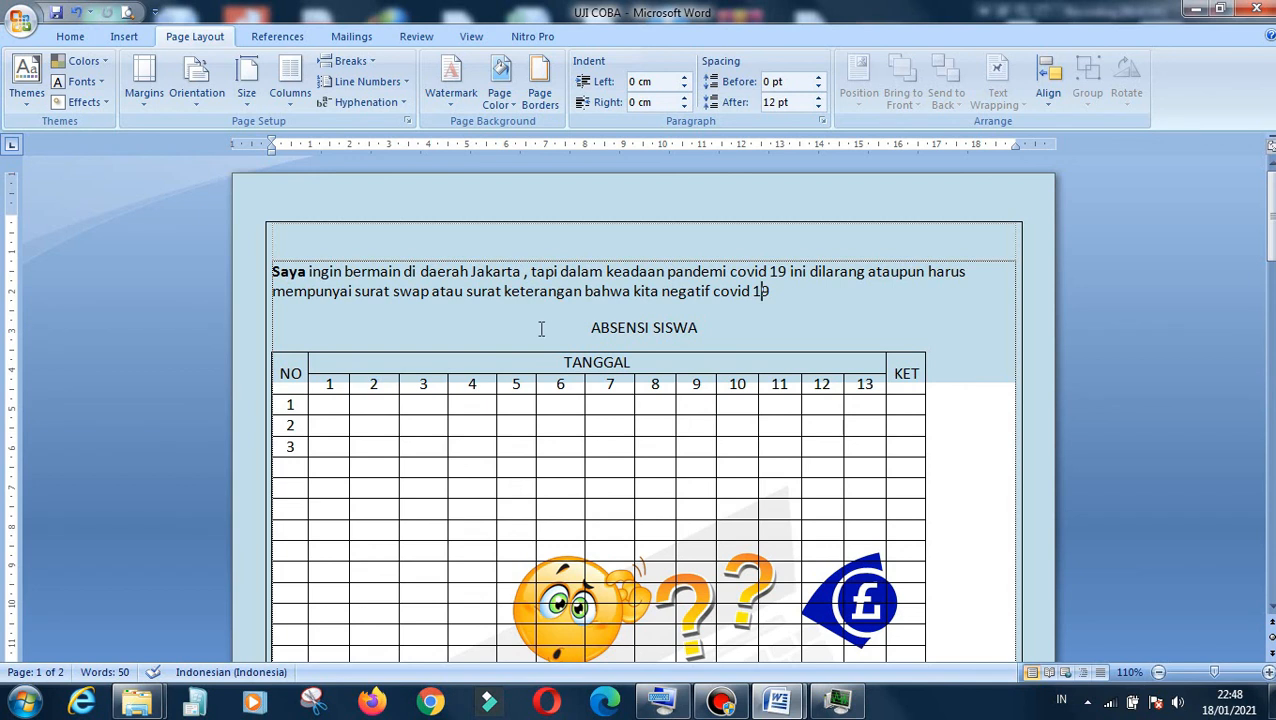
Open the print settings for the document and choose the Canon MP280 series Printer
click(20, 20)
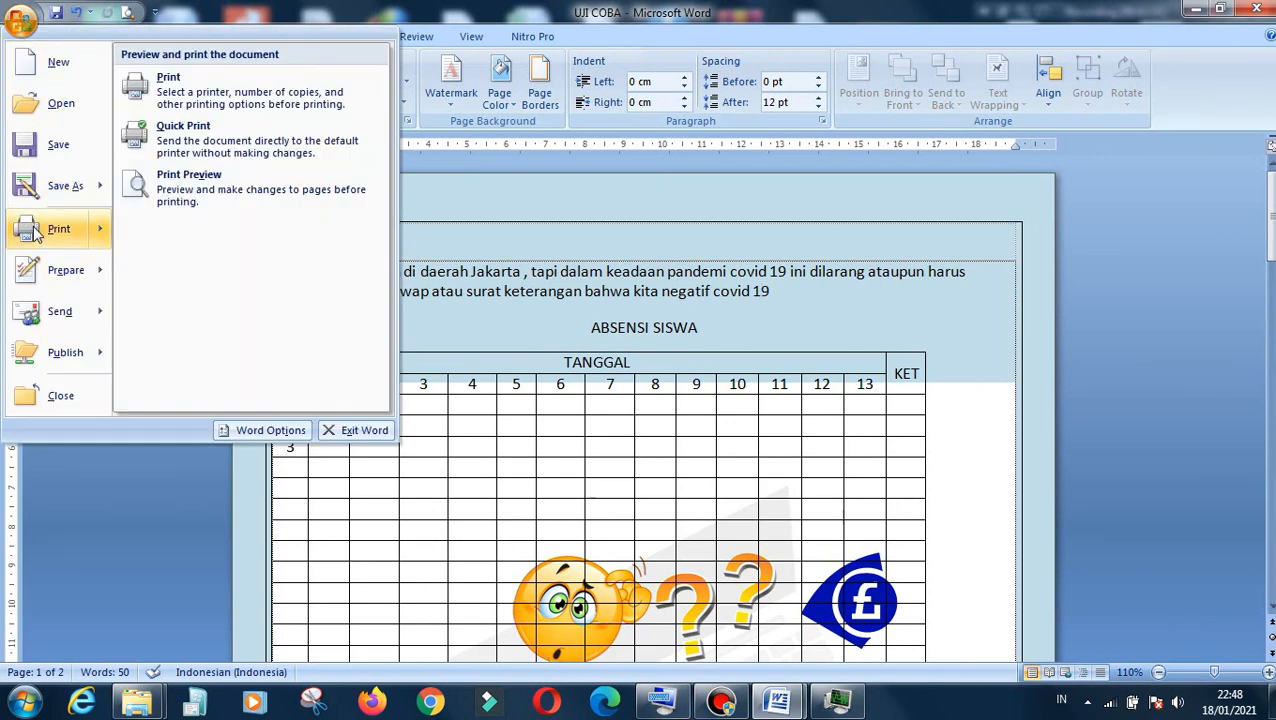
click(34, 231)
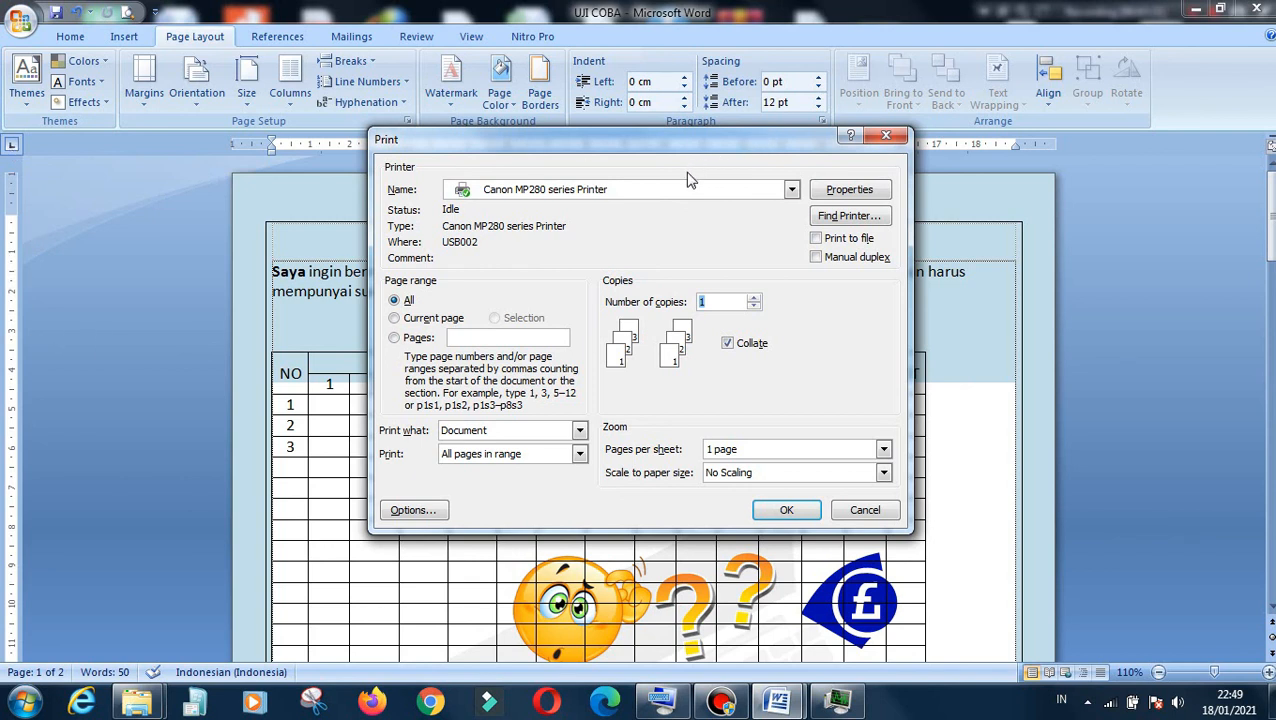
click(666, 194)
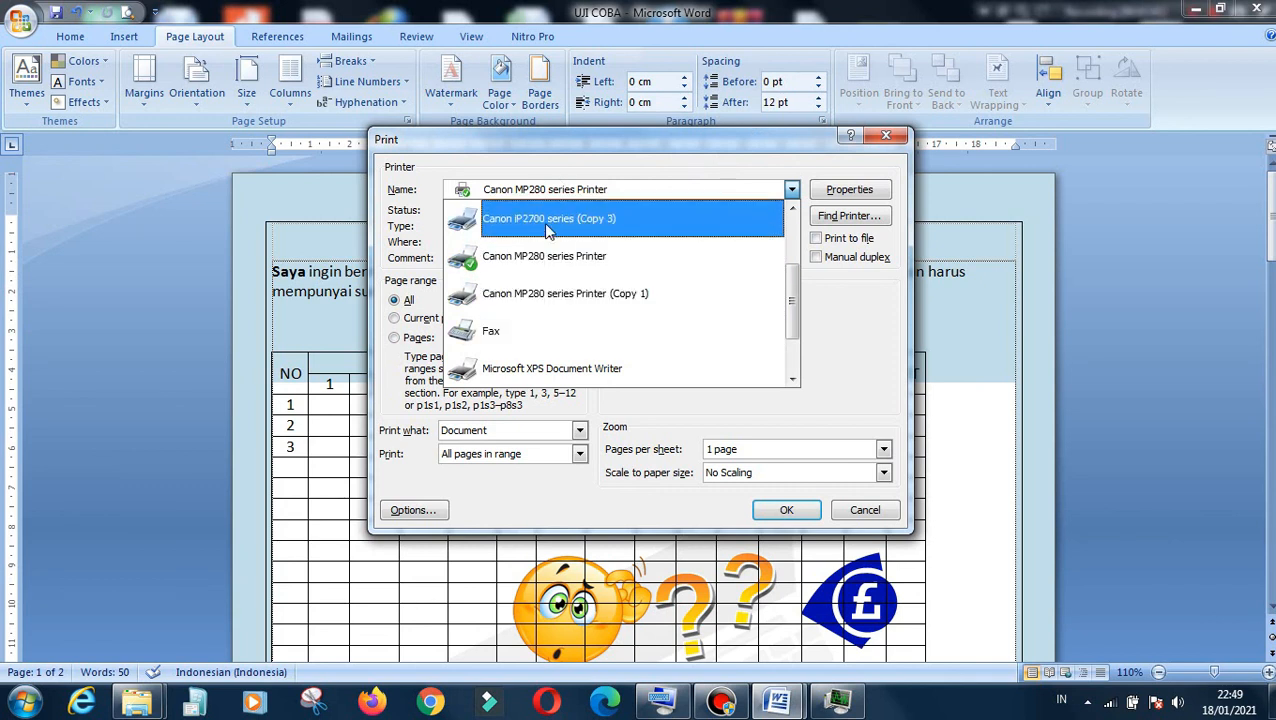
click(520, 262)
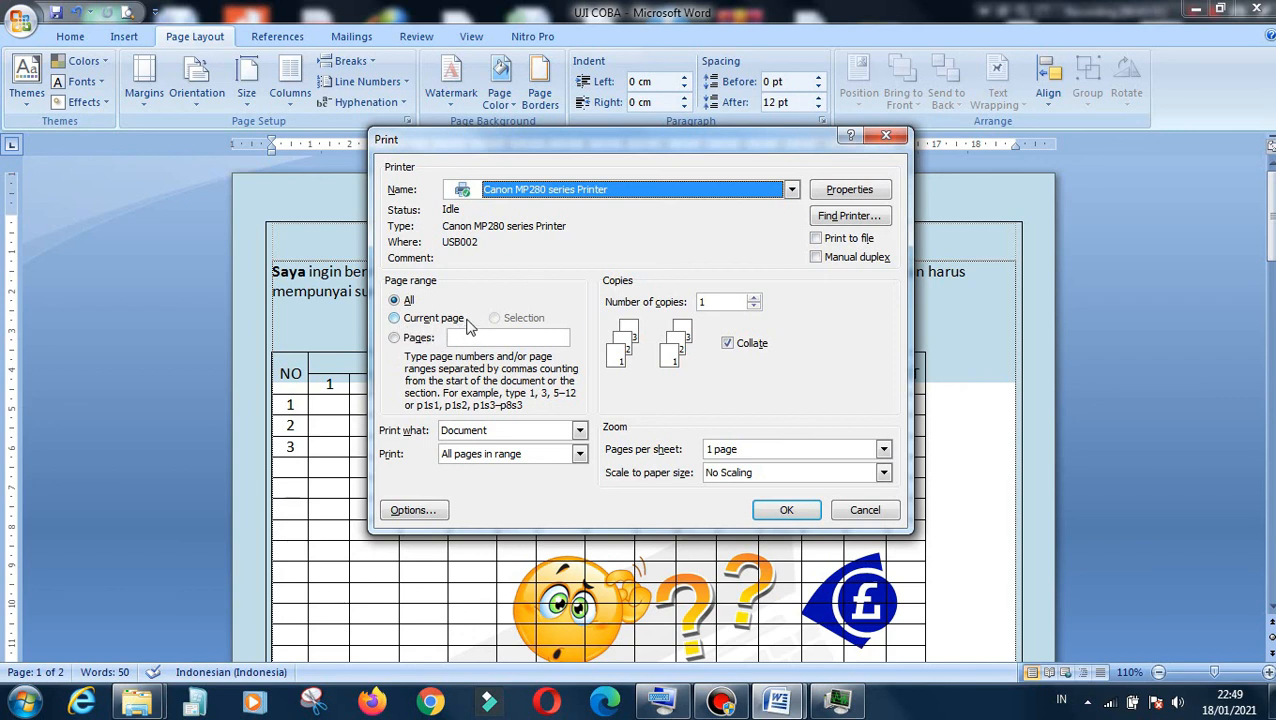
Try the Current page range and the page numbers 30,40, and return the print range to All
click(395, 305)
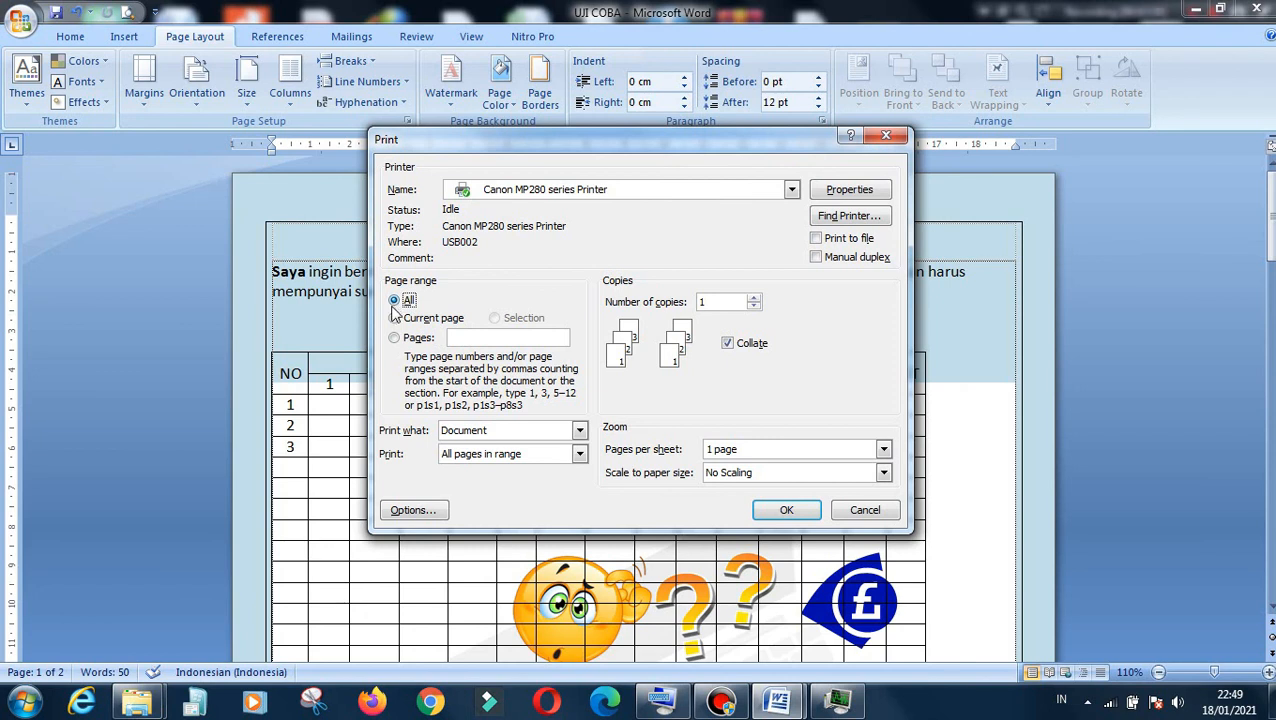
click(446, 318)
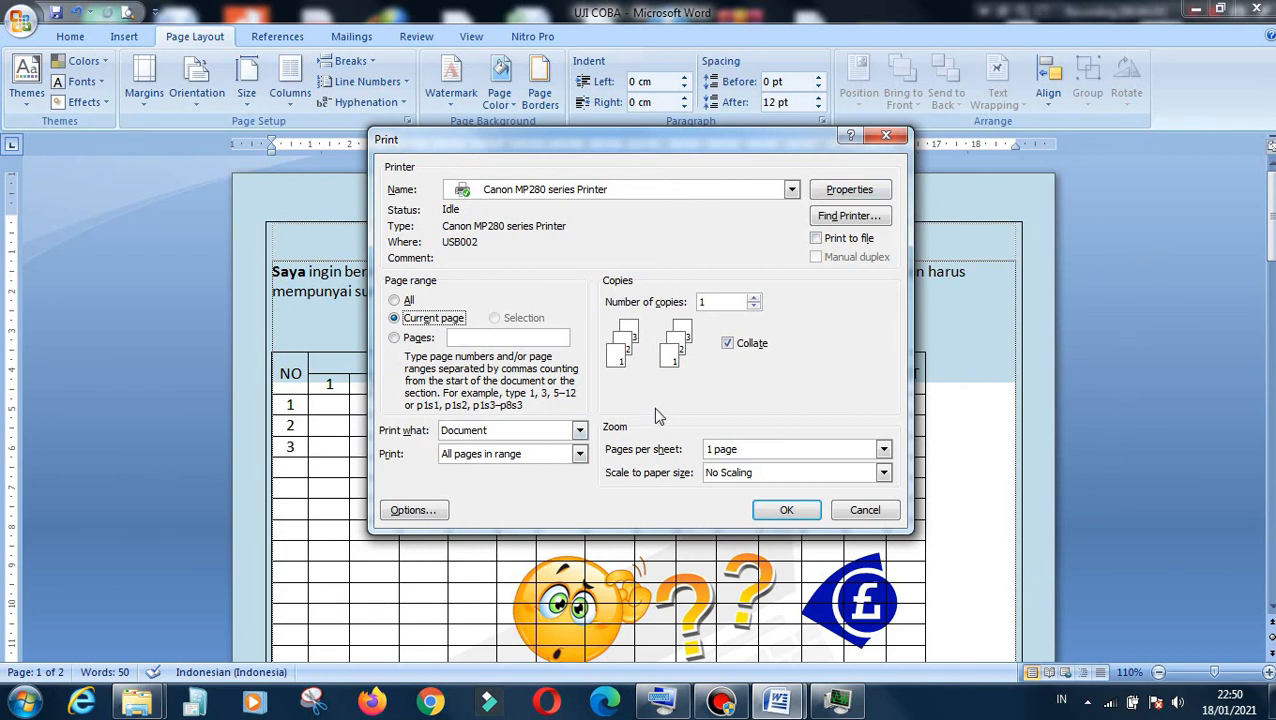
click(394, 338)
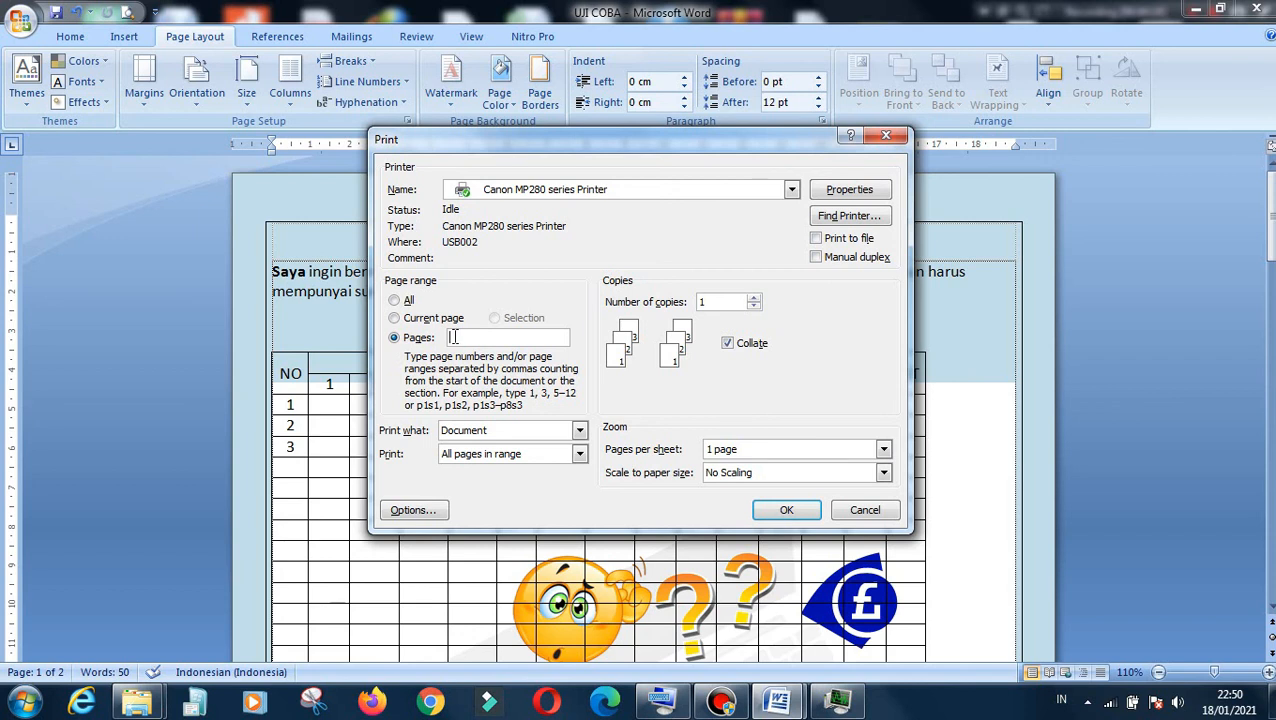
text(30,40)
drag(494, 337, 424, 343)
key(BackSpace)
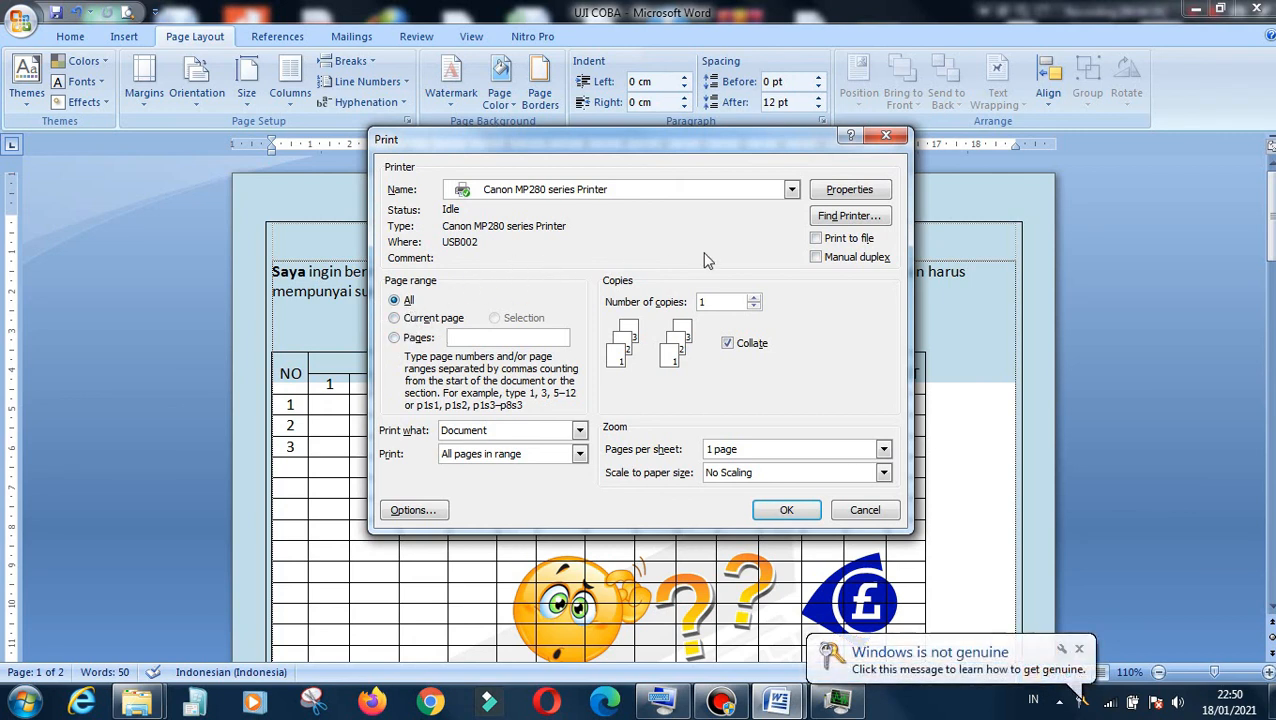
Open the printer's properties and try the Fast and Grayscale Printing options, switching each one off again
click(846, 192)
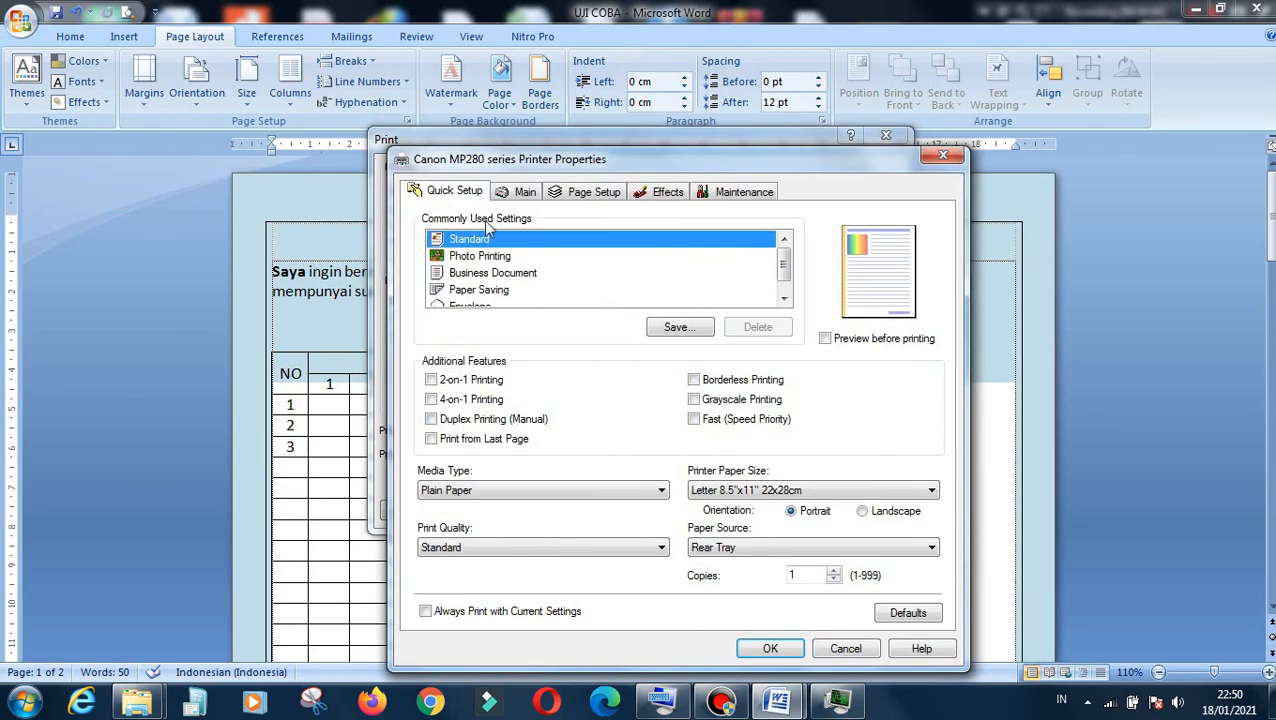
drag(688, 175, 876, 122)
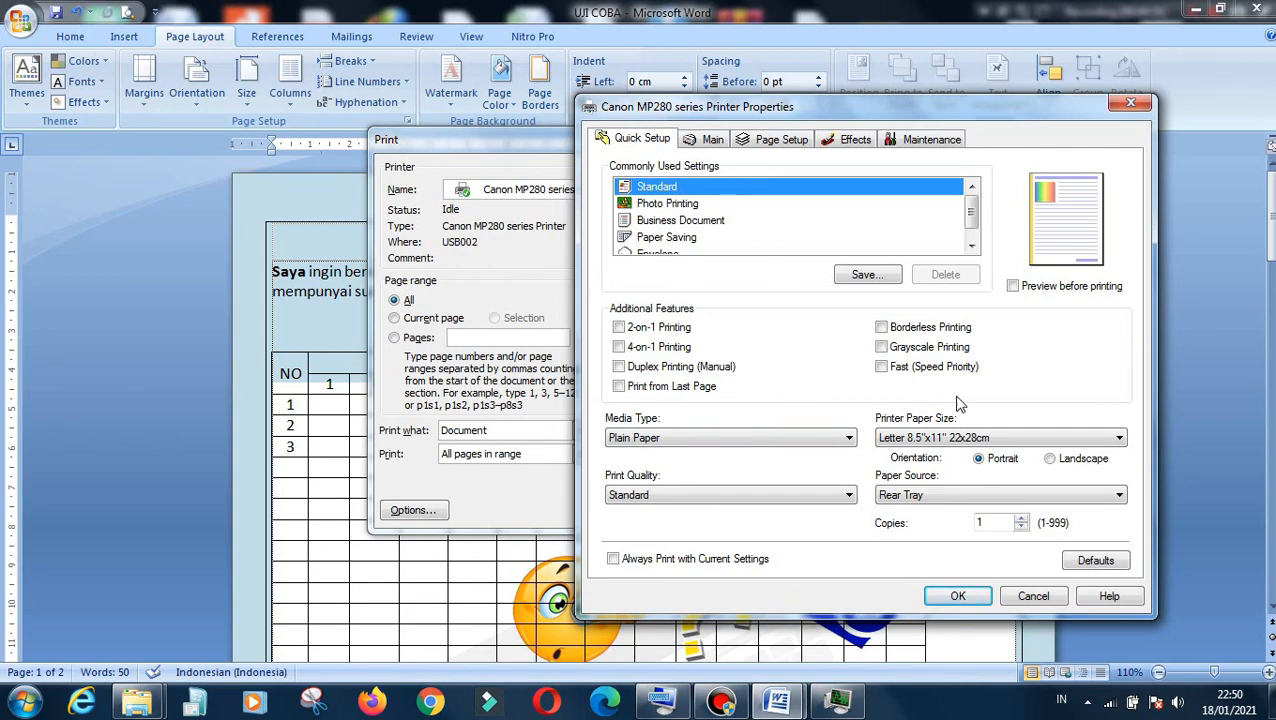
click(884, 367)
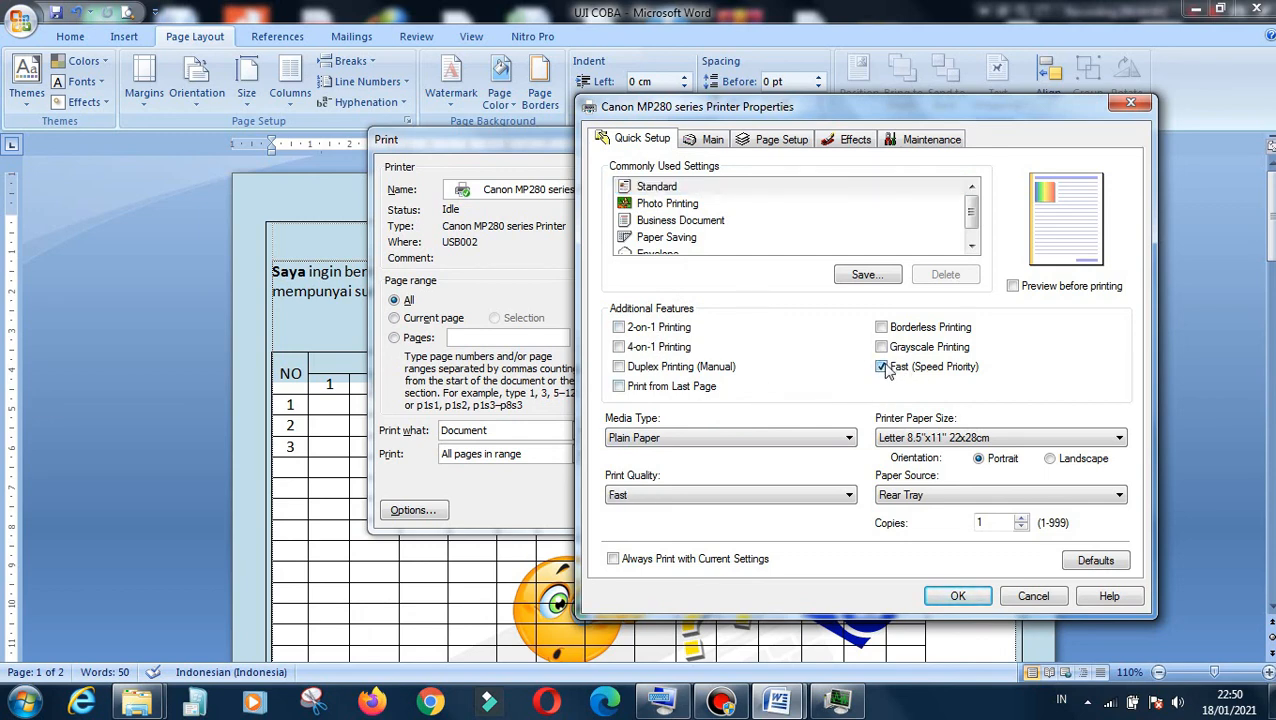
click(885, 367)
click(883, 350)
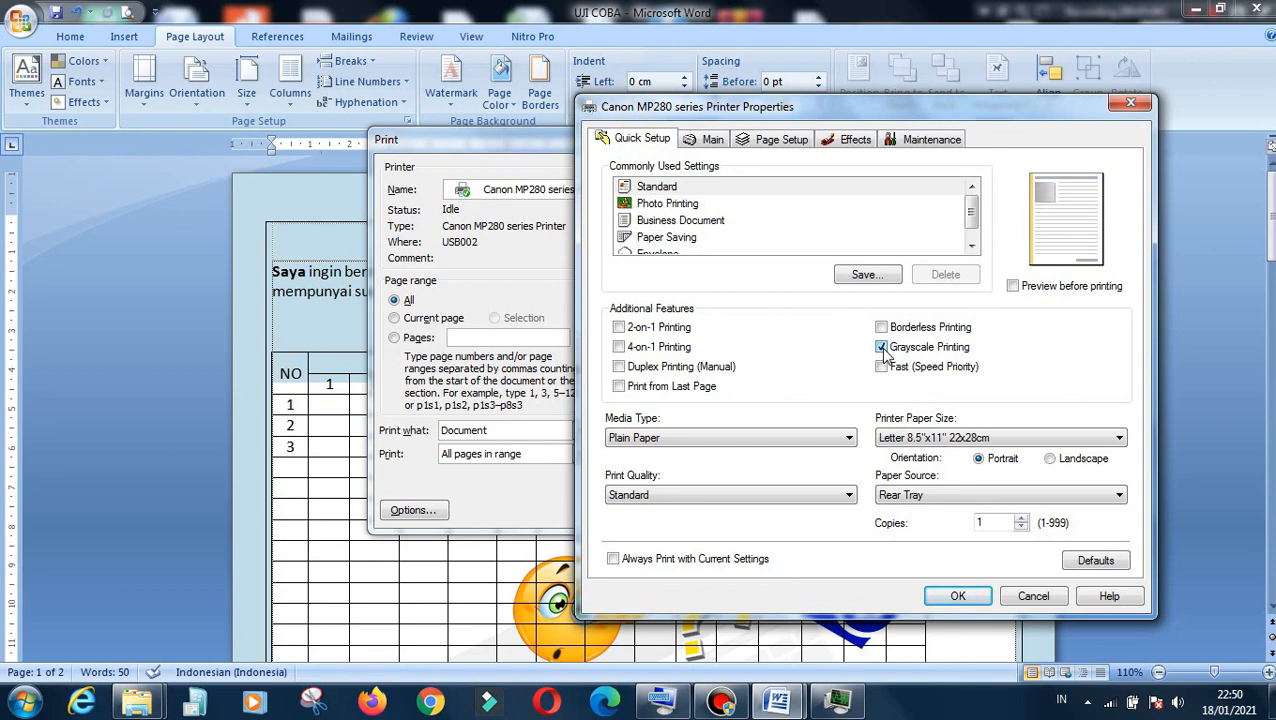
click(883, 348)
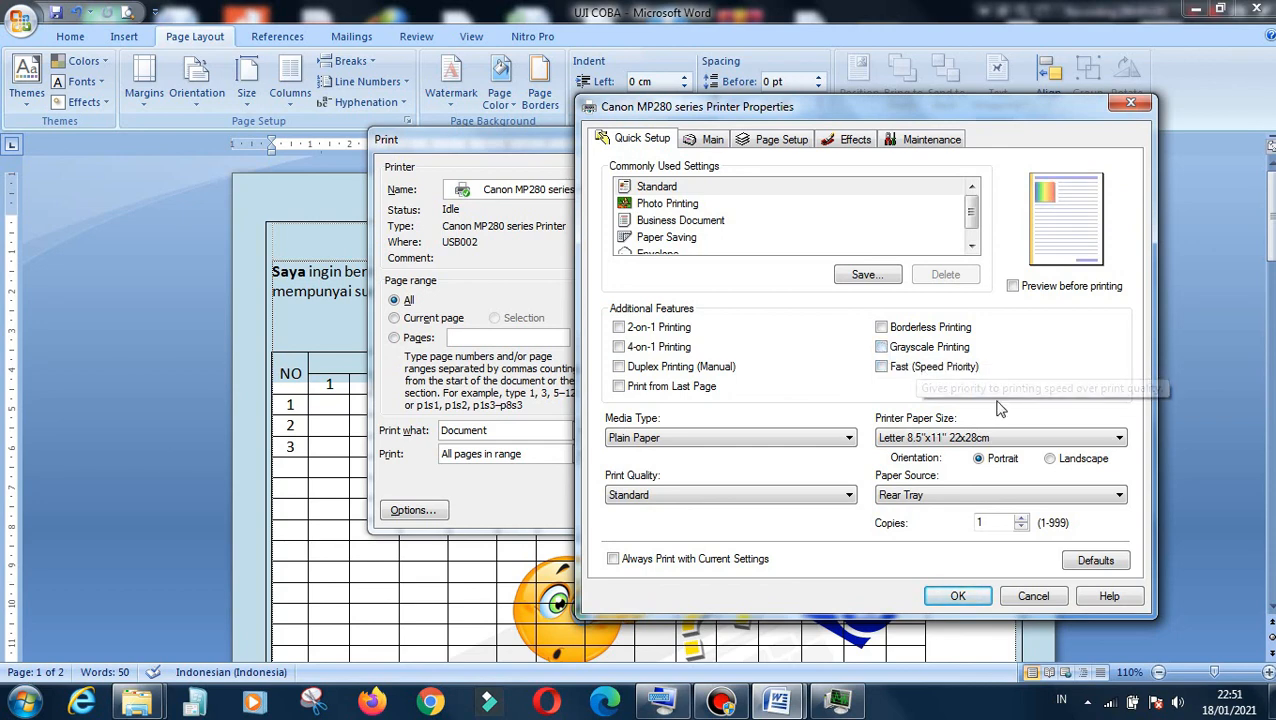
Set the printer paper size to A4 and accept the properties after checking the Main, Page Setup and Effects settings
click(1068, 438)
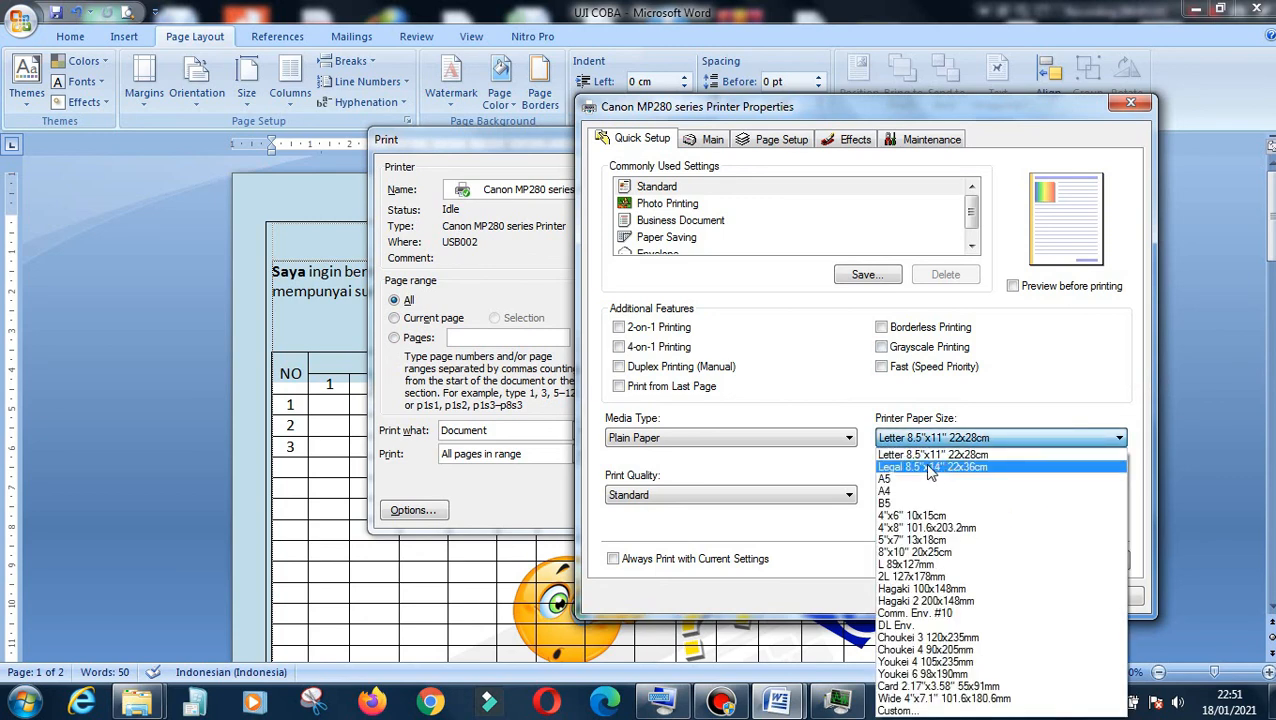
click(886, 491)
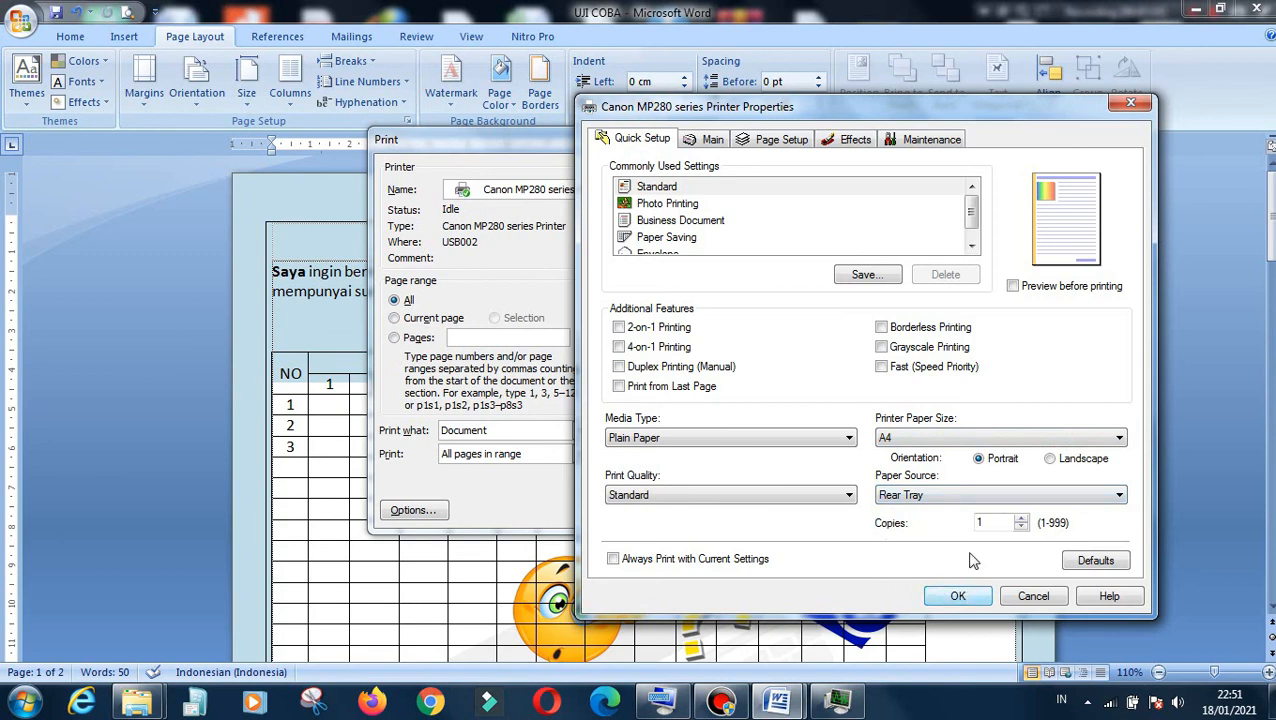
click(697, 145)
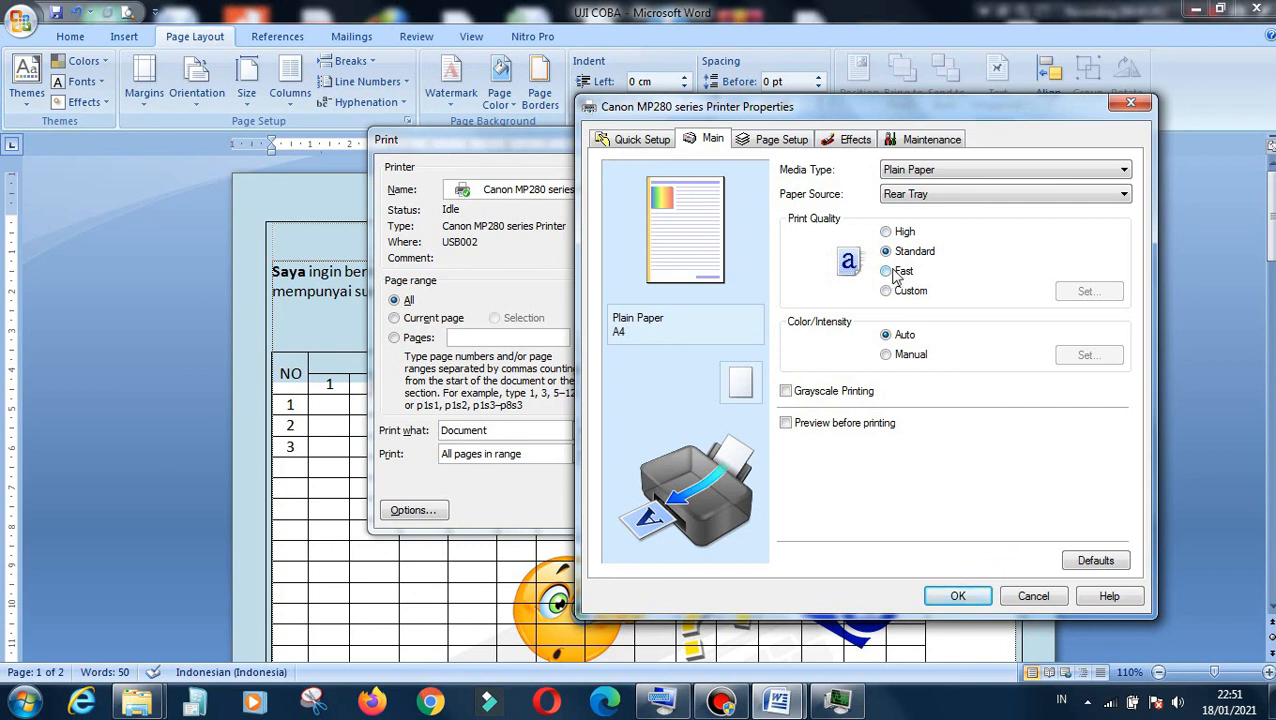
click(778, 140)
click(856, 141)
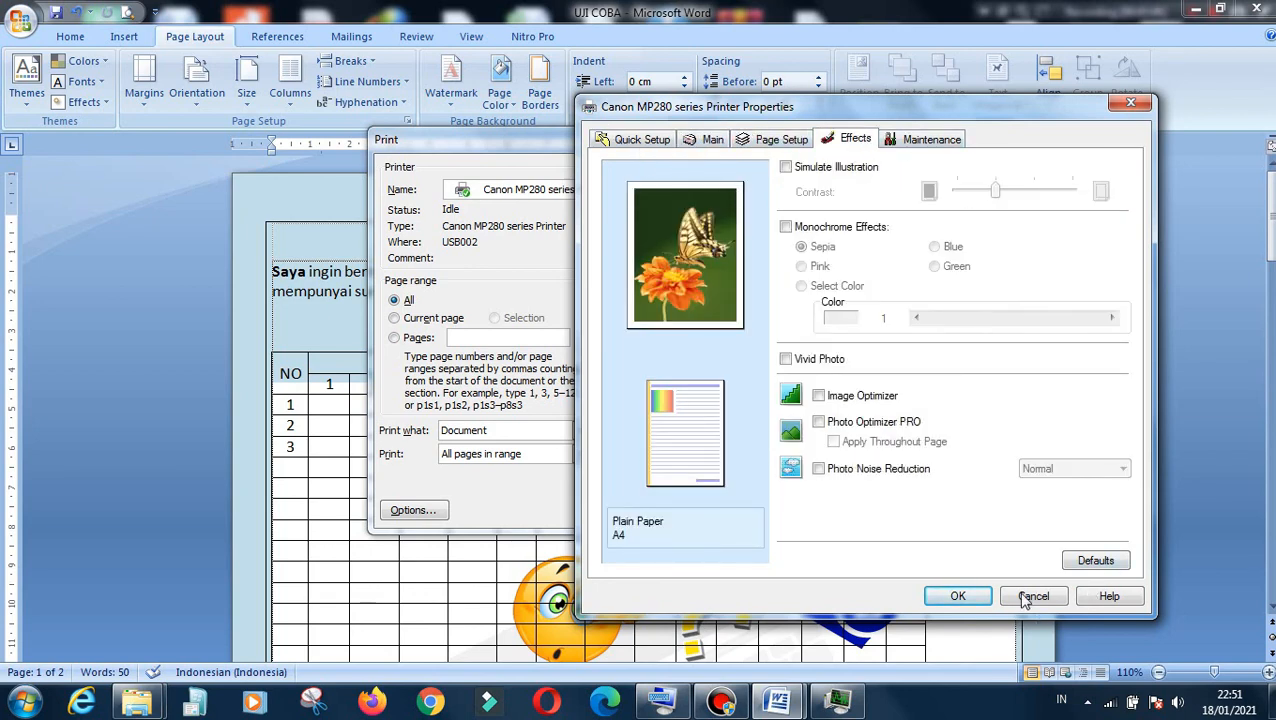
click(958, 594)
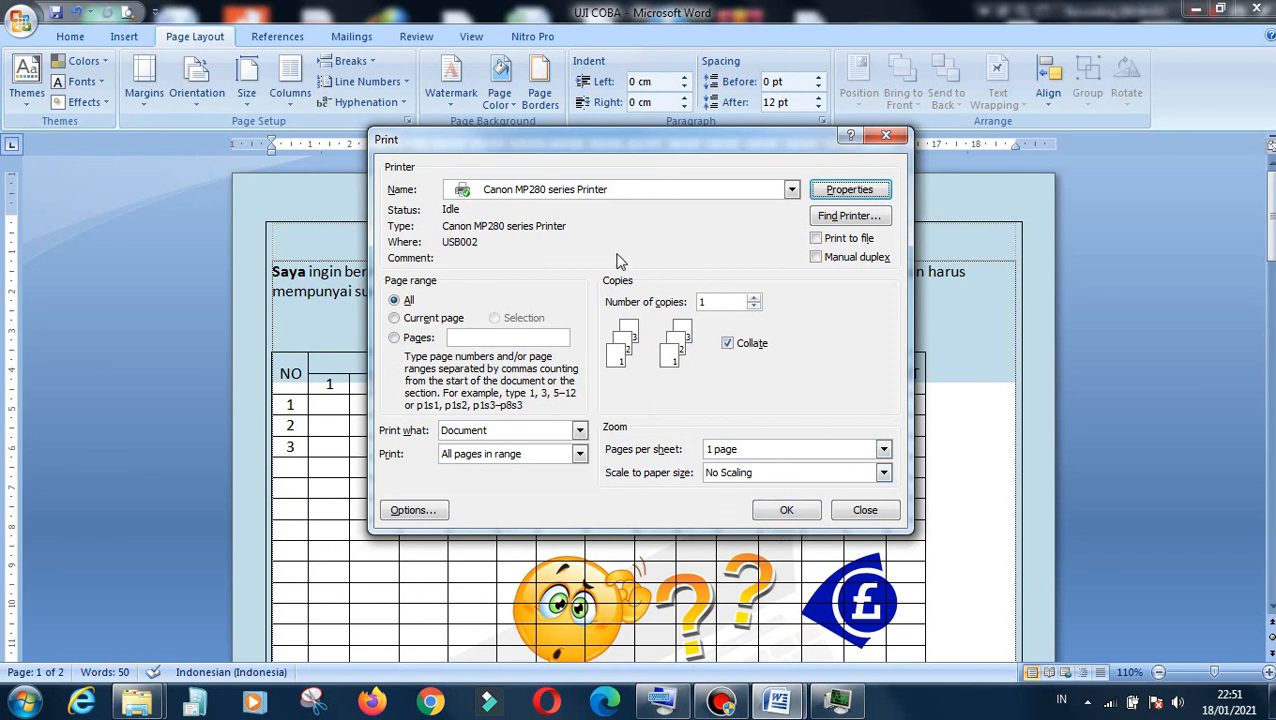
Send the whole document to the printer, and cancel the print job in the printer status window
click(724, 304)
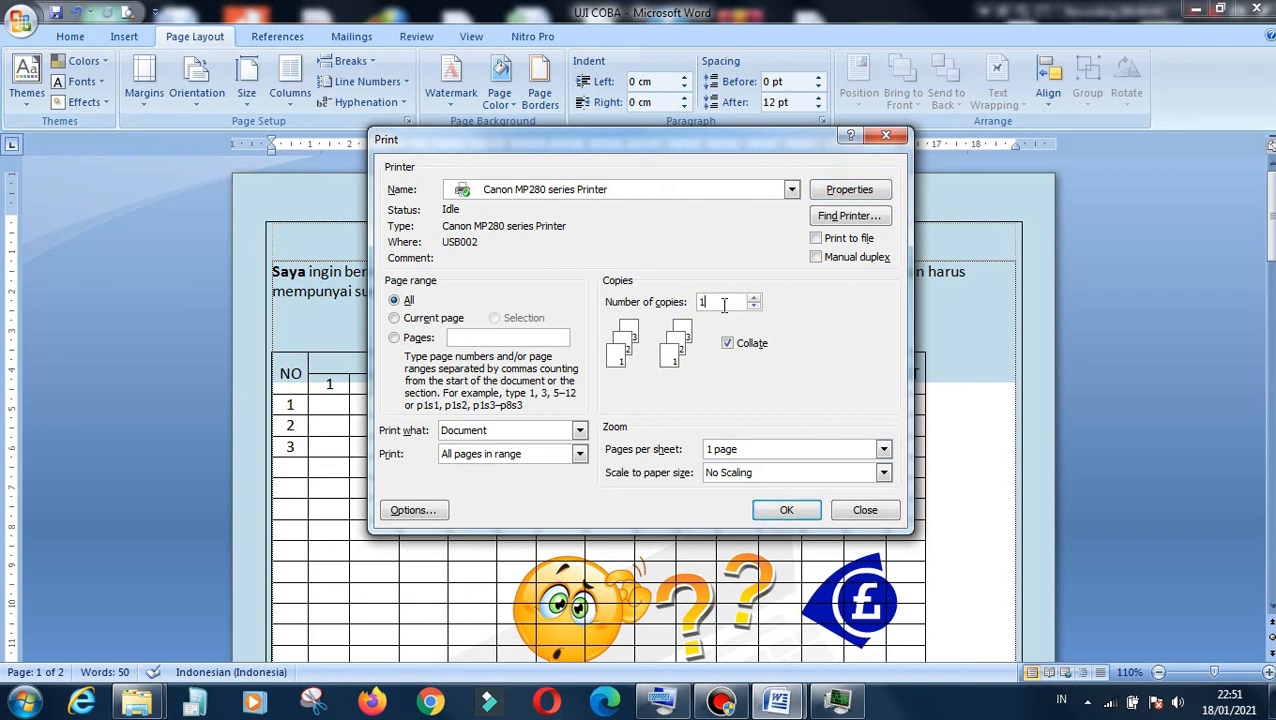
double_click(730, 303)
double_click(730, 303)
click(786, 511)
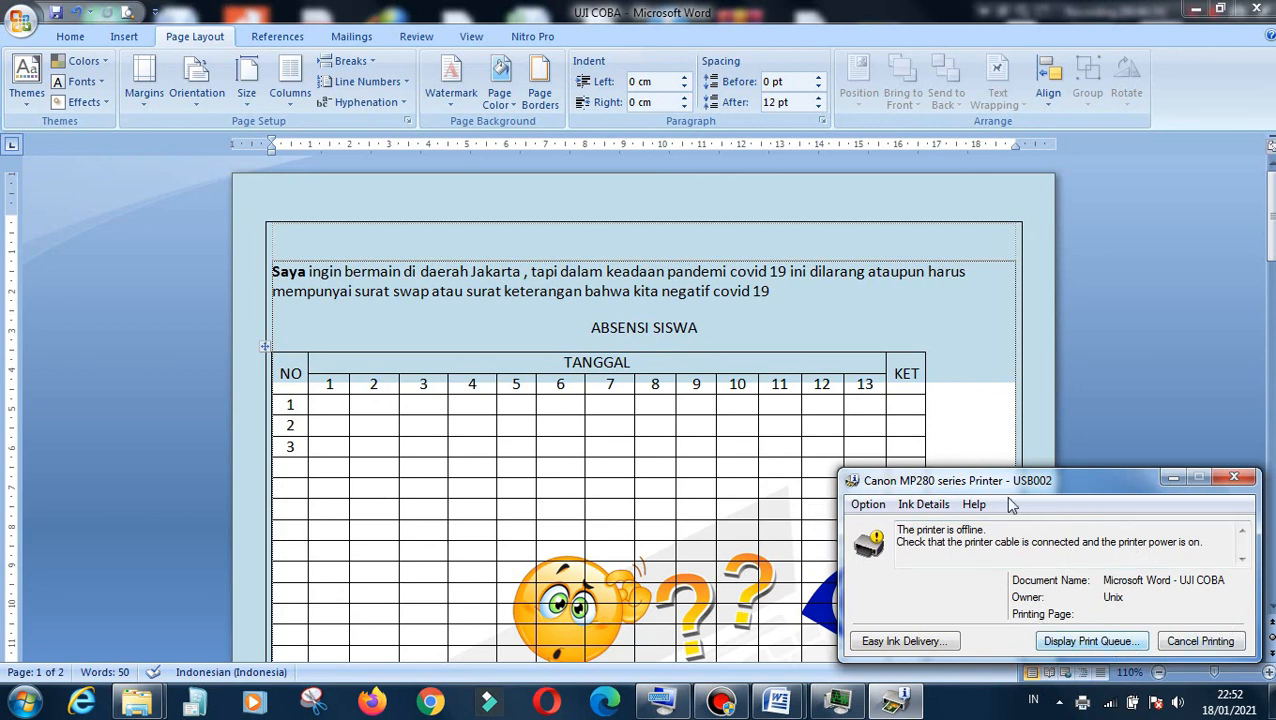
click(1200, 642)
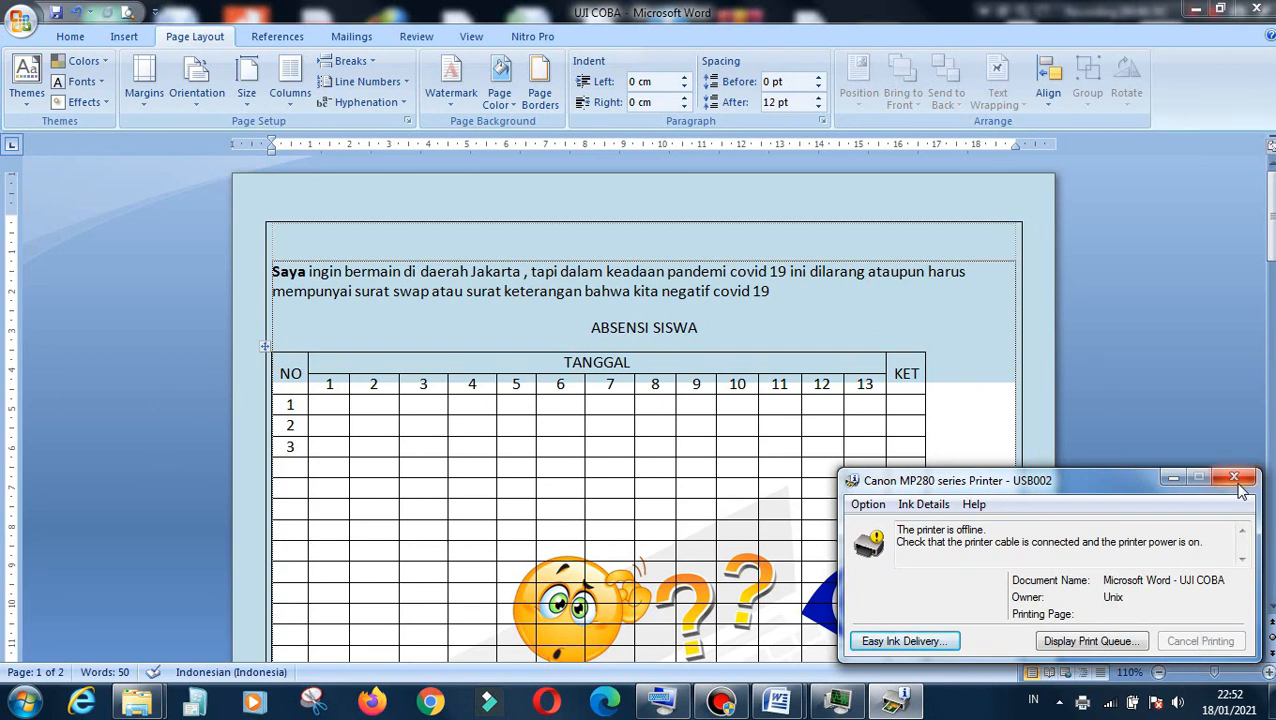
click(1234, 477)
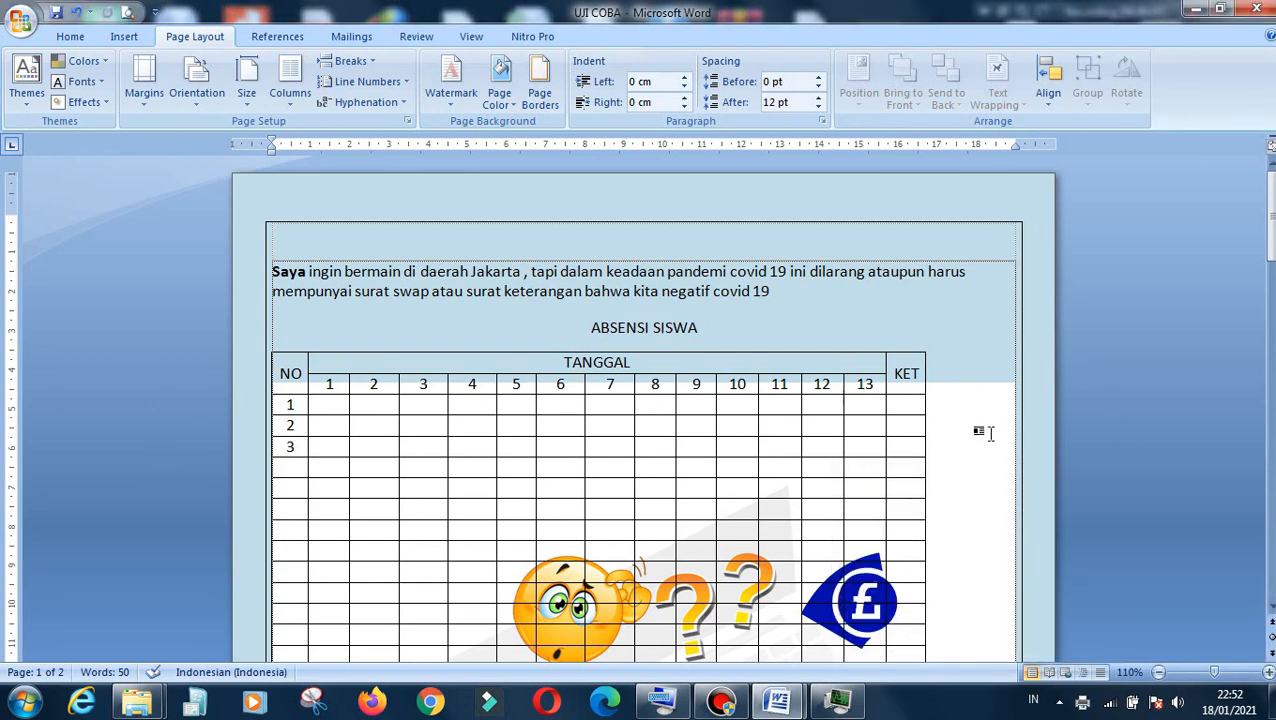